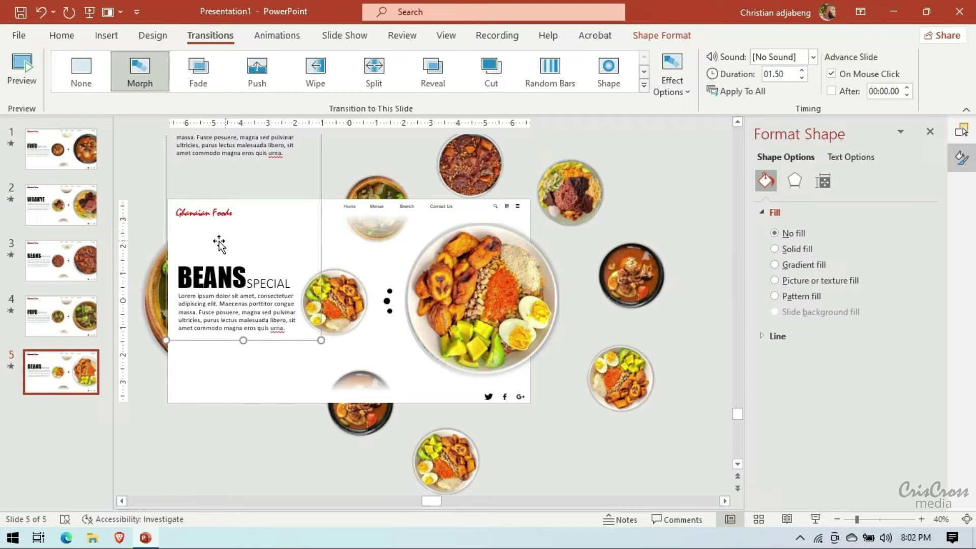
# - Play the finished show from the beginning through the WAAKYE, BEANS SPECIAL and FUFU SPECIAL Morph slides
pyautogui.click(89, 11)
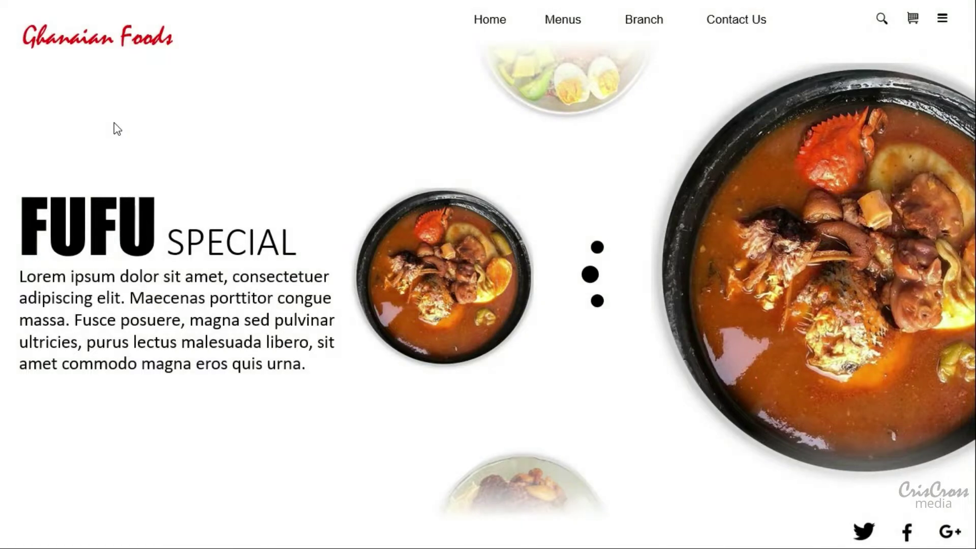
pyautogui.click(118, 123)
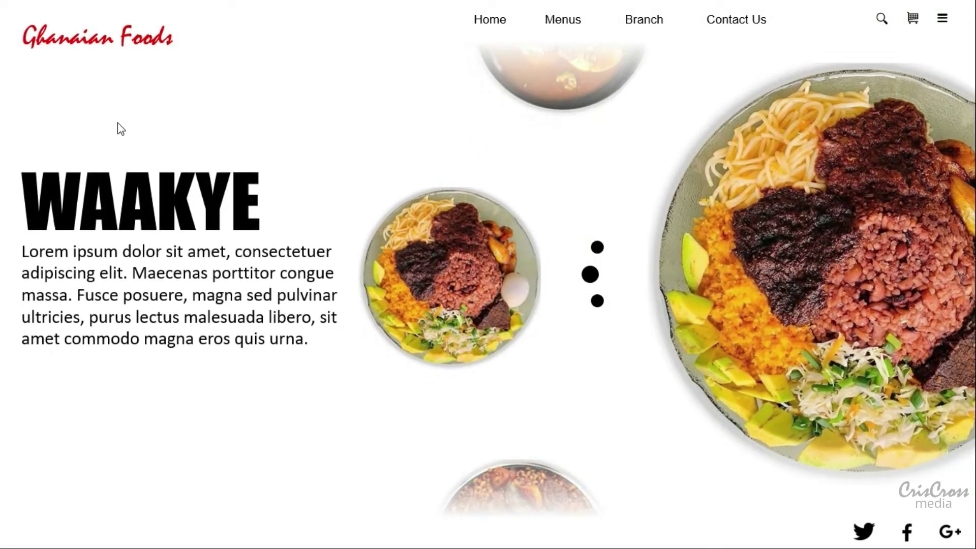
pyautogui.click(117, 122)
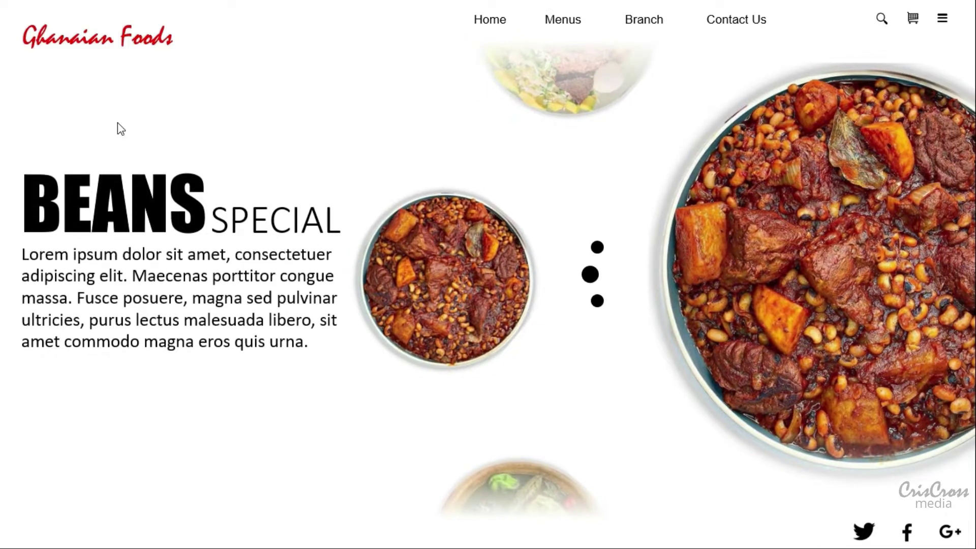
pyautogui.click(117, 123)
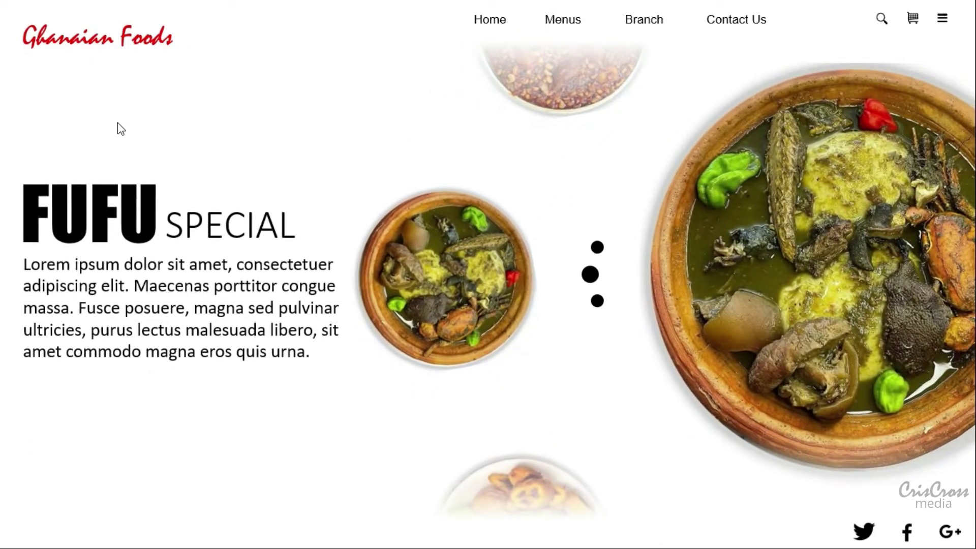
pyautogui.click(117, 123)
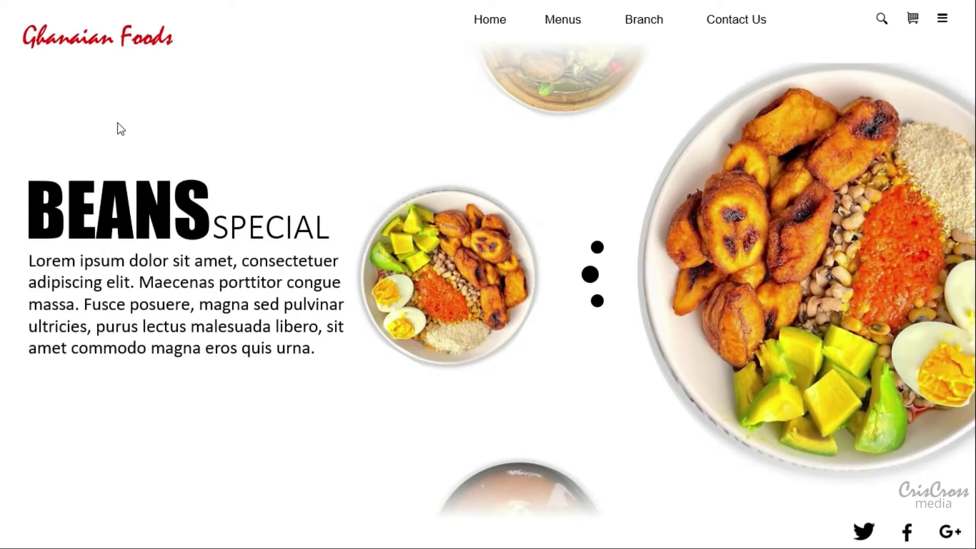
pyautogui.click(117, 123)
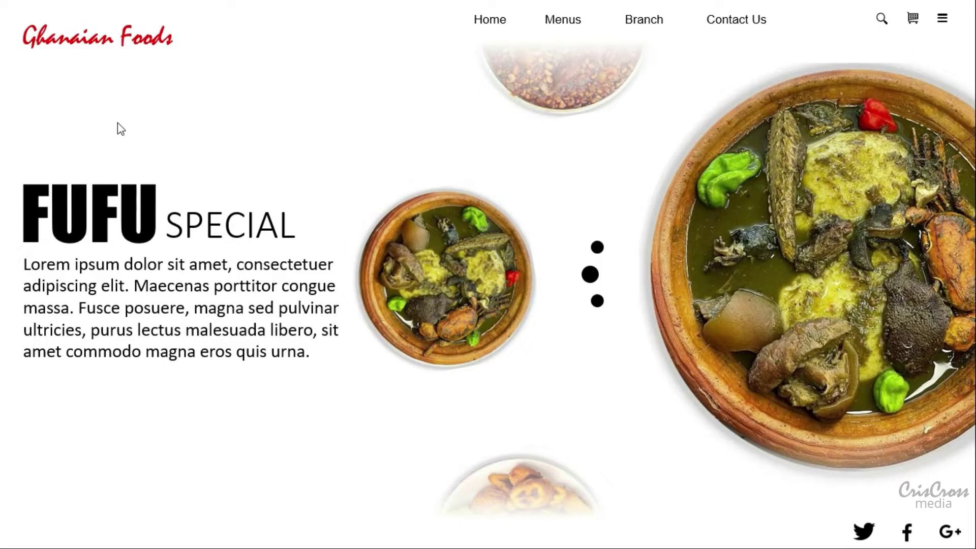
pyautogui.click(118, 123)
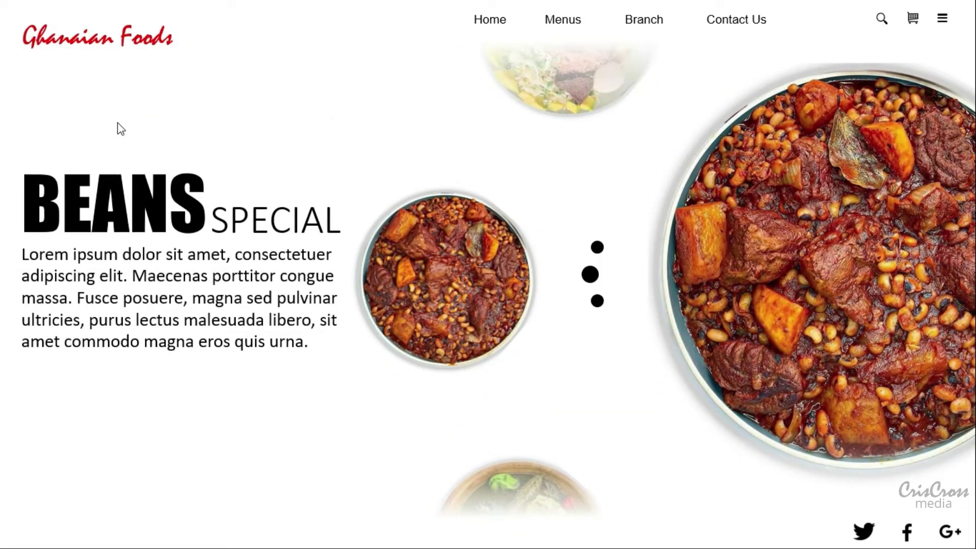
pyautogui.click(117, 123)
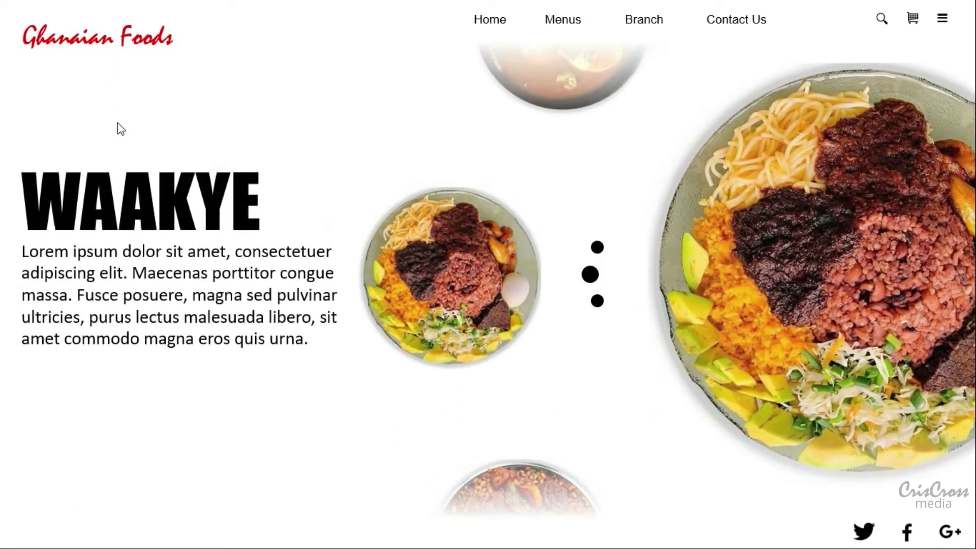
pyautogui.click(117, 123)
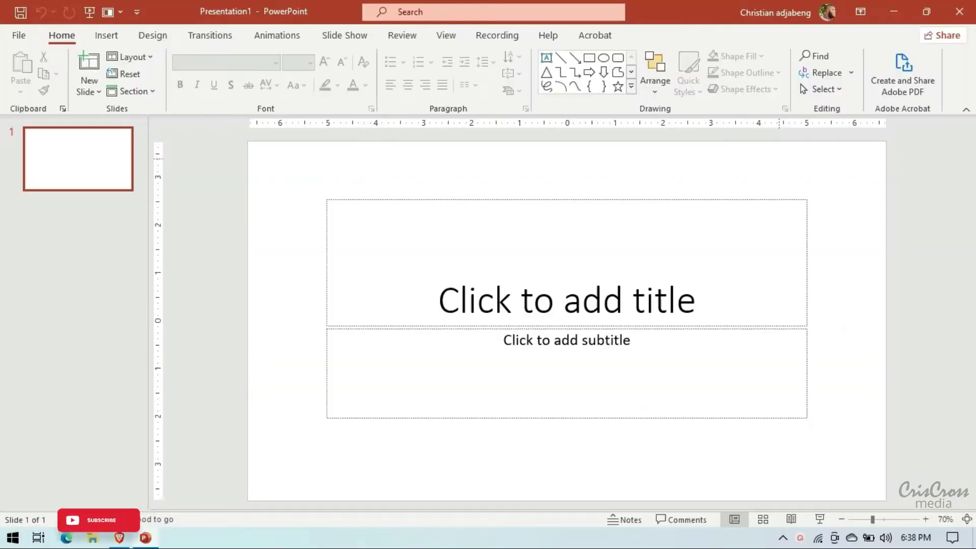
# - Delete the title and subtitle placeholders from the blank slide
pyautogui.click(759, 199)
pyautogui.press('Delete')
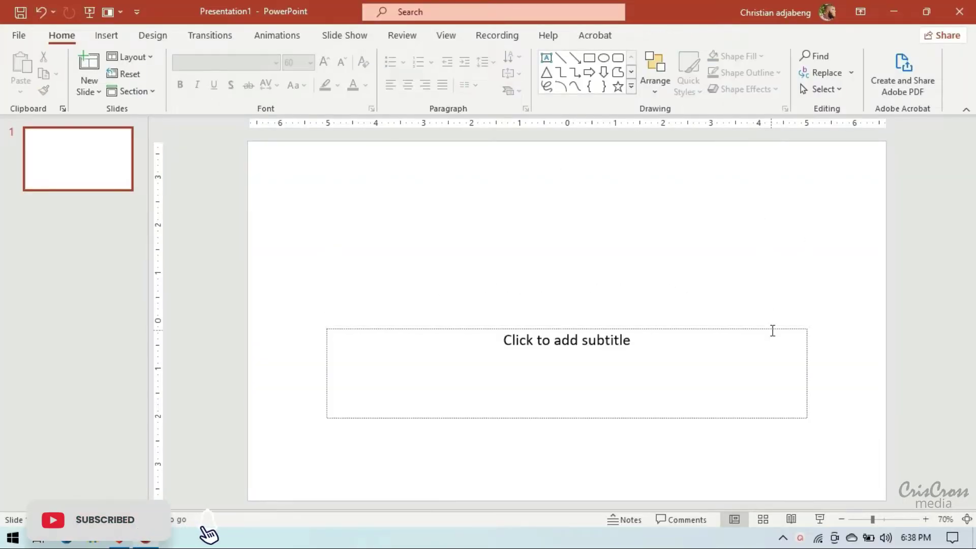
pyautogui.click(771, 329)
pyautogui.press('Delete')
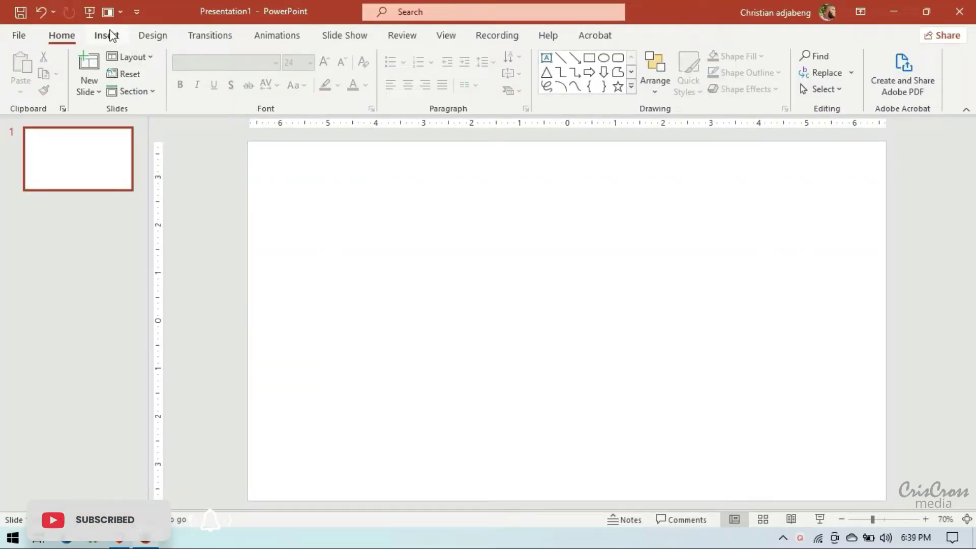
# - Draw a blue rectangle above the slide and paste a duplicate of it
pyautogui.click(107, 35)
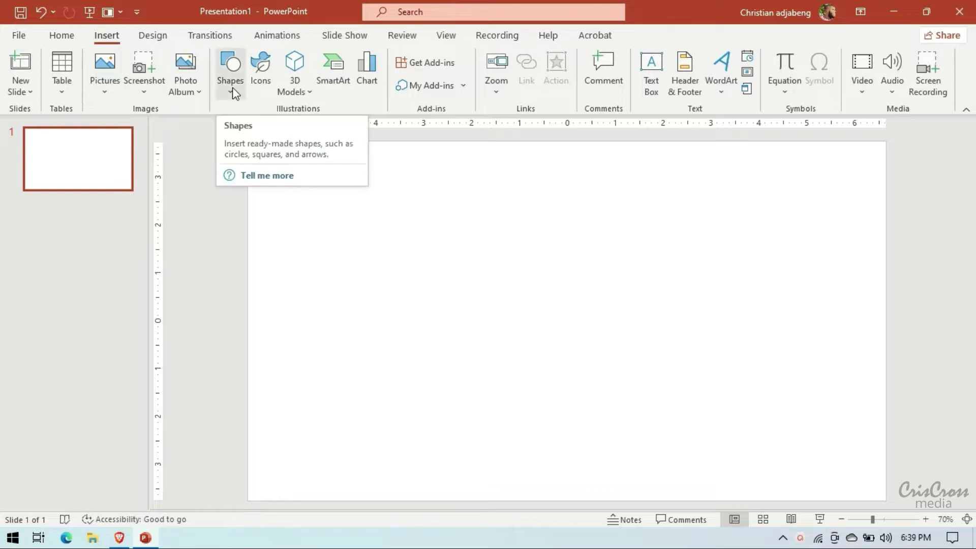
pyautogui.click(841, 519)
pyautogui.click(841, 519)
pyautogui.click(841, 520)
pyautogui.click(840, 519)
pyautogui.click(840, 519)
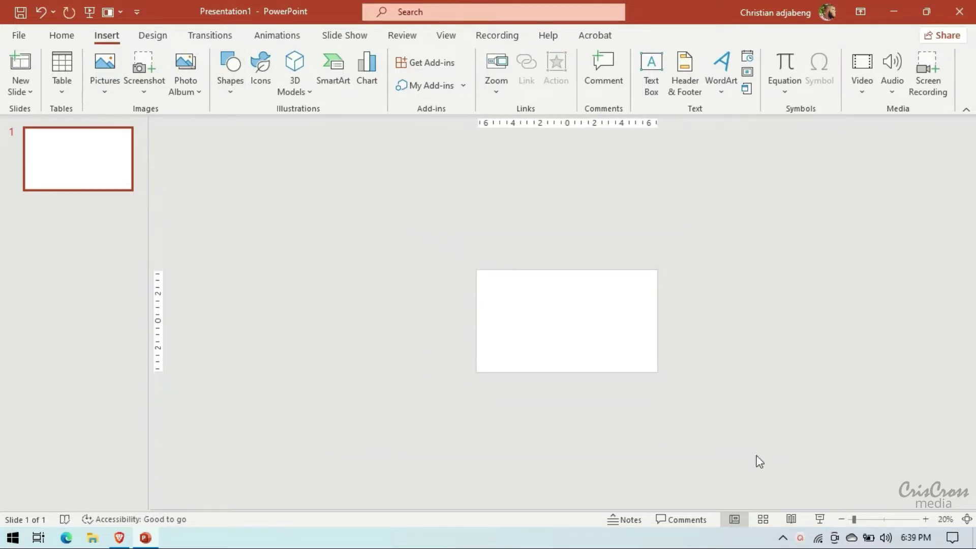
pyautogui.click(226, 84)
pyautogui.click(226, 225)
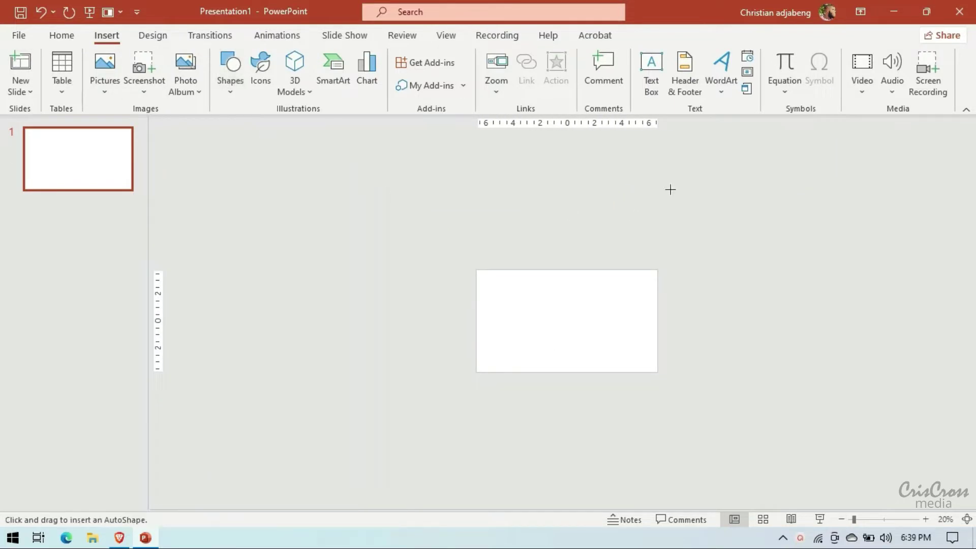
pyautogui.moveTo(628, 153)
pyautogui.mouseDown()
pyautogui.moveTo(706, 193)
pyautogui.moveTo(368, 459)
pyautogui.mouseUp()
pyautogui.hotkey('ctrl', 'c')
pyautogui.hotkey('ctrl', 'v')
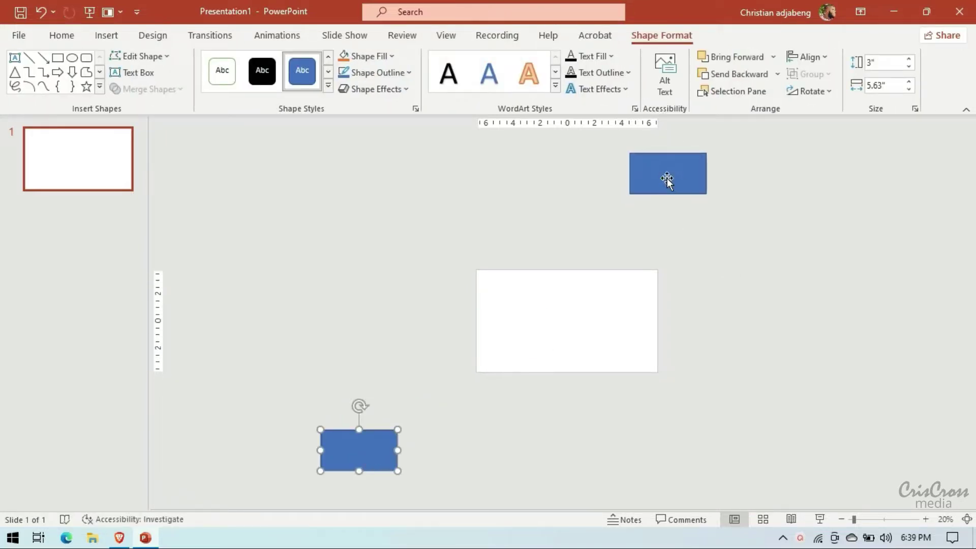
# - In the Selection Pane, rename the top rectangle to PIN UP
pyautogui.click(715, 96)
pyautogui.click(566, 181)
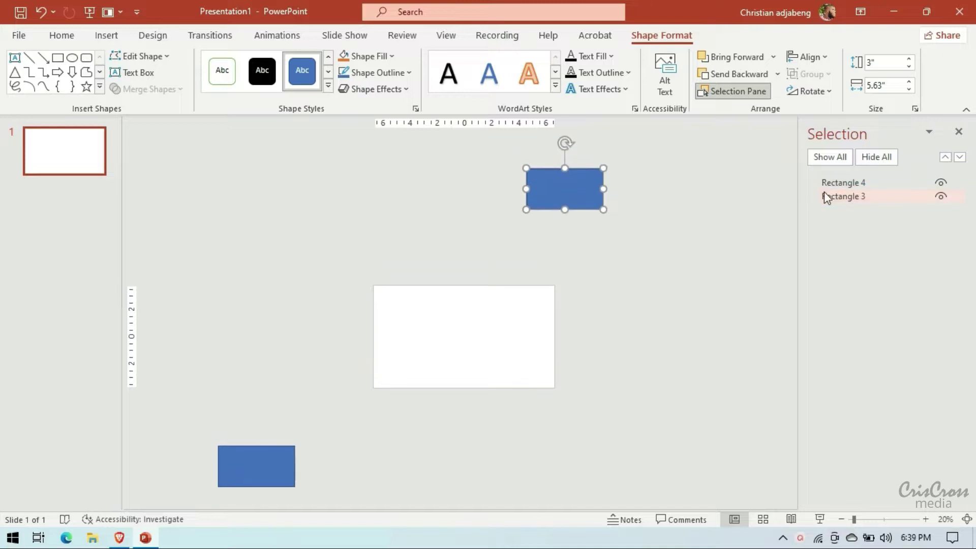
pyautogui.doubleClick(825, 196)
pyautogui.hotkey('ctrl', 'a')
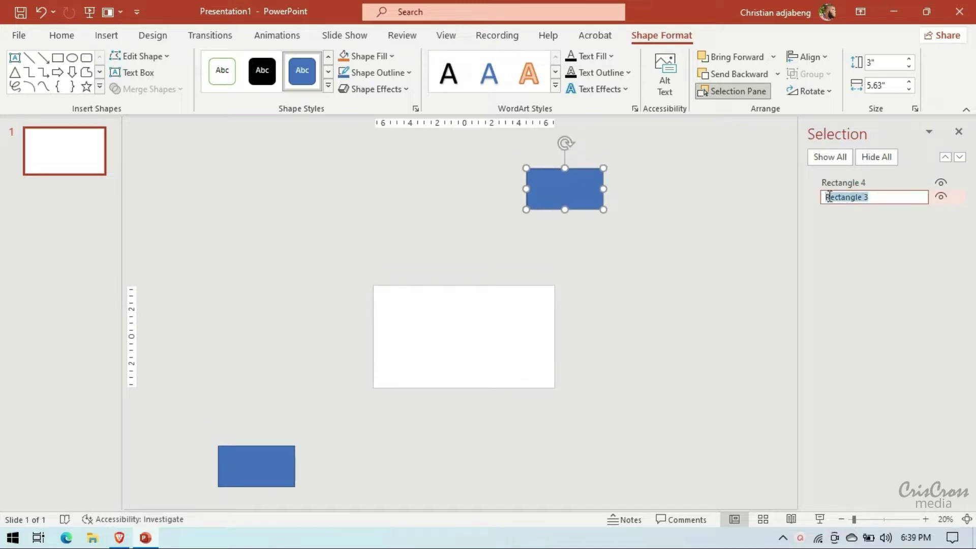
pyautogui.write('PIN UP')
pyautogui.press('Return')
# - Rename the lower rectangle PIN DOWN, list it below PIN UP, and drag PIN UP higher
pyautogui.click(840, 184)
pyautogui.click(840, 184)
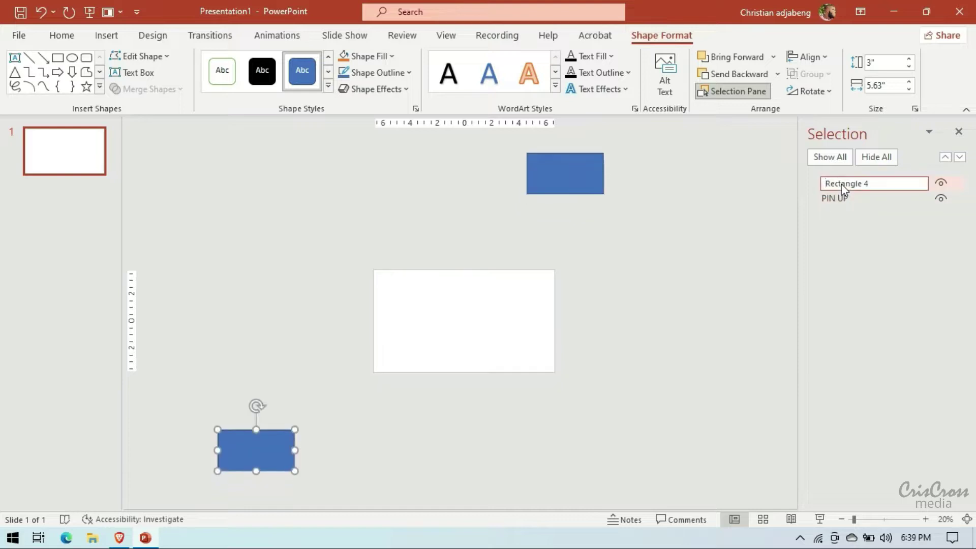
pyautogui.hotkey('ctrl', 'a')
pyautogui.write('PIN')
pyautogui.press('Return')
pyautogui.moveTo(836, 182); pyautogui.dragTo(837, 202)
pyautogui.click(570, 176)
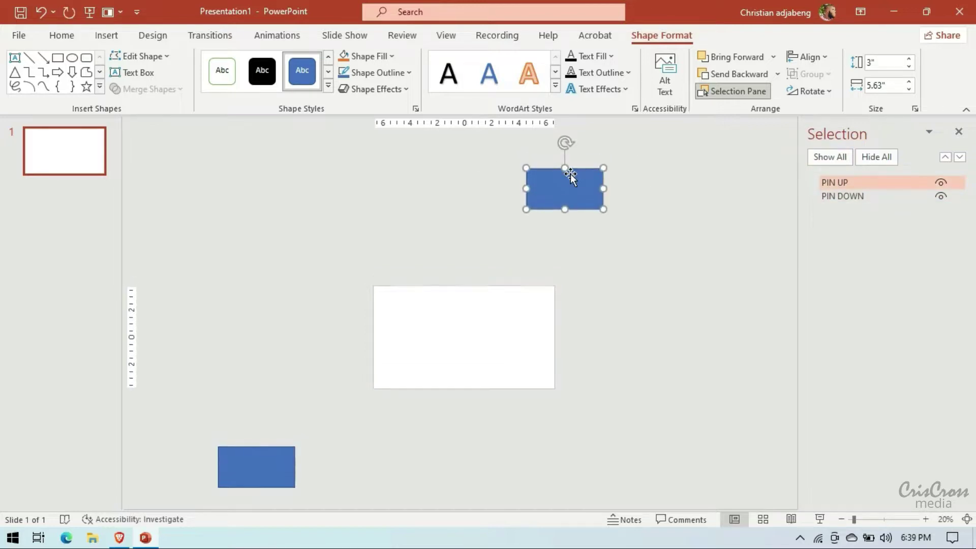
pyautogui.moveTo(570, 176); pyautogui.dragTo(570, 127)
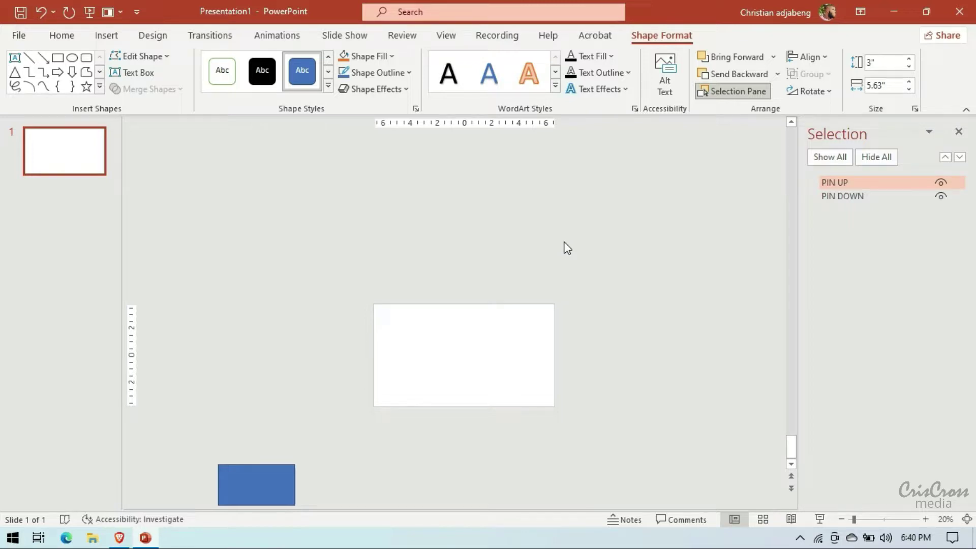
# - Nudge PIN DOWN five arrow steps left and two steps down, off the slide
pyautogui.hscroll(2, 567, 248)
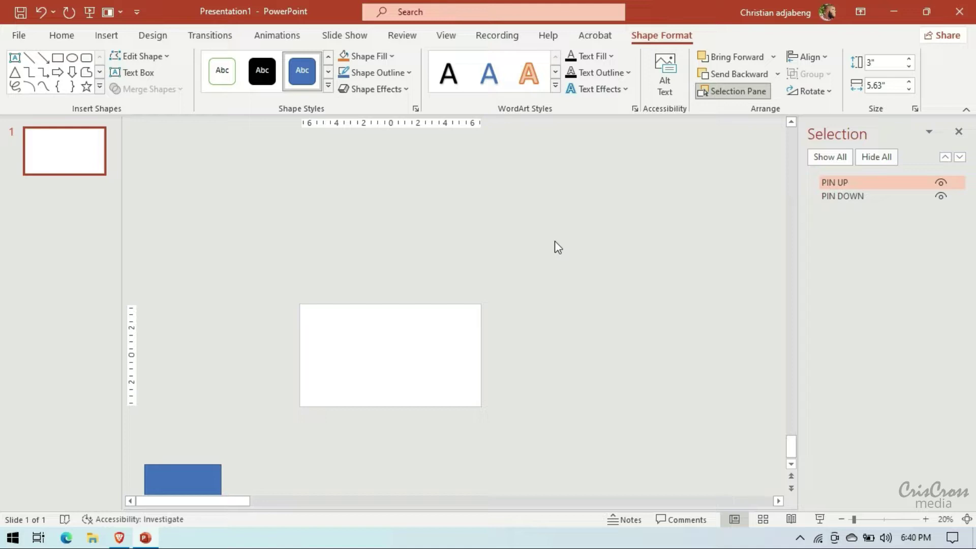
pyautogui.click(191, 476)
pyautogui.press('Left')
pyautogui.press('Left')
pyautogui.press('Left')
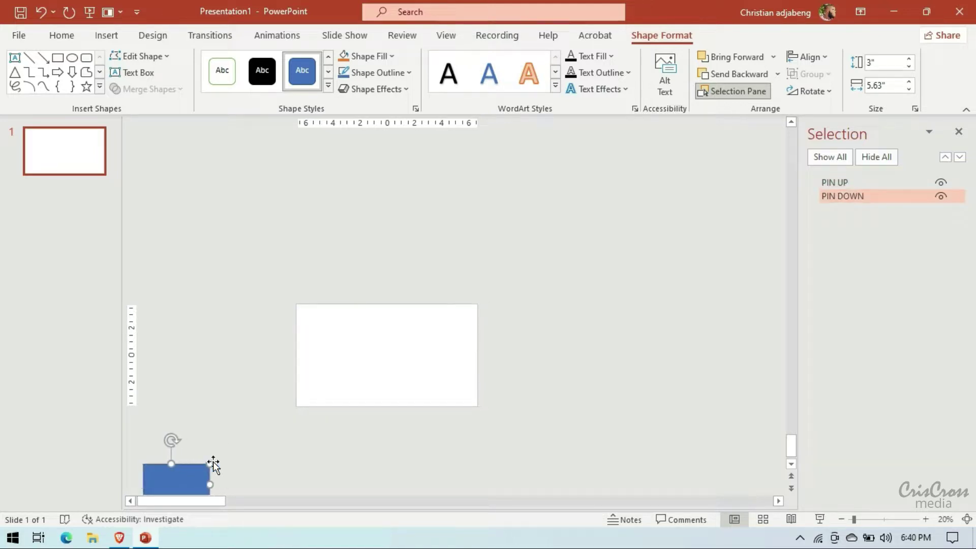
pyautogui.press('Left')
pyautogui.press('Left')
pyautogui.press('Left')
pyautogui.press('Left')
pyautogui.press('Left')
pyautogui.press('Left')
pyautogui.press('Left')
pyautogui.press('Left')
pyautogui.press('Left')
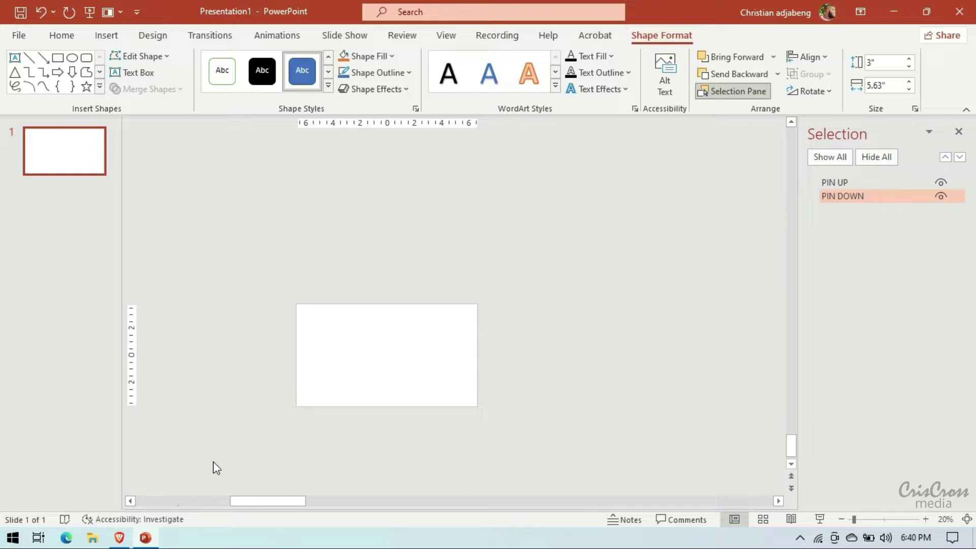
pyautogui.press('Left')
pyautogui.press('Left')
pyautogui.press('Left')
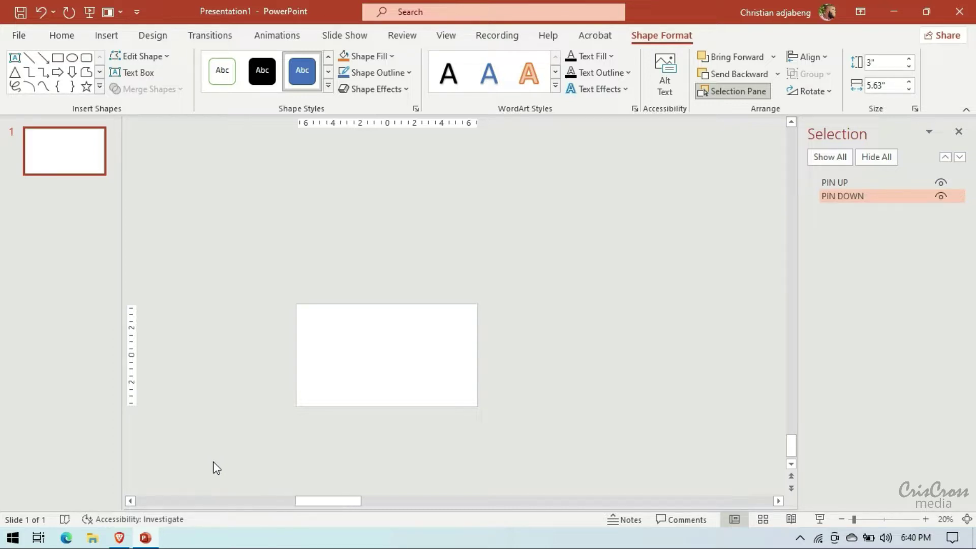
pyautogui.press('Left')
pyautogui.press('Left')
pyautogui.press('Left')
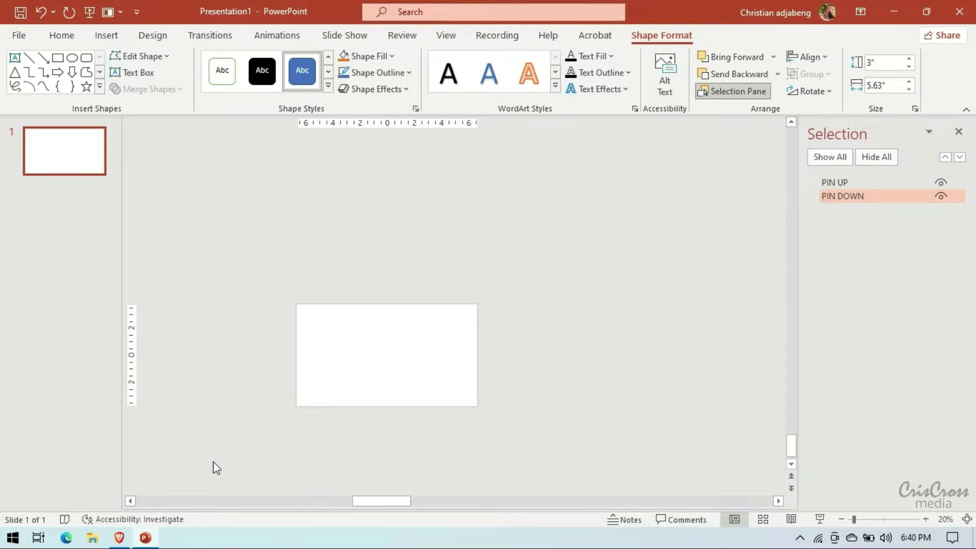
pyautogui.press('Left')
pyautogui.press('Left')
pyautogui.press('Left')
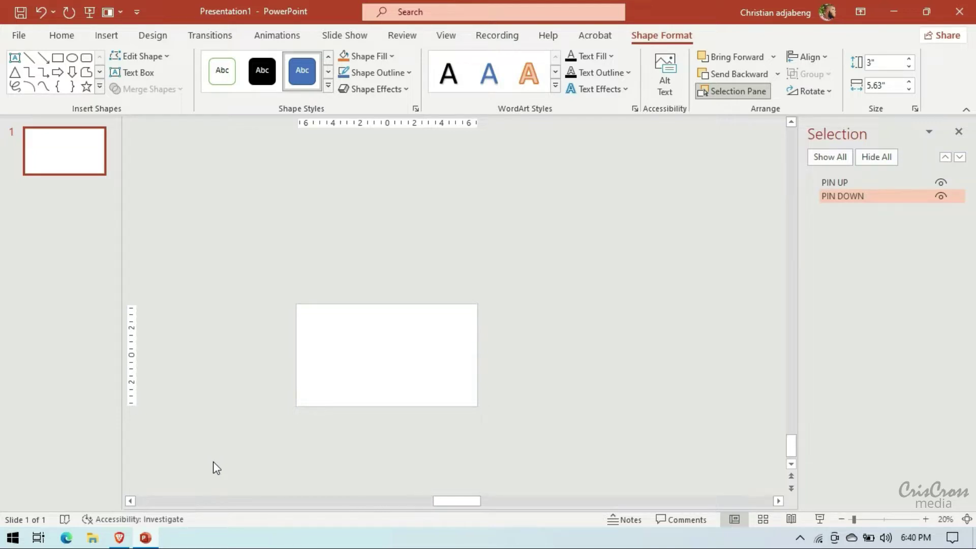
pyautogui.press('Up')
pyautogui.press('Up')
pyautogui.press('Up')
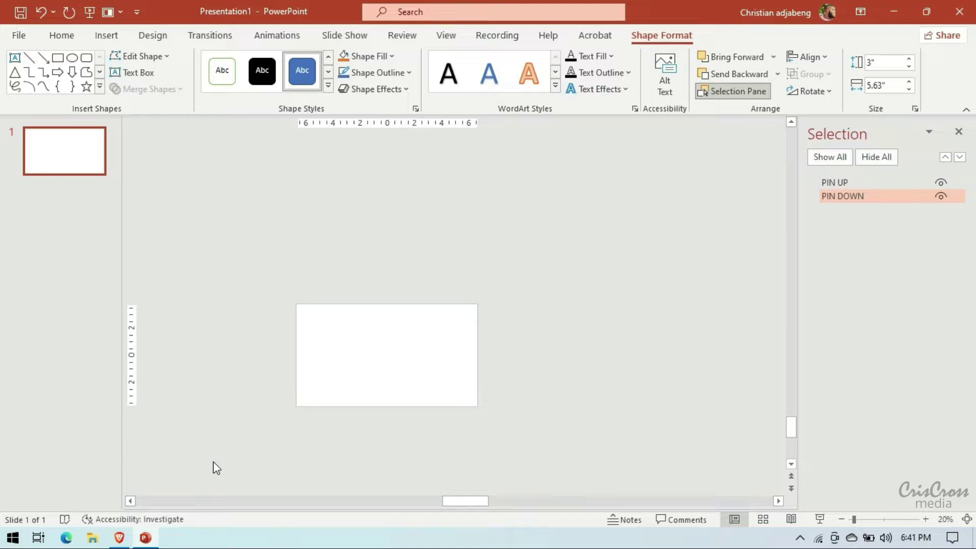
pyautogui.press('Up')
pyautogui.press('Up')
pyautogui.press('Up')
pyautogui.press('Up')
pyautogui.press('Up')
pyautogui.scroll(2, 550, 341)
# - Draw a blue rectangle on the slide and set its outline to No line
pyautogui.click(553, 355)
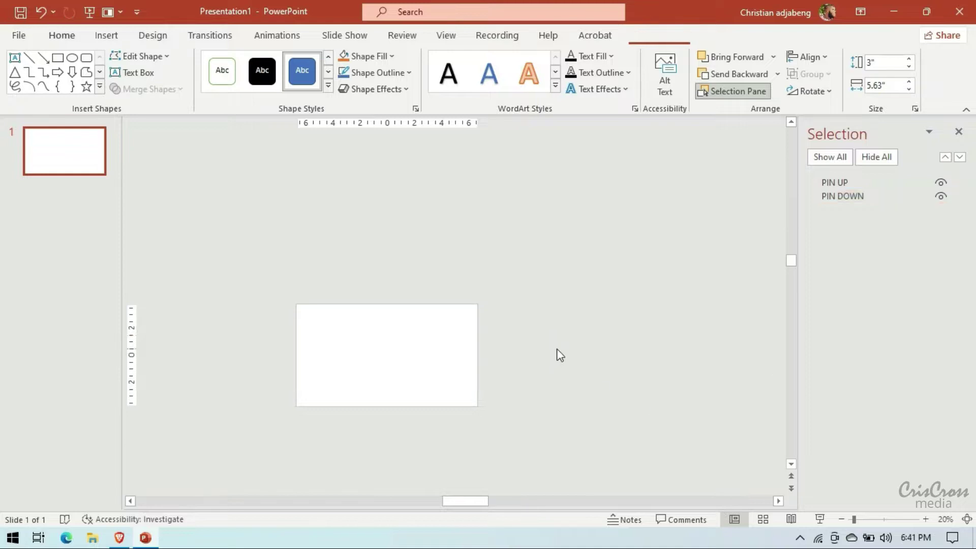
pyautogui.click(106, 35)
pyautogui.click(239, 84)
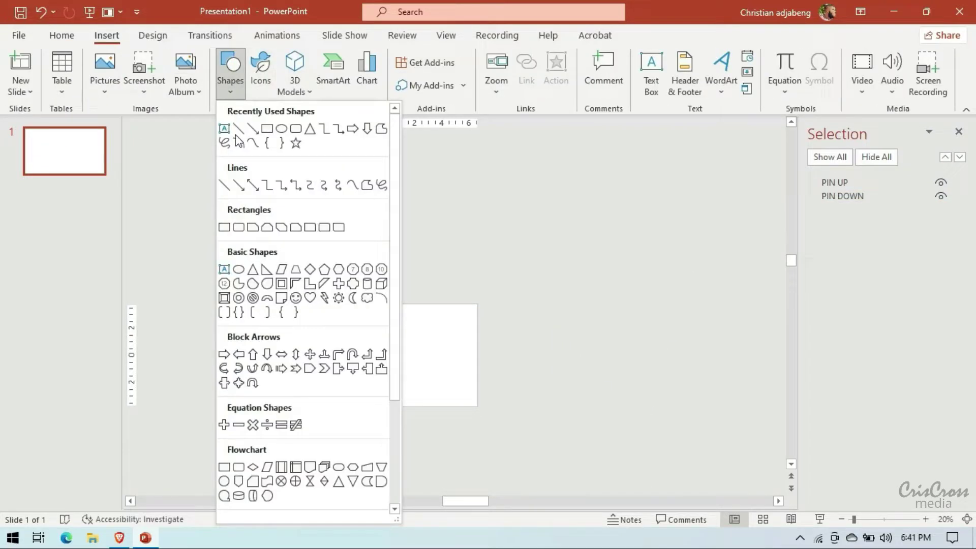
pyautogui.click(268, 129)
pyautogui.moveTo(296, 302)
pyautogui.mouseDown()
pyautogui.moveTo(440, 396)
pyautogui.moveTo(478, 406)
pyautogui.mouseUp()
pyautogui.rightClick(406, 350)
pyautogui.click(448, 490)
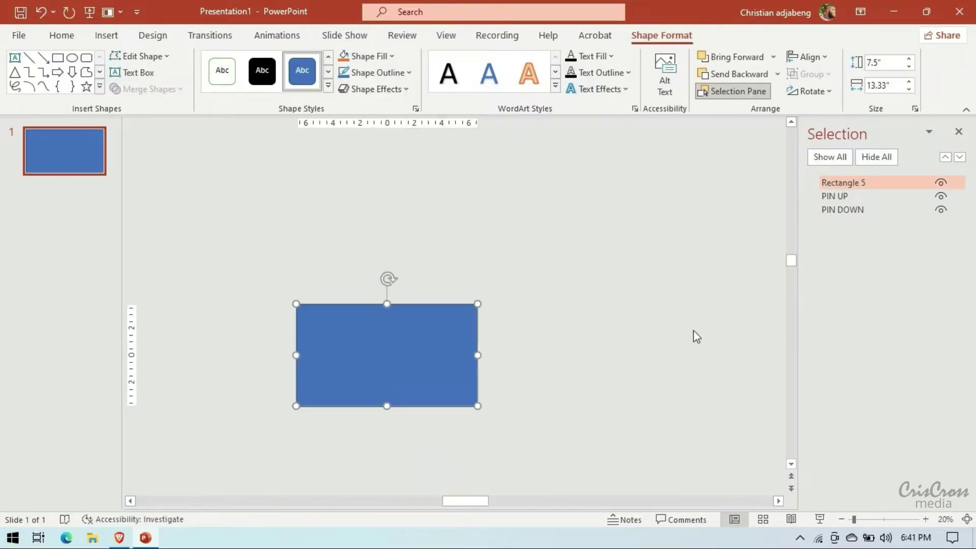
pyautogui.click(762, 233)
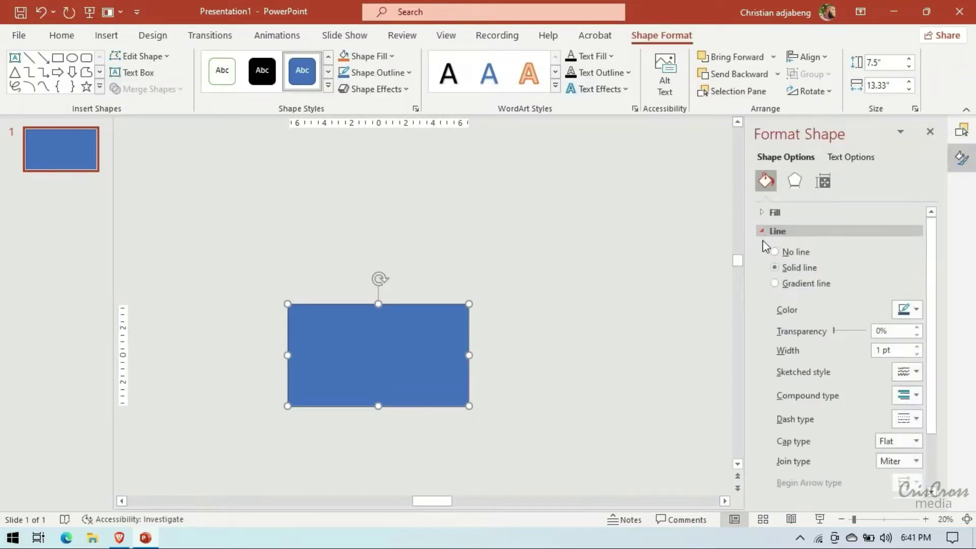
pyautogui.click(773, 251)
# - Rename the new rectangle BACKGROUND 2 in the Selection Pane
pyautogui.click(768, 233)
pyautogui.click(961, 130)
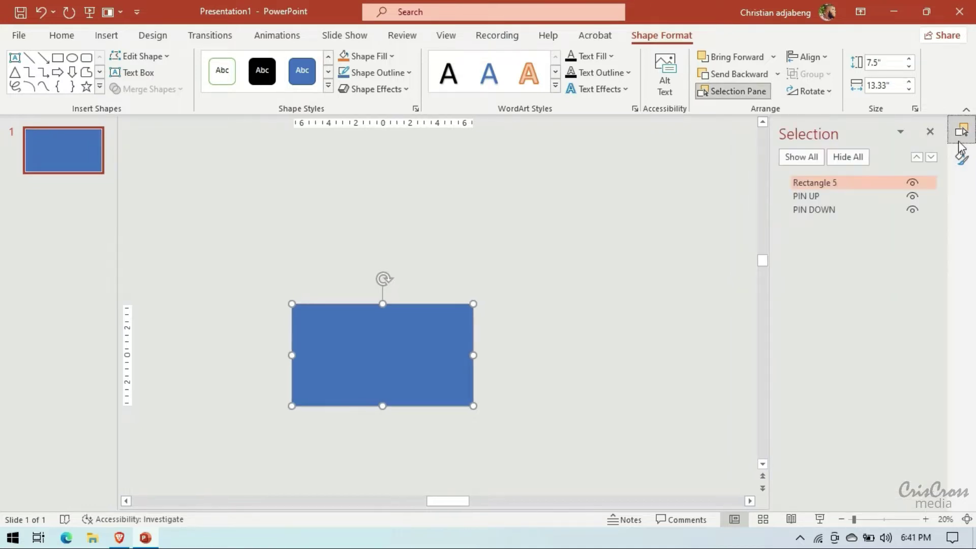
pyautogui.doubleClick(841, 186)
pyautogui.hotkey('ctrl', 'a')
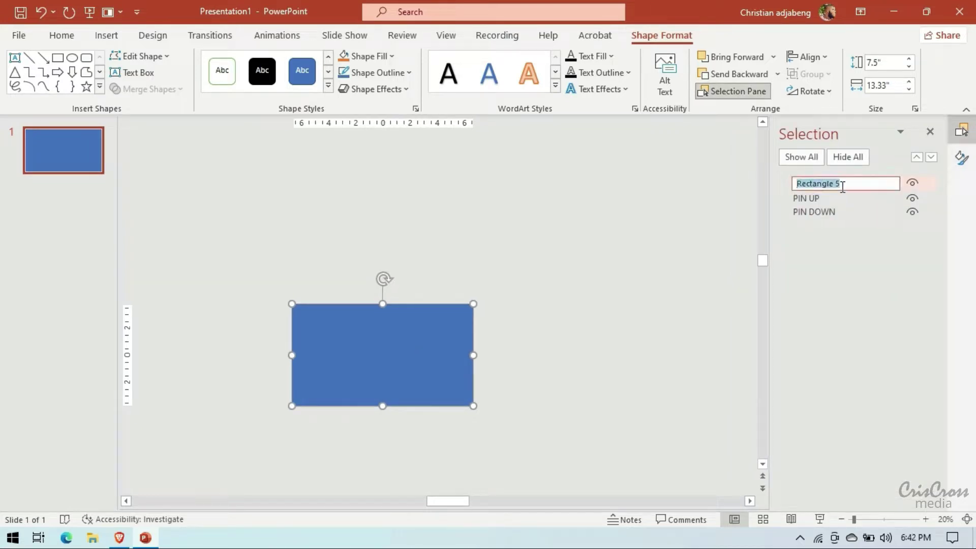
pyautogui.write('BACKGROUND 2')
pyautogui.press('Return')
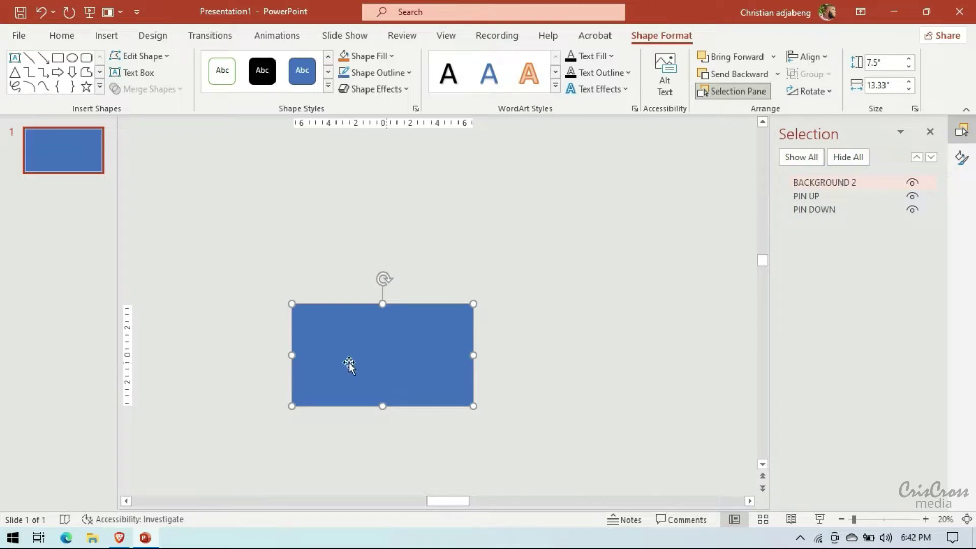
# - Insert the BEANS 2, BEANS, FUFU 2, FUFU and WAAKYE pictures from the DISH folder
pyautogui.click(106, 35)
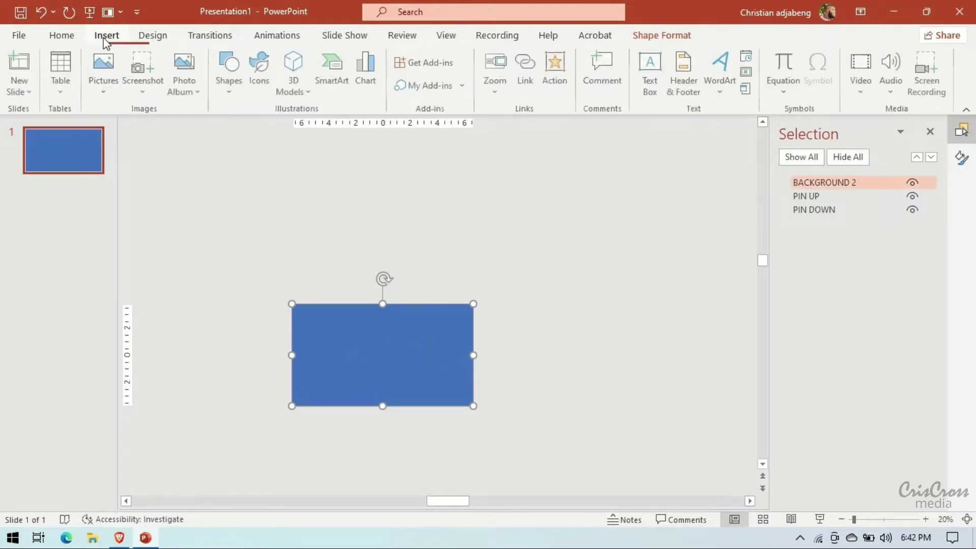
pyautogui.click(104, 76)
pyautogui.click(121, 133)
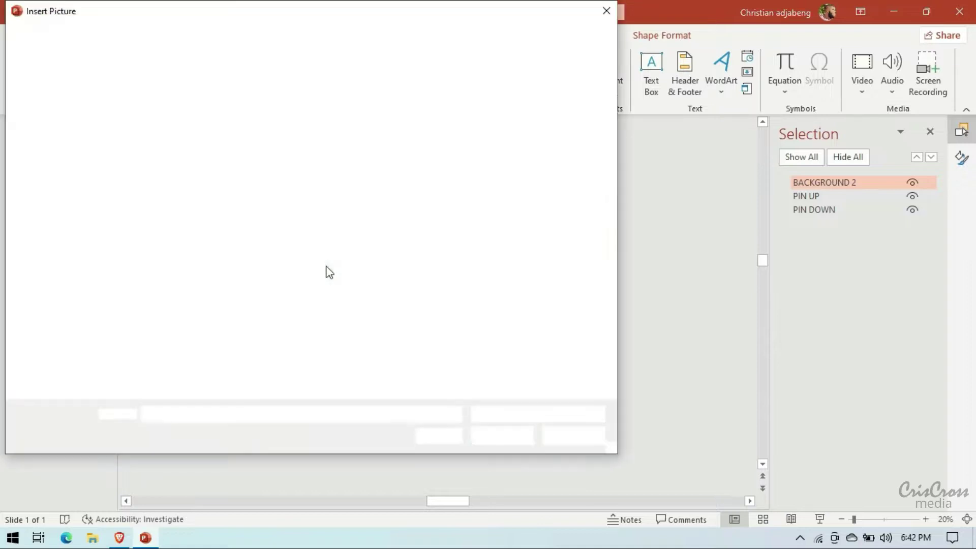
pyautogui.doubleClick(186, 245)
pyautogui.click(170, 117)
pyautogui.keyDown('ctrl'); pyautogui.click(264, 130); pyautogui.keyUp('ctrl')
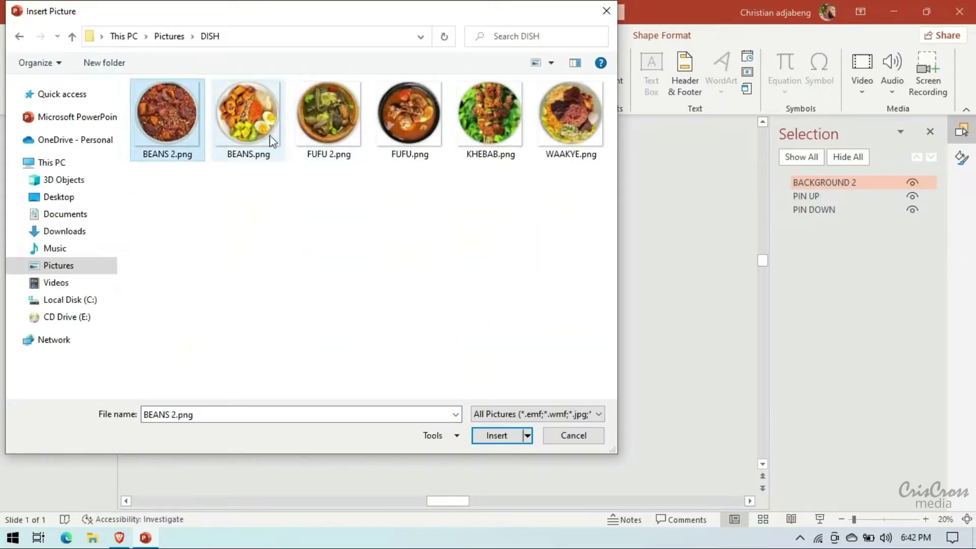
pyautogui.keyDown('ctrl'); pyautogui.click(315, 124); pyautogui.keyUp('ctrl')
pyautogui.keyDown('ctrl'); pyautogui.click(425, 134); pyautogui.keyUp('ctrl')
pyautogui.keyDown('ctrl'); pyautogui.click(590, 148); pyautogui.keyUp('ctrl')
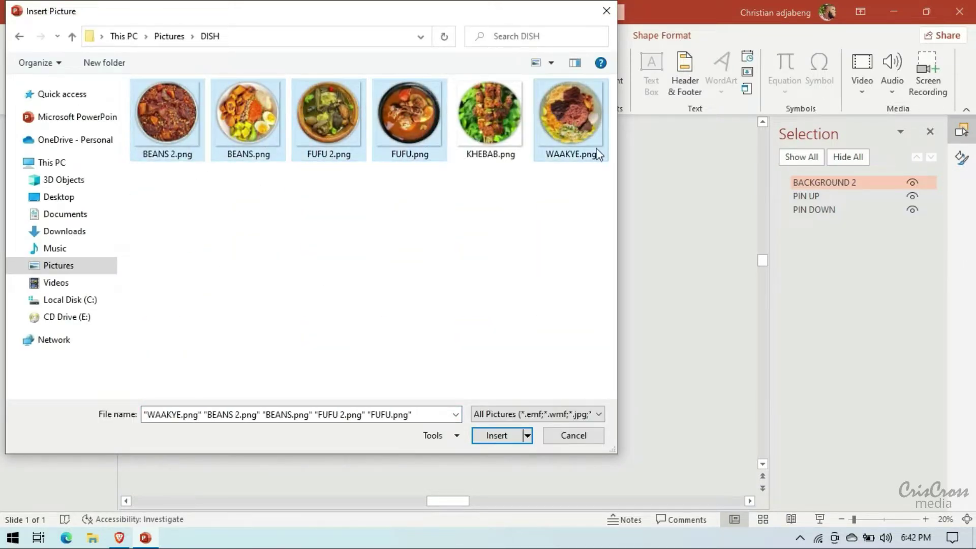
pyautogui.click(496, 435)
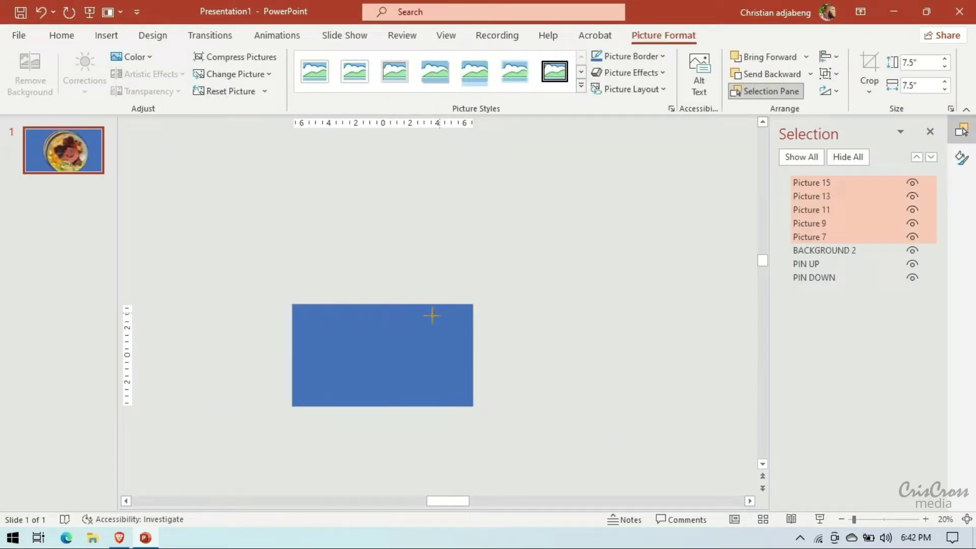
# - Shrink the stacked dish pictures to 5.79" and move them right of the blue rectangle
pyautogui.moveTo(443, 309); pyautogui.dragTo(429, 325)
pyautogui.moveTo(386, 371)
pyautogui.mouseDown()
pyautogui.moveTo(471, 361)
pyautogui.moveTo(608, 274)
pyautogui.mouseUp()
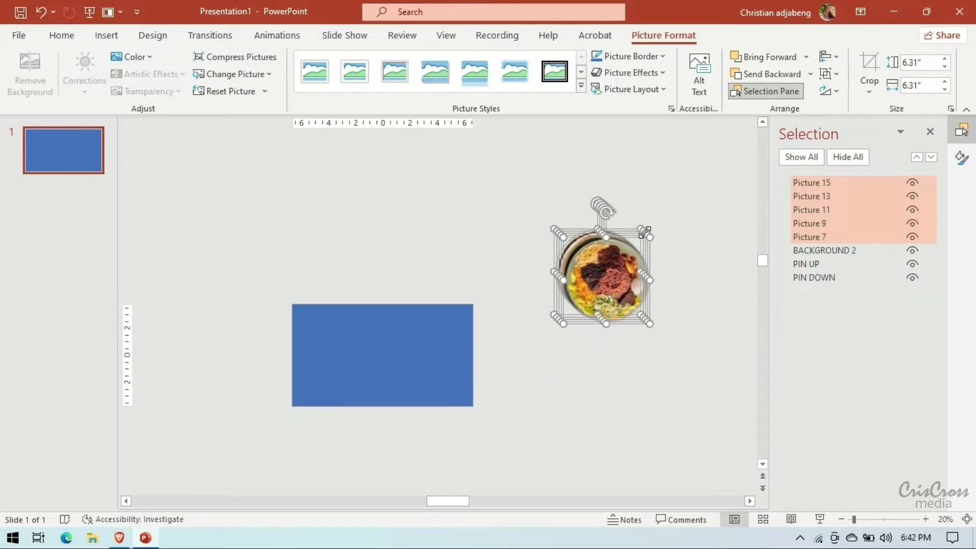
pyautogui.moveTo(645, 235); pyautogui.dragTo(635, 252)
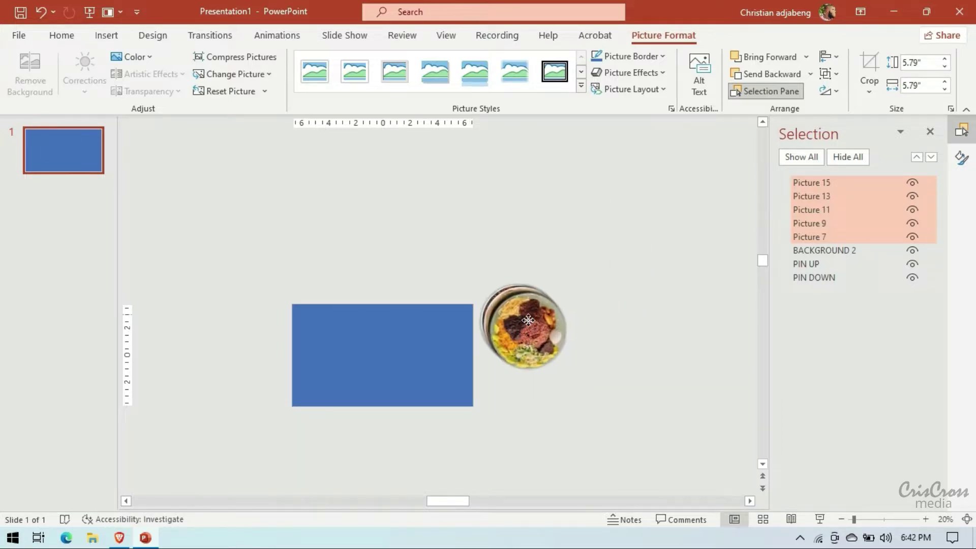
pyautogui.moveTo(597, 284)
pyautogui.mouseDown()
pyautogui.moveTo(689, 269)
pyautogui.moveTo(686, 388)
pyautogui.mouseUp()
# - Spread the dishes into a row, soup bowl first at the rectangle's right edge
pyautogui.click(680, 346)
pyautogui.moveTo(693, 303); pyautogui.dragTo(481, 362)
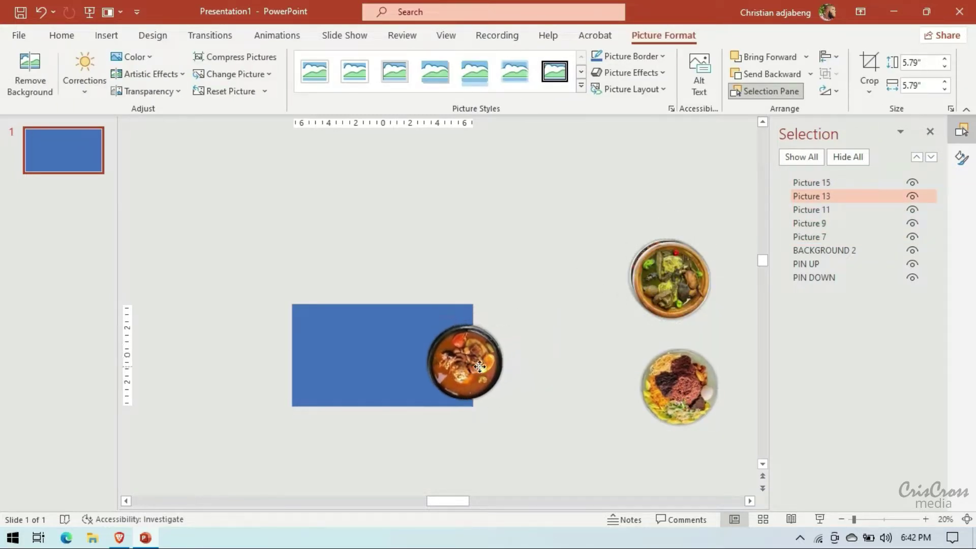
pyautogui.moveTo(480, 362); pyautogui.dragTo(484, 360)
pyautogui.moveTo(677, 386); pyautogui.dragTo(575, 354)
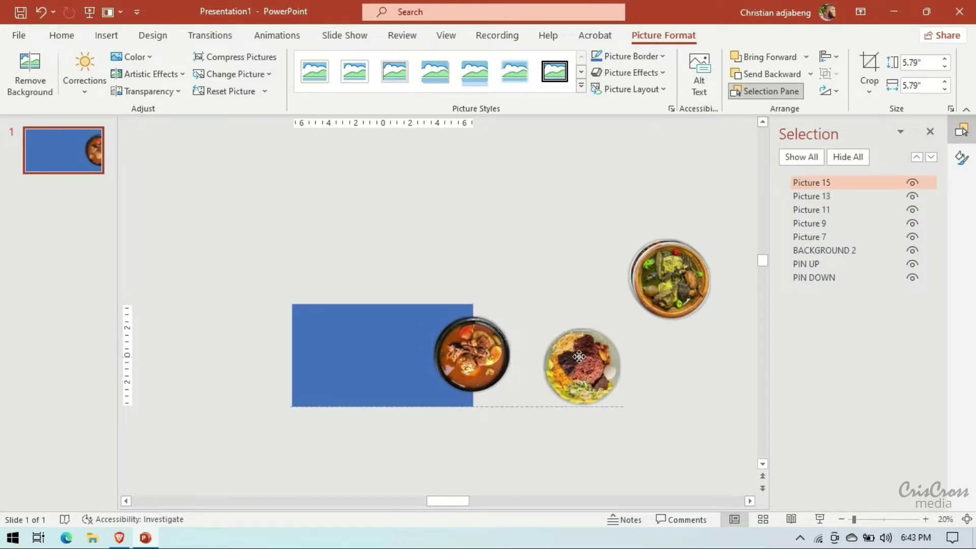
pyautogui.moveTo(681, 281); pyautogui.dragTo(691, 343)
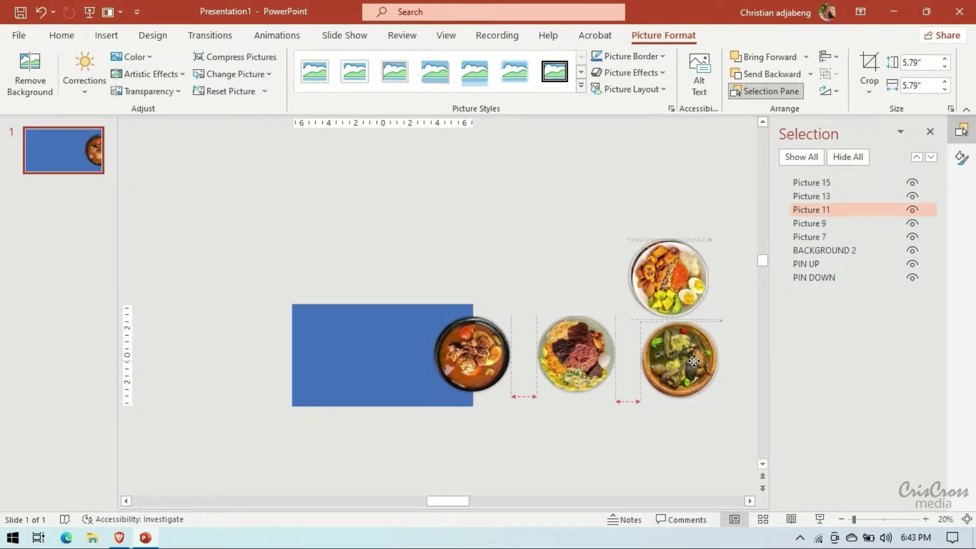
pyautogui.click(749, 500)
pyautogui.moveTo(483, 273); pyautogui.dragTo(623, 299)
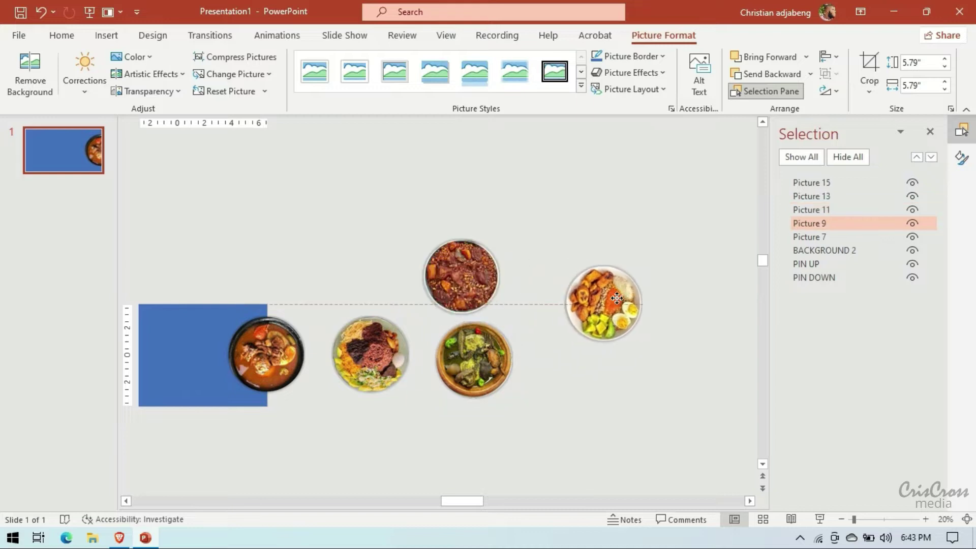
pyautogui.moveTo(442, 356); pyautogui.dragTo(670, 421)
pyautogui.moveTo(481, 290); pyautogui.dragTo(491, 370)
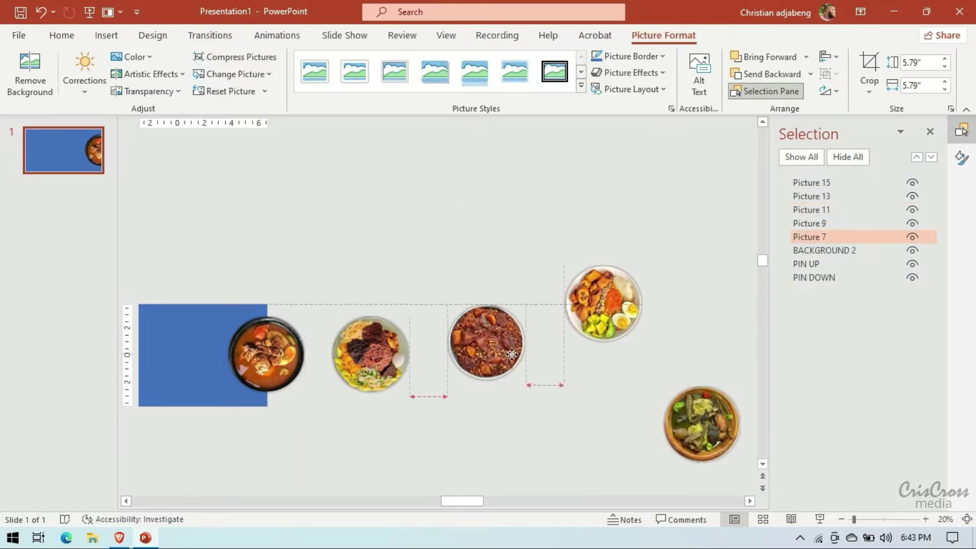
pyautogui.moveTo(708, 431); pyautogui.dragTo(623, 388)
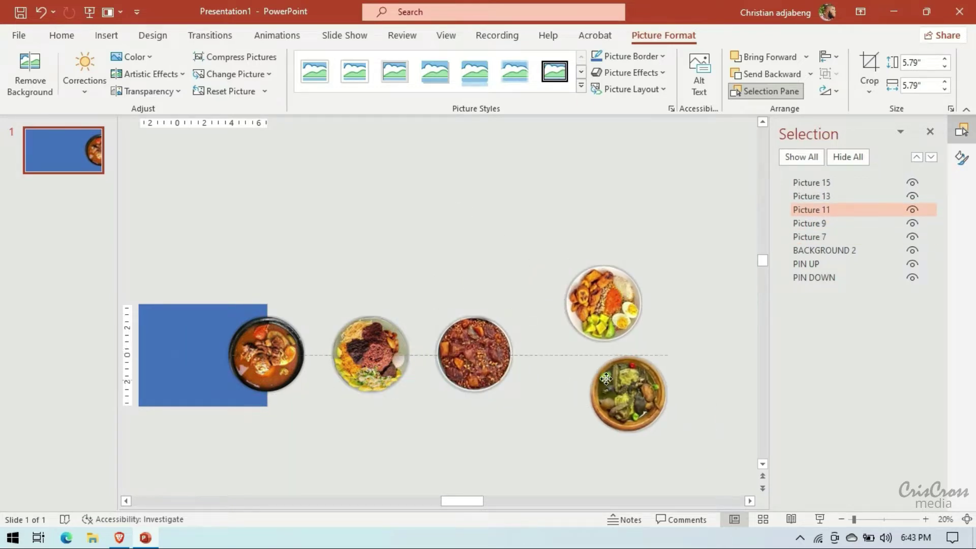
pyautogui.moveTo(604, 304); pyautogui.dragTo(694, 305)
pyautogui.moveTo(623, 388)
pyautogui.mouseDown()
pyautogui.moveTo(606, 361)
pyautogui.moveTo(584, 361)
pyautogui.mouseUp()
pyautogui.moveTo(690, 334); pyautogui.dragTo(678, 382)
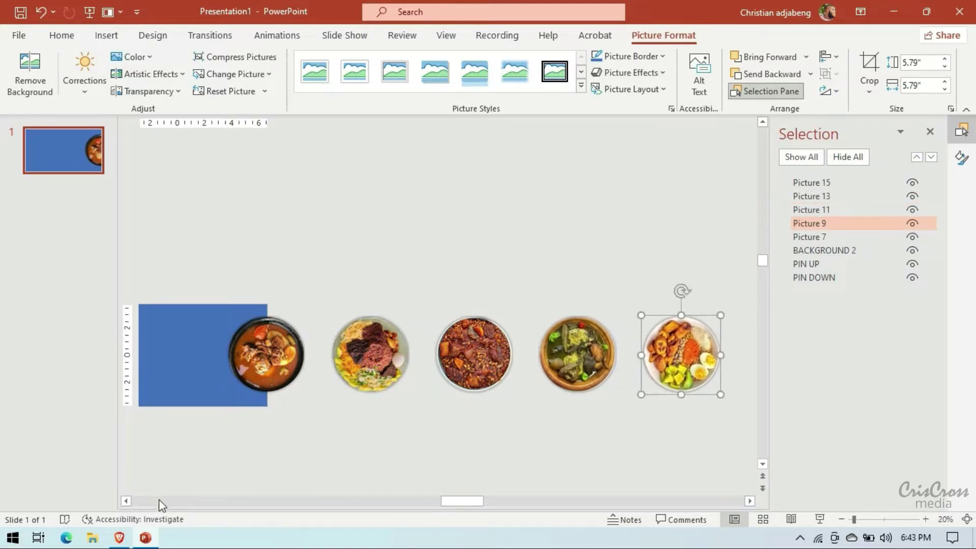
# - Fine-tune the row: soup bowl slightly left, meat plate slightly right, green plate evenly spaced
pyautogui.click(126, 500)
pyautogui.click(469, 352)
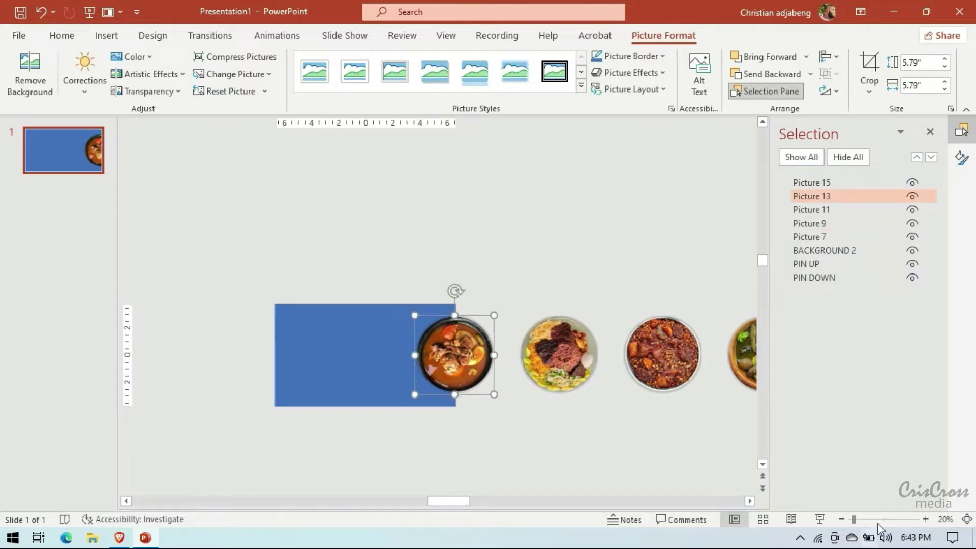
pyautogui.click(925, 519)
pyautogui.click(926, 519)
pyautogui.click(926, 518)
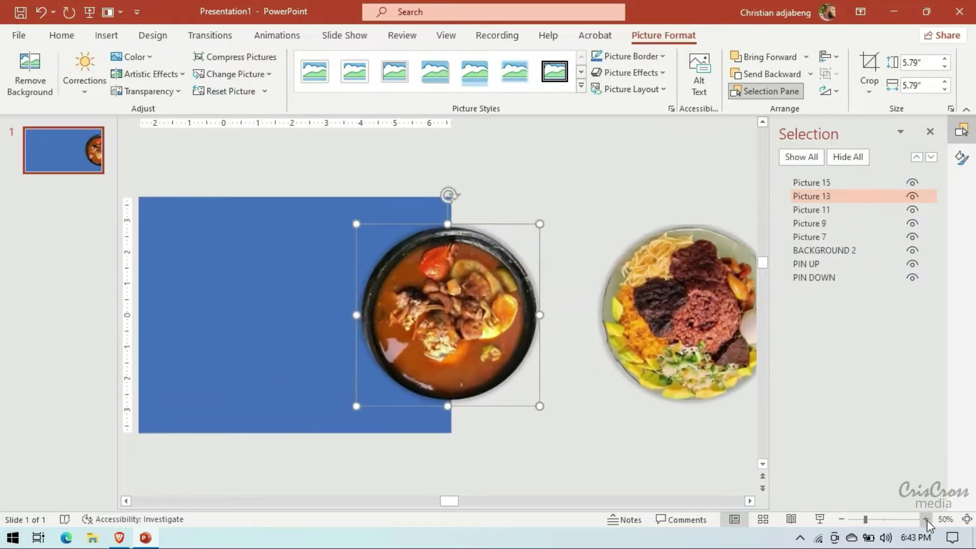
pyautogui.moveTo(459, 315); pyautogui.dragTo(416, 312)
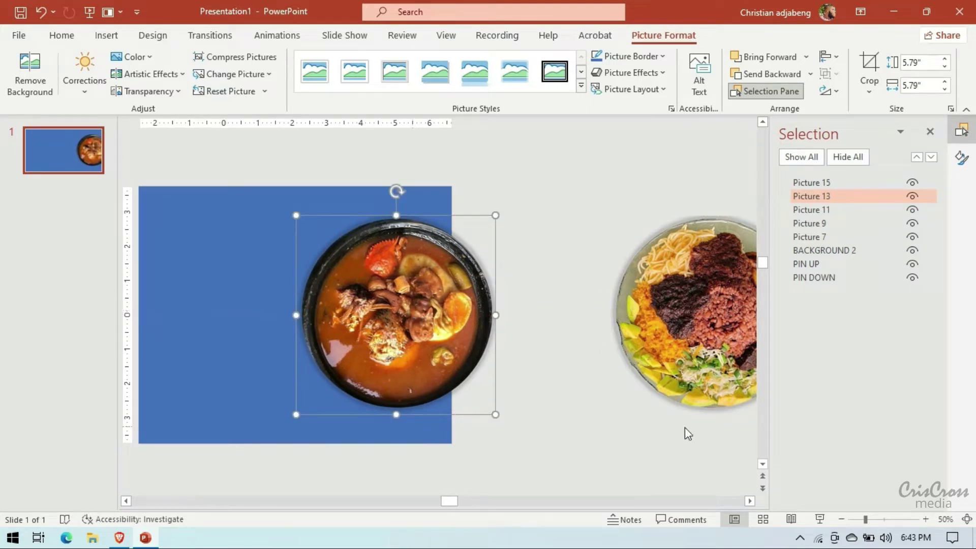
pyautogui.click(749, 500)
pyautogui.moveTo(560, 305); pyautogui.dragTo(575, 305)
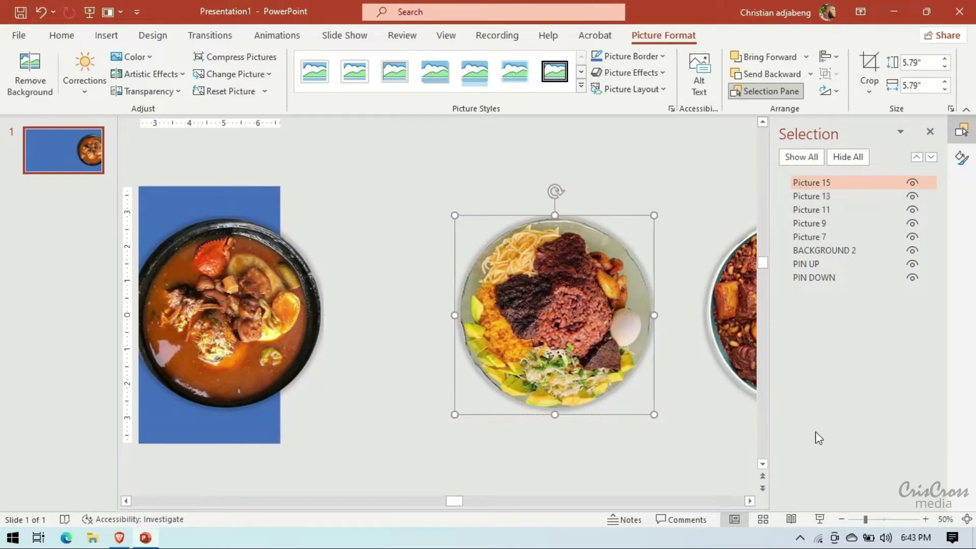
pyautogui.click(841, 517)
pyautogui.click(841, 516)
pyautogui.click(842, 517)
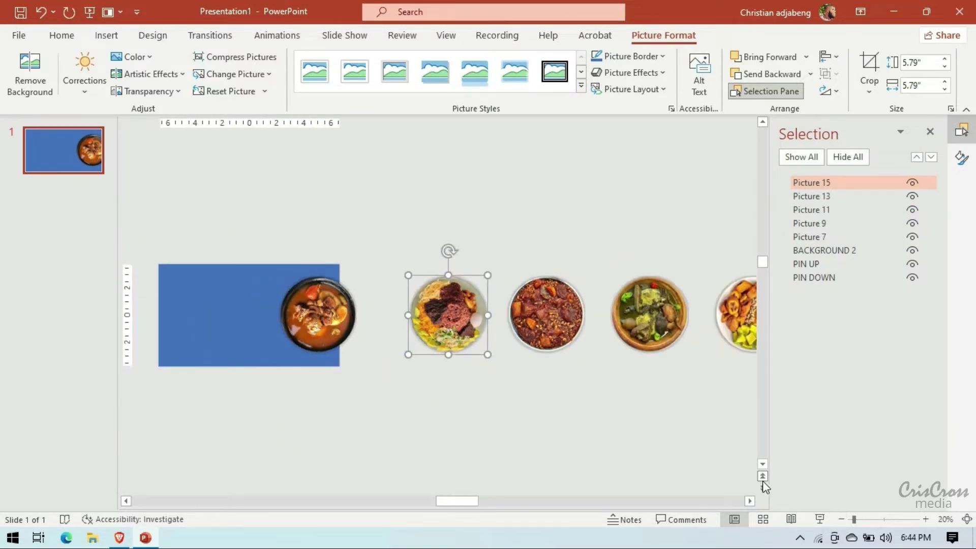
pyautogui.hscroll(2, 437, 315)
pyautogui.hscroll(3, 437, 315)
pyautogui.moveTo(391, 315); pyautogui.dragTo(427, 316)
pyautogui.moveTo(503, 320); pyautogui.dragTo(716, 325)
# - Select all five dish pictures and group them
pyautogui.click(479, 383)
pyautogui.click(126, 502)
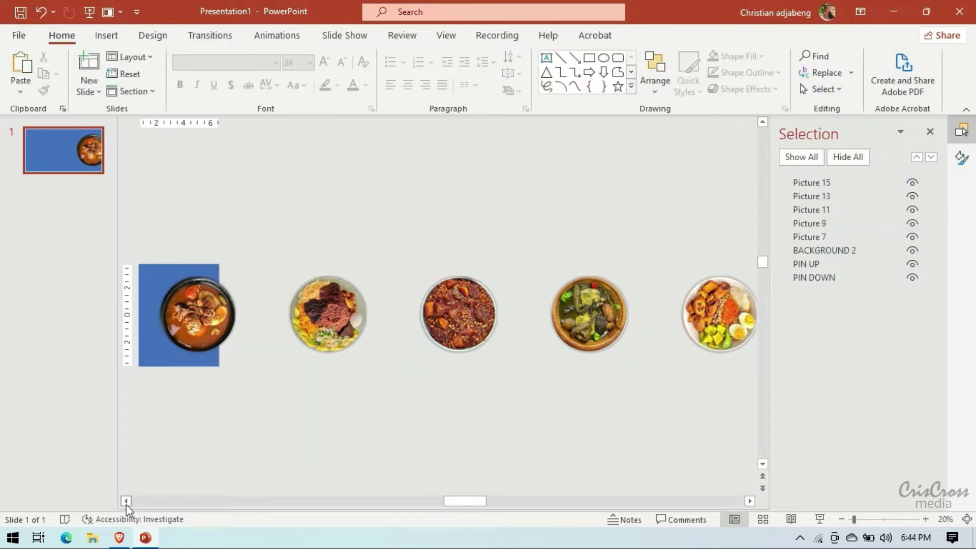
pyautogui.click(126, 502)
pyautogui.click(750, 501)
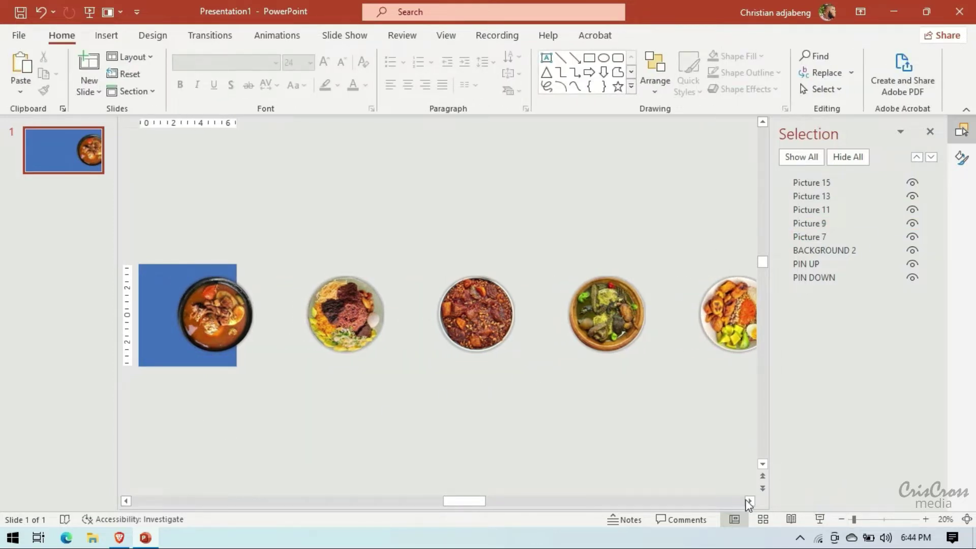
pyautogui.click(750, 501)
pyautogui.moveTo(754, 410); pyautogui.dragTo(139, 234)
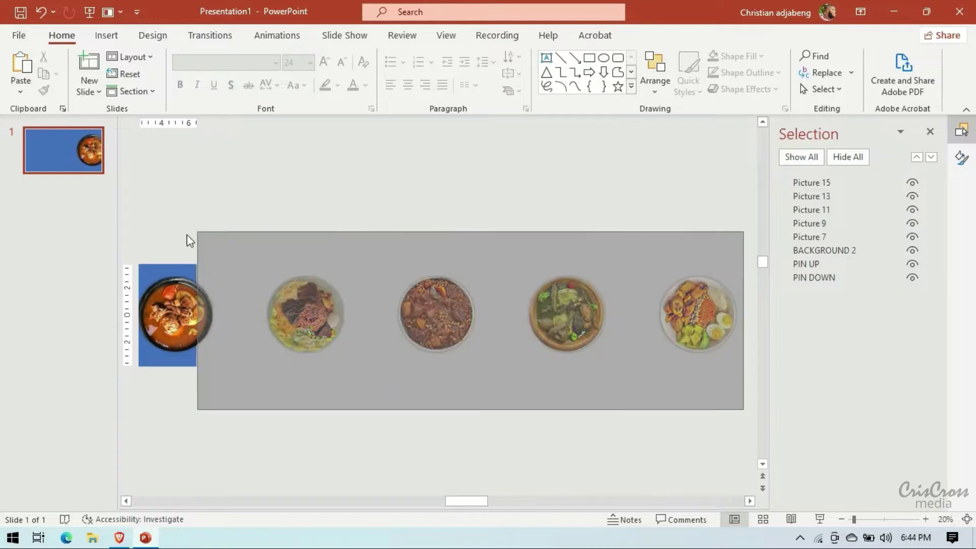
pyautogui.rightClick(359, 281)
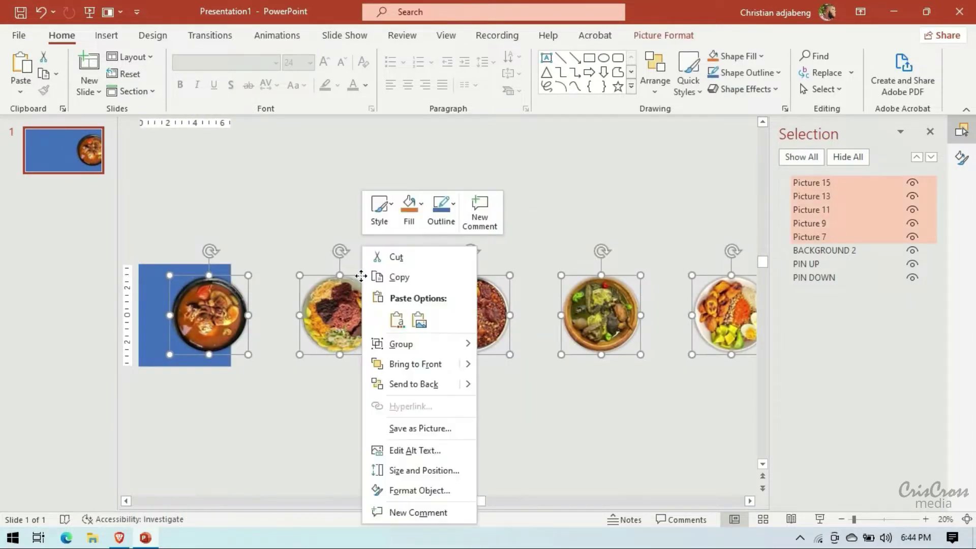
pyautogui.click(513, 350)
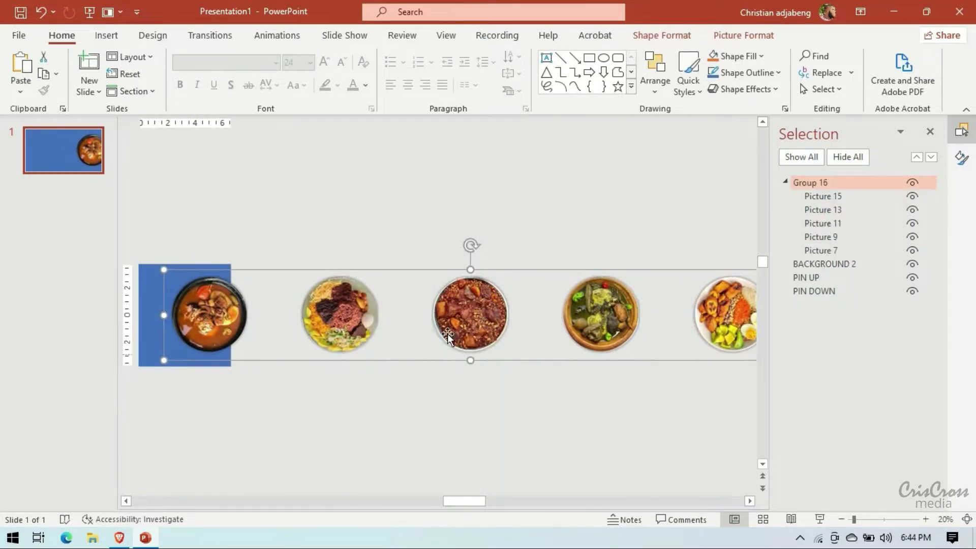
# - Name the group DISH in the Selection Pane and paste a duplicate of it
pyautogui.click(785, 182)
pyautogui.doubleClick(815, 183)
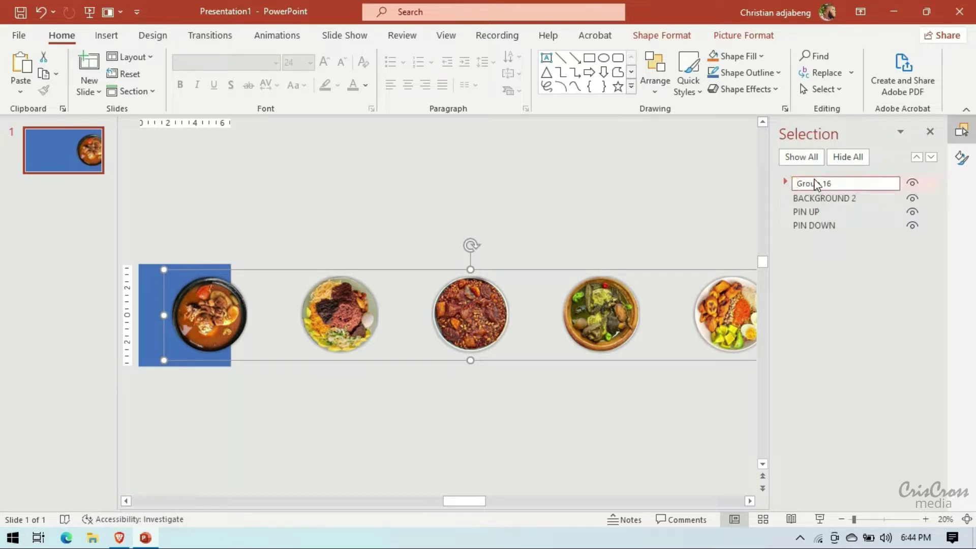
pyautogui.write('DISH')
pyautogui.press('Return')
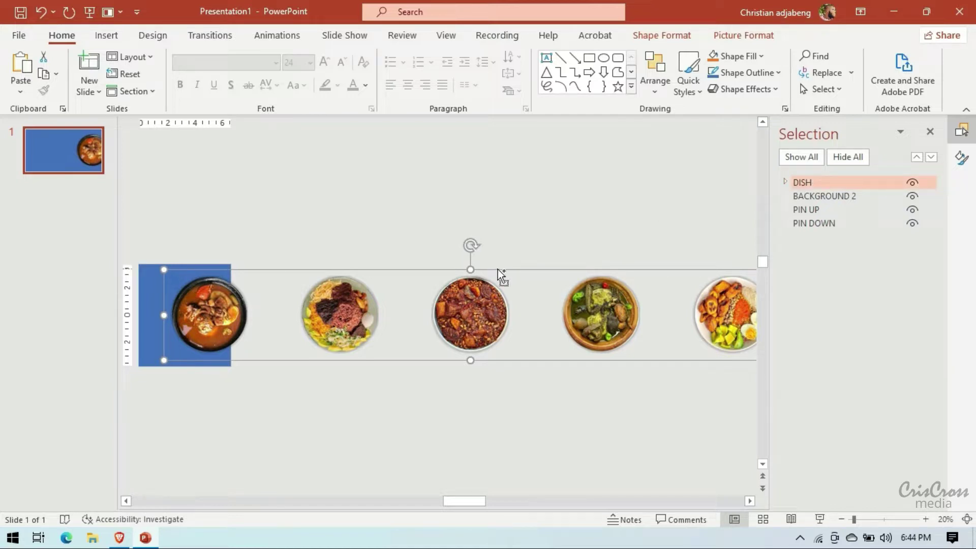
pyautogui.hotkey('ctrl', 'c')
pyautogui.hotkey('ctrl', 'v')
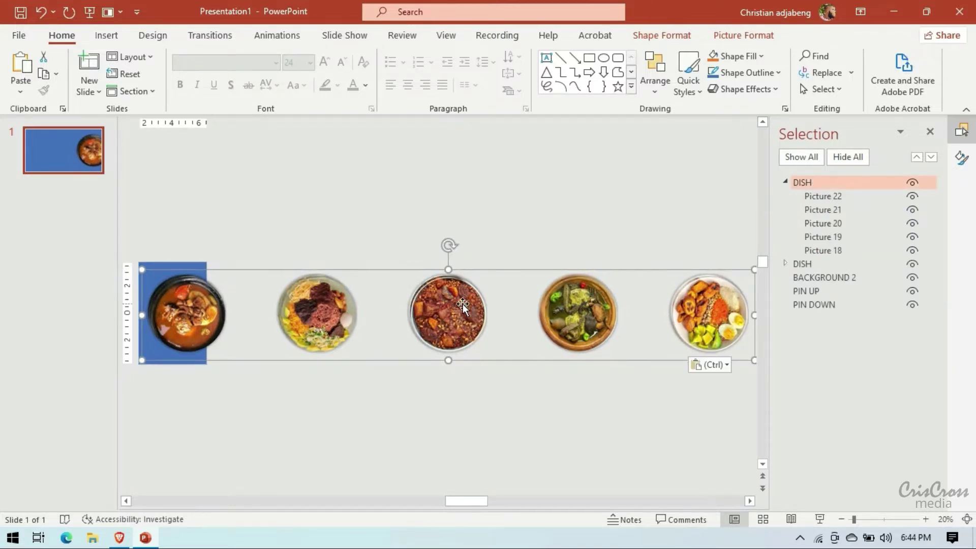
# - Move the duplicate dish row below the original and ungroup it into separate pictures
pyautogui.moveTo(500, 277)
pyautogui.mouseDown()
pyautogui.moveTo(472, 426)
pyautogui.moveTo(453, 424)
pyautogui.mouseUp()
pyautogui.click(785, 181)
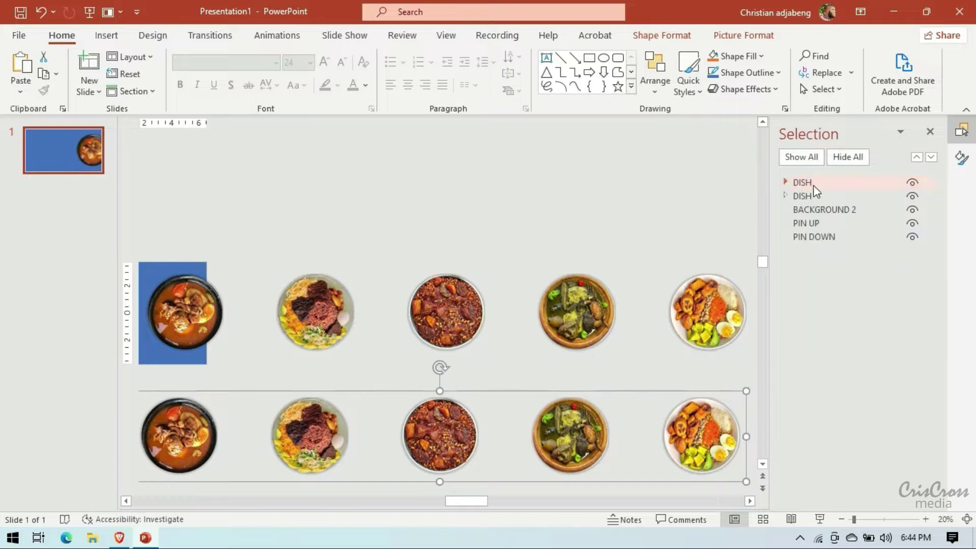
pyautogui.click(813, 184)
pyautogui.click(785, 182)
pyautogui.click(785, 182)
pyautogui.click(475, 407)
pyautogui.rightClick(488, 394)
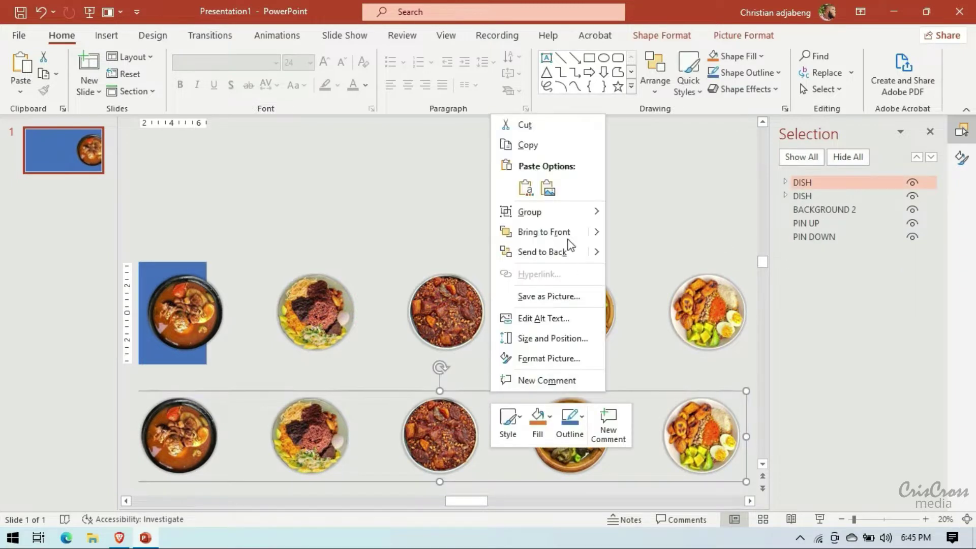
pyautogui.click(644, 255)
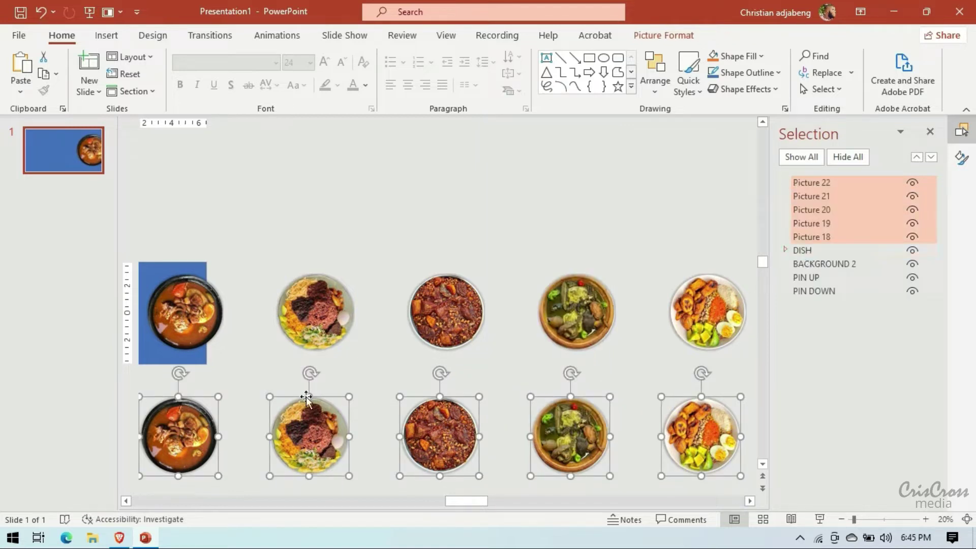
# - Shift the five loose dish pictures left and shrink them to a small size
pyautogui.click(126, 500)
pyautogui.click(125, 500)
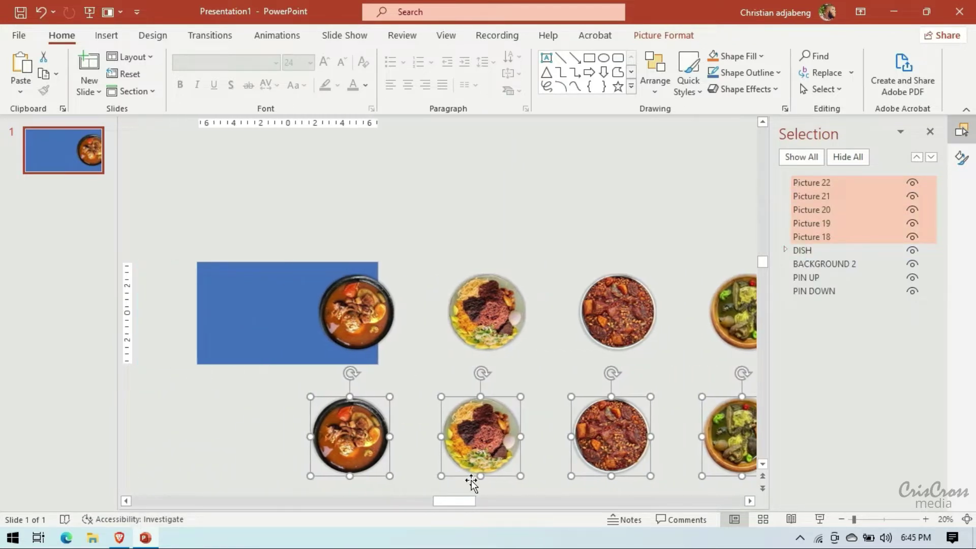
pyautogui.moveTo(471, 480); pyautogui.dragTo(299, 469)
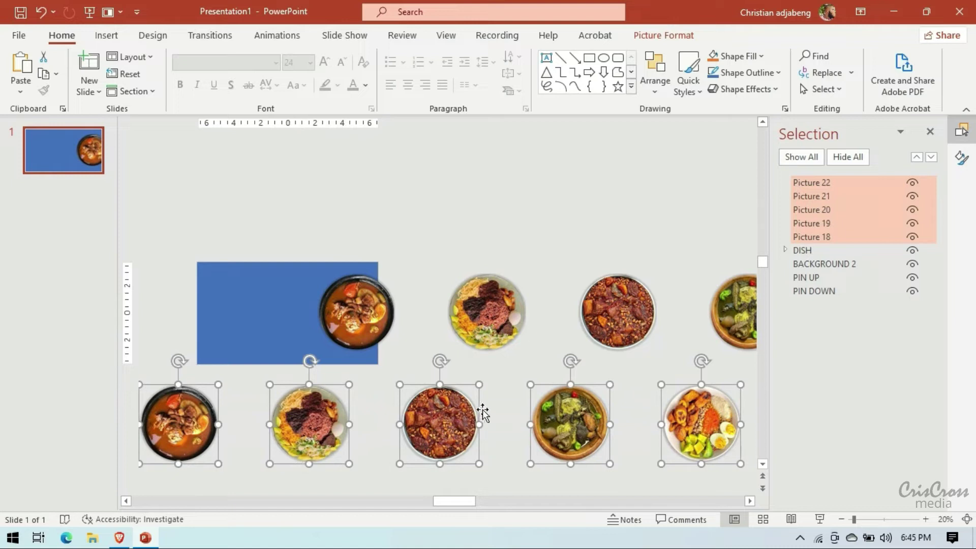
pyautogui.moveTo(477, 385); pyautogui.dragTo(430, 431)
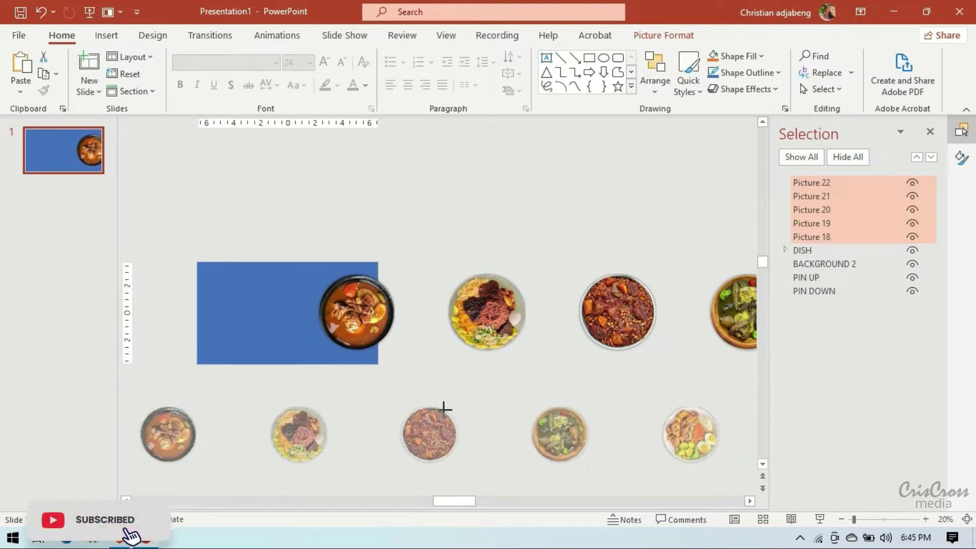
pyautogui.click(349, 447)
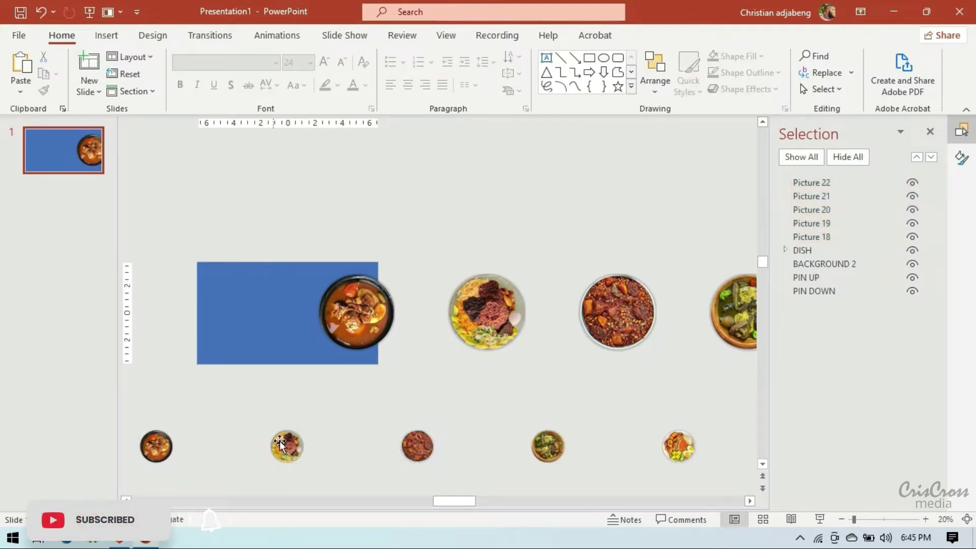
# - Arrange the five small dishes in a diagonal arc beneath the blue rectangle
pyautogui.click(291, 451)
pyautogui.moveTo(156, 446); pyautogui.dragTo(286, 393)
pyautogui.moveTo(287, 446); pyautogui.dragTo(299, 430)
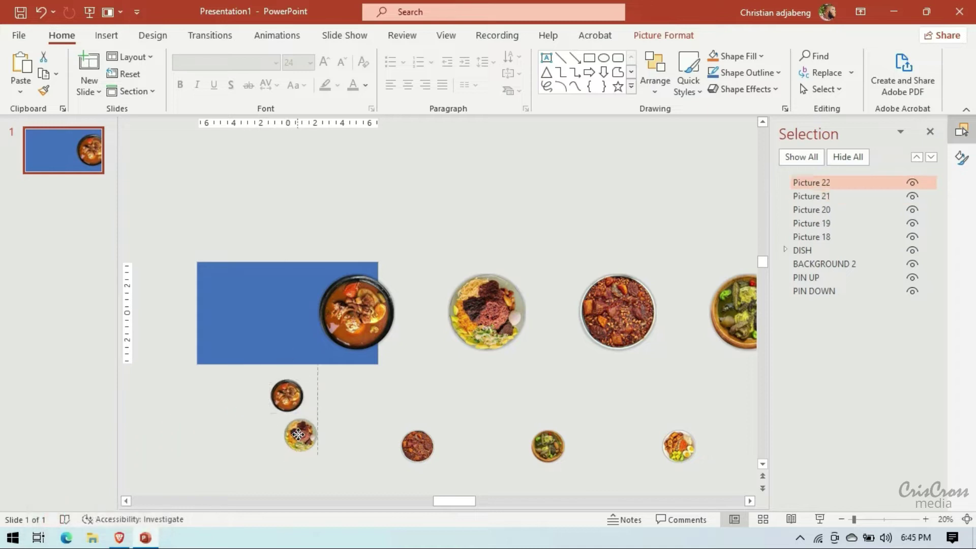
pyautogui.moveTo(414, 447); pyautogui.dragTo(328, 465)
pyautogui.moveTo(540, 449); pyautogui.dragTo(377, 466)
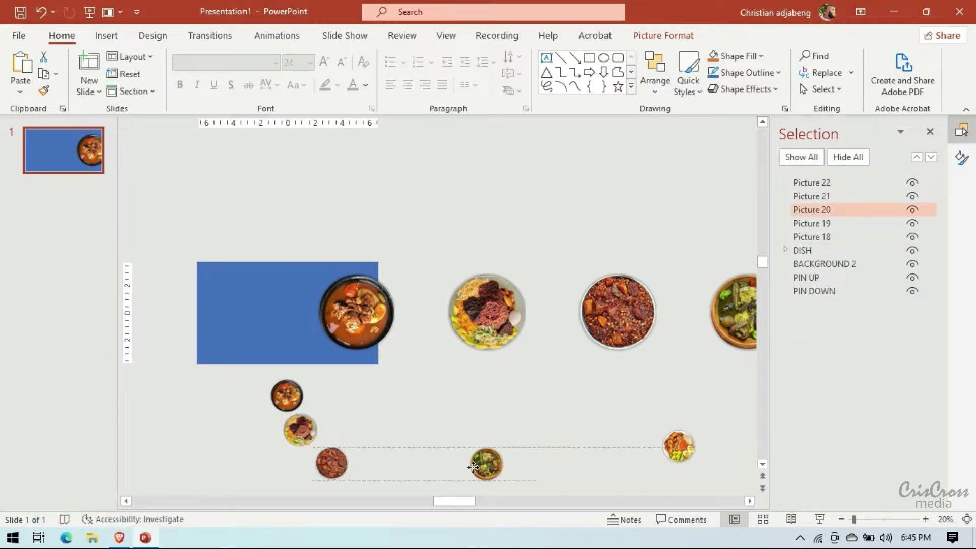
pyautogui.moveTo(678, 445); pyautogui.dragTo(438, 463)
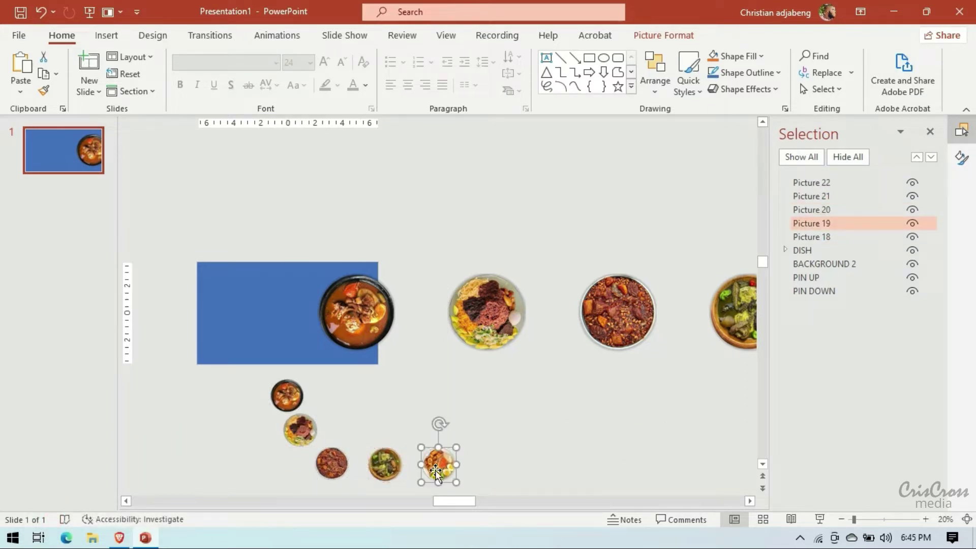
pyautogui.click(304, 321)
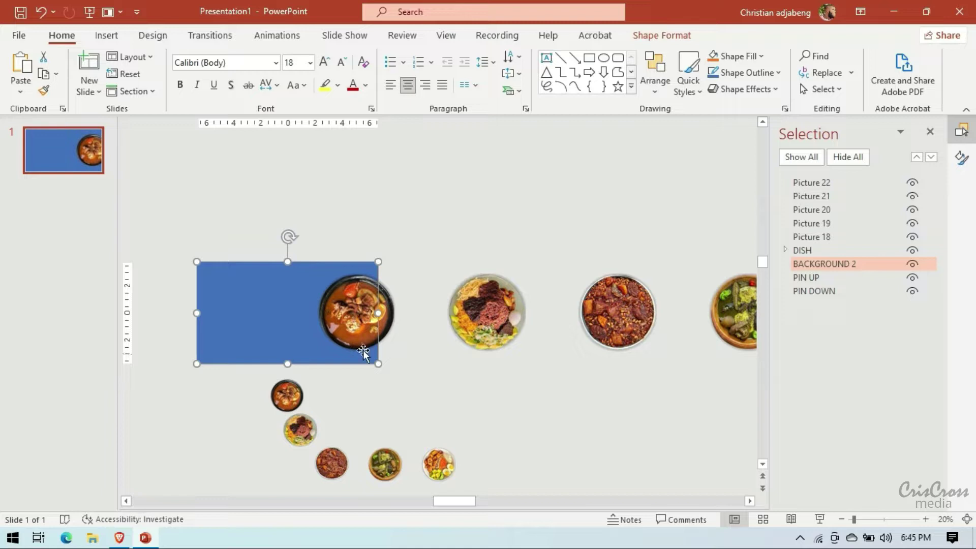
pyautogui.click(762, 463)
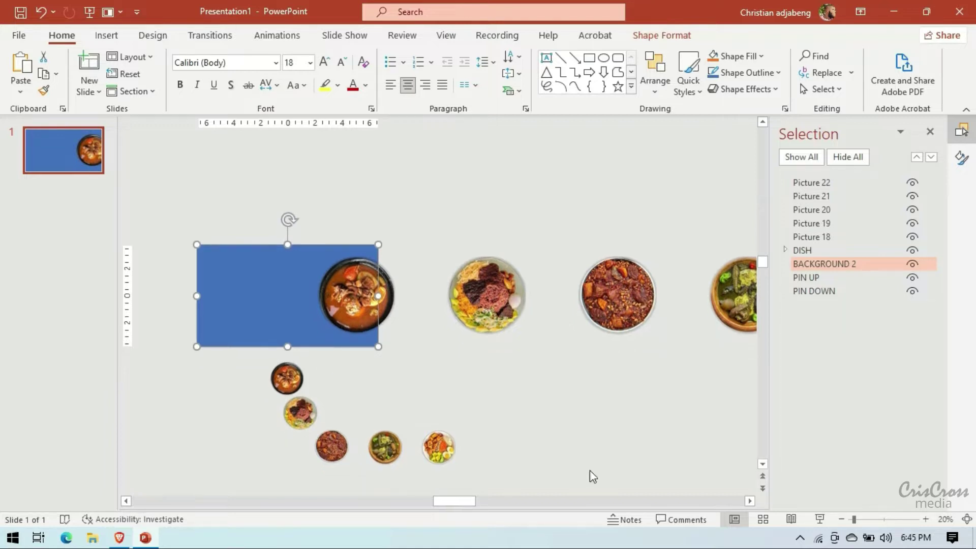
pyautogui.click(125, 500)
pyautogui.click(125, 500)
pyautogui.click(567, 413)
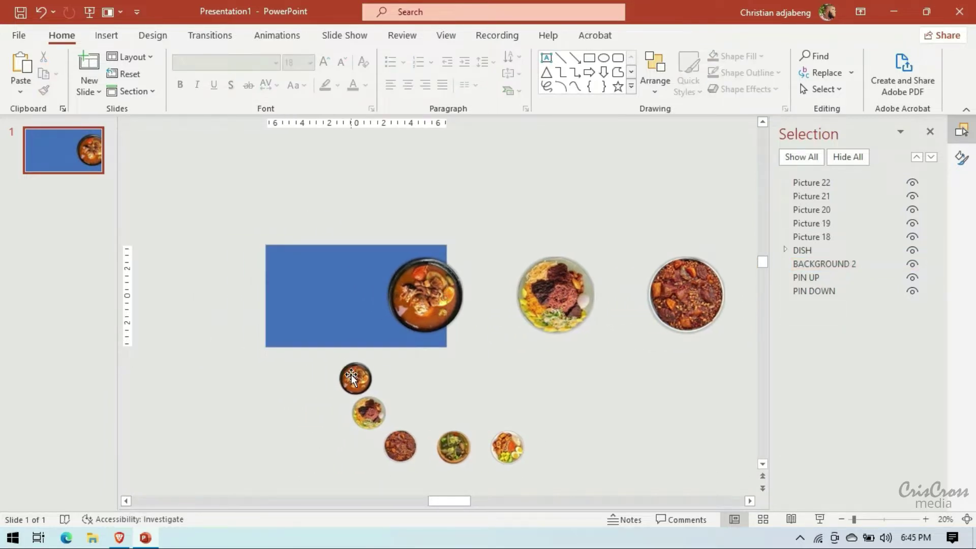
# - Drag the small soup dish onto the blue rectangle, zoomed in to line it up left of the large dish
pyautogui.moveTo(355, 379); pyautogui.dragTo(352, 292)
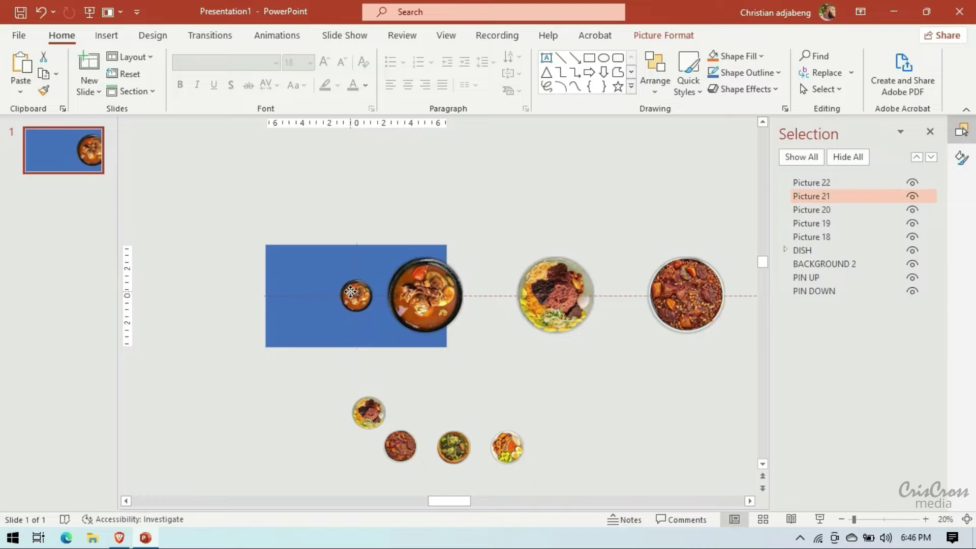
pyautogui.click(925, 519)
pyautogui.click(925, 519)
pyautogui.click(924, 519)
pyautogui.click(925, 519)
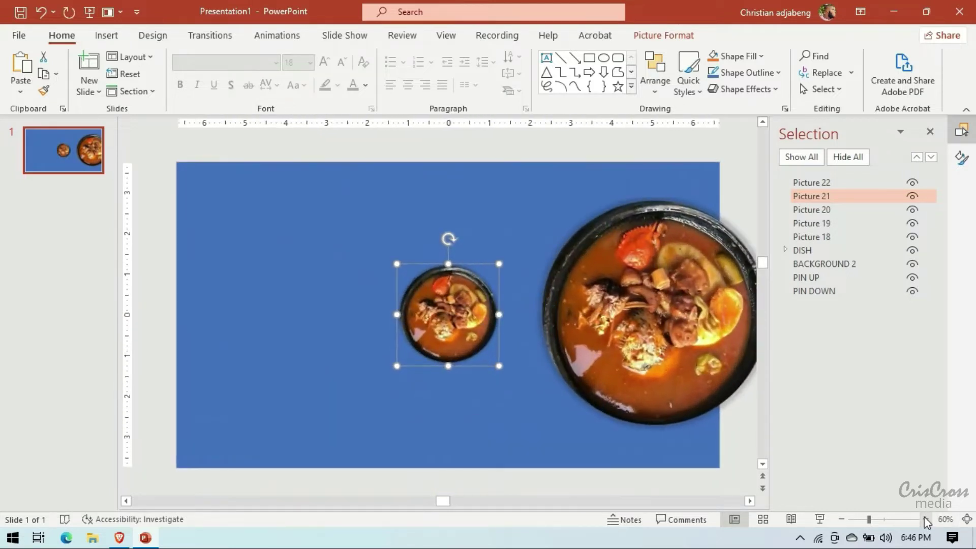
pyautogui.click(924, 519)
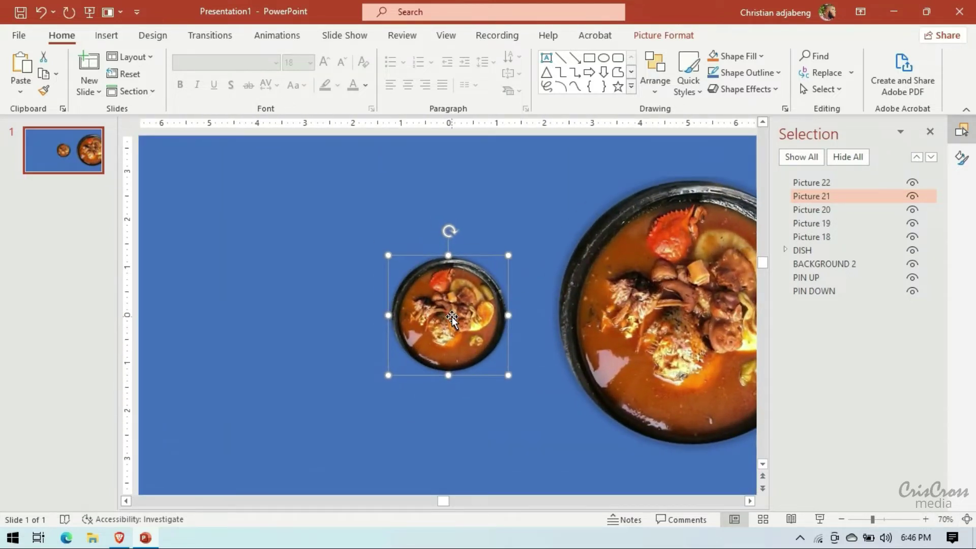
pyautogui.moveTo(451, 317); pyautogui.dragTo(434, 316)
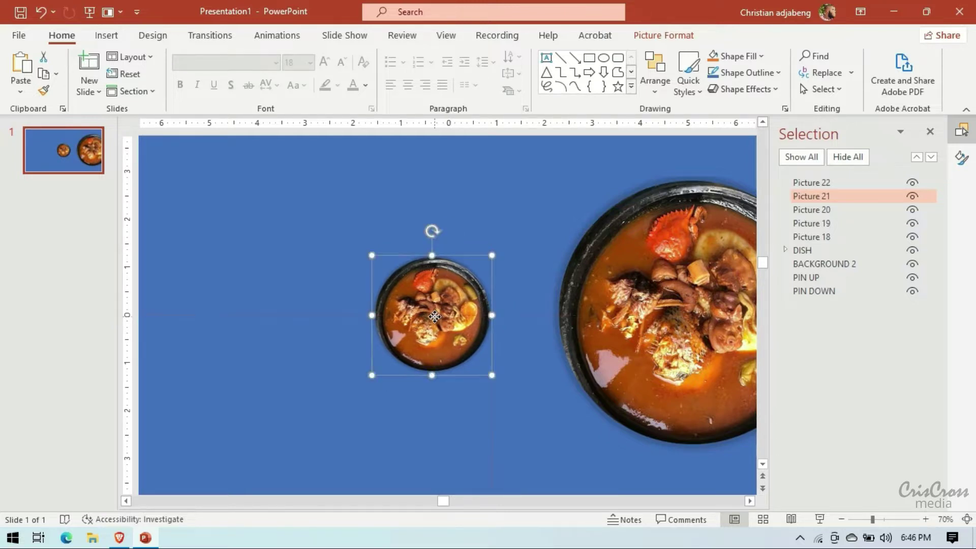
pyautogui.hotkey('ctrl', 'z')
# - Zoom back out to the whole slide and bring back the Selection Pane object list
pyautogui.click(840, 519)
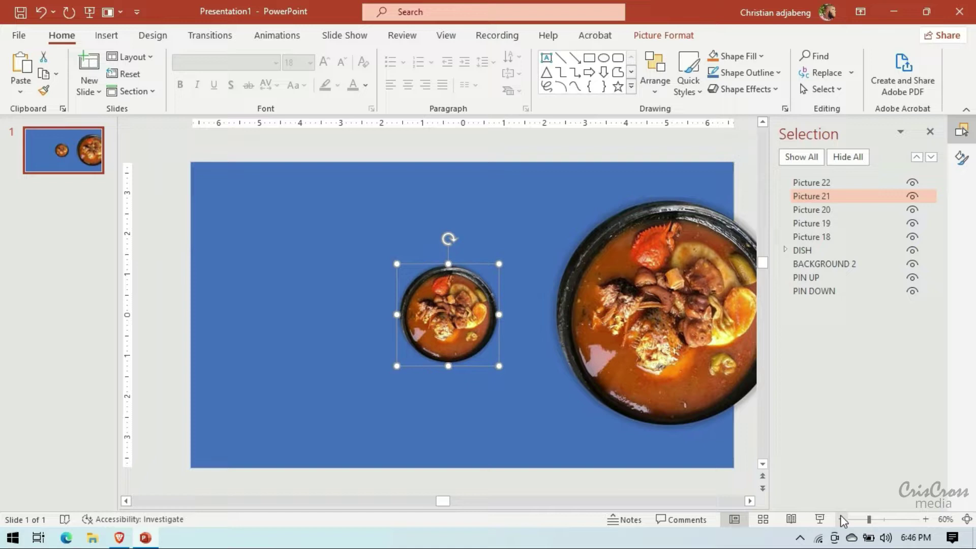
pyautogui.click(741, 469)
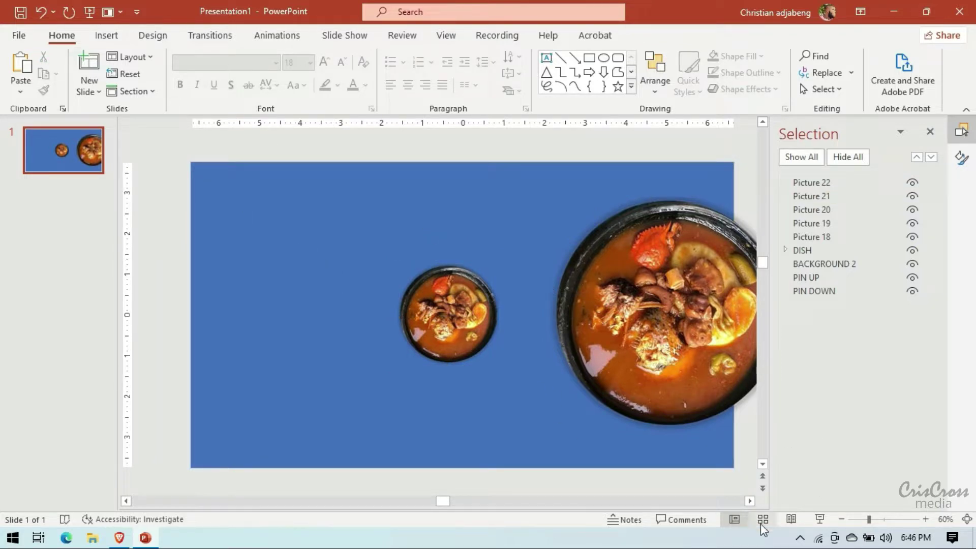
pyautogui.click(840, 518)
pyautogui.click(840, 519)
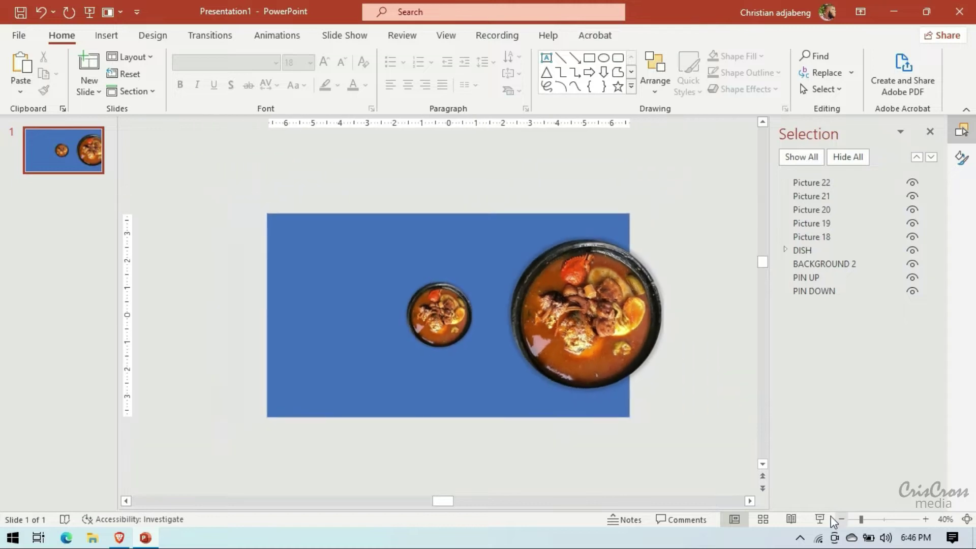
pyautogui.click(569, 350)
pyautogui.click(668, 519)
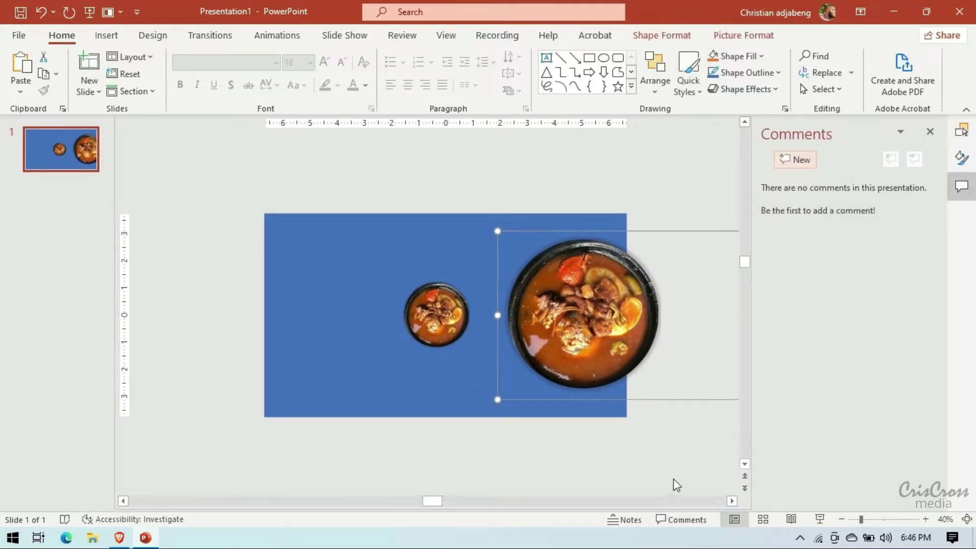
pyautogui.click(930, 131)
pyautogui.click(626, 449)
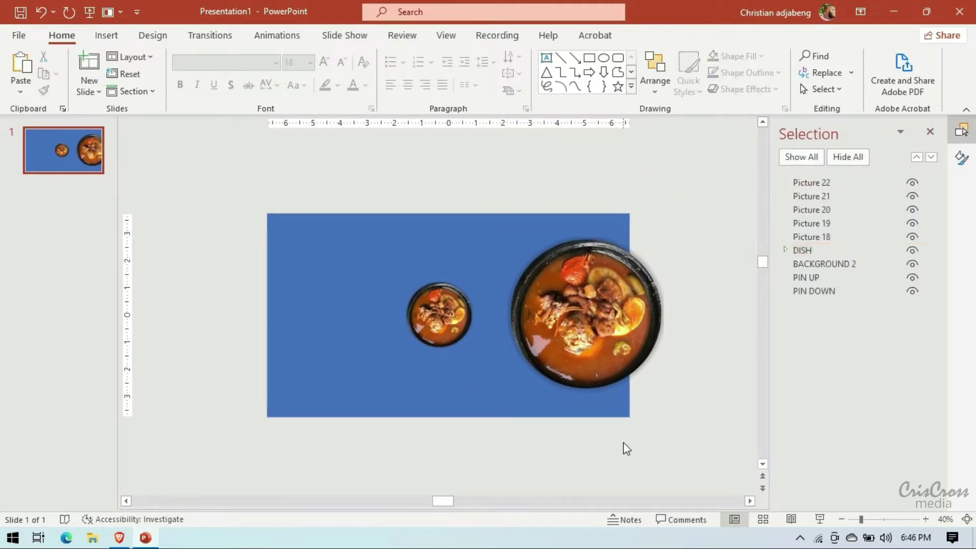
# - Draw an oval circle over the large dish
pyautogui.click(107, 35)
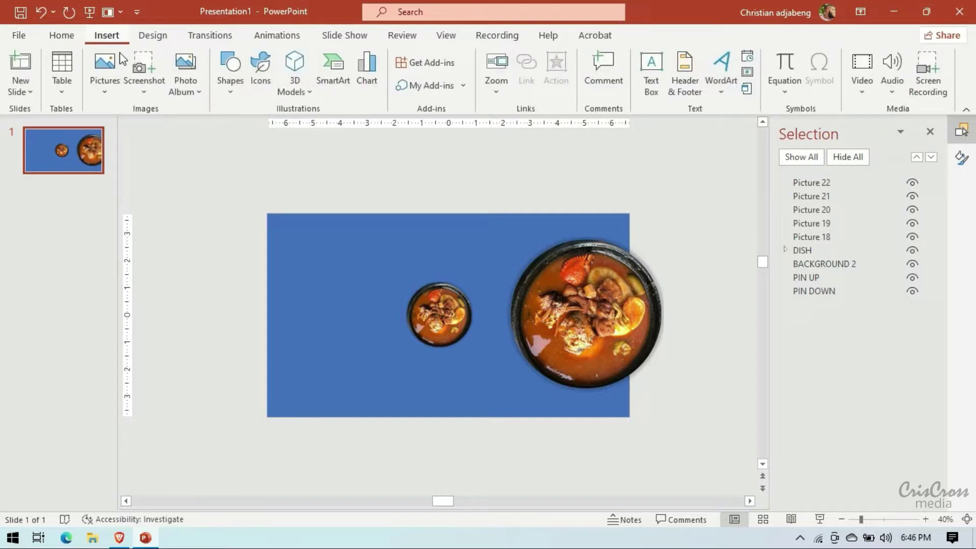
pyautogui.click(232, 86)
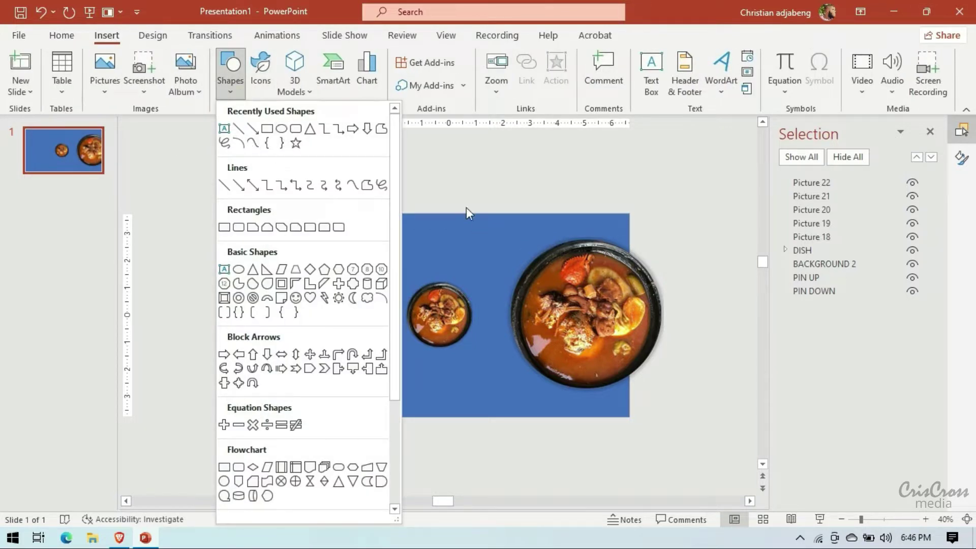
pyautogui.click(281, 131)
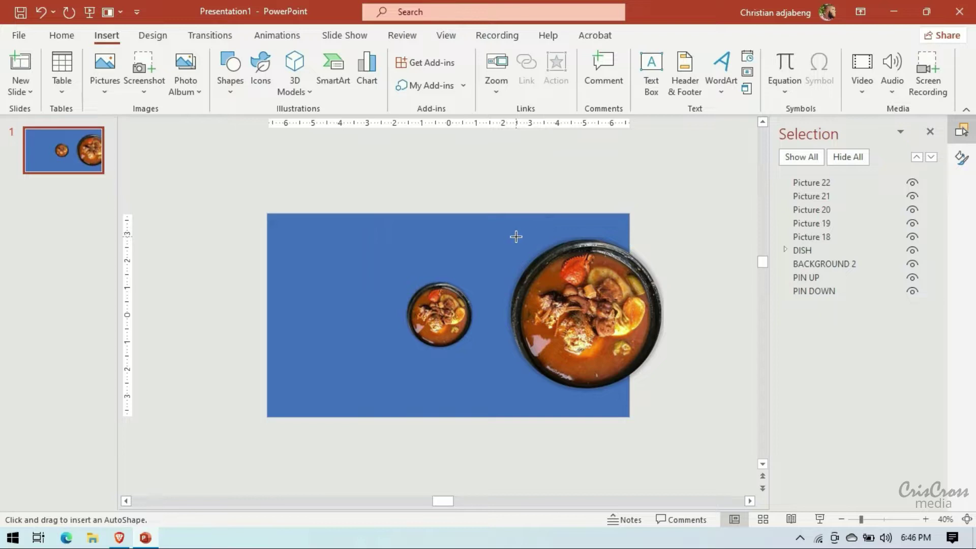
pyautogui.moveTo(516, 236)
pyautogui.mouseDown()
pyautogui.moveTo(652, 394)
pyautogui.moveTo(665, 394)
pyautogui.mouseUp()
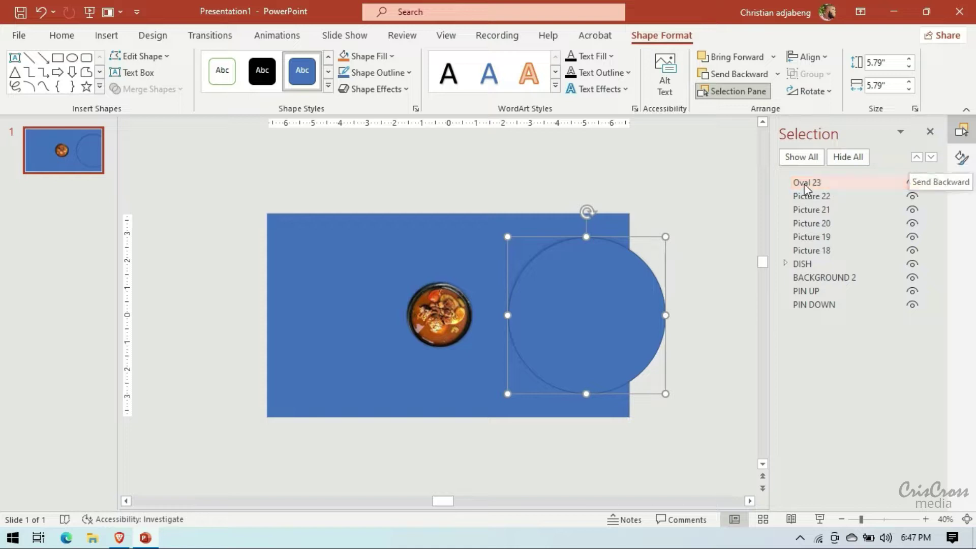
# - Give the circle no outline, a light blue fill and 34% transparency
pyautogui.click(962, 158)
pyautogui.click(762, 231)
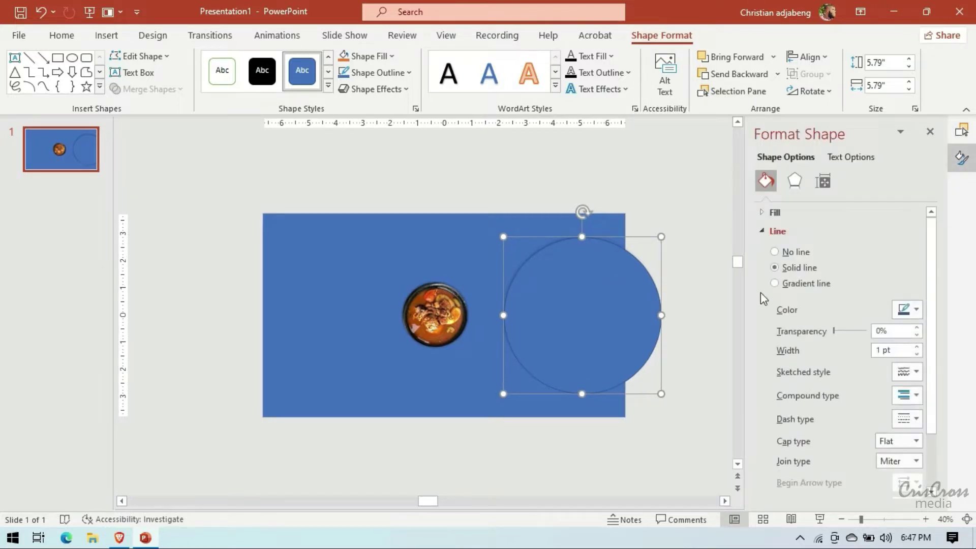
pyautogui.click(780, 257)
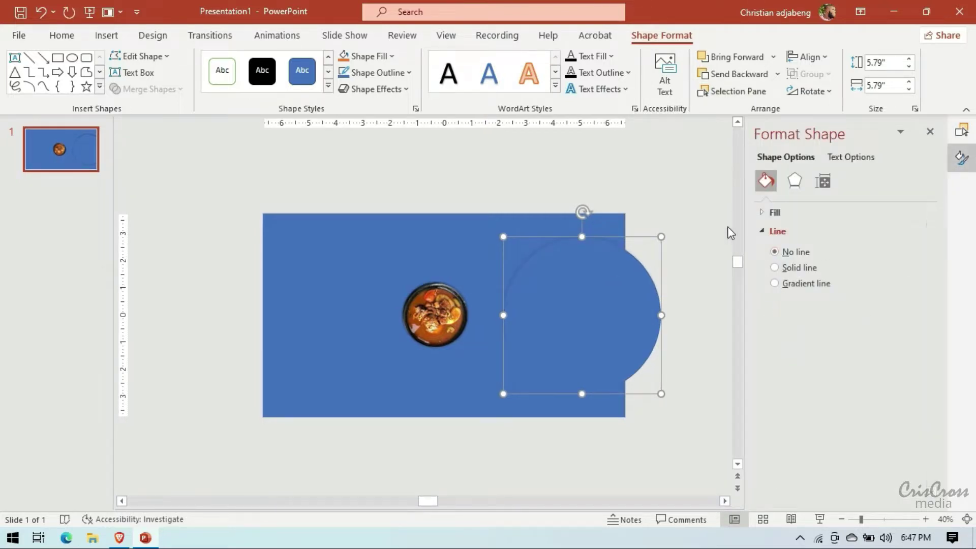
pyautogui.click(764, 232)
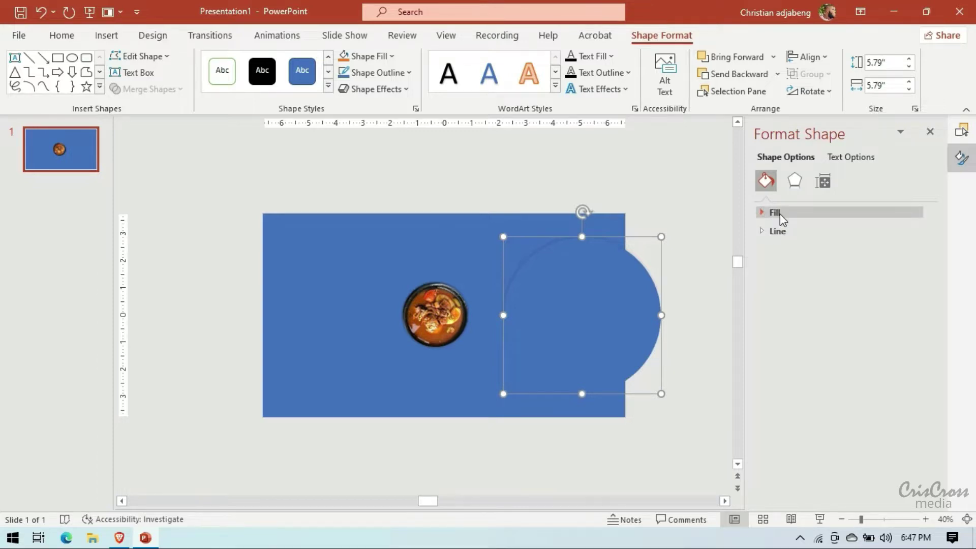
pyautogui.click(778, 213)
pyautogui.click(915, 337)
pyautogui.click(925, 469)
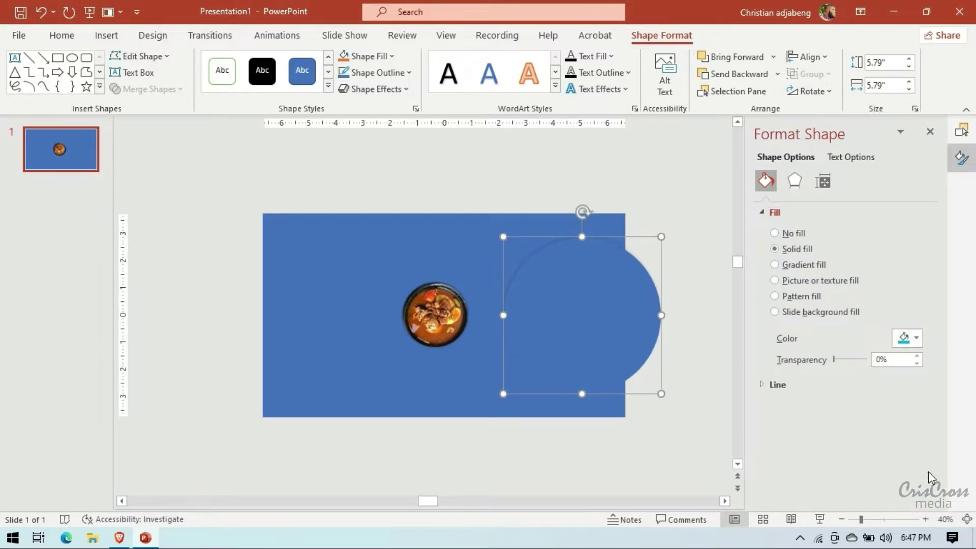
pyautogui.moveTo(835, 361); pyautogui.dragTo(844, 359)
# - Enlarge the circle to 6 inches and centre it over the large dish
pyautogui.moveTo(577, 304); pyautogui.dragTo(574, 302)
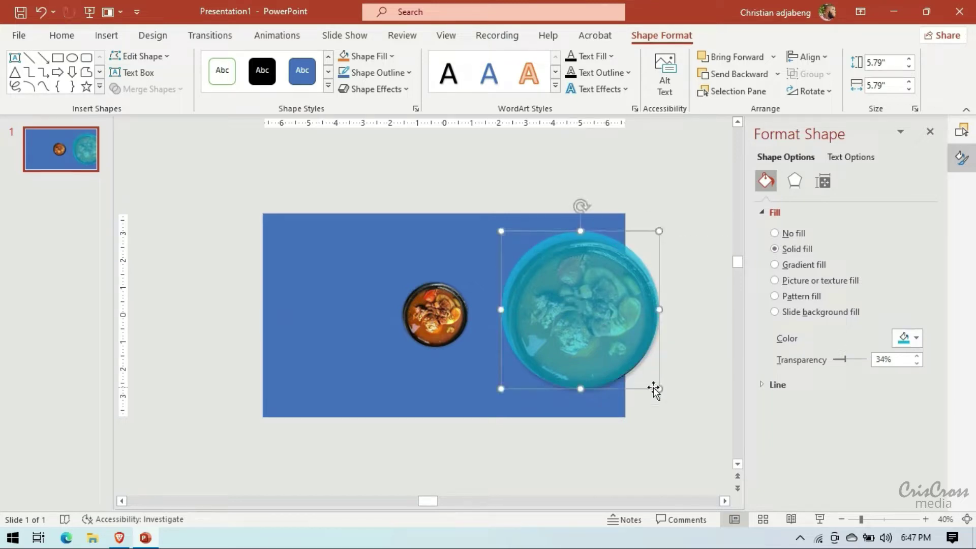
pyautogui.moveTo(659, 388); pyautogui.dragTo(662, 392)
pyautogui.moveTo(621, 315); pyautogui.dragTo(622, 324)
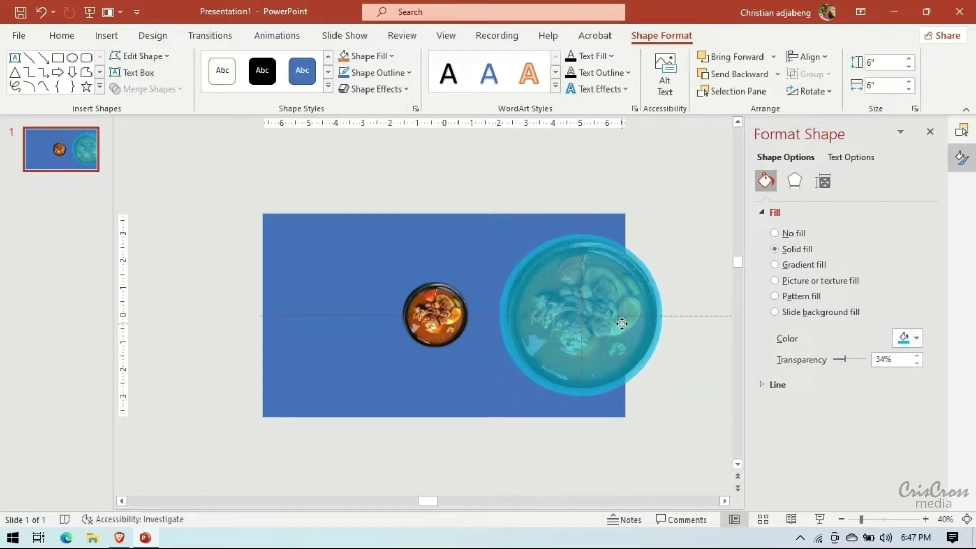
pyautogui.moveTo(621, 324); pyautogui.dragTo(621, 323)
# - Nudge the plate picture beside the slide left and right, then back left
pyautogui.click(701, 386)
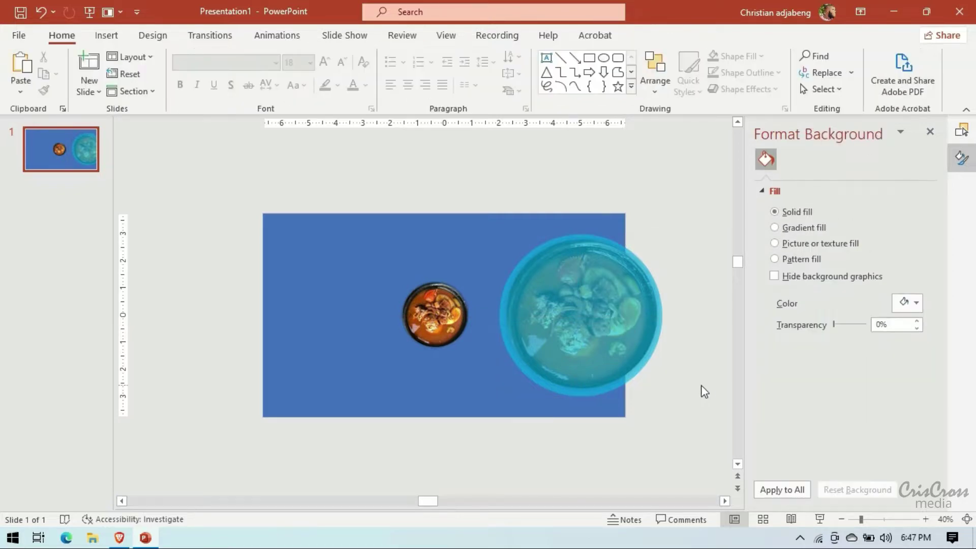
pyautogui.click(724, 500)
pyautogui.click(710, 375)
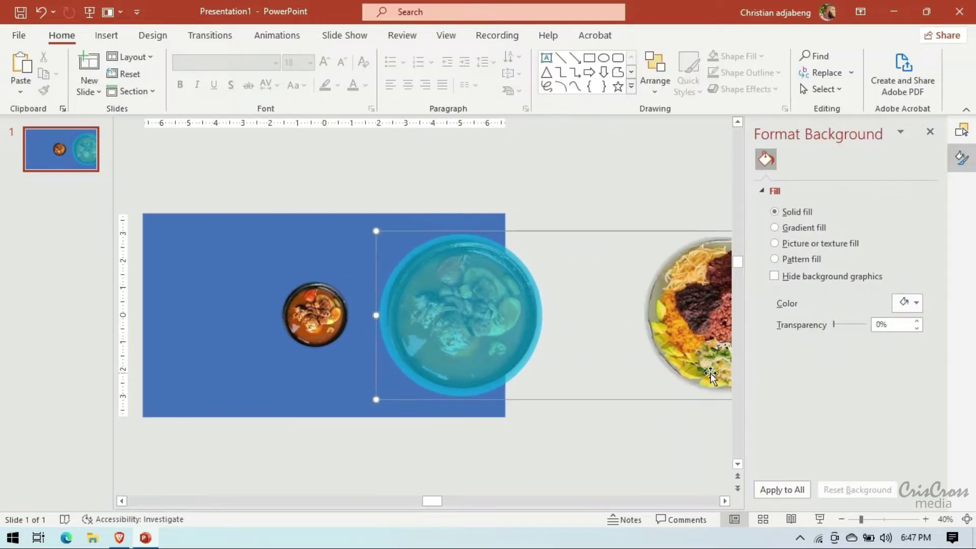
pyautogui.press('Left')
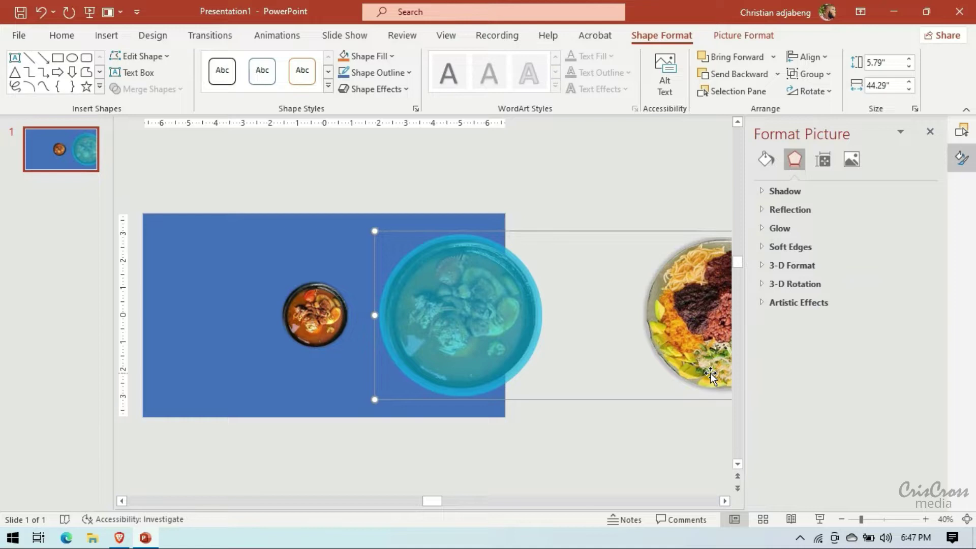
pyautogui.press('Right')
pyautogui.press('Left')
pyautogui.click(609, 205)
pyautogui.click(475, 328)
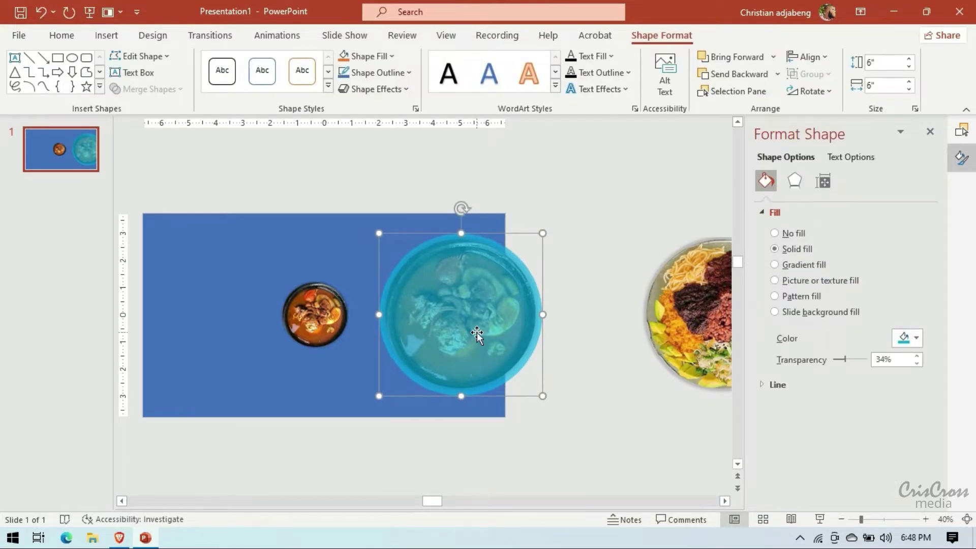
# - Select the blue rectangle plus the circle and merge them to cut a round opening
pyautogui.click(605, 211)
pyautogui.click(296, 255)
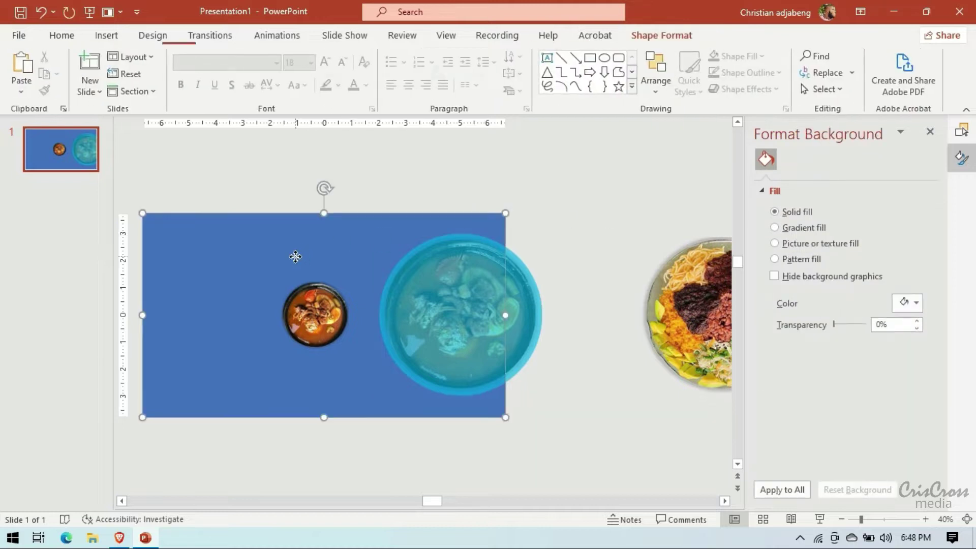
pyautogui.keyDown('shift'); pyautogui.click(434, 318); pyautogui.keyUp('shift')
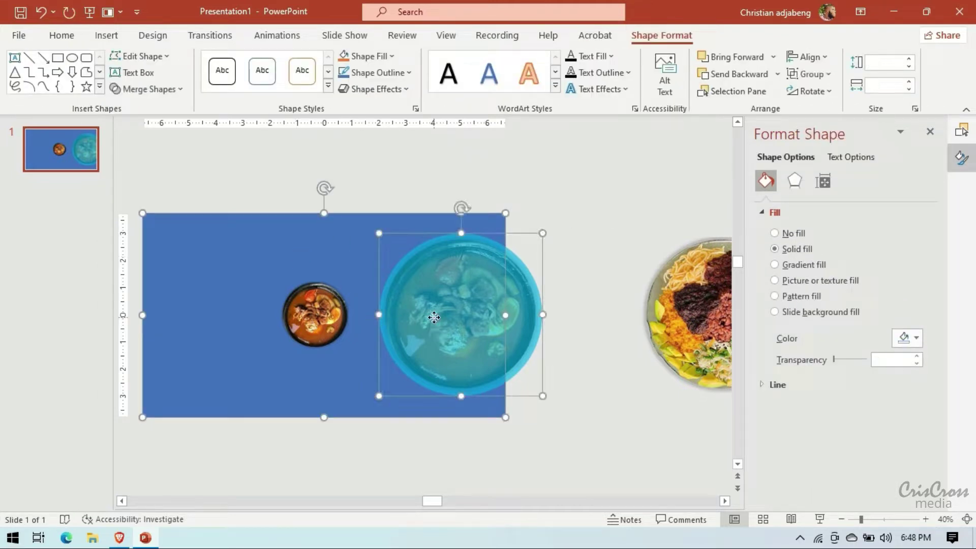
pyautogui.click(147, 89)
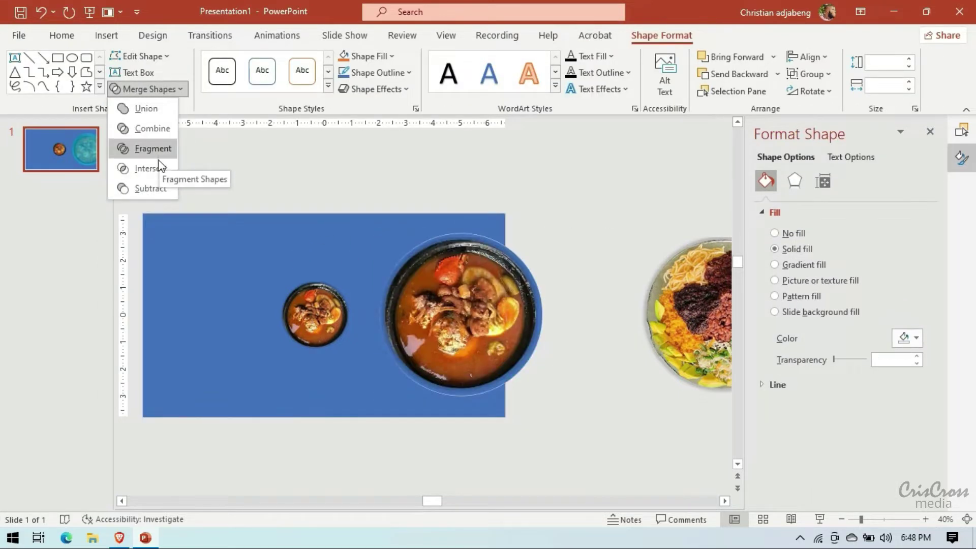
pyautogui.click(153, 188)
pyautogui.click(428, 185)
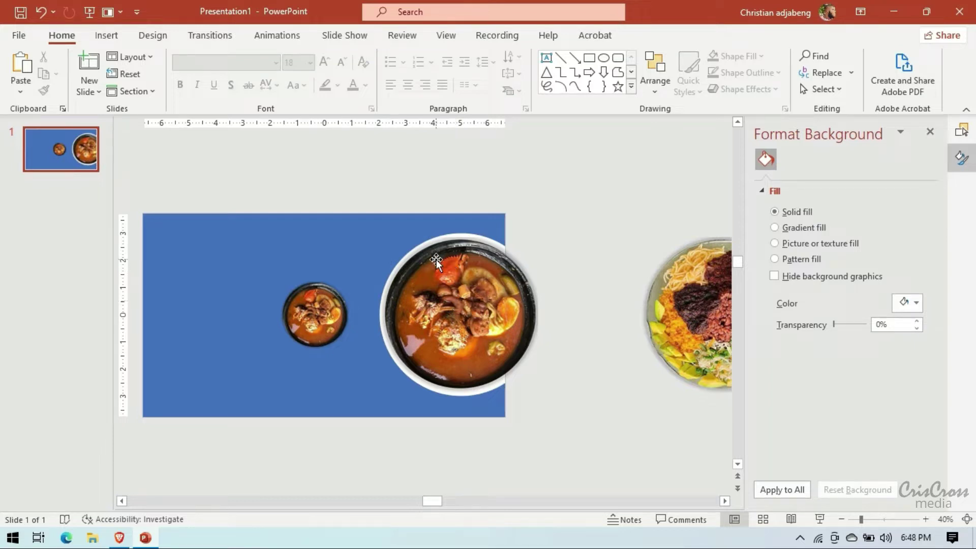
pyautogui.click(269, 259)
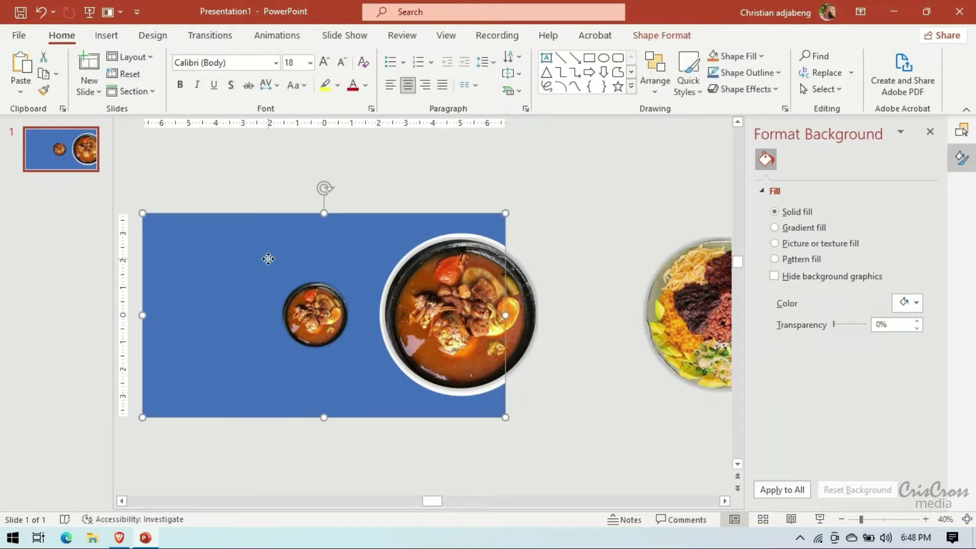
pyautogui.click(106, 35)
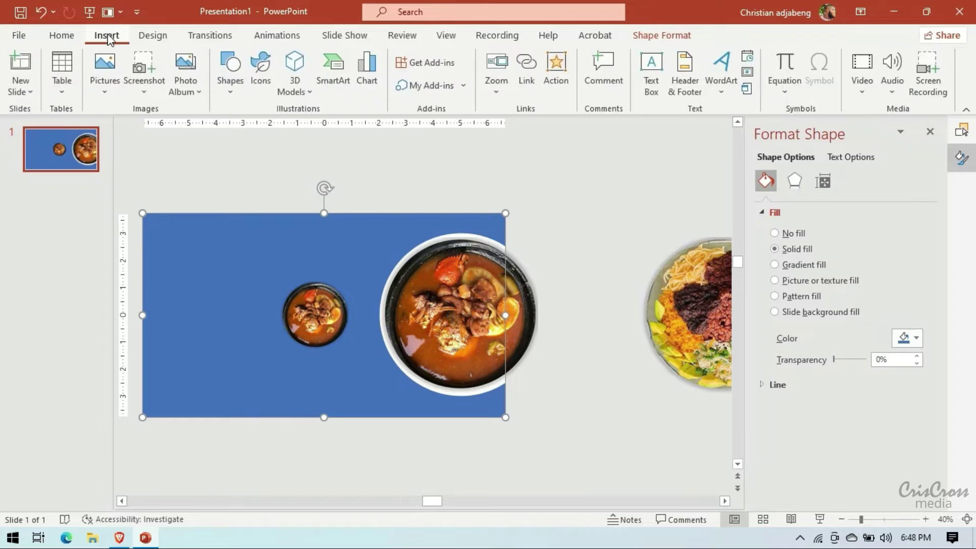
# - Draw a large circle and move it up over the dish
pyautogui.click(231, 76)
pyautogui.click(286, 135)
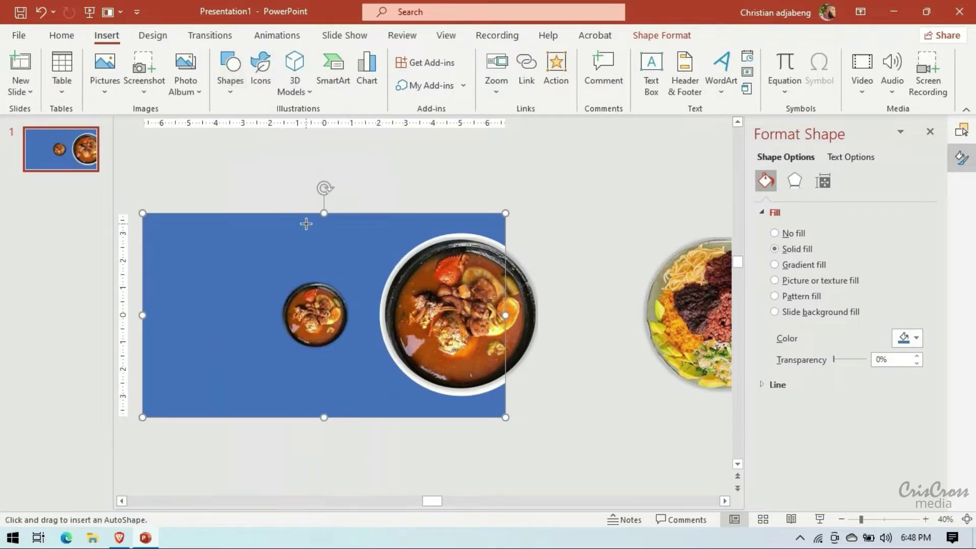
pyautogui.moveTo(324, 219); pyautogui.dragTo(622, 471)
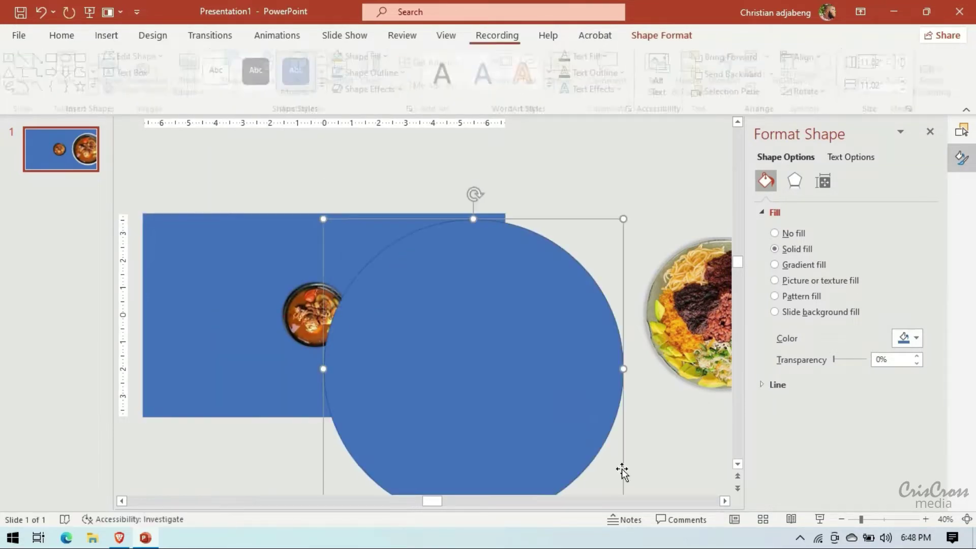
pyautogui.moveTo(552, 426); pyautogui.dragTo(542, 375)
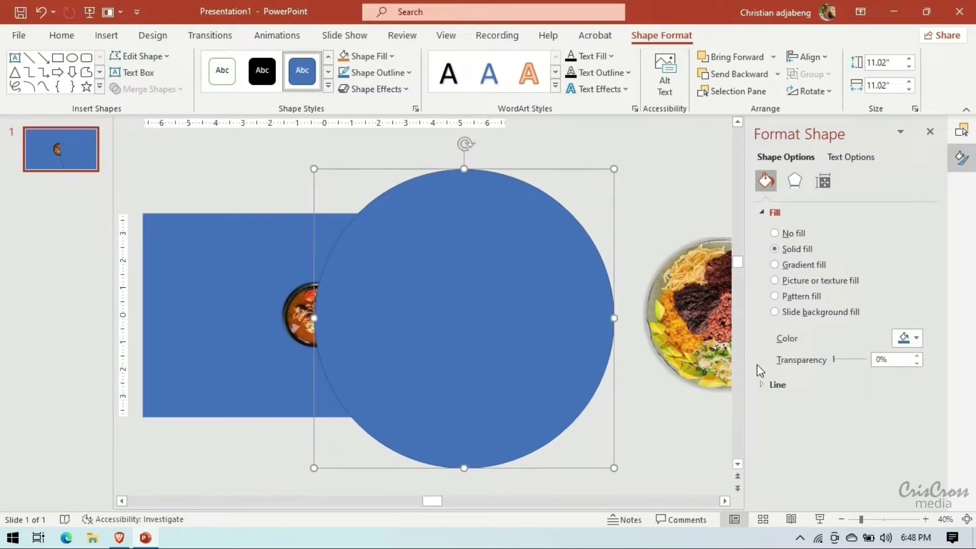
# - Give the large circle no outline, a light blue fill and 34% transparency
pyautogui.click(763, 385)
pyautogui.click(775, 405)
pyautogui.click(917, 338)
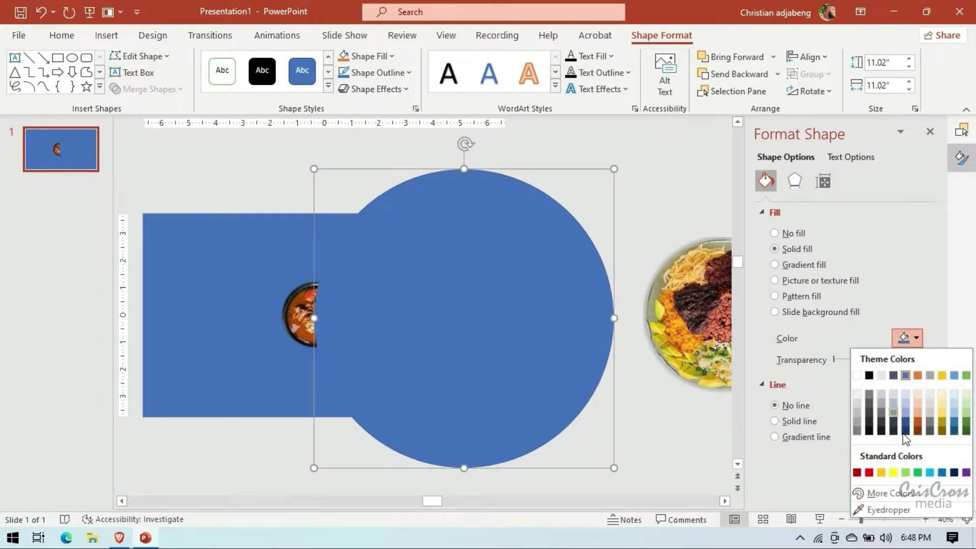
pyautogui.click(929, 472)
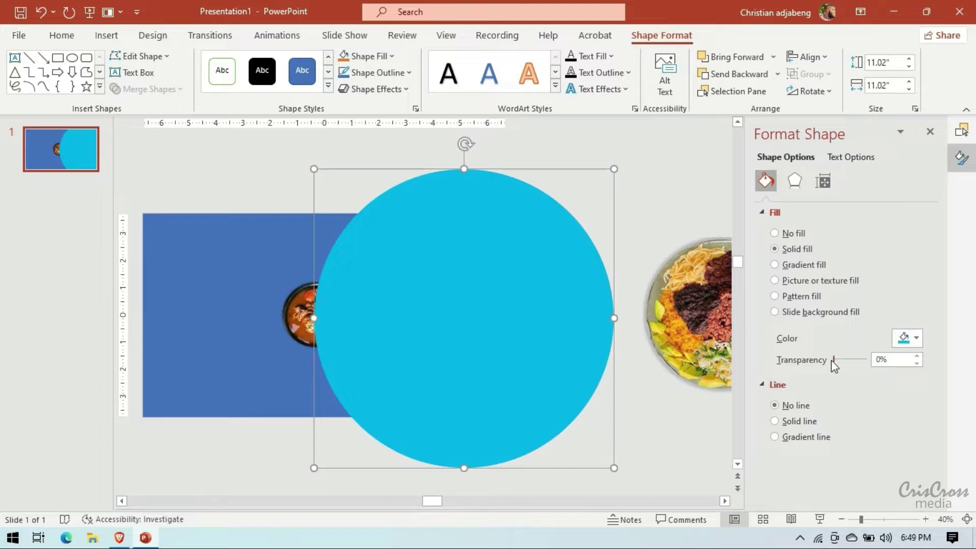
pyautogui.moveTo(833, 359); pyautogui.dragTo(845, 365)
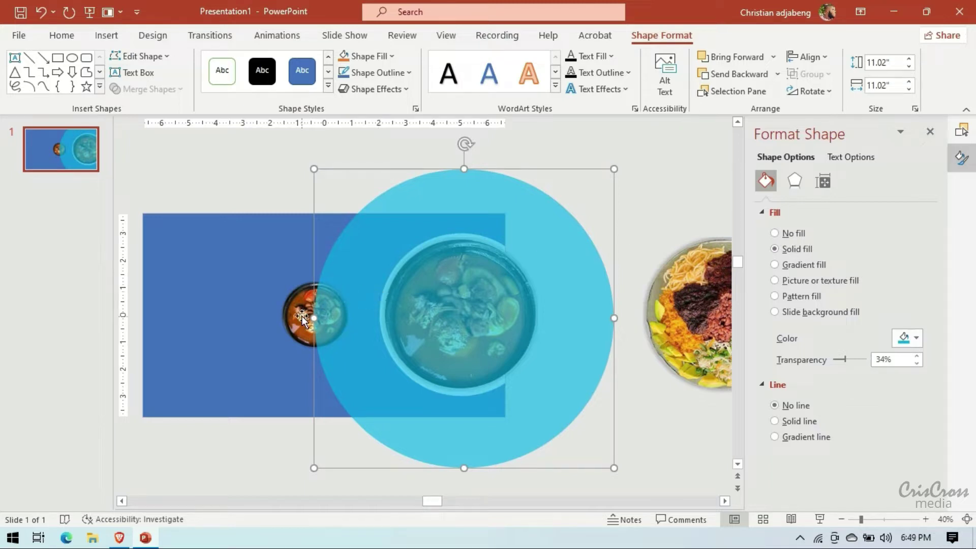
pyautogui.click(960, 130)
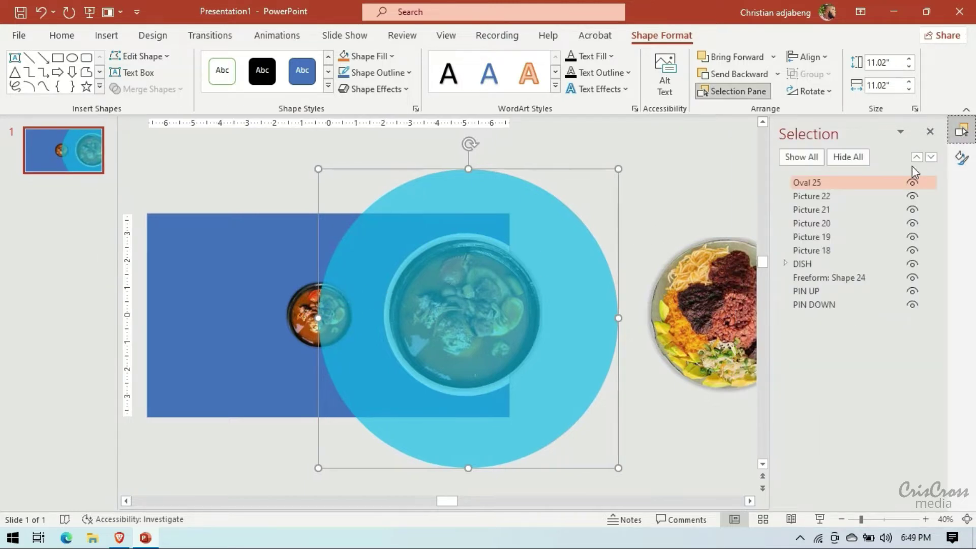
# - Rename Oval 25 to ROTATION and move it below Picture 18, just above DISH
pyautogui.doubleClick(800, 185)
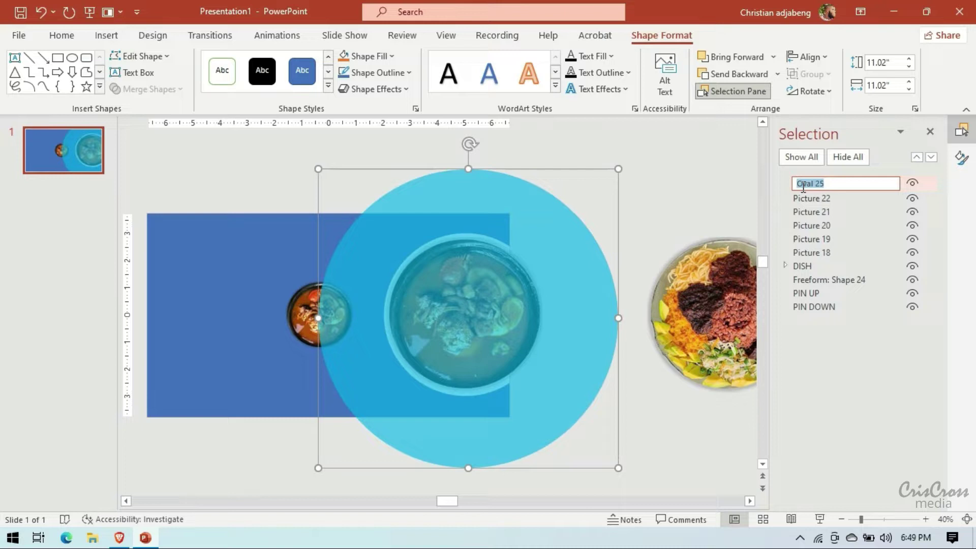
pyautogui.write('ROTATION')
pyautogui.press('Return')
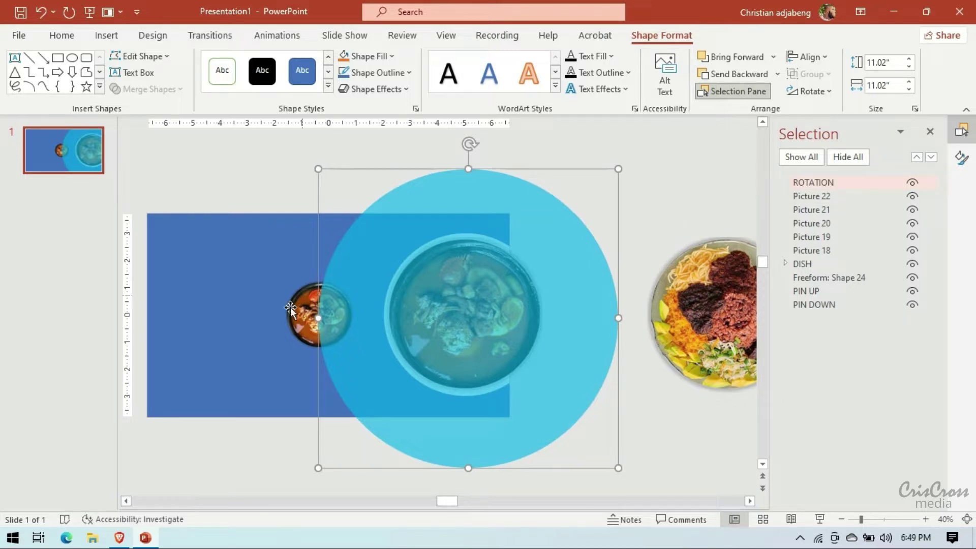
pyautogui.click(813, 182)
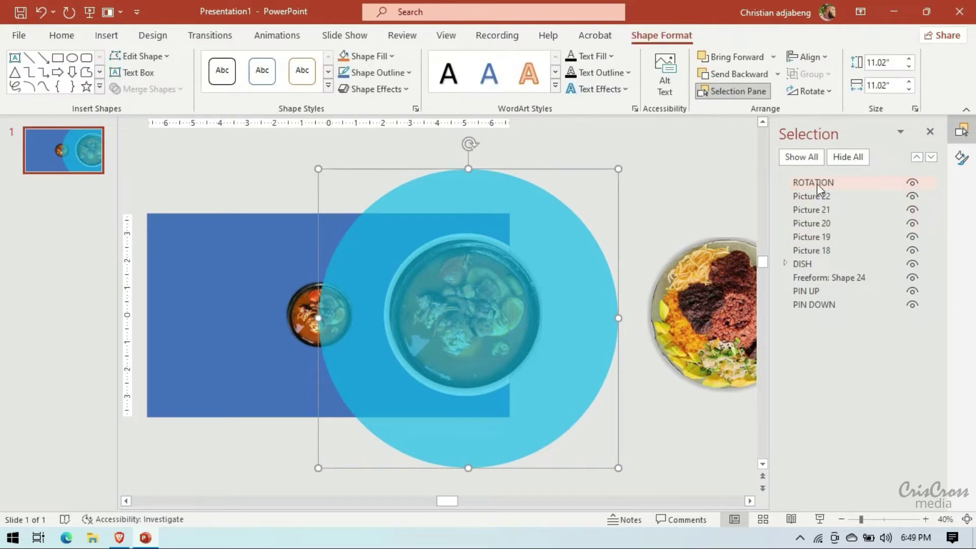
pyautogui.moveTo(815, 183); pyautogui.dragTo(815, 250)
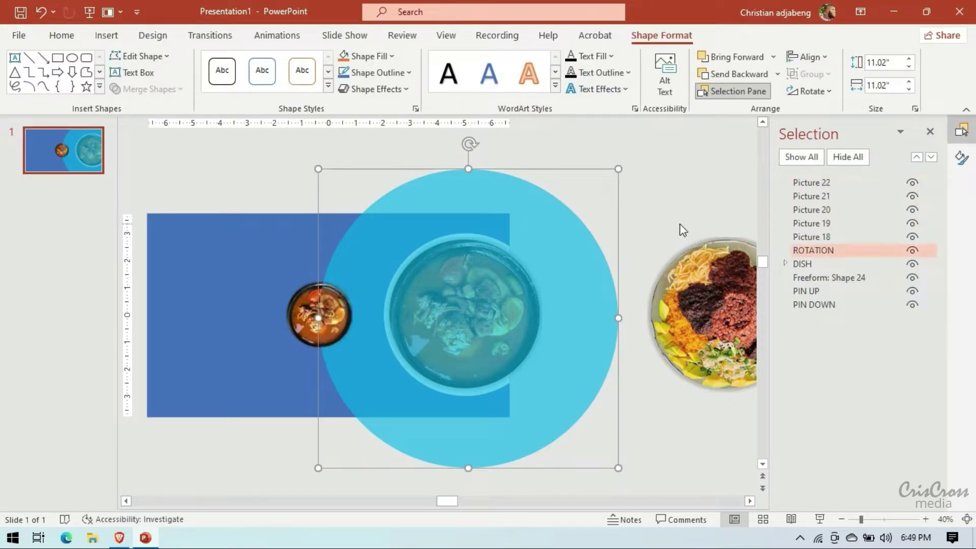
pyautogui.keyDown('shift'); pyautogui.click(340, 323); pyautogui.keyUp('shift')
pyautogui.click(287, 196)
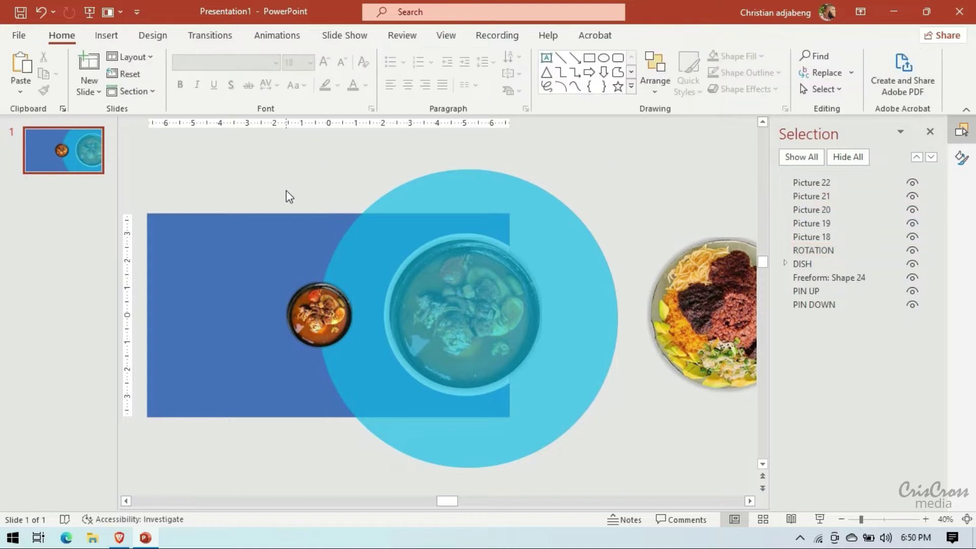
pyautogui.click(106, 36)
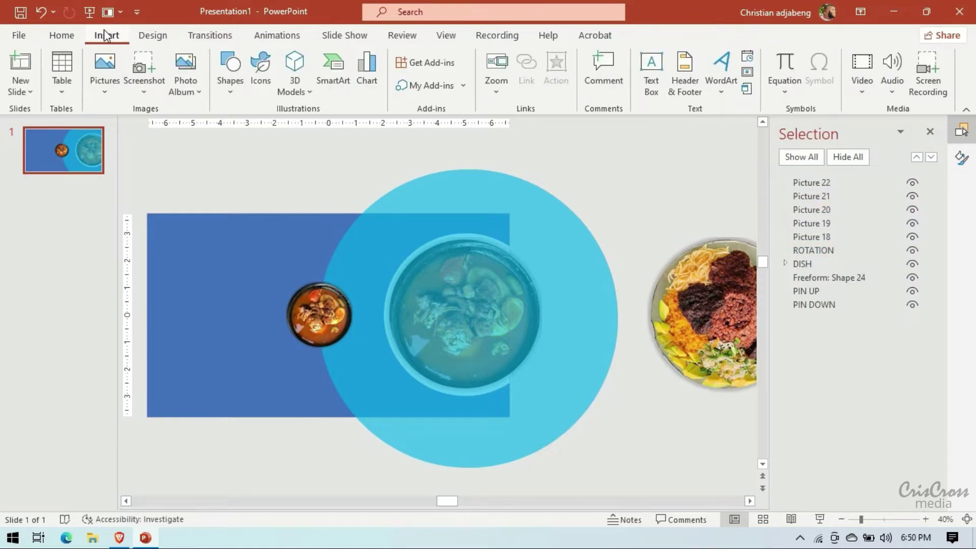
# - Draw a thin rectangle across the blue band's top edge and name it SHADE UP
pyautogui.click(230, 95)
pyautogui.click(273, 131)
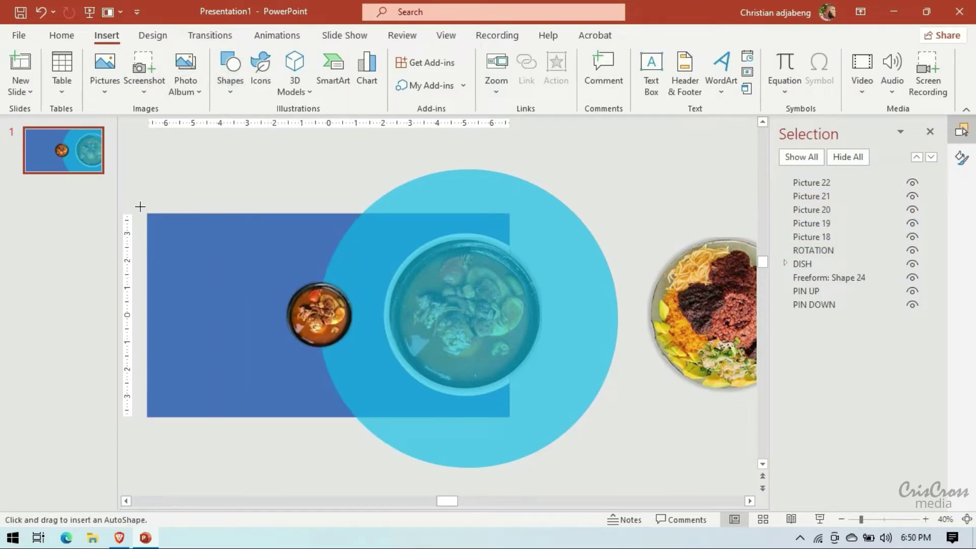
pyautogui.moveTo(314, 244); pyautogui.dragTo(508, 260)
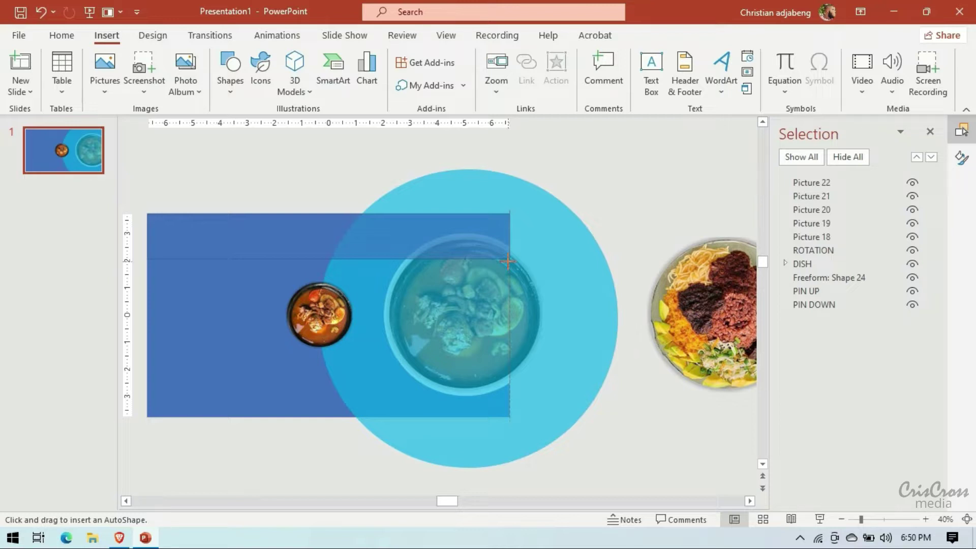
pyautogui.moveTo(507, 261); pyautogui.dragTo(509, 259)
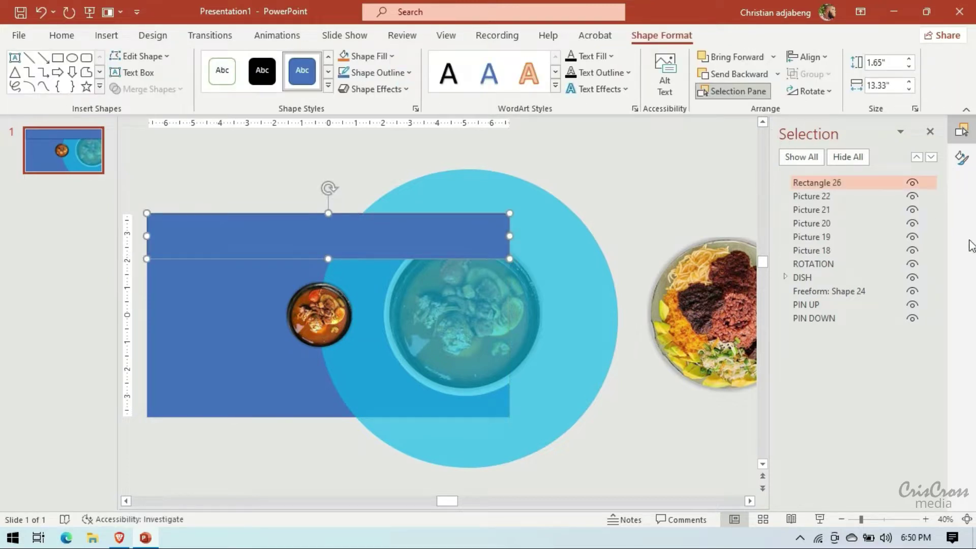
pyautogui.doubleClick(838, 183)
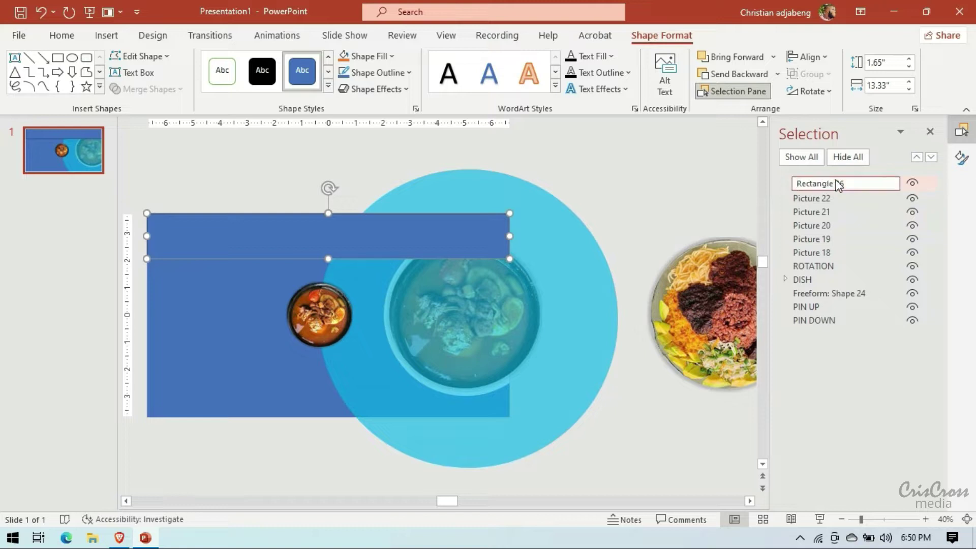
pyautogui.write('SHADE UP')
pyautogui.press('Return')
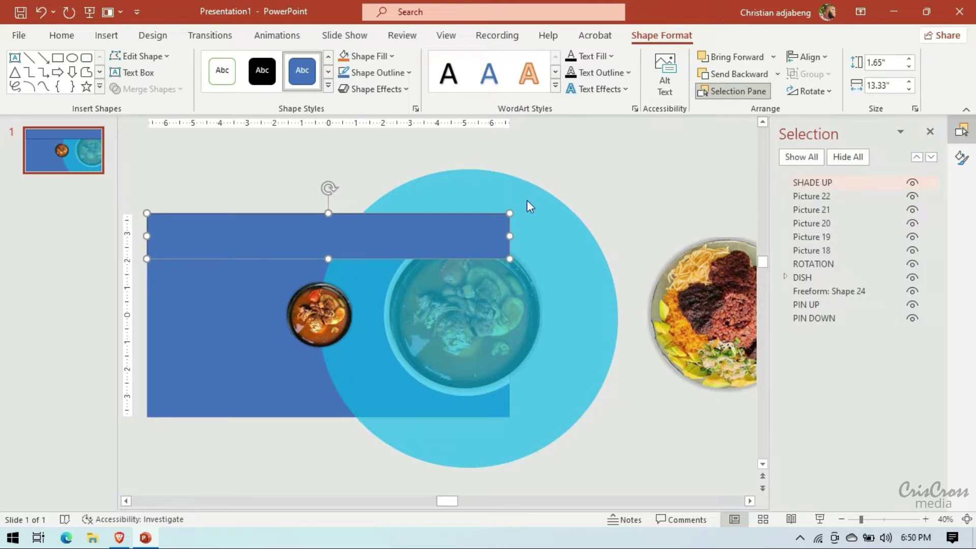
# - Remove the SHADE UP bar's outline and give it a white gradient fill
pyautogui.click(961, 157)
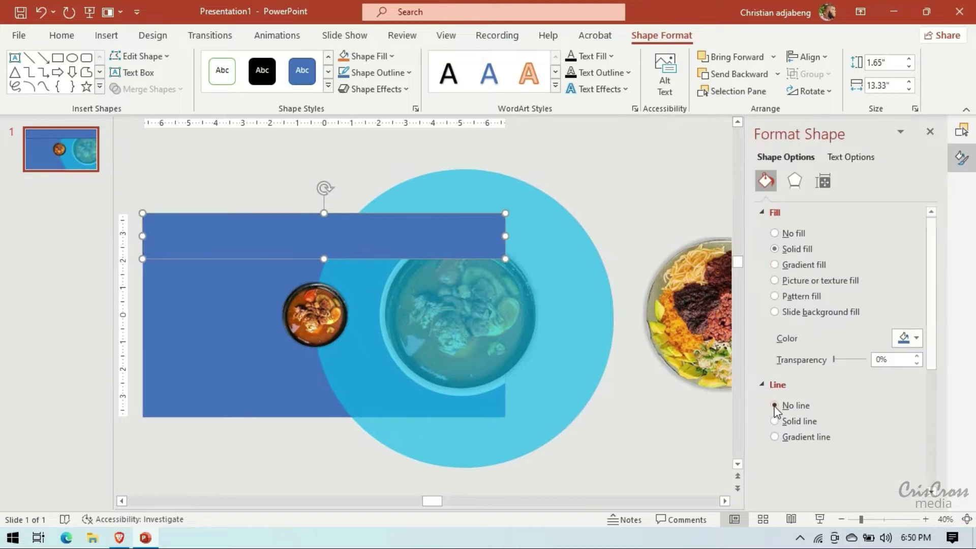
pyautogui.click(762, 385)
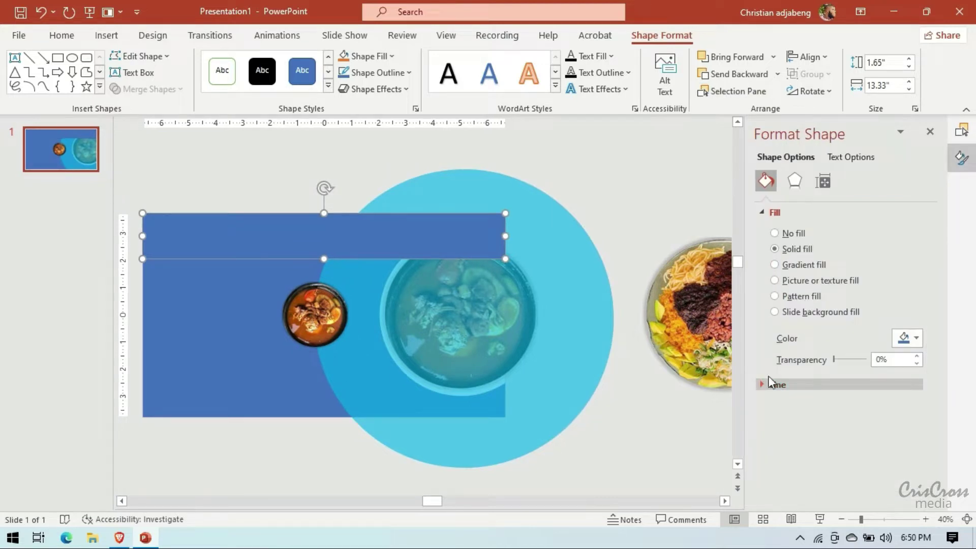
pyautogui.click(916, 339)
pyautogui.click(857, 376)
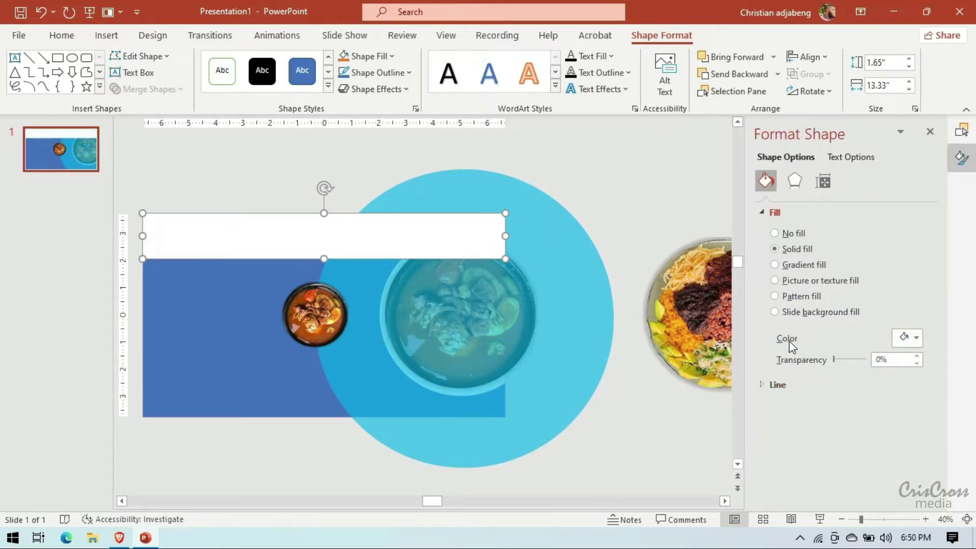
pyautogui.click(775, 264)
# - Drop an extra gradient stop, make the last stop white, and stretch the bar to 2 inches
pyautogui.click(913, 440)
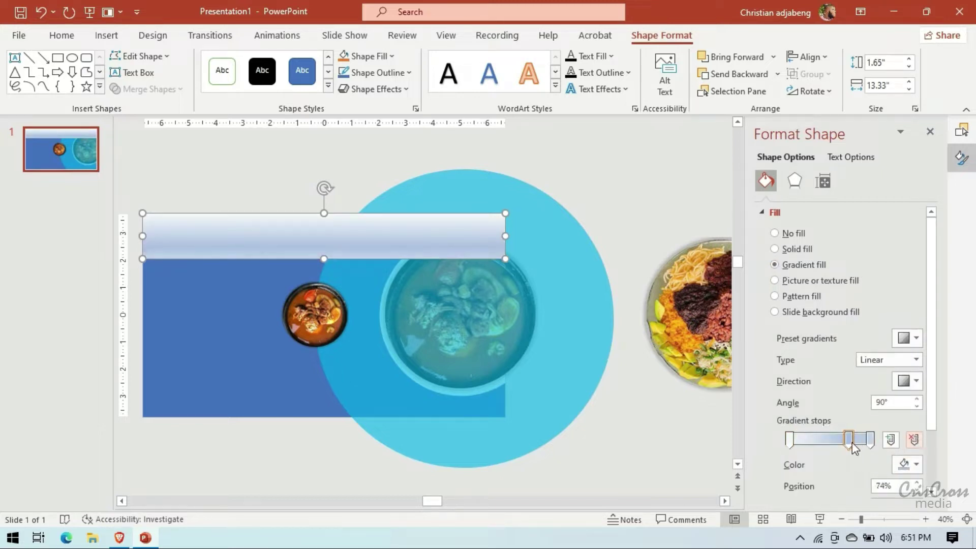
pyautogui.moveTo(856, 440); pyautogui.dragTo(835, 440)
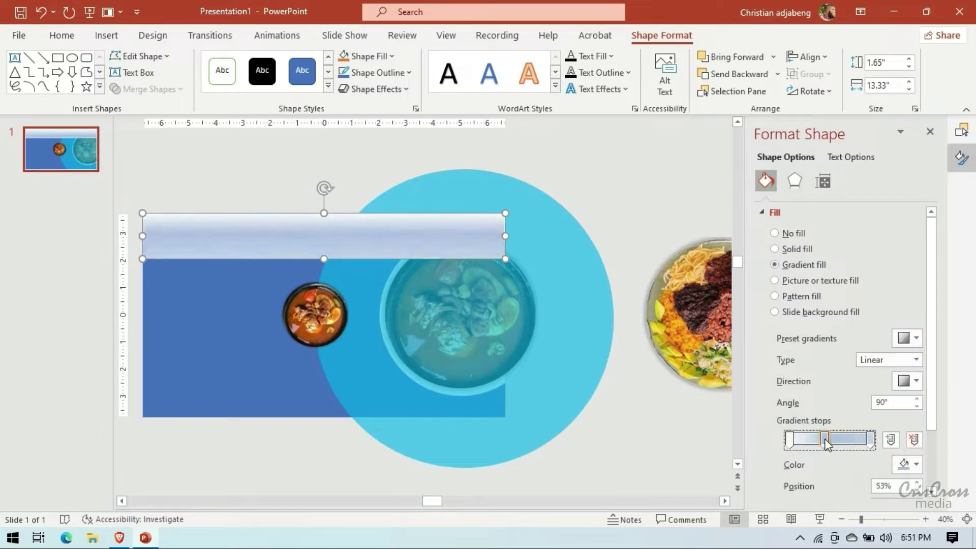
pyautogui.click(870, 440)
pyautogui.click(916, 465)
pyautogui.click(856, 313)
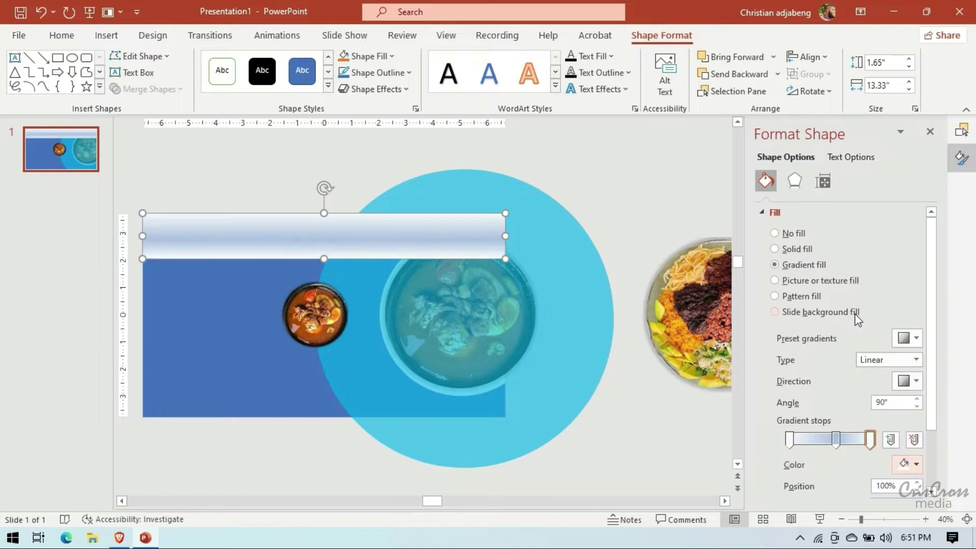
pyautogui.scroll(-2, 934, 493)
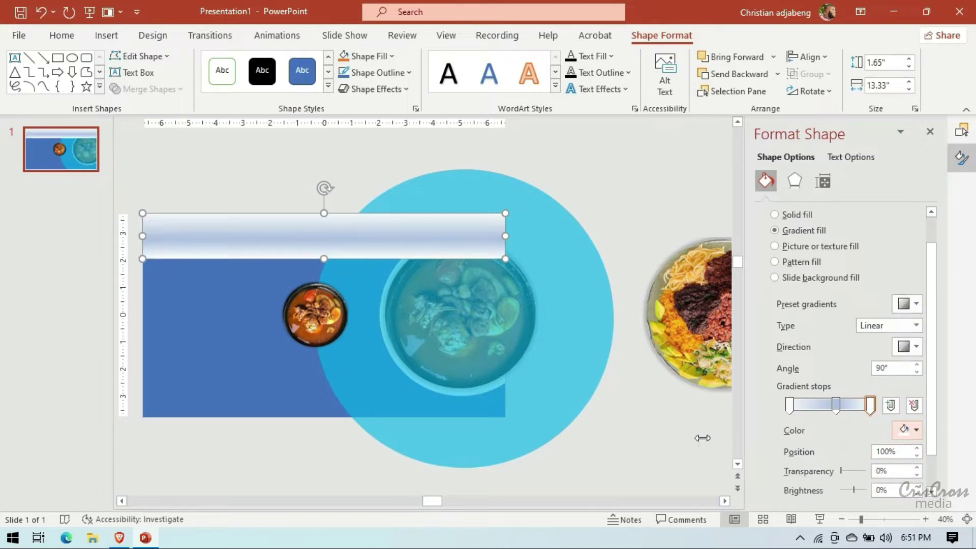
pyautogui.moveTo(325, 259); pyautogui.dragTo(326, 268)
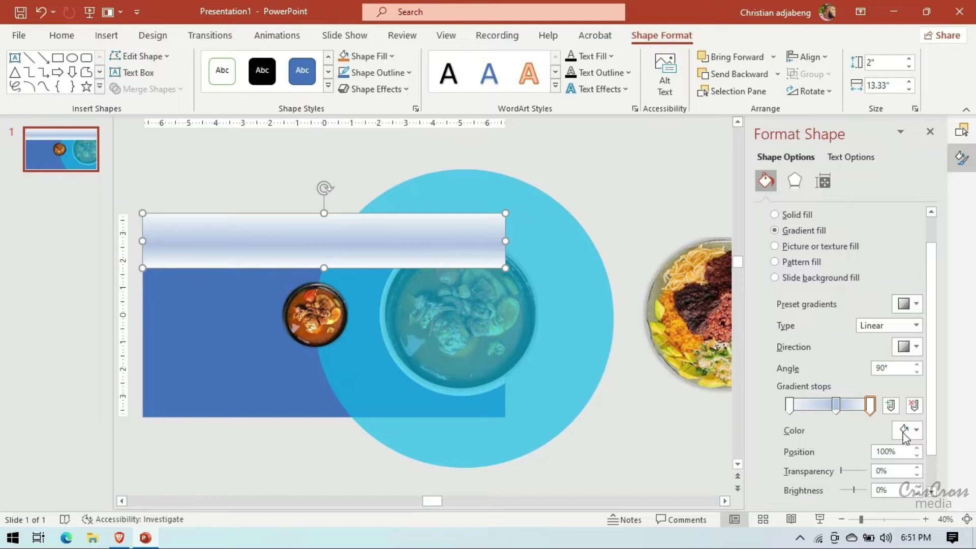
# - Make the middle stop white and raise its transparency so the bar fades out
pyautogui.moveTo(840, 471); pyautogui.dragTo(865, 471)
pyautogui.click(835, 405)
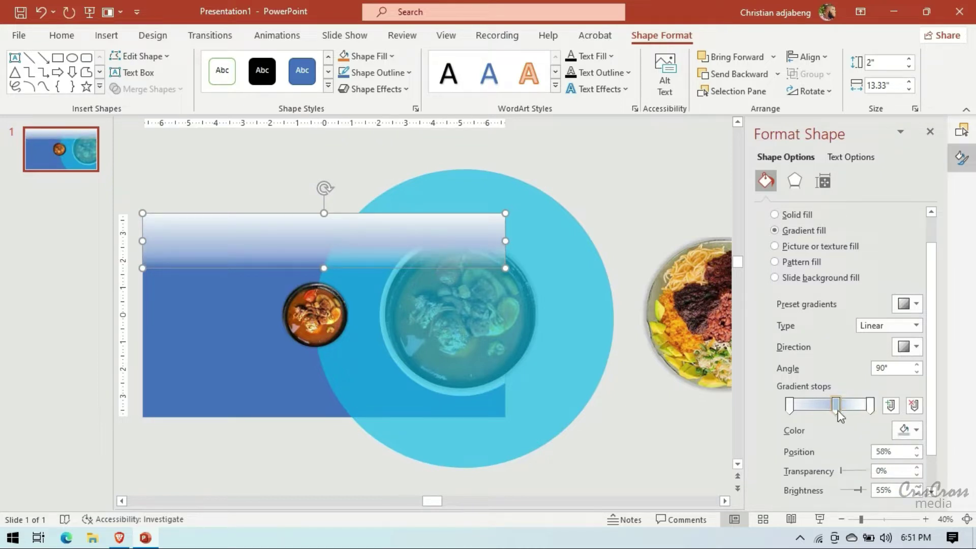
pyautogui.click(916, 430)
pyautogui.click(858, 277)
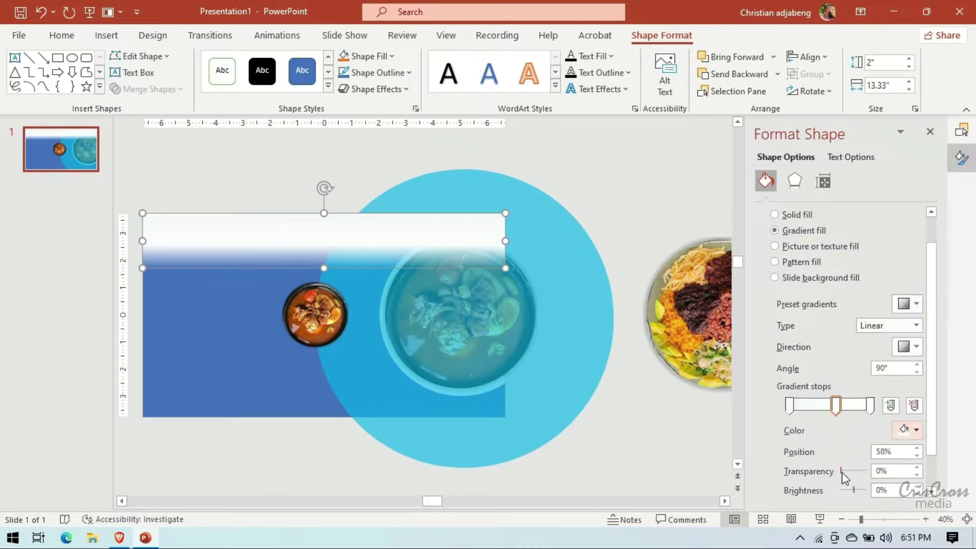
pyautogui.moveTo(842, 472); pyautogui.dragTo(852, 471)
pyautogui.click(916, 467)
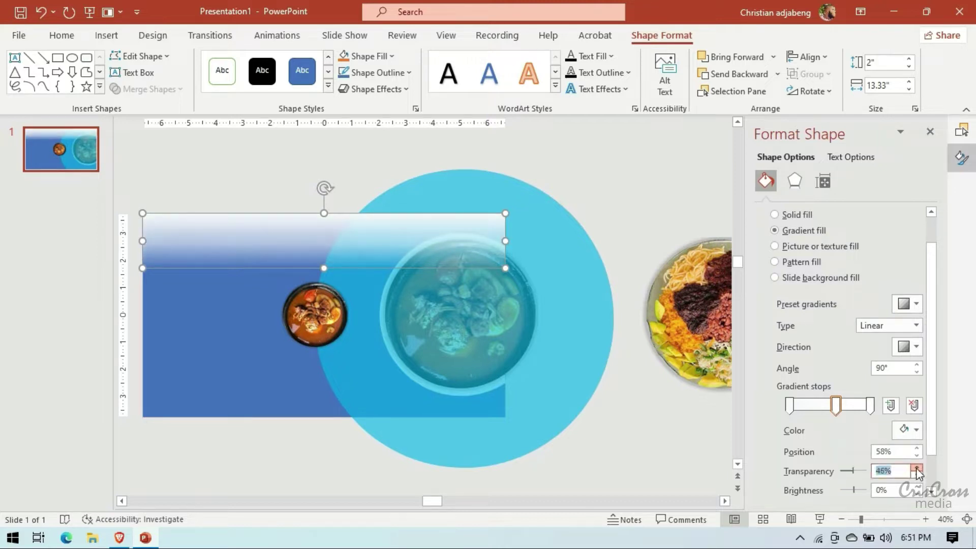
# - Set the first stop to pure white, move the middle stop down, and add a stop near the top
pyautogui.click(917, 468)
pyautogui.click(789, 405)
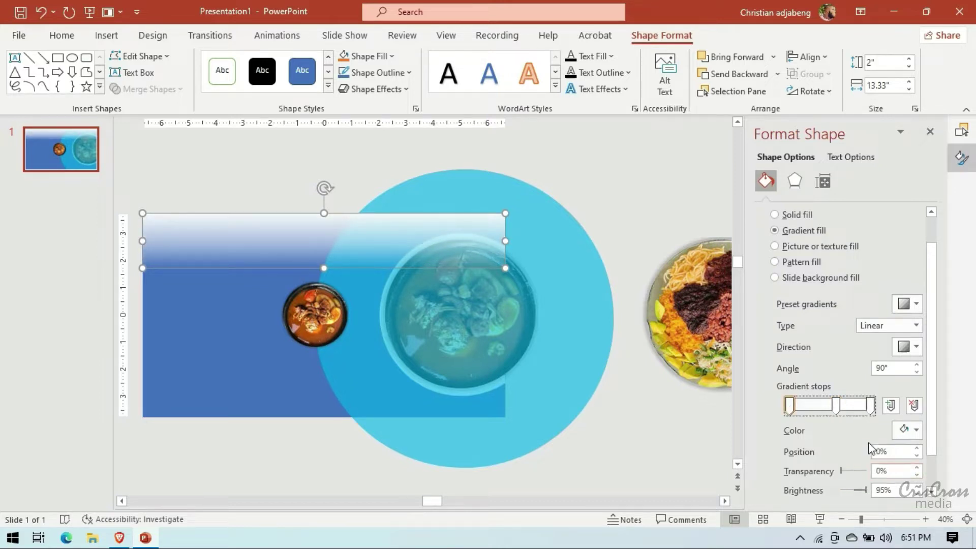
pyautogui.click(915, 429)
pyautogui.click(857, 278)
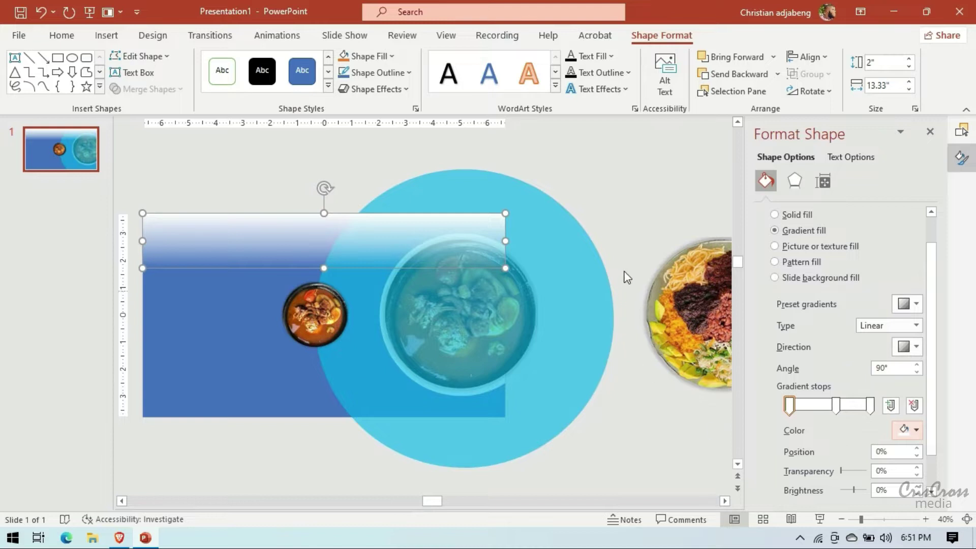
pyautogui.moveTo(836, 405); pyautogui.dragTo(849, 405)
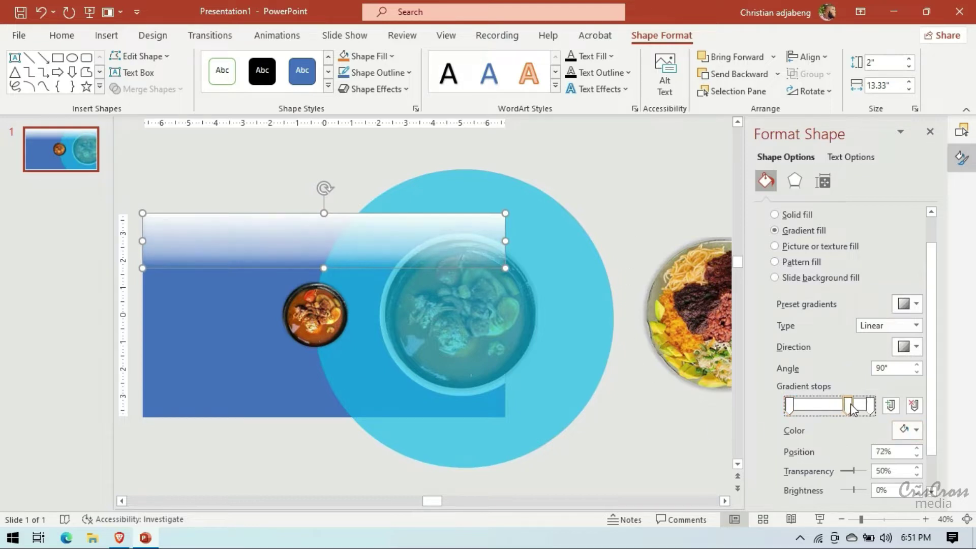
pyautogui.click(795, 405)
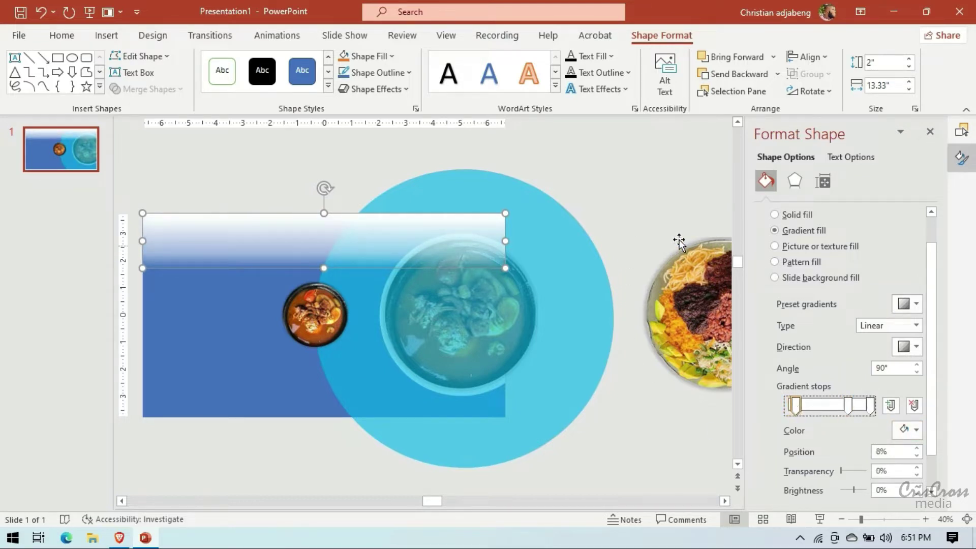
pyautogui.click(639, 197)
pyautogui.click(337, 226)
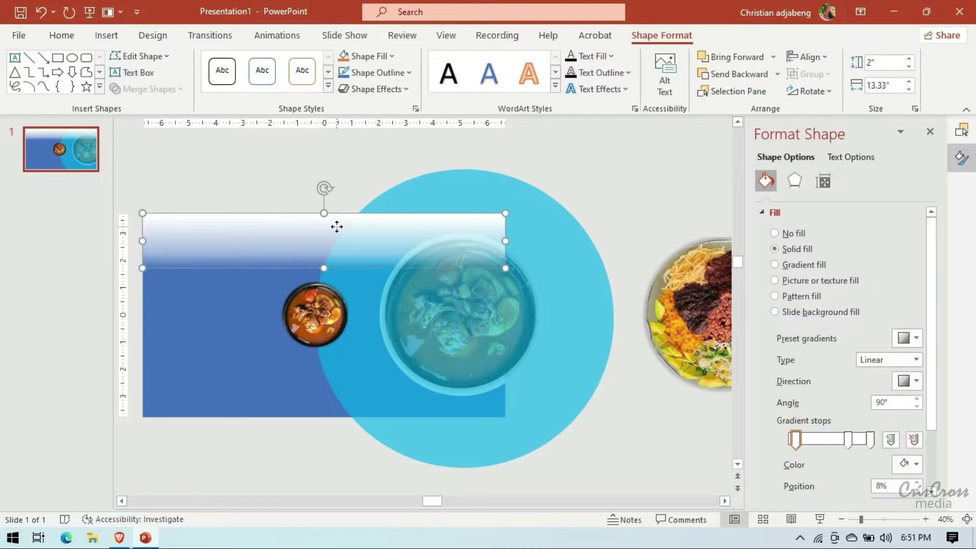
pyautogui.click(558, 299)
# - Group the small soup picture with the blue ROTATION circle
pyautogui.keyDown('shift'); pyautogui.click(337, 321); pyautogui.keyUp('shift')
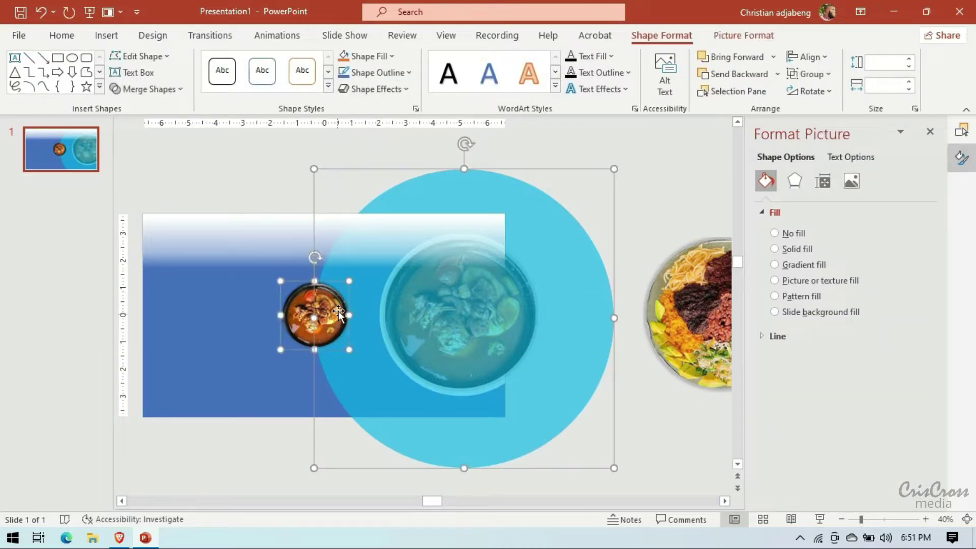
pyautogui.rightClick(337, 287)
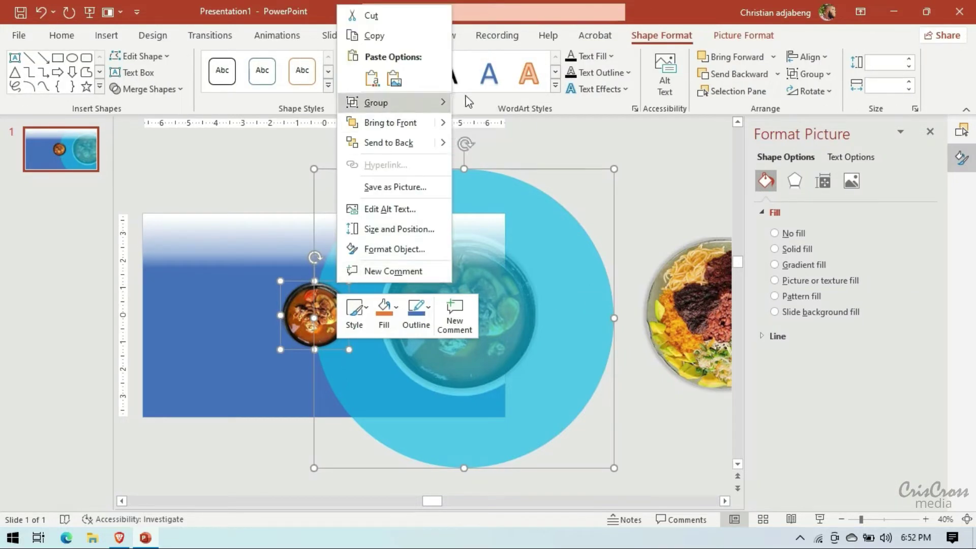
pyautogui.click(489, 103)
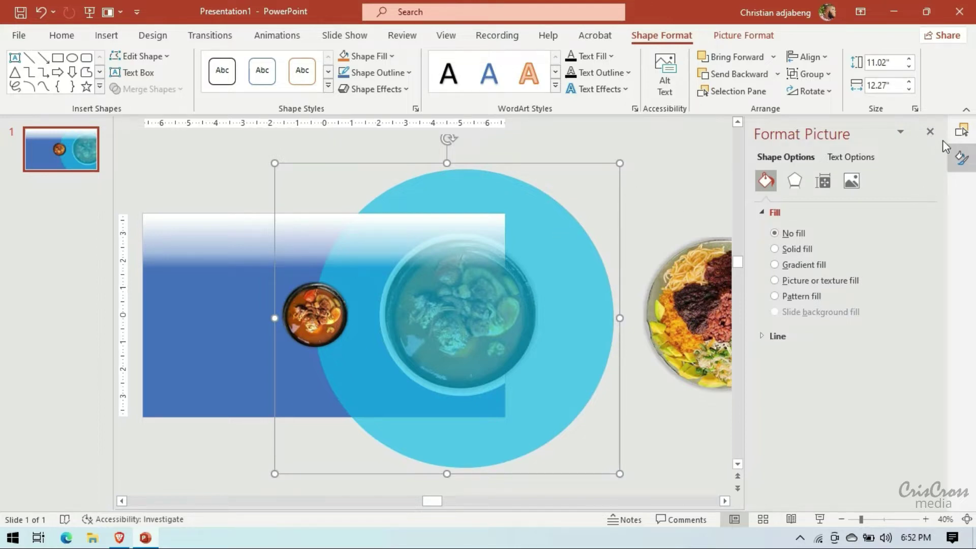
pyautogui.click(961, 131)
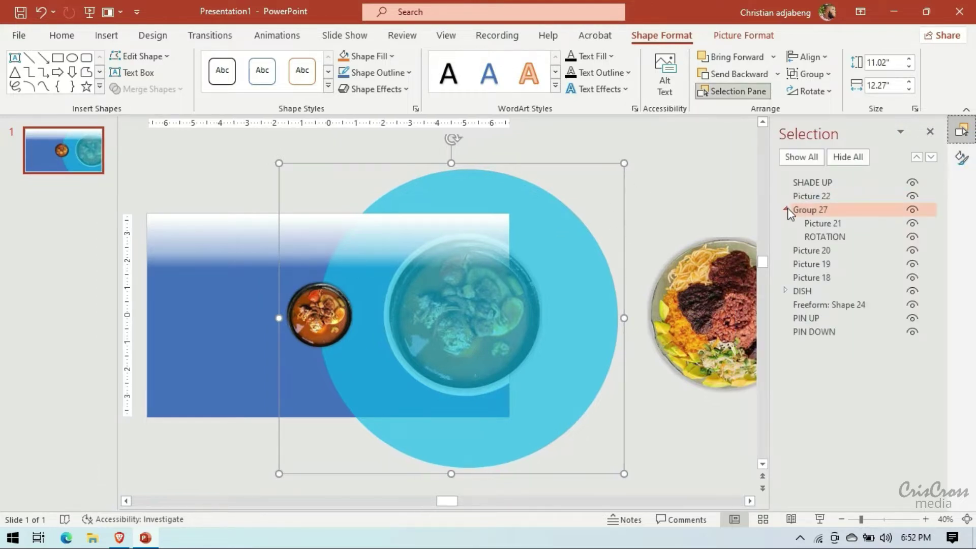
# - Raise the group's rotation to 37° with the Rotation spin arrow
pyautogui.click(961, 158)
pyautogui.click(822, 180)
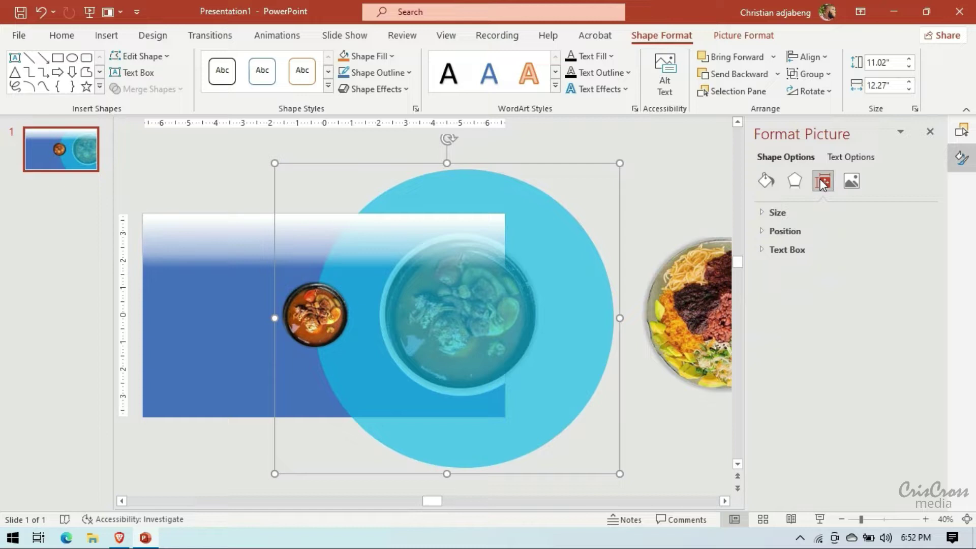
pyautogui.click(762, 231)
pyautogui.click(763, 230)
pyautogui.click(762, 212)
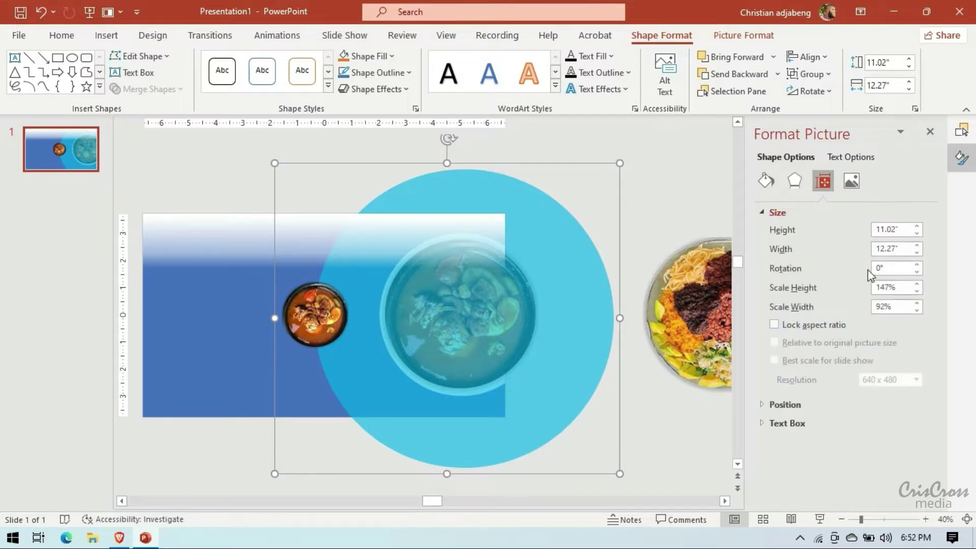
pyautogui.click(917, 265)
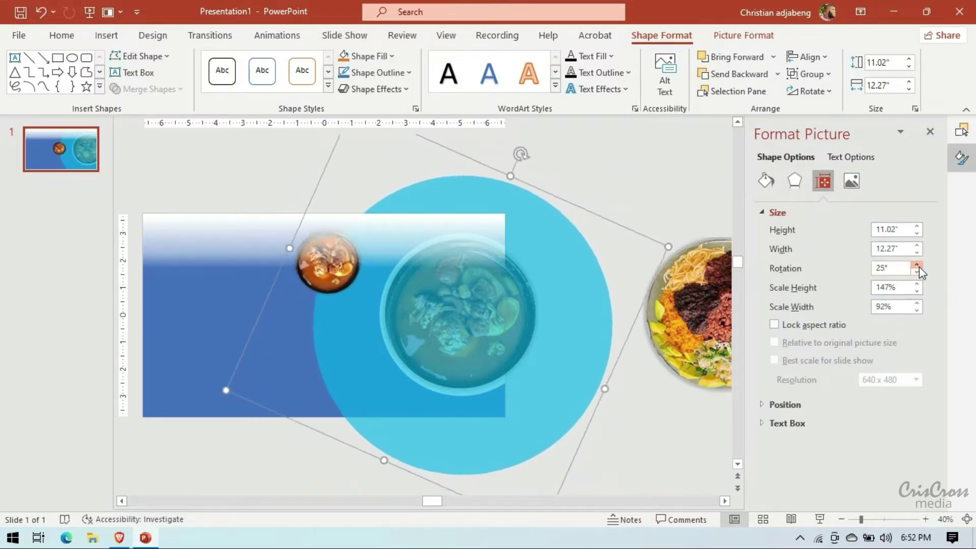
pyautogui.click(918, 265)
pyautogui.click(918, 265)
pyautogui.click(918, 265)
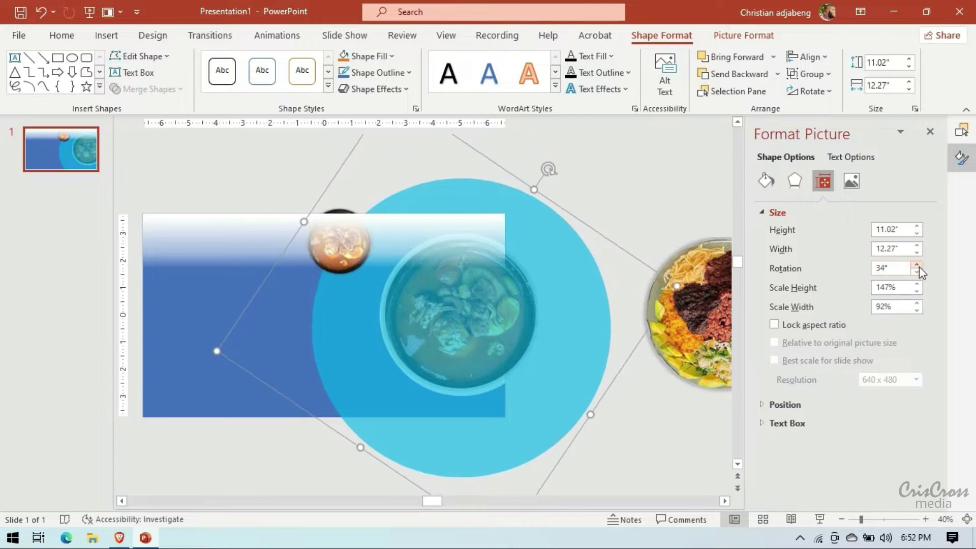
pyautogui.click(917, 266)
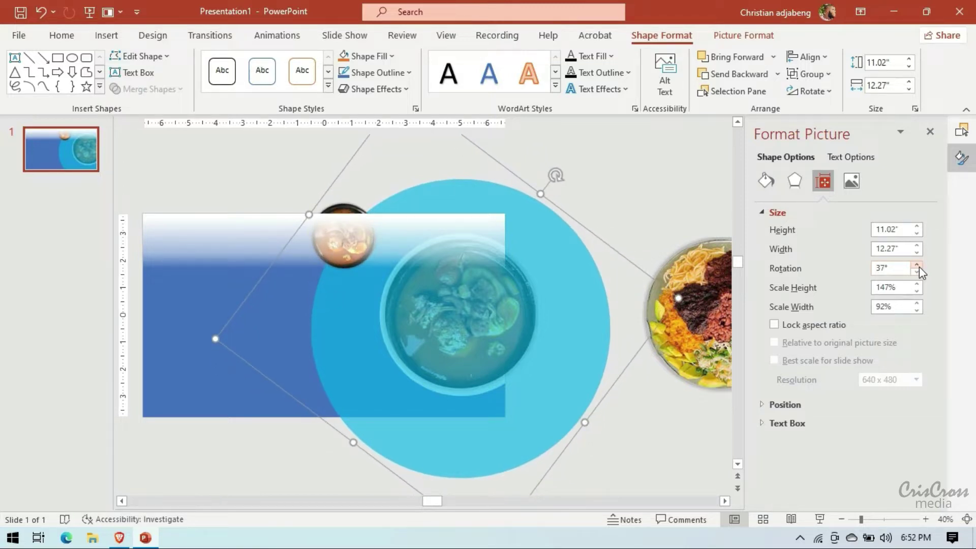
# - Move the SHADE UP gradient stops so the white fades more gradually into blue
pyautogui.click(482, 222)
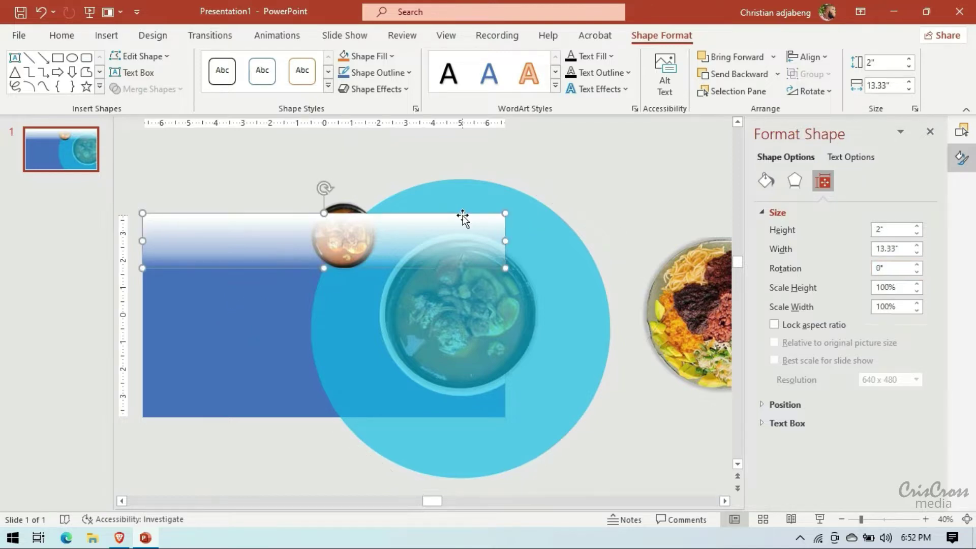
pyautogui.click(960, 130)
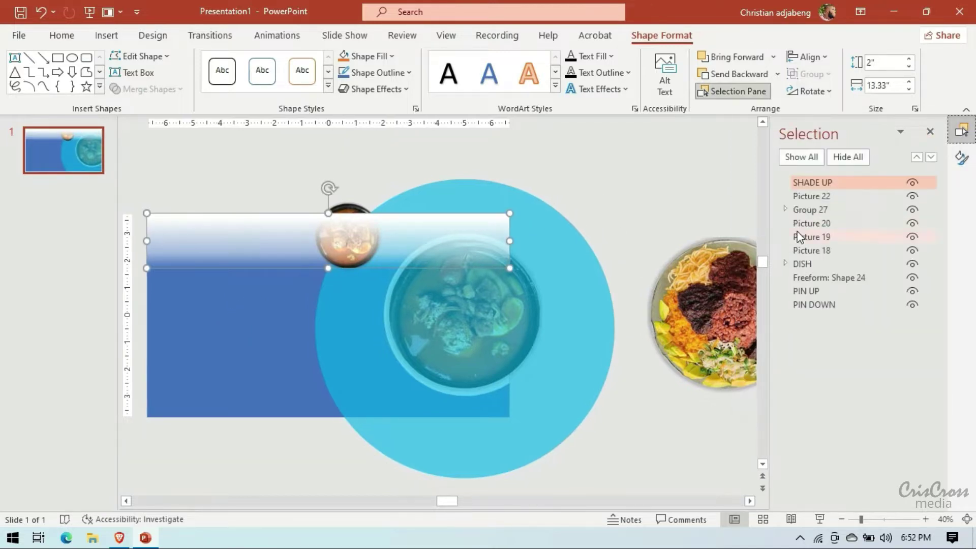
pyautogui.click(961, 157)
pyautogui.click(766, 180)
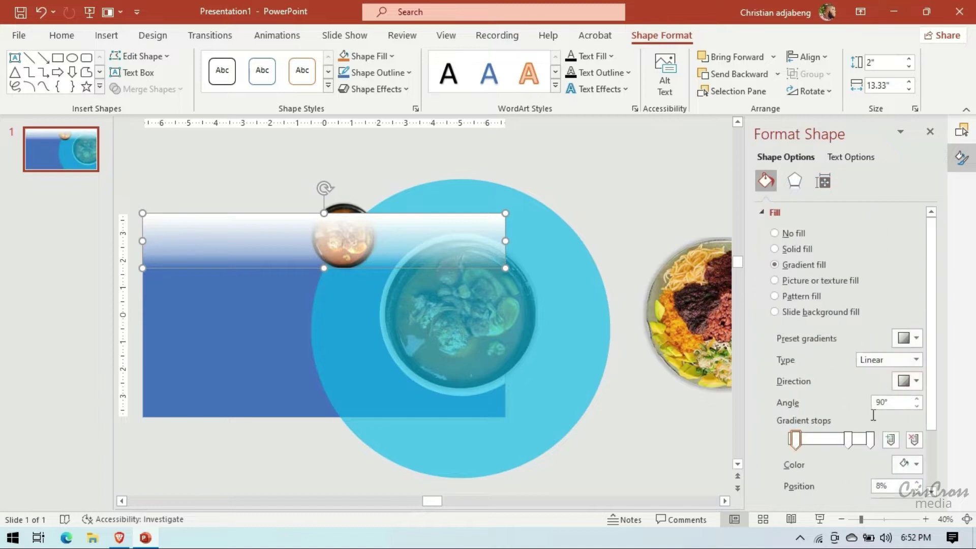
pyautogui.moveTo(795, 442)
pyautogui.mouseDown()
pyautogui.moveTo(870, 440)
pyautogui.moveTo(862, 442)
pyautogui.mouseUp()
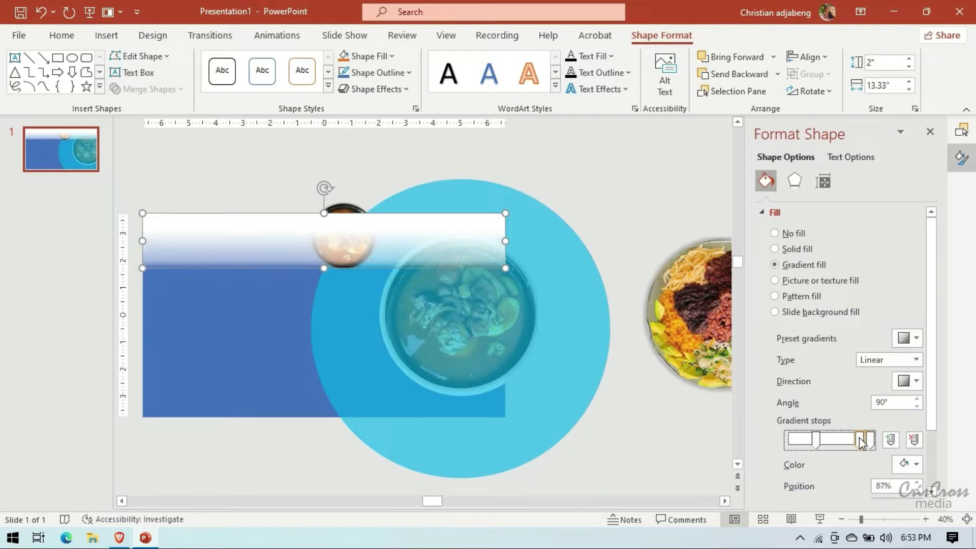
pyautogui.moveTo(815, 440); pyautogui.dragTo(864, 441)
pyautogui.click(662, 227)
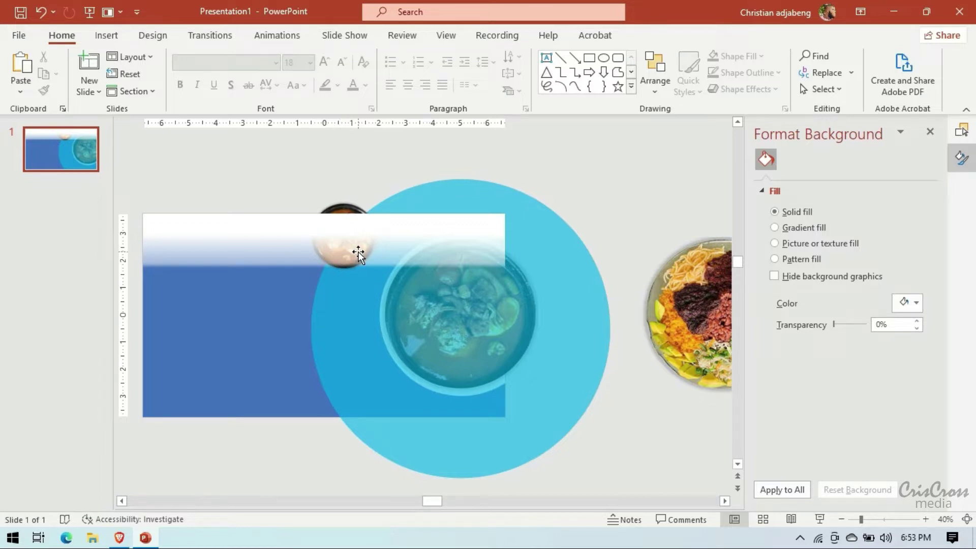
# - Shorten the SHADE UP bar slightly, to 2.29 inches tall
pyautogui.click(358, 253)
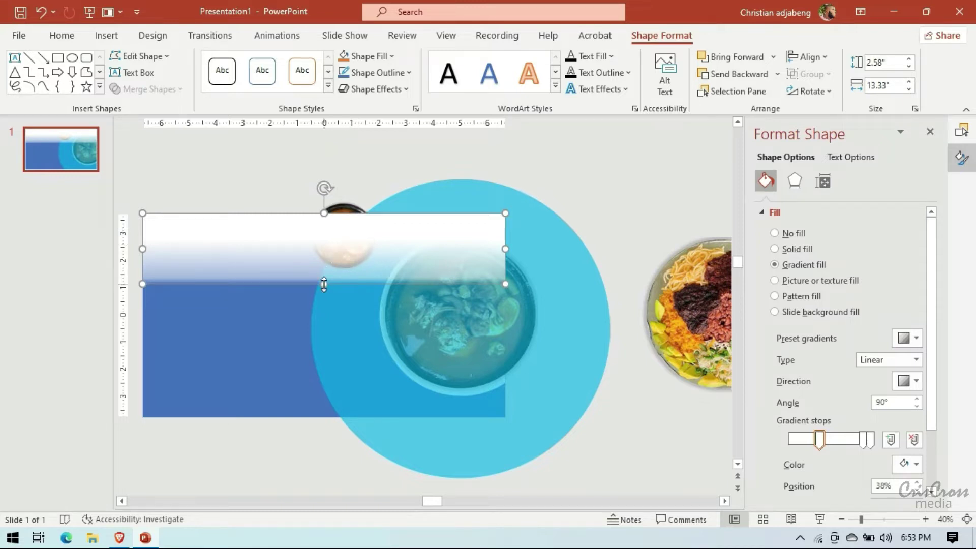
pyautogui.moveTo(324, 283); pyautogui.dragTo(324, 273)
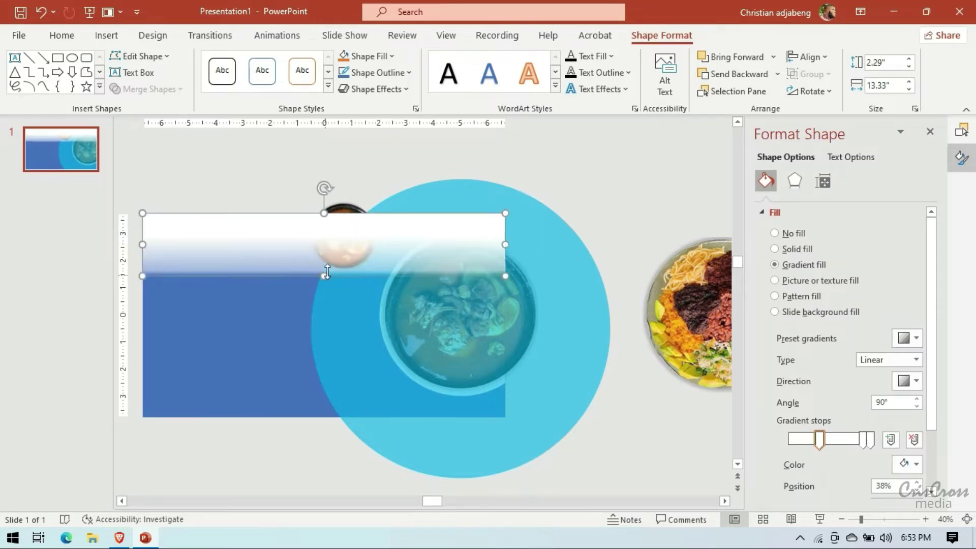
pyautogui.click(590, 201)
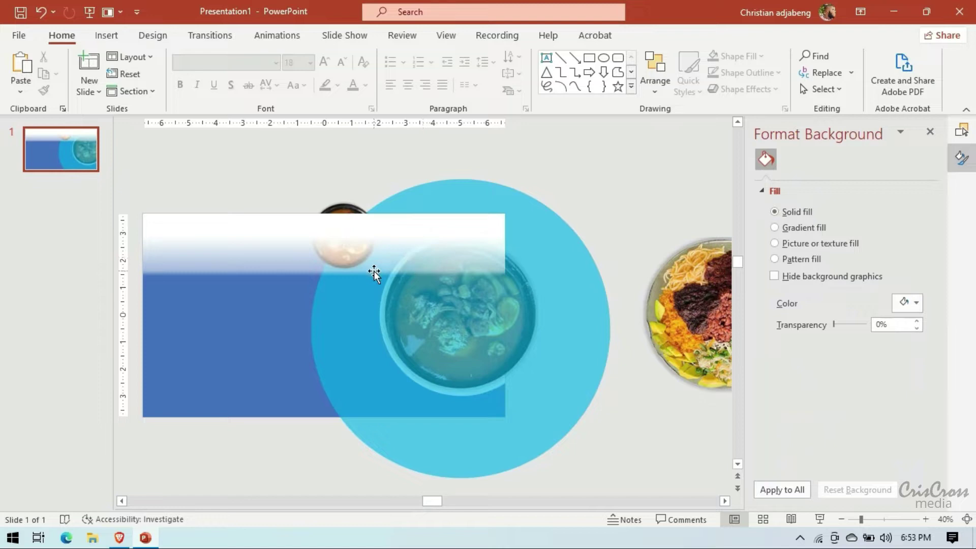
pyautogui.click(555, 267)
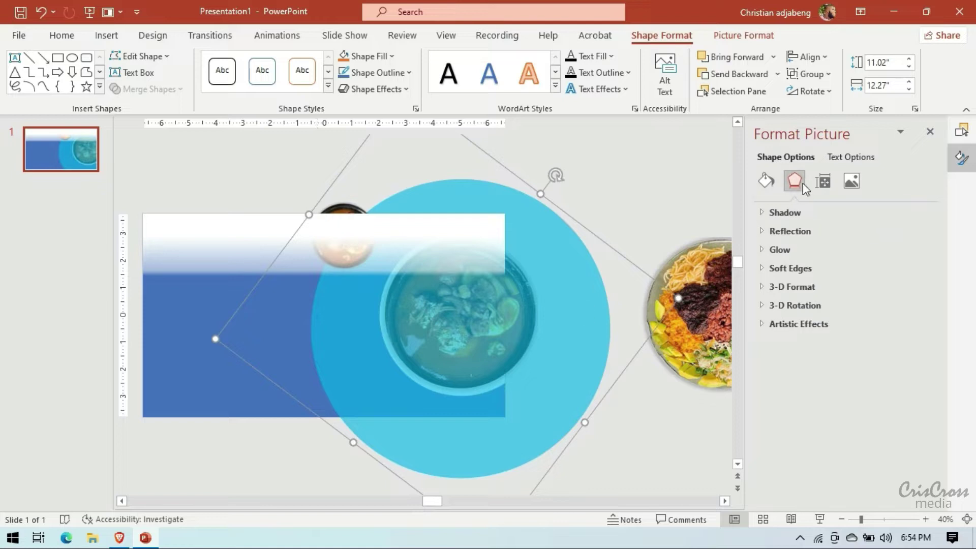
# - Set the small dish group's rotation to 0° so it stands upright
pyautogui.click(823, 180)
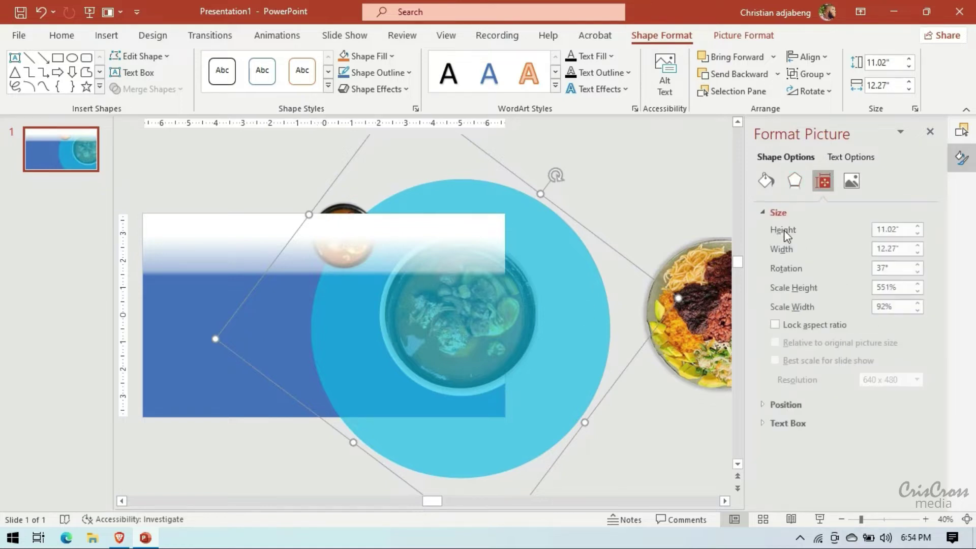
pyautogui.click(889, 269)
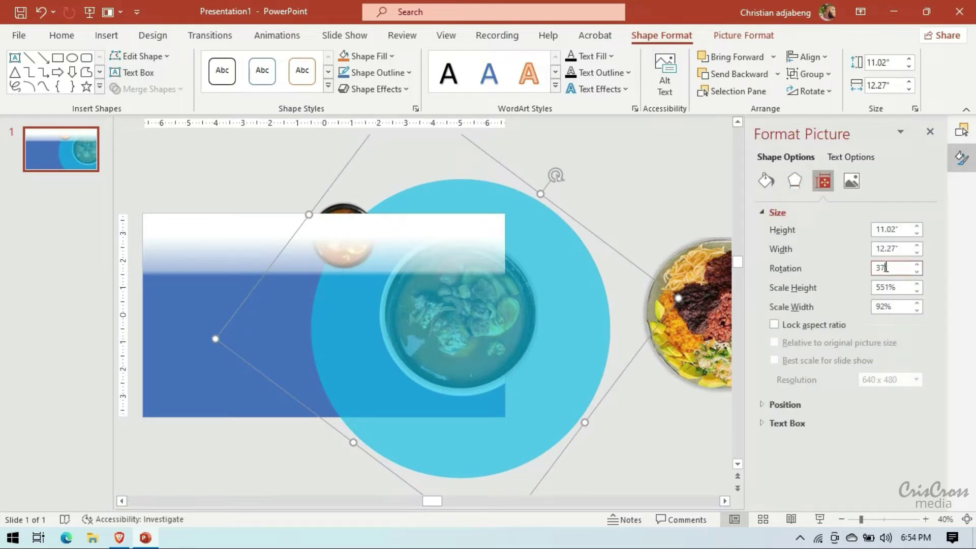
pyautogui.write('0')
pyautogui.press('Return')
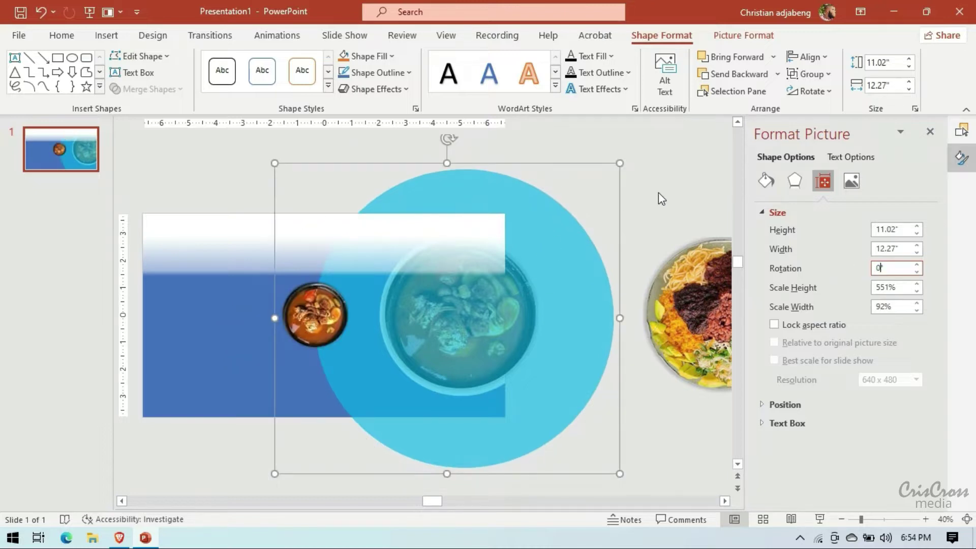
pyautogui.click(658, 194)
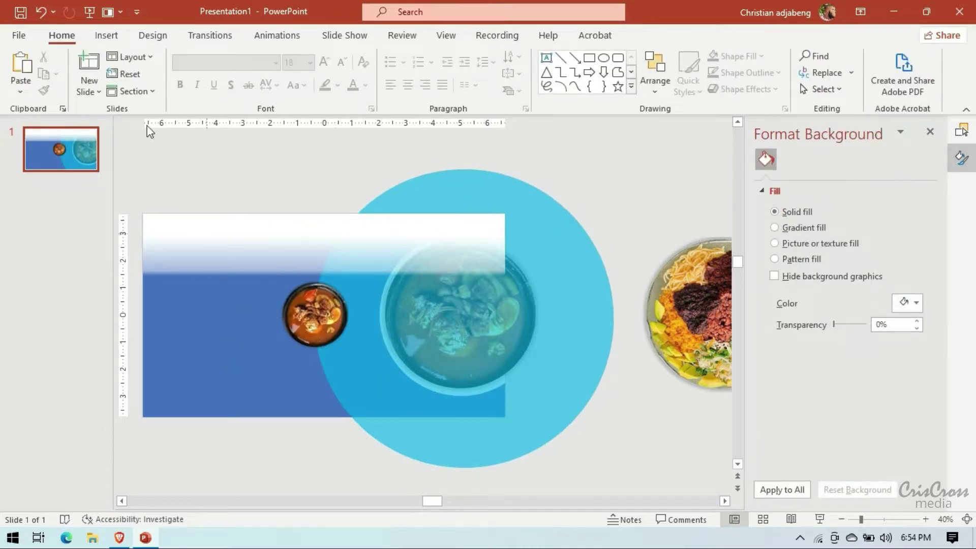
pyautogui.click(107, 36)
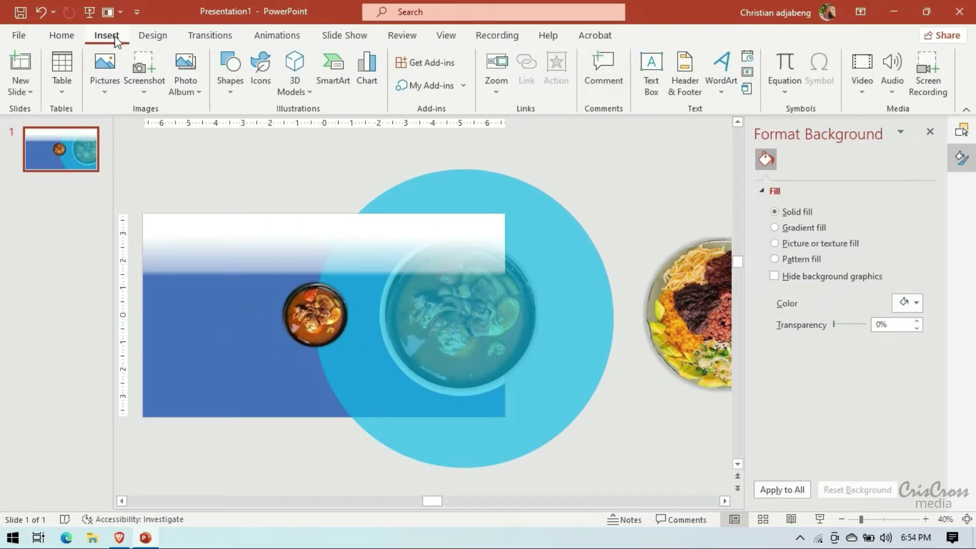
# - Draw a text box on the blue band for FUFU, set in Impact and enlarged
pyautogui.click(644, 81)
pyautogui.moveTo(148, 280); pyautogui.dragTo(281, 344)
pyautogui.write('FUFU')
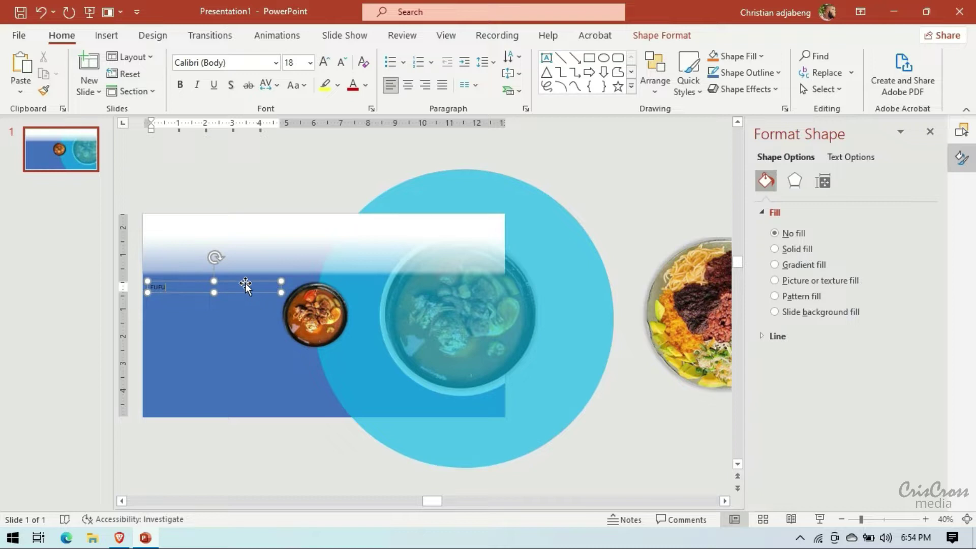
pyautogui.click(236, 63)
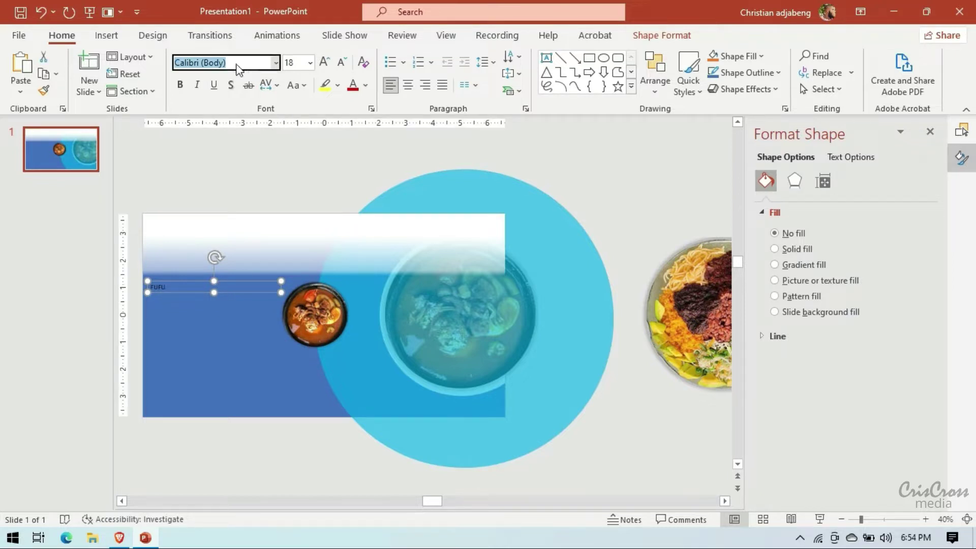
pyautogui.write('Impact')
pyautogui.press('Return')
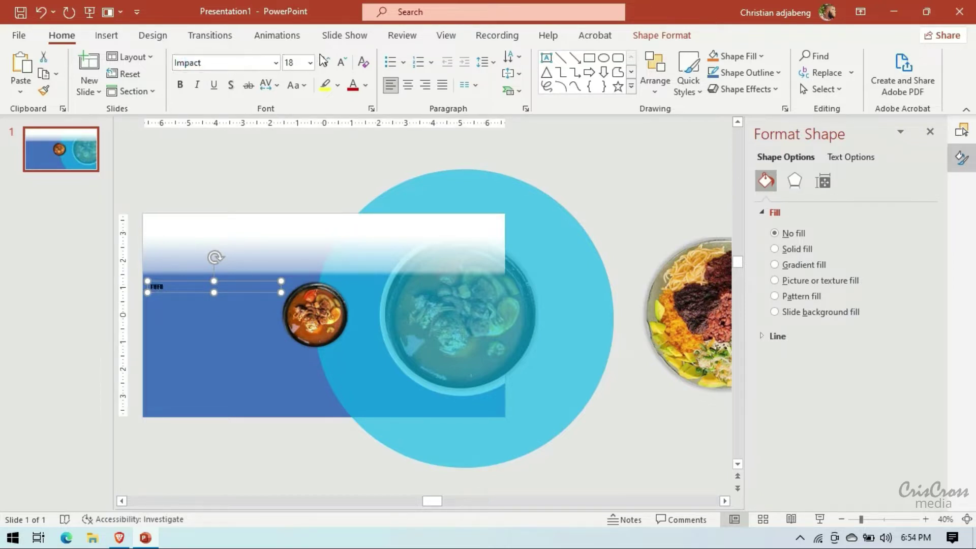
pyautogui.click(325, 62)
pyautogui.click(324, 62)
pyautogui.click(324, 62)
pyautogui.click(324, 62)
pyautogui.click(325, 62)
pyautogui.click(324, 62)
pyautogui.click(326, 62)
pyautogui.click(325, 62)
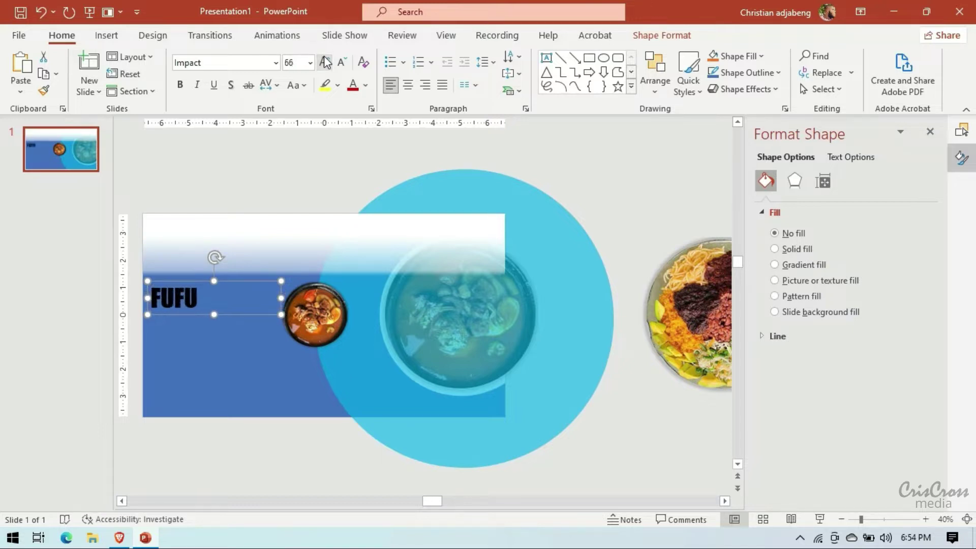
# - Set FUFU to 72 pt and nudge its text box slightly upward
pyautogui.moveTo(279, 299); pyautogui.dragTo(206, 298)
pyautogui.click(206, 298)
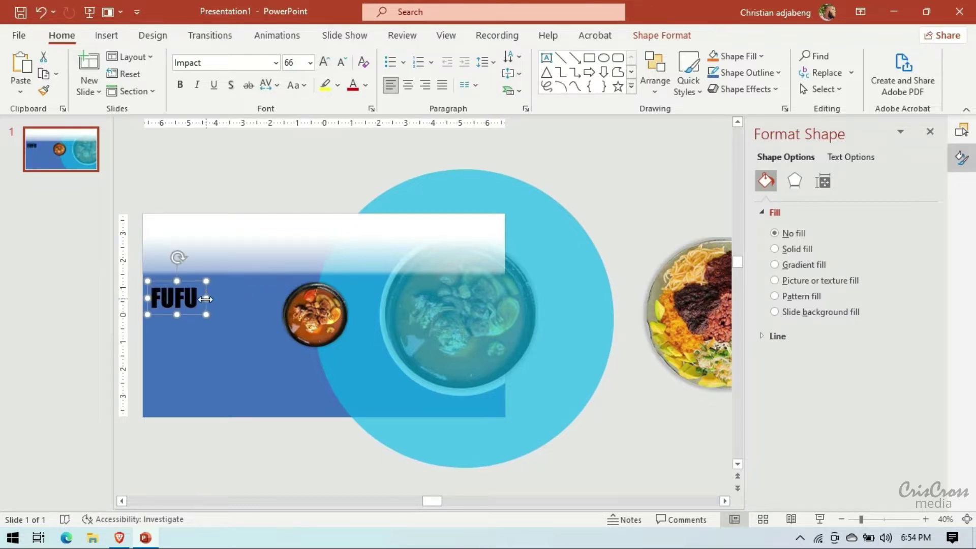
pyautogui.click(324, 62)
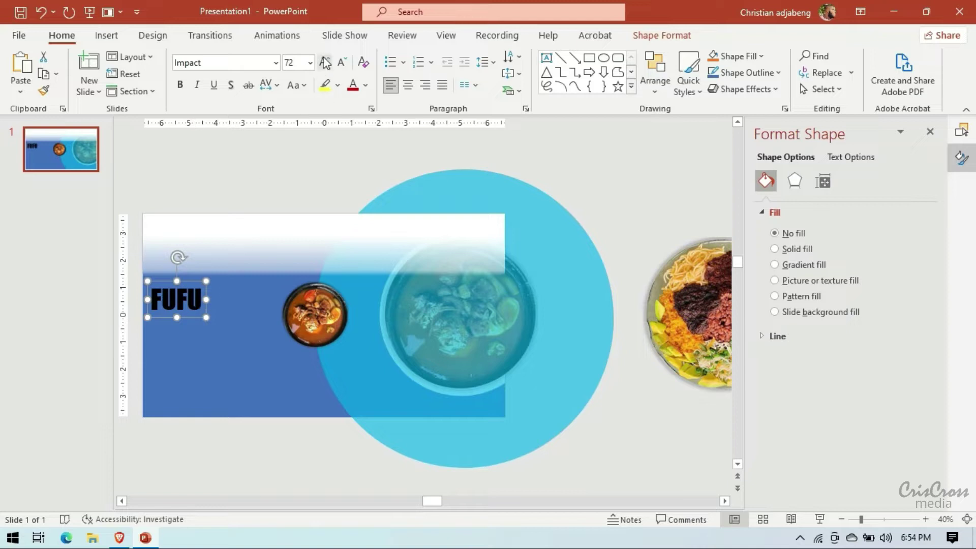
pyautogui.moveTo(185, 316)
pyautogui.mouseDown()
pyautogui.moveTo(185, 305)
pyautogui.moveTo(248, 290)
pyautogui.moveTo(344, 305)
pyautogui.mouseUp()
# - Duplicate the FUFU box and change its word to SPECIAL
pyautogui.hotkey('ctrl', 'c')
pyautogui.hotkey('ctrl', 'v')
pyautogui.doubleClick(248, 293)
pyautogui.write('SPECIAL')
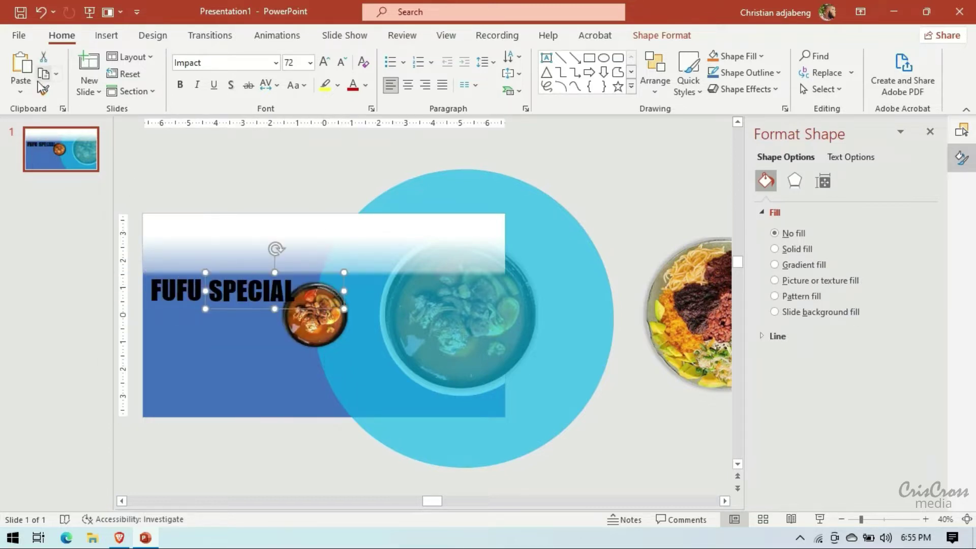
# - Make SPECIAL Calibri Light at 54 pt and place it beside FUFU
pyautogui.click(258, 65)
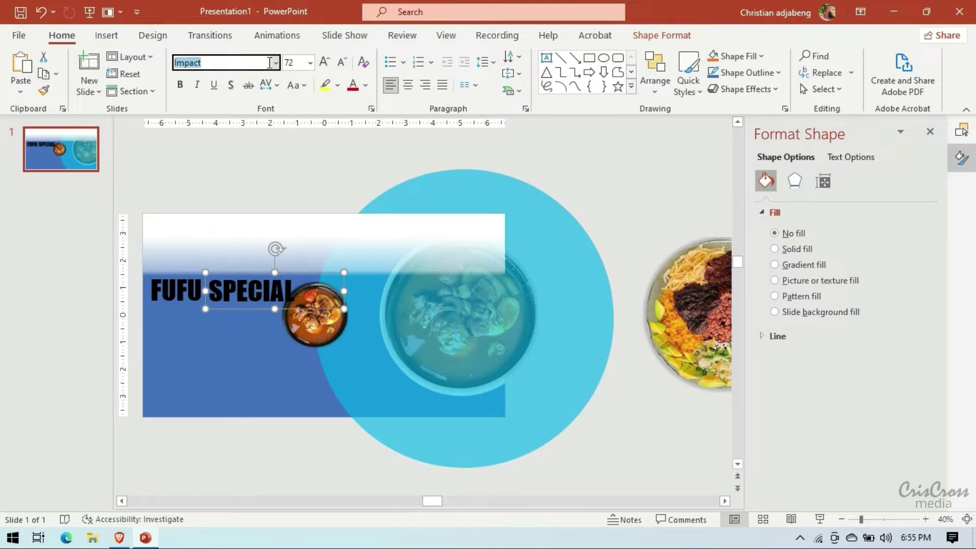
pyautogui.write('c')
pyautogui.press('Return')
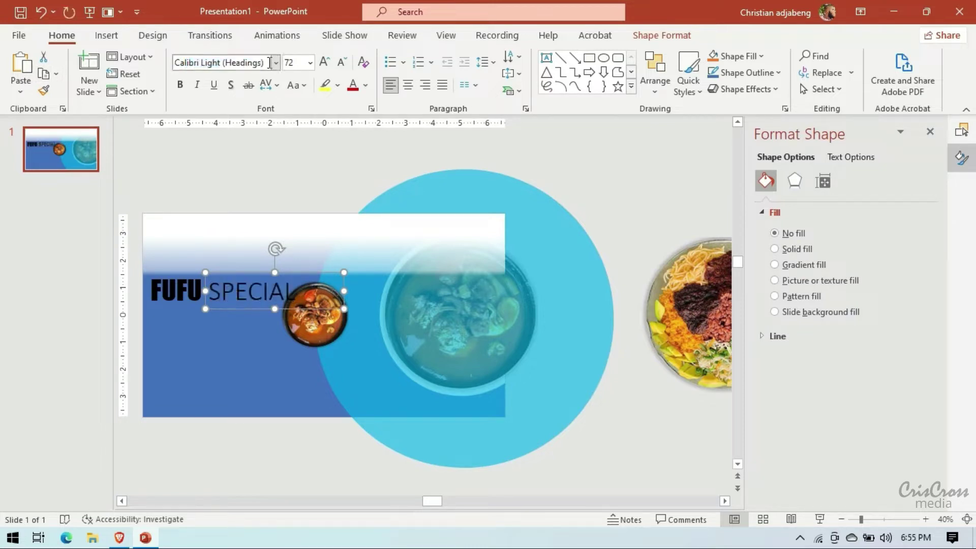
pyautogui.click(341, 63)
pyautogui.click(341, 63)
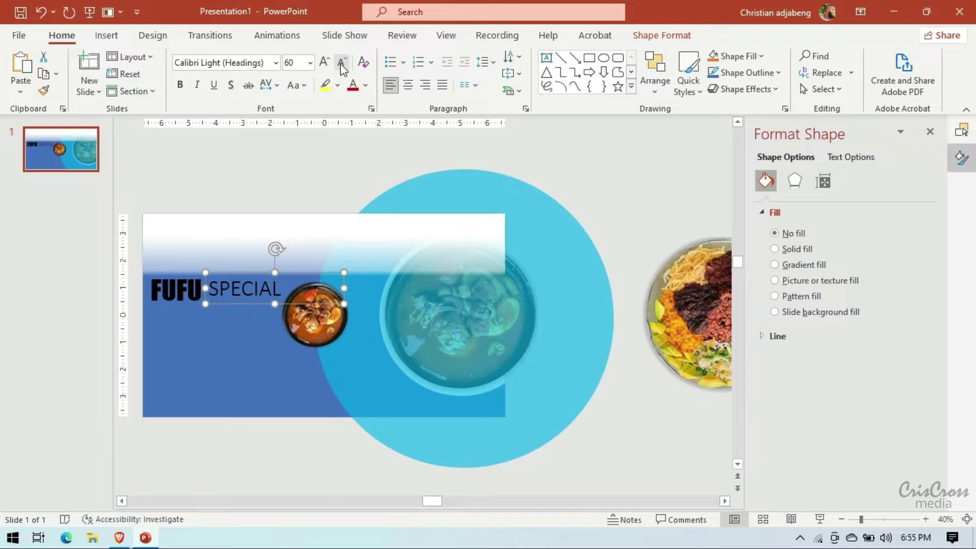
pyautogui.click(342, 67)
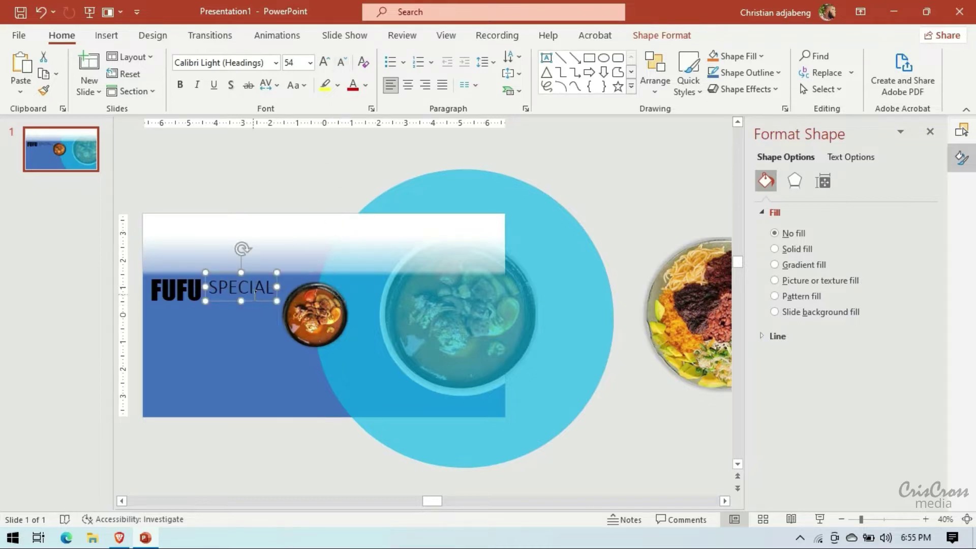
pyautogui.moveTo(256, 293); pyautogui.dragTo(249, 303)
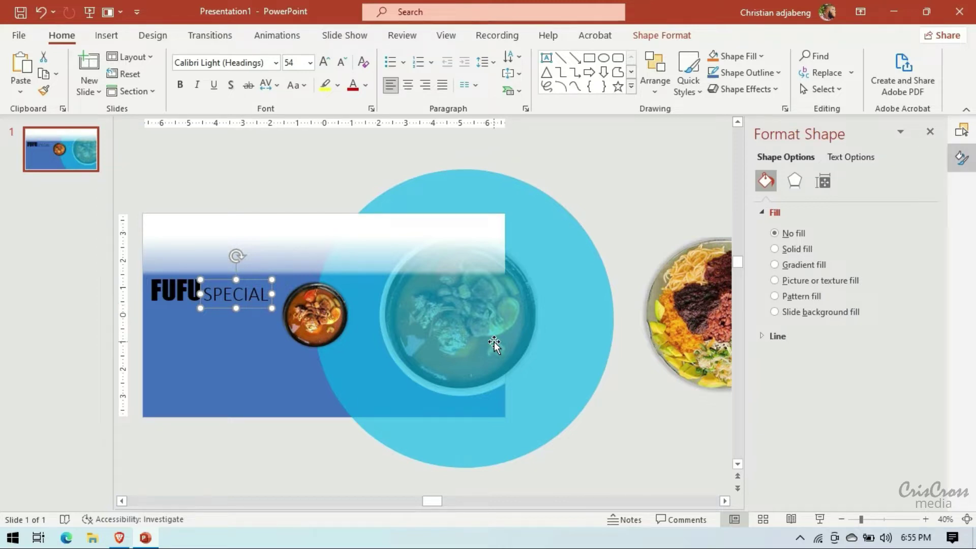
# - Zoom in, align SPECIAL snugly next to FUFU, and start a new text box
pyautogui.click(931, 523)
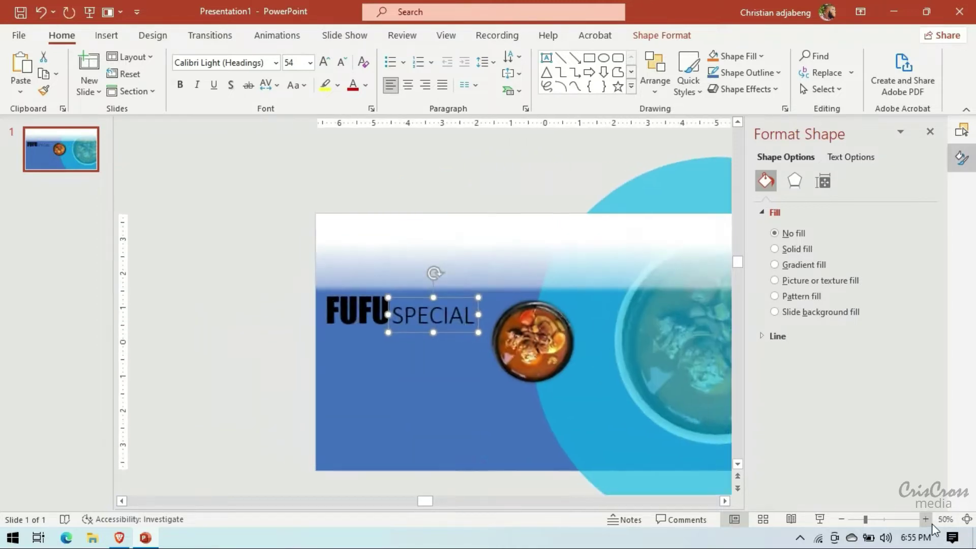
pyautogui.click(932, 523)
pyautogui.click(932, 524)
pyautogui.click(725, 501)
pyautogui.click(724, 501)
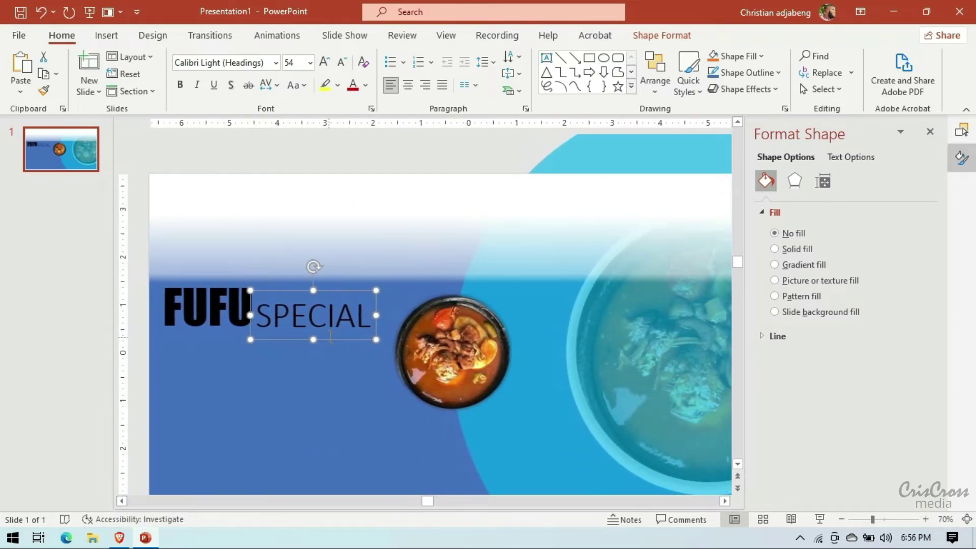
pyautogui.moveTo(330, 337); pyautogui.dragTo(316, 330)
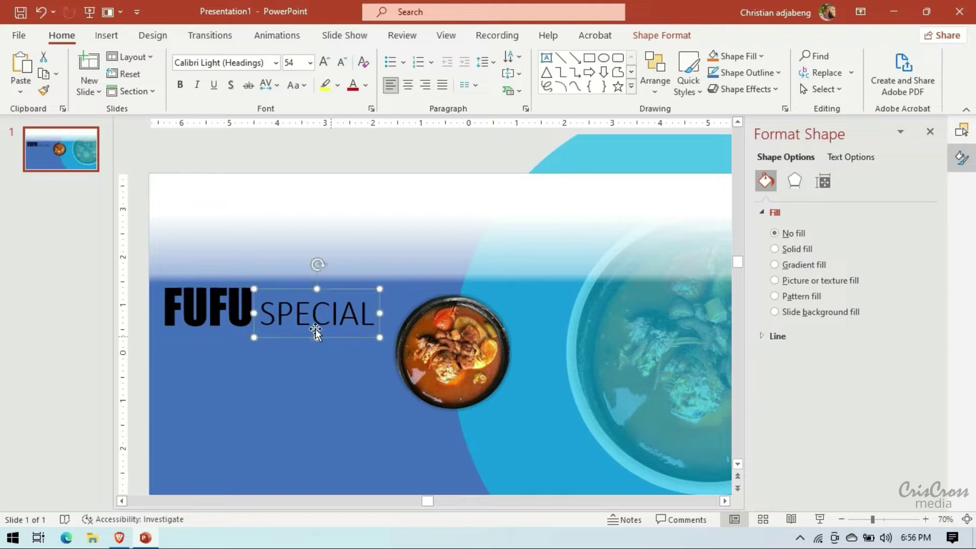
pyautogui.click(106, 35)
pyautogui.click(651, 71)
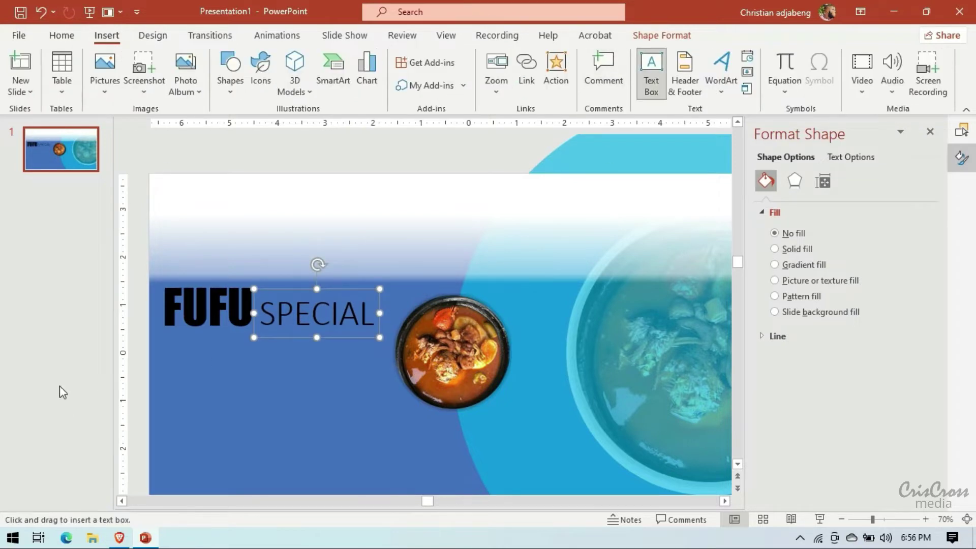
# - Fill a text box below FUFU SPECIAL with =lorem() text, keeping only one paragraph
pyautogui.moveTo(158, 338); pyautogui.dragTo(402, 409)
pyautogui.write('=lorem')
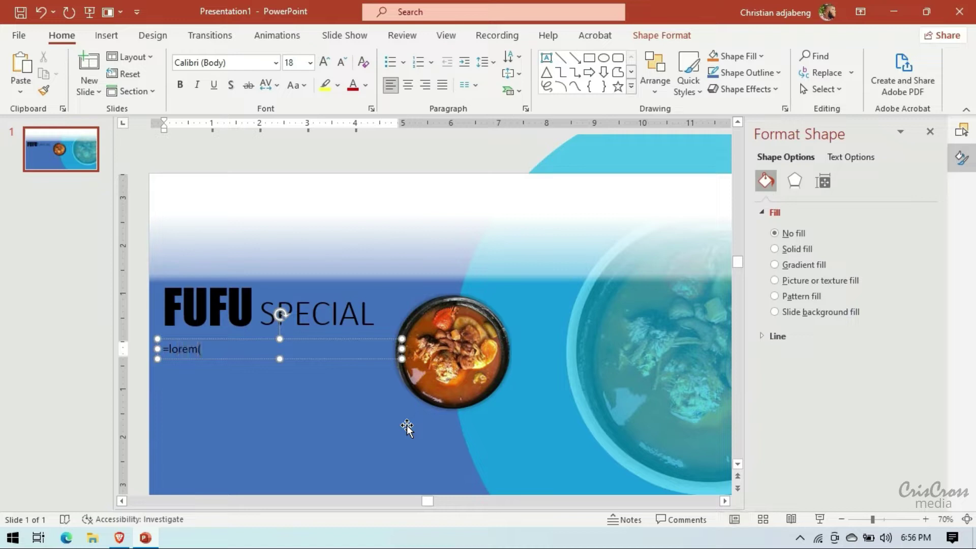
pyautogui.write('()')
pyautogui.press('Return')
pyautogui.scroll(2, 596, 183)
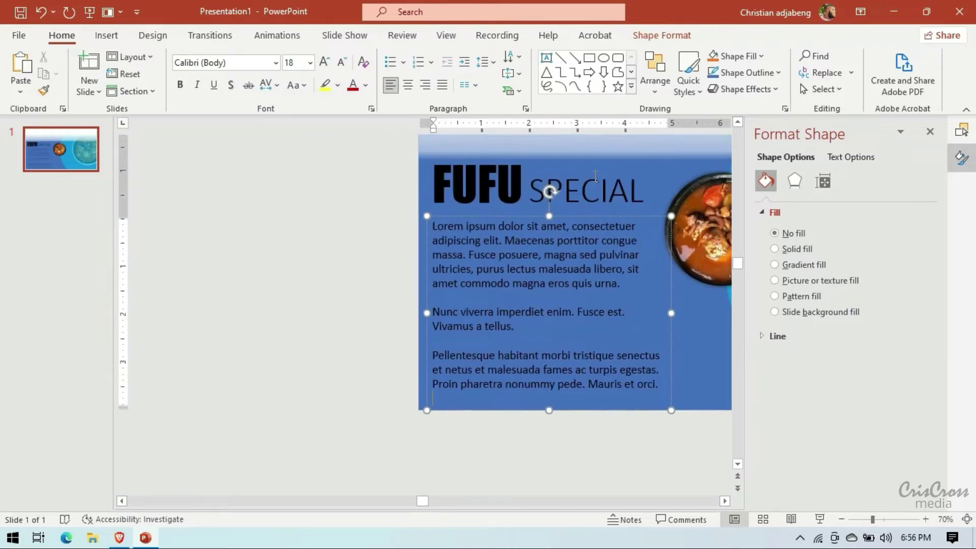
pyautogui.moveTo(476, 402); pyautogui.dragTo(409, 292)
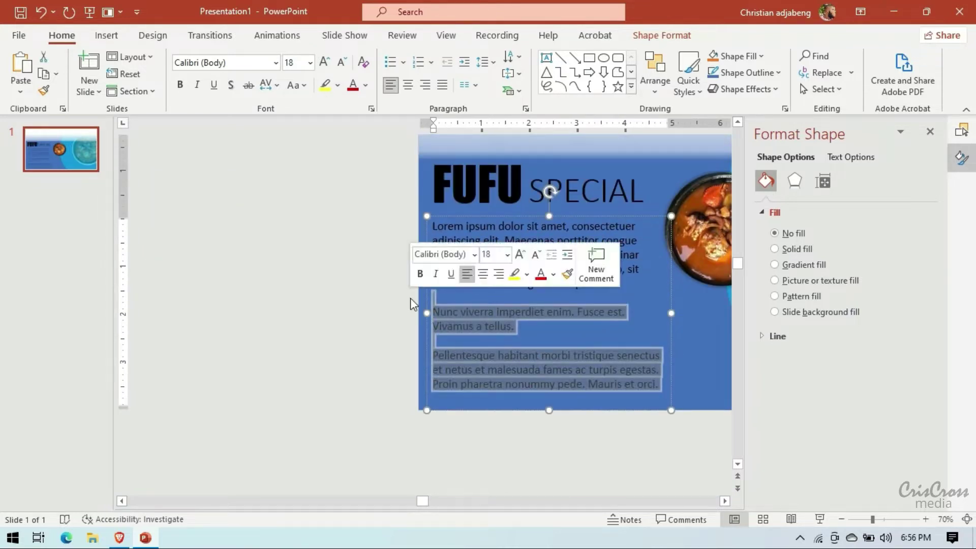
pyautogui.press('Delete')
# - Undo an accidental background change and nudge the paragraph box up under the heading
pyautogui.moveTo(671, 255); pyautogui.dragTo(675, 258)
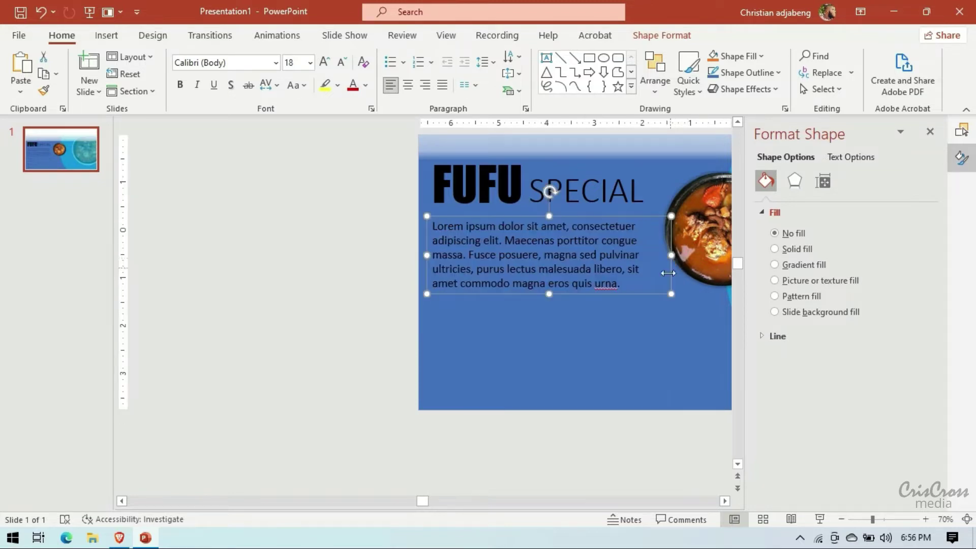
pyautogui.click(726, 501)
pyautogui.click(394, 303)
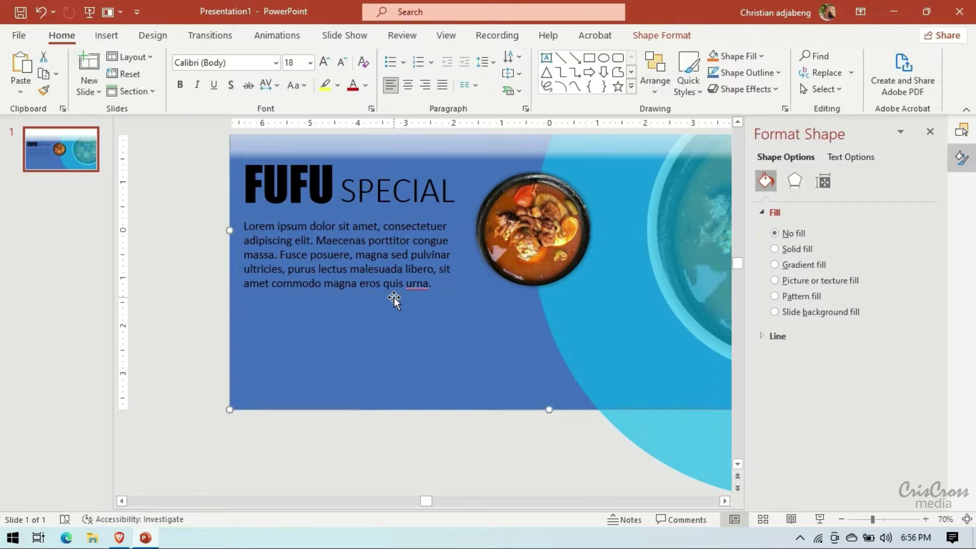
pyautogui.click(41, 11)
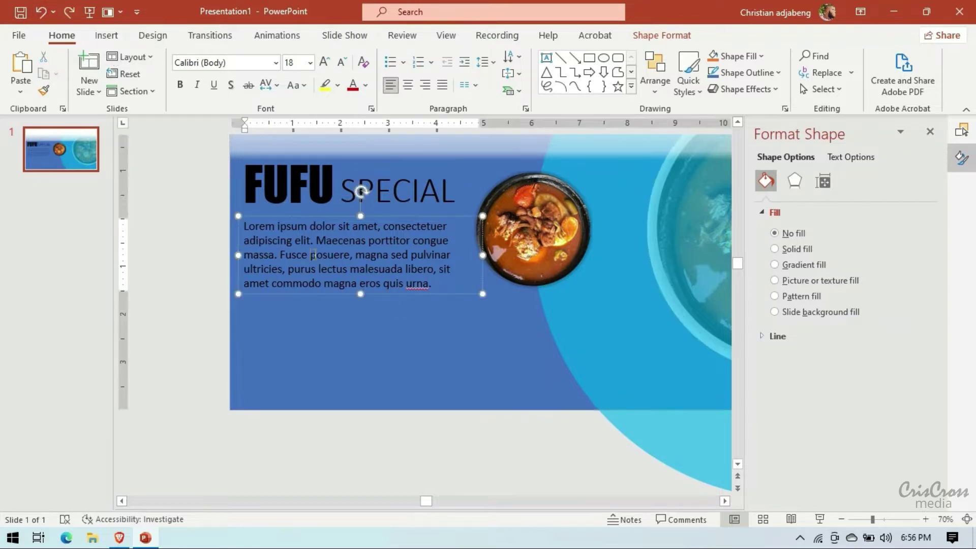
pyautogui.press('Escape')
pyautogui.press('Up')
pyautogui.press('Up')
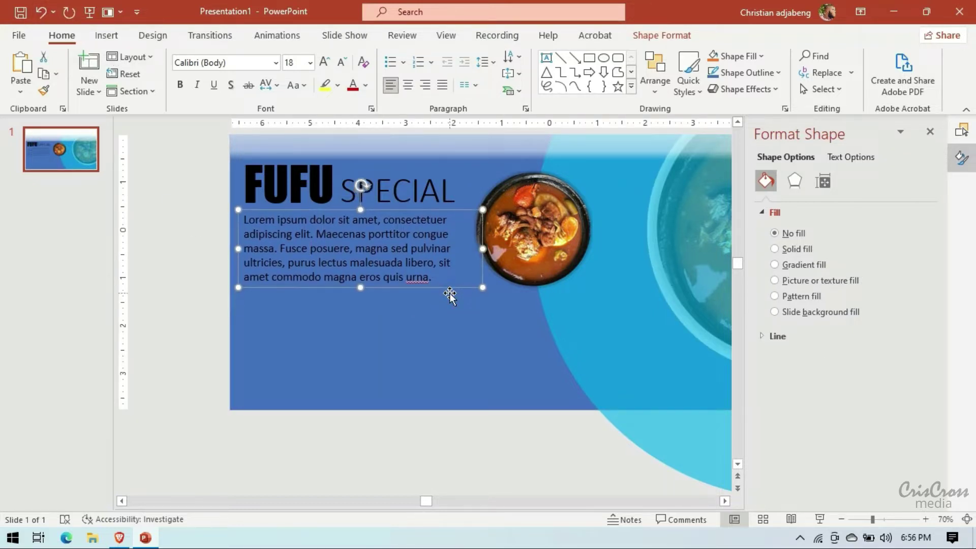
pyautogui.press('Up')
pyautogui.press('Up')
pyautogui.click(312, 186)
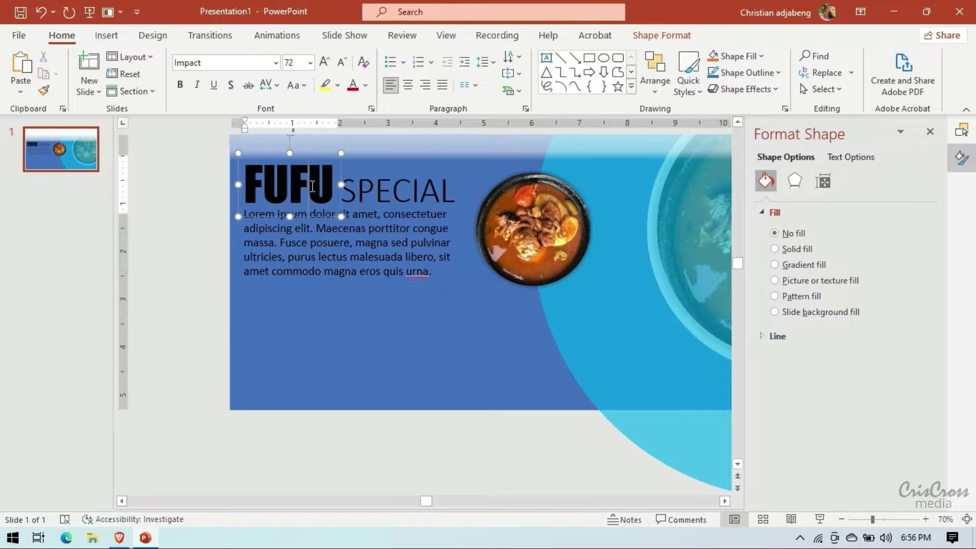
pyautogui.click(395, 283)
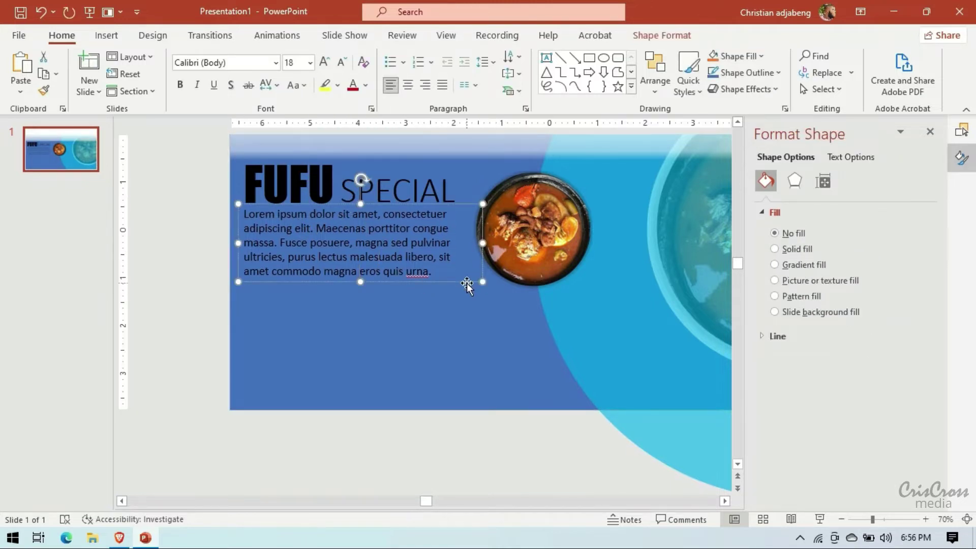
# - Nudge the paragraph down slightly, then group it with the FUFU and SPECIAL boxes
pyautogui.moveTo(467, 283); pyautogui.dragTo(467, 285)
pyautogui.press('Down')
pyautogui.keyDown('shift'); pyautogui.click(328, 195); pyautogui.keyUp('shift')
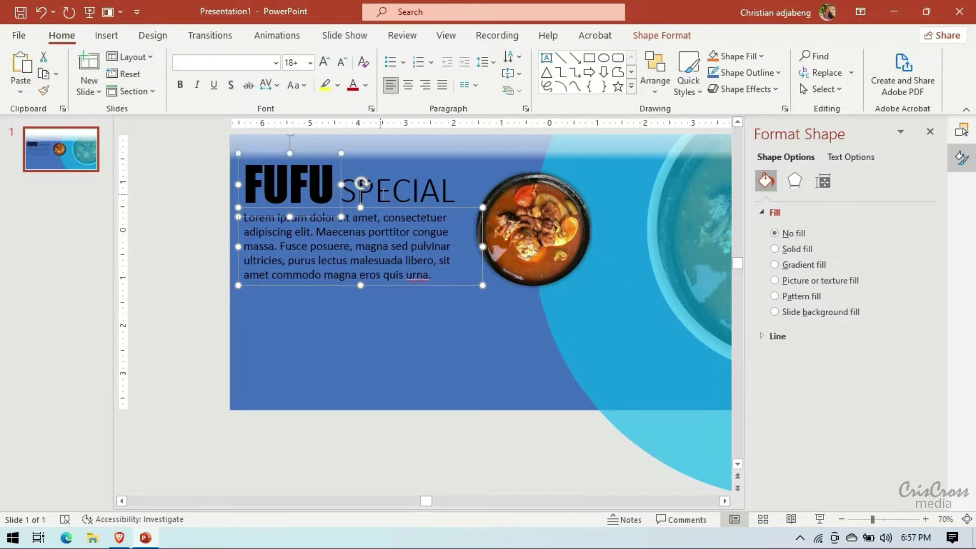
pyautogui.keyDown('shift'); pyautogui.click(396, 189); pyautogui.keyUp('shift')
pyautogui.rightClick(372, 168)
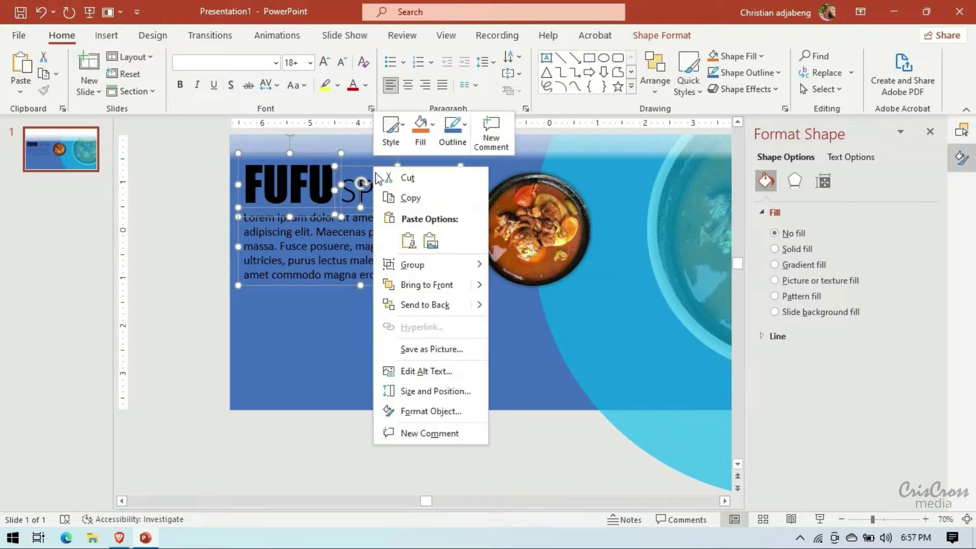
pyautogui.click(495, 262)
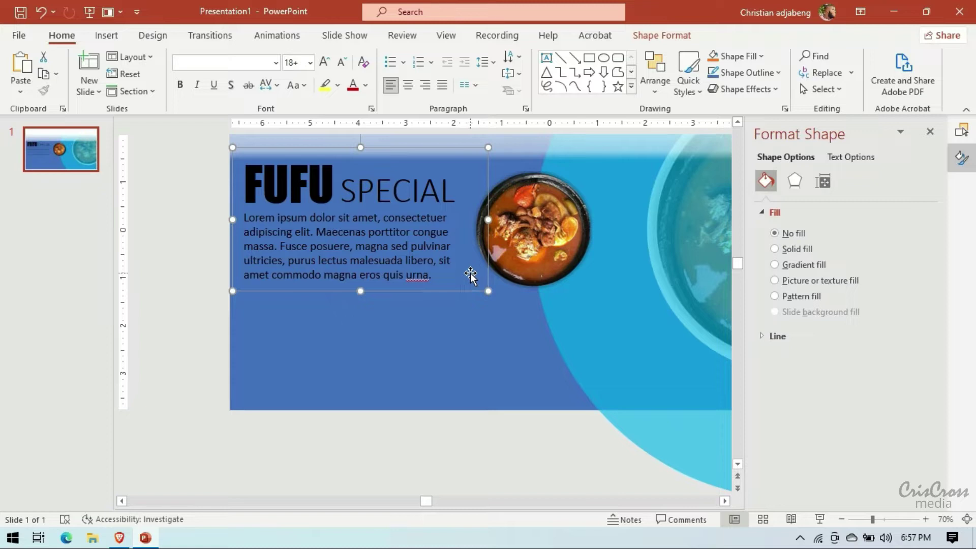
# - Rename the new group to TEXT BOX 1 in the Selection Pane
pyautogui.scroll(2, 389, 263)
pyautogui.scroll(3, 389, 263)
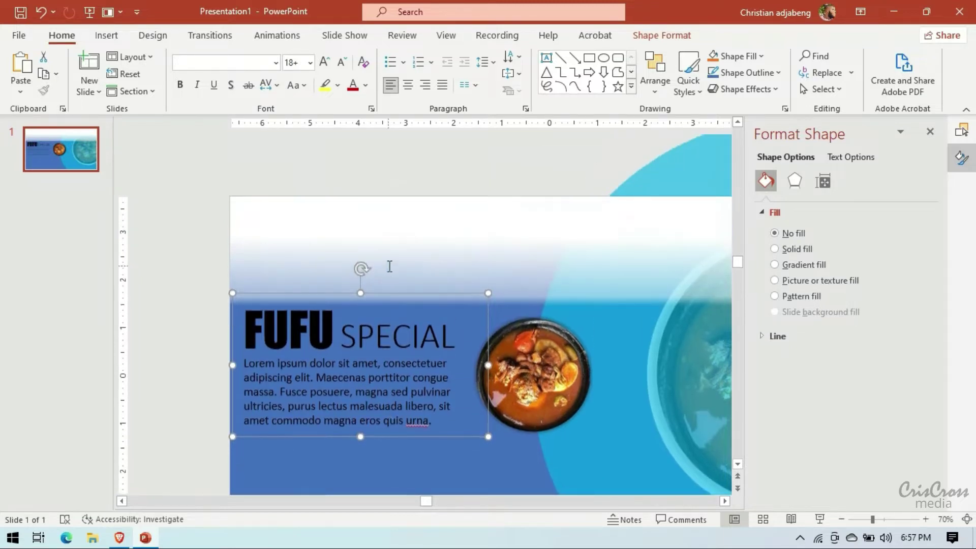
pyautogui.scroll(-3, 388, 266)
pyautogui.click(961, 130)
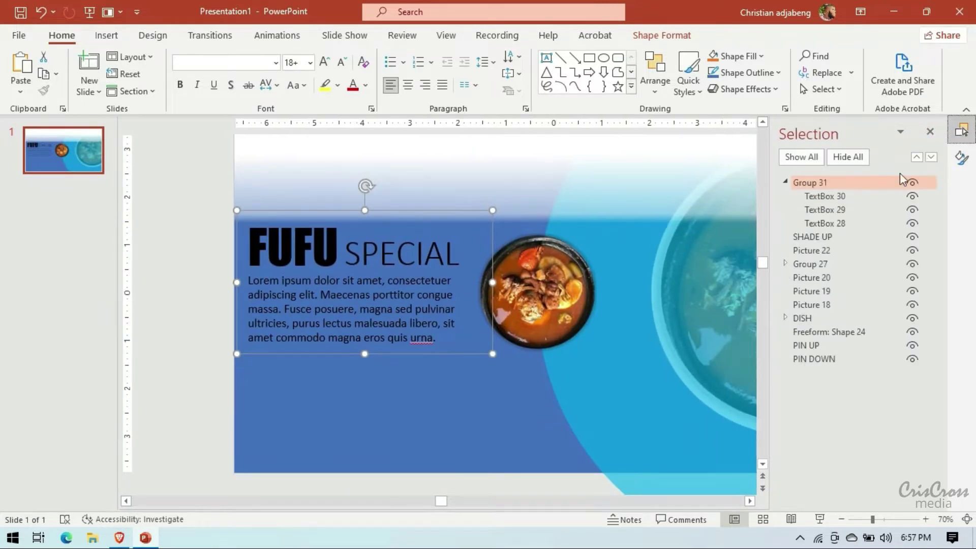
pyautogui.click(785, 182)
pyautogui.doubleClick(800, 182)
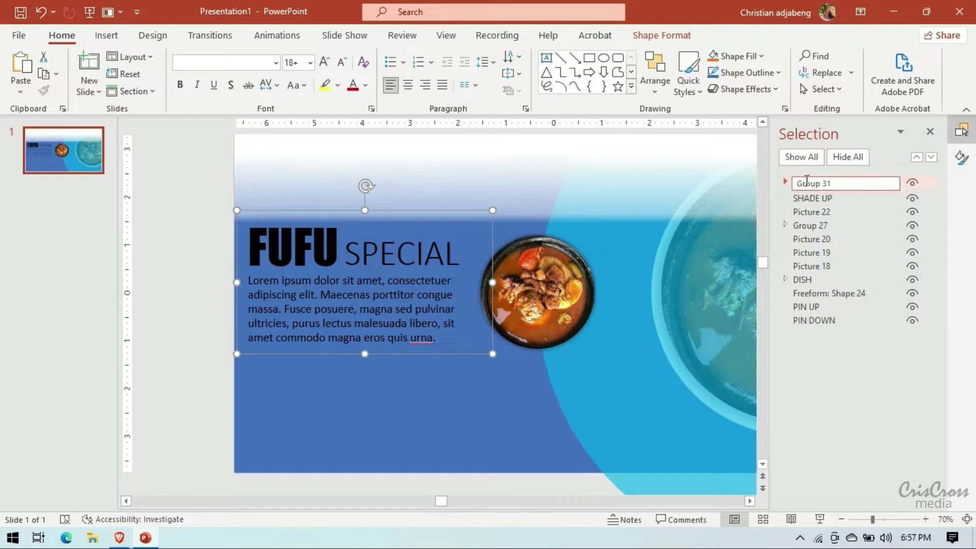
pyautogui.hotkey('ctrl', 'a')
pyautogui.press('BackSpace')
pyautogui.write('TEXT ')
pyautogui.write('BOX')
pyautogui.press('Return')
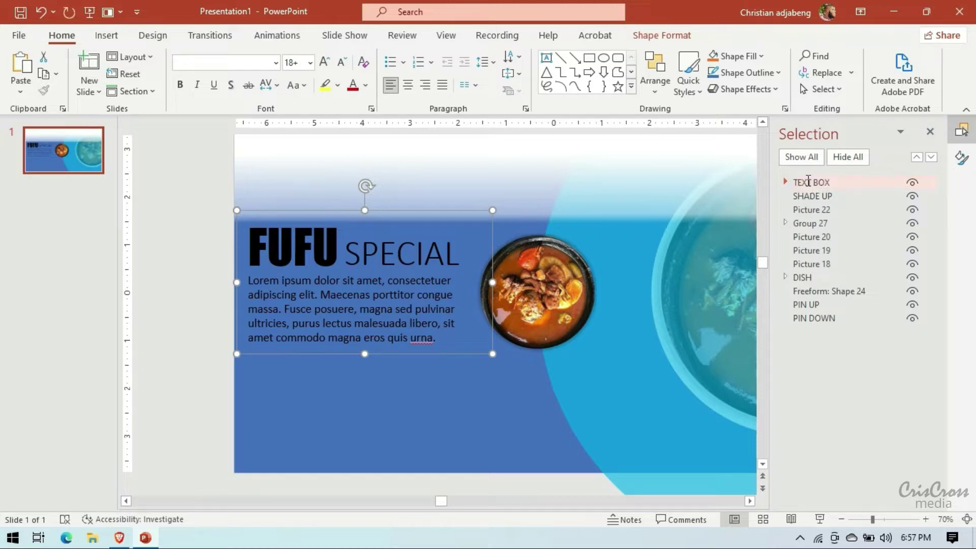
pyautogui.click(834, 184)
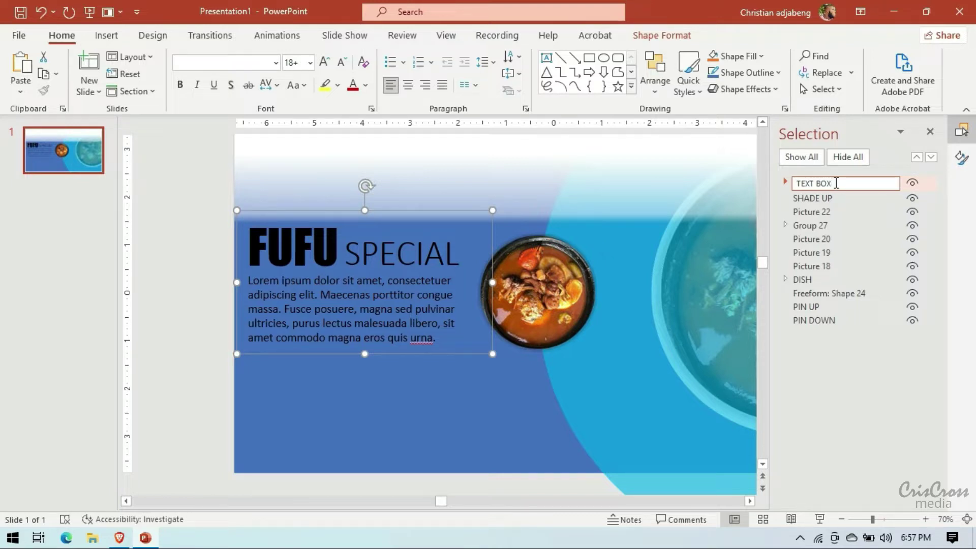
pyautogui.press('Return')
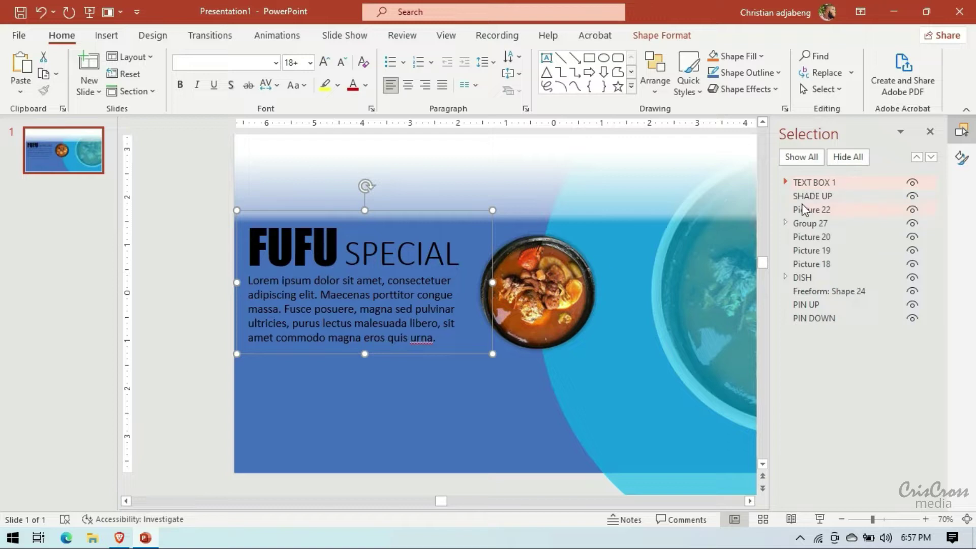
# - Layer TEXT BOX 1 beneath SHADE UP and duplicate the white SHADE UP bar
pyautogui.moveTo(808, 210); pyautogui.dragTo(808, 206)
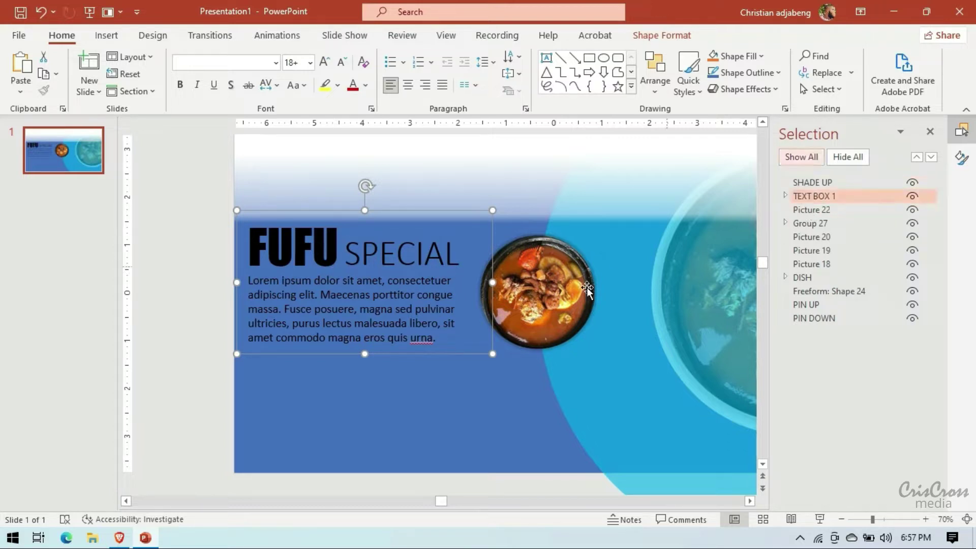
pyautogui.click(173, 319)
pyautogui.click(421, 177)
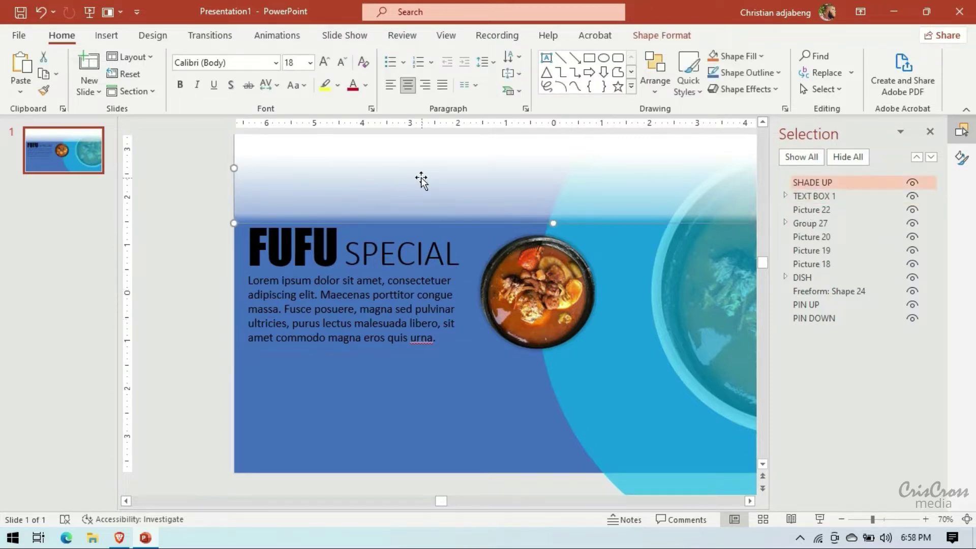
pyautogui.hotkey('ctrl', 'c')
pyautogui.hotkey('ctrl', 'v')
# - Flip the duplicate bar vertically and move it to the slide's bottom edge
pyautogui.click(841, 518)
pyautogui.click(841, 518)
pyautogui.click(841, 518)
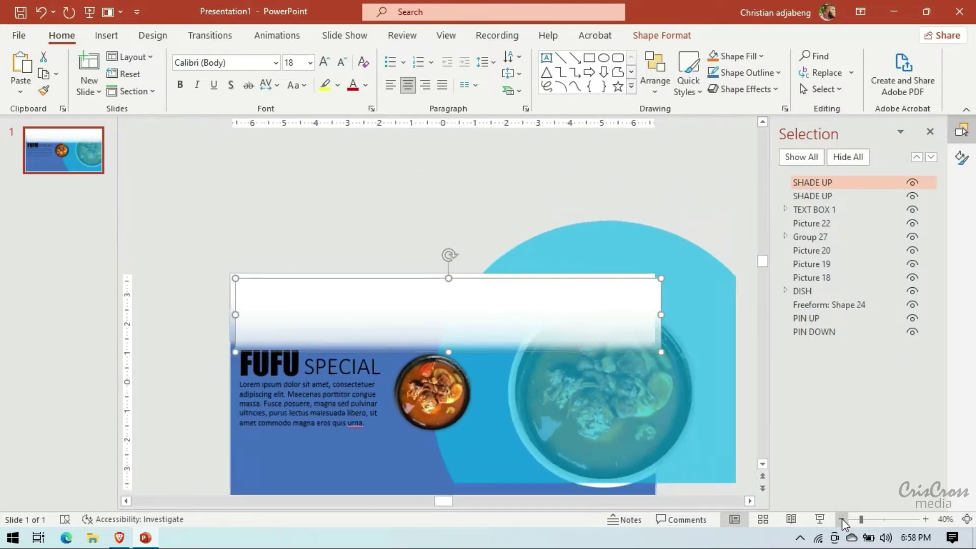
pyautogui.click(646, 35)
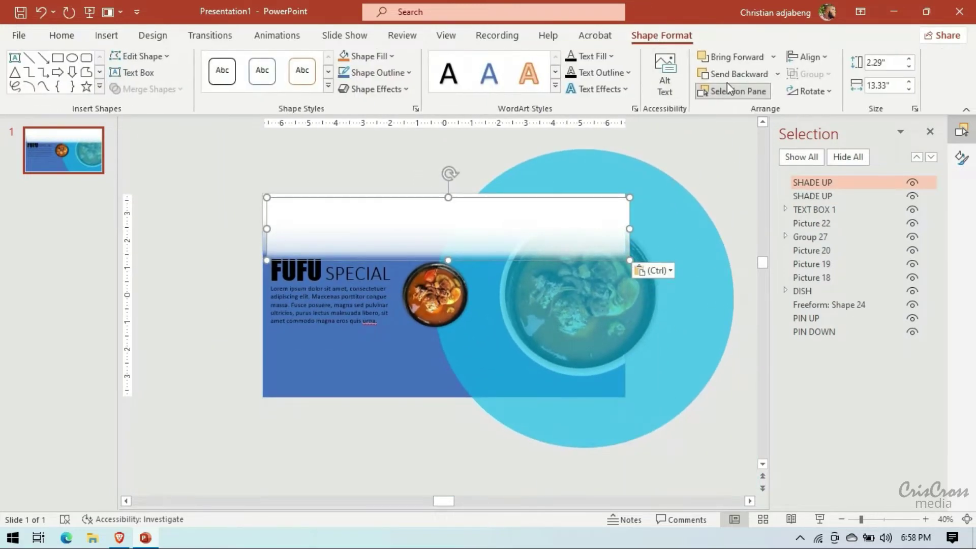
pyautogui.click(809, 91)
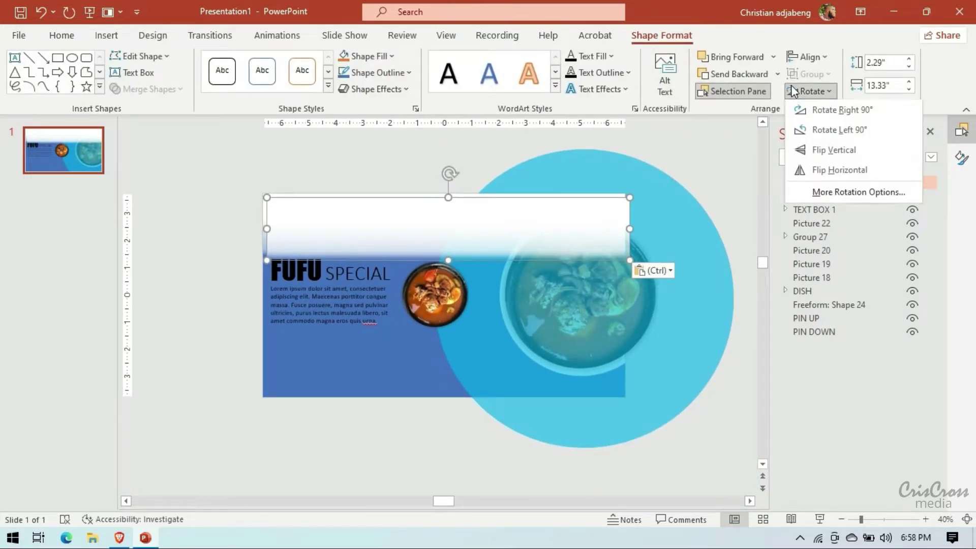
pyautogui.click(824, 151)
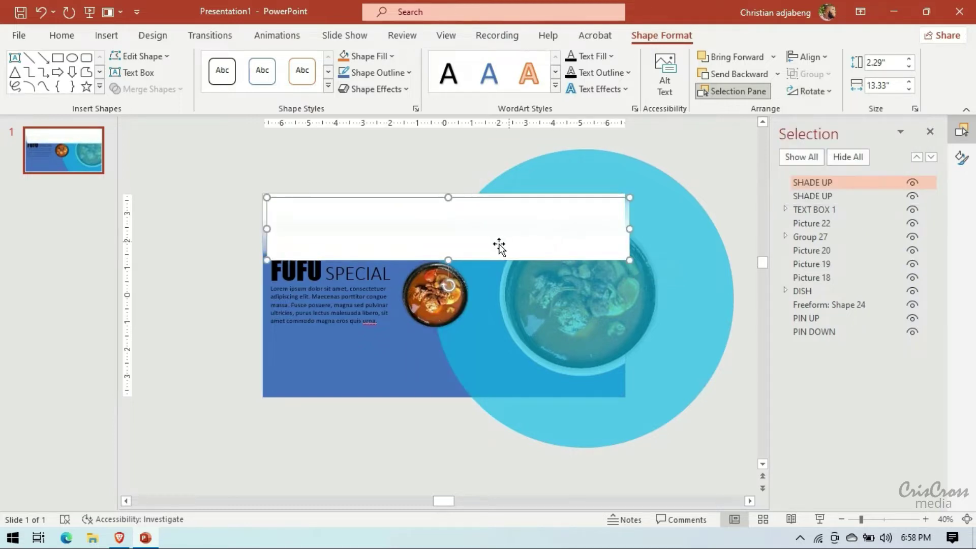
pyautogui.click(467, 287)
pyautogui.click(41, 13)
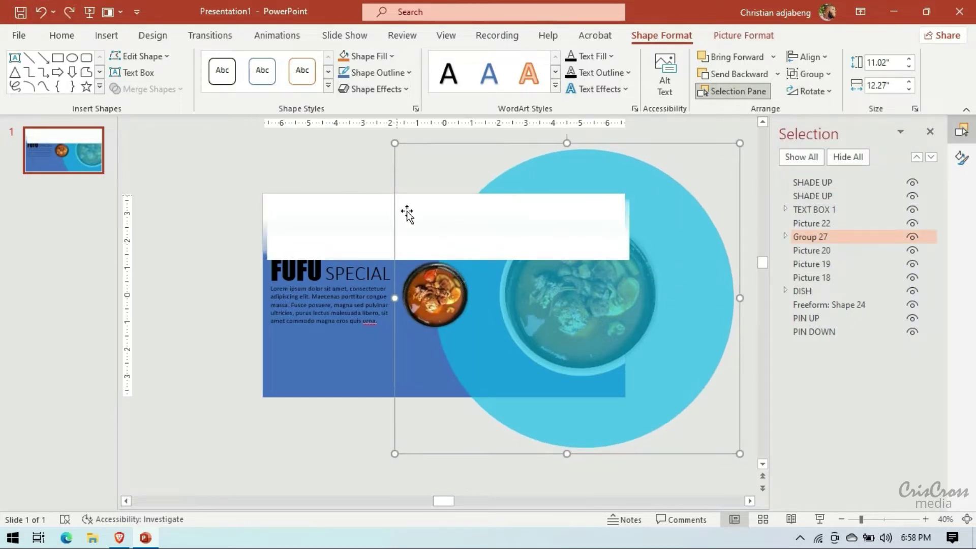
pyautogui.moveTo(361, 240); pyautogui.dragTo(355, 351)
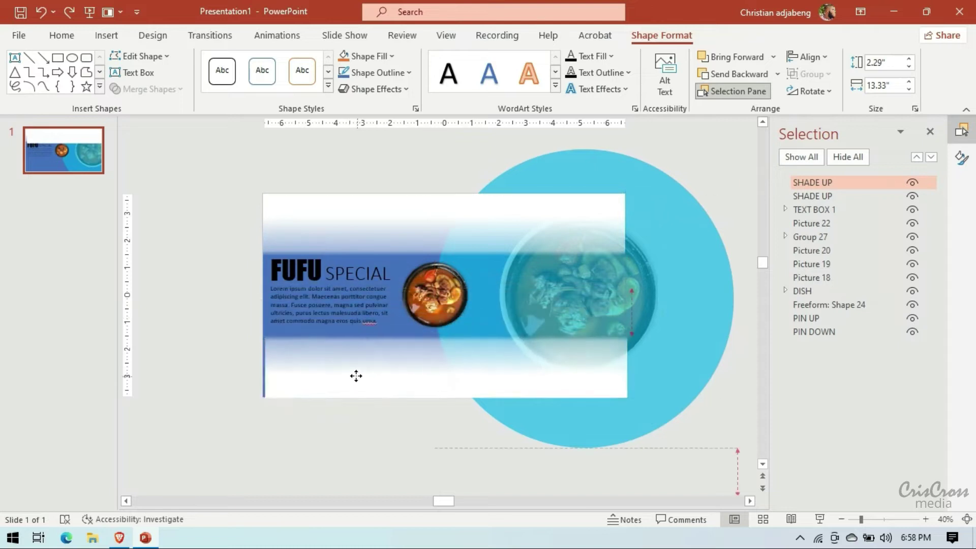
pyautogui.click(346, 445)
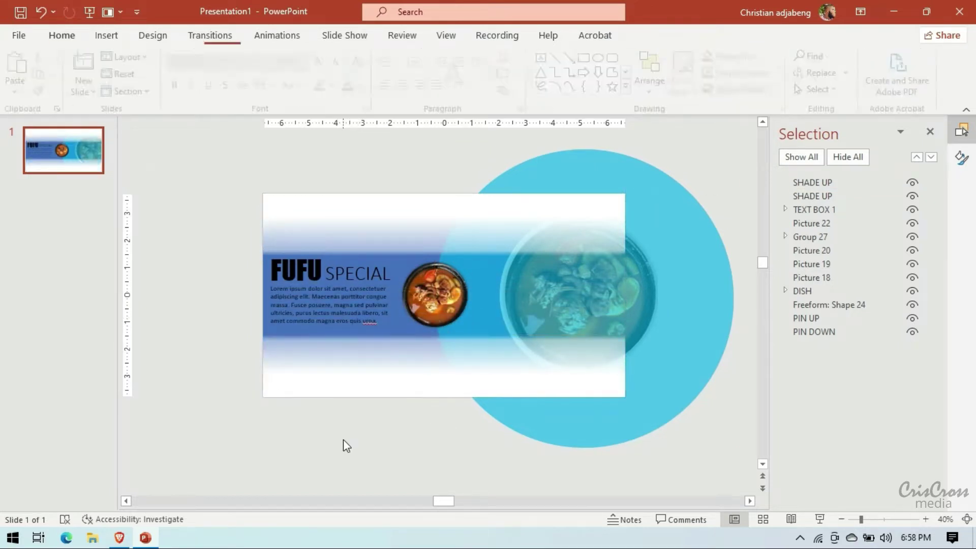
# - Shift the FUFU SPECIAL text group slightly lower and left on the band
pyautogui.click(334, 301)
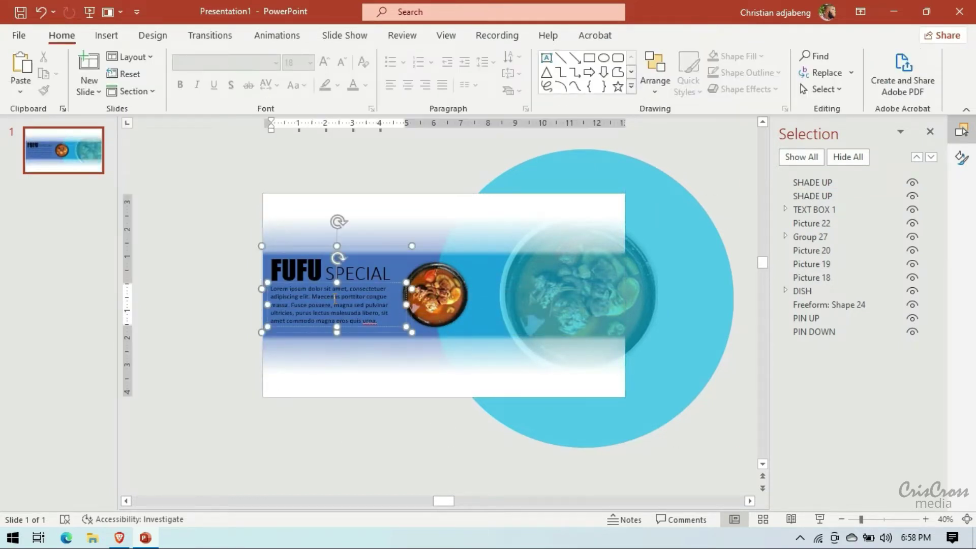
pyautogui.click(409, 260)
pyautogui.hotkey('ctrl', 'z')
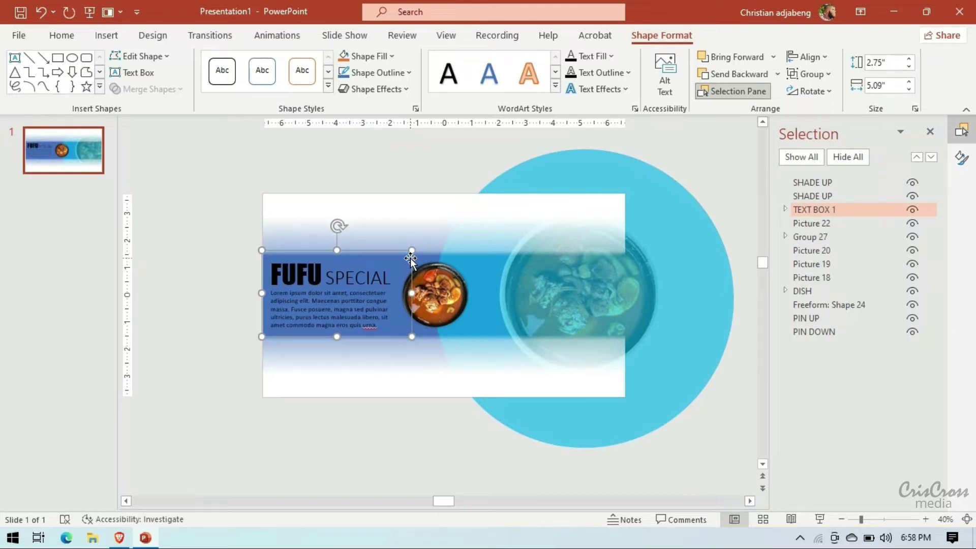
pyautogui.moveTo(410, 259); pyautogui.dragTo(409, 260)
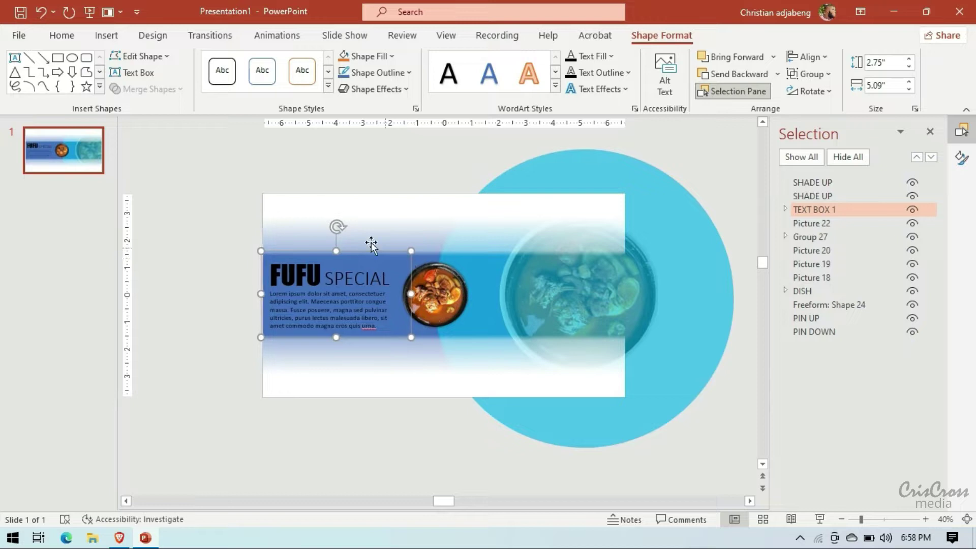
pyautogui.click(177, 143)
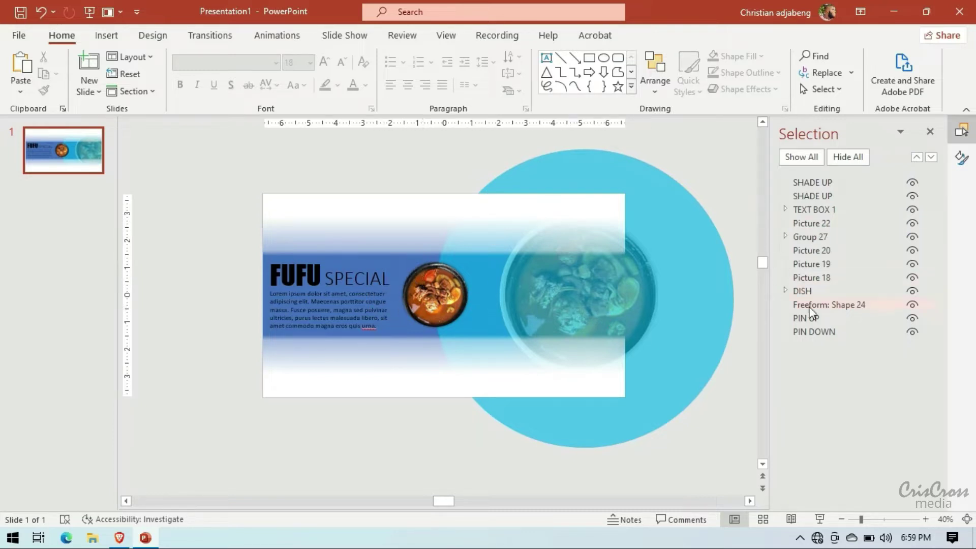
# - Rotate the large blue circle group to 40° in Format Picture's Size settings
pyautogui.click(672, 234)
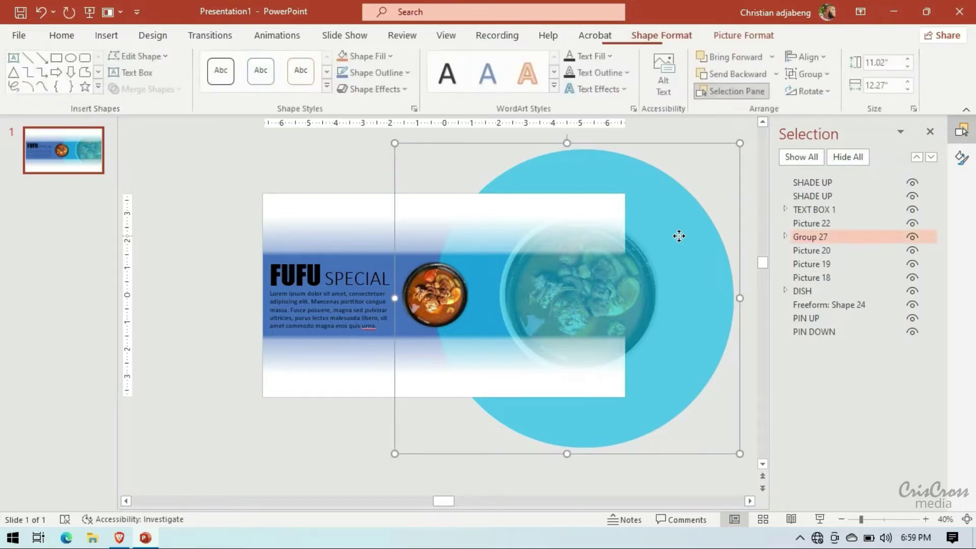
pyautogui.click(962, 160)
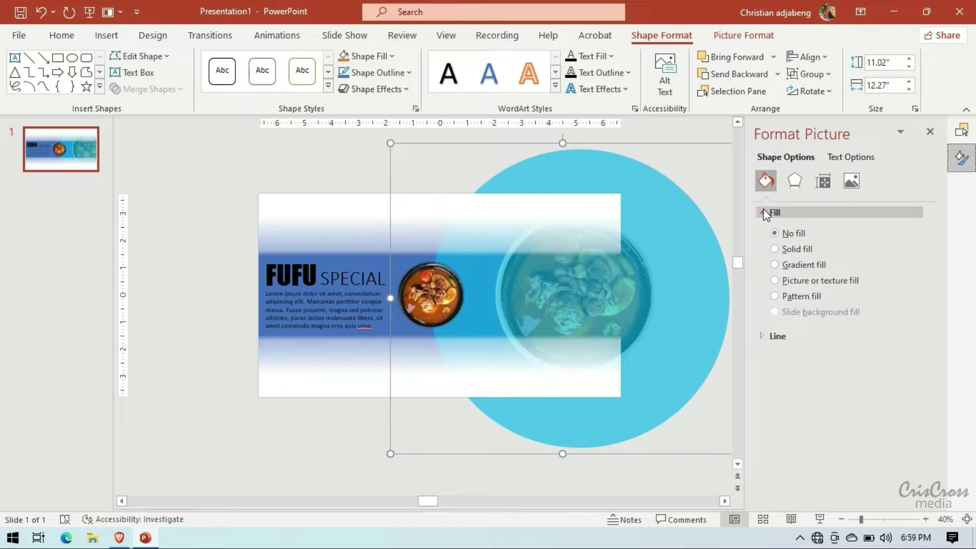
pyautogui.click(823, 181)
pyautogui.click(917, 265)
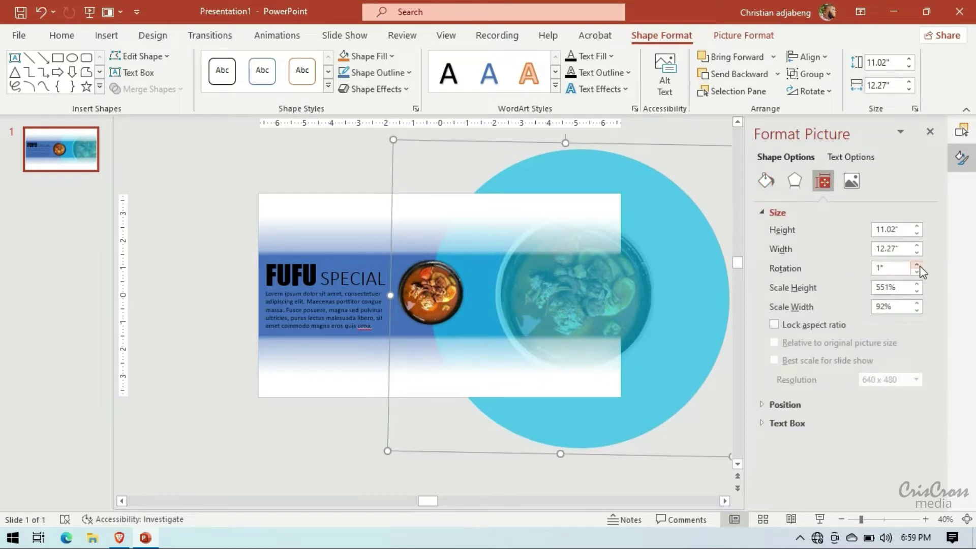
pyautogui.click(917, 265)
pyautogui.click(917, 265)
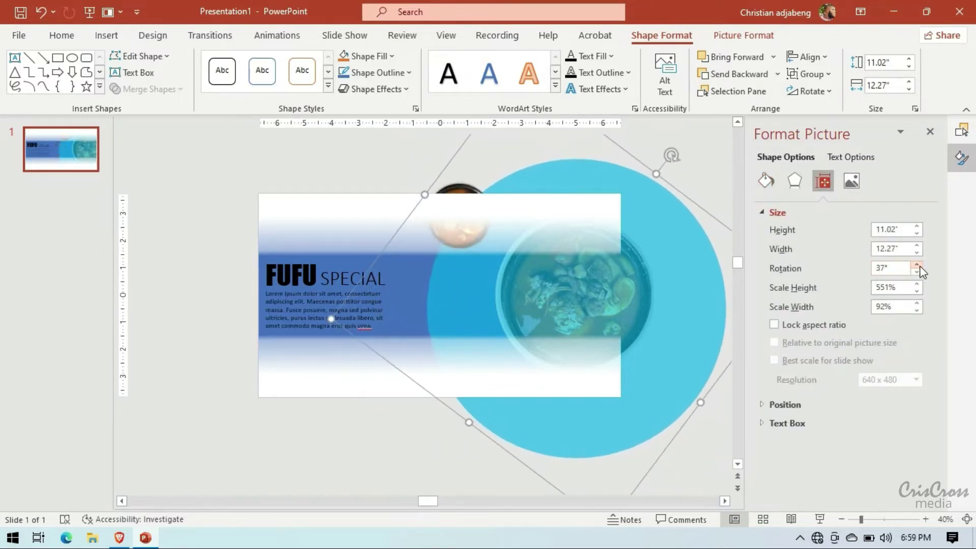
pyautogui.click(918, 265)
pyautogui.click(917, 265)
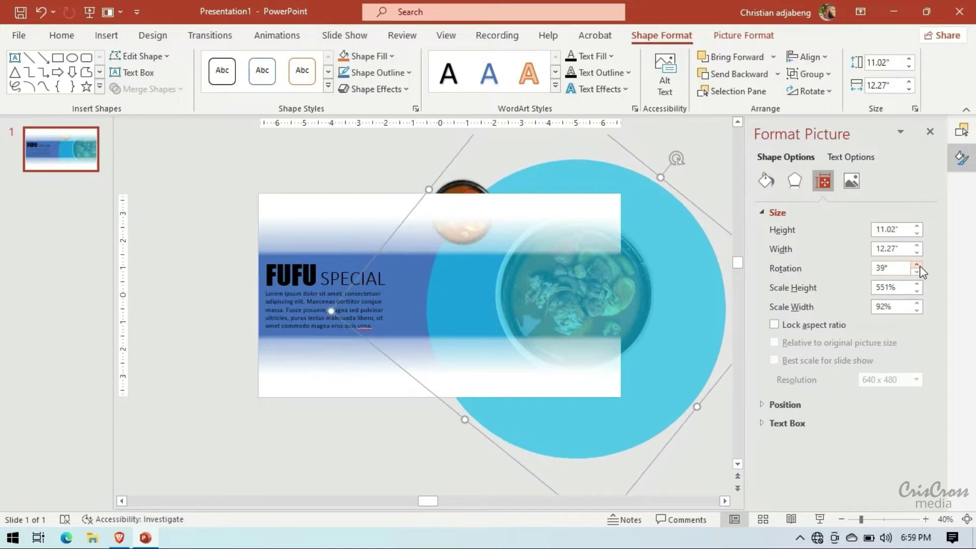
pyautogui.click(918, 265)
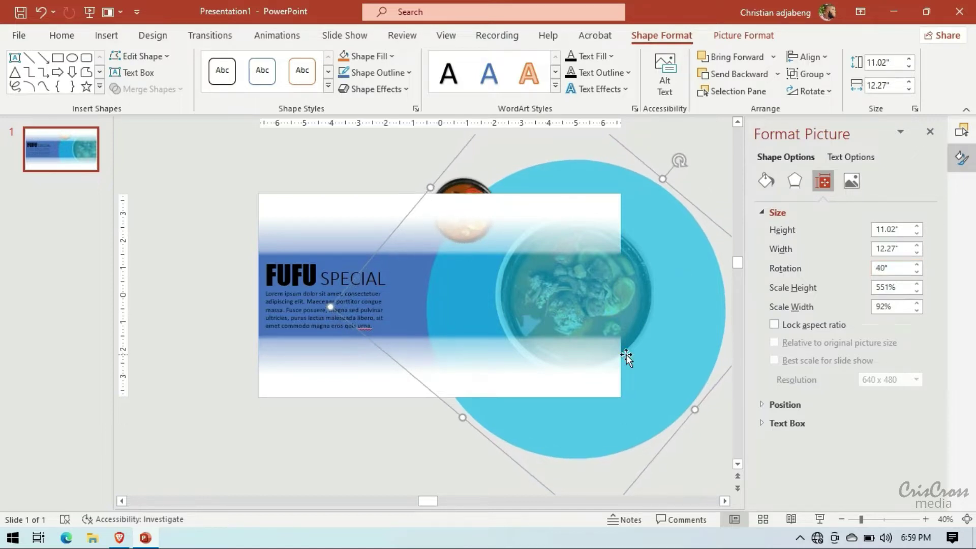
# - Move the small round food picture up to sit just below the slide
pyautogui.scroll(-3, 630, 355)
pyautogui.click(466, 416)
pyautogui.moveTo(466, 417); pyautogui.dragTo(451, 191)
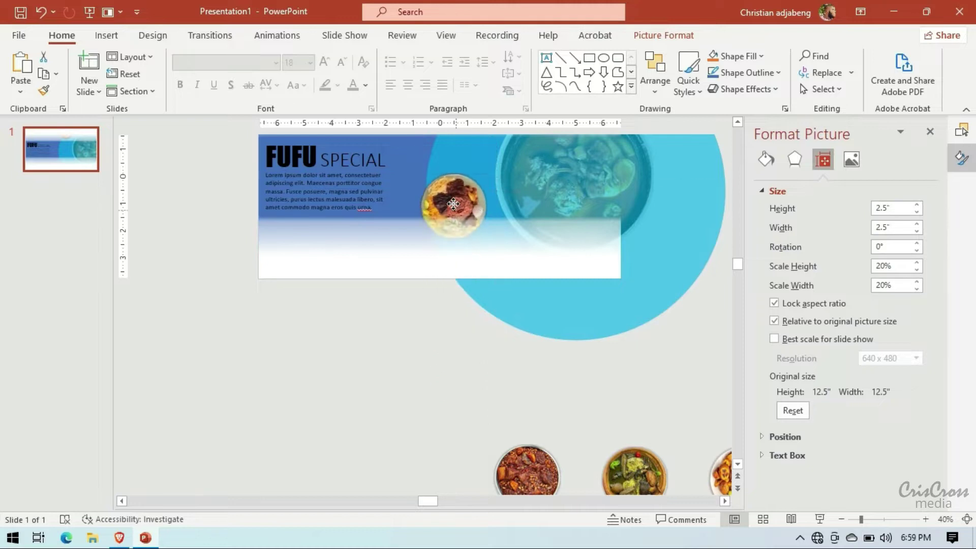
pyautogui.scroll(3, 514, 288)
pyautogui.moveTo(449, 337)
pyautogui.mouseDown()
pyautogui.moveTo(427, 329)
pyautogui.moveTo(369, 468)
pyautogui.mouseUp()
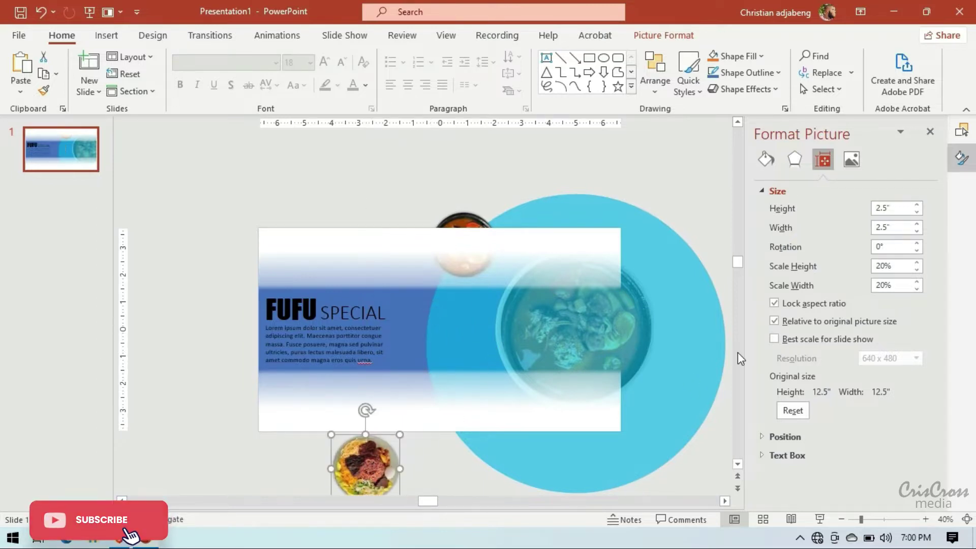
# - Set the blue circle group's rotation back to 0°
pyautogui.click(692, 353)
pyautogui.click(916, 271)
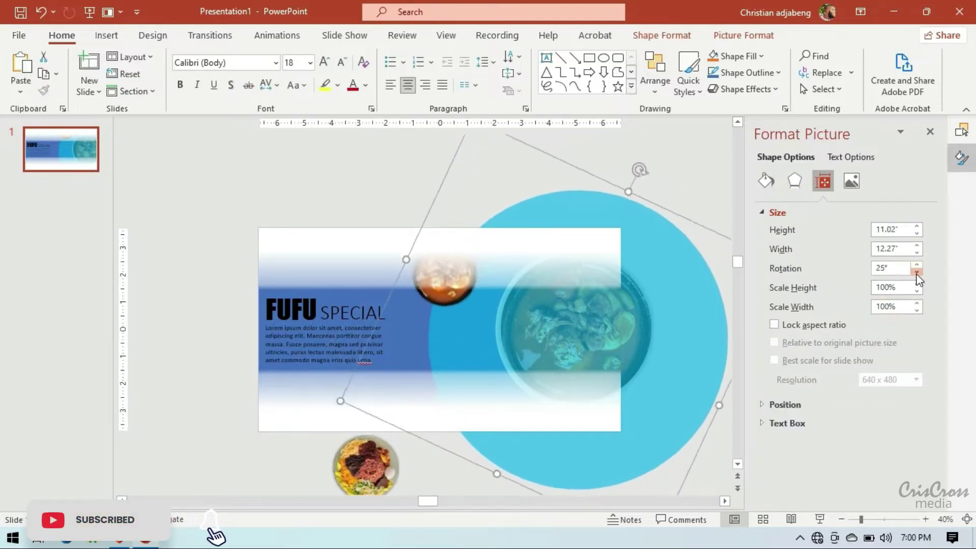
pyautogui.click(916, 272)
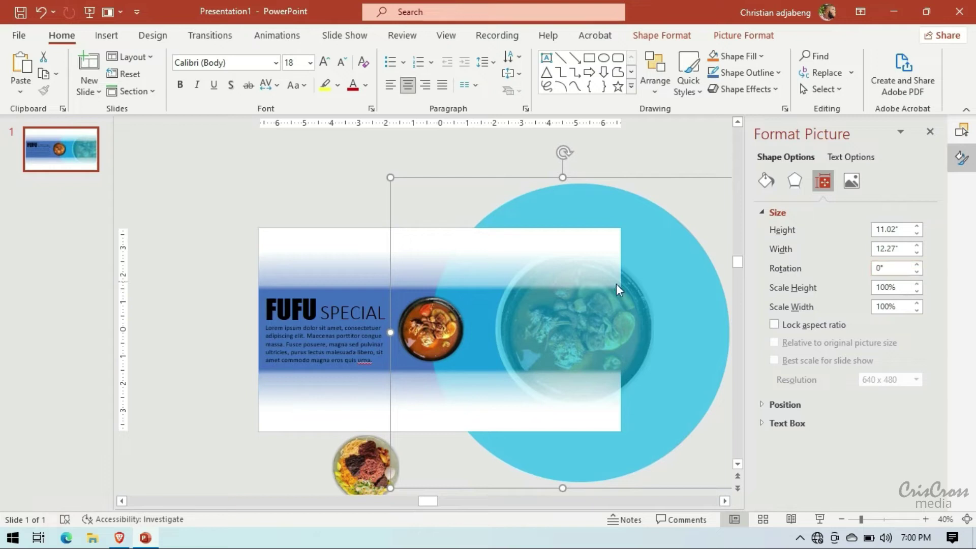
# - Zoom to 100% and draw an oval over the round dish picture
pyautogui.click(107, 37)
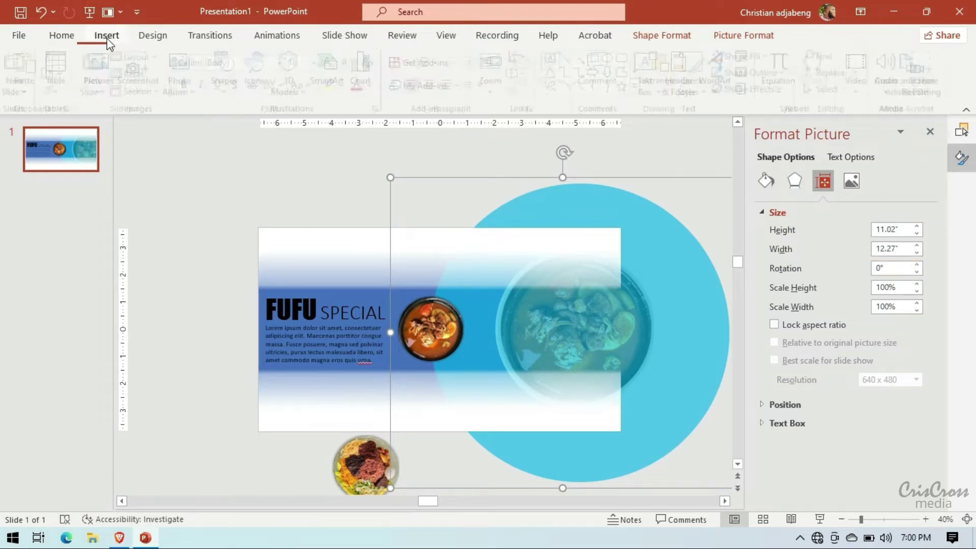
pyautogui.click(230, 93)
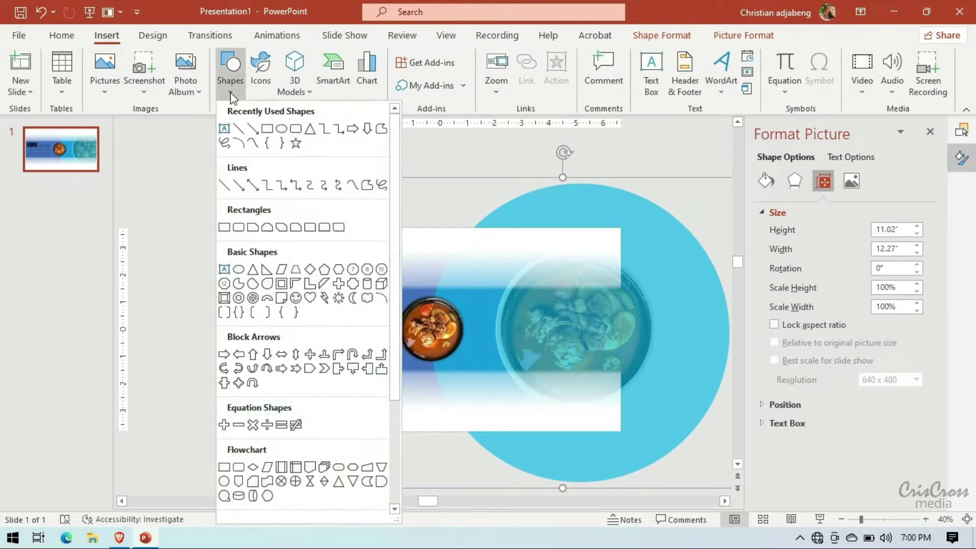
pyautogui.click(279, 131)
pyautogui.click(926, 518)
pyautogui.click(926, 518)
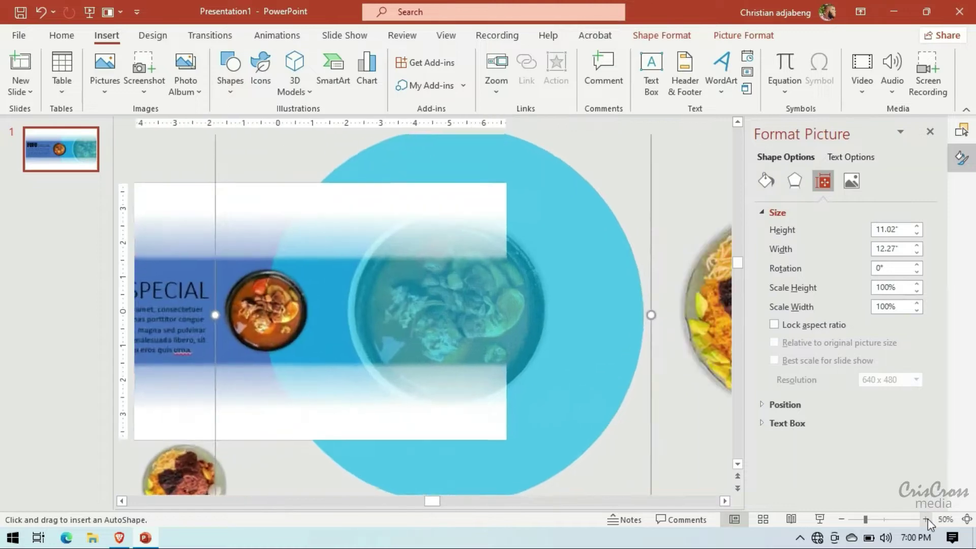
pyautogui.click(925, 518)
pyautogui.click(926, 518)
pyautogui.click(925, 518)
pyautogui.click(926, 519)
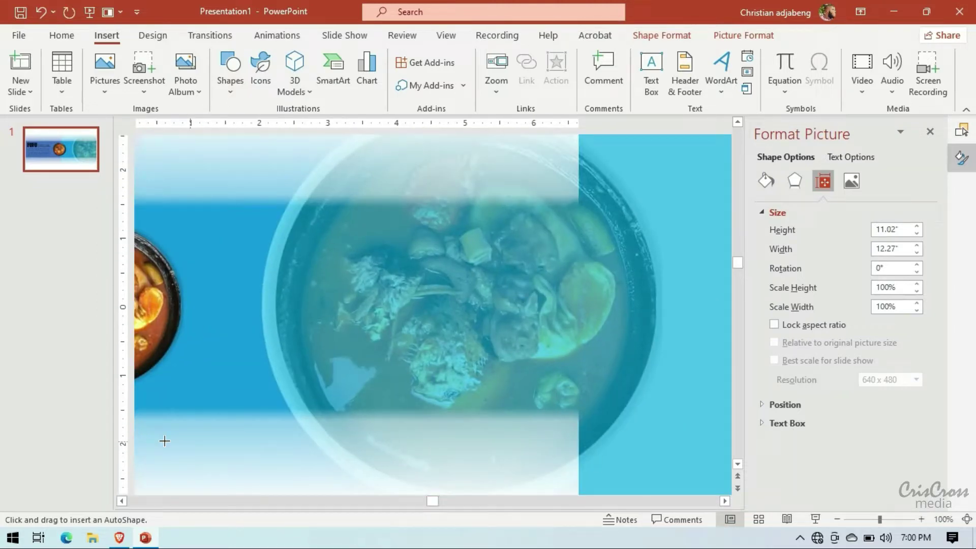
pyautogui.click(121, 501)
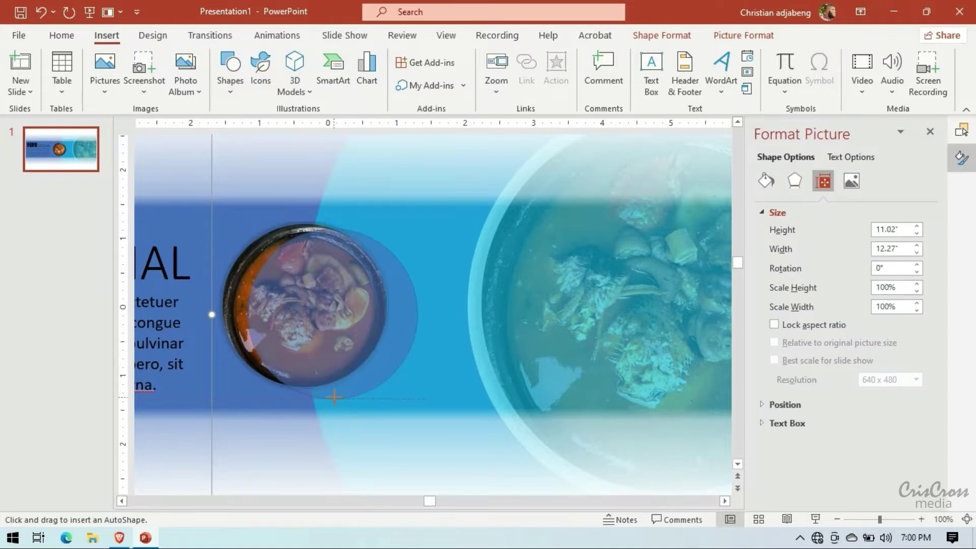
pyautogui.moveTo(261, 248); pyautogui.dragTo(390, 391)
# - Give the circle no outline, red fill at 24% transparency, and centre it over the dish
pyautogui.click(307, 345)
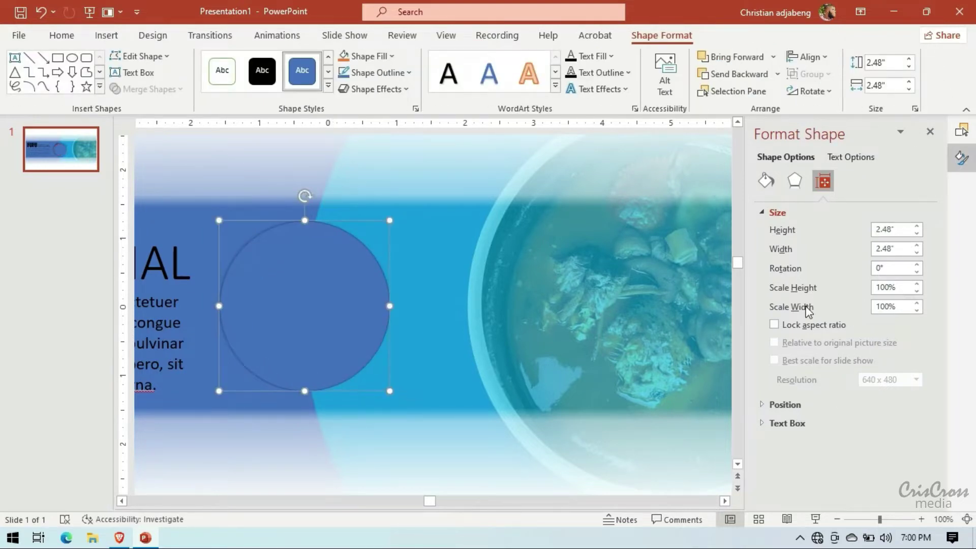
pyautogui.click(766, 180)
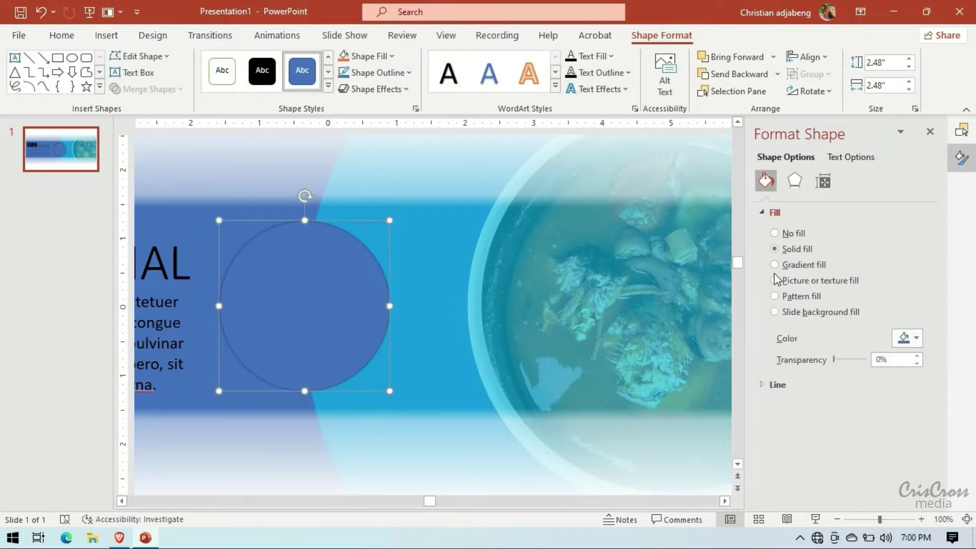
pyautogui.click(773, 385)
pyautogui.click(774, 405)
pyautogui.click(762, 384)
pyautogui.moveTo(833, 360); pyautogui.dragTo(846, 359)
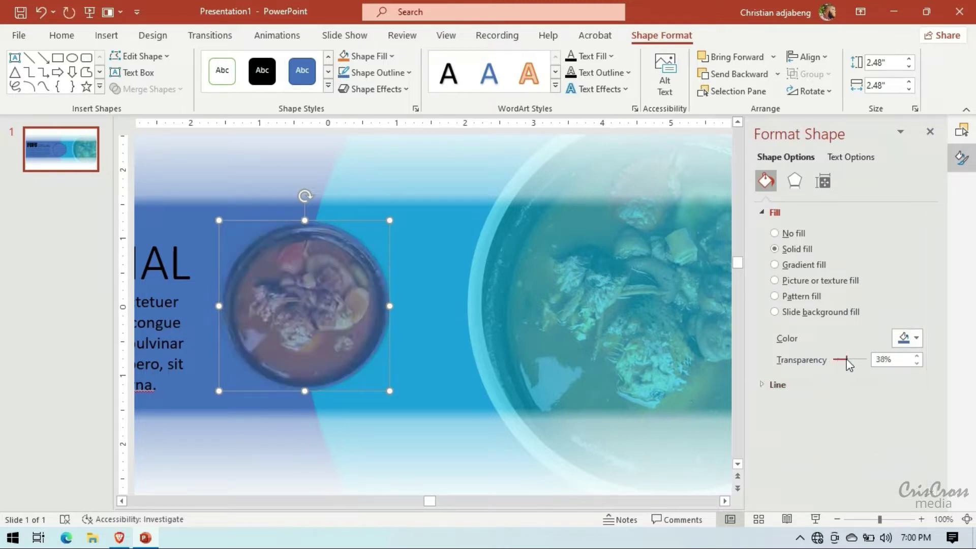
pyautogui.click(907, 338)
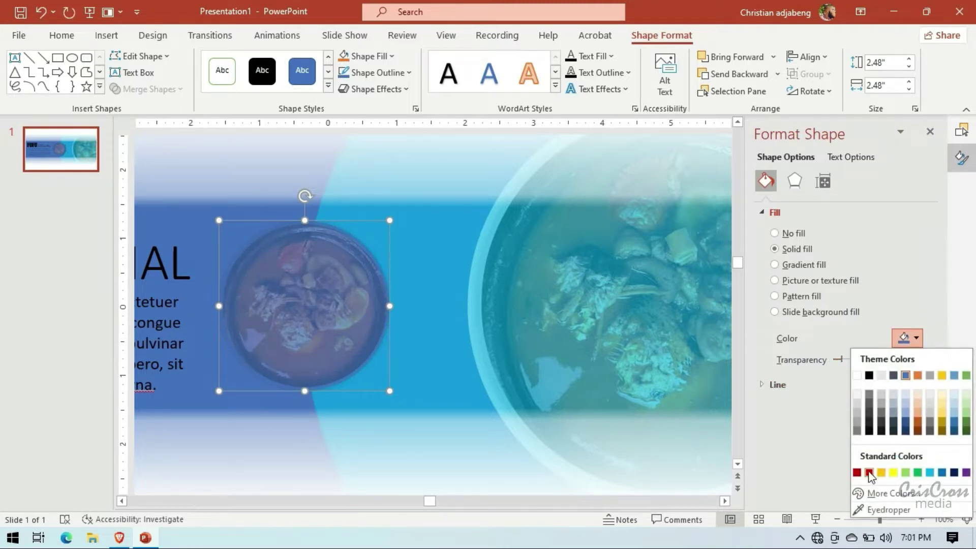
pyautogui.click(869, 472)
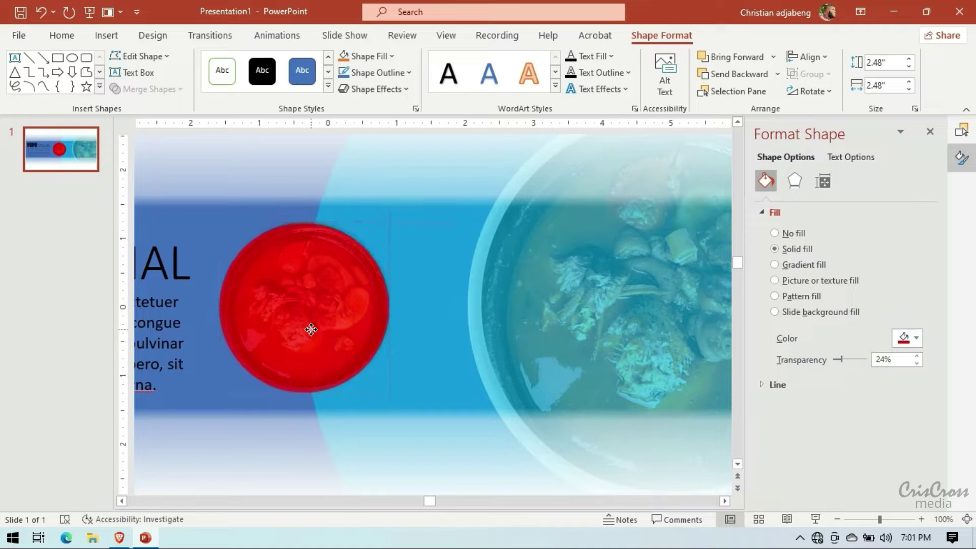
pyautogui.moveTo(311, 329); pyautogui.dragTo(315, 331)
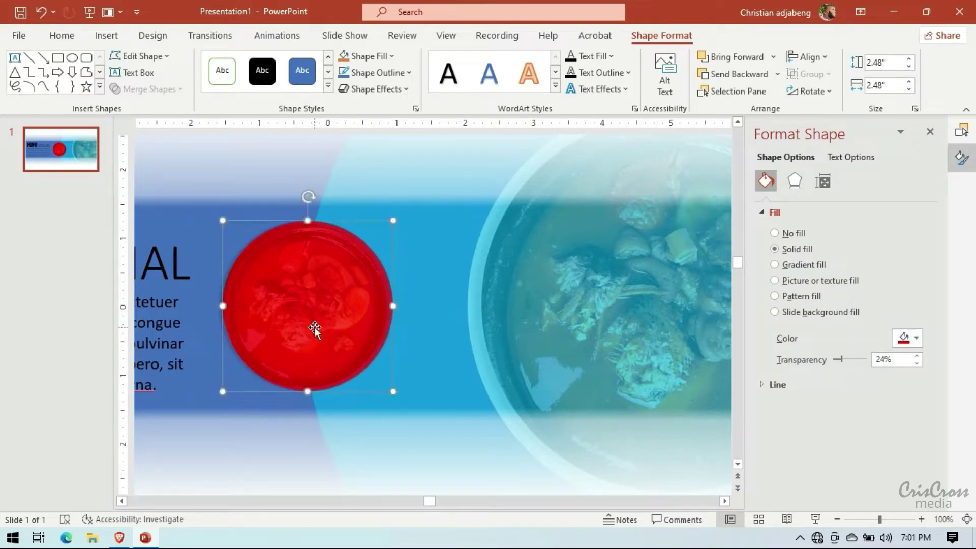
# - Rotate the large picture around the blue circle to 40° and drag a dish photo beside the red circle
pyautogui.click(457, 298)
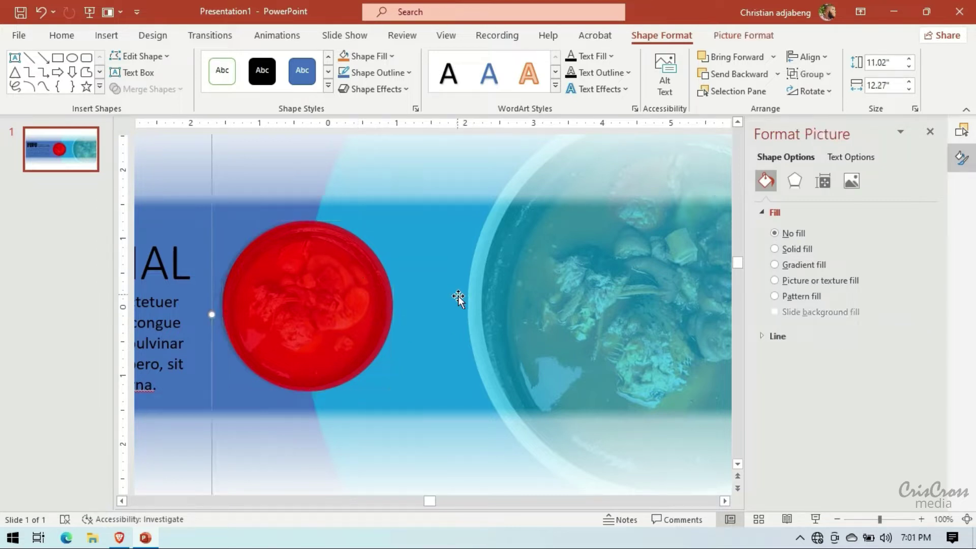
pyautogui.click(837, 518)
pyautogui.click(836, 519)
pyautogui.click(837, 519)
pyautogui.click(837, 518)
pyautogui.click(837, 519)
pyautogui.click(836, 519)
pyautogui.click(837, 518)
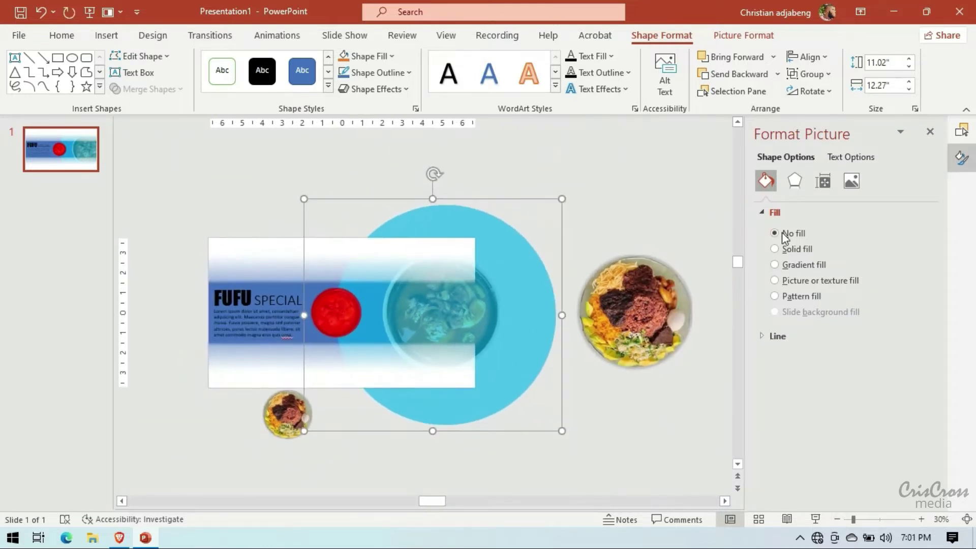
pyautogui.click(822, 181)
pyautogui.click(917, 266)
pyautogui.click(916, 265)
pyautogui.click(917, 266)
pyautogui.click(917, 265)
pyautogui.click(916, 265)
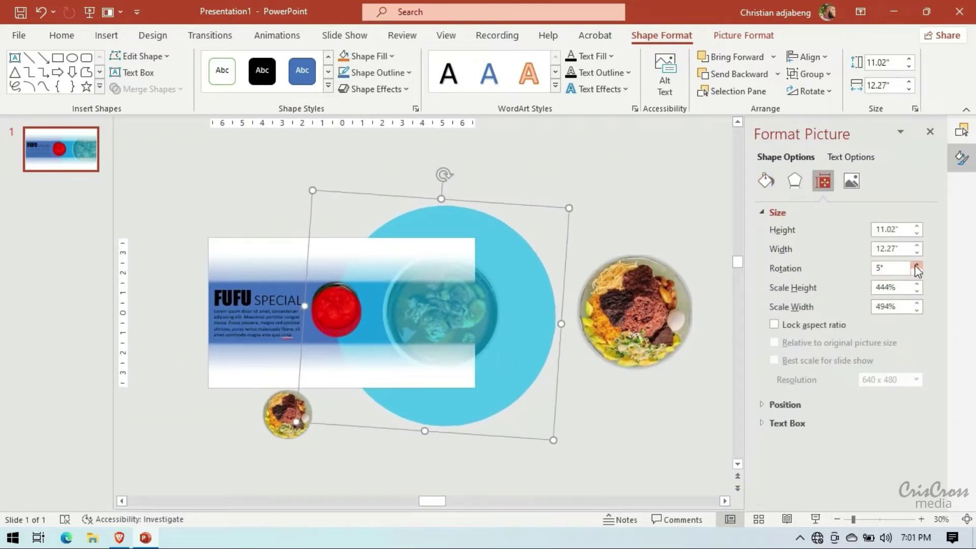
pyautogui.click(916, 265)
pyautogui.click(916, 265)
pyautogui.click(916, 265)
pyautogui.click(916, 265)
pyautogui.click(916, 266)
pyautogui.click(917, 266)
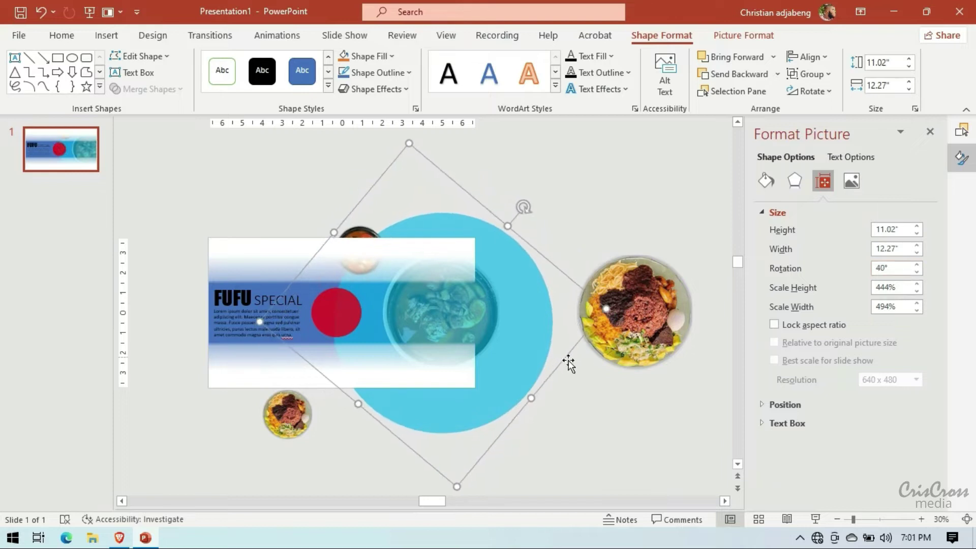
pyautogui.moveTo(287, 414); pyautogui.dragTo(333, 347)
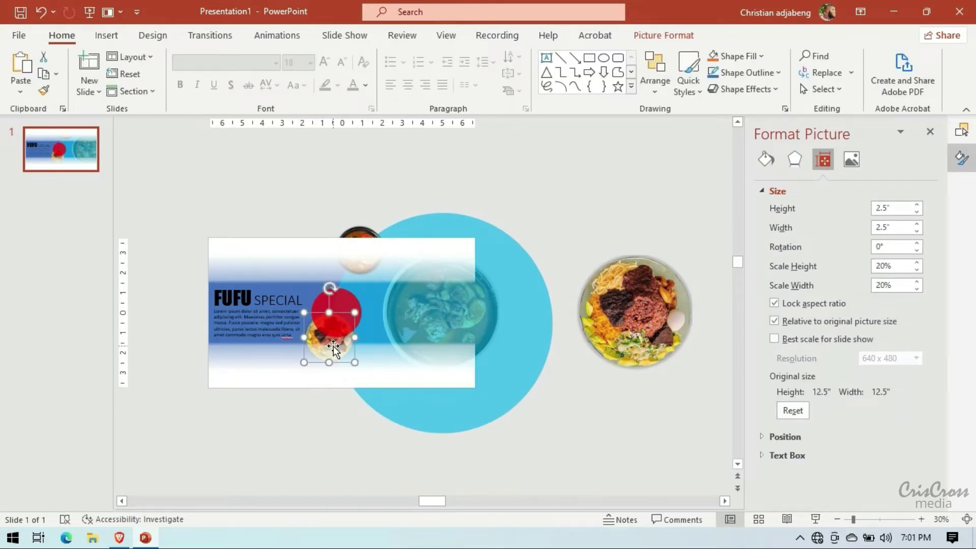
# - Undo the drag and nudge the dish photo until it's centred behind the red circle
pyautogui.hotkey('ctrl', 'z')
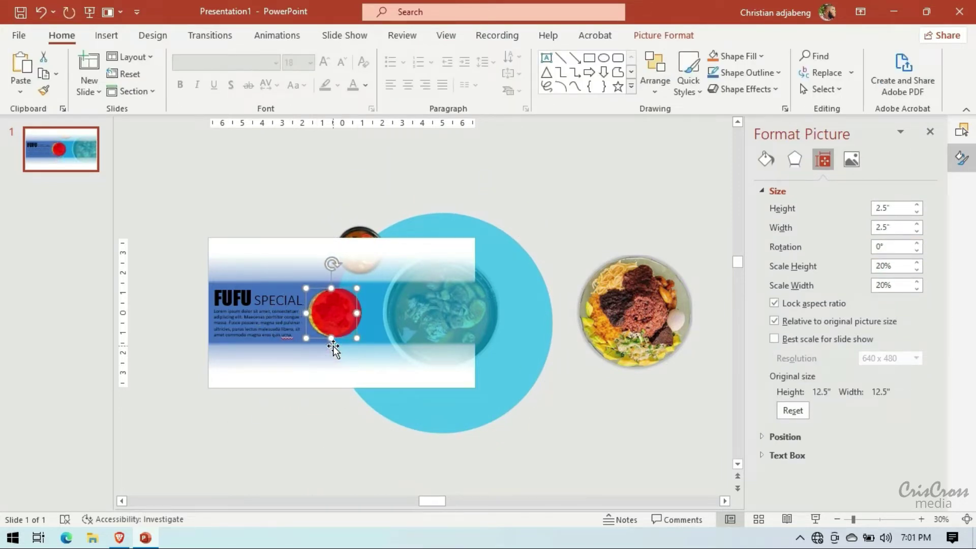
pyautogui.hotkey('ctrl', 'z')
pyautogui.press('Left')
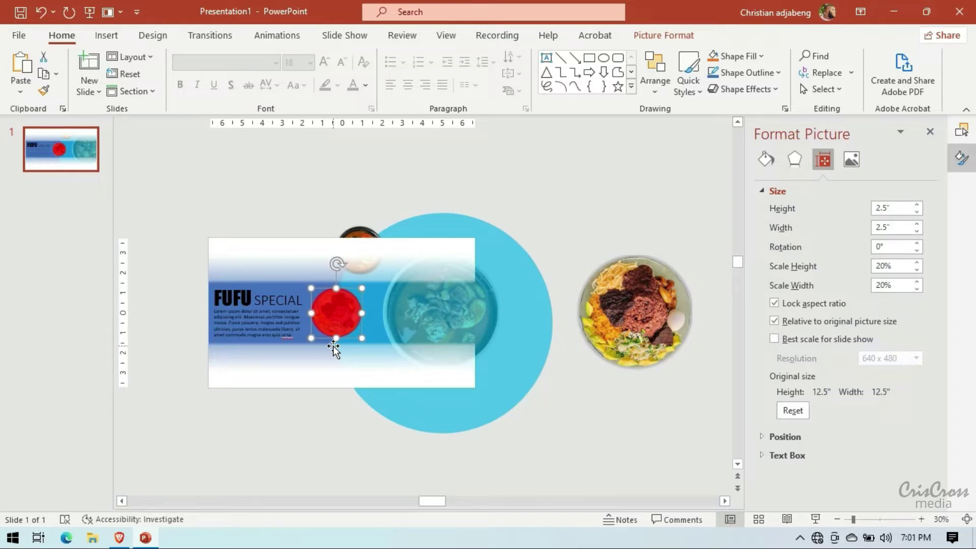
# - Zoom in on the red circle to check the dish photo's alignment, then return to the full slide
pyautogui.click(921, 519)
pyautogui.click(921, 518)
pyautogui.click(920, 519)
pyautogui.click(921, 519)
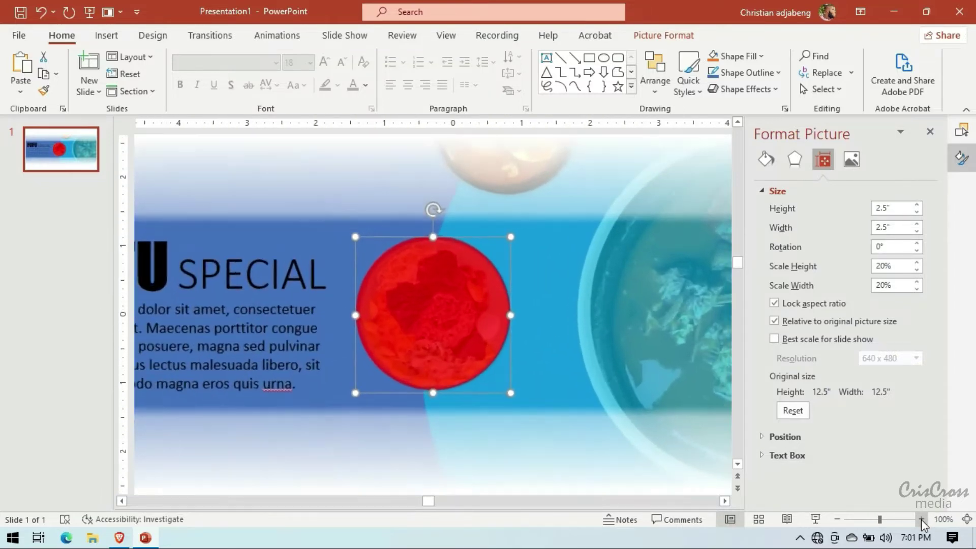
pyautogui.click(921, 519)
pyautogui.click(921, 520)
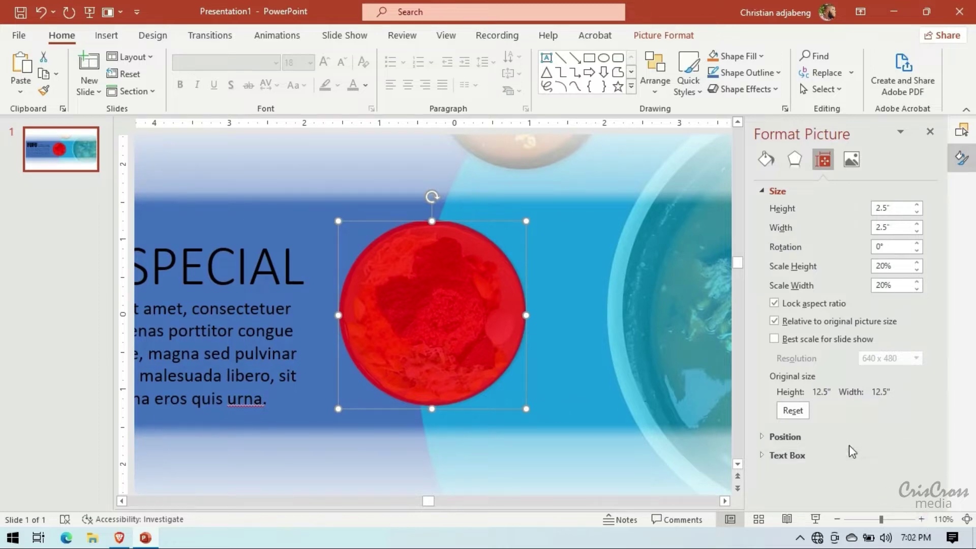
pyautogui.click(838, 519)
pyautogui.click(838, 520)
pyautogui.click(839, 519)
pyautogui.click(839, 519)
pyautogui.click(839, 520)
pyautogui.click(838, 520)
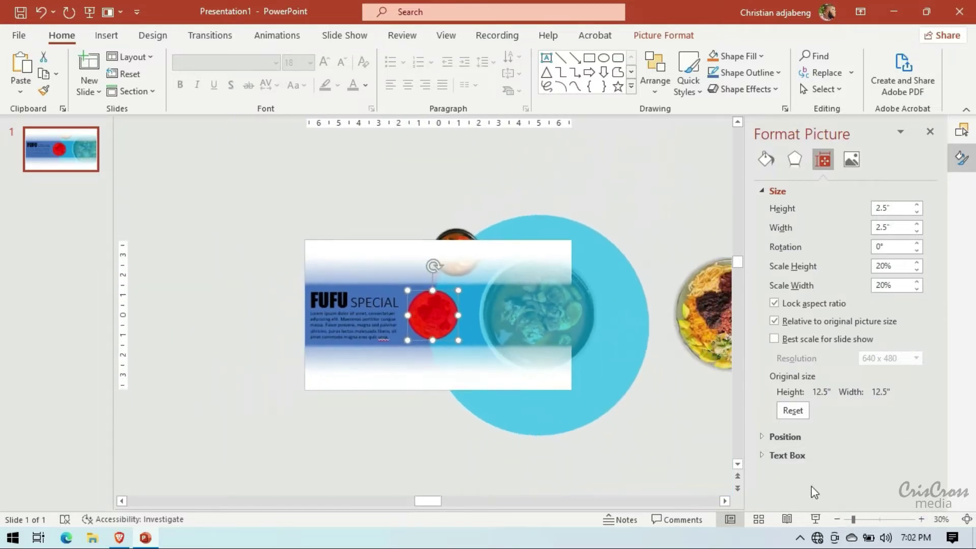
pyautogui.click(638, 298)
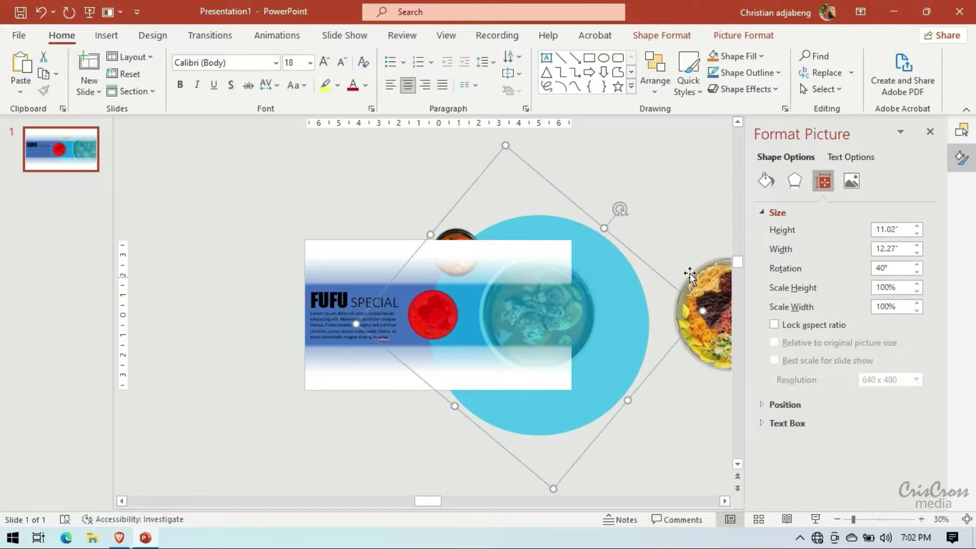
# - Ungroup the rotated picture into separate pieces and bring up the Selection Pane
pyautogui.rightClick(618, 267)
pyautogui.moveTo(657, 344)
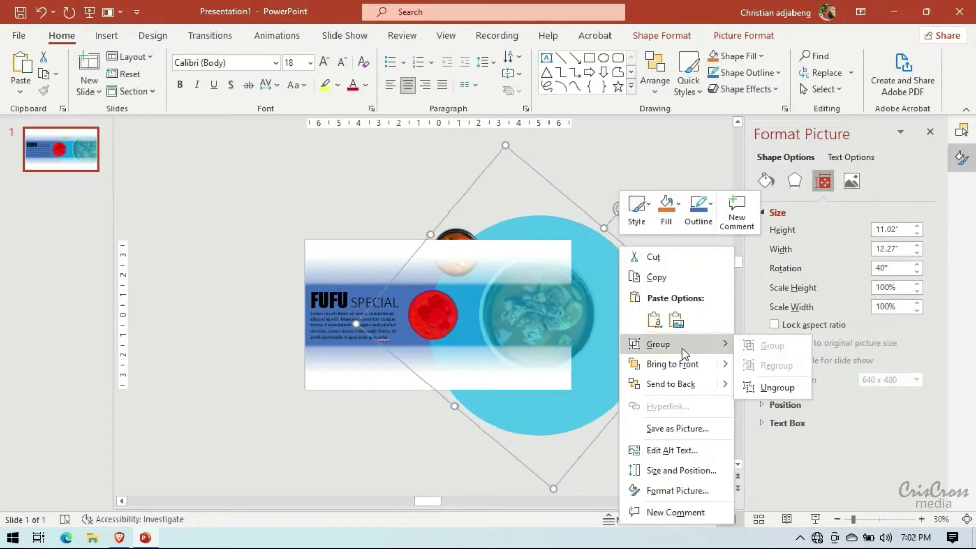
pyautogui.click(762, 387)
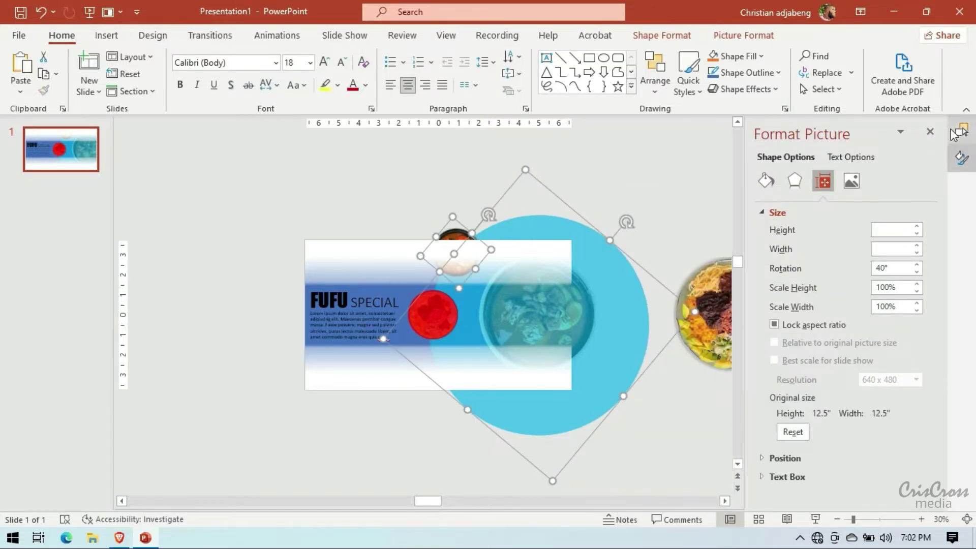
pyautogui.click(960, 130)
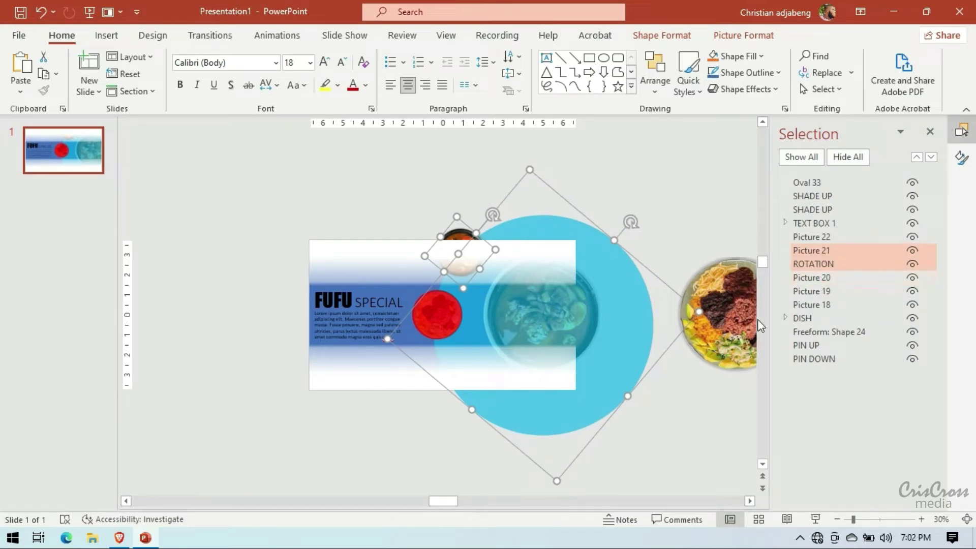
pyautogui.click(681, 436)
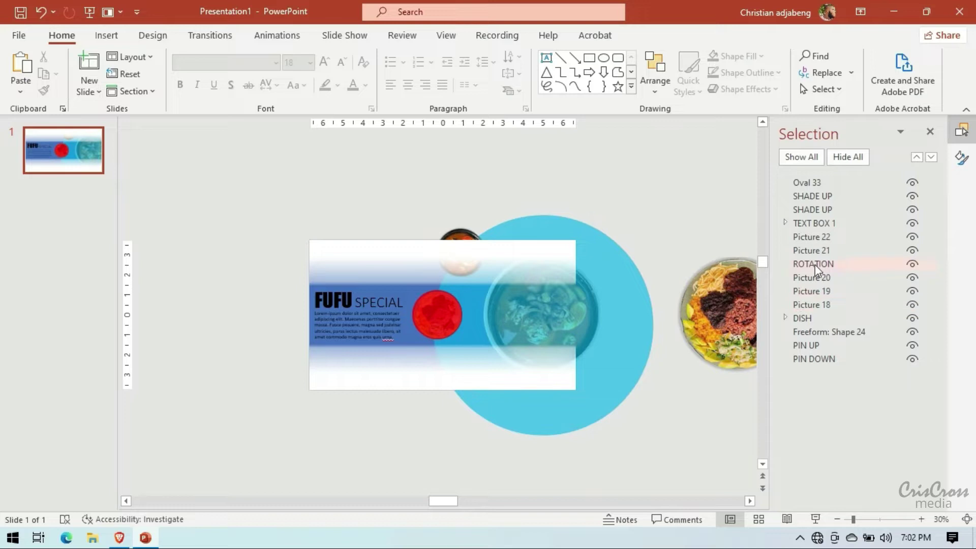
# - Group Picture 22, Picture 21 and ROTATION together as Group 34
pyautogui.click(815, 237)
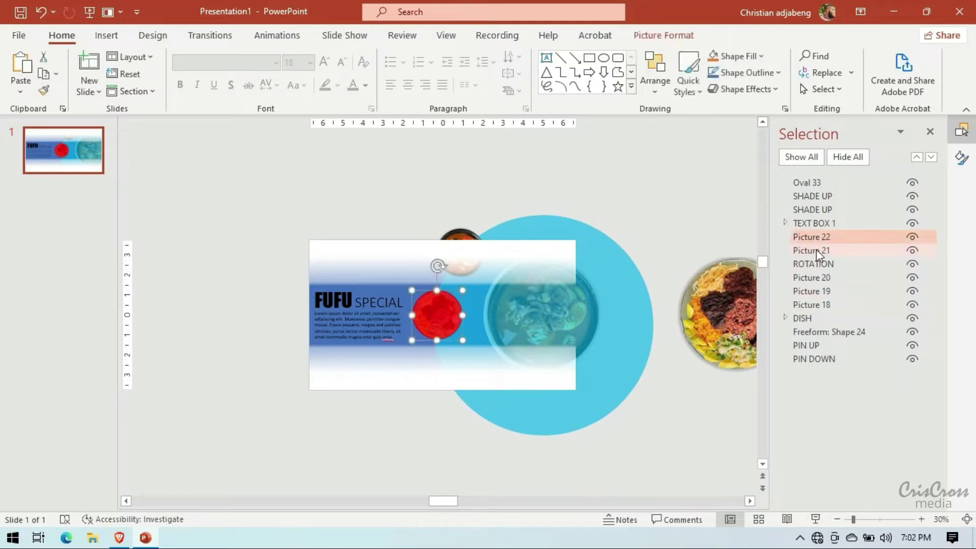
pyautogui.click(815, 250)
pyautogui.click(815, 237)
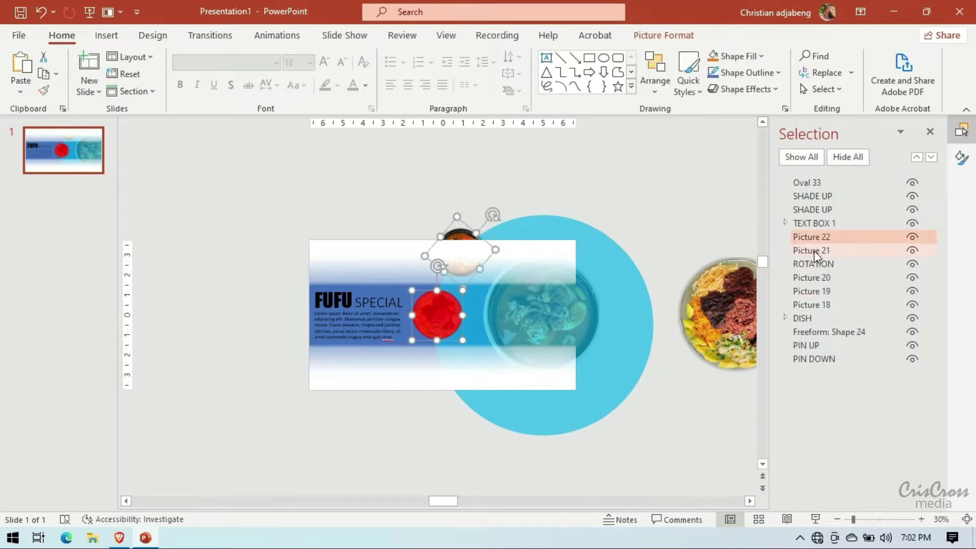
pyautogui.keyDown('ctrl'); pyautogui.click(813, 251); pyautogui.keyUp('ctrl')
pyautogui.keyDown('ctrl'); pyautogui.click(813, 264); pyautogui.keyUp('ctrl')
pyautogui.rightClick(588, 217)
pyautogui.moveTo(629, 316)
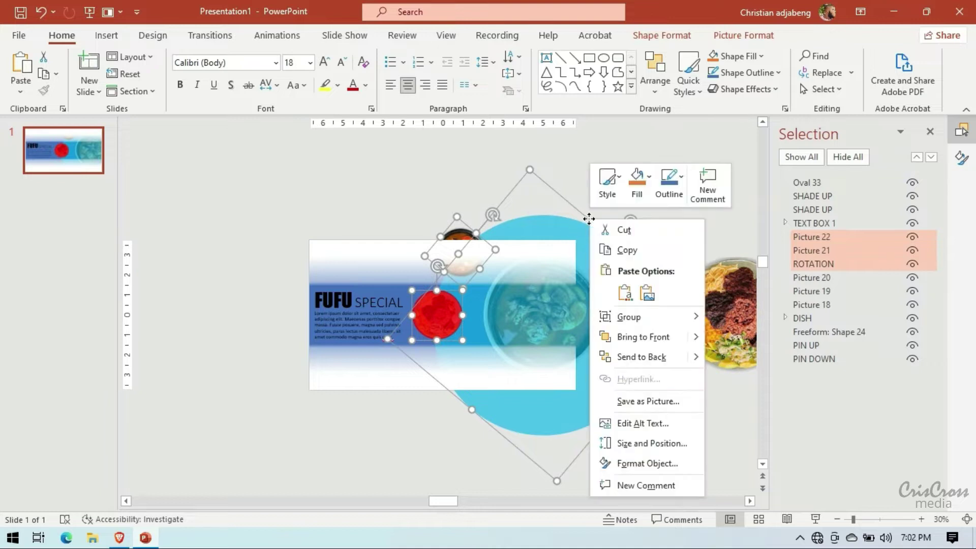
pyautogui.click(716, 319)
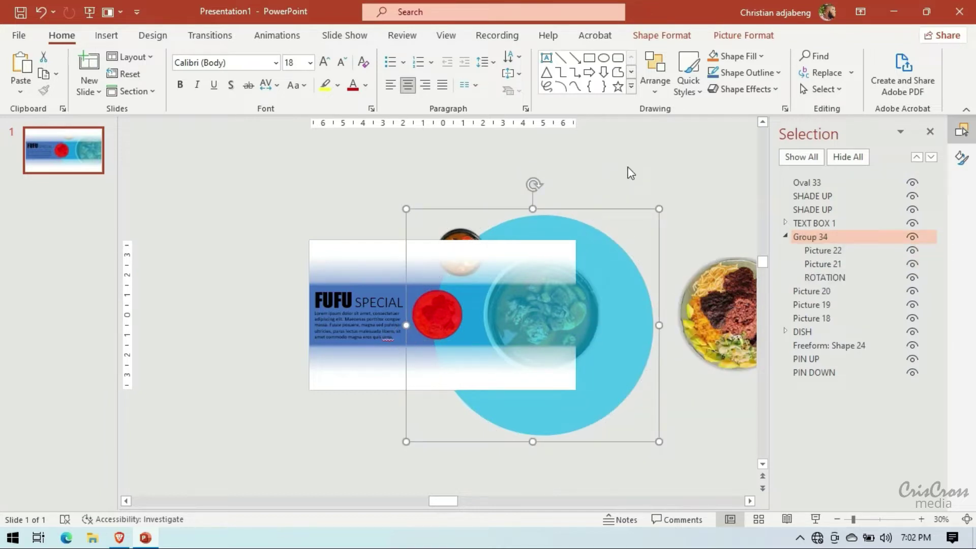
# - Drag Pictures 18, 20 and 19 to the lower left below the banner
pyautogui.scroll(-2, 701, 458)
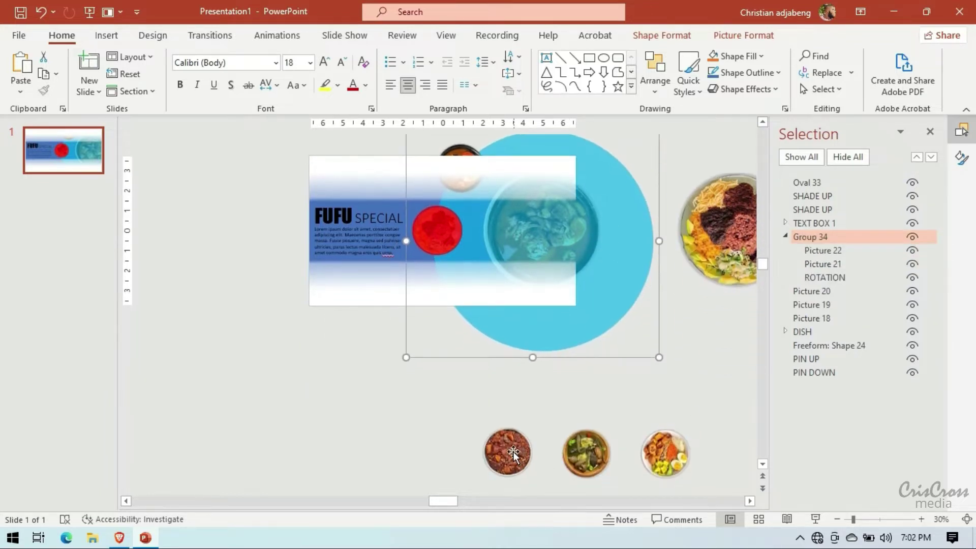
pyautogui.moveTo(506, 453); pyautogui.dragTo(378, 352)
pyautogui.moveTo(586, 453); pyautogui.dragTo(414, 420)
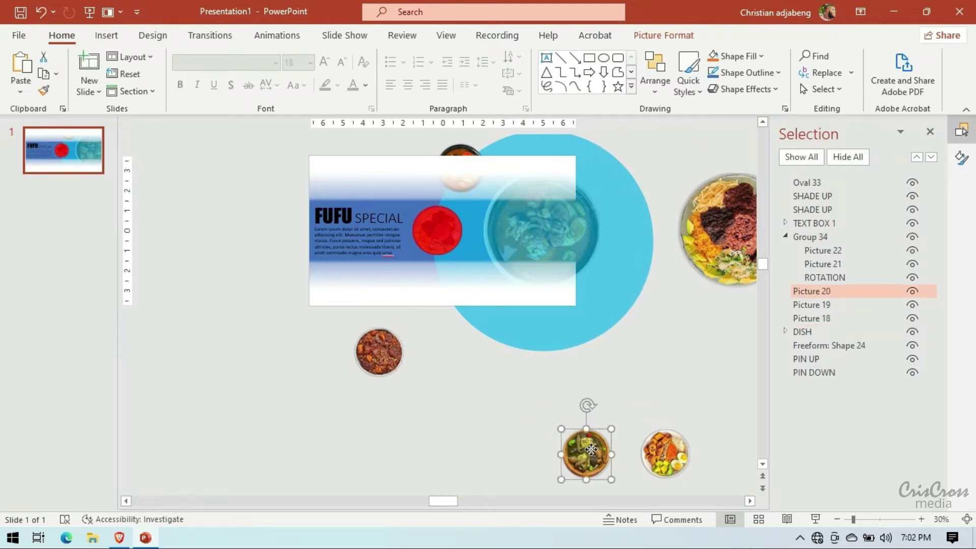
pyautogui.moveTo(674, 467); pyautogui.dragTo(318, 391)
pyautogui.scroll(3, 609, 344)
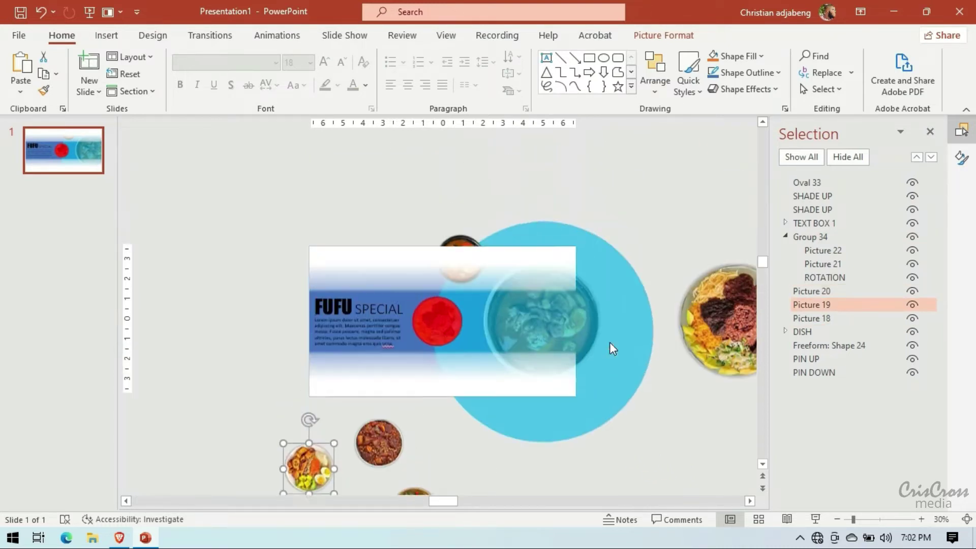
# - Select Group 34 and show its Size & Properties settings
pyautogui.click(627, 328)
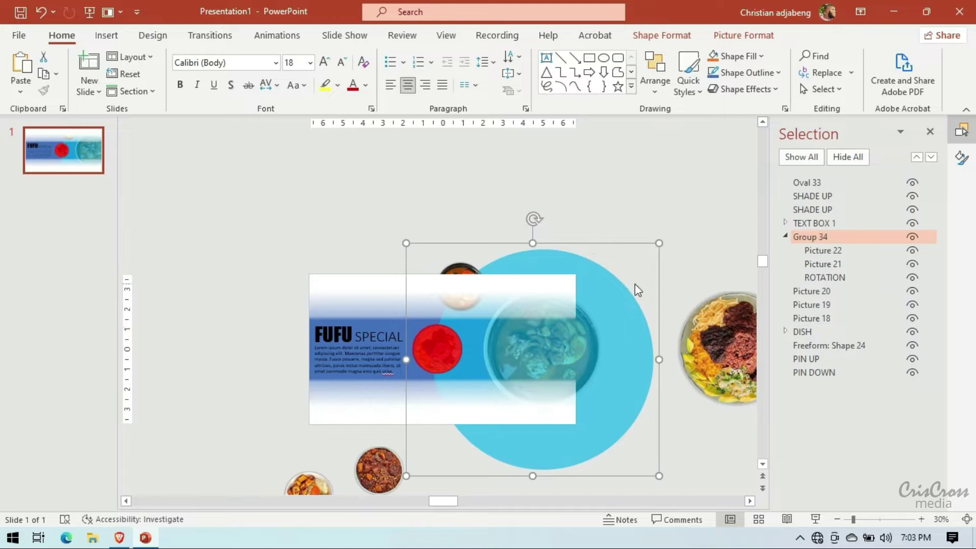
pyautogui.click(785, 236)
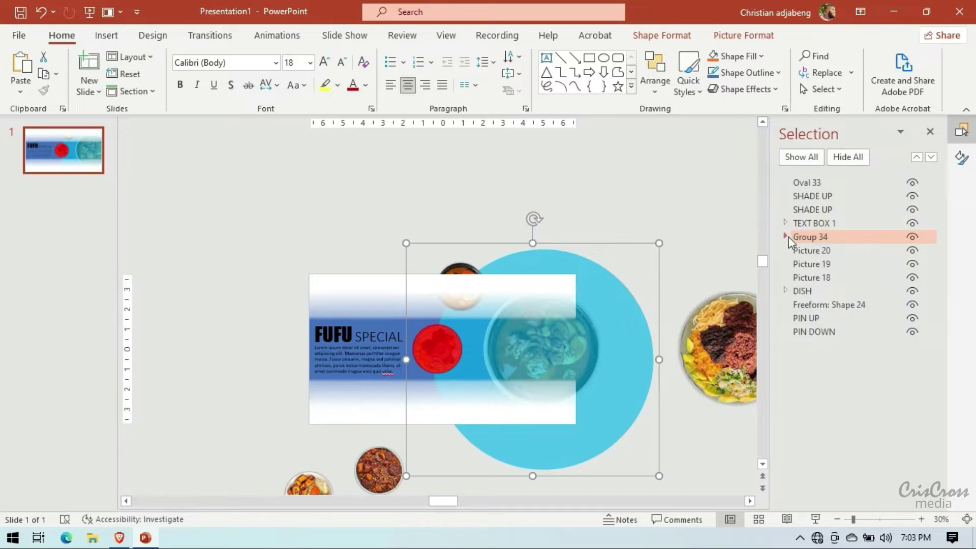
pyautogui.click(961, 158)
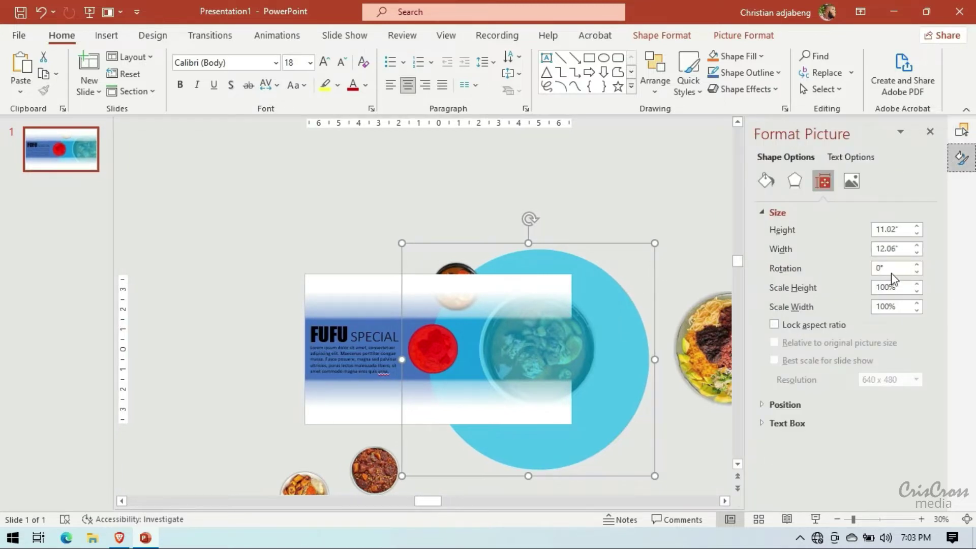
# - Spin the group's rotation through 39–43°, then back counter-clockwise to about -40°
pyautogui.click(916, 265)
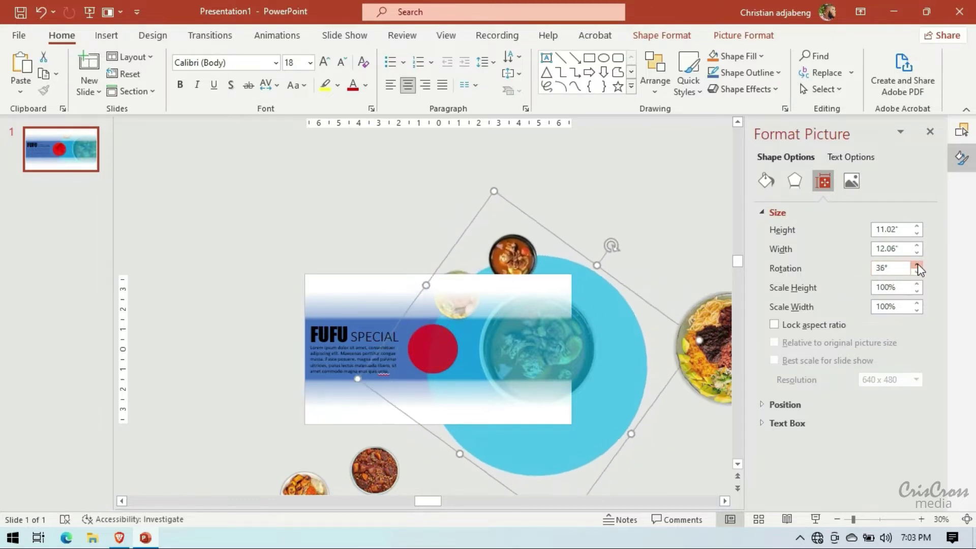
pyautogui.click(917, 264)
pyautogui.click(917, 265)
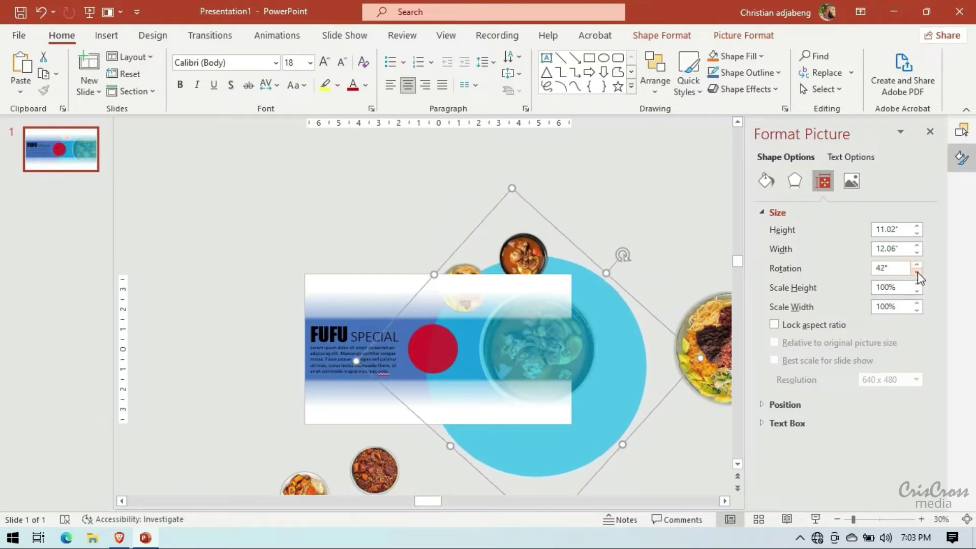
pyautogui.click(916, 272)
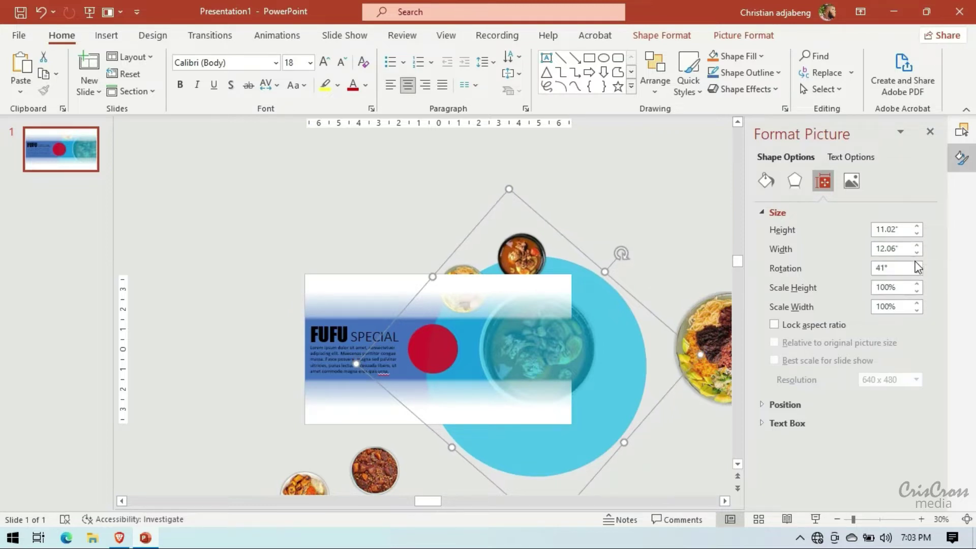
pyautogui.click(917, 264)
pyautogui.click(917, 265)
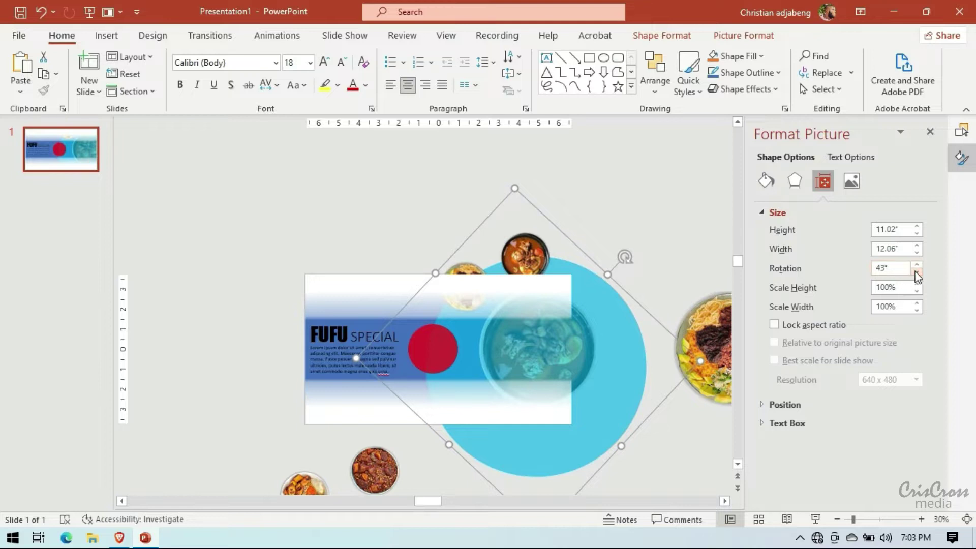
pyautogui.click(917, 276)
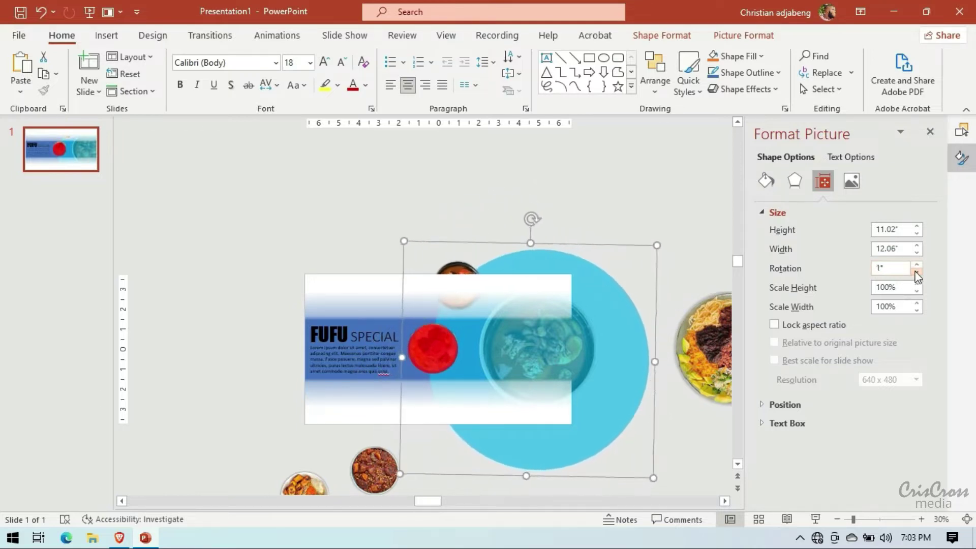
pyautogui.click(917, 276)
pyautogui.click(916, 276)
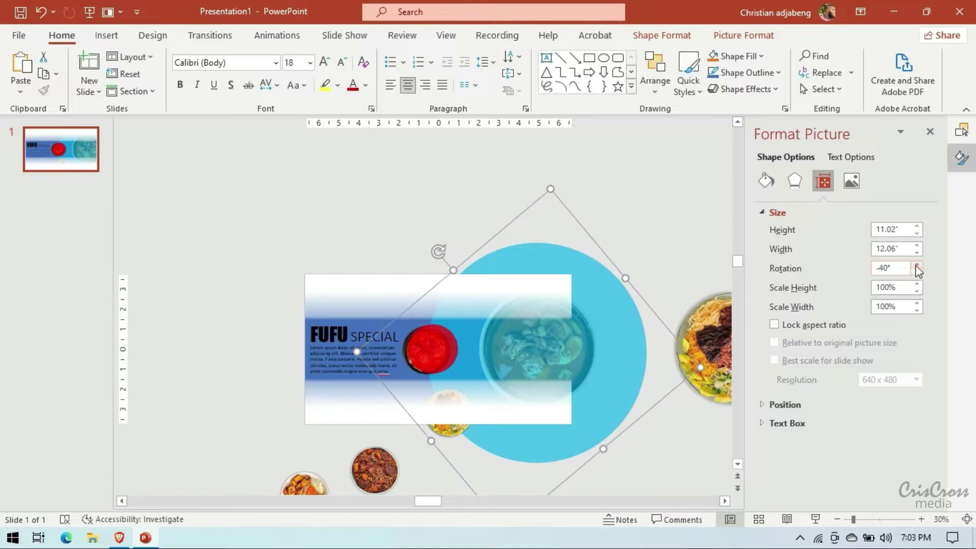
pyautogui.click(916, 265)
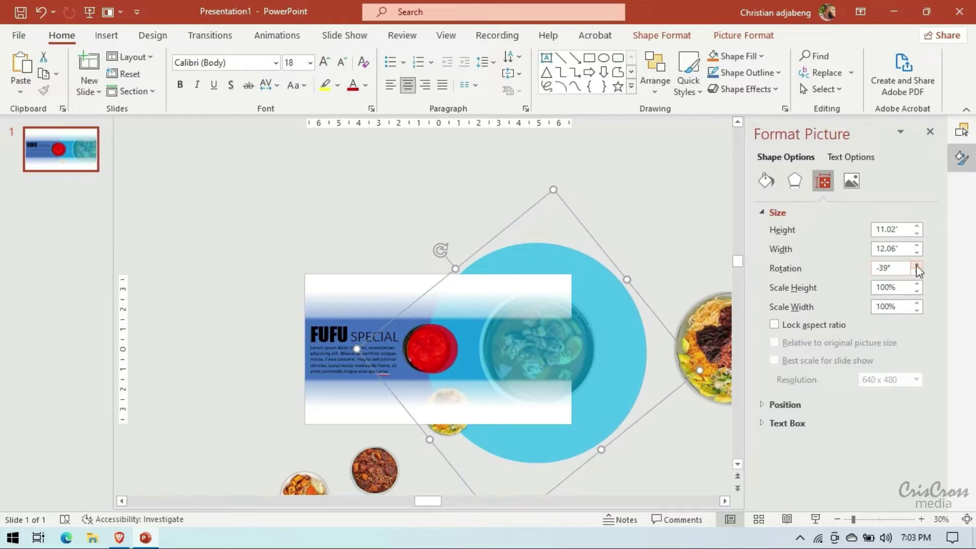
pyautogui.click(916, 275)
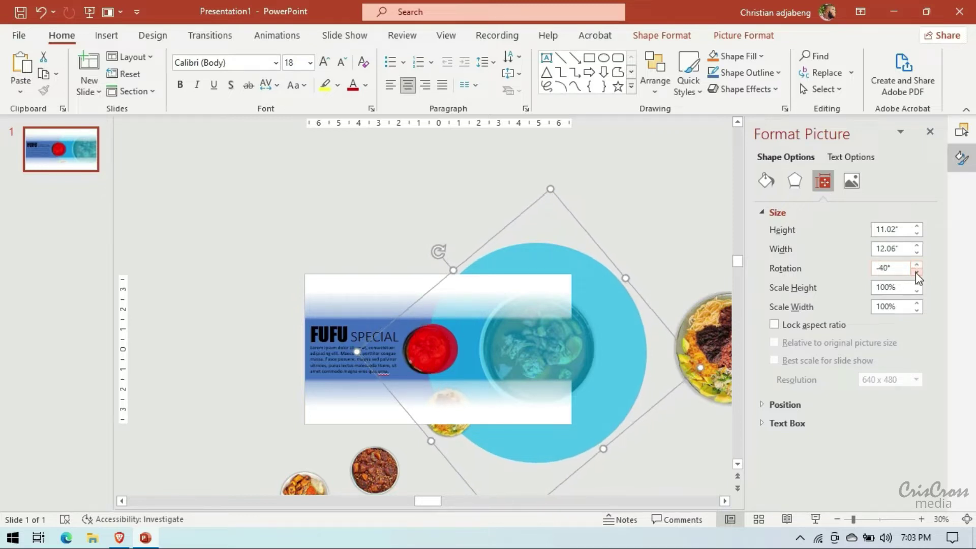
pyautogui.click(916, 265)
pyautogui.click(916, 275)
# - Nudge the red circle slightly left and down with the arrow keys
pyautogui.click(443, 349)
pyautogui.press('Left')
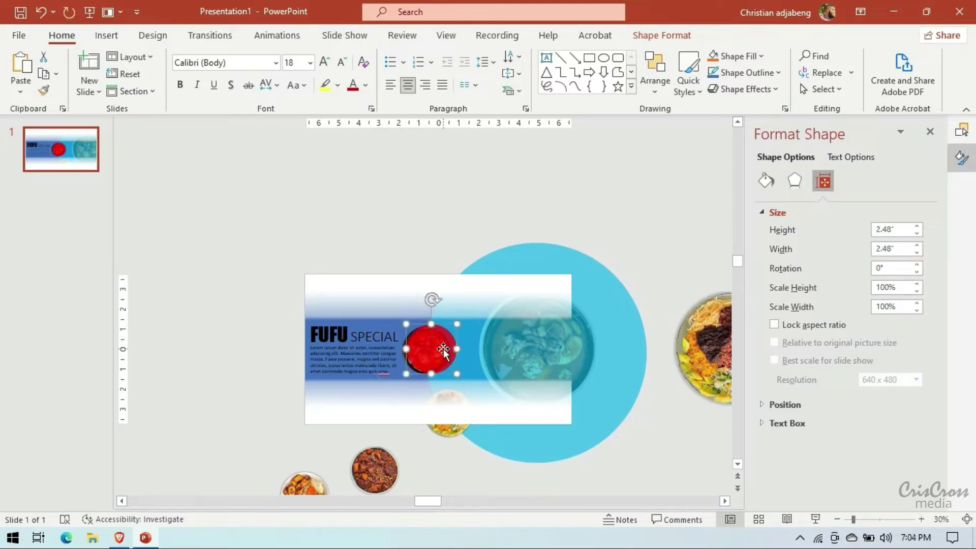
pyautogui.press('Left')
pyautogui.press('Left')
pyautogui.press('Down')
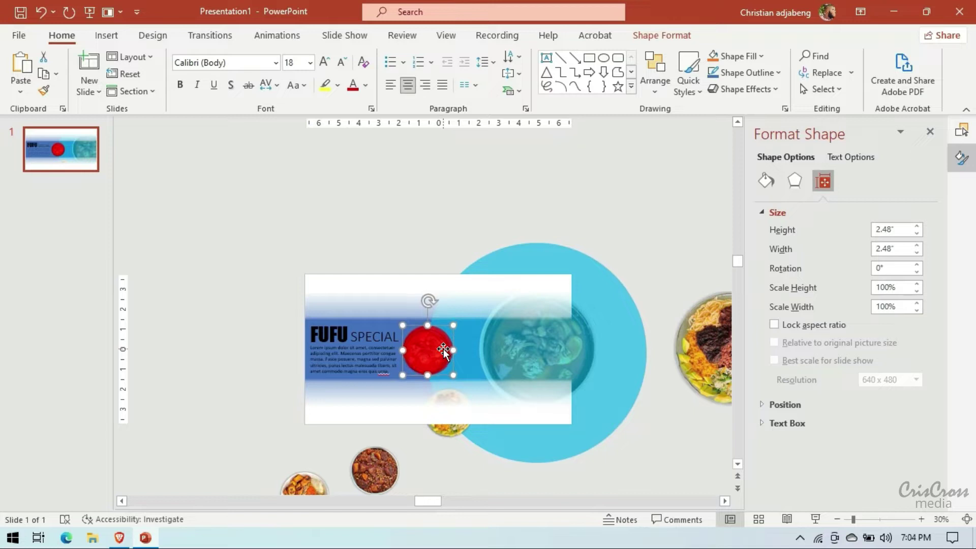
pyautogui.press('Left')
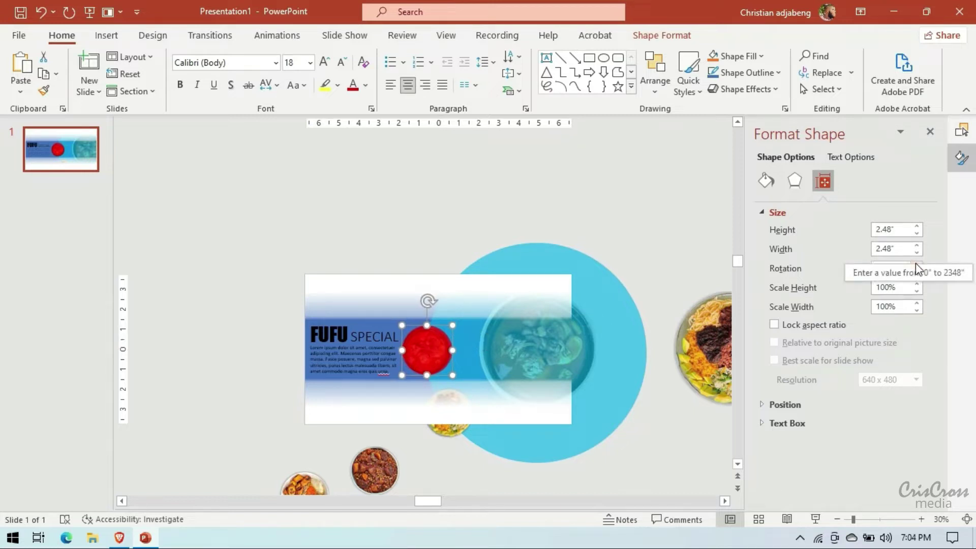
pyautogui.click(618, 268)
# - Set the tilted picture around the blue circle back to 0° rotation
pyautogui.click(614, 271)
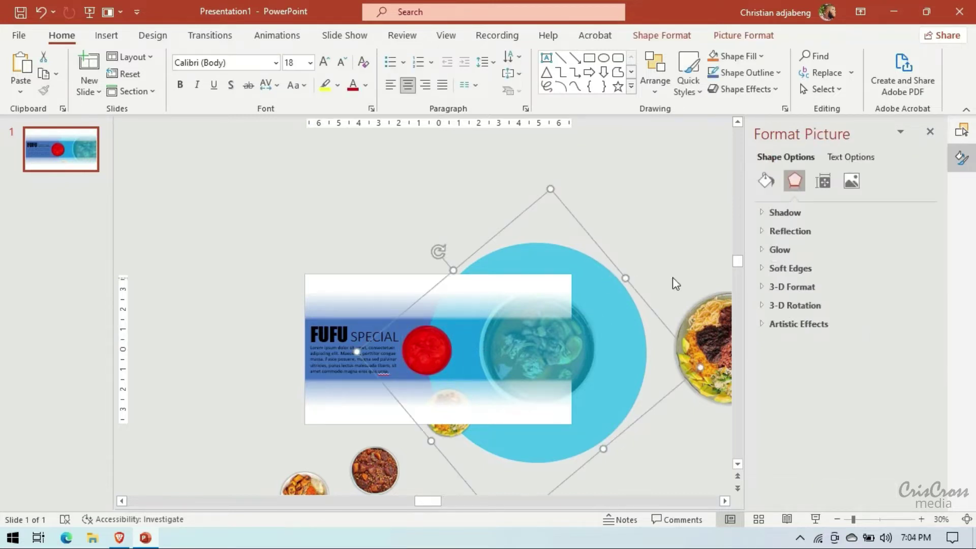
pyautogui.click(823, 181)
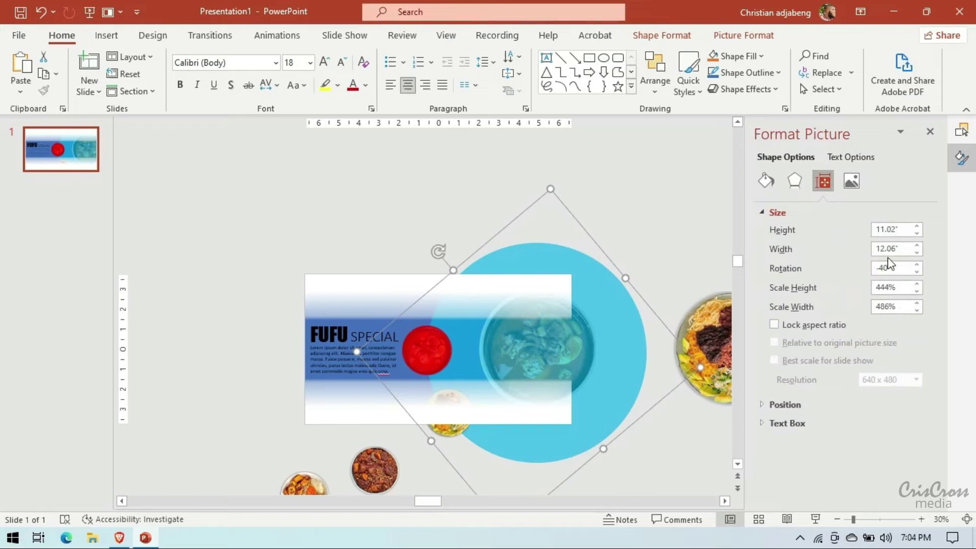
pyautogui.click(917, 265)
pyautogui.click(917, 266)
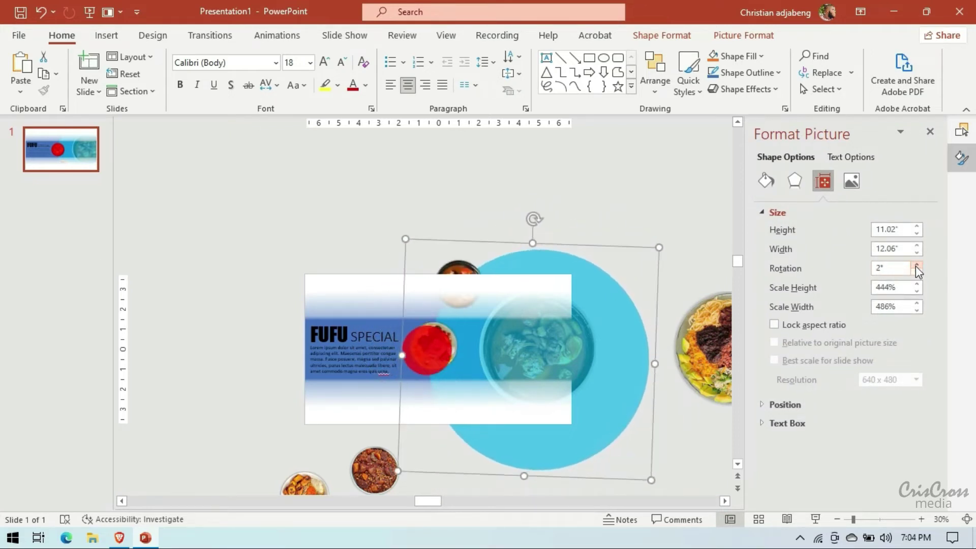
pyautogui.click(916, 271)
pyautogui.click(916, 271)
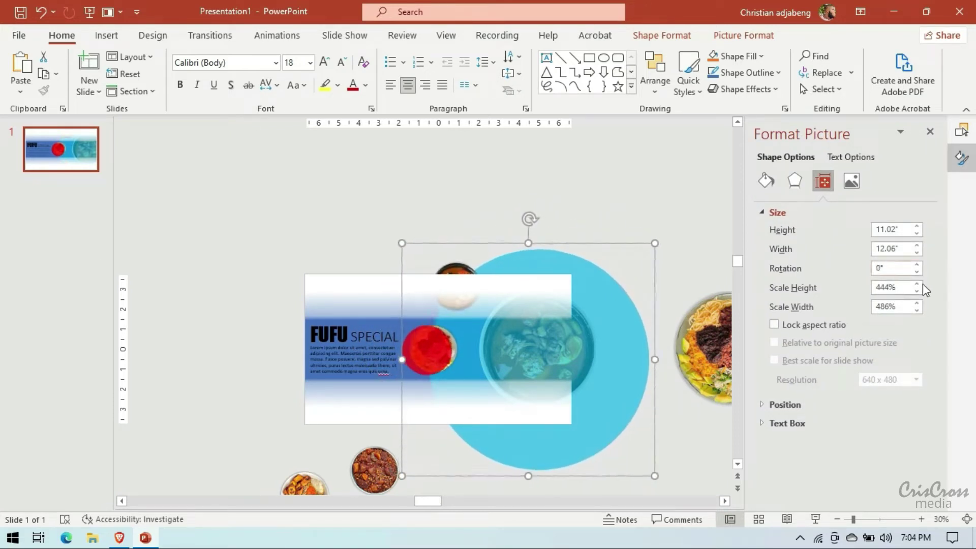
pyautogui.click(961, 130)
# - Select Picture 22 inside Group 34 and shift the red circle slightly left
pyautogui.click(820, 250)
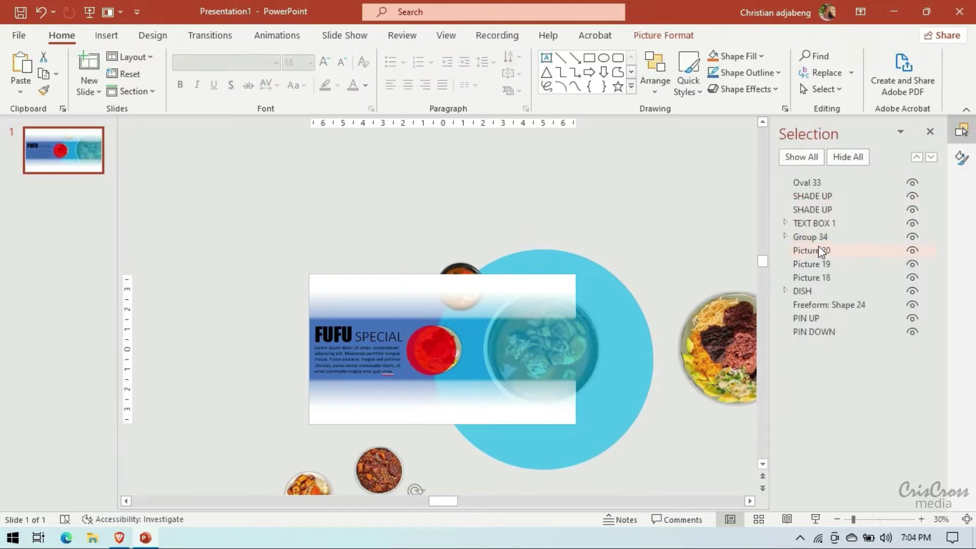
pyautogui.click(785, 236)
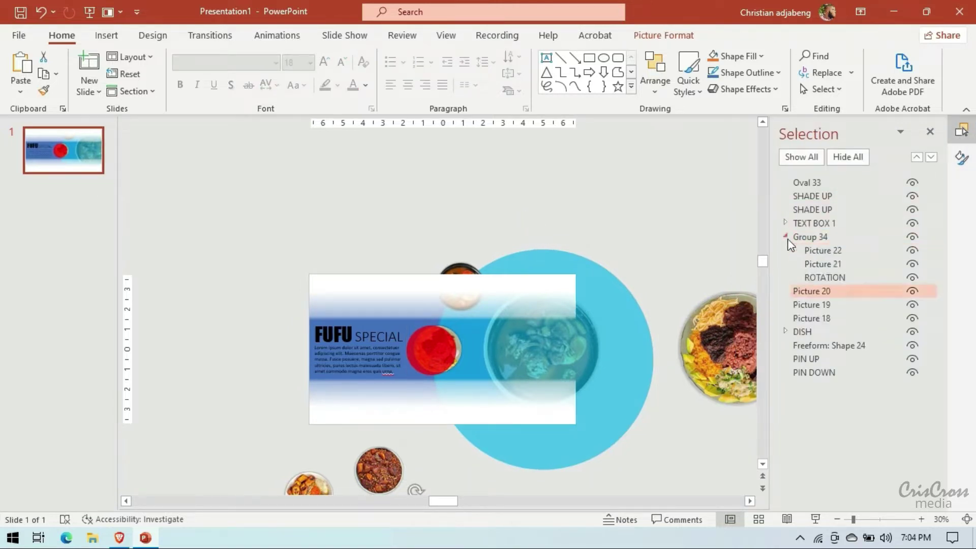
pyautogui.click(812, 251)
pyautogui.hotkey('ctrl', 'z')
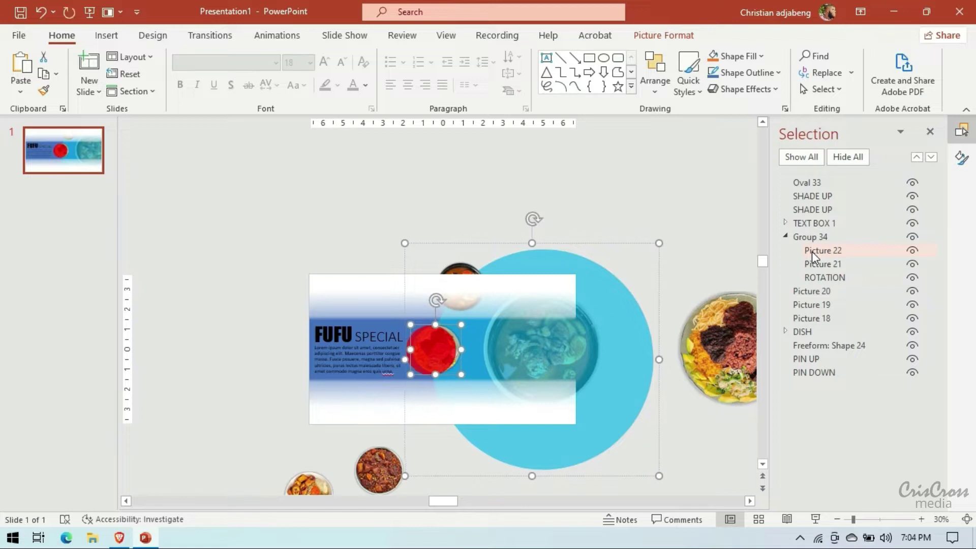
pyautogui.hotkey('ctrl', 'z')
pyautogui.hotkey('ctrl', 'z')
pyautogui.hotkey('ctrl', 'z')
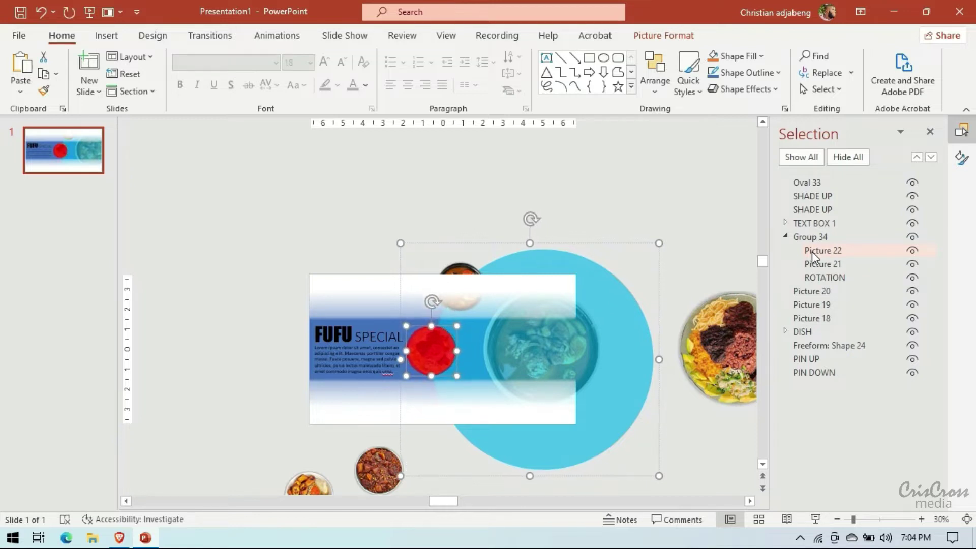
pyautogui.click(808, 252)
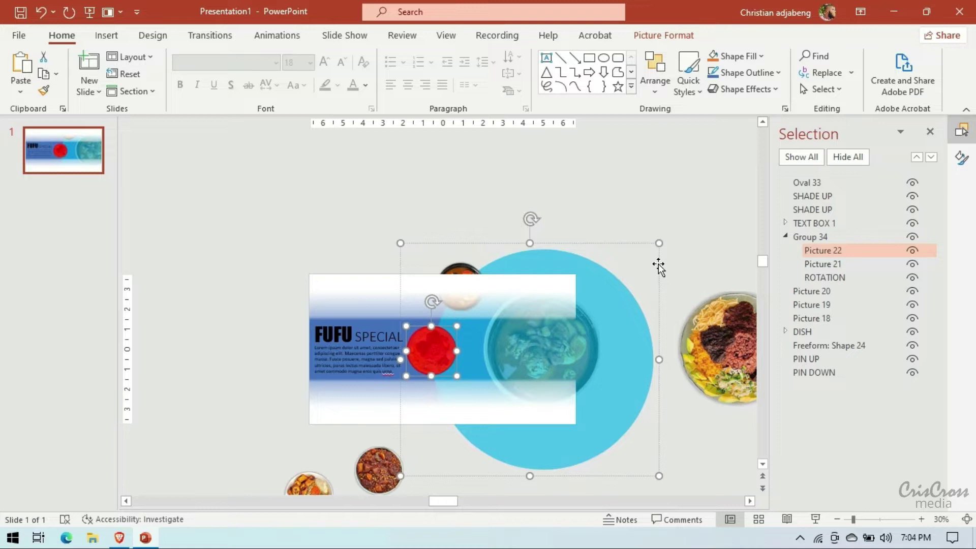
# - Ungroup Group 34 and select the standalone ROTATION picture
pyautogui.click(635, 246)
pyautogui.rightClick(635, 247)
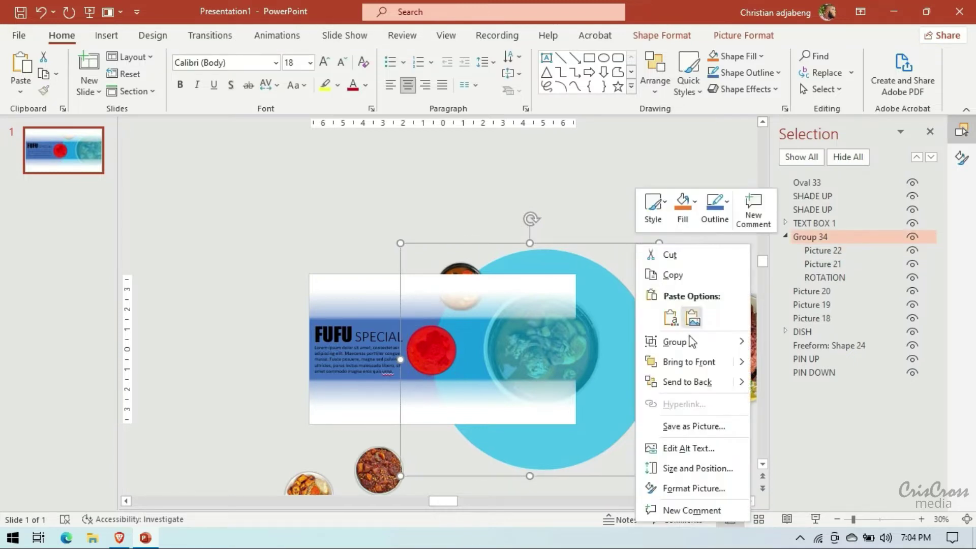
pyautogui.click(776, 388)
pyautogui.click(642, 203)
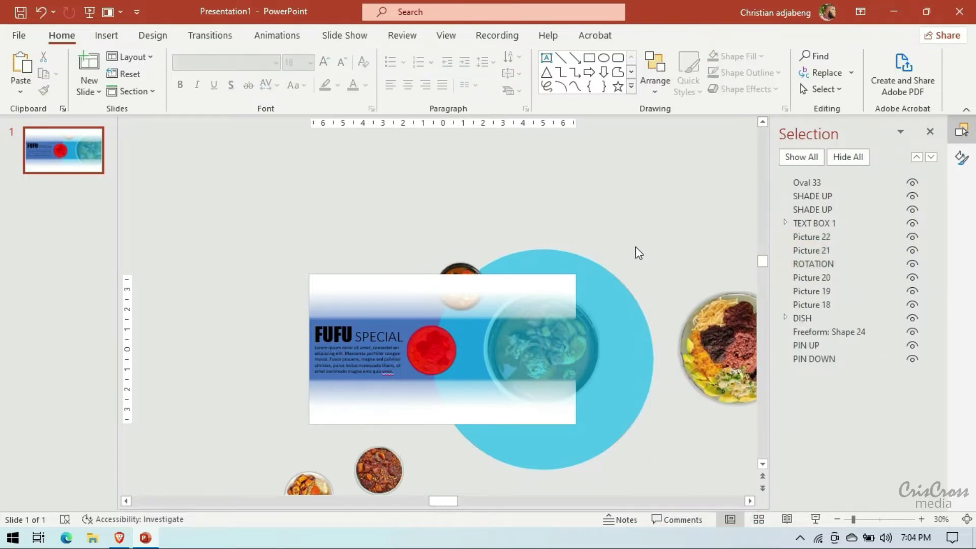
# - Drag three dish photos into position around the blue circle
pyautogui.click(623, 287)
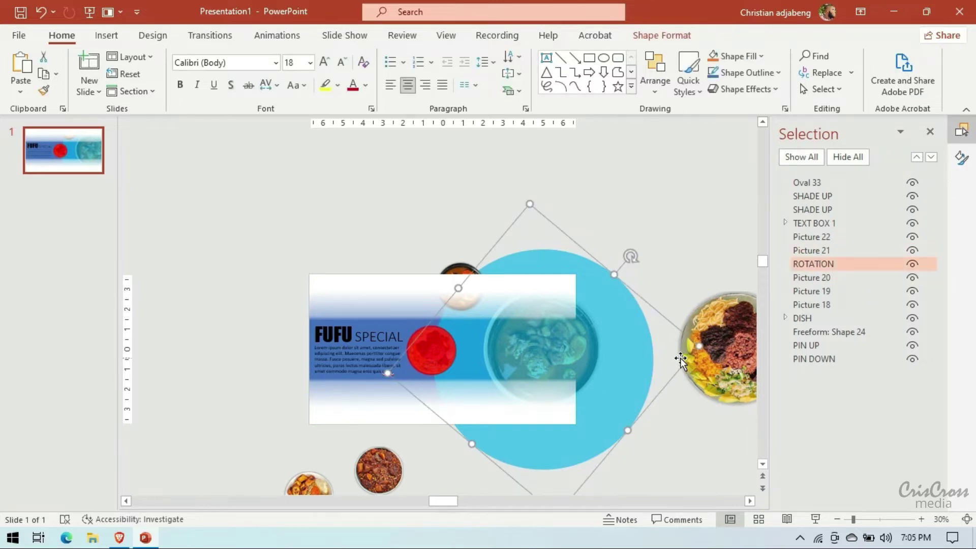
pyautogui.scroll(-3, 681, 356)
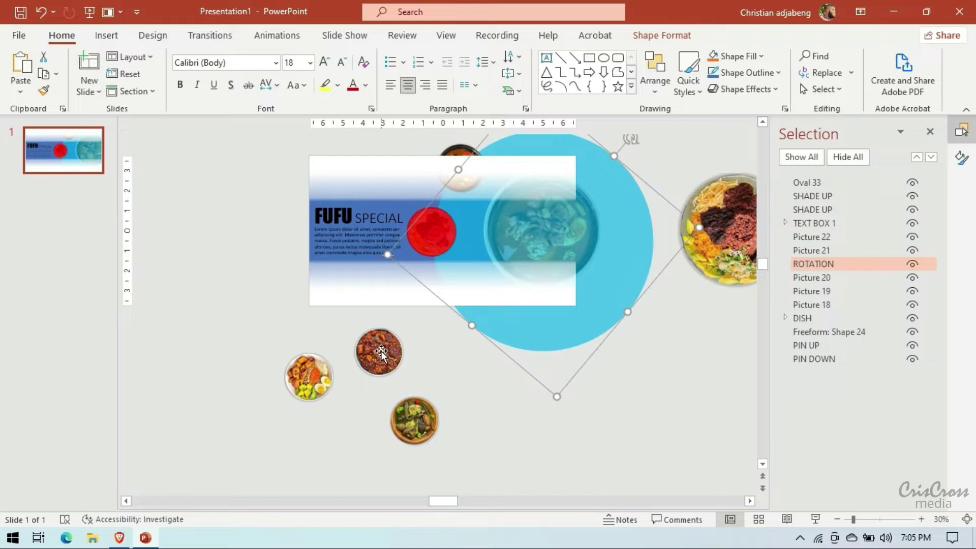
pyautogui.moveTo(381, 352); pyautogui.dragTo(447, 299)
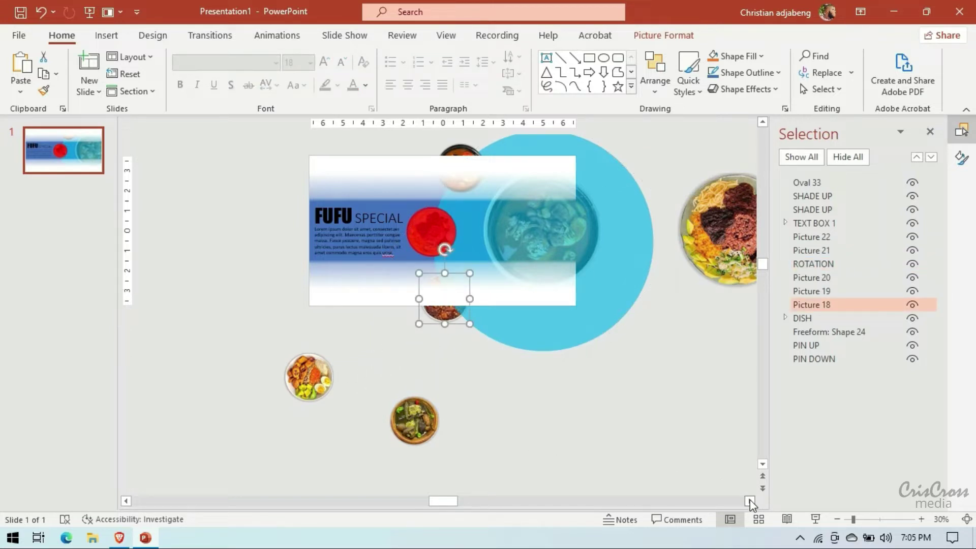
pyautogui.moveTo(414, 422); pyautogui.dragTo(486, 341)
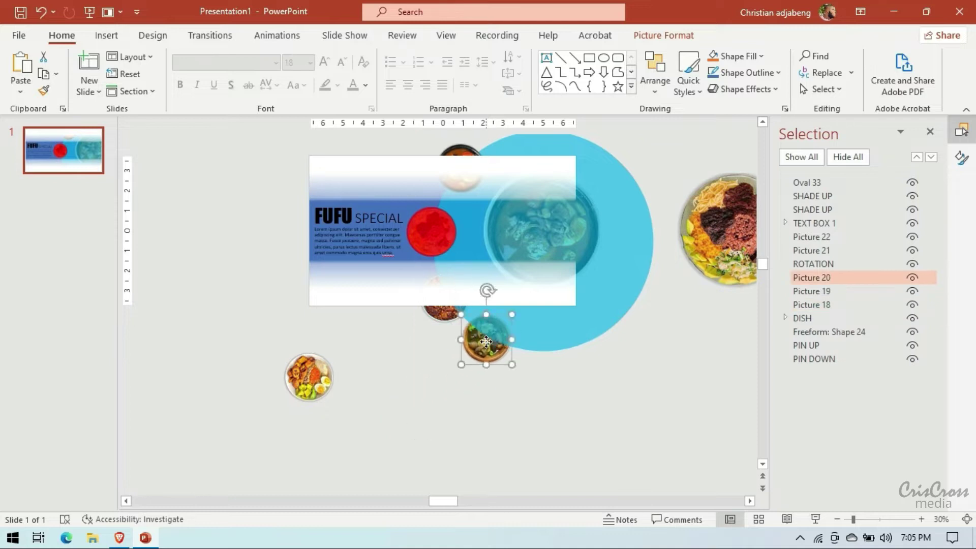
pyautogui.moveTo(308, 377); pyautogui.dragTo(560, 358)
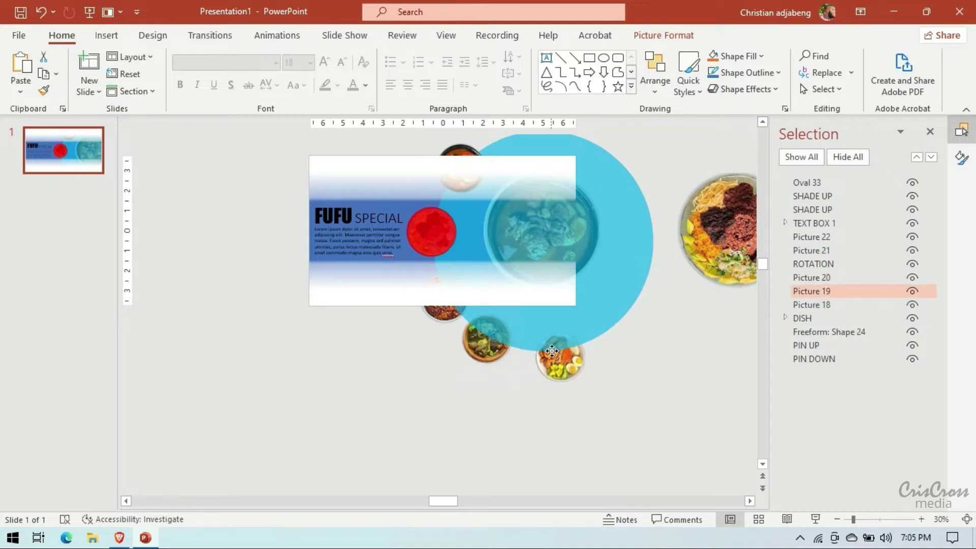
# - Stack Pictures 18–20 above ROTATION and group them with Pictures 21, 22 and ROTATION as Group 35
pyautogui.keyDown('ctrl'); pyautogui.click(798, 305); pyautogui.keyUp('ctrl')
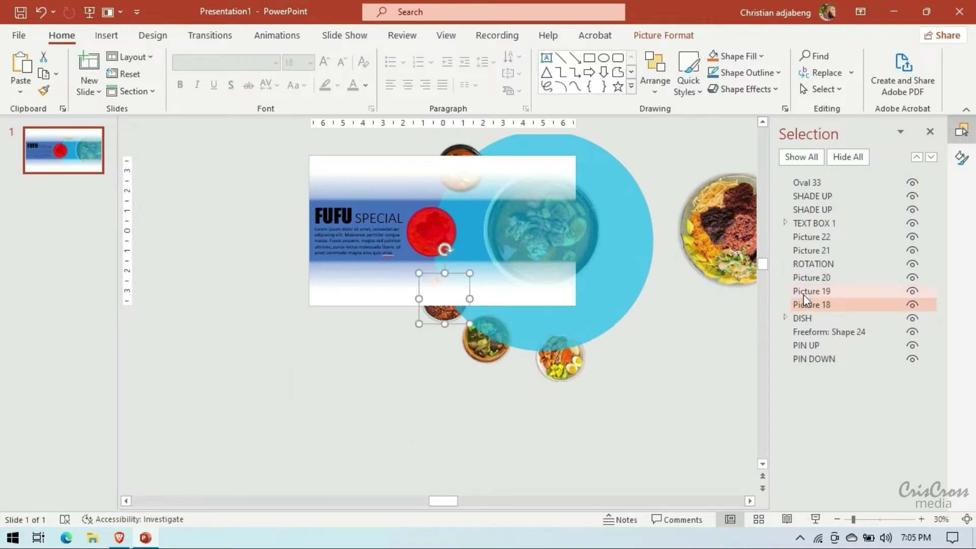
pyautogui.keyDown('ctrl'); pyautogui.click(806, 278); pyautogui.keyUp('ctrl')
pyautogui.moveTo(805, 278); pyautogui.dragTo(807, 260)
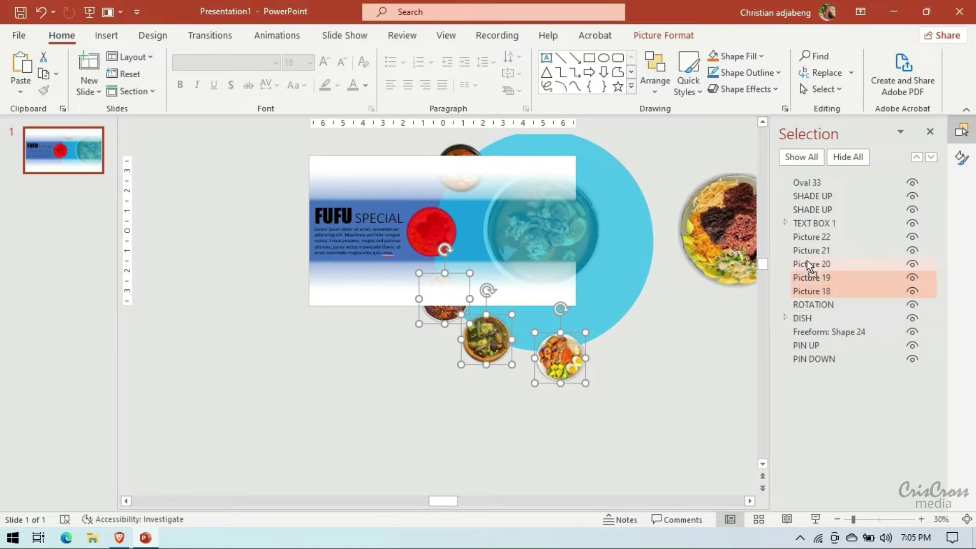
pyautogui.keyDown('ctrl'); pyautogui.click(808, 249); pyautogui.keyUp('ctrl')
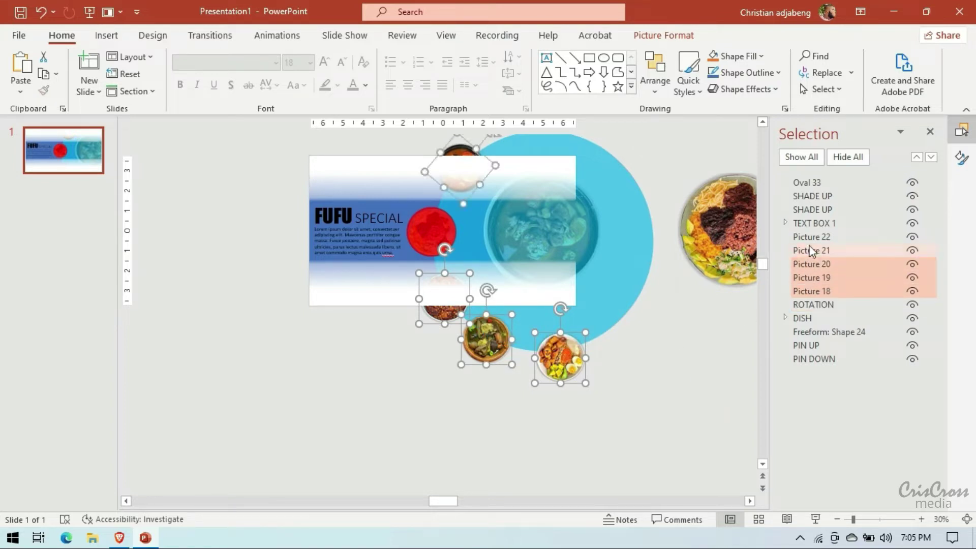
pyautogui.keyDown('ctrl'); pyautogui.click(810, 236); pyautogui.keyUp('ctrl')
pyautogui.keyDown('ctrl'); pyautogui.click(816, 307); pyautogui.keyUp('ctrl')
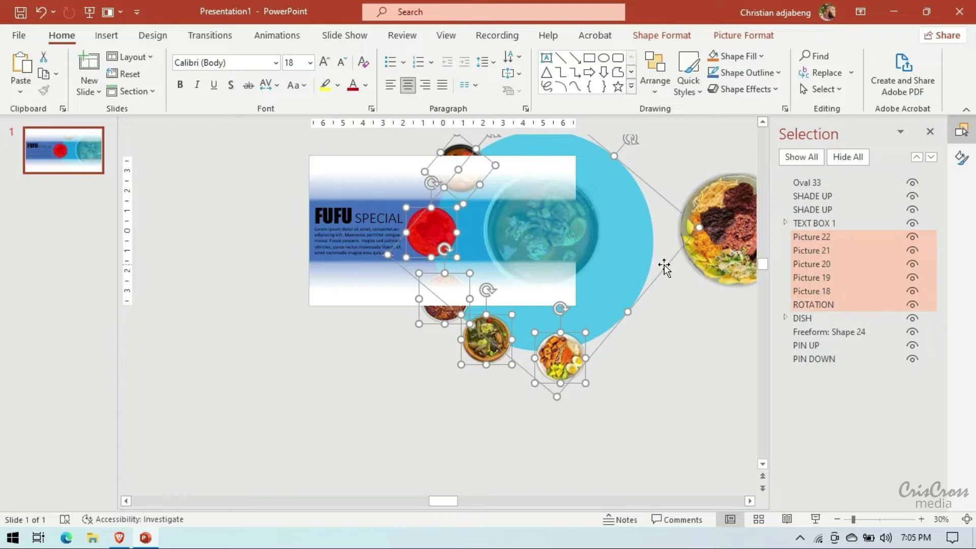
pyautogui.rightClick(663, 268)
pyautogui.click(805, 344)
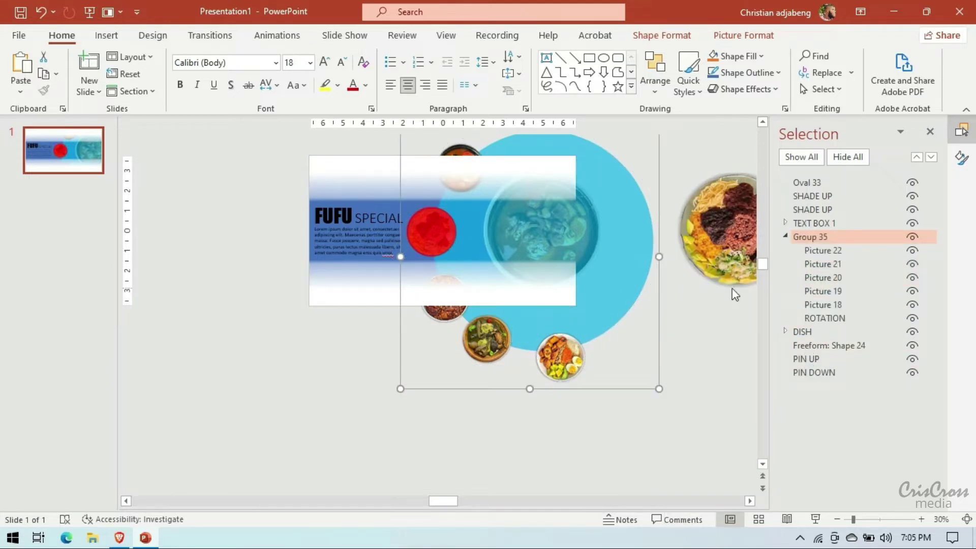
# - Rotate Group 35 clockwise to about 40°
pyautogui.click(785, 235)
pyautogui.click(961, 158)
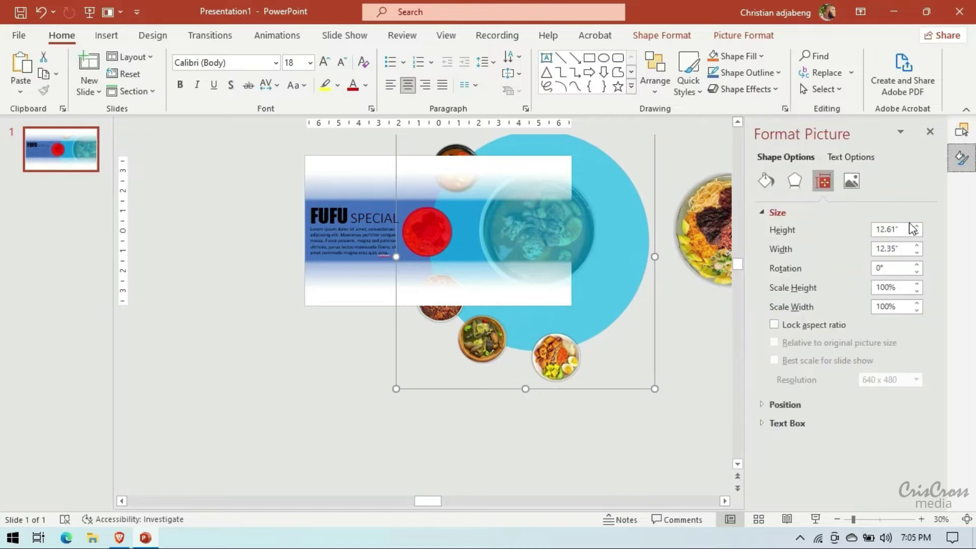
pyautogui.click(917, 265)
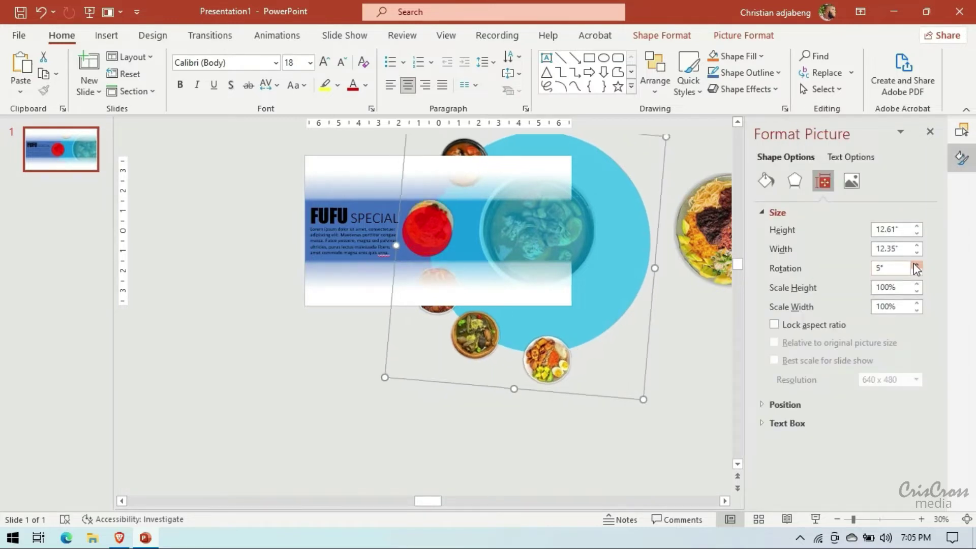
pyautogui.click(916, 266)
pyautogui.click(916, 265)
pyautogui.click(917, 265)
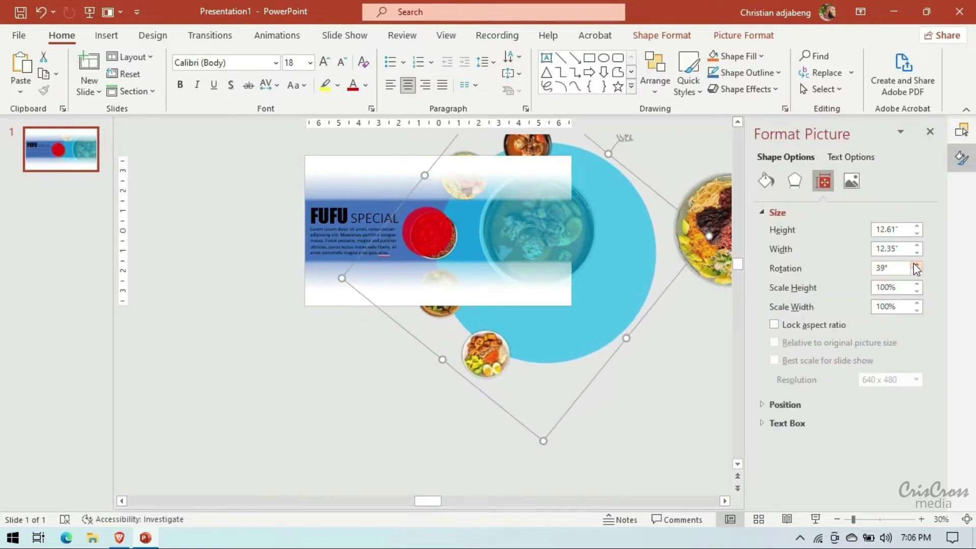
pyautogui.click(917, 266)
# - Select Picture 18, the red tomato photo, and nudge it slightly left and up
pyautogui.click(961, 130)
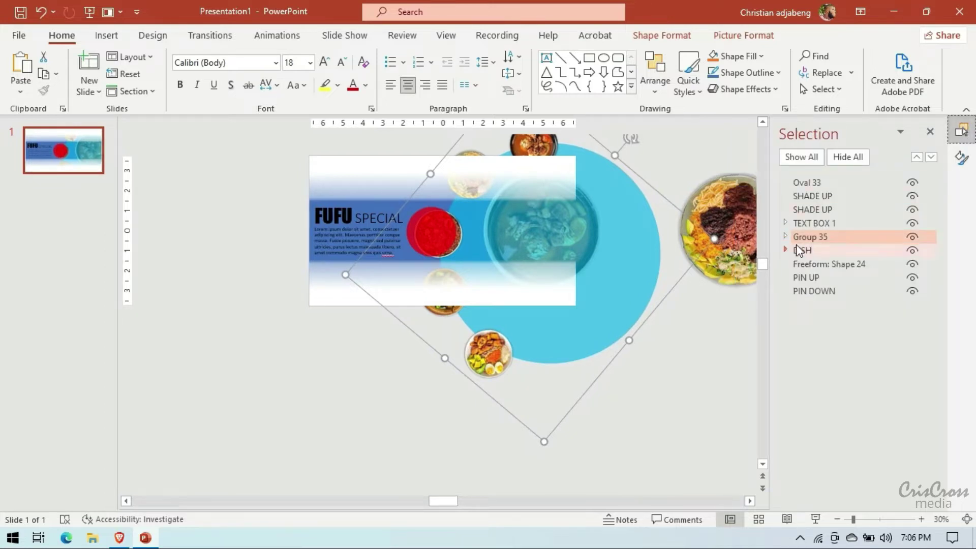
pyautogui.click(785, 236)
pyautogui.click(808, 250)
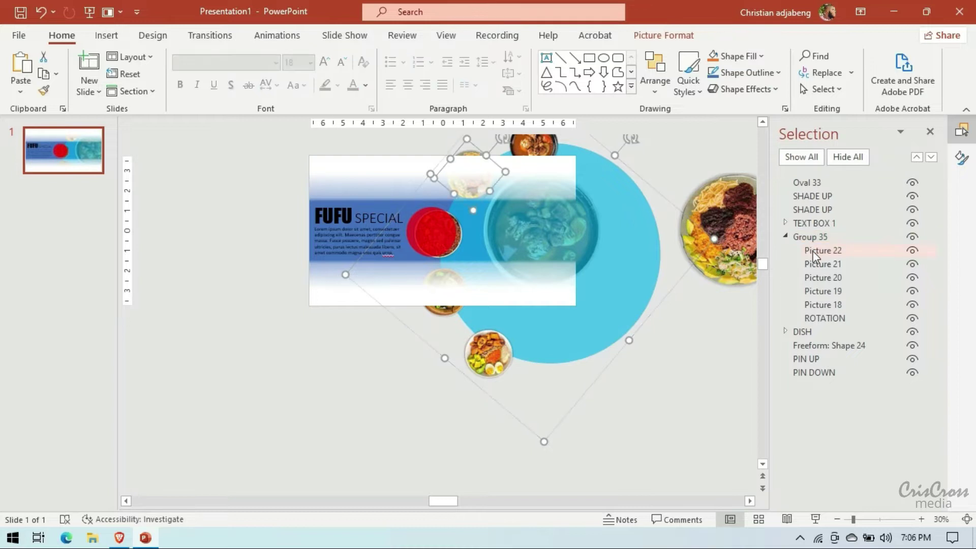
pyautogui.click(815, 263)
pyautogui.click(816, 278)
pyautogui.click(816, 291)
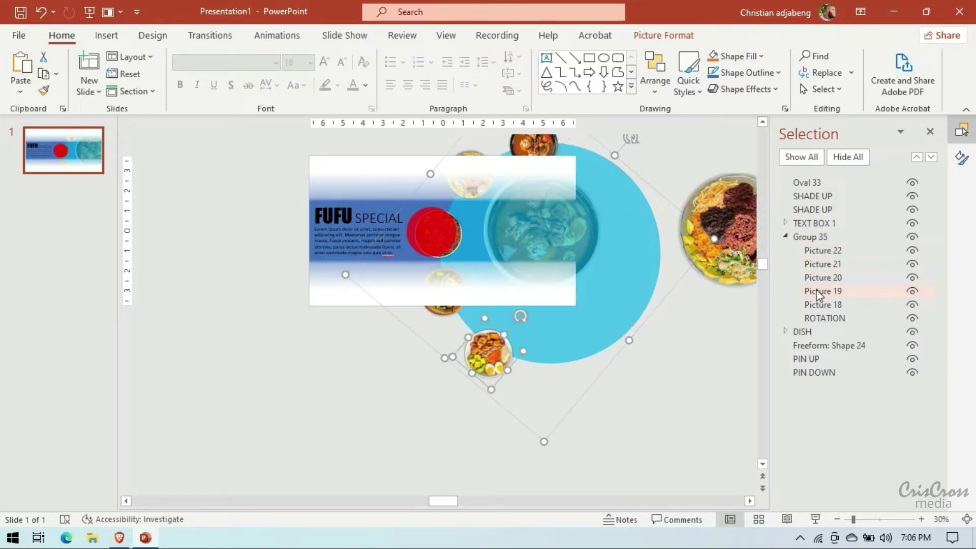
pyautogui.click(815, 304)
pyautogui.hotkey('ctrl', 'z')
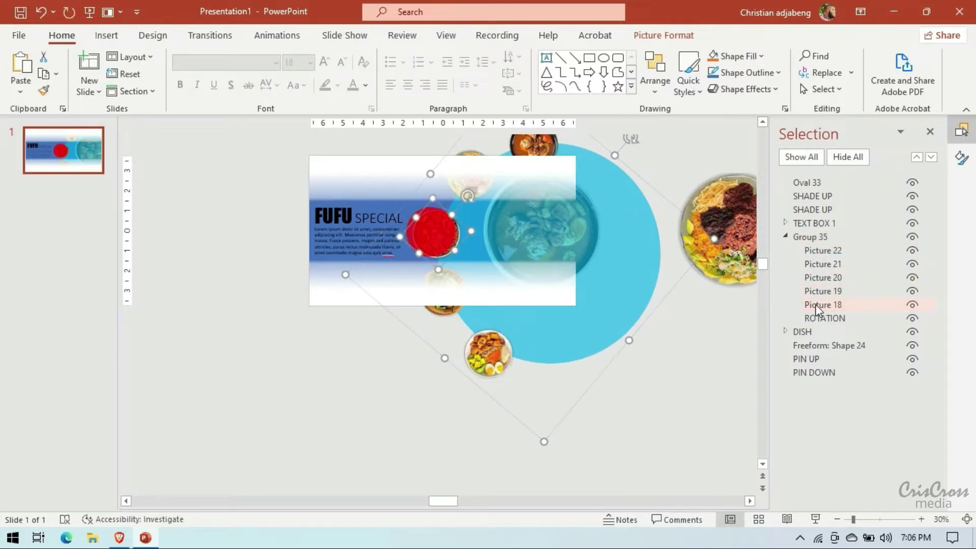
pyautogui.hotkey('ctrl', 'z')
pyautogui.hotkey('ctrl', 'z')
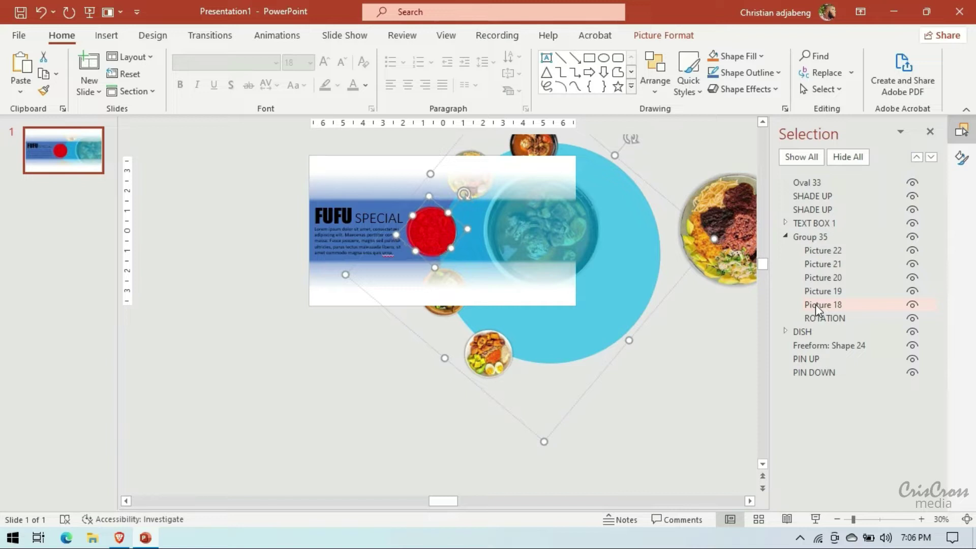
pyautogui.hotkey('ctrl', 'z')
pyautogui.hotkey('ctrl', 'z')
pyautogui.hotkey('ctrl', 'z')
pyautogui.click(815, 303)
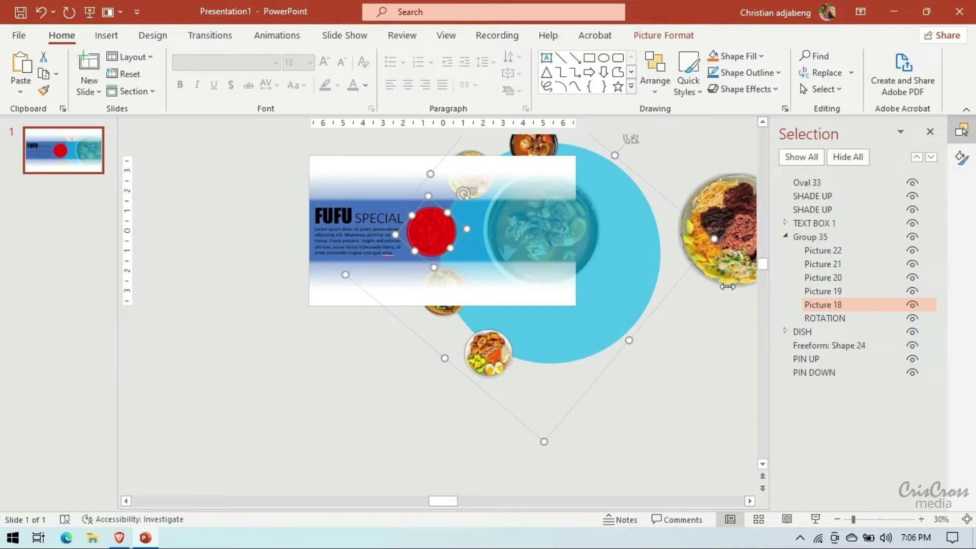
pyautogui.click(677, 288)
# - Raise Group 35's rotation to 80°
pyautogui.click(961, 157)
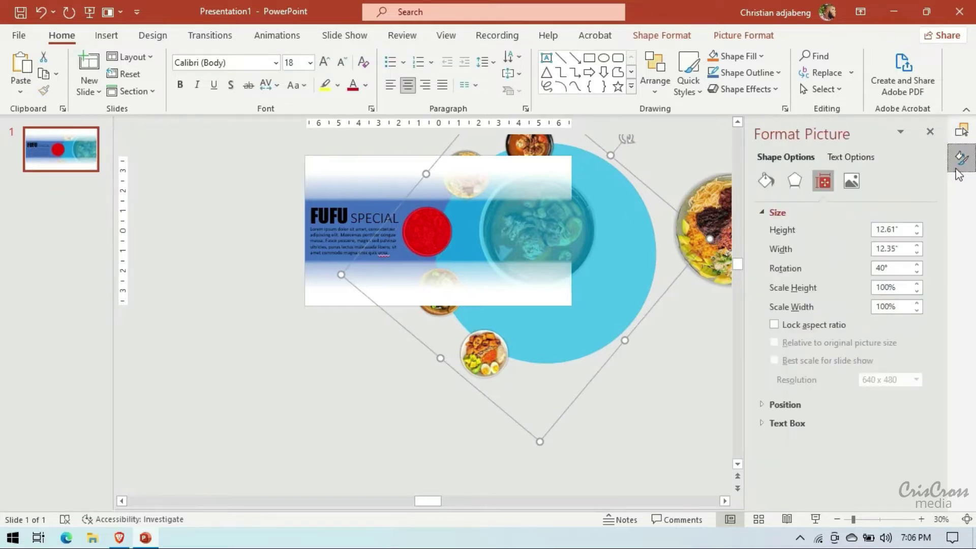
pyautogui.click(917, 265)
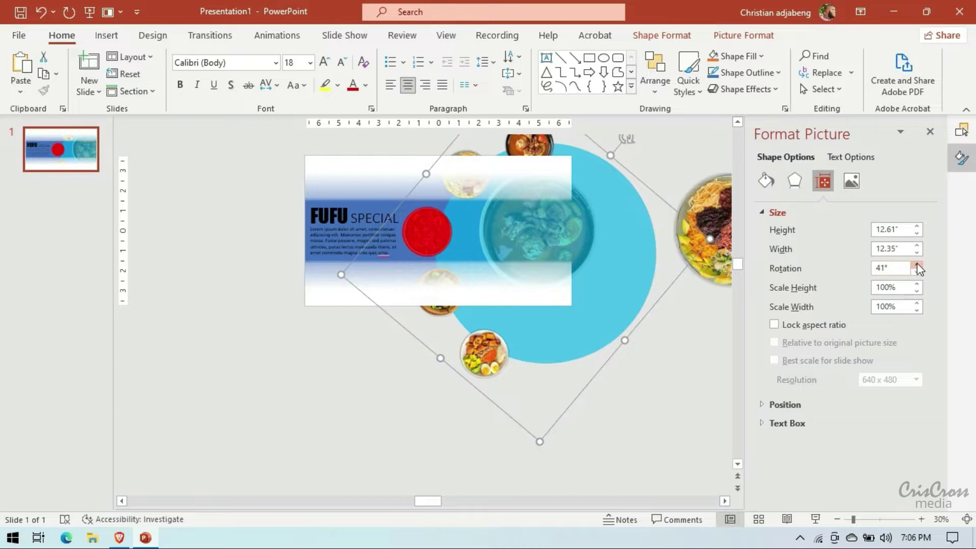
pyautogui.click(916, 264)
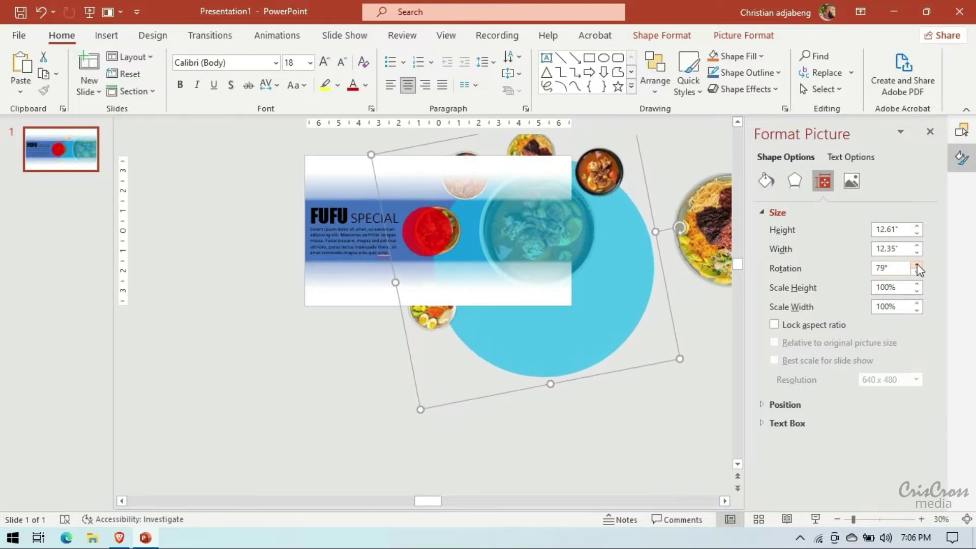
pyautogui.click(916, 265)
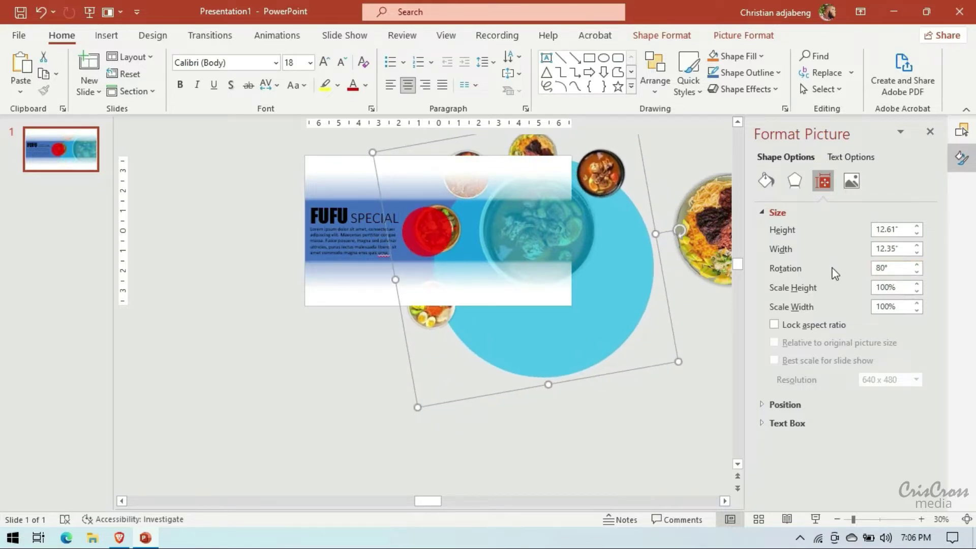
# - Select Picture 20, the tomato photo, and nudge it slightly left
pyautogui.click(961, 130)
pyautogui.click(832, 254)
pyautogui.click(827, 263)
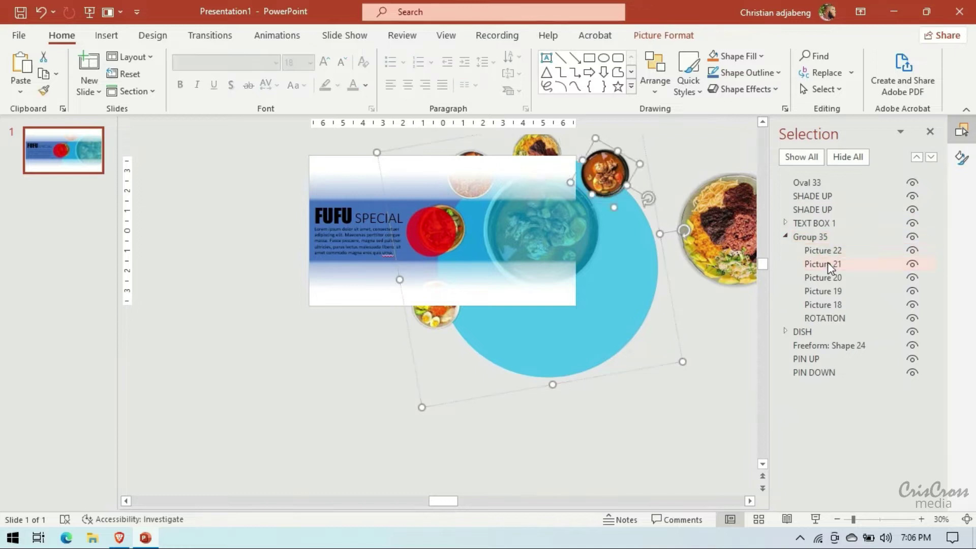
pyautogui.click(821, 277)
pyautogui.hotkey('ctrl', 'z')
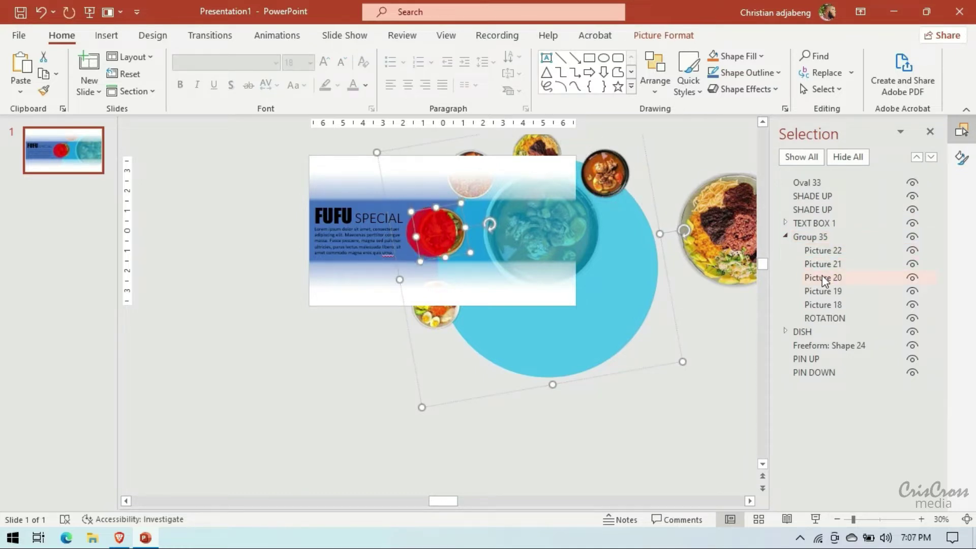
pyautogui.hotkey('ctrl', 'z')
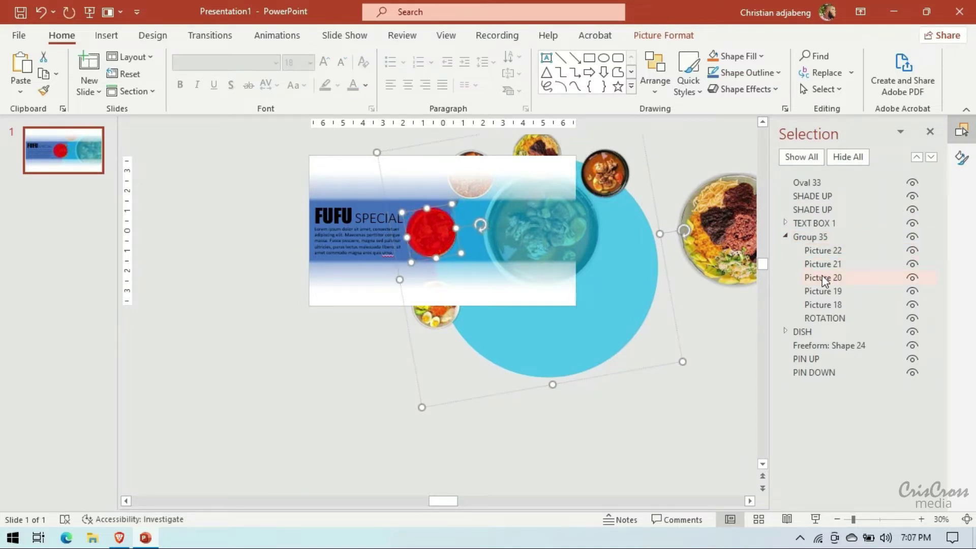
pyautogui.hotkey('ctrl', 'z')
pyautogui.hotkey('ctrl', 'z')
pyautogui.hotkey('ctrl', 'z')
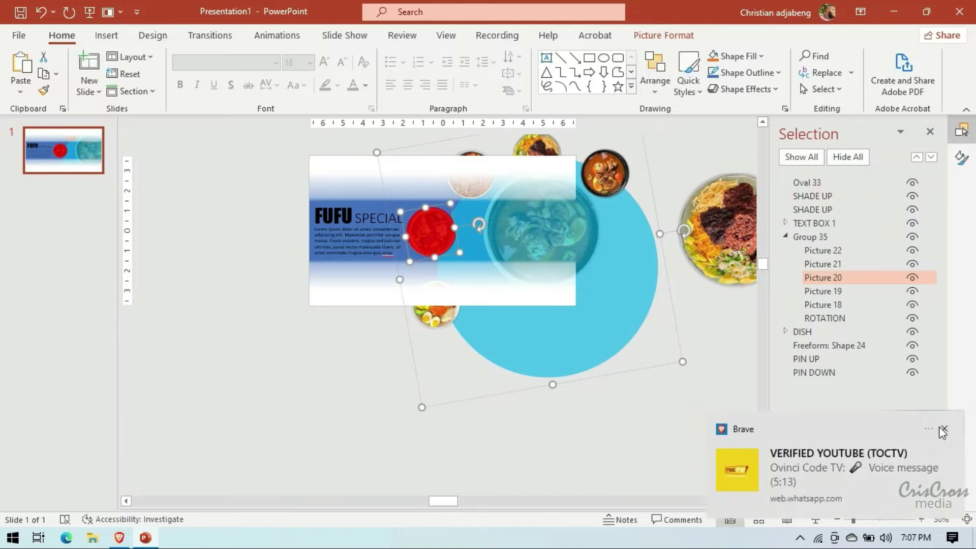
pyautogui.click(961, 158)
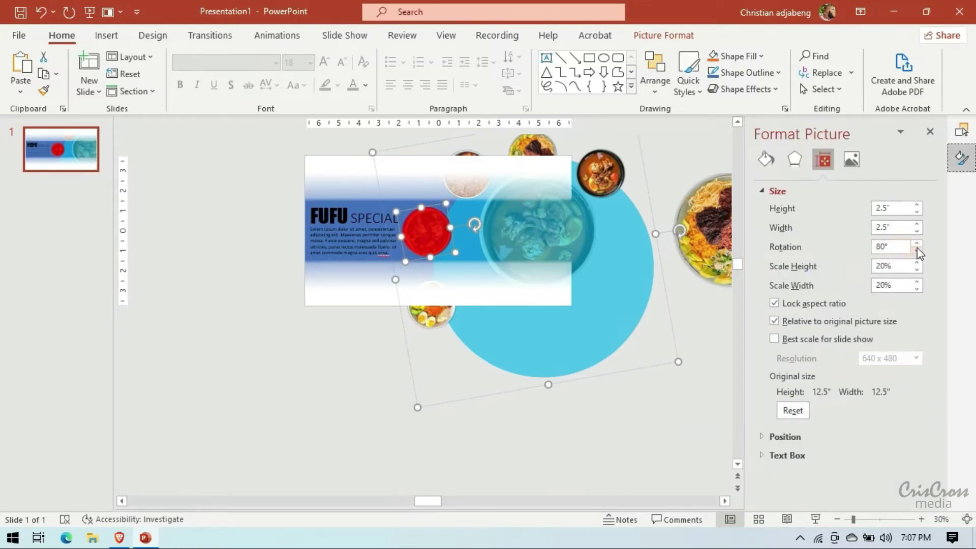
# - Try group rotations of 94°, 127° and 120°, checking Pictures 18 and 19
pyautogui.press('Escape')
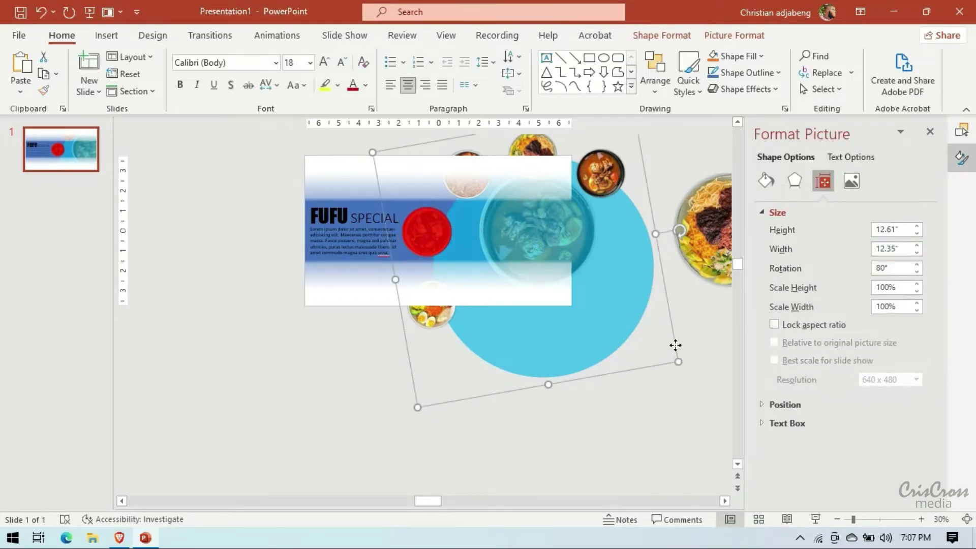
pyautogui.click(918, 264)
pyautogui.click(918, 264)
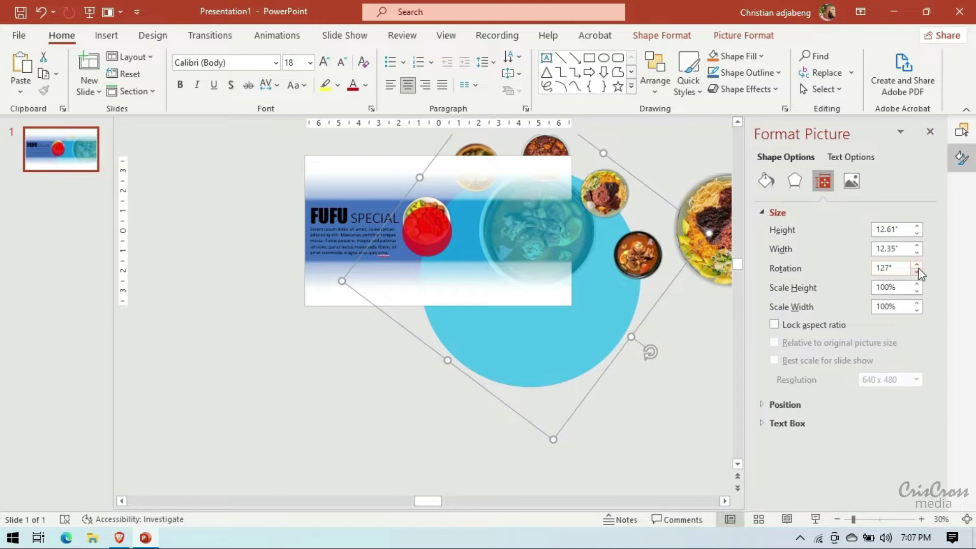
pyautogui.click(917, 272)
pyautogui.click(961, 130)
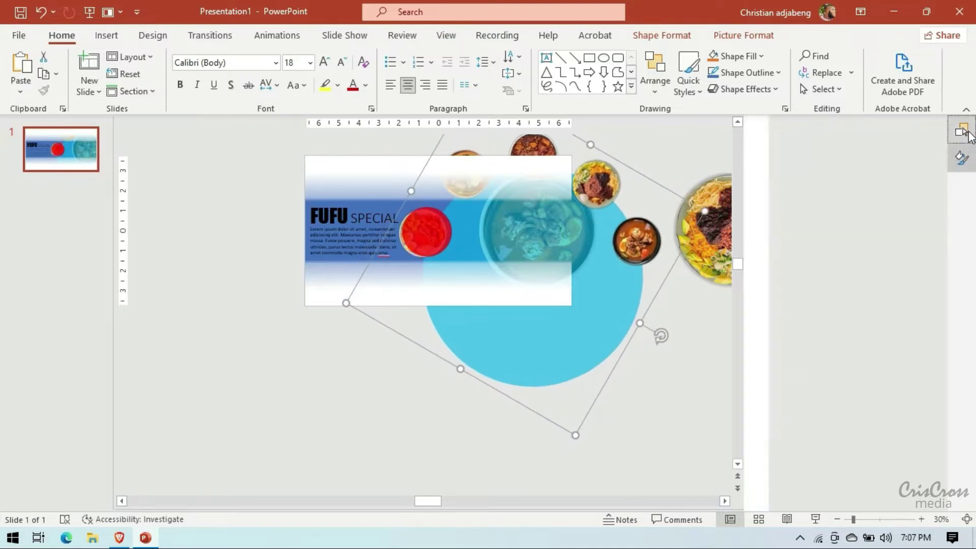
pyautogui.click(824, 305)
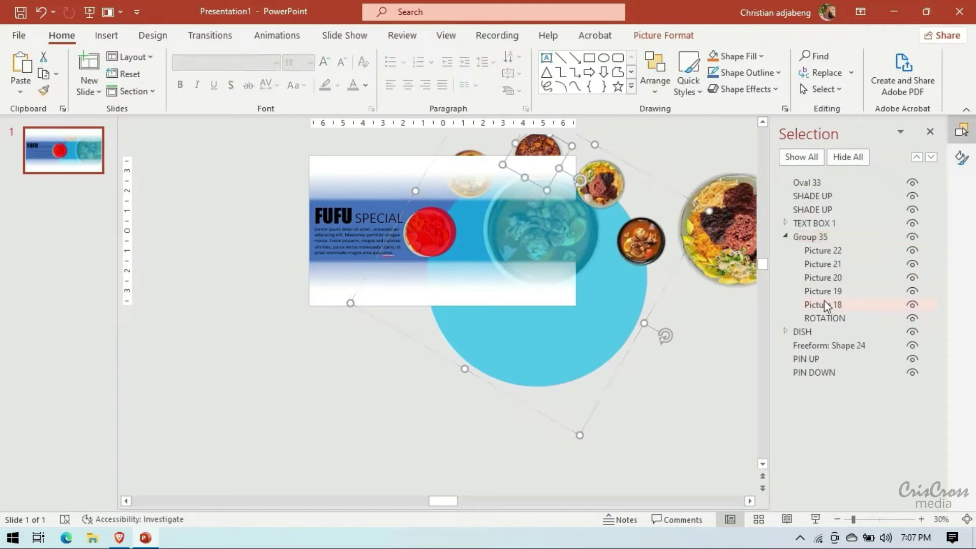
pyautogui.click(826, 292)
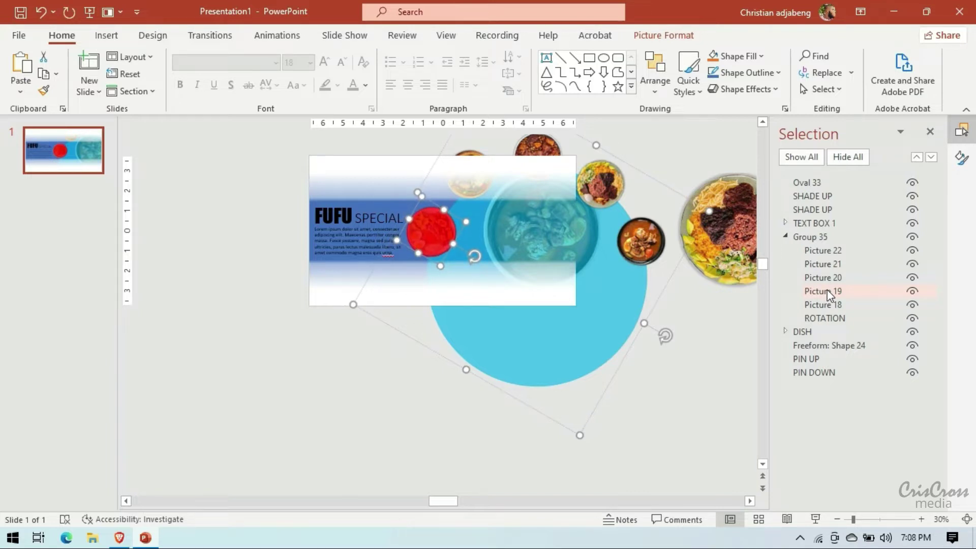
# - Reselect Group 35 and type 0° into its Rotation box
pyautogui.click(785, 236)
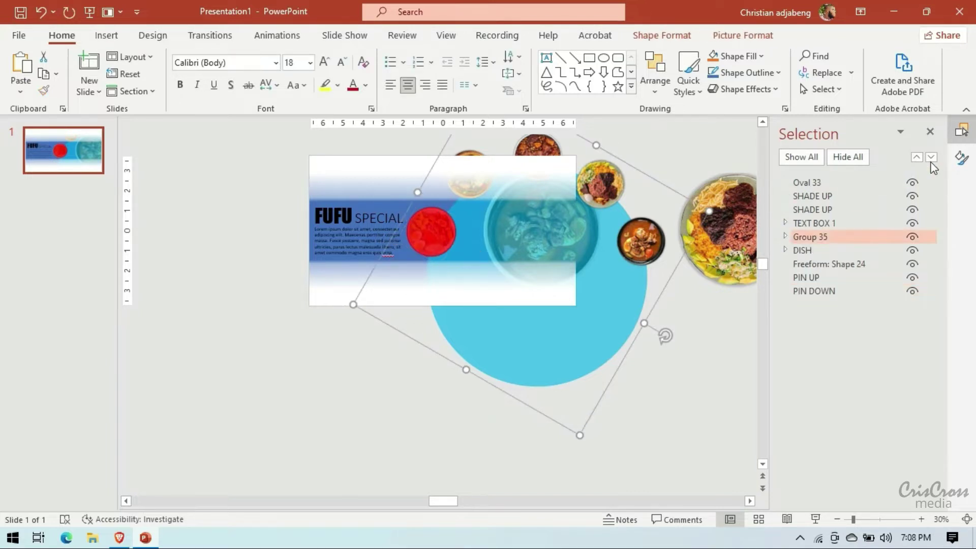
pyautogui.click(962, 157)
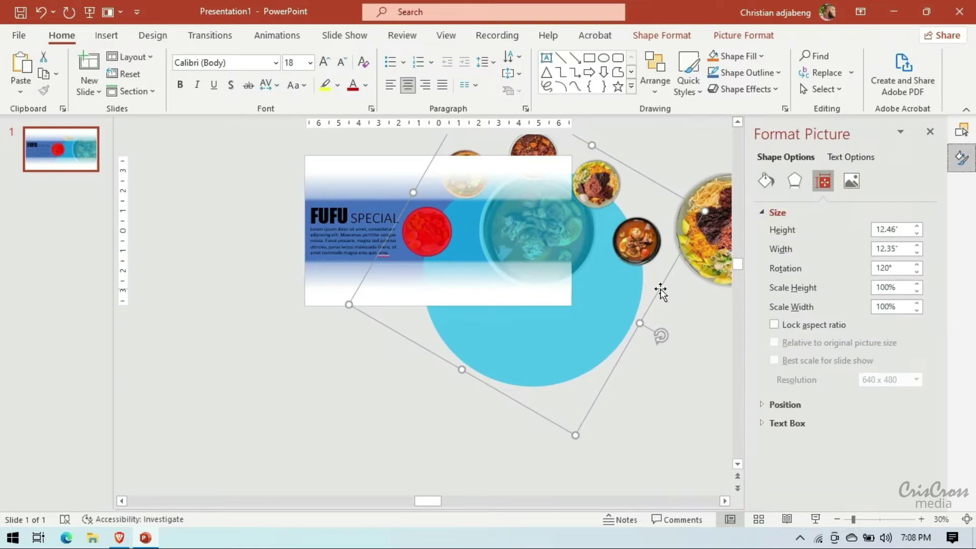
pyautogui.click(917, 275)
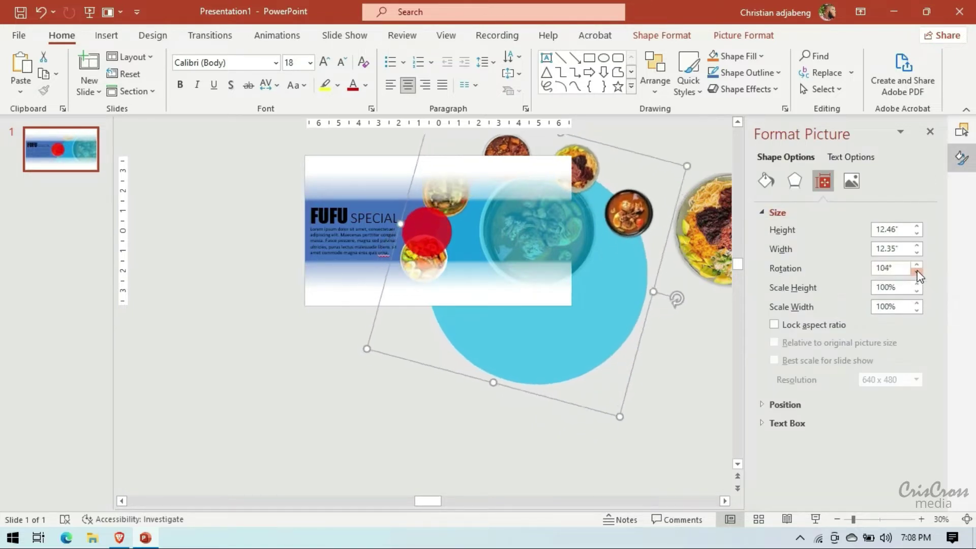
pyautogui.moveTo(917, 275); pyautogui.dragTo(918, 270)
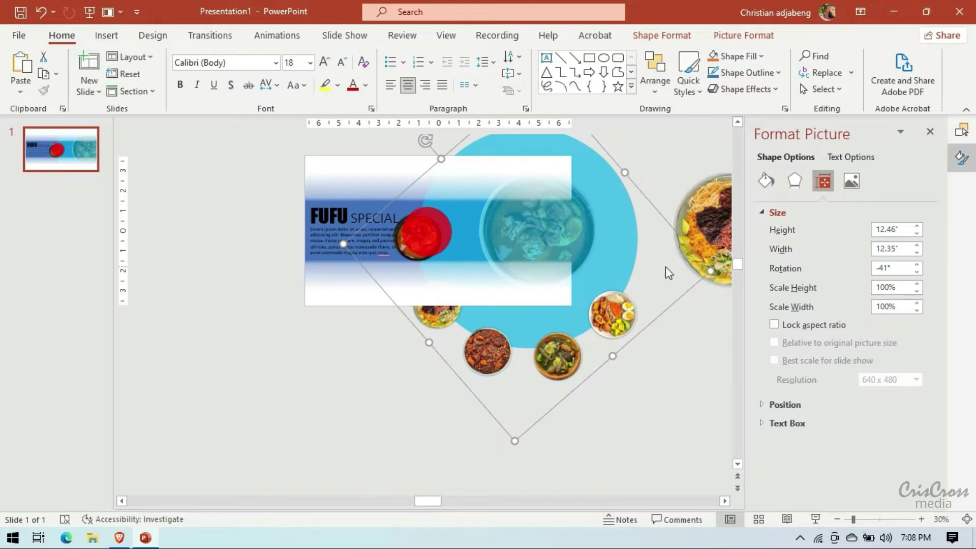
pyautogui.scroll(1, 669, 272)
pyautogui.click(885, 268)
pyautogui.write('0')
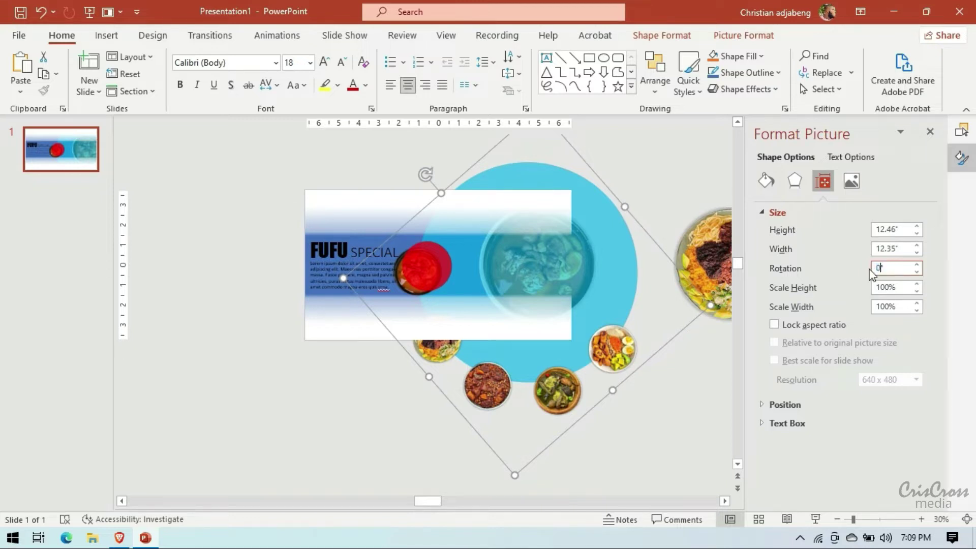
pyautogui.press('Return')
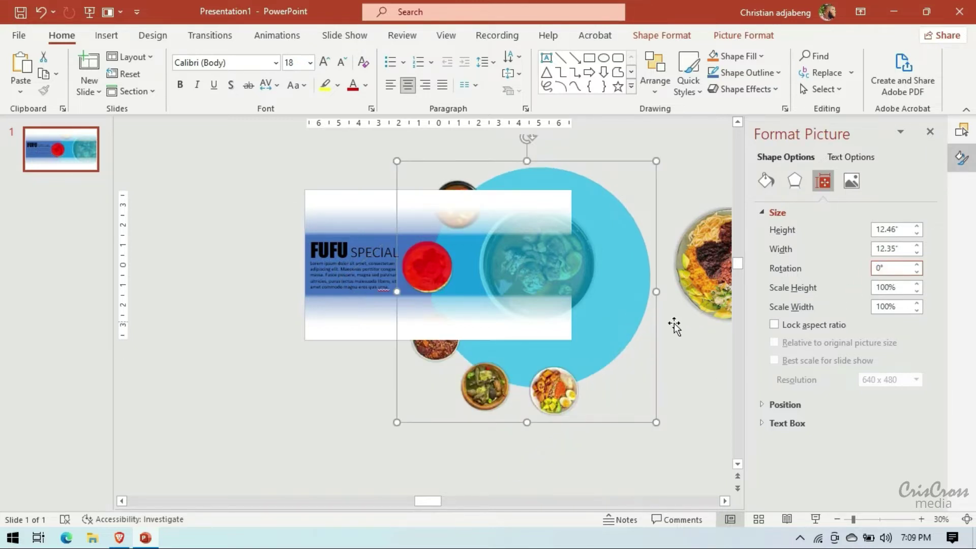
# - Nudge the food-photo ring group slightly up and to the right
pyautogui.moveTo(611, 330); pyautogui.dragTo(608, 318)
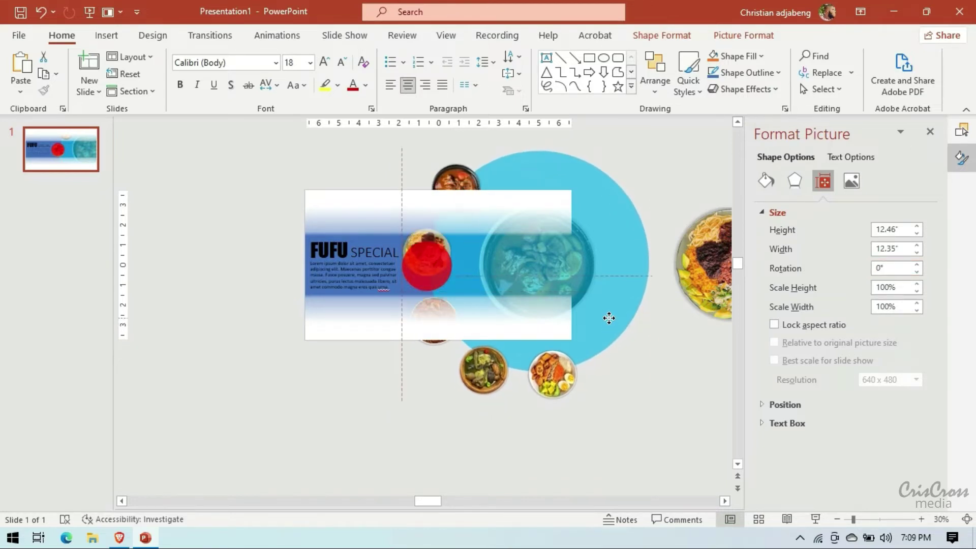
pyautogui.moveTo(608, 317); pyautogui.dragTo(609, 318)
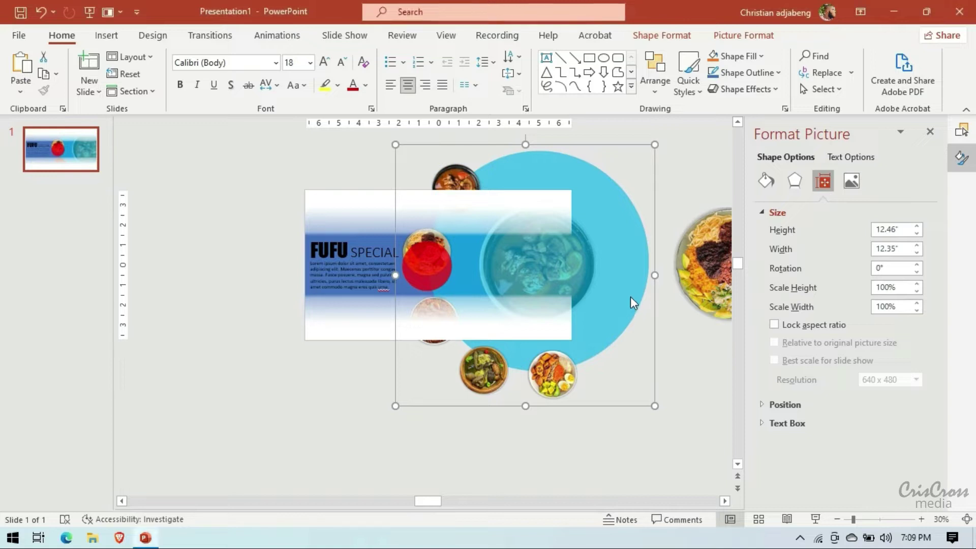
pyautogui.moveTo(625, 285); pyautogui.dragTo(624, 282)
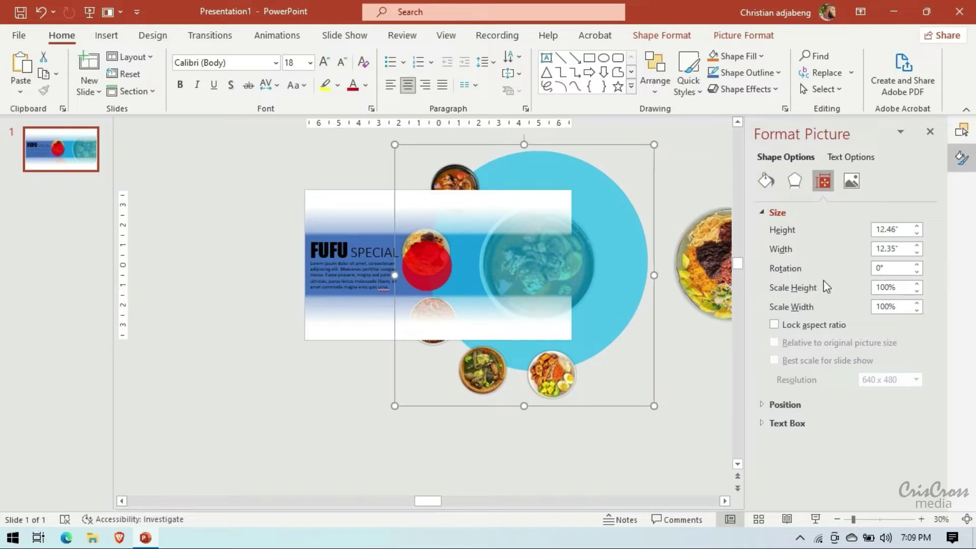
# - Rotate the ring group counter-clockwise with the Rotation spinner until it reads -98°
pyautogui.click(916, 272)
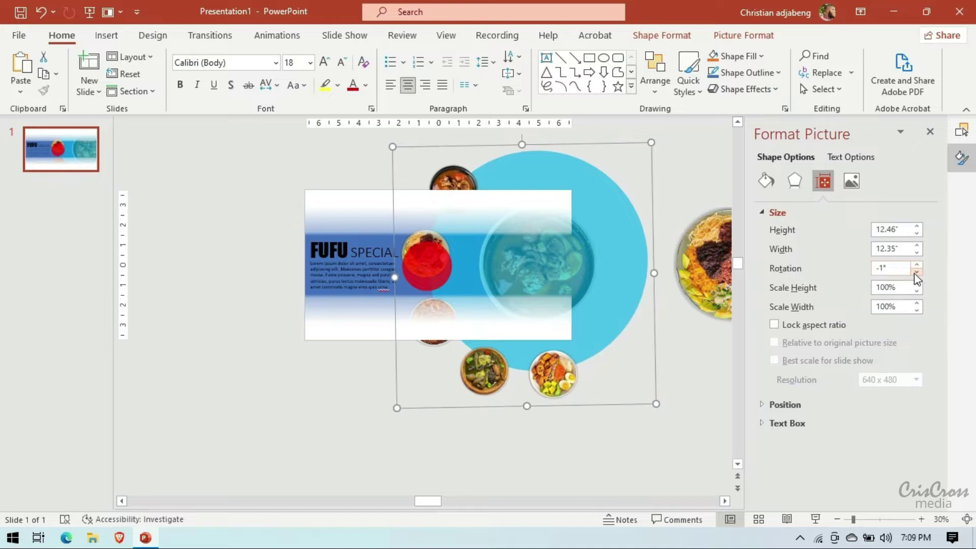
pyautogui.click(916, 272)
pyautogui.moveTo(916, 272); pyautogui.dragTo(916, 272)
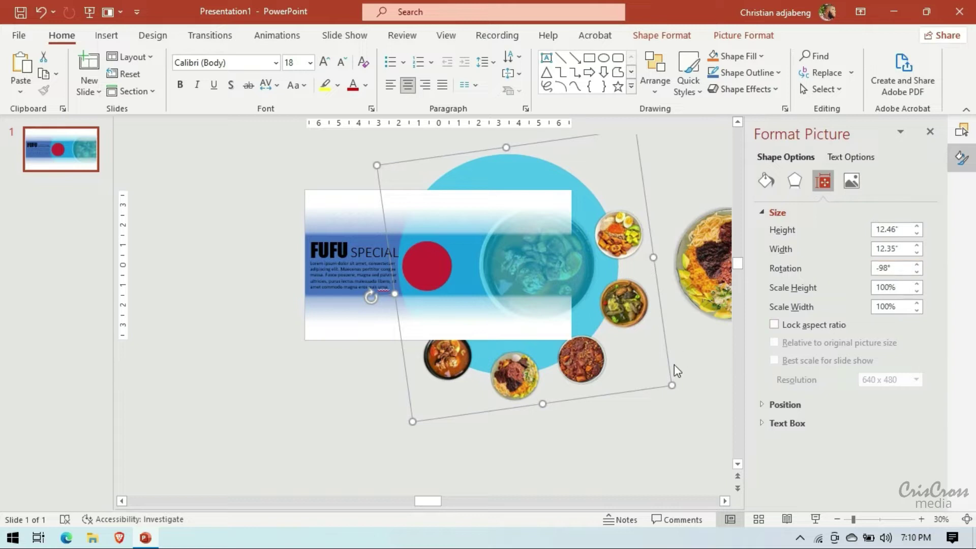
# - Rotate the dish-photo ring group back upright to 0° and move it slightly lower
pyautogui.click(737, 464)
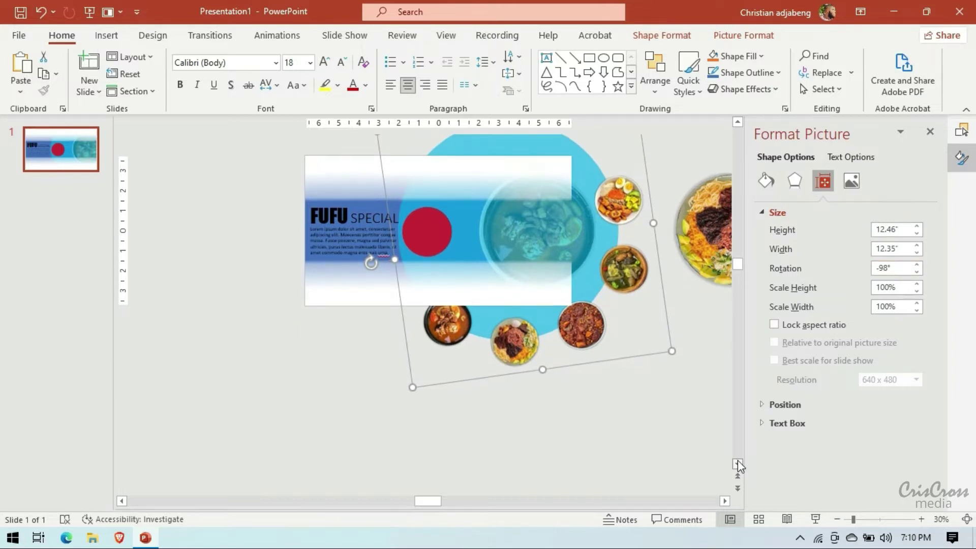
pyautogui.moveTo(633, 242)
pyautogui.mouseDown()
pyautogui.moveTo(564, 428)
pyautogui.moveTo(533, 258)
pyautogui.mouseUp()
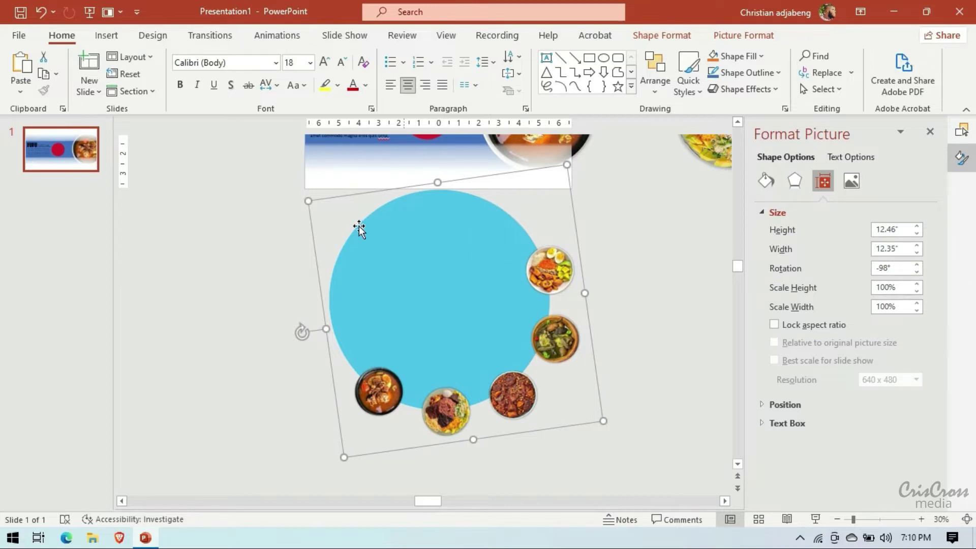
pyautogui.moveTo(299, 330); pyautogui.dragTo(475, 190)
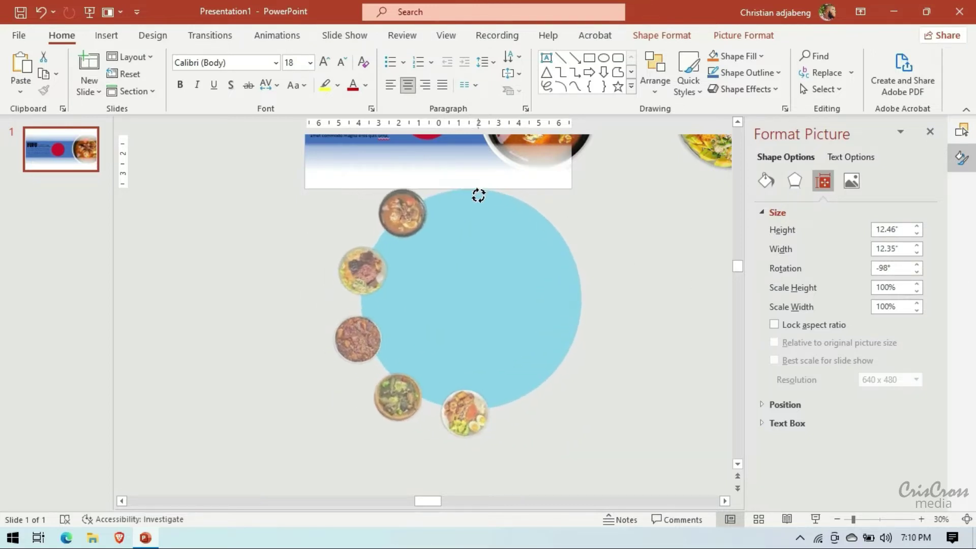
pyautogui.moveTo(479, 153); pyautogui.dragTo(464, 157)
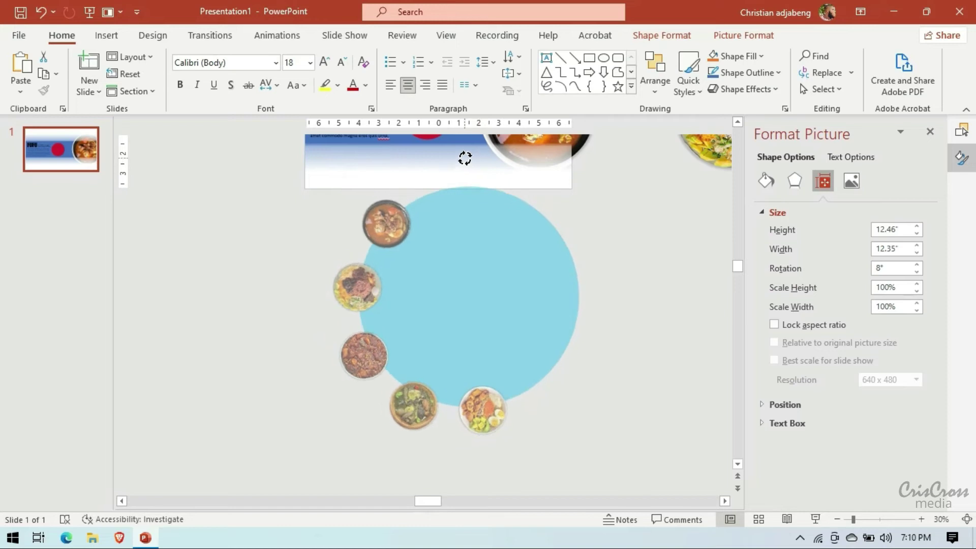
pyautogui.moveTo(470, 223); pyautogui.dragTo(476, 246)
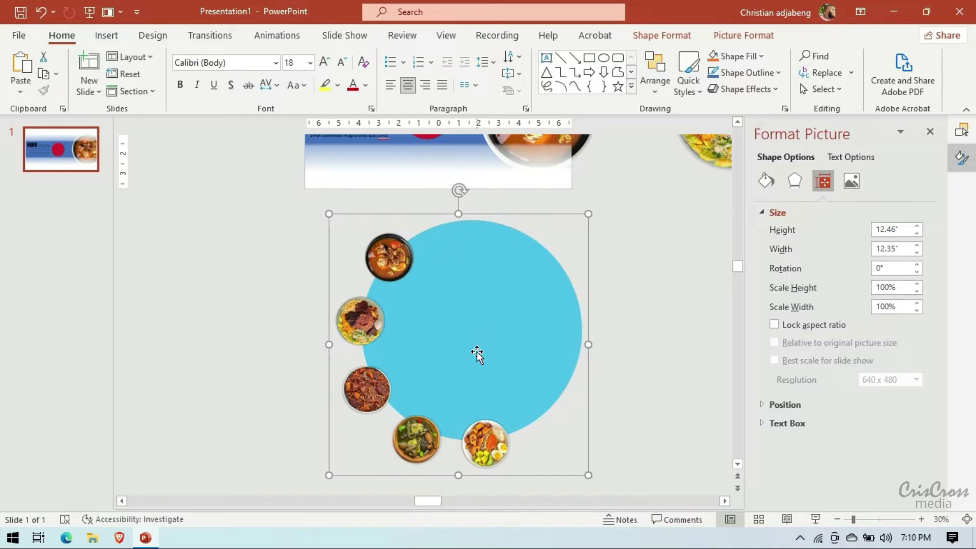
# - Ungroup the blue circle and its dish photos via Group > Ungroup
pyautogui.click(482, 435)
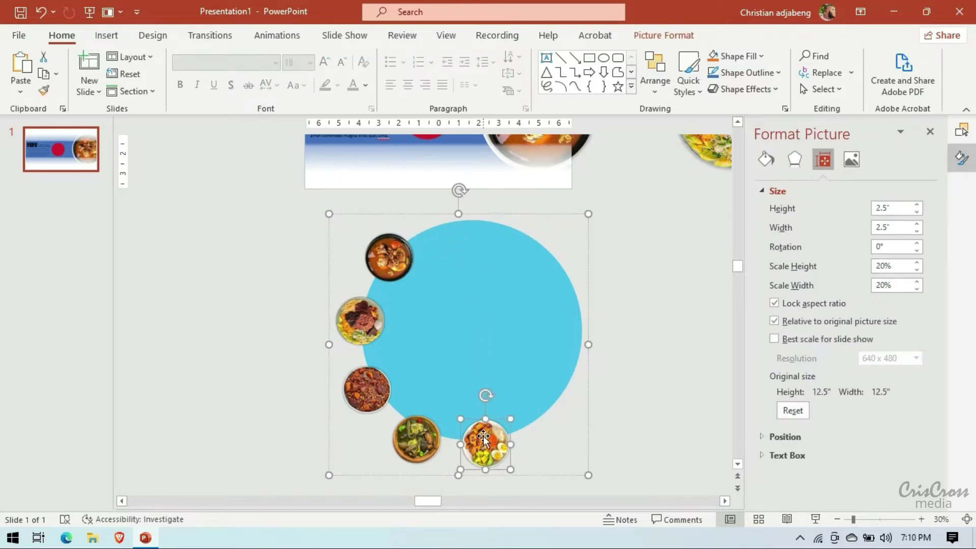
pyautogui.click(588, 407)
pyautogui.rightClick(587, 407)
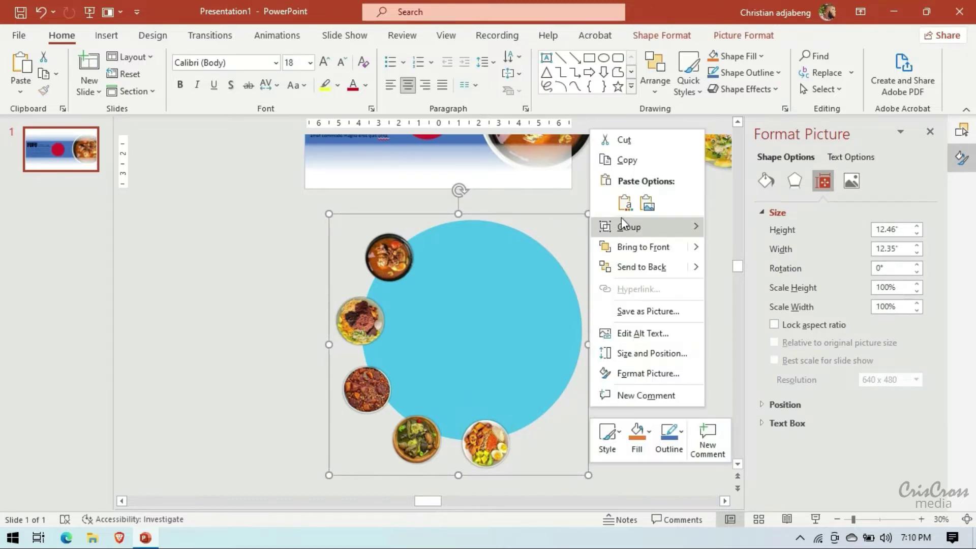
pyautogui.click(740, 269)
pyautogui.click(618, 431)
# - Duplicate the bottom-right egg dish photo and place the copy on the circle's right edge
pyautogui.click(483, 443)
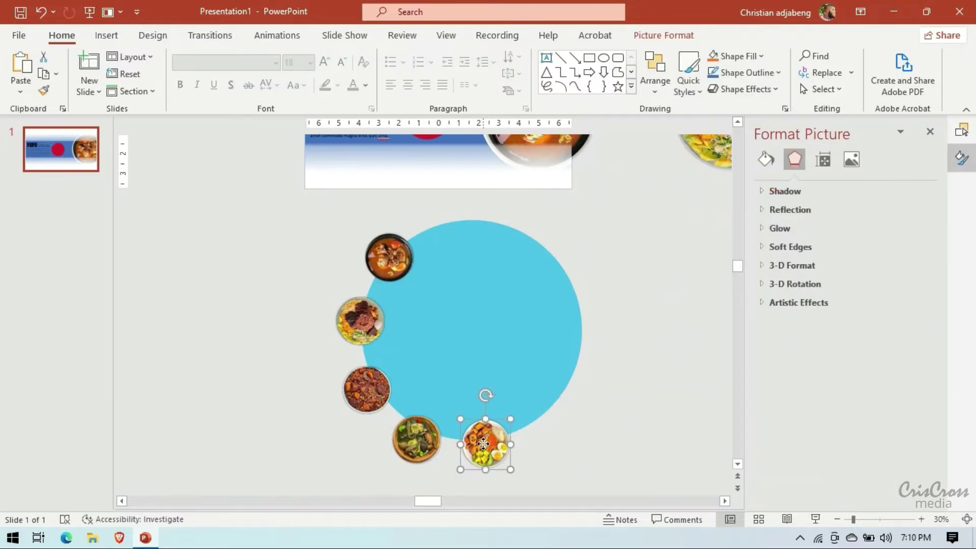
pyautogui.hotkey('ctrl', 'v')
pyautogui.moveTo(483, 443)
pyautogui.mouseDown()
pyautogui.moveTo(459, 223)
pyautogui.moveTo(440, 217)
pyautogui.mouseUp()
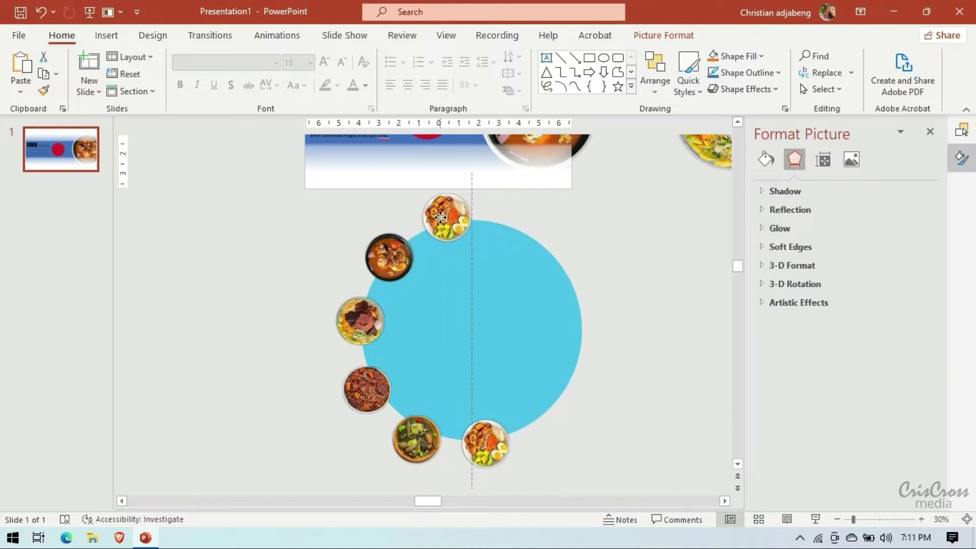
pyautogui.moveTo(440, 218); pyautogui.dragTo(561, 322)
pyautogui.moveTo(544, 319); pyautogui.dragTo(406, 319)
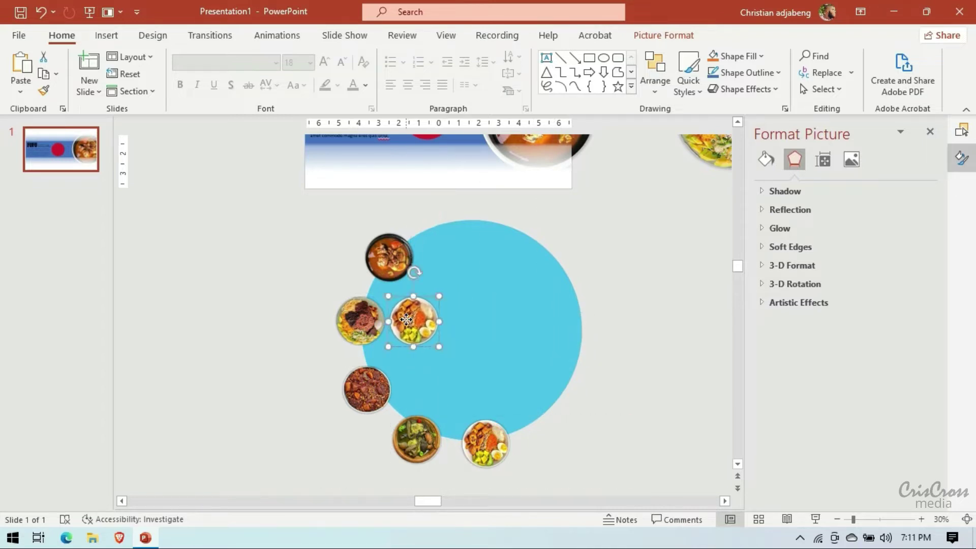
pyautogui.hotkey('ctrl', 'z')
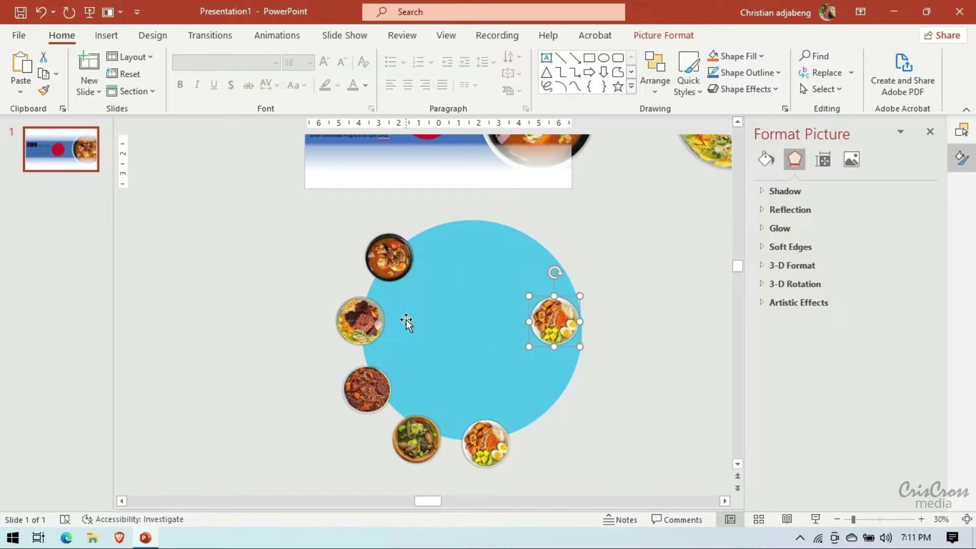
pyautogui.hotkey('ctrl', 'z')
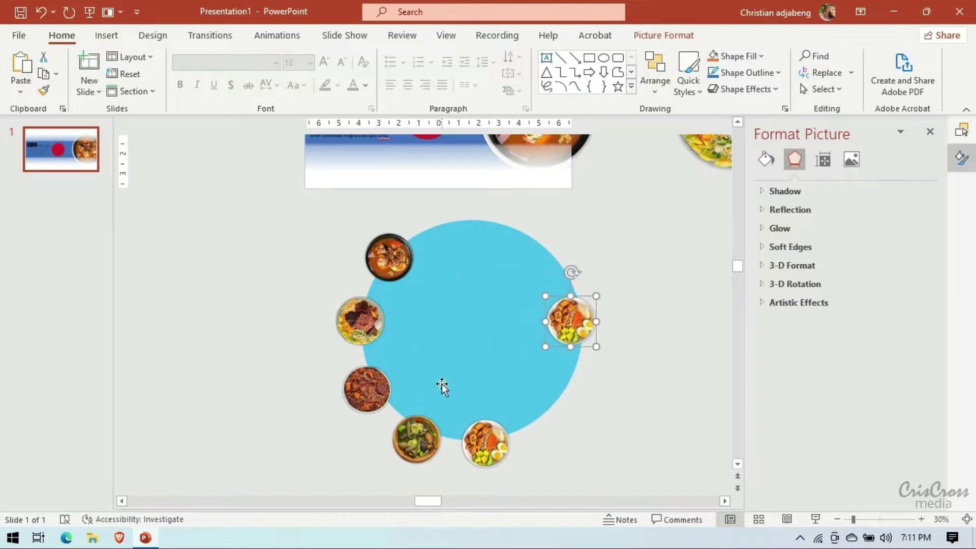
# - Paste another egg dish copy and nudge it up to the circle's top
pyautogui.hotkey('ctrl', 'v')
pyautogui.moveTo(581, 330)
pyautogui.mouseDown()
pyautogui.moveTo(440, 376)
pyautogui.moveTo(496, 389)
pyautogui.mouseUp()
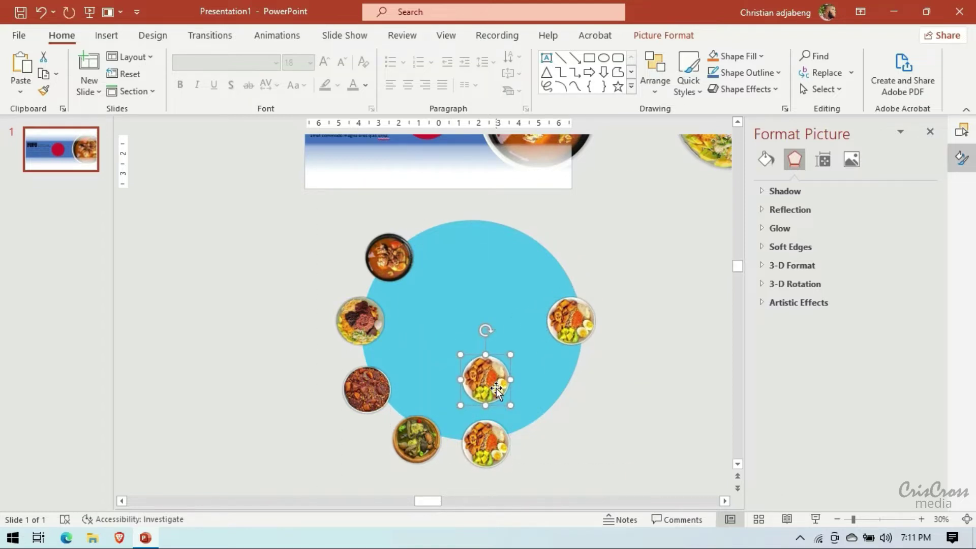
pyautogui.press('Up')
pyautogui.press('Up')
pyautogui.press('Up')
pyautogui.press('Up')
pyautogui.press('Up')
pyautogui.press('Up')
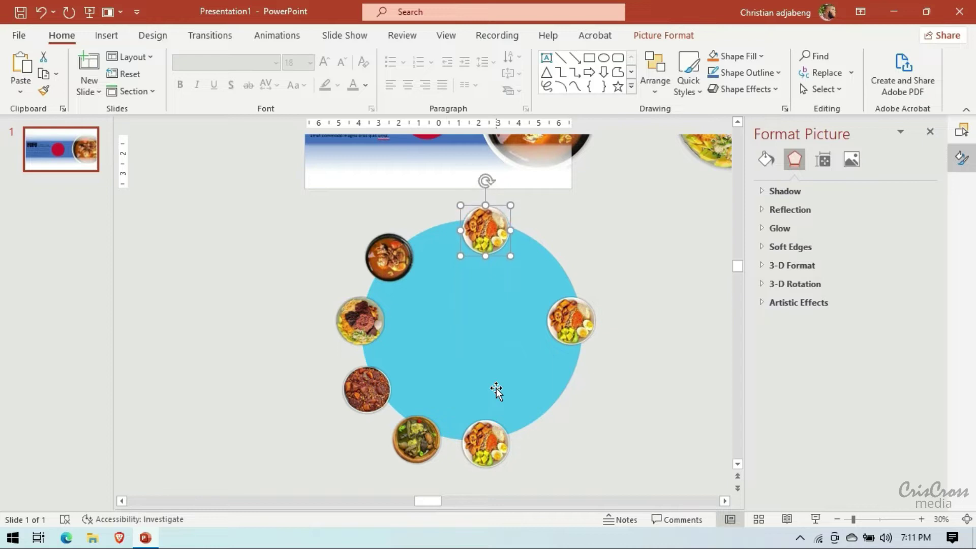
pyautogui.press('Up')
pyautogui.press('Up')
pyautogui.press('Up')
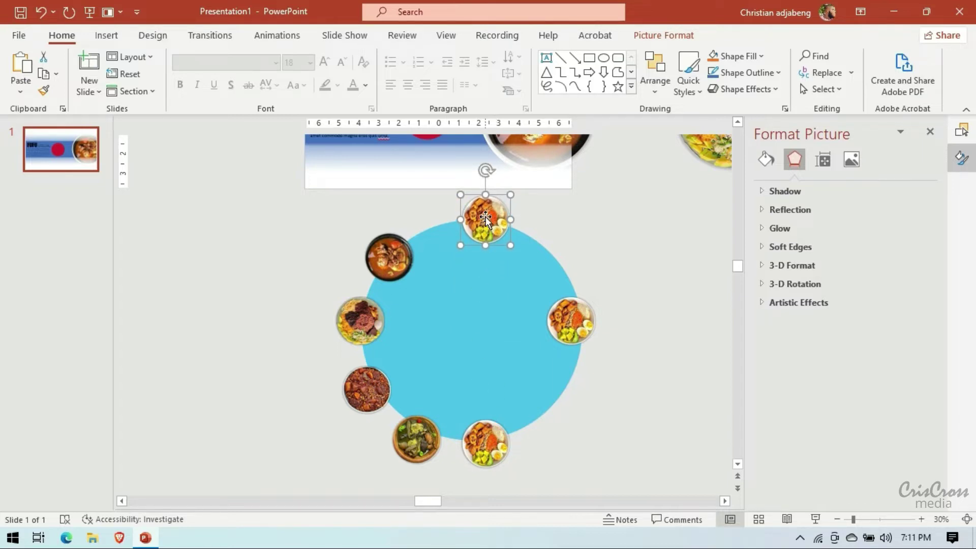
# - Move both copied egg dish photos off the circle into the space on its right
pyautogui.click(578, 220)
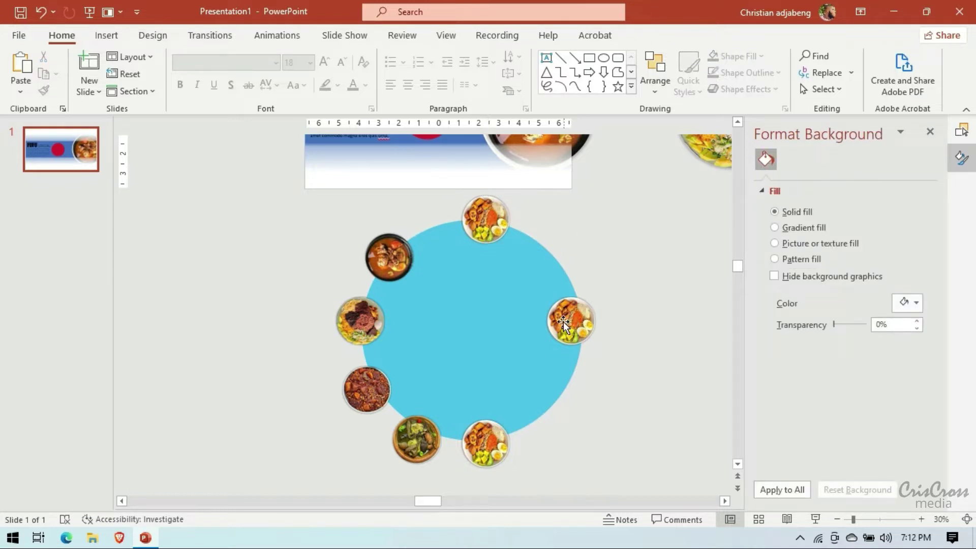
pyautogui.scroll(3, 652, 230)
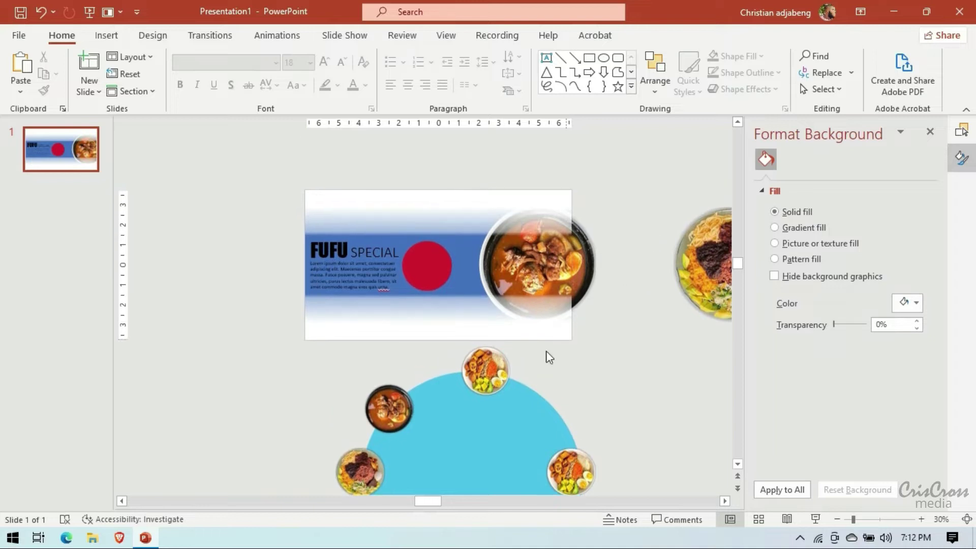
pyautogui.moveTo(485, 370); pyautogui.dragTo(662, 373)
pyautogui.moveTo(570, 470); pyautogui.dragTo(684, 452)
# - Select the blue circle, try moving it up and right, then undo the move
pyautogui.click(498, 427)
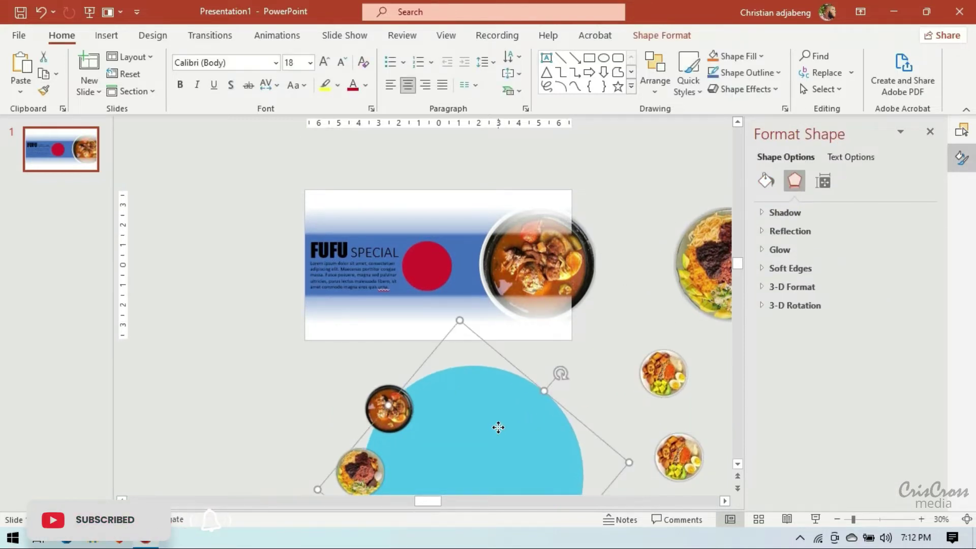
pyautogui.click(799, 537)
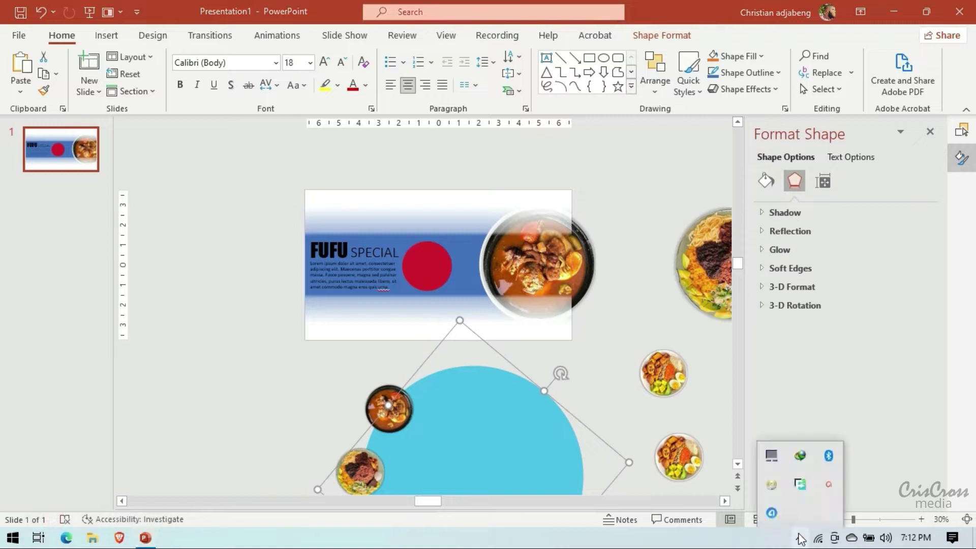
pyautogui.click(831, 488)
pyautogui.click(839, 396)
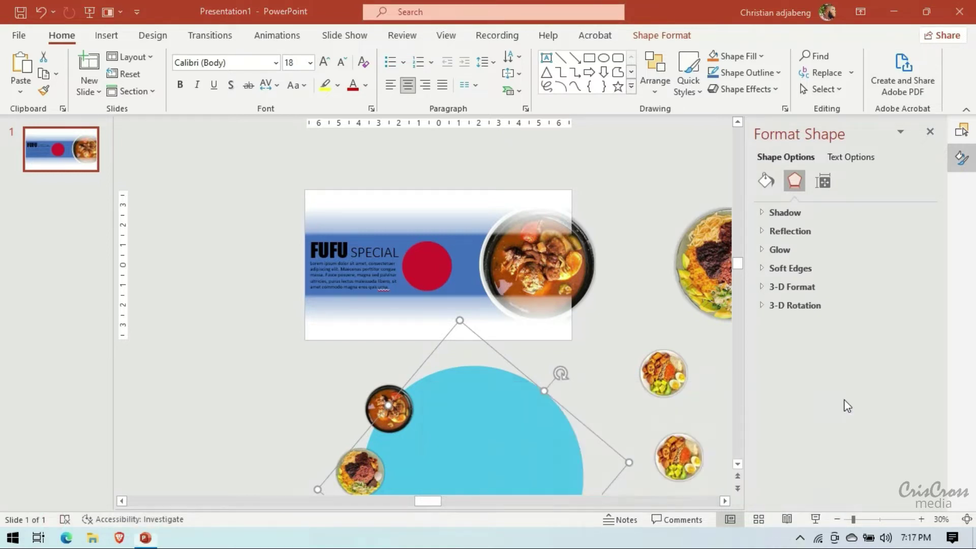
pyautogui.click(799, 537)
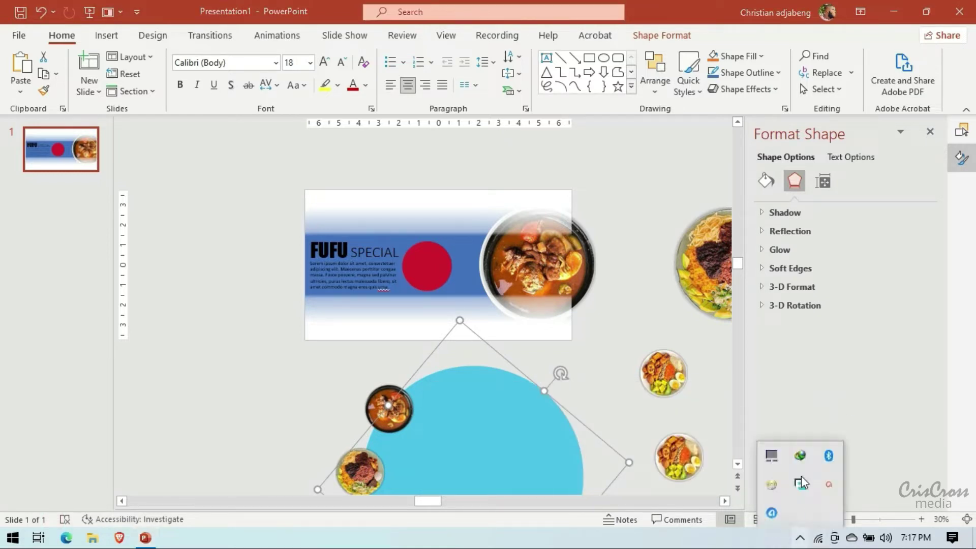
pyautogui.click(834, 489)
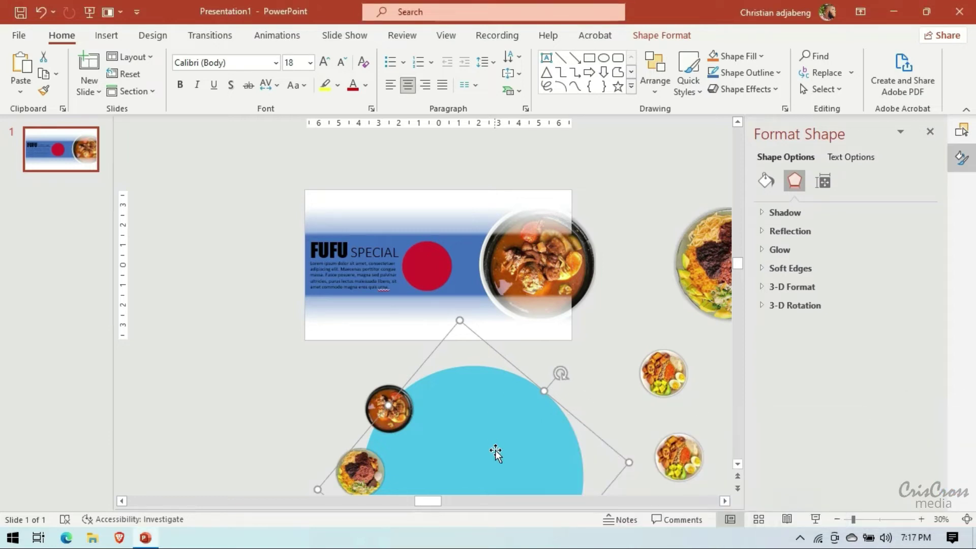
pyautogui.moveTo(500, 442); pyautogui.dragTo(532, 371)
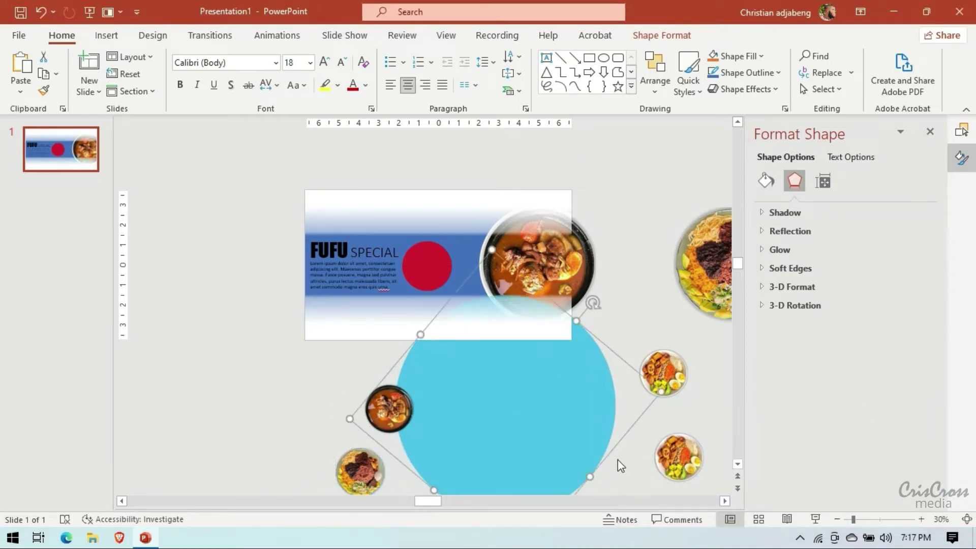
pyautogui.click(41, 11)
# - Enlarge the blue circle and reposition it slightly up and right
pyautogui.scroll(-2, 645, 283)
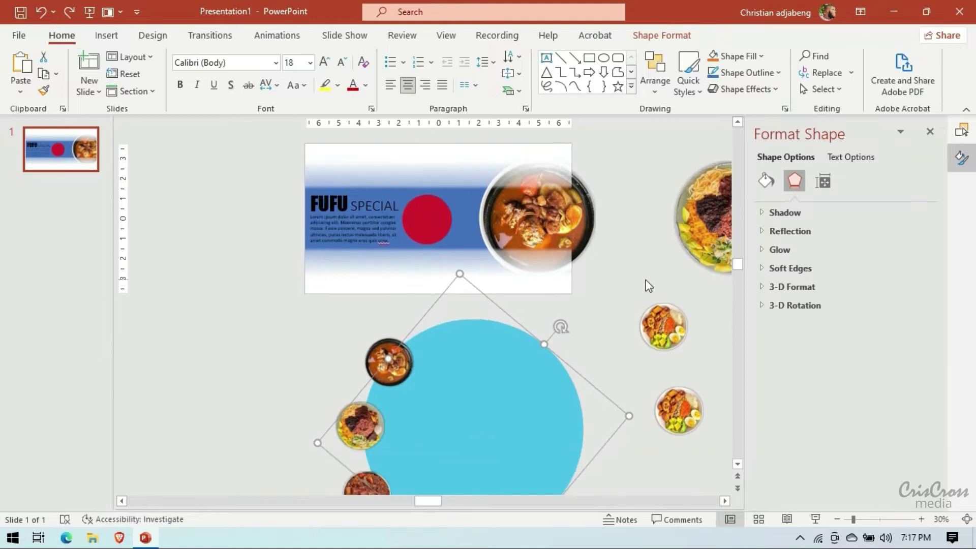
pyautogui.scroll(-3, 646, 285)
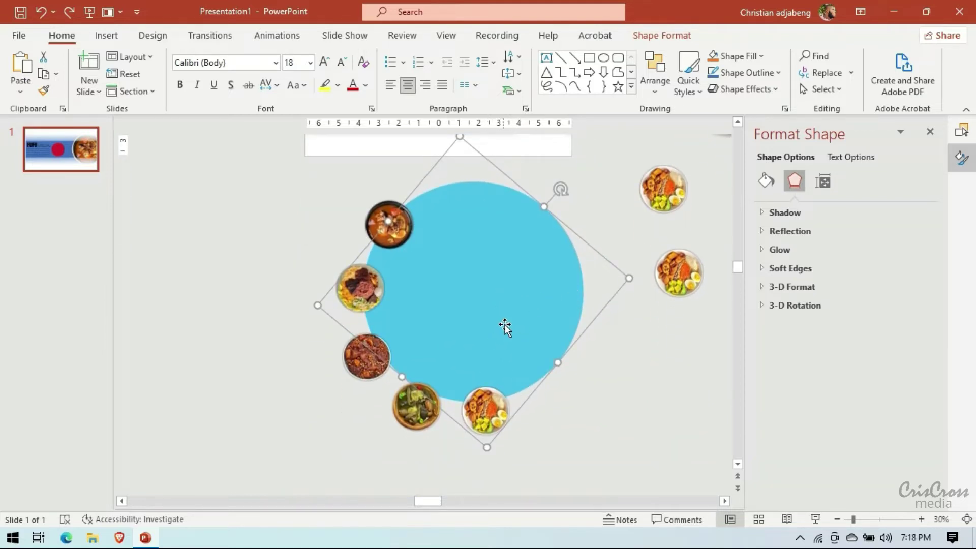
pyautogui.moveTo(493, 308)
pyautogui.mouseDown()
pyautogui.moveTo(485, 321)
pyautogui.moveTo(452, 303)
pyautogui.mouseUp()
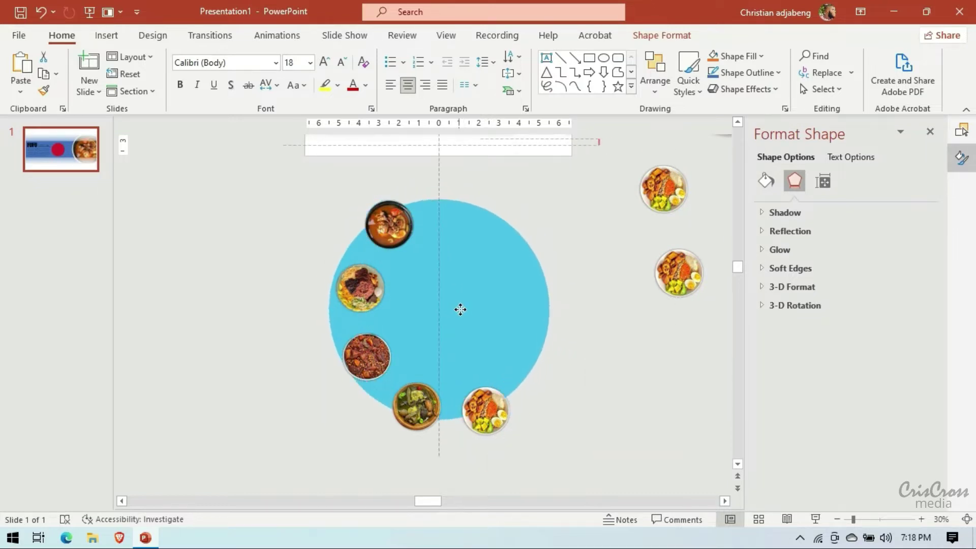
pyautogui.moveTo(452, 303); pyautogui.dragTo(447, 295)
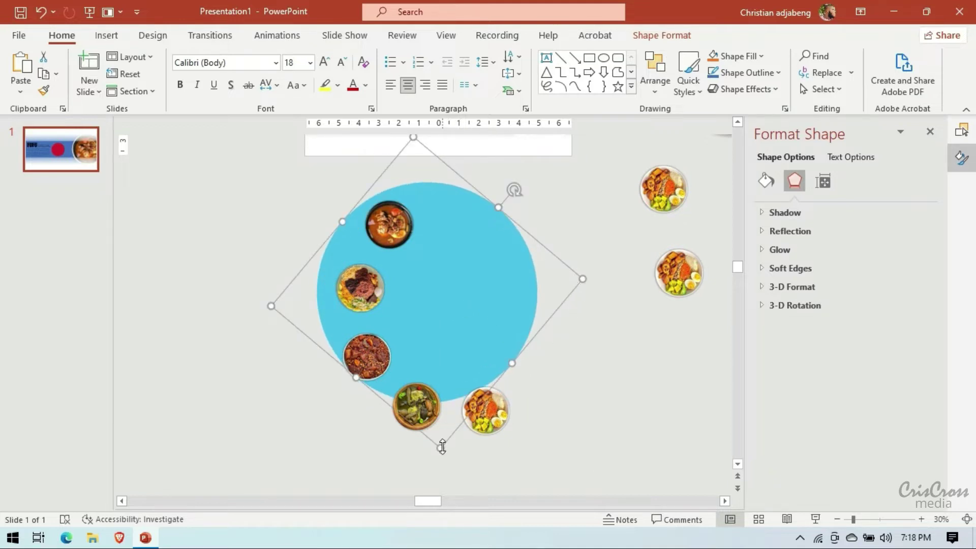
pyautogui.moveTo(442, 447); pyautogui.dragTo(455, 480)
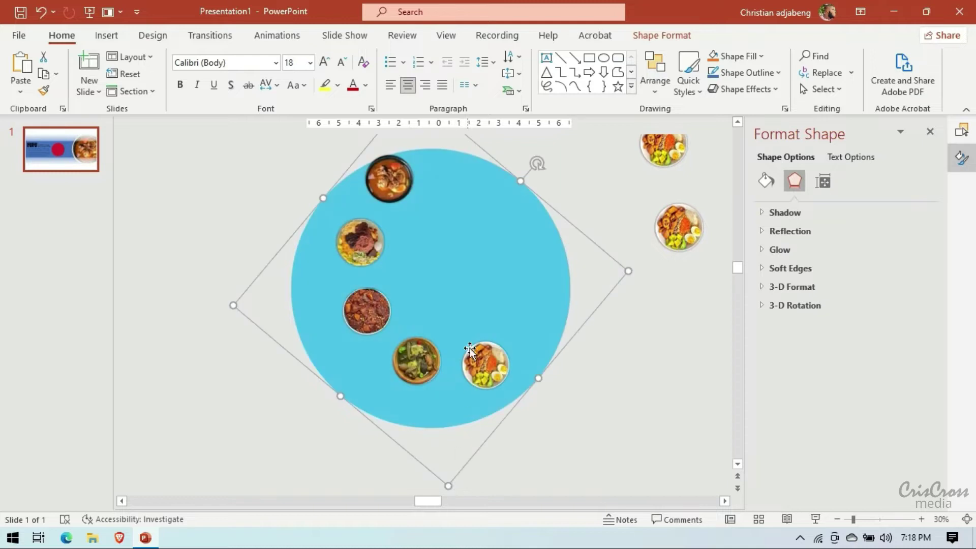
pyautogui.moveTo(457, 292); pyautogui.dragTo(496, 272)
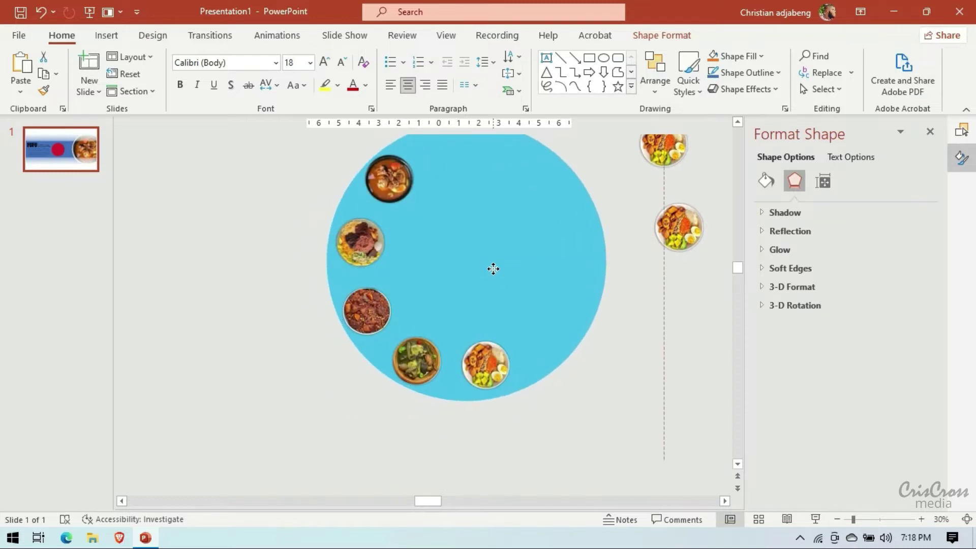
pyautogui.moveTo(496, 272); pyautogui.dragTo(493, 268)
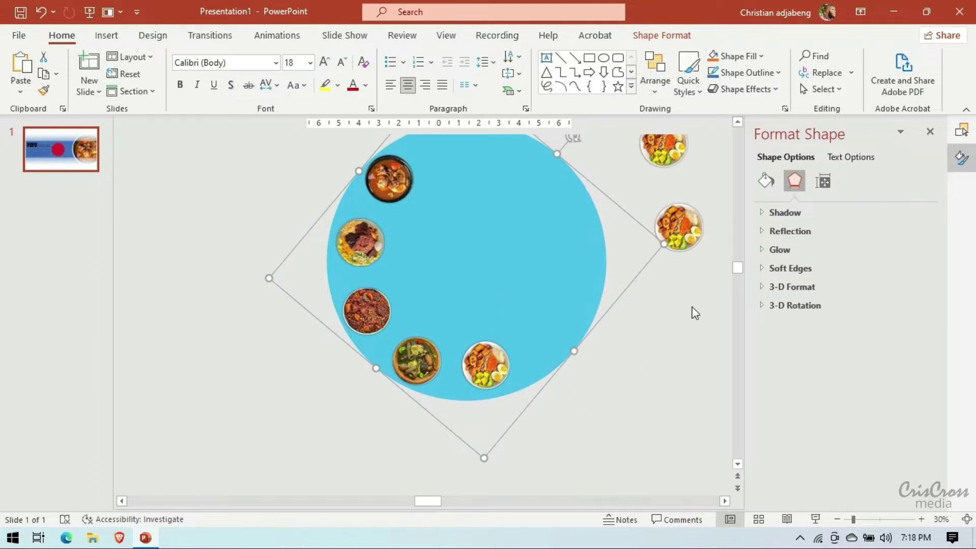
# - Bring the right-side dish photos onto the circle and place a top-left dish copy lower right
pyautogui.scroll(3, 691, 307)
pyautogui.moveTo(669, 256)
pyautogui.mouseDown()
pyautogui.moveTo(547, 303)
pyautogui.moveTo(516, 275)
pyautogui.mouseUp()
pyautogui.moveTo(679, 343); pyautogui.dragTo(566, 371)
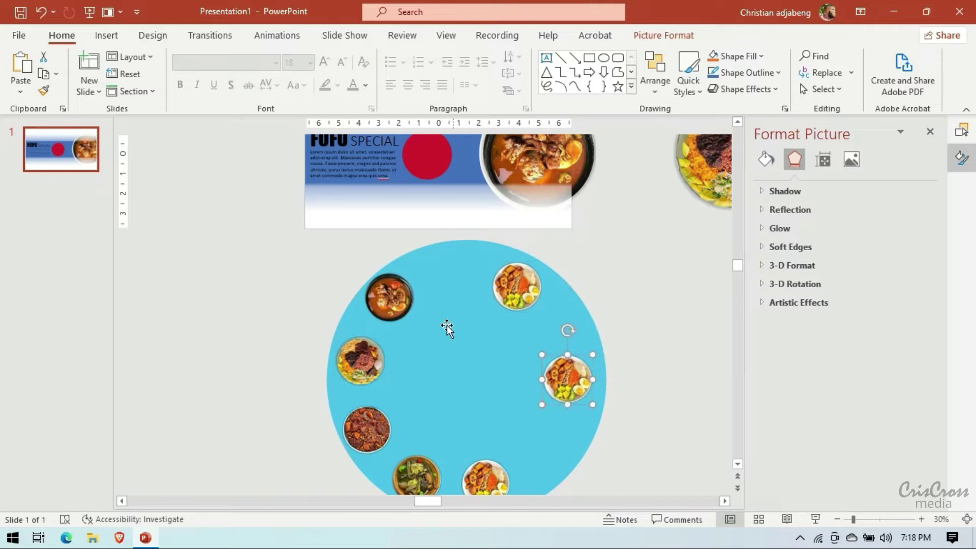
pyautogui.click(390, 302)
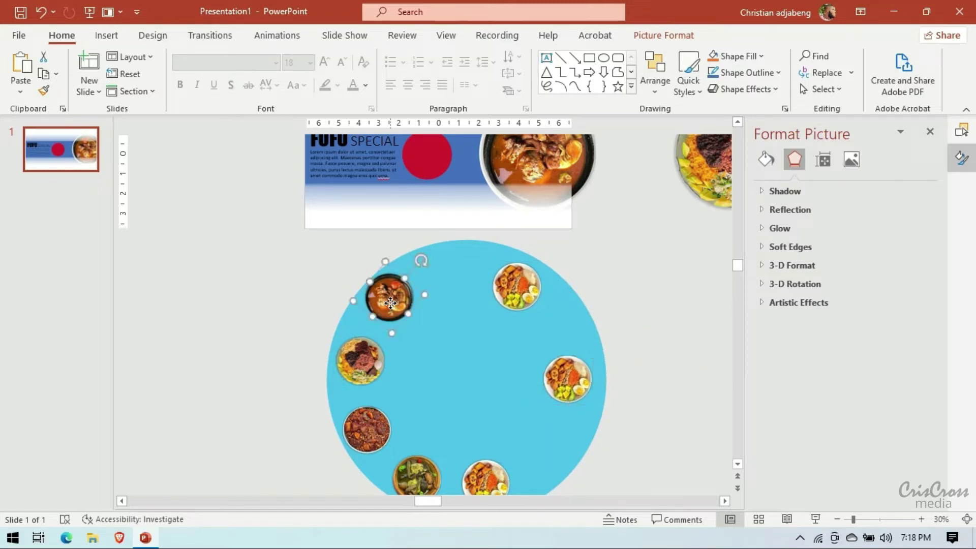
pyautogui.keyDown('ctrl'); pyautogui.moveTo(391, 303); pyautogui.dragTo(553, 445); pyautogui.keyUp('ctrl')
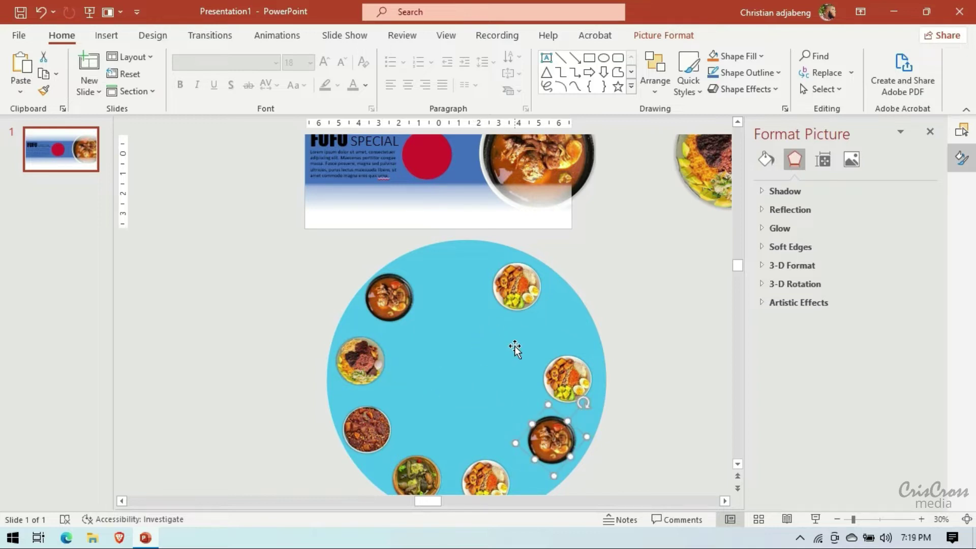
# - Select all the food photos plus the blue circle and group them
pyautogui.click(836, 519)
pyautogui.moveTo(250, 182); pyautogui.dragTo(498, 384)
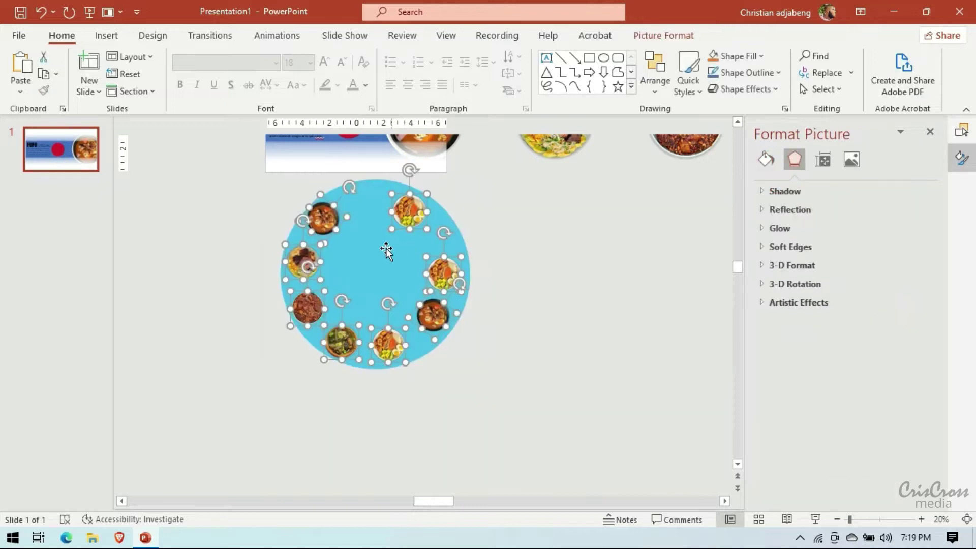
pyautogui.keyDown('shift'); pyautogui.click(386, 248); pyautogui.keyUp('shift')
pyautogui.rightClick(385, 248)
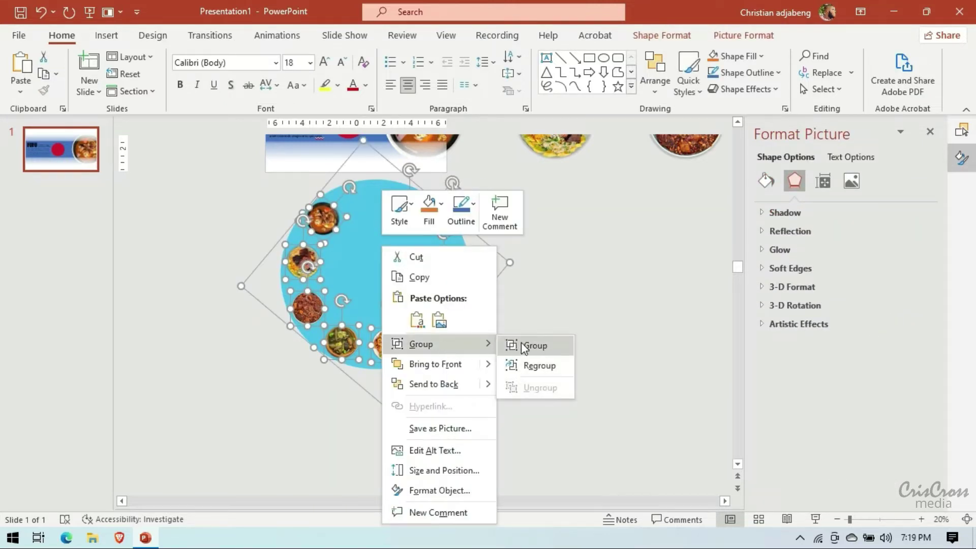
pyautogui.click(523, 345)
# - Move the new group up so it centres on the banner's central dish
pyautogui.scroll(2, 575, 292)
pyautogui.scroll(1, 575, 292)
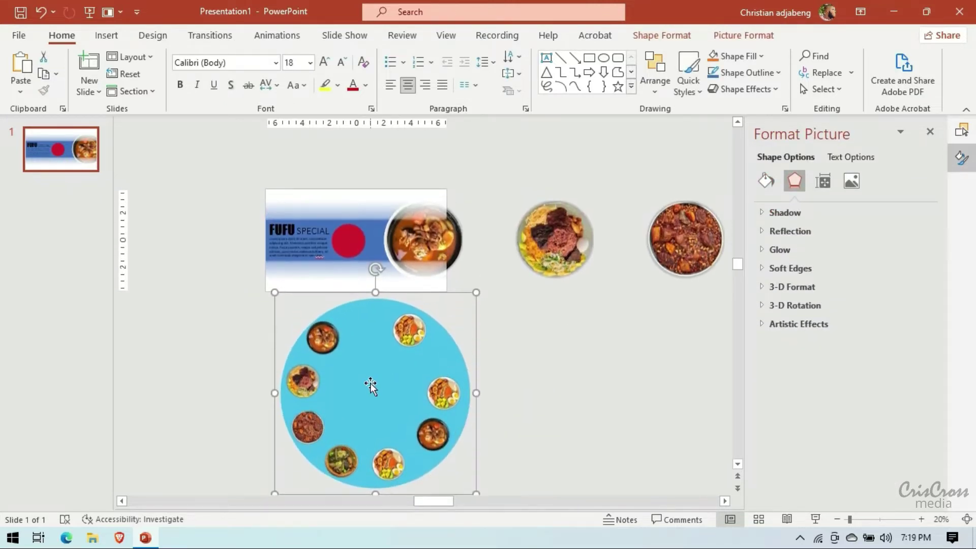
pyautogui.moveTo(371, 386); pyautogui.dragTo(422, 268)
pyautogui.moveTo(436, 312); pyautogui.dragTo(437, 297)
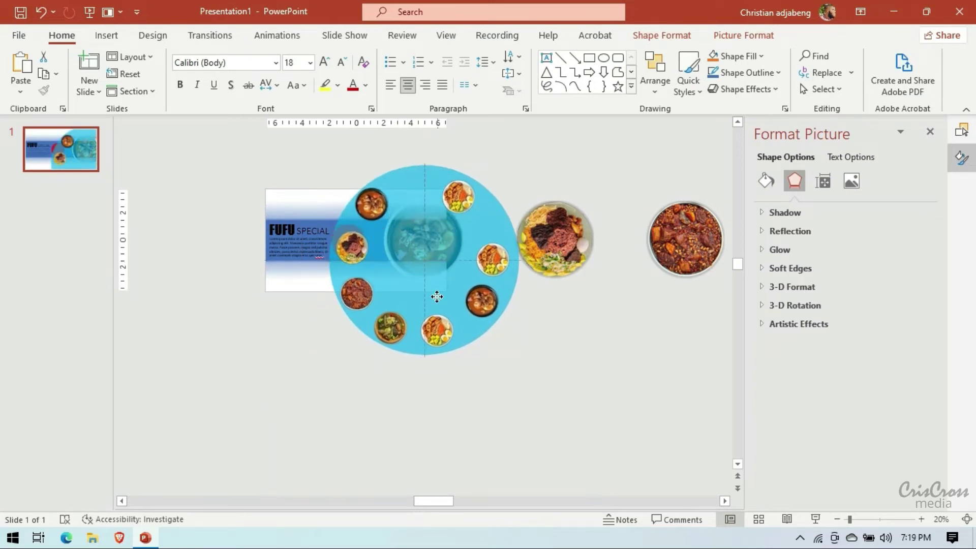
# - Move collapsed Group 39 below the SHADE UP layers in the Selection Pane, nudging it up-left
pyautogui.click(961, 130)
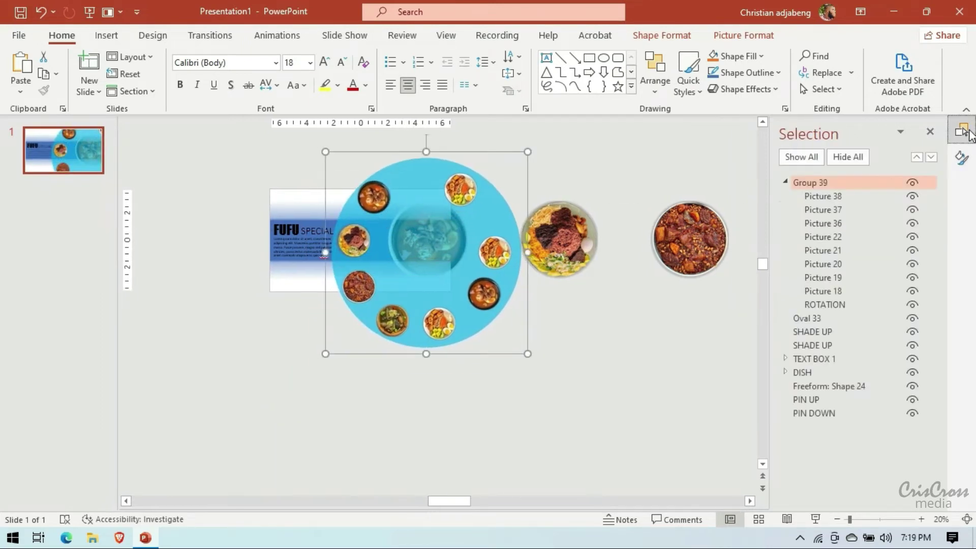
pyautogui.click(784, 182)
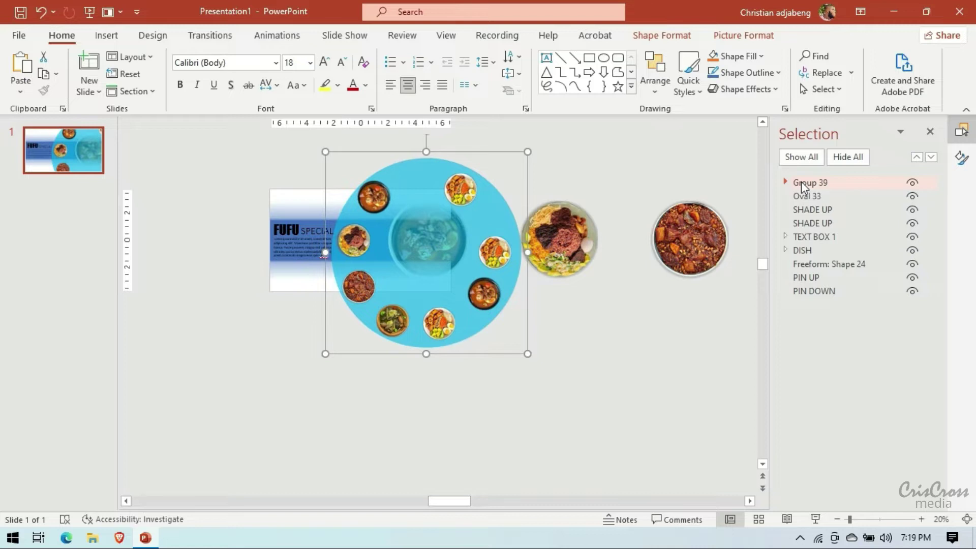
pyautogui.moveTo(801, 182); pyautogui.dragTo(808, 223)
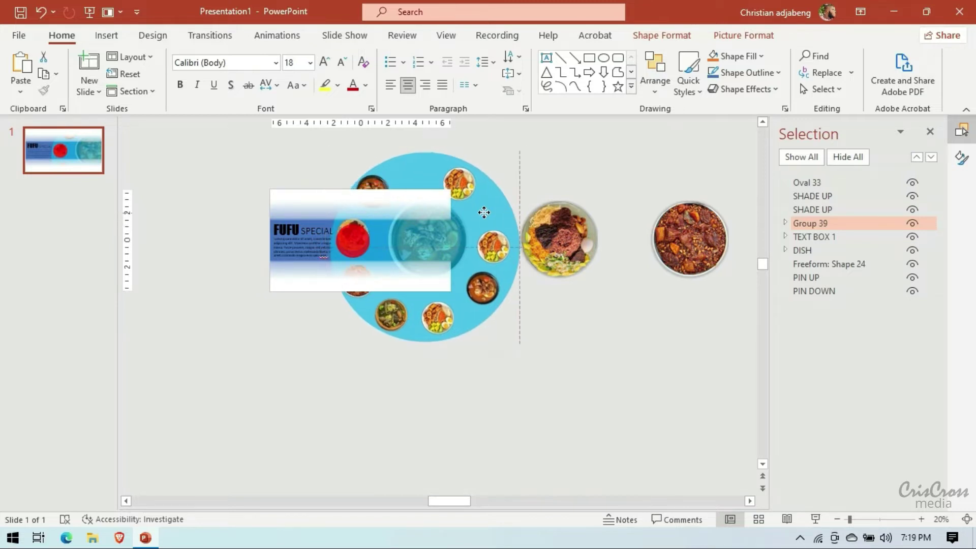
pyautogui.moveTo(492, 211); pyautogui.dragTo(486, 213)
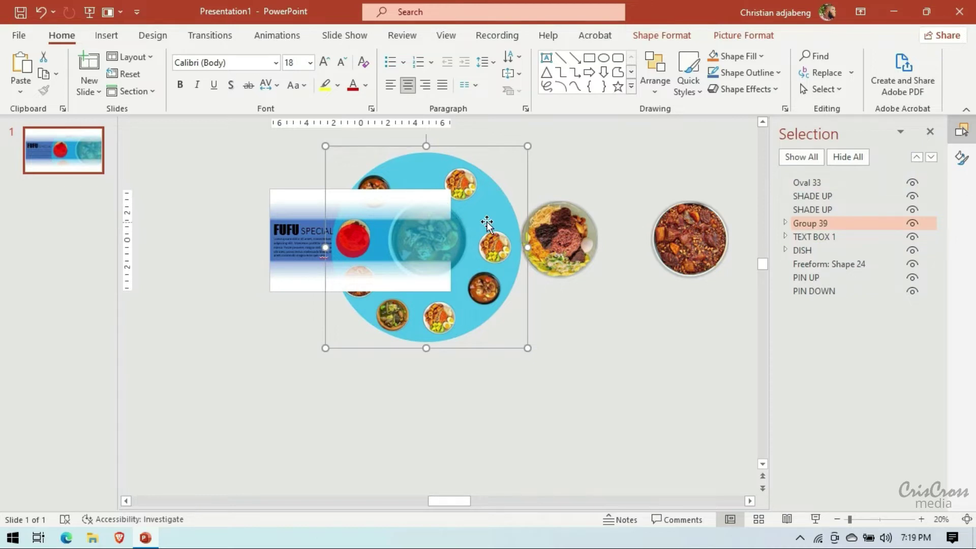
pyautogui.click(961, 158)
# - Set Group 39's rotation to -40° in Size & Properties, zooming in and nudging it right
pyautogui.click(822, 181)
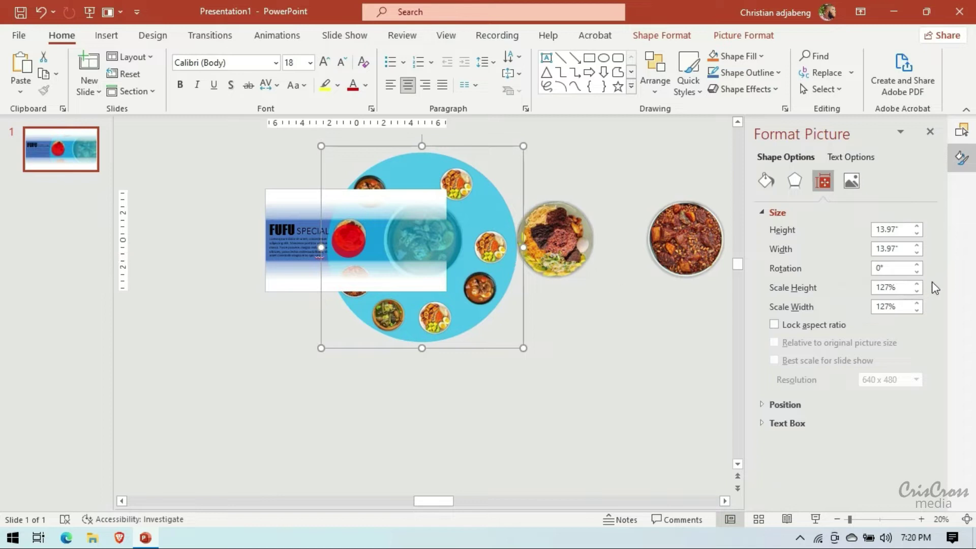
pyautogui.click(917, 272)
pyautogui.moveTo(920, 273); pyautogui.dragTo(920, 273)
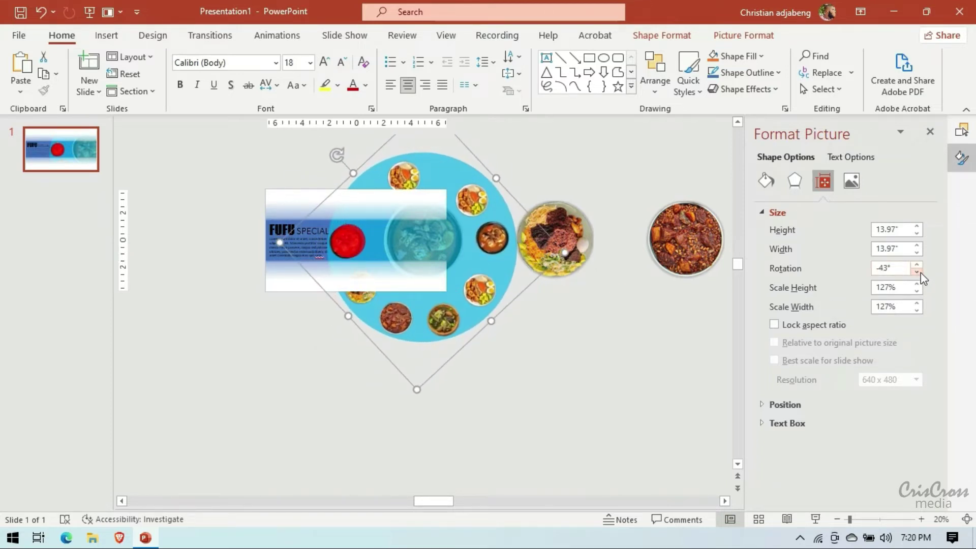
pyautogui.click(922, 518)
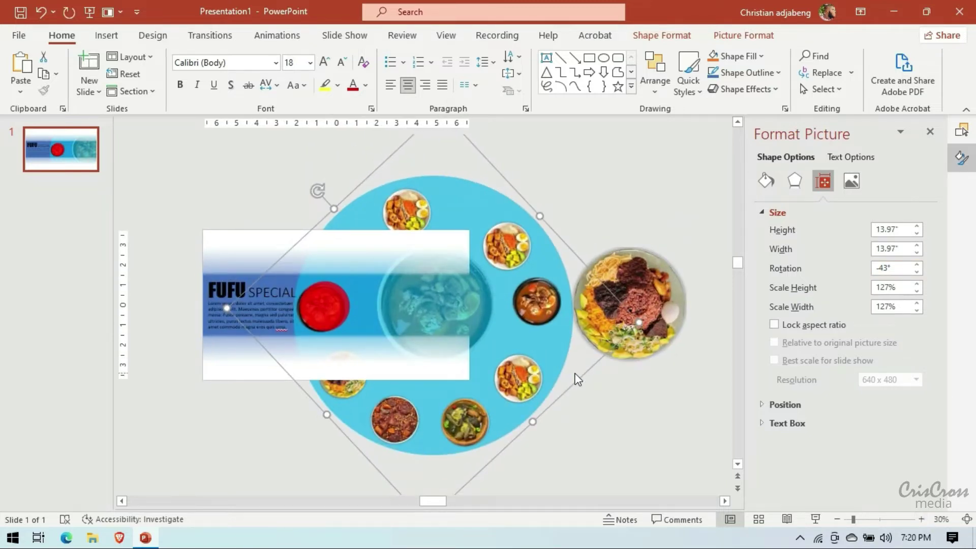
pyautogui.press('Right')
pyautogui.press('Right')
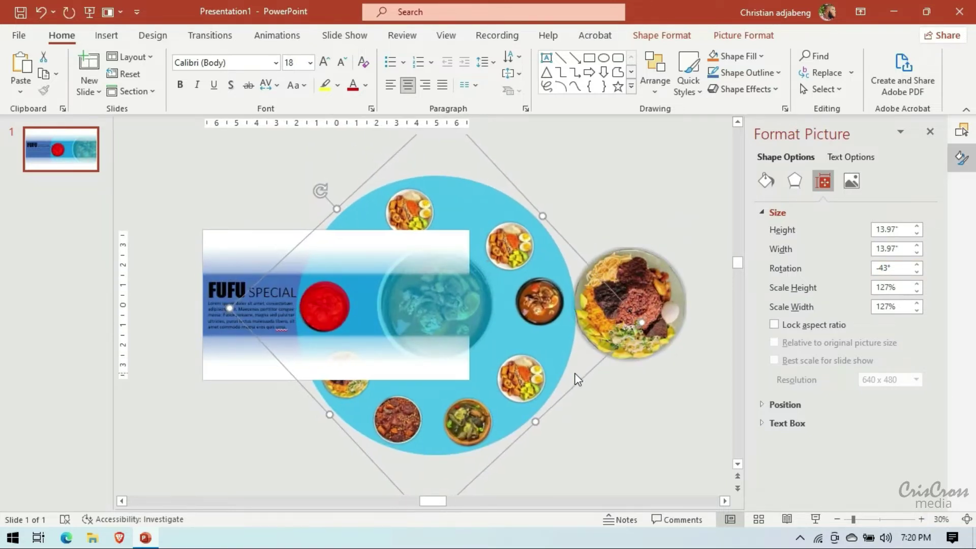
pyautogui.click(915, 272)
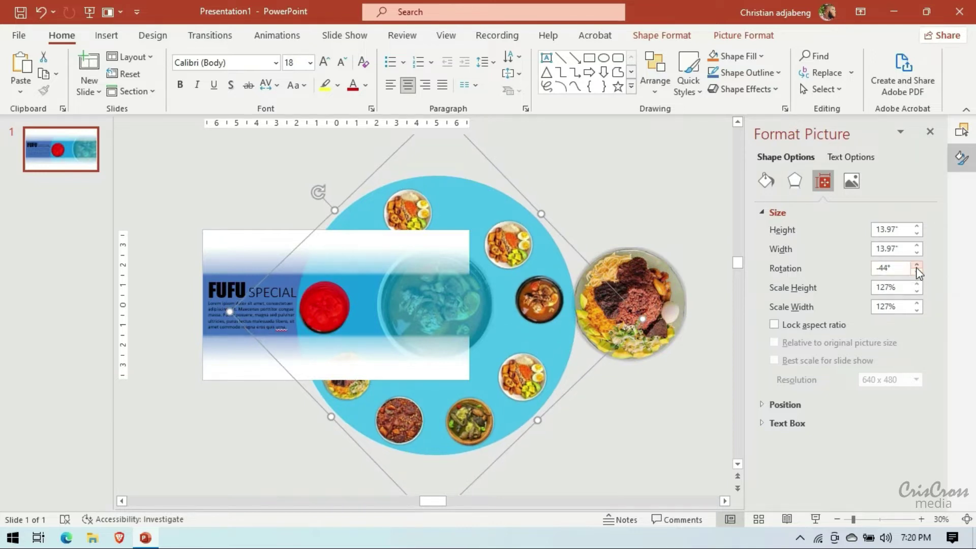
pyautogui.click(916, 266)
pyautogui.click(917, 266)
pyautogui.click(916, 266)
pyautogui.click(916, 267)
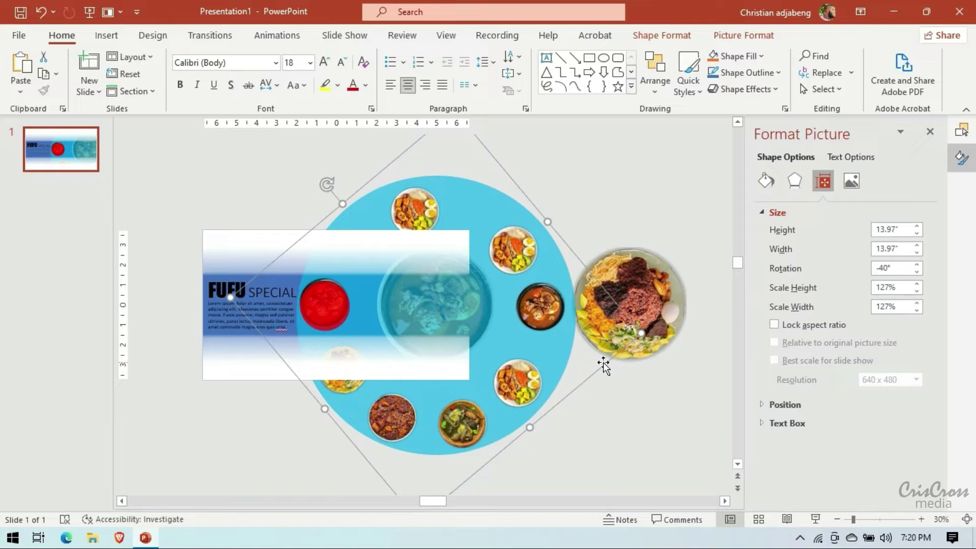
pyautogui.click(961, 129)
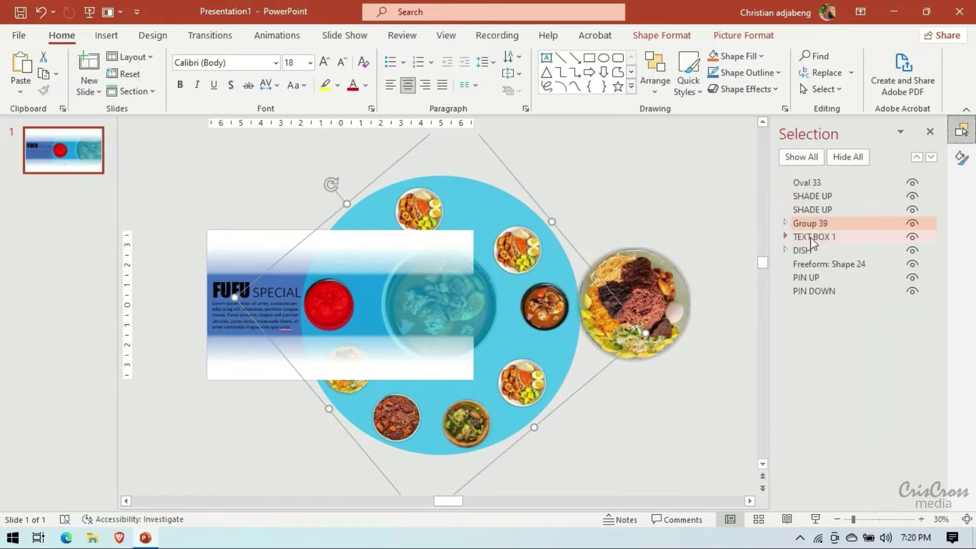
# - Expand Group 39, select the red circle picture and nudge it slightly down
pyautogui.click(785, 223)
pyautogui.click(813, 237)
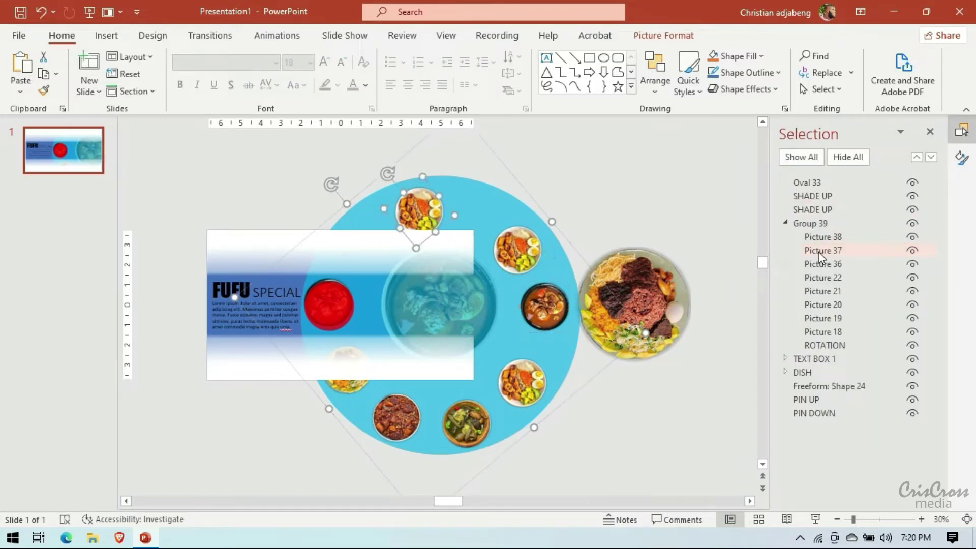
pyautogui.click(818, 252)
pyautogui.click(819, 278)
pyautogui.click(821, 291)
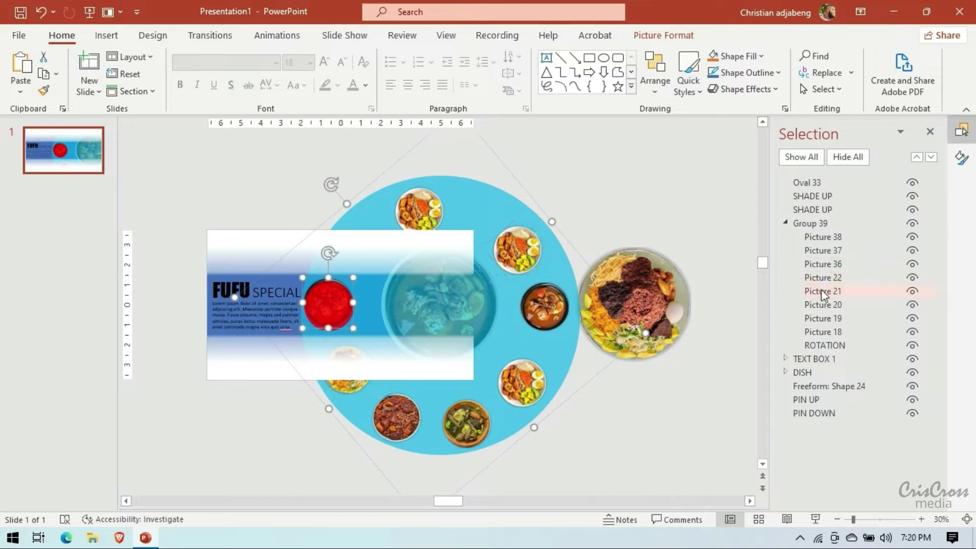
pyautogui.press('Down')
pyautogui.press('Down')
pyautogui.press('Down')
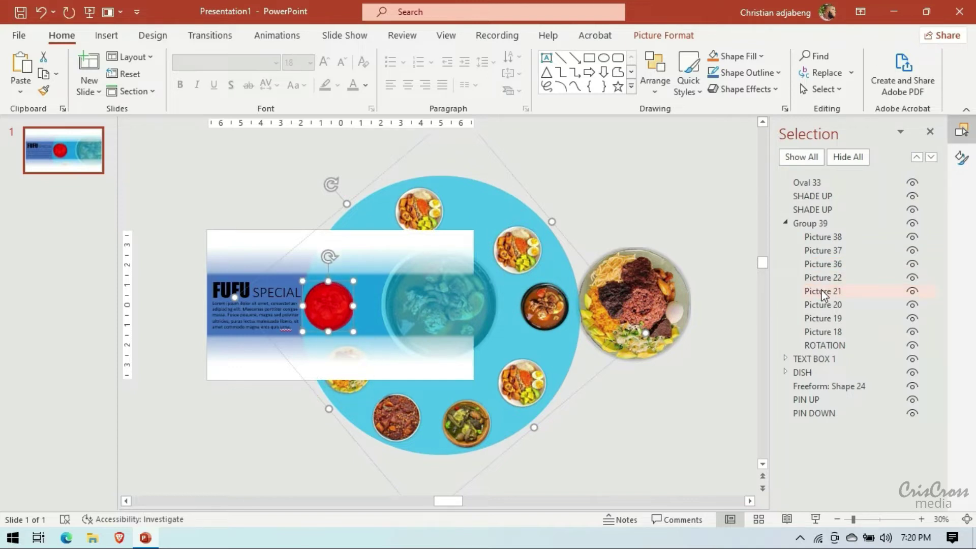
# - Set the whole Group 39's rotation back to 0° in Format Picture
pyautogui.click(527, 192)
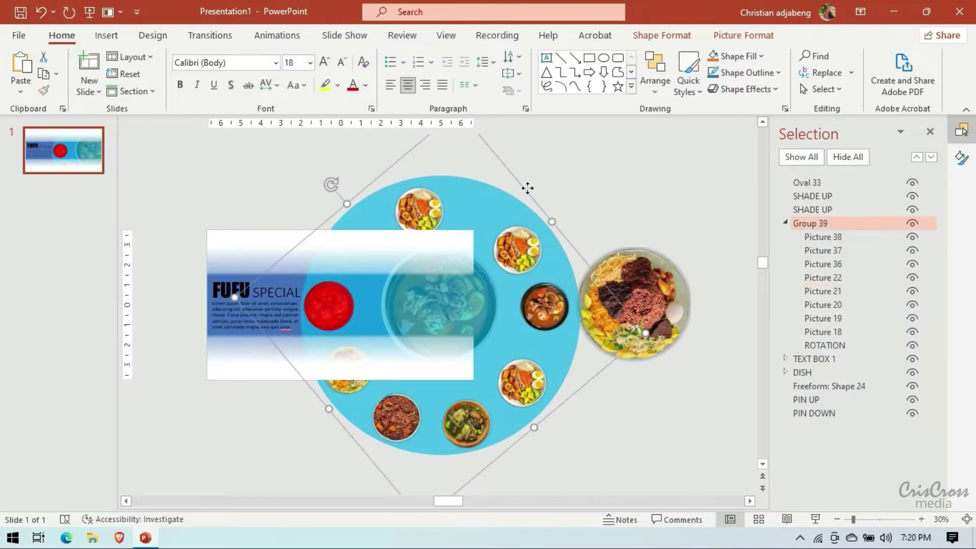
pyautogui.click(961, 158)
pyautogui.click(917, 264)
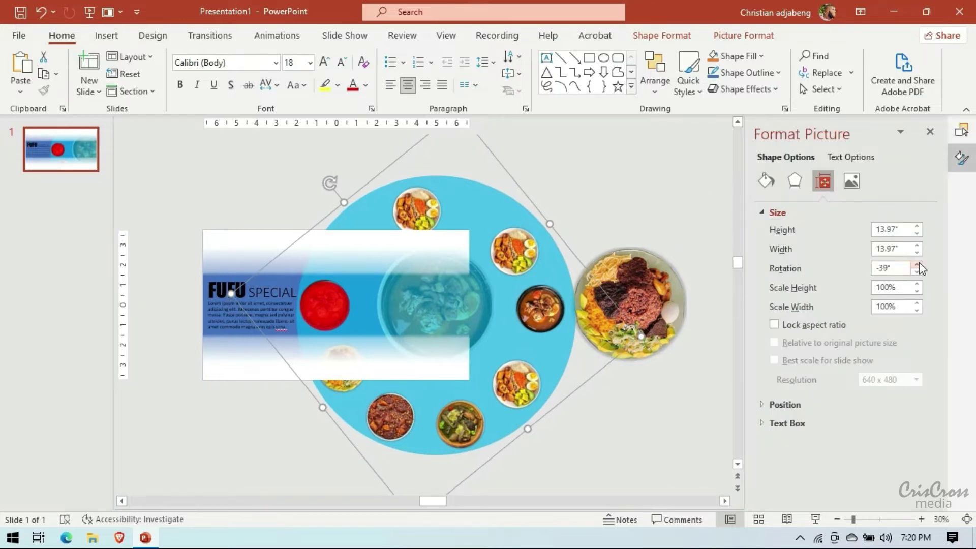
pyautogui.click(917, 265)
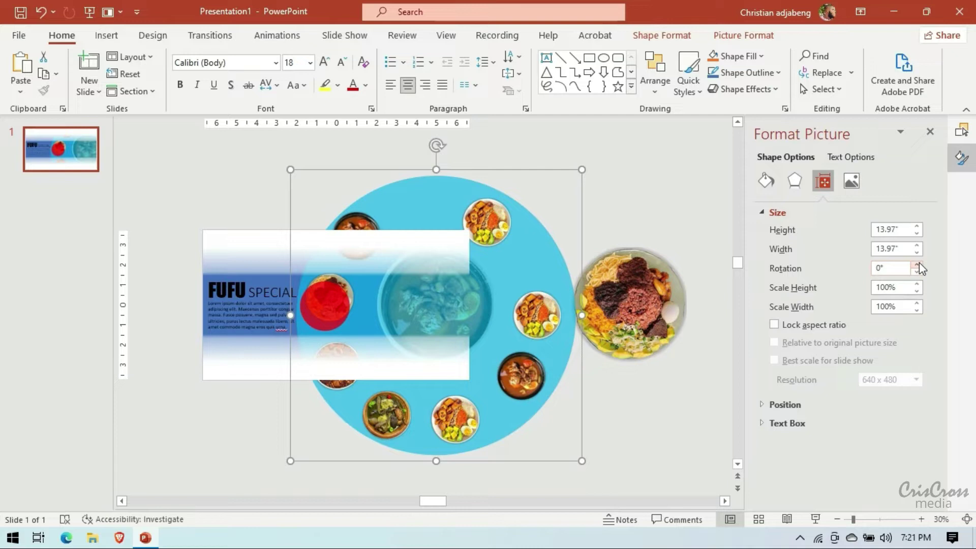
# - Select the red circle Picture 22 in the Selection Pane and undo three recent changes
pyautogui.click(961, 130)
pyautogui.click(829, 236)
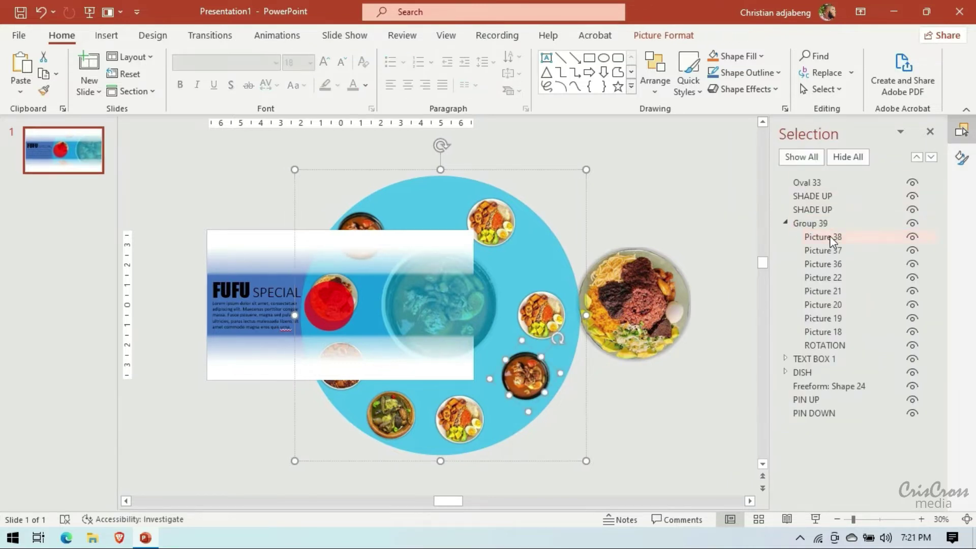
pyautogui.click(827, 250)
pyautogui.click(824, 263)
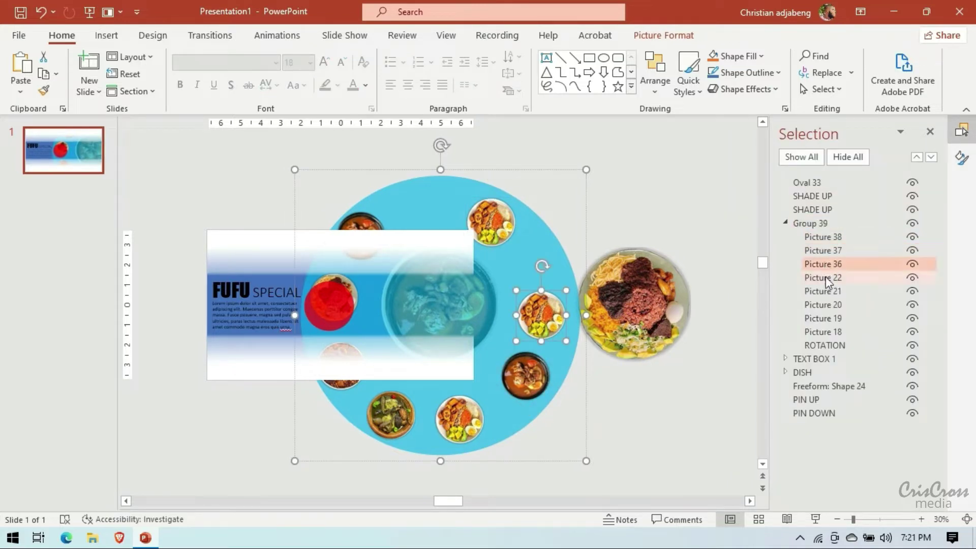
pyautogui.click(825, 277)
pyautogui.hotkey('ctrl', 'z')
pyautogui.hotkey('ctrl', 'z')
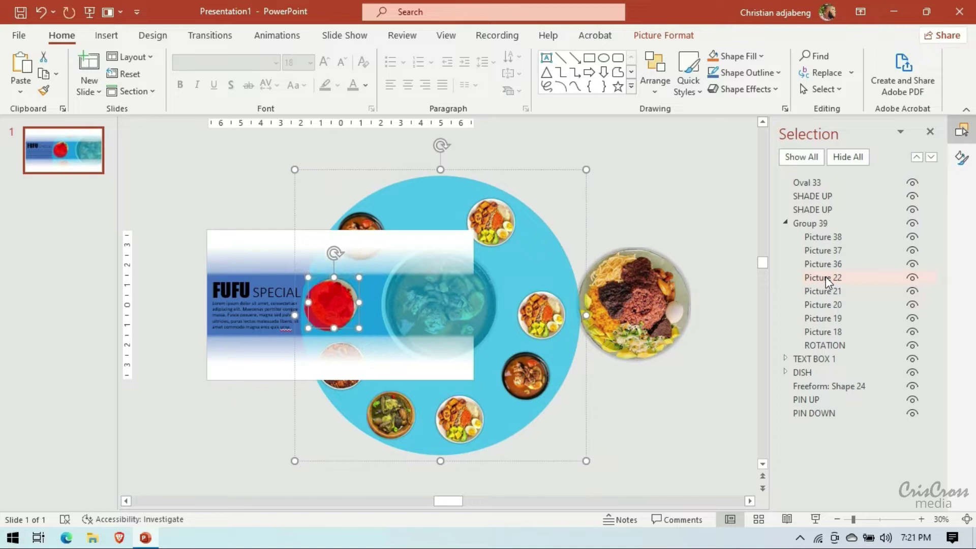
pyautogui.hotkey('ctrl', 'z')
pyautogui.hotkey('ctrl', 'z')
pyautogui.hotkey('ctrl', 'z')
pyautogui.hotkey('ctrl', 'z')
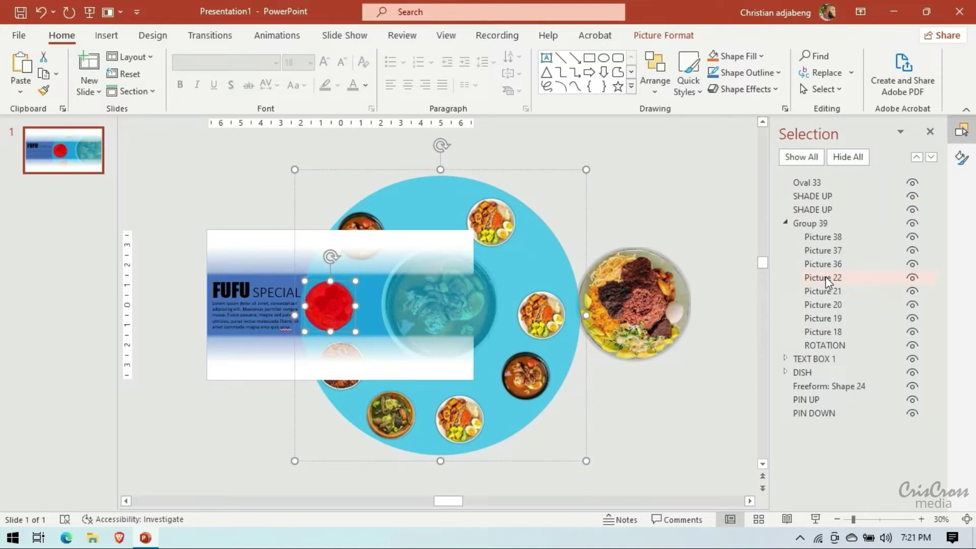
pyautogui.hotkey('ctrl', 'z')
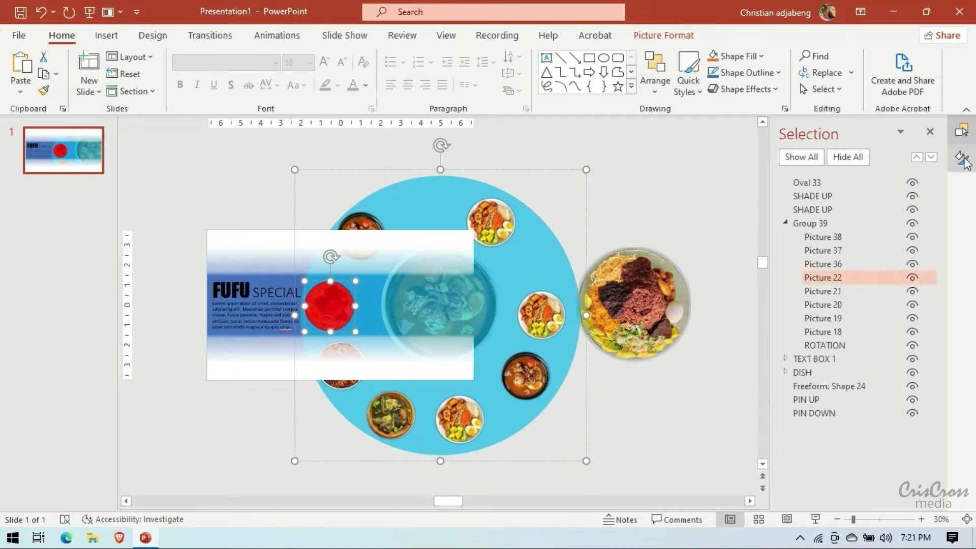
# - Adjust Group 39 with the Rotation spinner, finally settling at 40° rotation
pyautogui.click(586, 217)
pyautogui.click(961, 158)
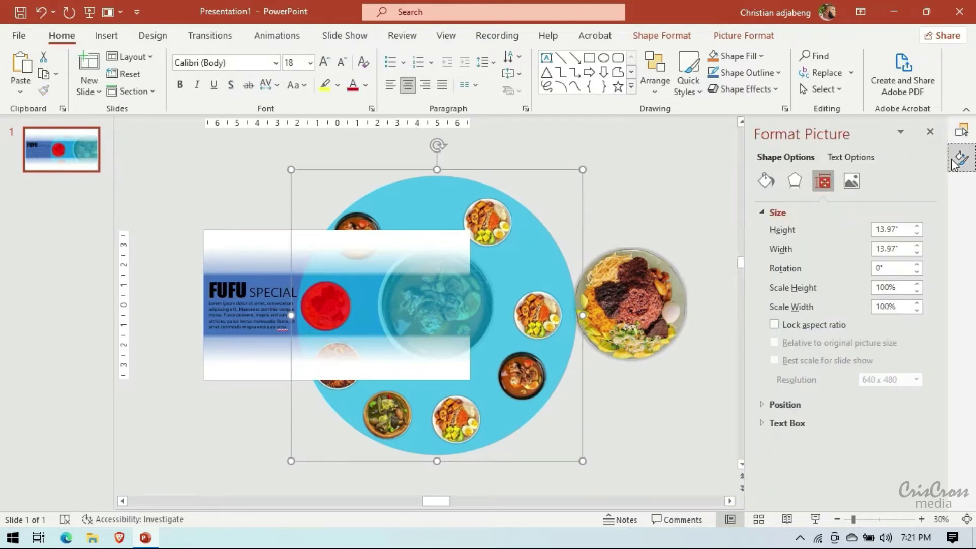
pyautogui.click(916, 265)
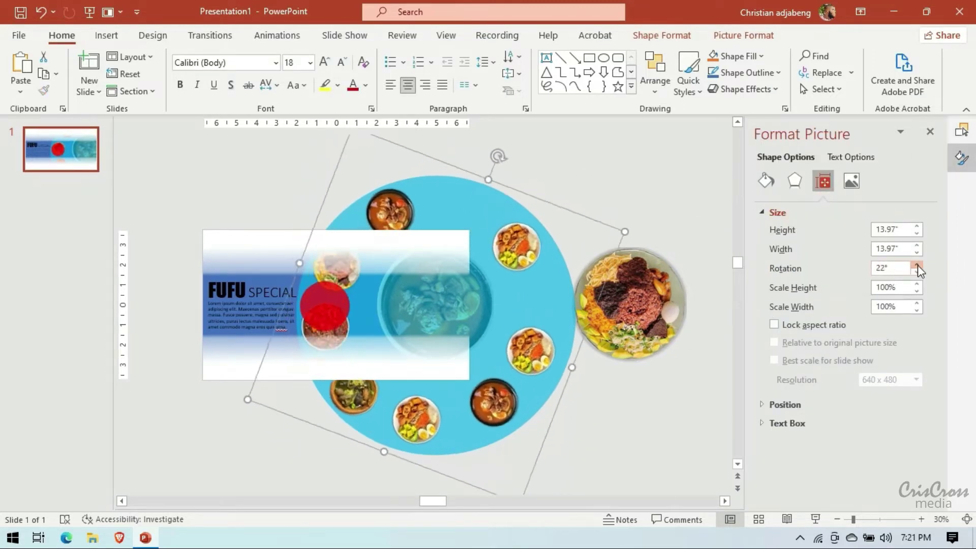
pyautogui.moveTo(917, 265); pyautogui.dragTo(917, 273)
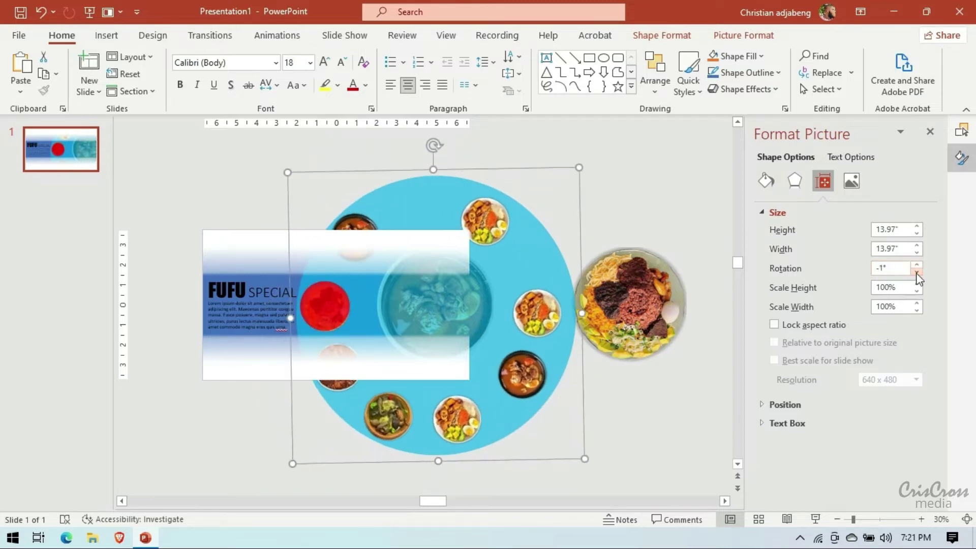
pyautogui.click(917, 266)
pyautogui.click(917, 266)
pyautogui.click(917, 266)
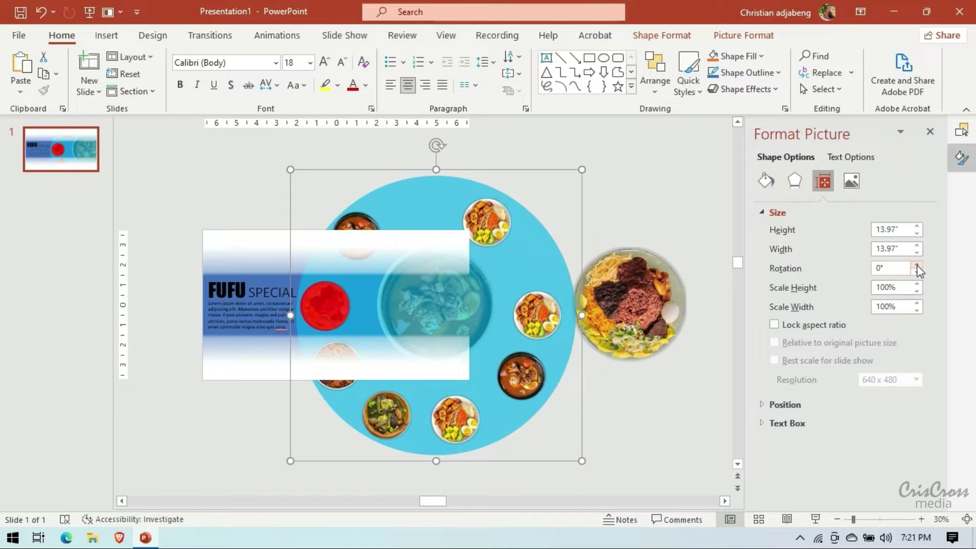
pyautogui.click(917, 271)
pyautogui.click(916, 271)
pyautogui.click(917, 271)
pyautogui.moveTo(917, 271); pyautogui.dragTo(917, 272)
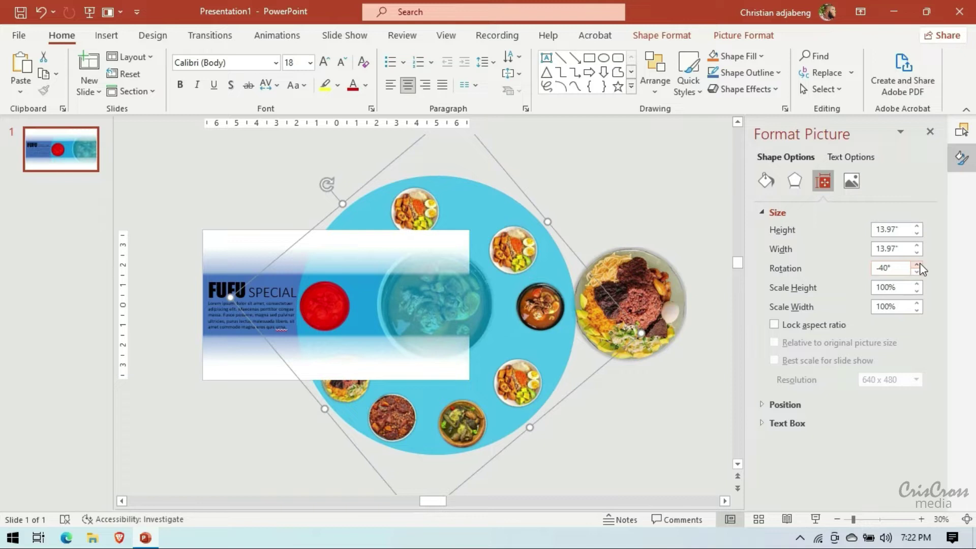
pyautogui.moveTo(916, 263); pyautogui.dragTo(918, 264)
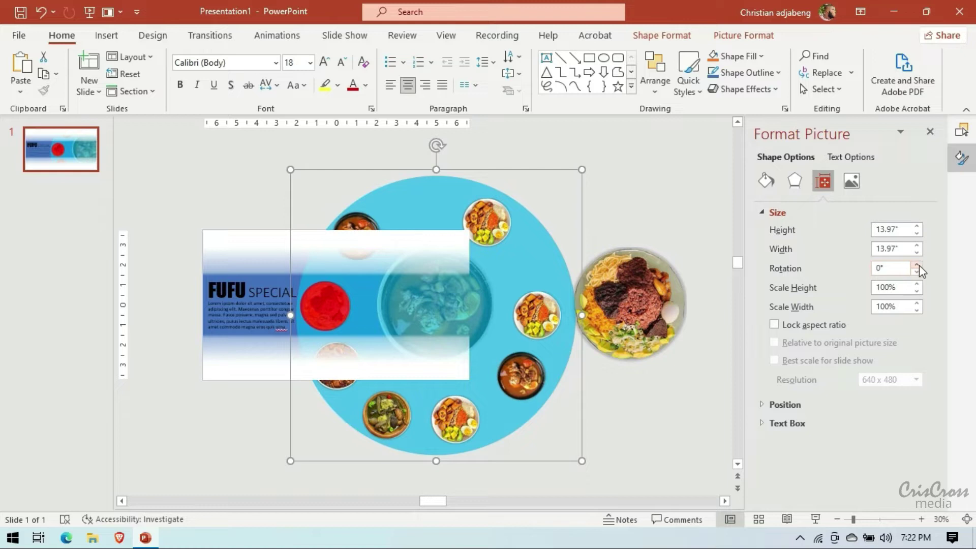
pyautogui.moveTo(917, 265); pyautogui.dragTo(917, 265)
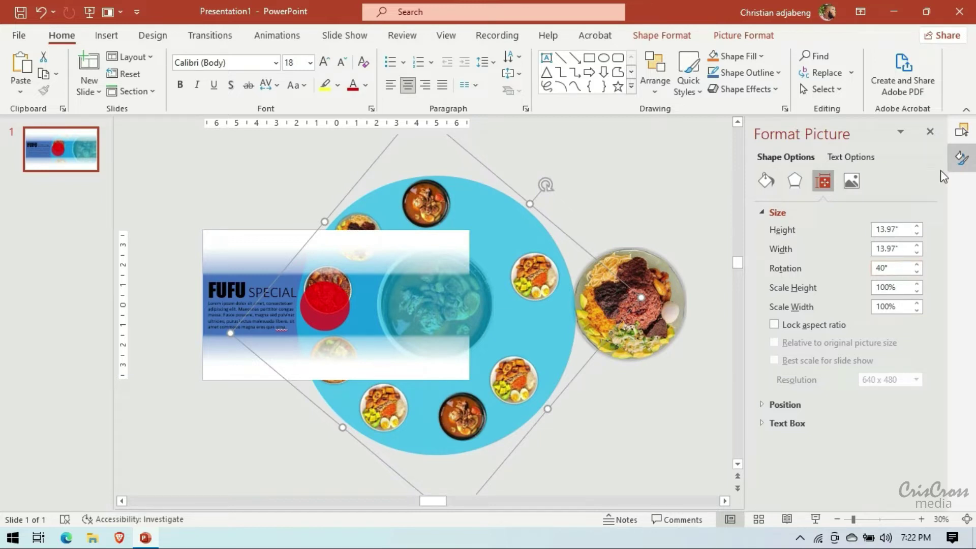
pyautogui.click(961, 130)
# - Step through Group 39's pictures to Picture 18, undo its last change, and reselect the group
pyautogui.click(823, 237)
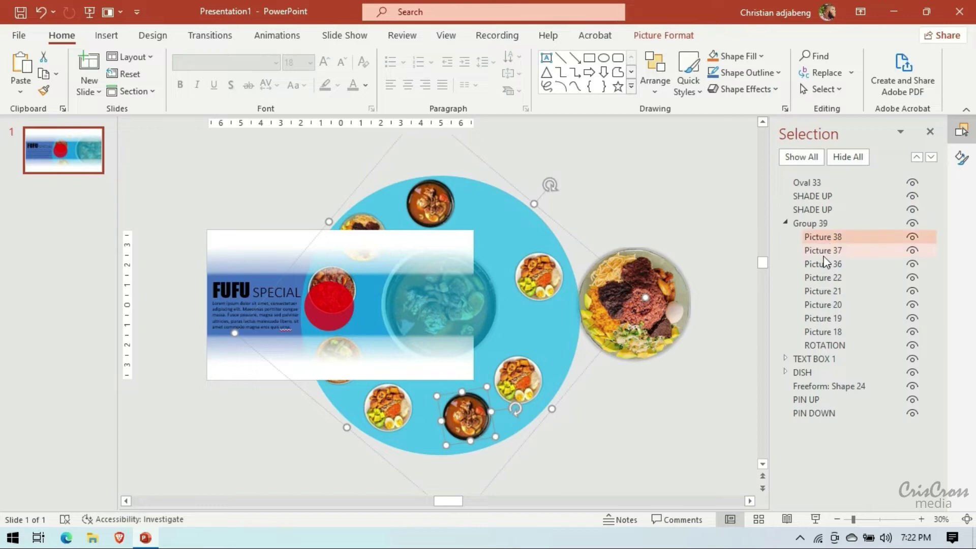
pyautogui.click(825, 251)
pyautogui.click(824, 265)
pyautogui.click(824, 277)
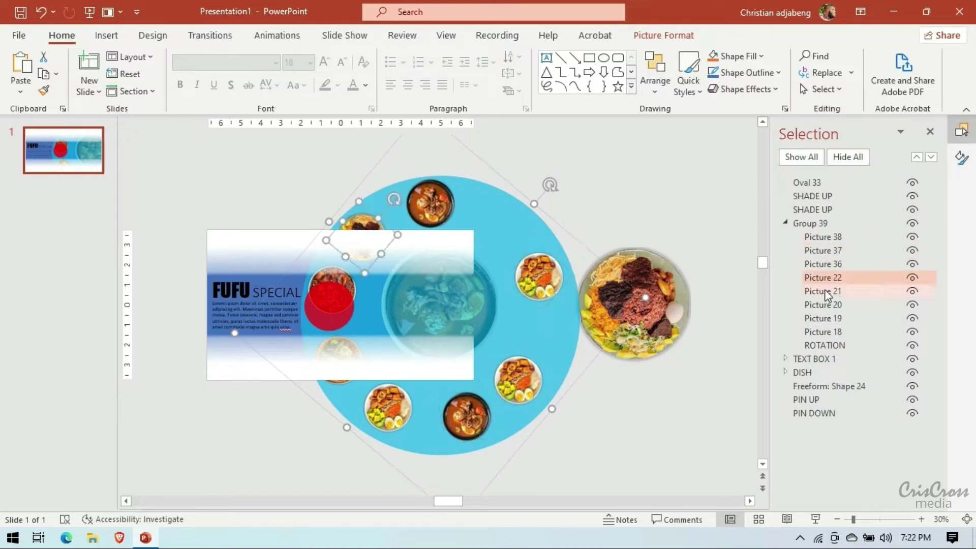
pyautogui.click(823, 291)
pyautogui.click(822, 304)
pyautogui.click(822, 318)
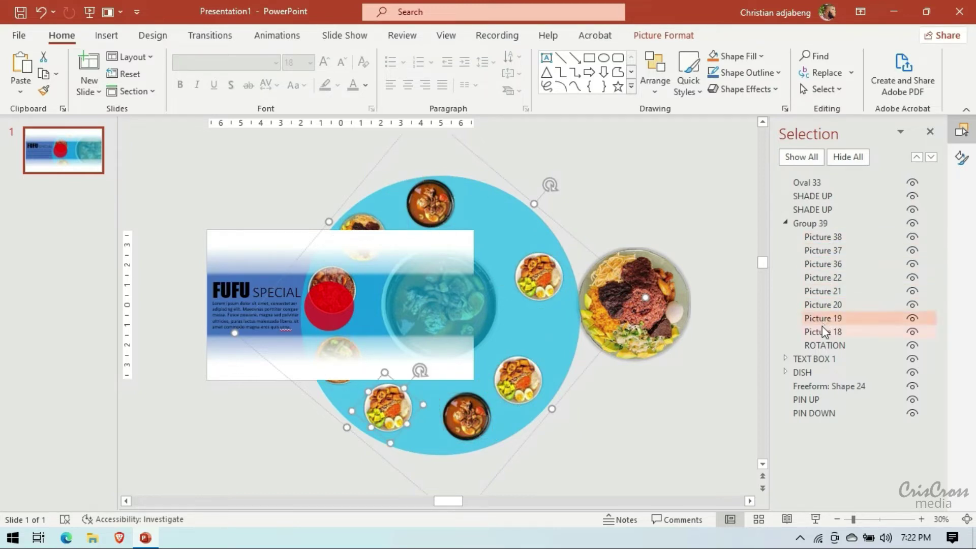
pyautogui.click(824, 332)
pyautogui.hotkey('ctrl', 'z')
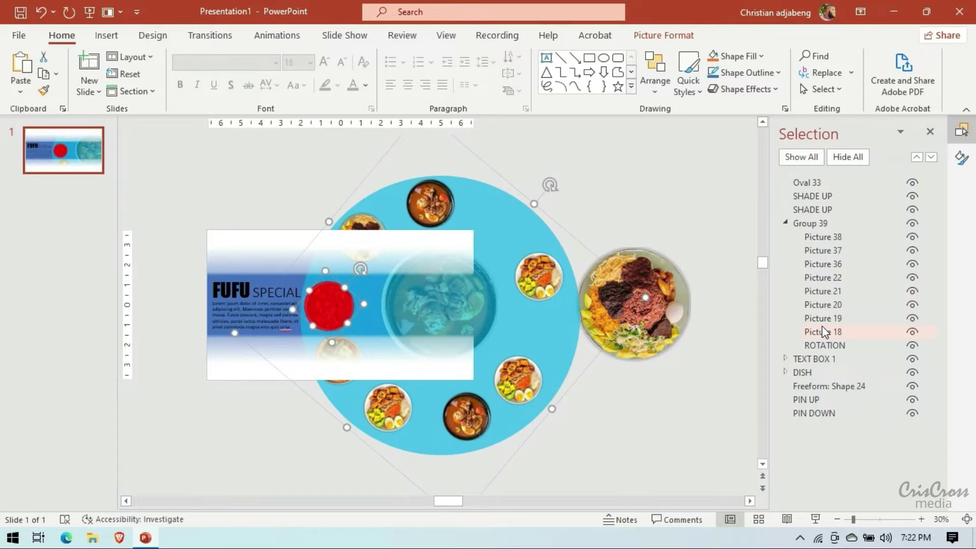
pyautogui.click(822, 326)
pyautogui.click(587, 247)
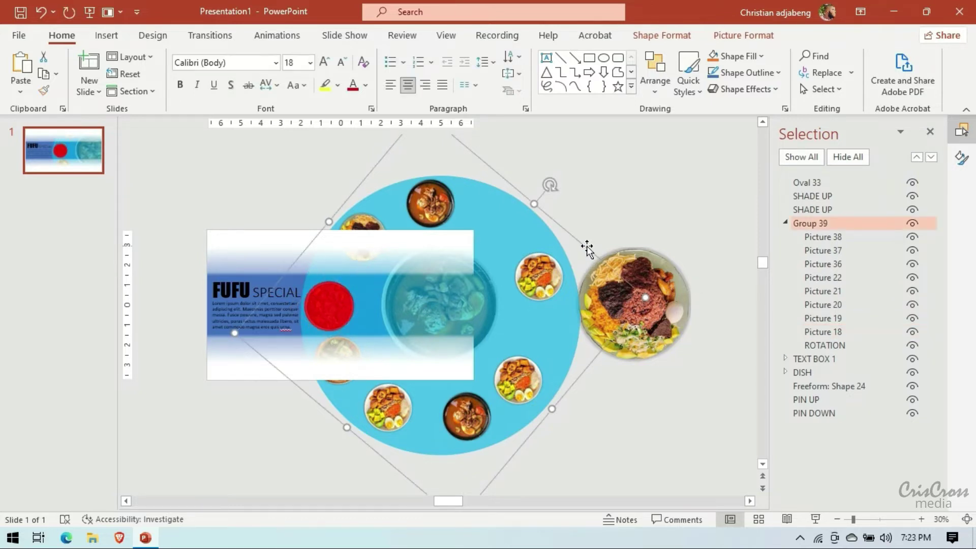
# - Raise the dish ring group's rotation to 80° in Format Picture
pyautogui.click(785, 222)
pyautogui.click(961, 157)
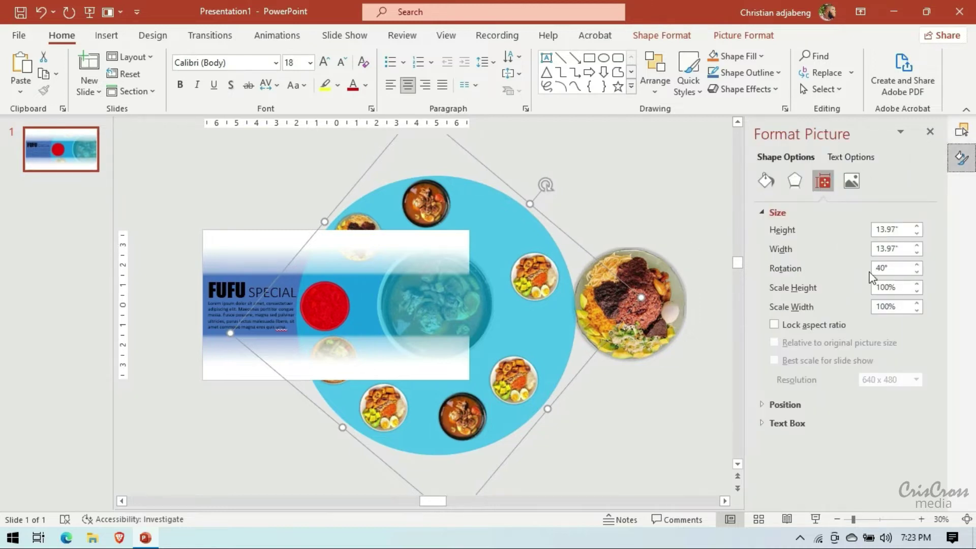
pyautogui.click(916, 264)
pyautogui.click(917, 265)
pyautogui.click(917, 264)
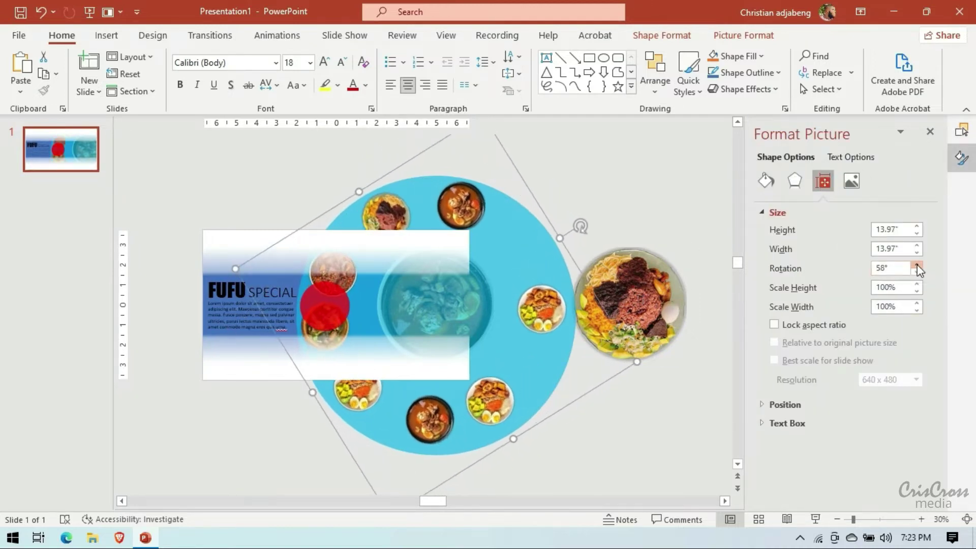
pyautogui.click(917, 264)
pyautogui.click(917, 264)
pyautogui.click(917, 264)
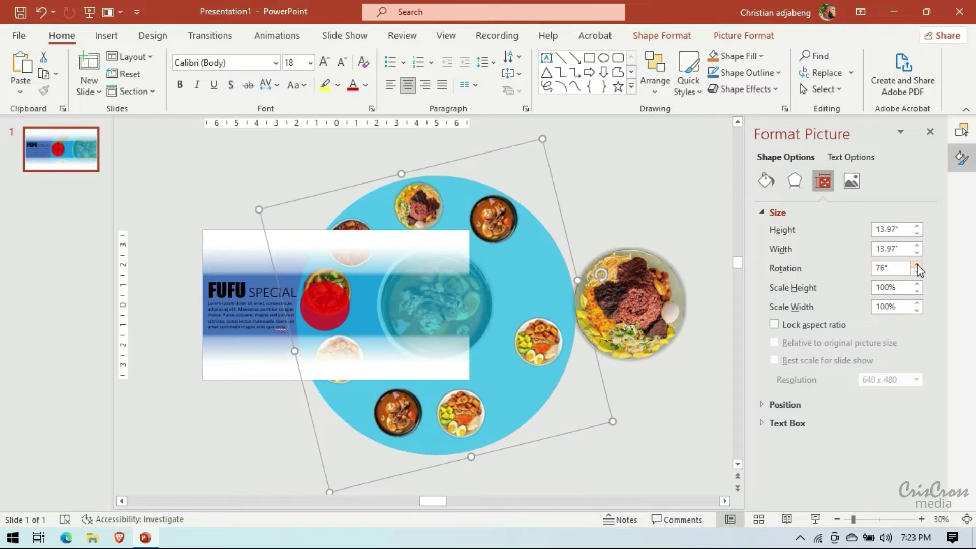
# - Nudge Picture 20, the red-circle picture, down twice and left once, then reselect the ring group
pyautogui.click(961, 133)
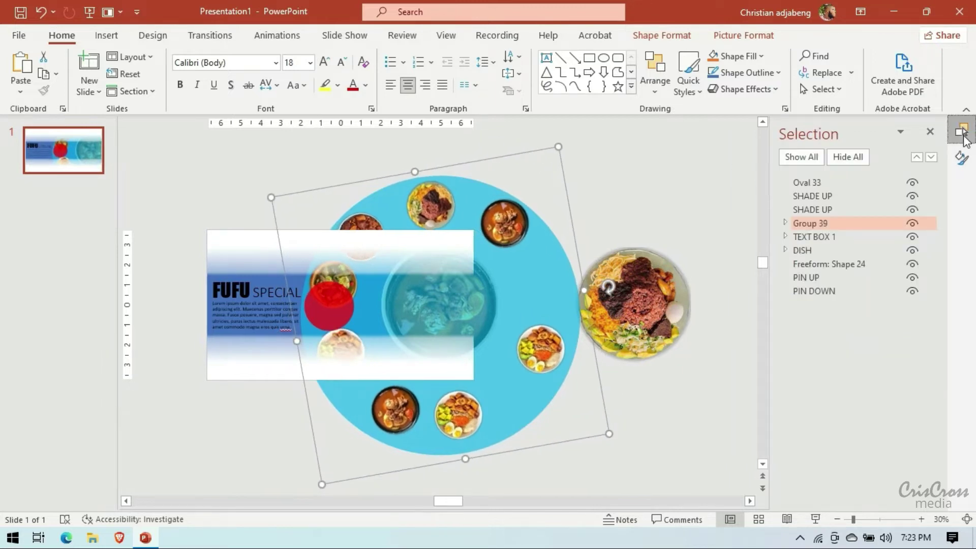
pyautogui.click(784, 221)
pyautogui.click(823, 238)
pyautogui.click(821, 251)
pyautogui.click(820, 264)
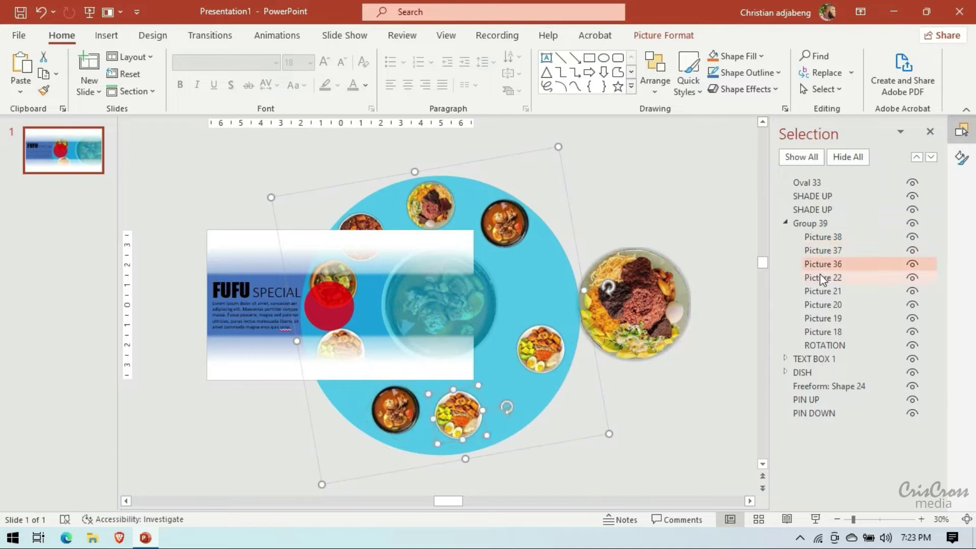
pyautogui.click(819, 277)
pyautogui.click(820, 291)
pyautogui.click(818, 305)
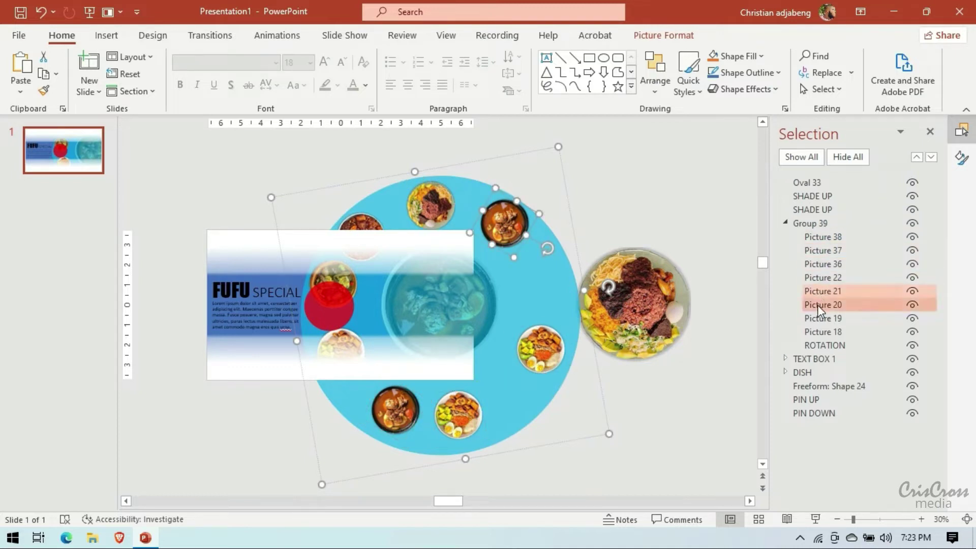
pyautogui.press('Down')
pyautogui.press('Down')
pyautogui.press('Down')
pyautogui.press('Down')
pyautogui.press('Down')
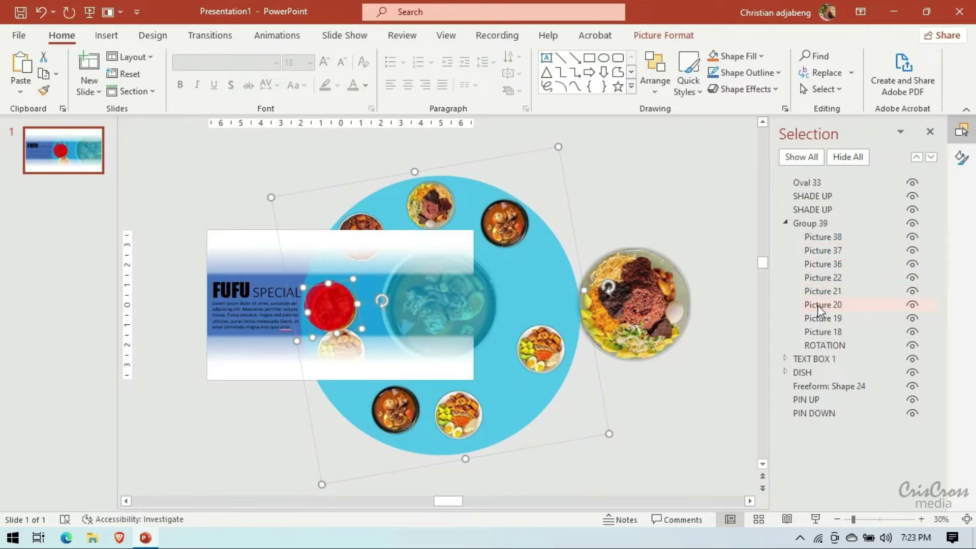
pyautogui.press('Down')
pyautogui.press('Down')
pyautogui.press('Down')
pyautogui.press('Down')
pyautogui.press('Left')
pyautogui.press('Left')
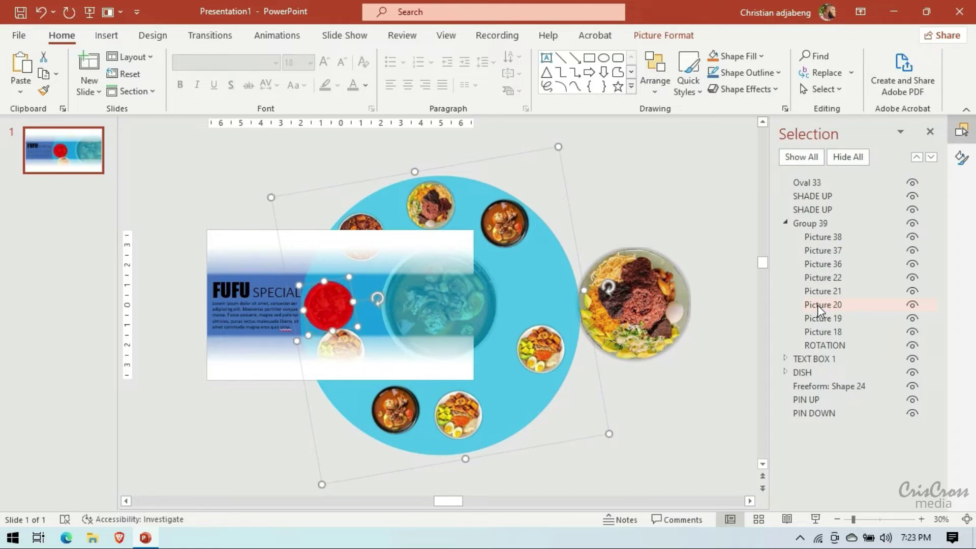
pyautogui.click(817, 305)
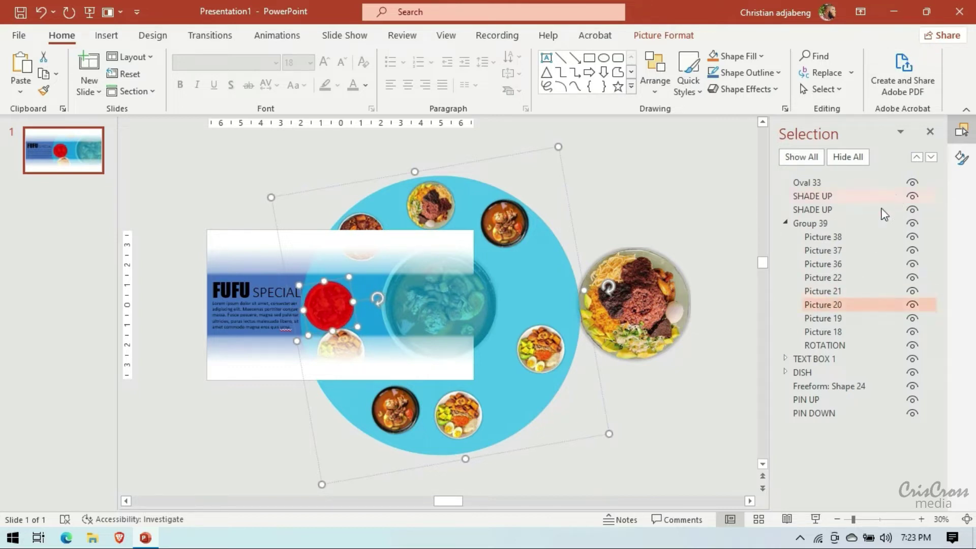
pyautogui.click(574, 228)
# - Raise the dish ring group's rotation to 120°
pyautogui.click(960, 158)
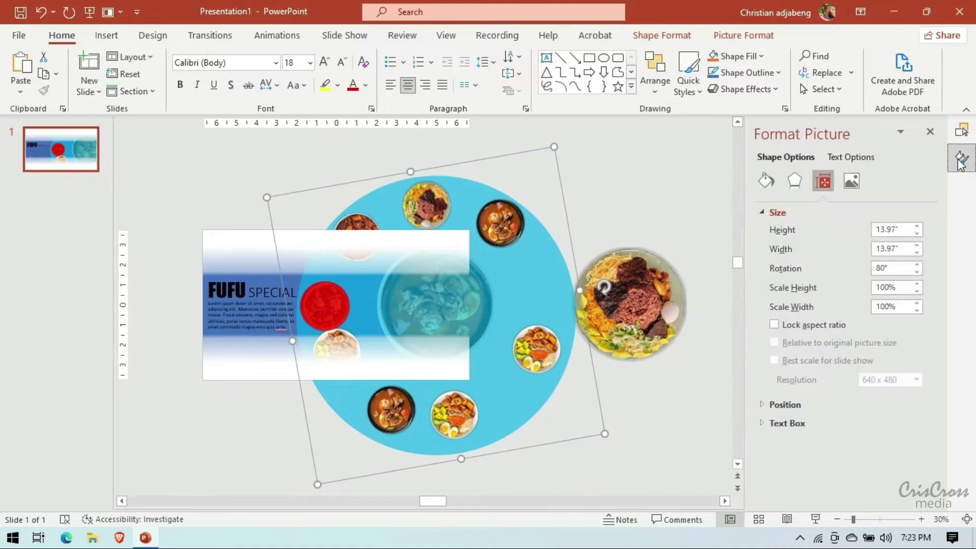
pyautogui.click(917, 264)
pyautogui.click(917, 265)
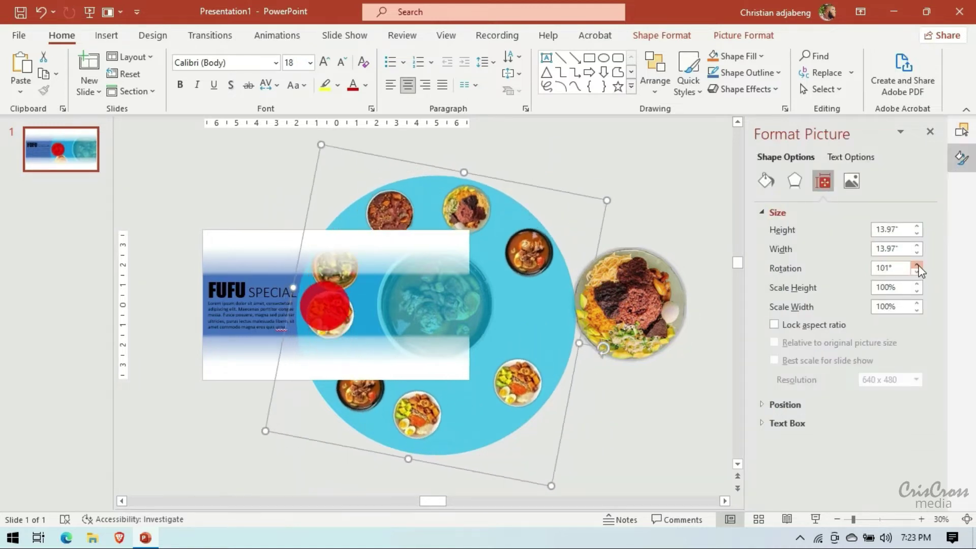
pyautogui.click(917, 266)
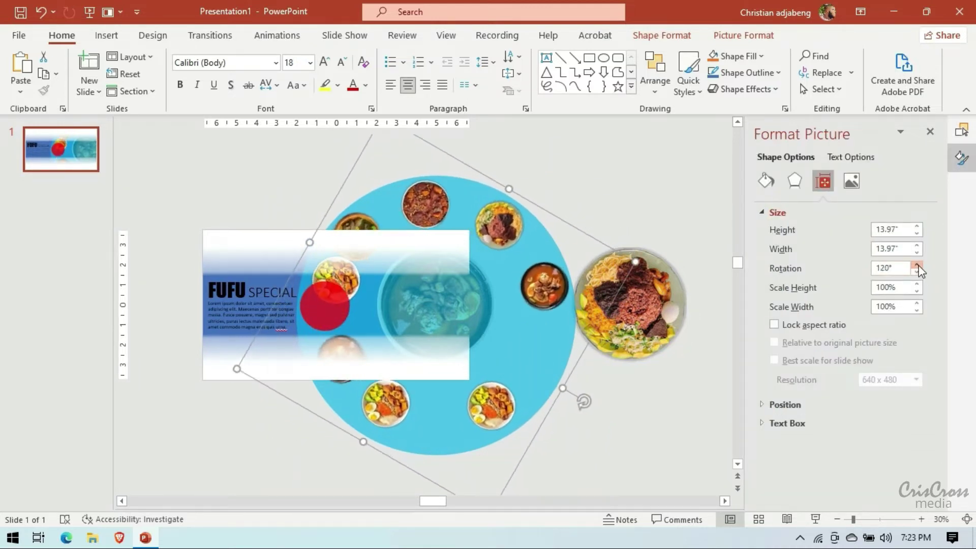
# - Select Picture 19 in the ring, undo its last two changes, then reselect the whole ring group
pyautogui.click(961, 130)
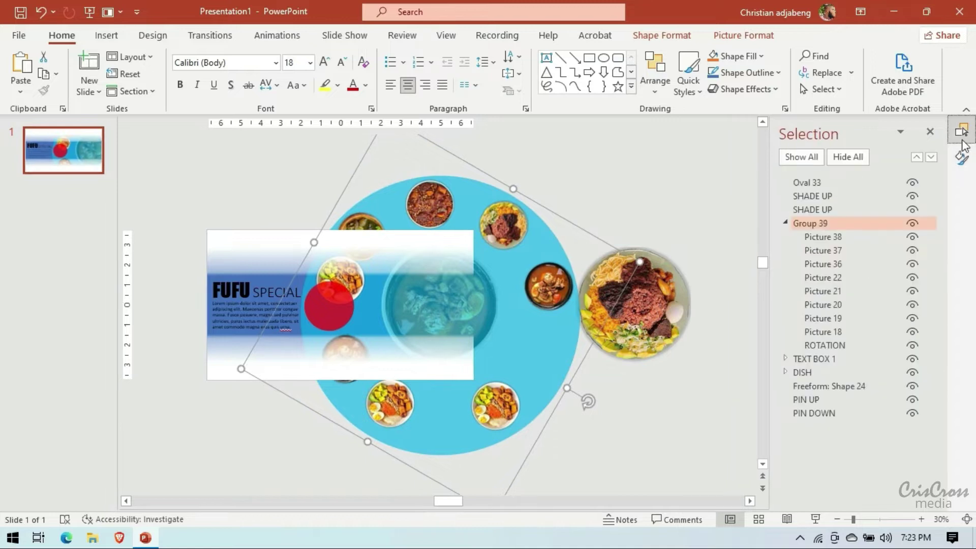
pyautogui.click(822, 236)
pyautogui.click(822, 251)
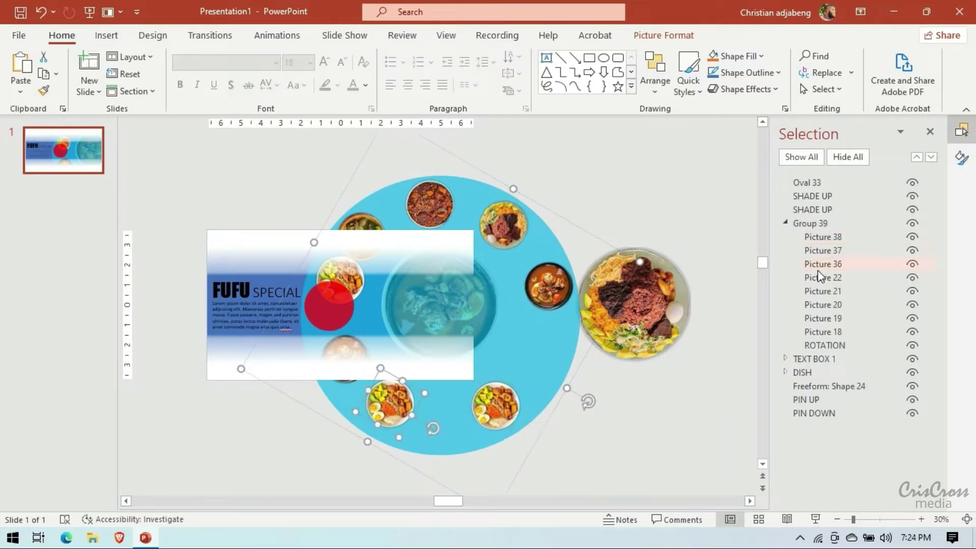
pyautogui.click(817, 277)
pyautogui.click(816, 290)
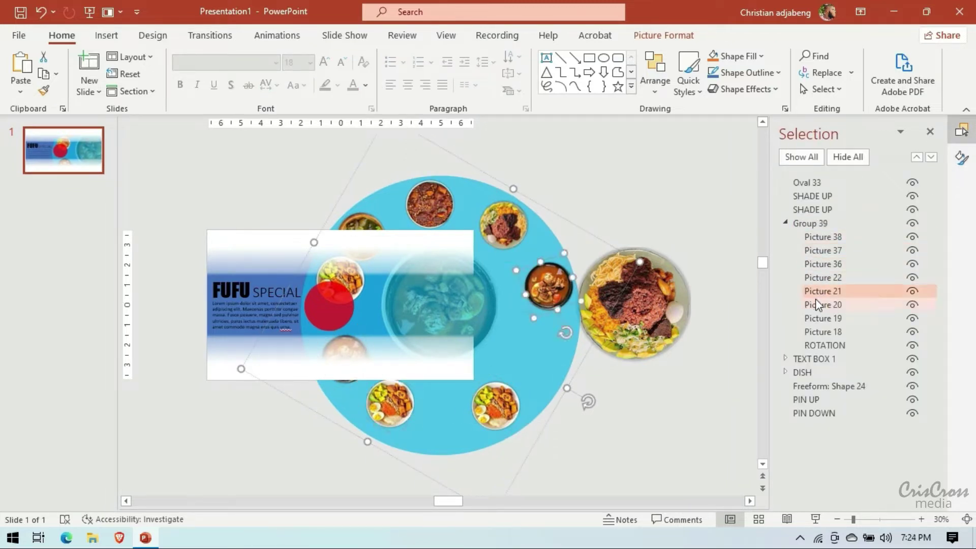
pyautogui.click(815, 303)
pyautogui.click(816, 318)
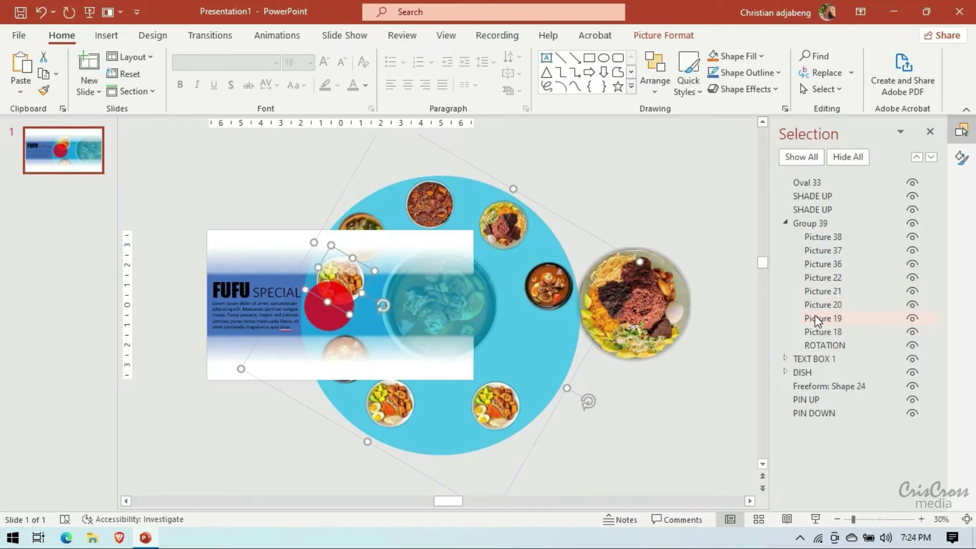
pyautogui.hotkey('ctrl', 'z')
pyautogui.hotkey('ctrl', 'z')
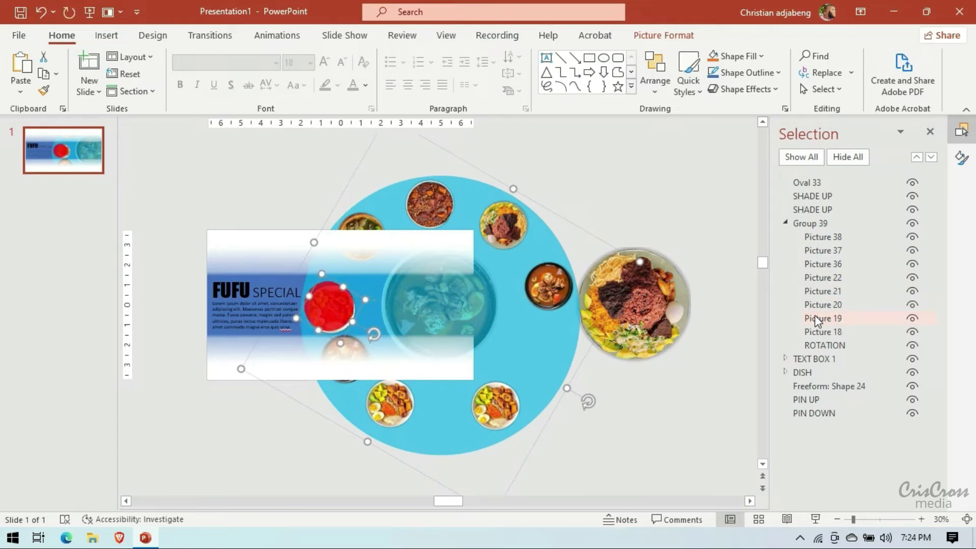
pyautogui.hotkey('ctrl', 'z')
pyautogui.hotkey('ctrl', 'z')
pyautogui.hotkey('ctrl', 'z')
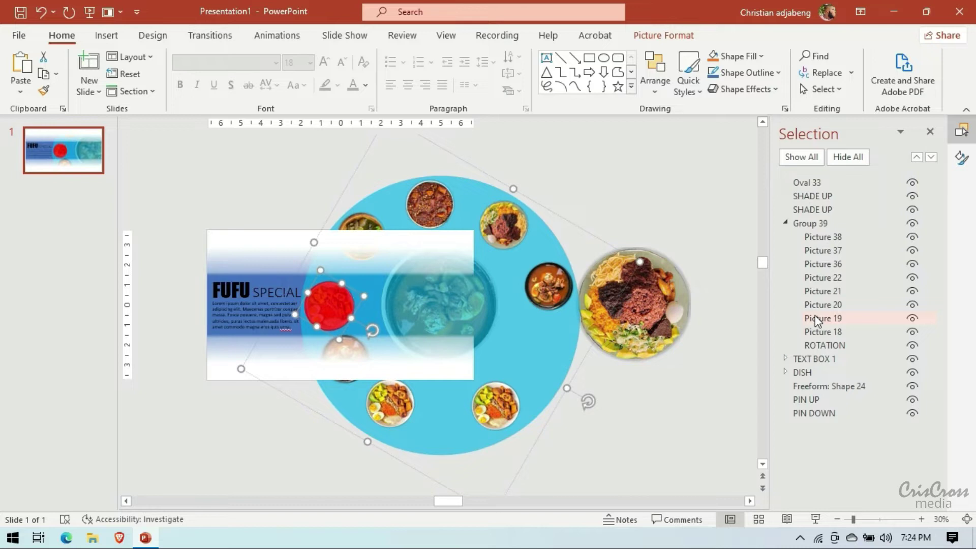
pyautogui.click(816, 319)
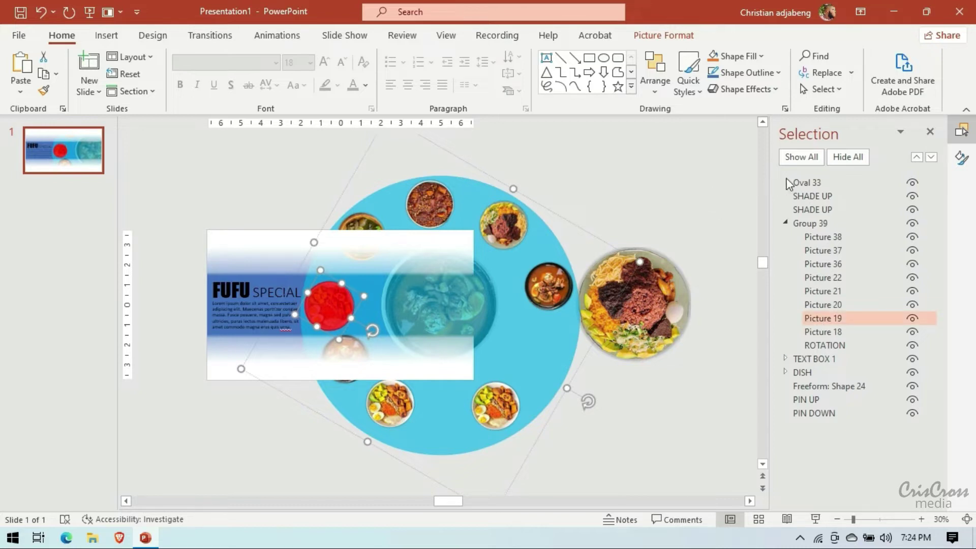
pyautogui.click(781, 224)
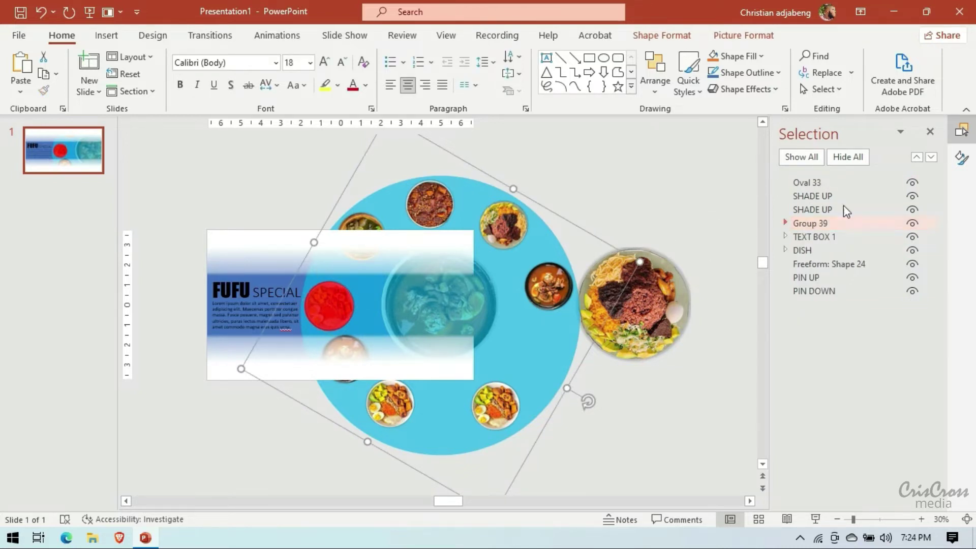
pyautogui.click(961, 158)
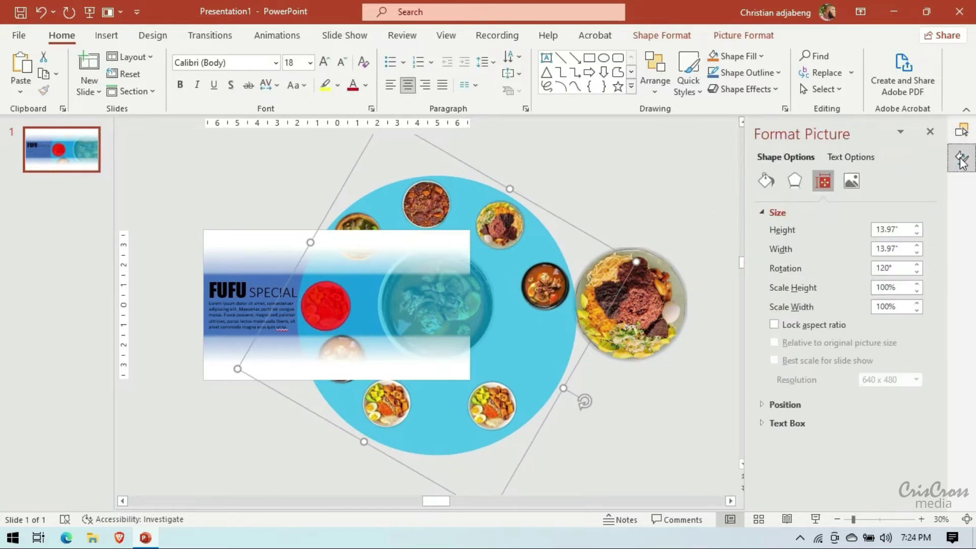
# - Turn the dish ring up to 160° rotation
pyautogui.click(916, 265)
pyautogui.click(916, 265)
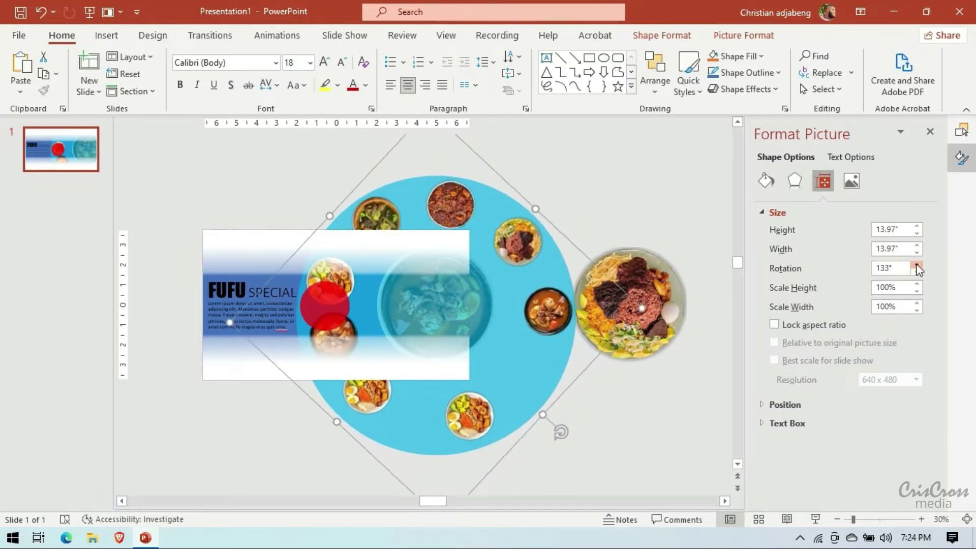
pyautogui.click(916, 264)
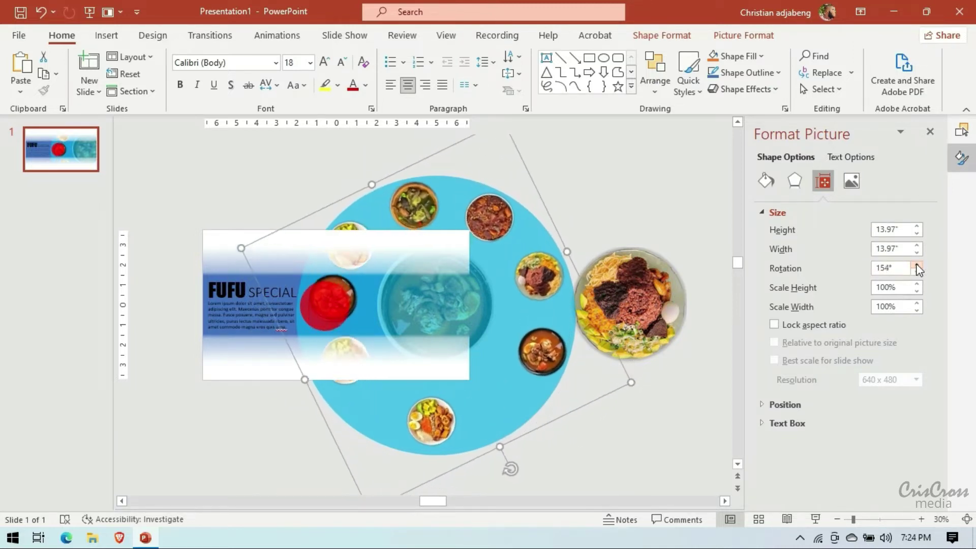
pyautogui.click(917, 265)
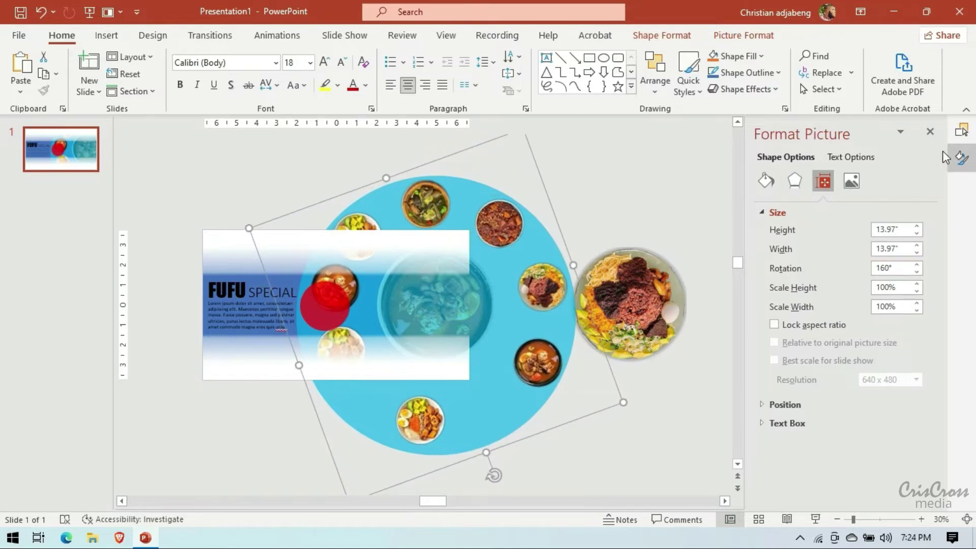
# - Settle Picture 38 back onto the red circle with four undos, then reselect Group 39
pyautogui.click(961, 130)
pyautogui.click(785, 222)
pyautogui.click(824, 238)
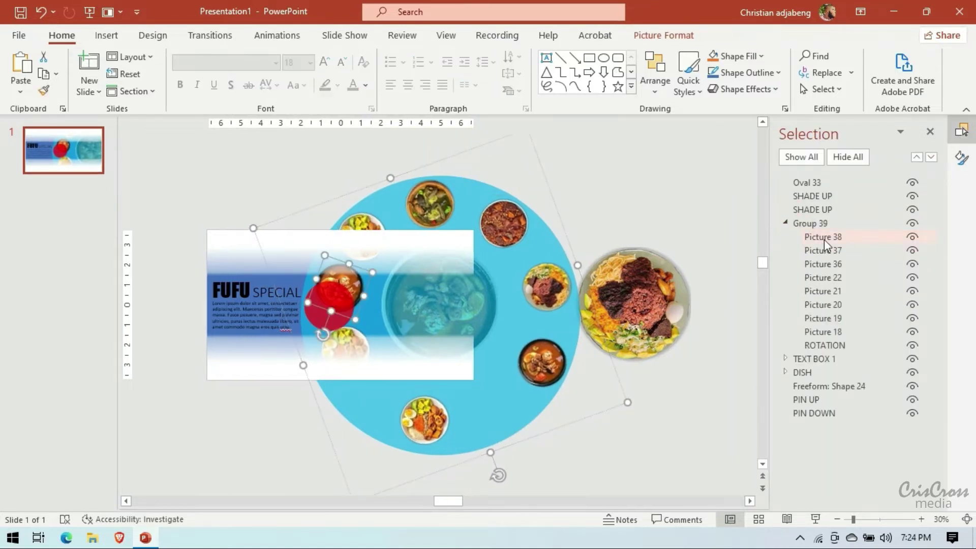
pyautogui.hotkey('ctrl', 'z')
pyautogui.hotkey('ctrl', 'z')
pyautogui.hotkey('ctrl', 'z')
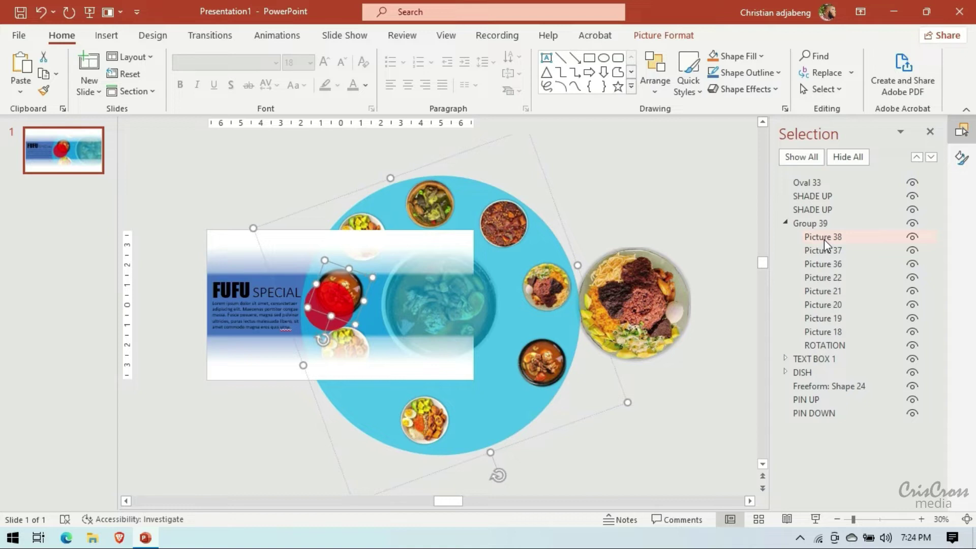
pyautogui.hotkey('ctrl', 'z')
pyautogui.hotkey('ctrl', 'z')
pyautogui.hotkey('ctrl', 'z')
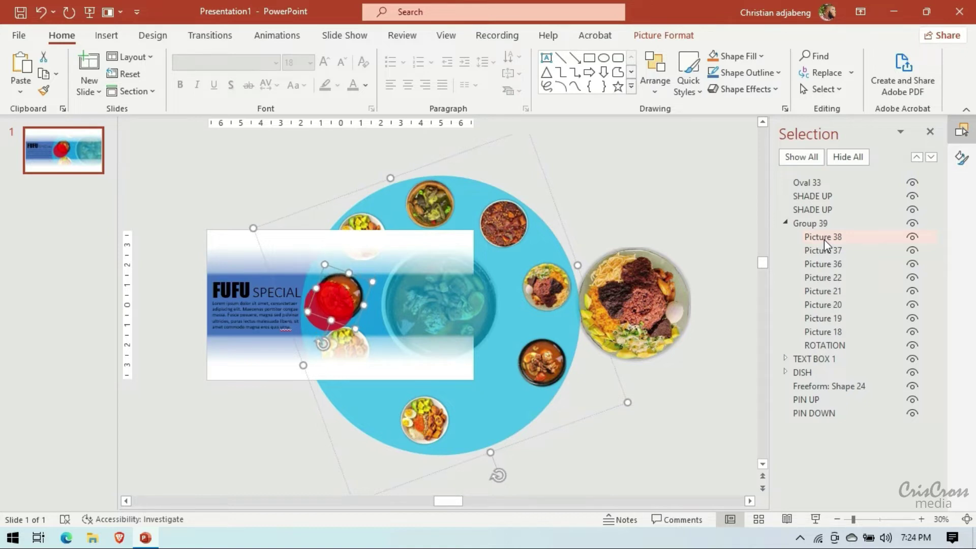
pyautogui.hotkey('ctrl', 'z')
pyautogui.hotkey('ctrl', 'z')
pyautogui.hotkey('ctrl', 'z')
pyautogui.hotkey('ctrl', 'z')
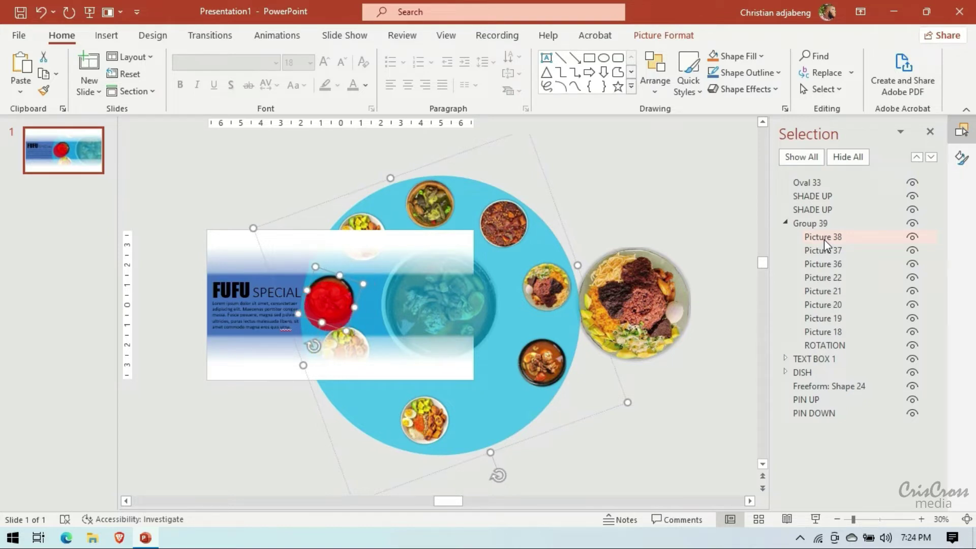
pyautogui.hotkey('ctrl', 'z')
pyautogui.hotkey('ctrl', 'z')
pyautogui.hotkey('ctrl', 'z')
pyautogui.hotkey('ctrl', 'z')
pyautogui.hotkey('ctrl', 'z')
pyautogui.hotkey('ctrl', 'z')
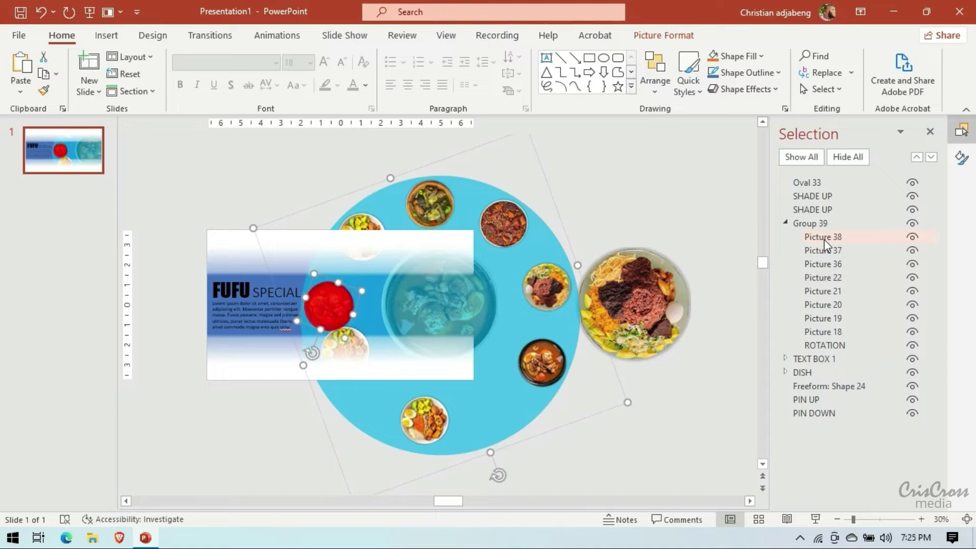
pyautogui.click(559, 213)
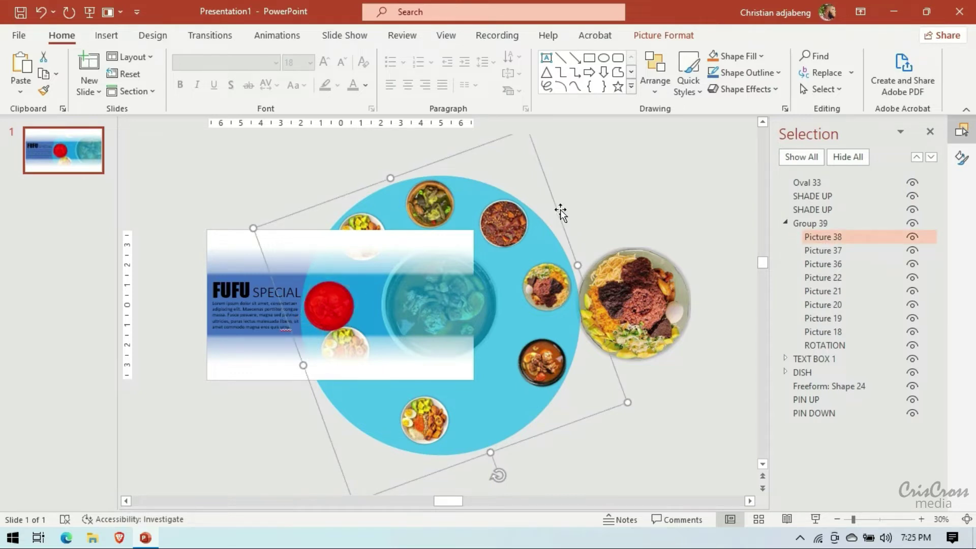
# - Rotate the dish ring to about 188° and select Picture 36 inside Group 39
pyautogui.click(961, 158)
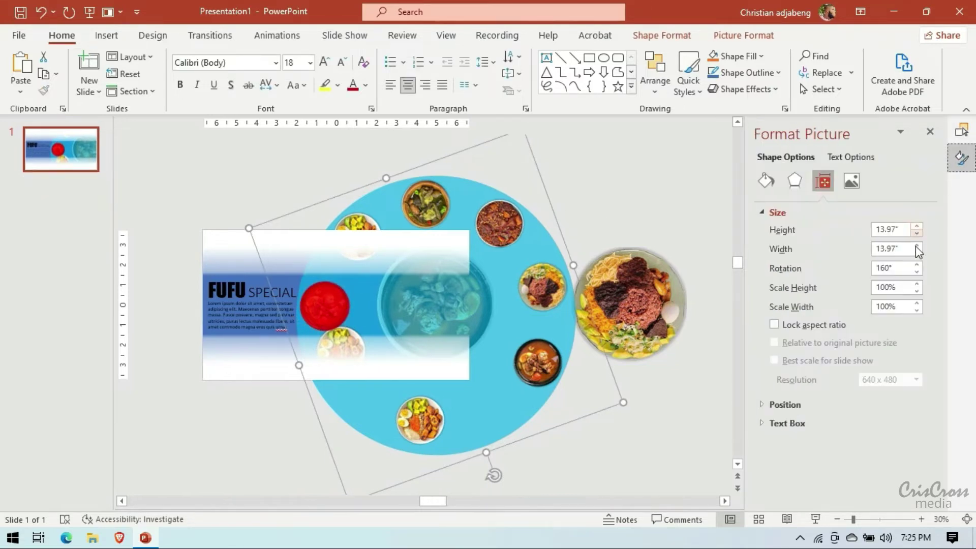
pyautogui.click(916, 265)
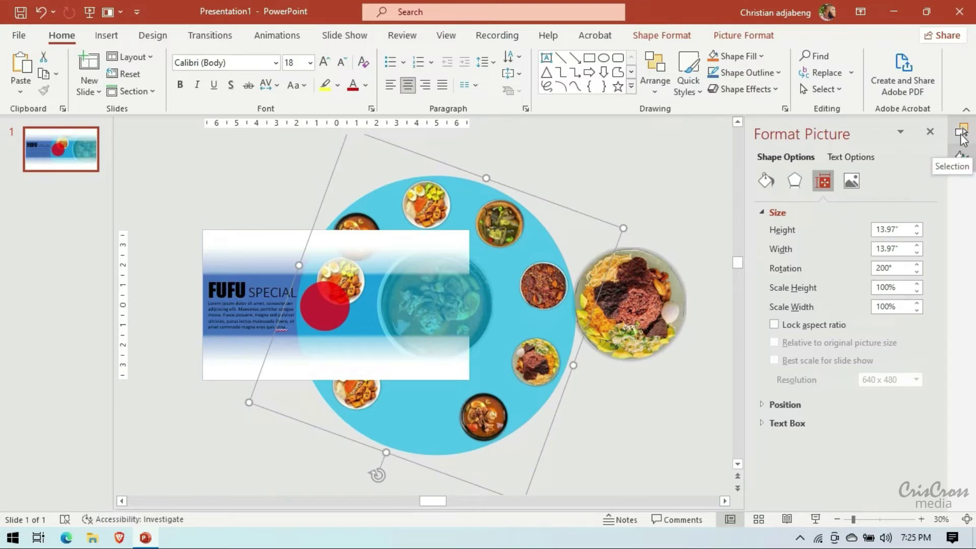
pyautogui.click(960, 136)
pyautogui.click(830, 236)
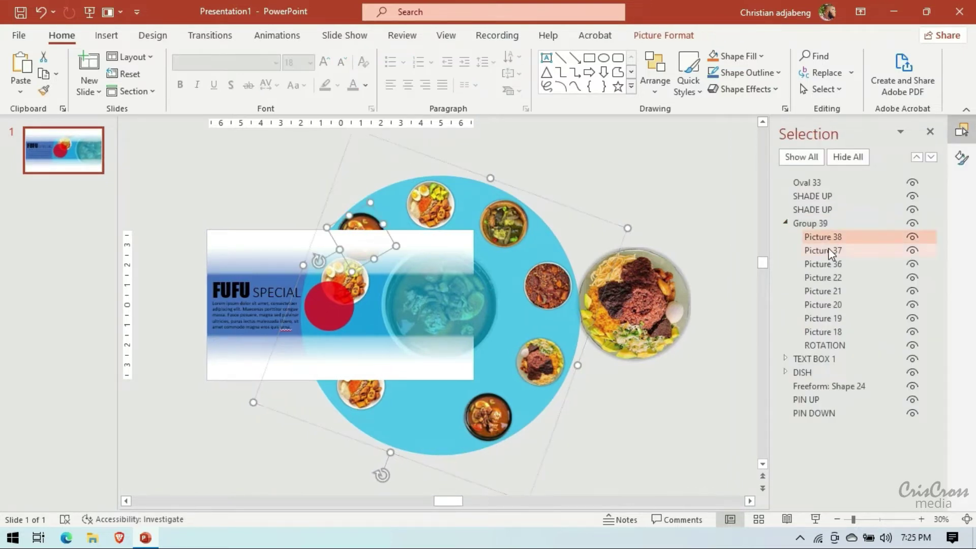
pyautogui.click(829, 251)
pyautogui.click(825, 263)
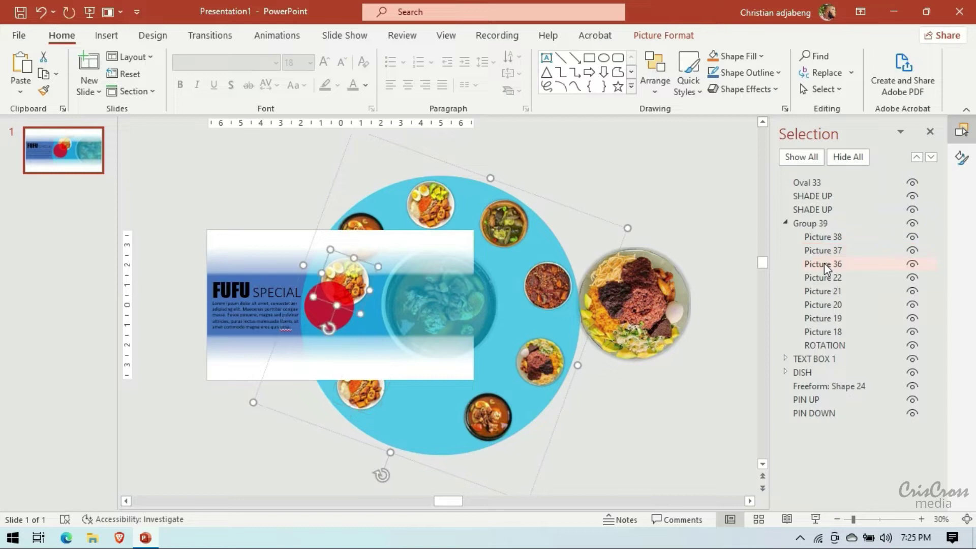
# - Nudge Picture 36 down-left onto the red circle, then reselect Group 39
pyautogui.press('Down')
pyautogui.press('Down')
pyautogui.press('Down')
pyautogui.press('Left')
pyautogui.press('Left')
pyautogui.press('Down')
pyautogui.press('Down')
pyautogui.press('Down')
pyautogui.press('Left')
pyautogui.press('Left')
pyautogui.press('Down')
pyautogui.press('Down')
pyautogui.press('Down')
pyautogui.press('Left')
pyautogui.press('Left')
pyautogui.press('Down')
pyautogui.press('Down')
pyautogui.press('Down')
pyautogui.press('Left')
pyautogui.press('Left')
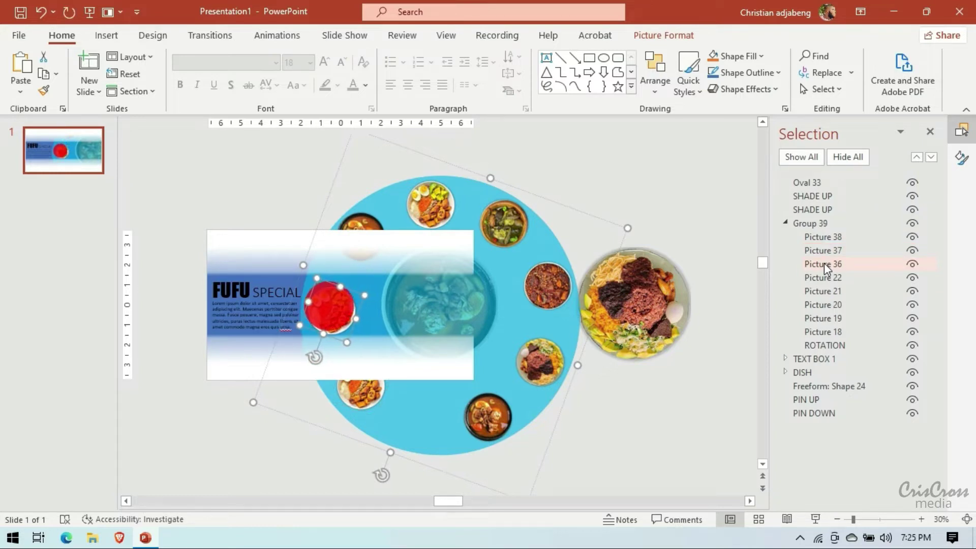
pyautogui.press('Up')
pyautogui.press('Left')
pyautogui.press('Up')
pyautogui.press('Up')
pyautogui.press('Up')
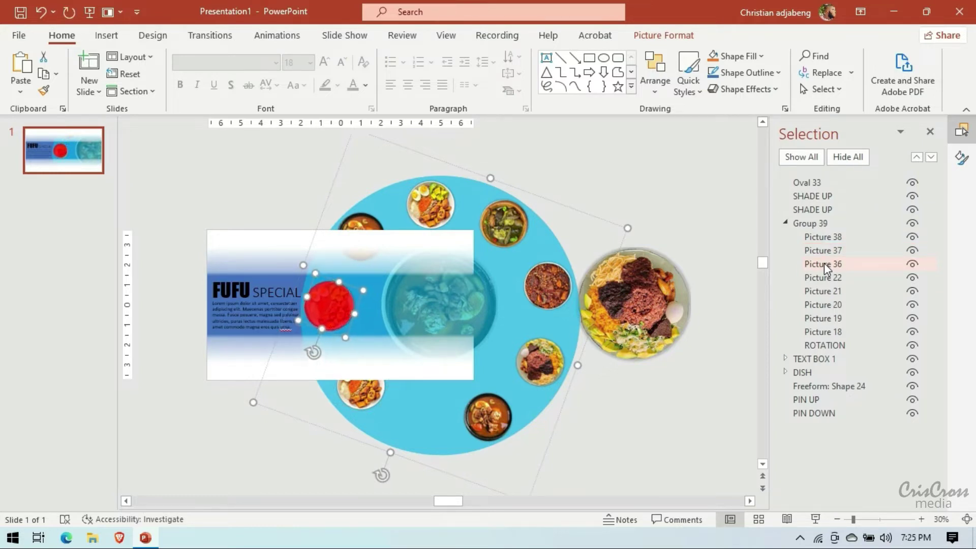
pyautogui.press('Down')
pyautogui.press('Left')
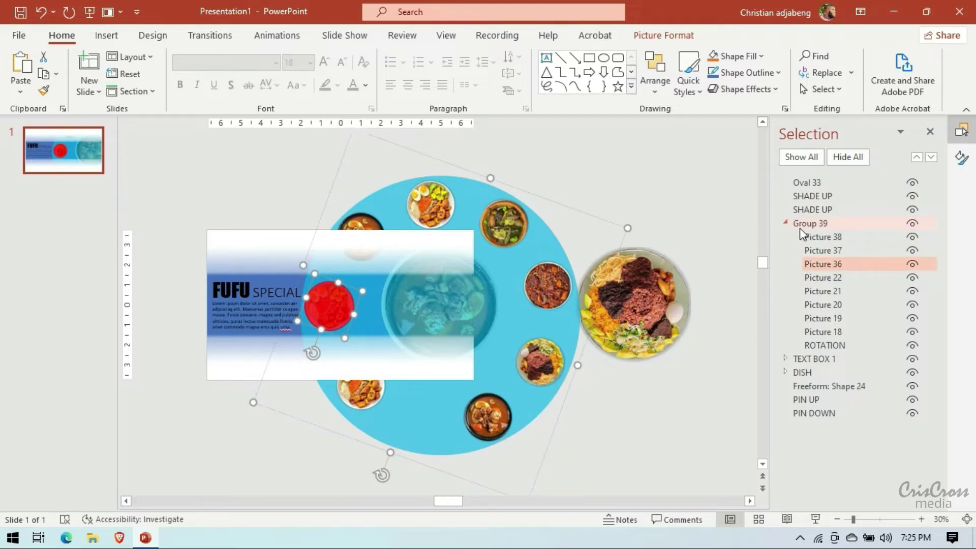
pyautogui.click(617, 223)
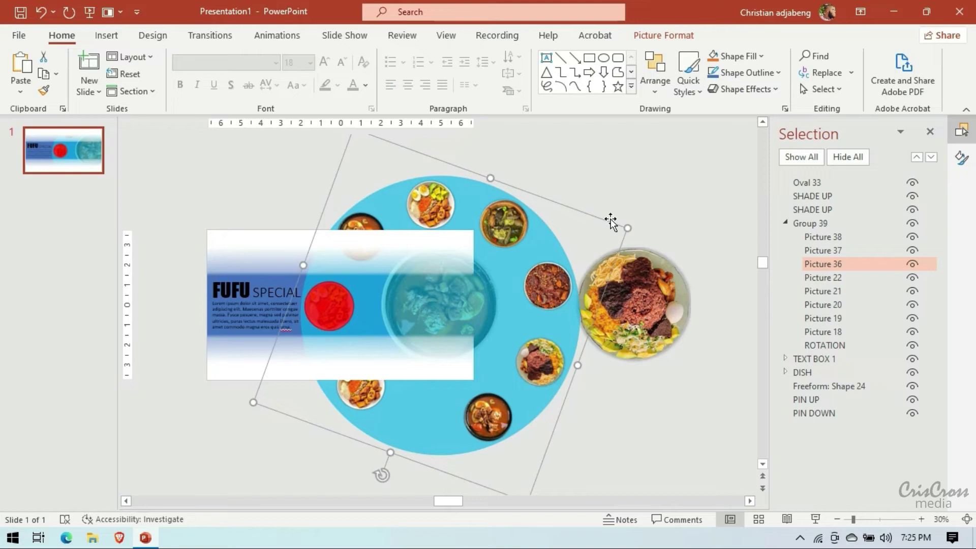
# - Turn the dish ring to about 240° and nudge Picture 37 up onto the red circle
pyautogui.click(960, 159)
pyautogui.click(916, 264)
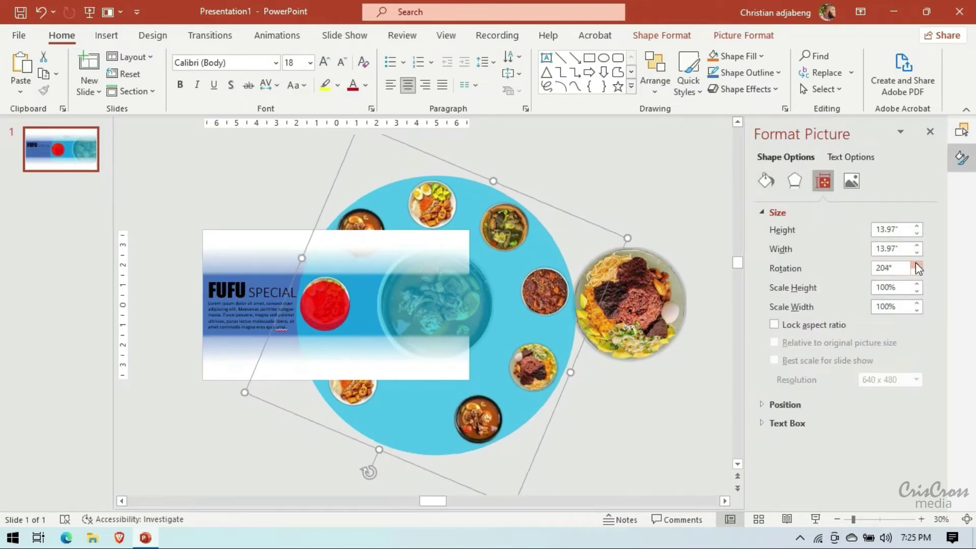
pyautogui.moveTo(916, 263); pyautogui.dragTo(916, 263)
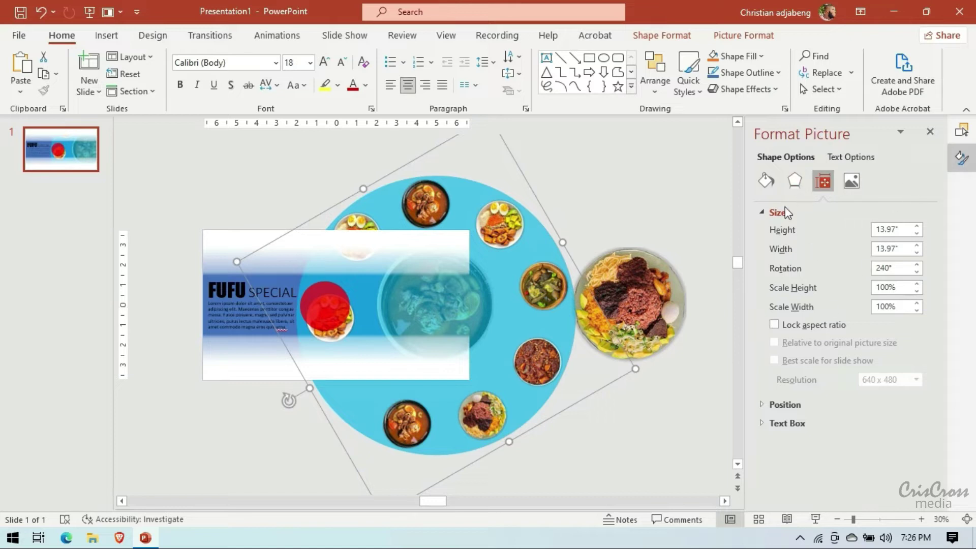
pyautogui.click(961, 130)
pyautogui.click(821, 236)
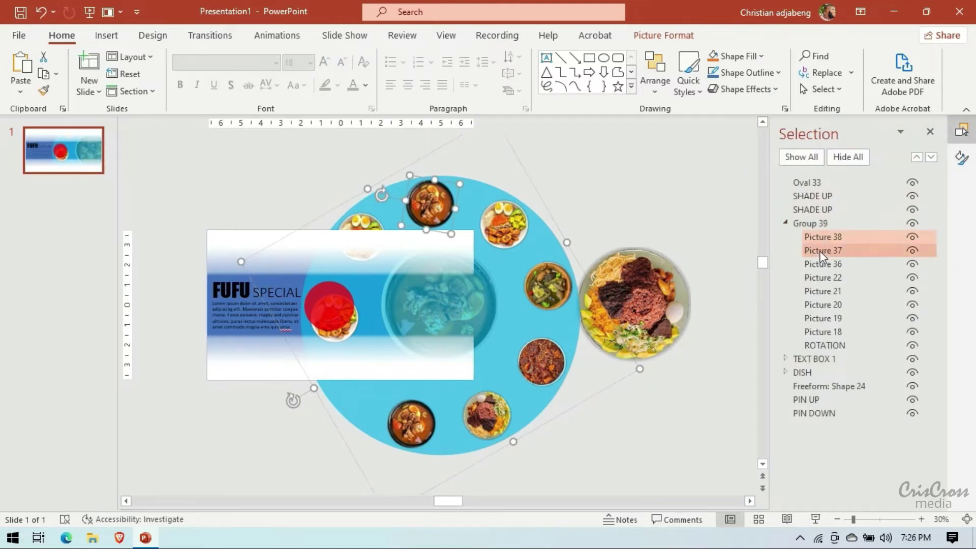
pyautogui.click(822, 251)
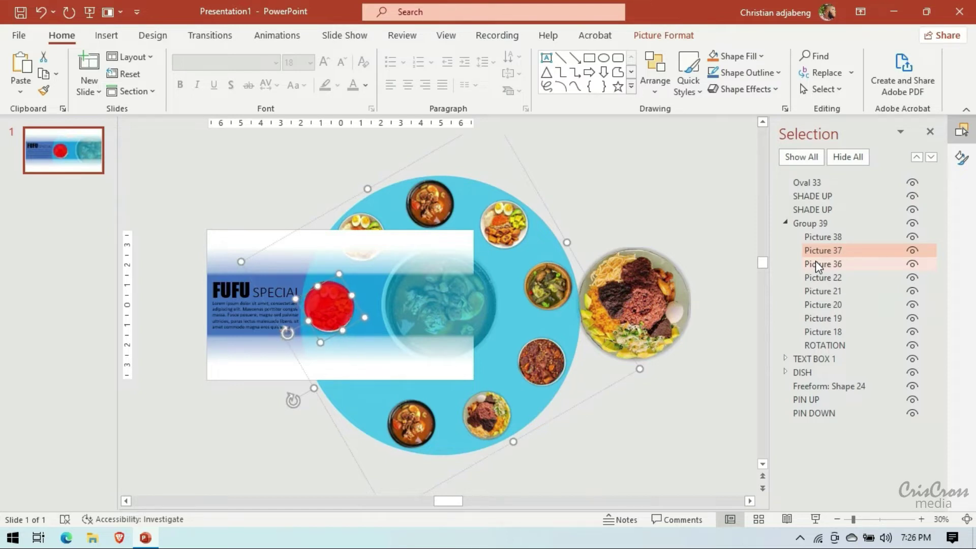
pyautogui.press('Up')
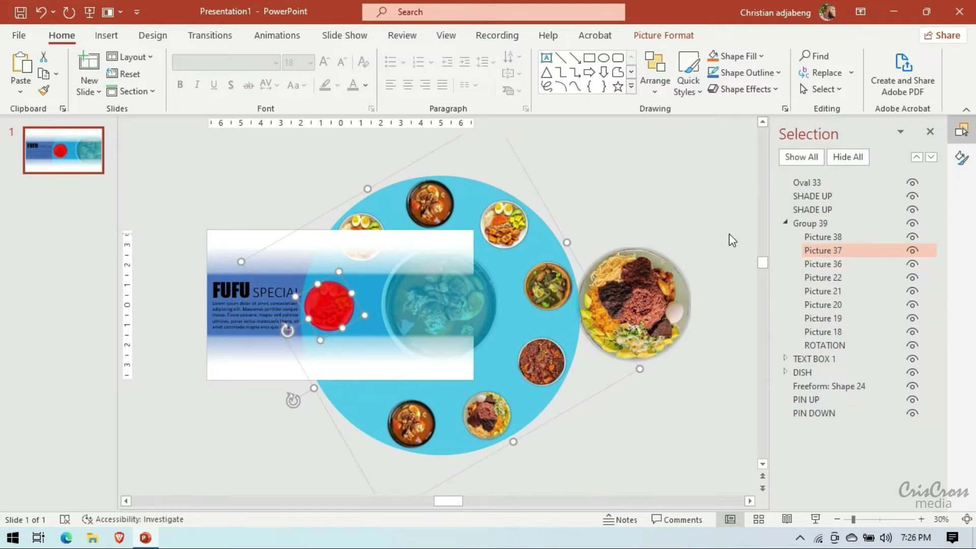
# - Select Group 39, collapse its picture list, and return to its size and rotation settings
pyautogui.click(545, 204)
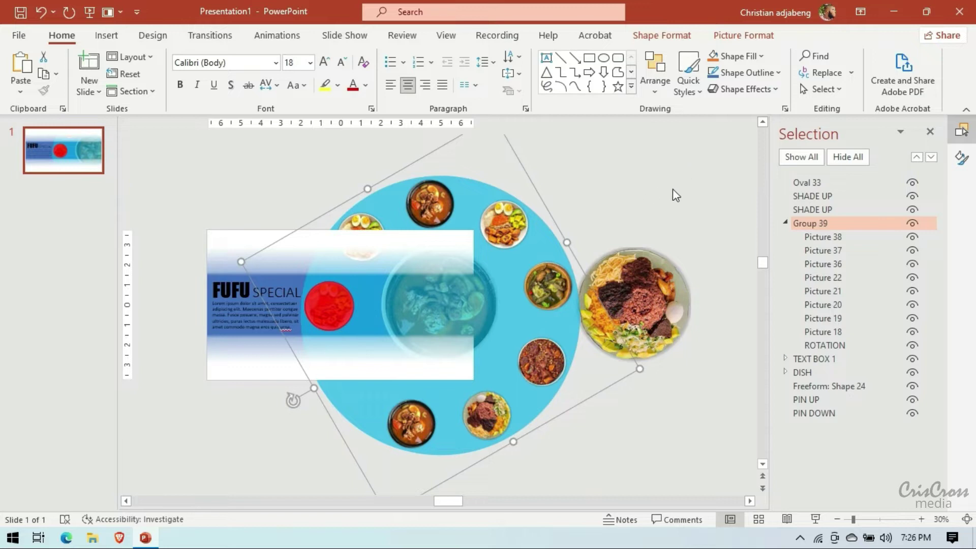
pyautogui.click(786, 223)
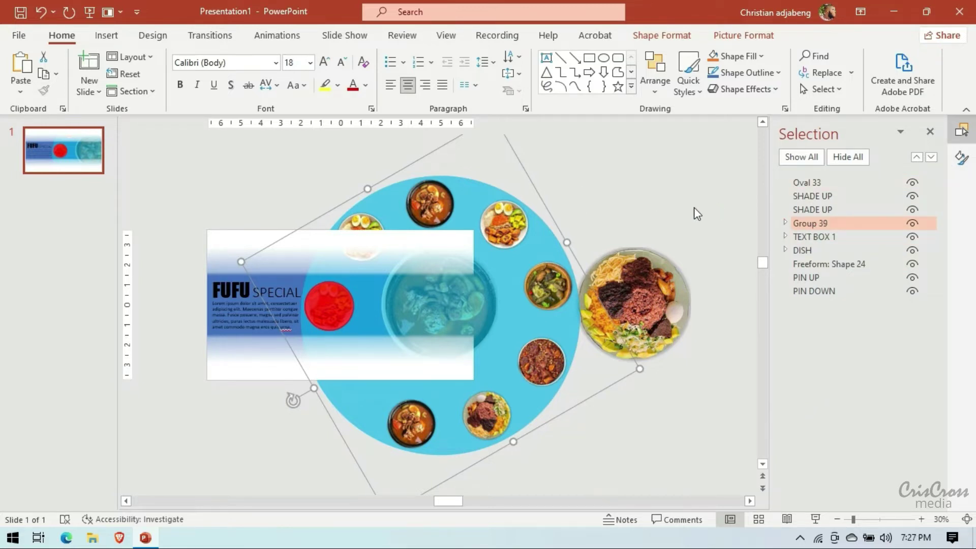
pyautogui.scroll(-2, 694, 206)
pyautogui.scroll(1, 693, 206)
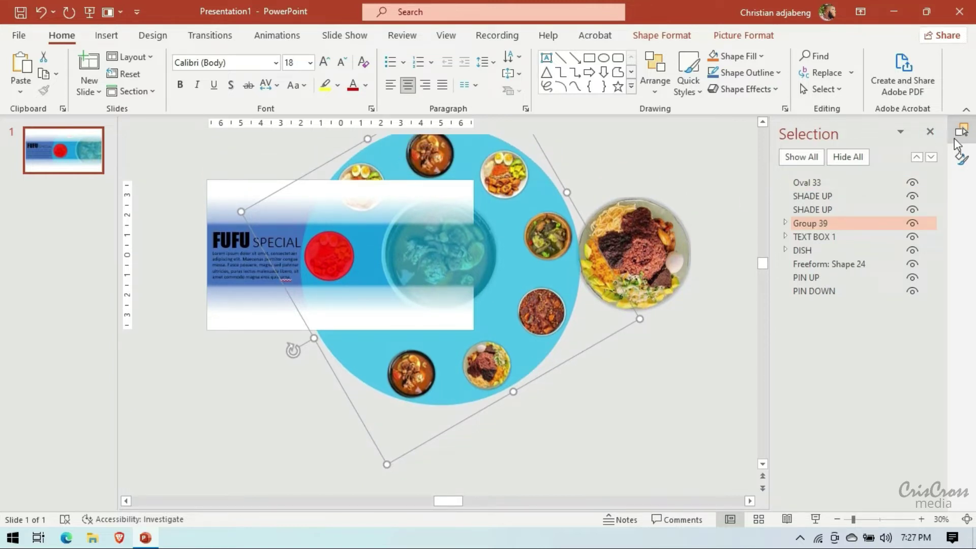
pyautogui.click(961, 159)
pyautogui.click(961, 130)
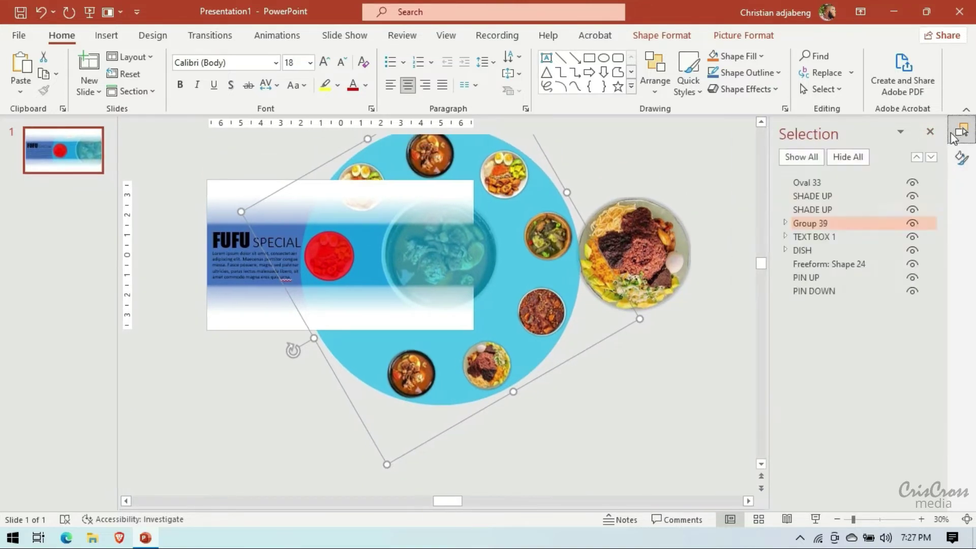
pyautogui.click(961, 158)
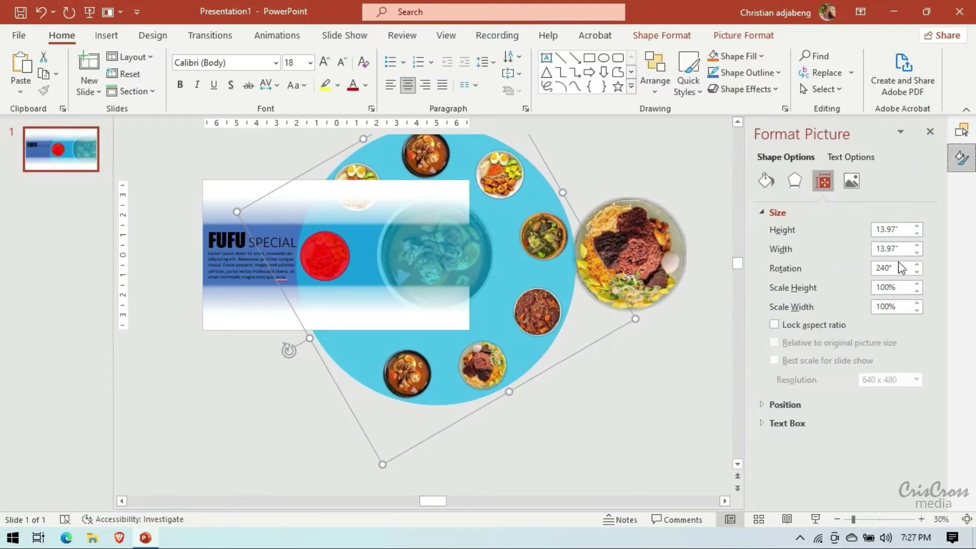
# - Rotate the dish ring from 240° up to 280°
pyautogui.click(916, 265)
pyautogui.click(916, 264)
pyautogui.click(916, 265)
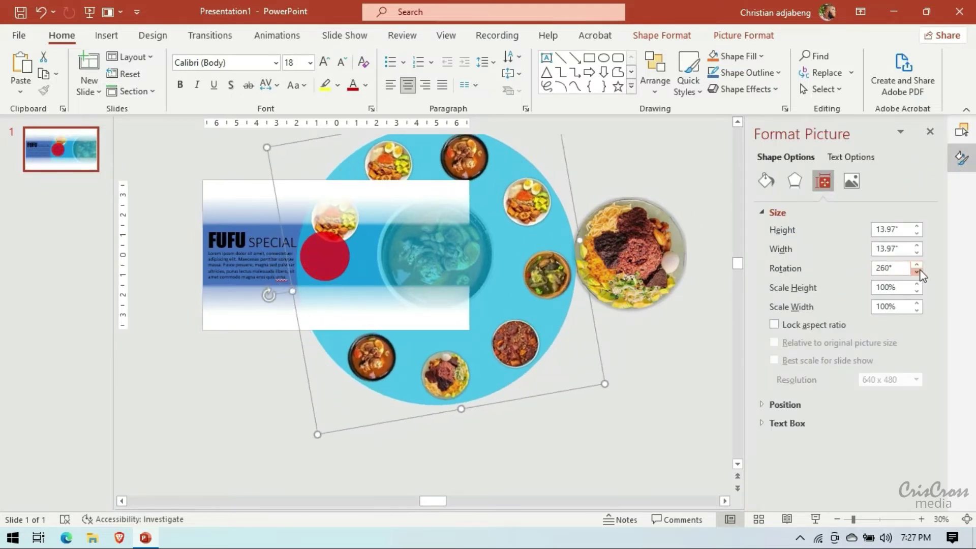
pyautogui.click(916, 264)
pyautogui.click(917, 265)
pyautogui.click(916, 264)
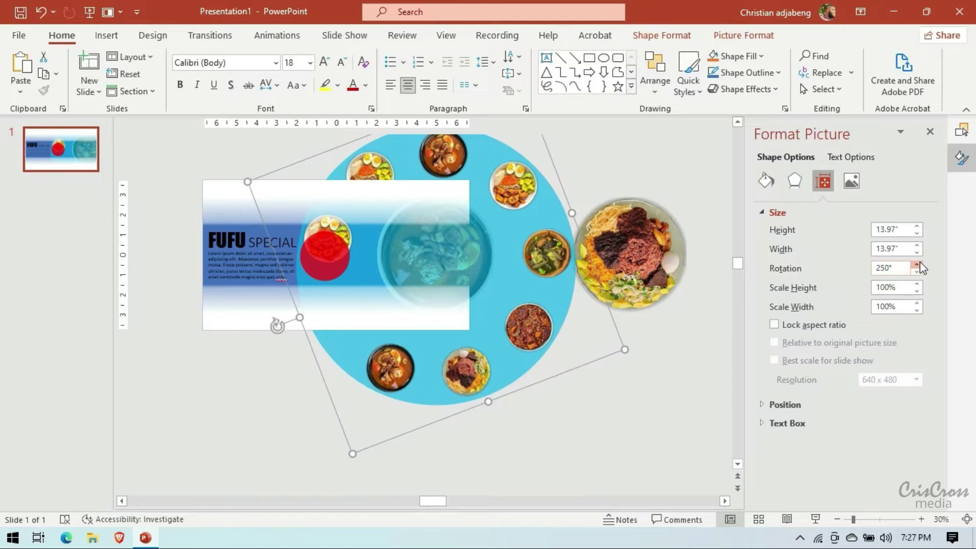
pyautogui.click(916, 265)
pyautogui.click(916, 264)
pyautogui.click(916, 265)
pyautogui.click(916, 265)
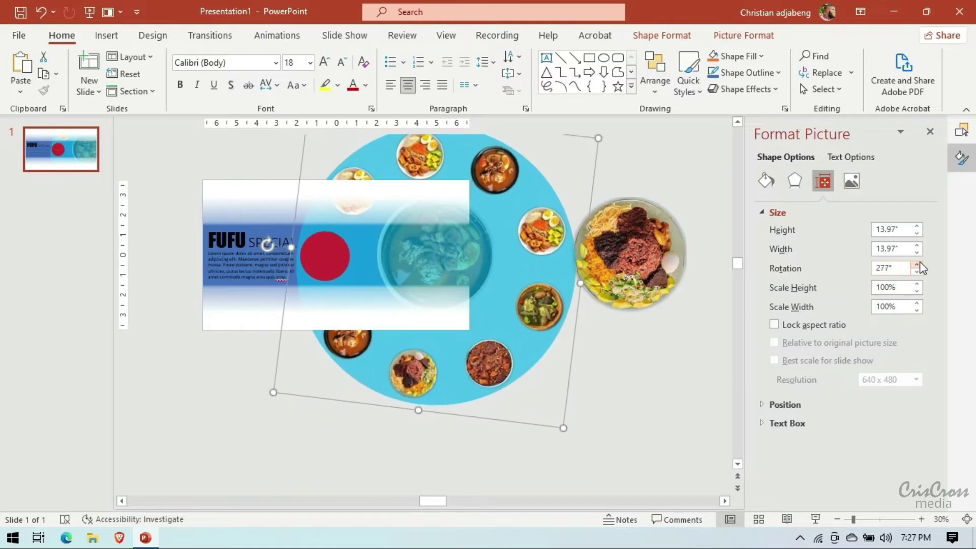
pyautogui.click(916, 265)
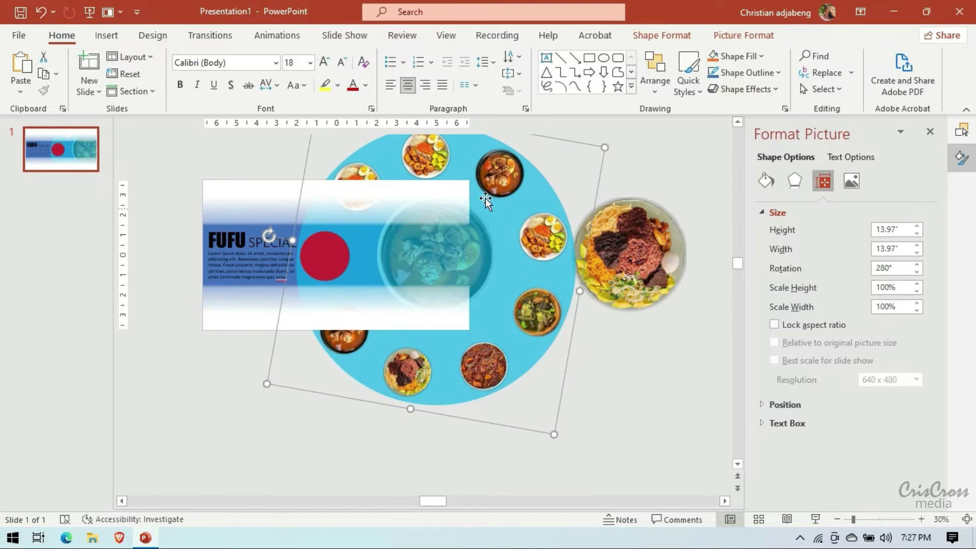
# - Move the small upper-left plate onto the red circle and set it upright at 0° rotation
pyautogui.click(364, 173)
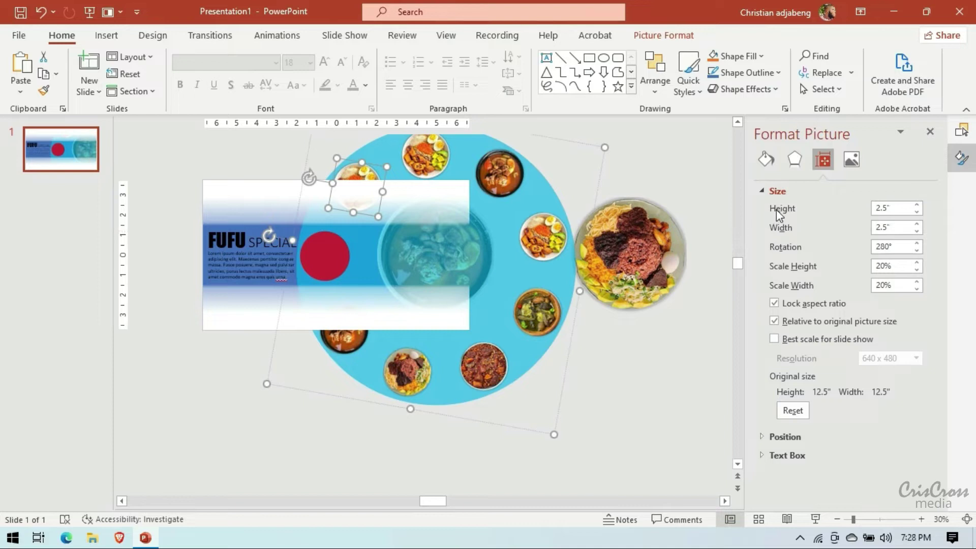
pyautogui.hotkey('ctrl', 'z')
pyautogui.hotkey('ctrl', 'z')
pyautogui.hotkey('ctrl', 'z')
pyautogui.hotkey('ctrl', 'z')
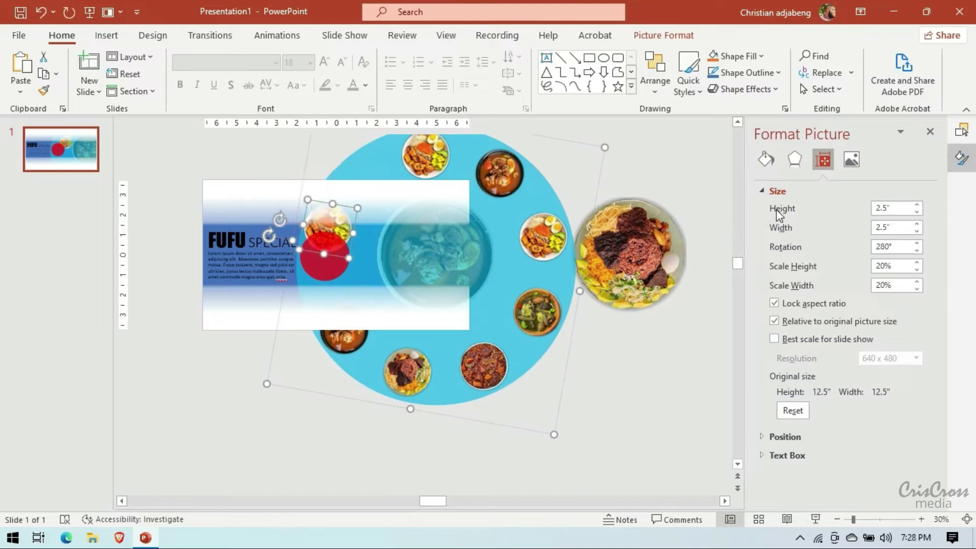
pyautogui.hotkey('ctrl', 'z')
pyautogui.hotkey('ctrl', 'z')
pyautogui.hotkey('ctrl', 'z')
pyautogui.hotkey('ctrl', 'z')
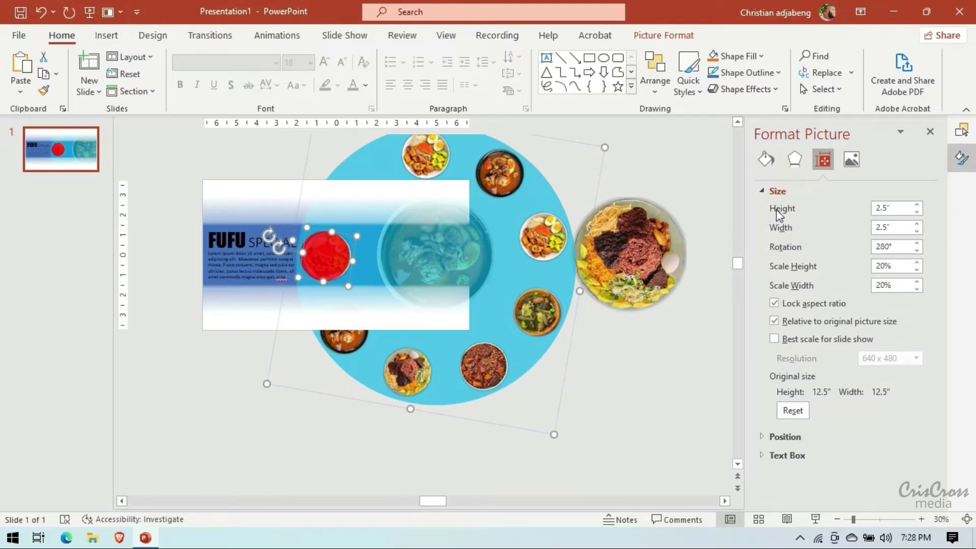
pyautogui.hotkey('ctrl', 'z')
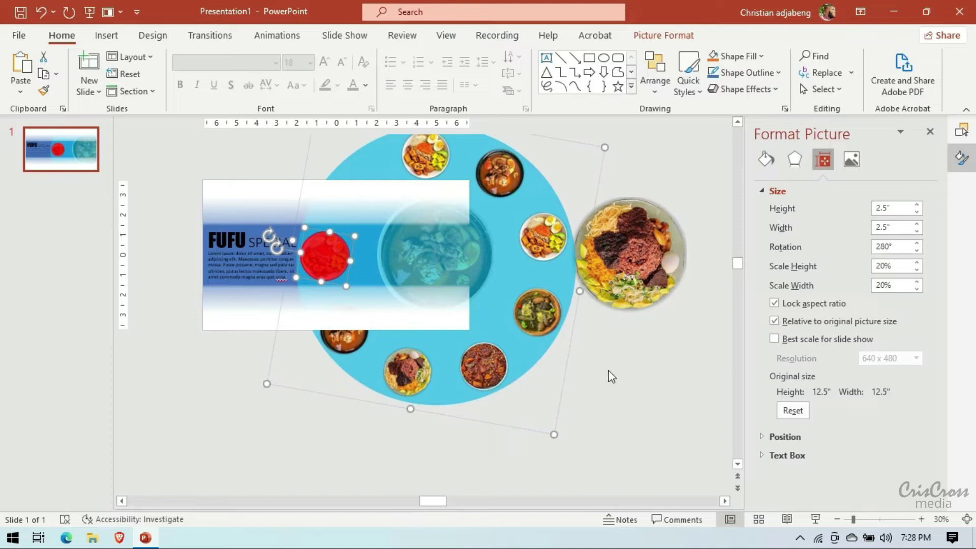
pyautogui.doubleClick(884, 246)
pyautogui.write('0')
pyautogui.press('Return')
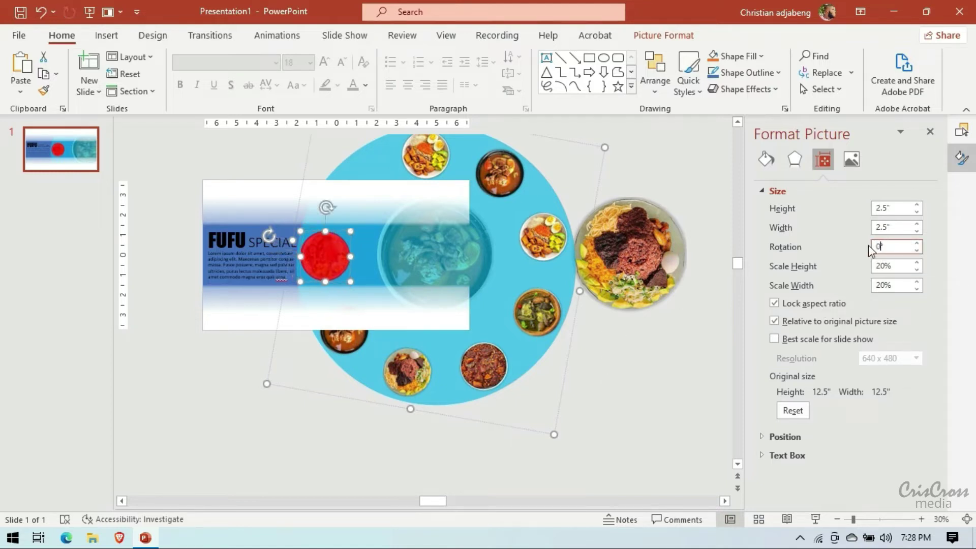
# - Reset the ring's rotation to 0°, then turn it to -40°
pyautogui.click(571, 345)
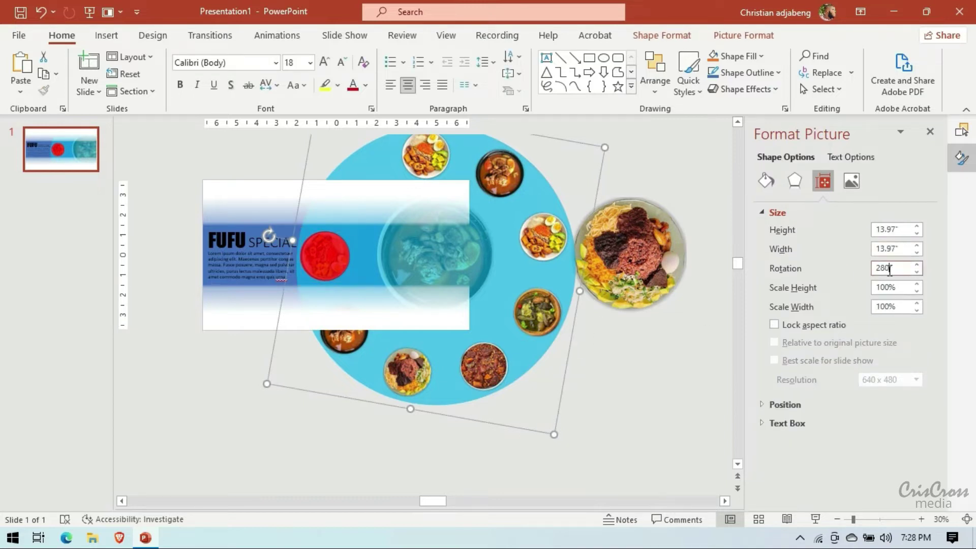
pyautogui.doubleClick(873, 268)
pyautogui.write('0')
pyautogui.press('Return')
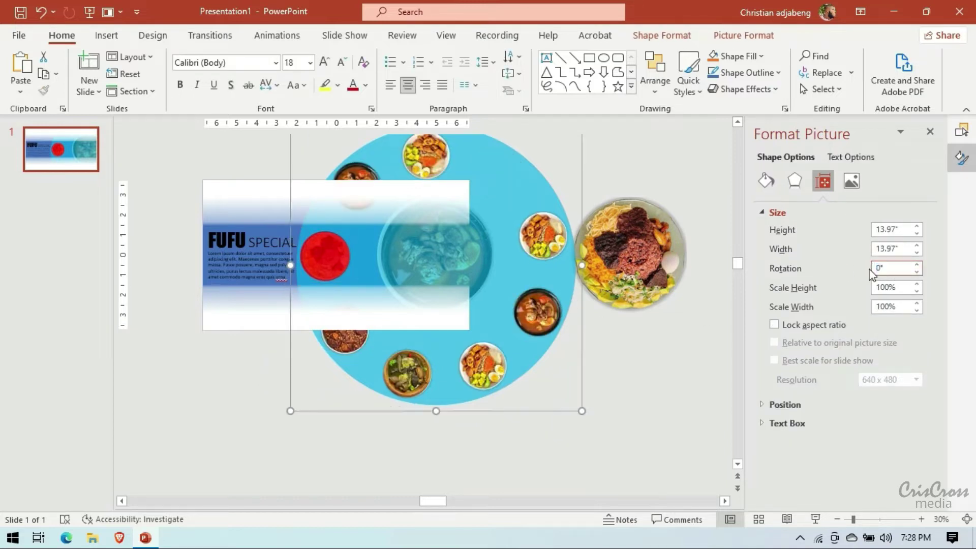
pyautogui.click(917, 272)
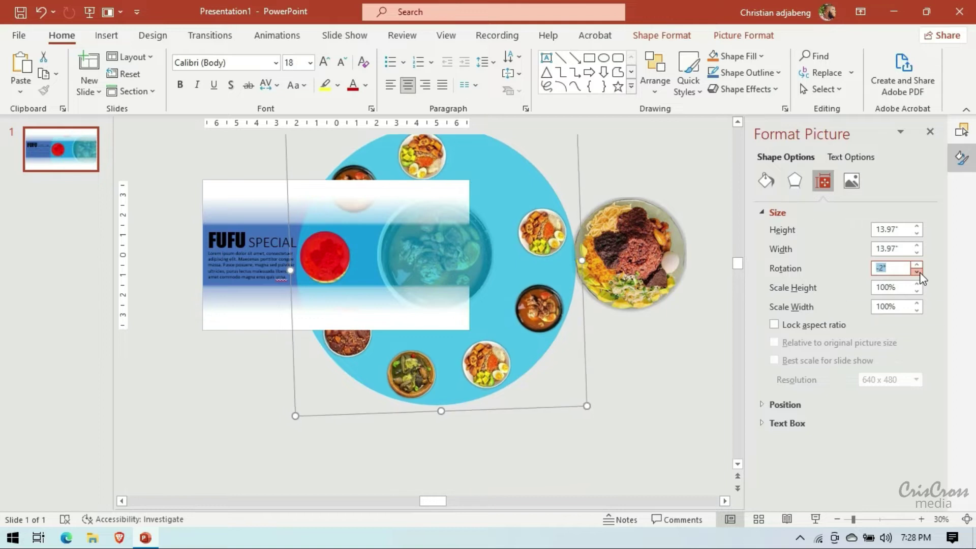
pyautogui.click(916, 272)
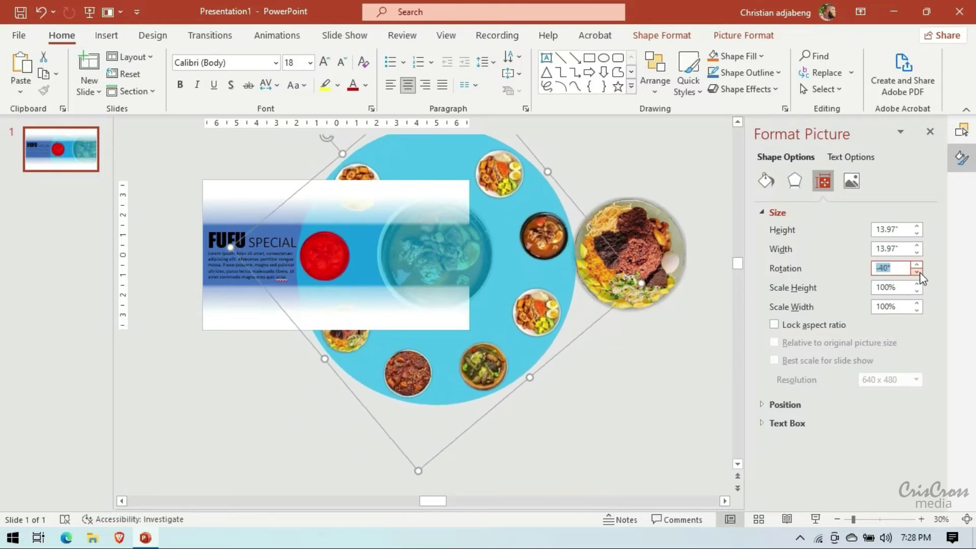
pyautogui.click(643, 420)
# - Delete the red circle Oval 33 from the slide
pyautogui.click(965, 135)
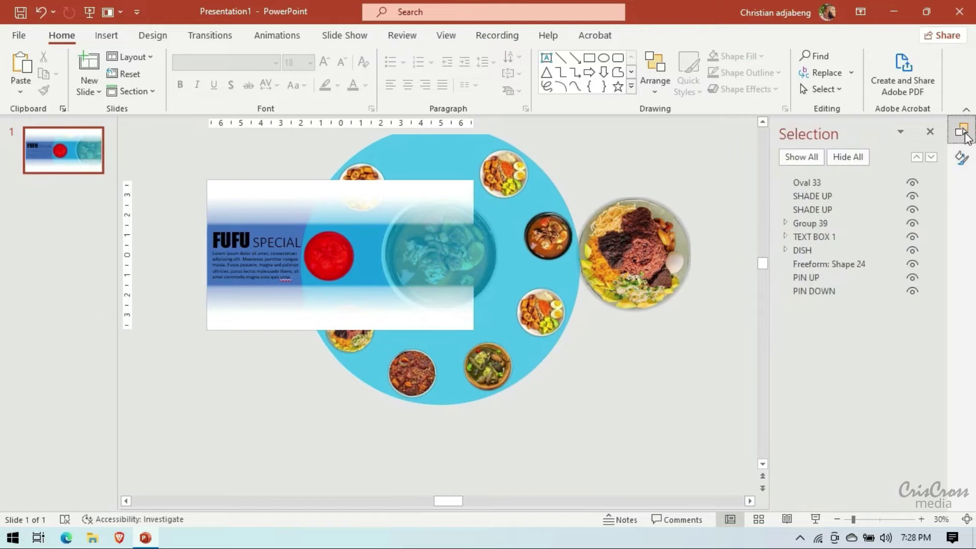
pyautogui.click(784, 222)
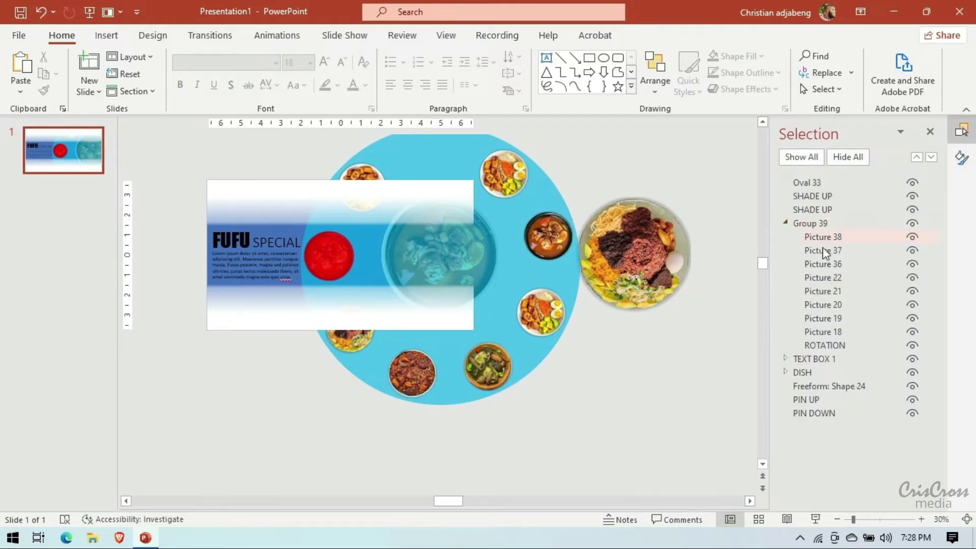
pyautogui.click(785, 222)
pyautogui.click(818, 183)
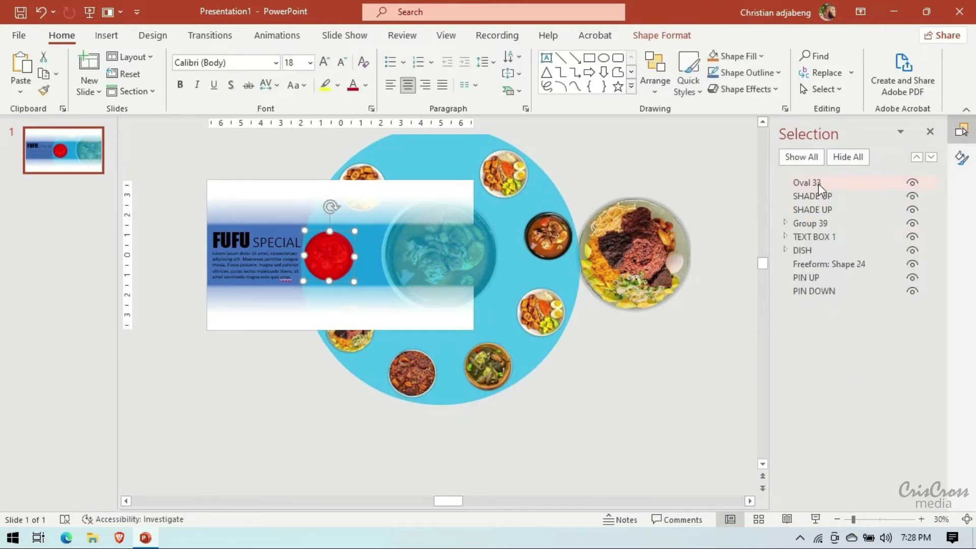
pyautogui.press('Delete')
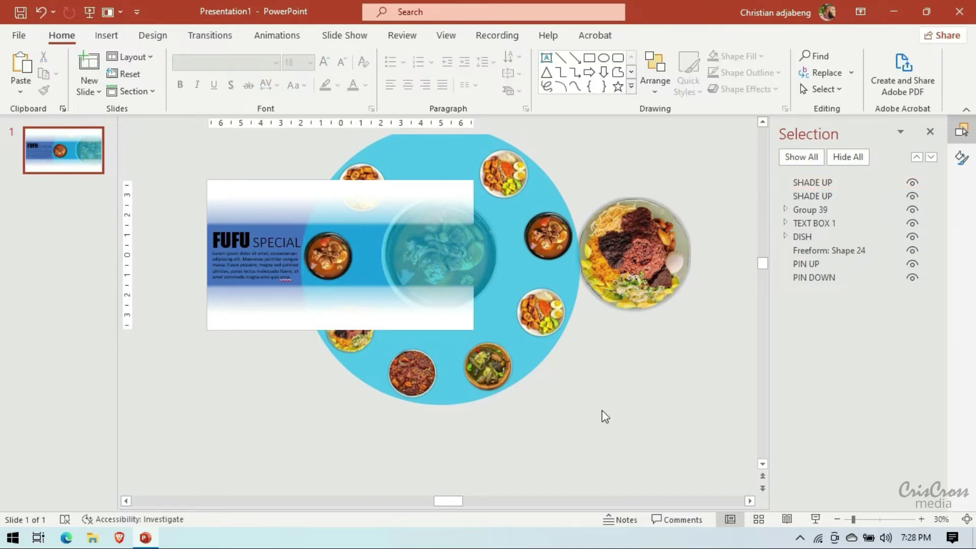
# - Set the blue circle inside Group 39 to No fill
pyautogui.click(536, 365)
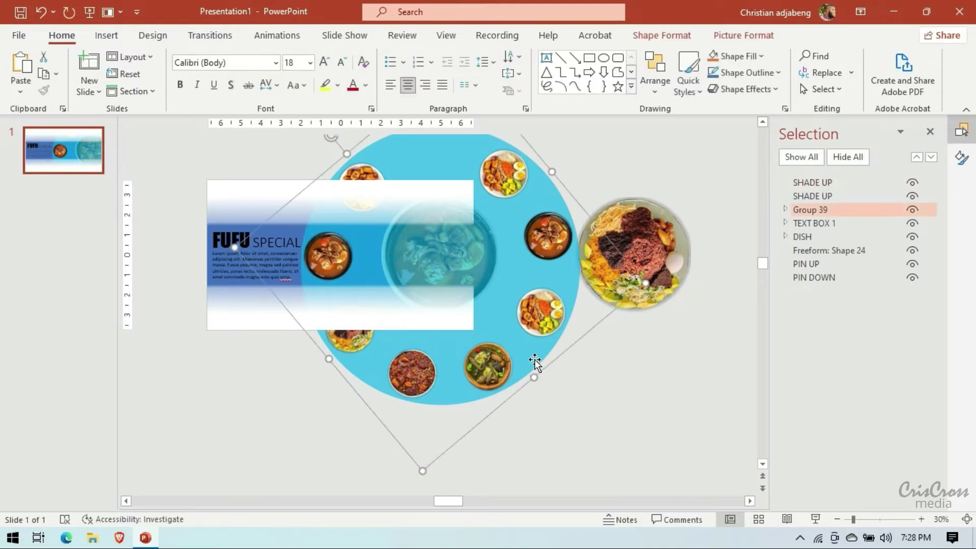
pyautogui.click(508, 274)
pyautogui.click(961, 158)
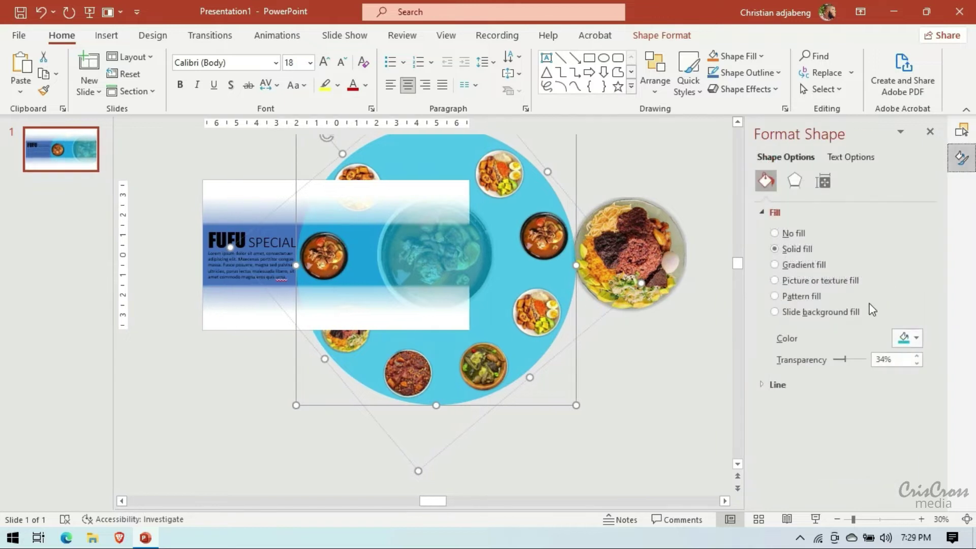
pyautogui.click(774, 233)
pyautogui.click(654, 379)
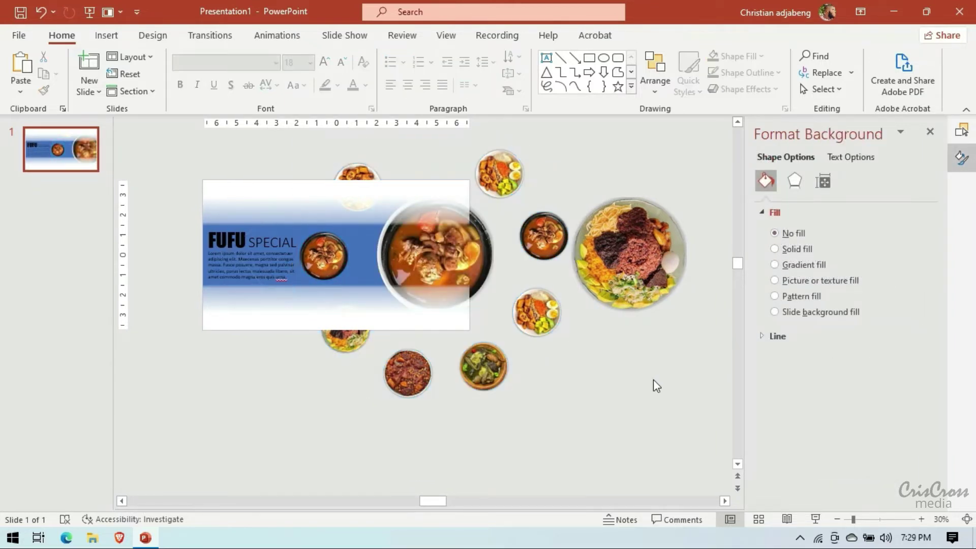
pyautogui.click(961, 130)
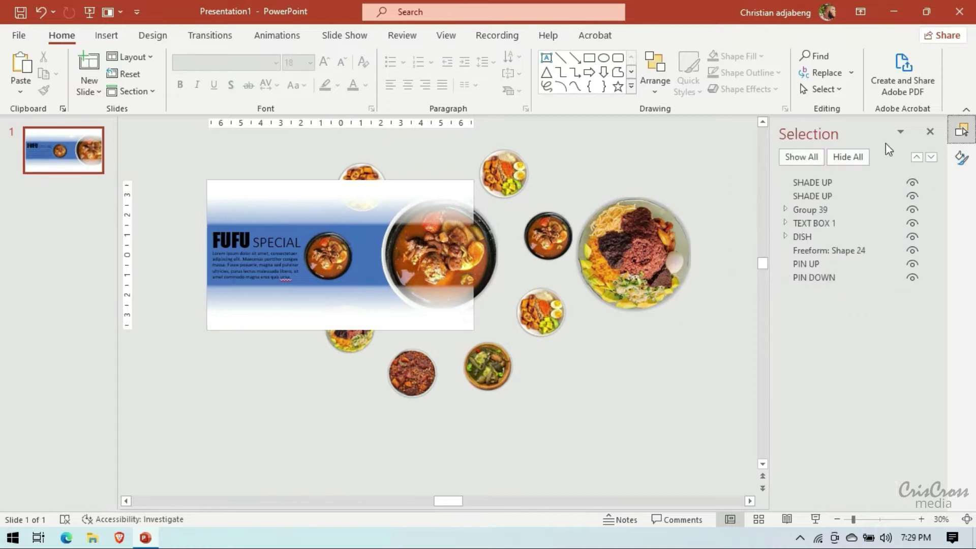
# - Rename Group 39 to ROTATION in the Selection Pane
pyautogui.click(785, 209)
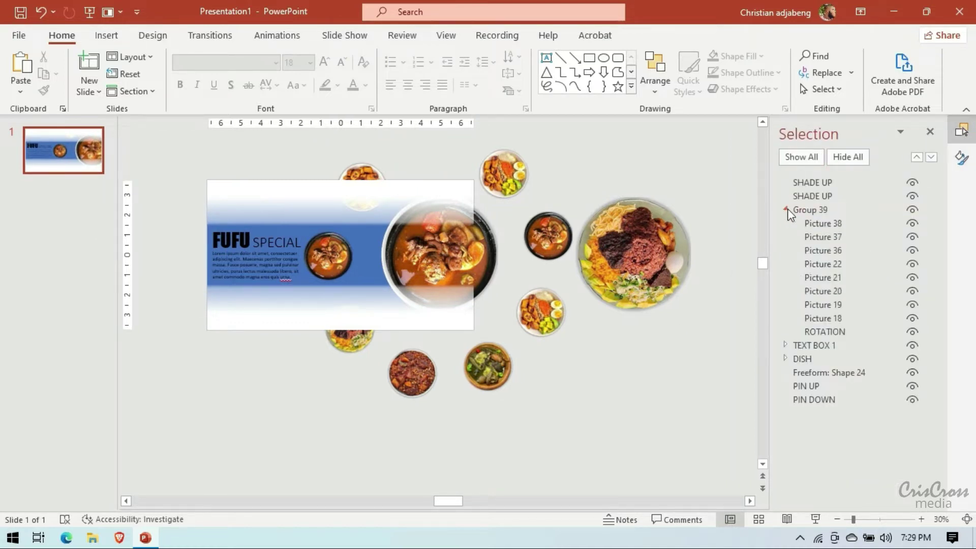
pyautogui.click(785, 209)
pyautogui.click(808, 209)
pyautogui.click(804, 208)
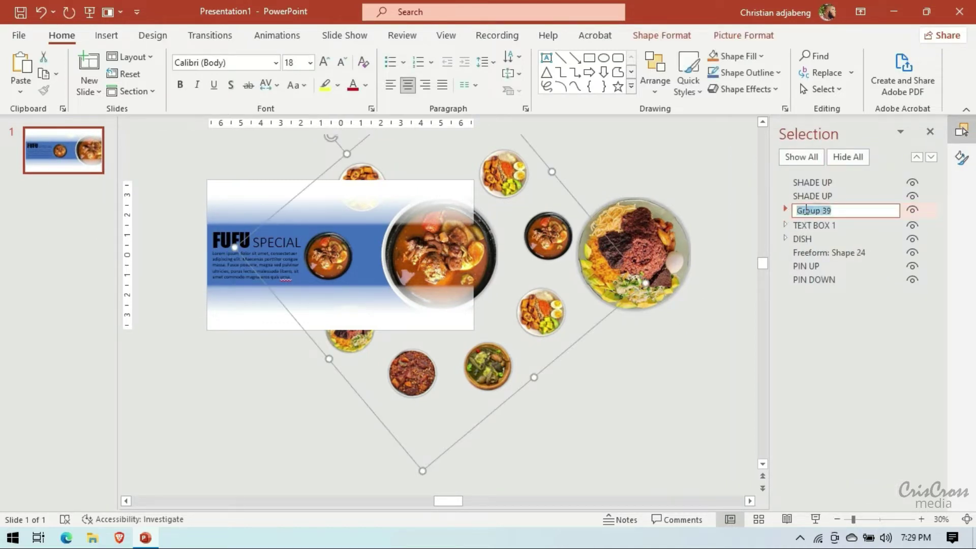
pyautogui.write('ROTATION')
pyautogui.press('Return')
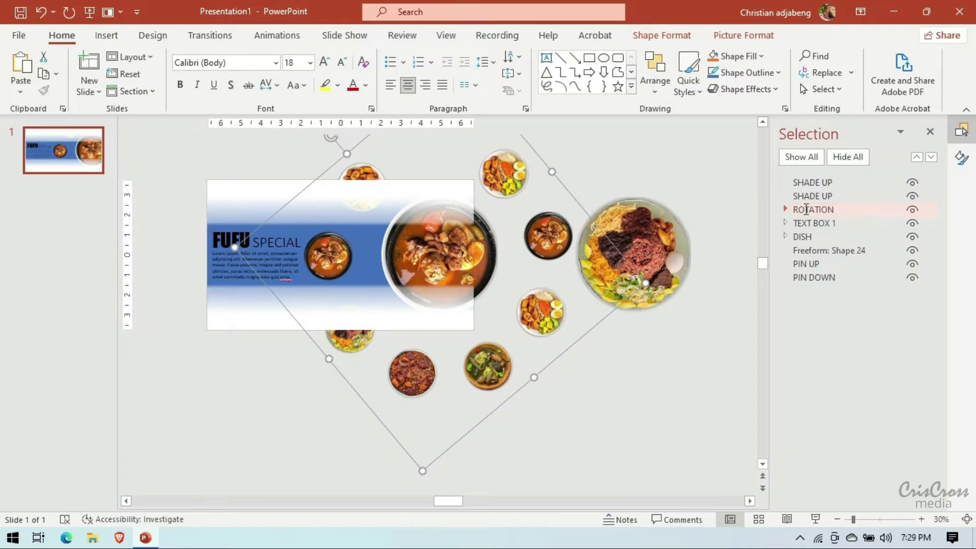
pyautogui.press('Escape')
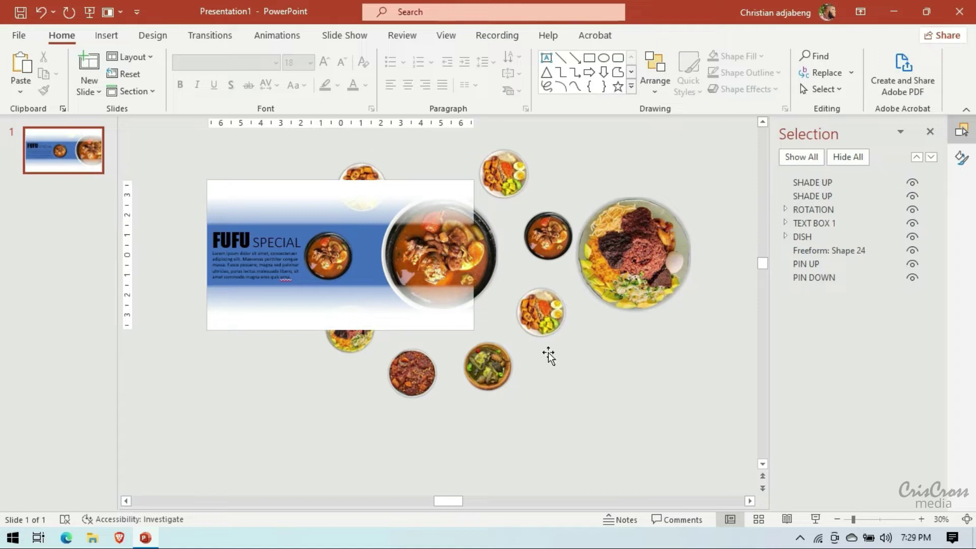
# - Rename the banner shape Freeform: Shape 24 to BACKGROUND and give it a white fill
pyautogui.click(544, 327)
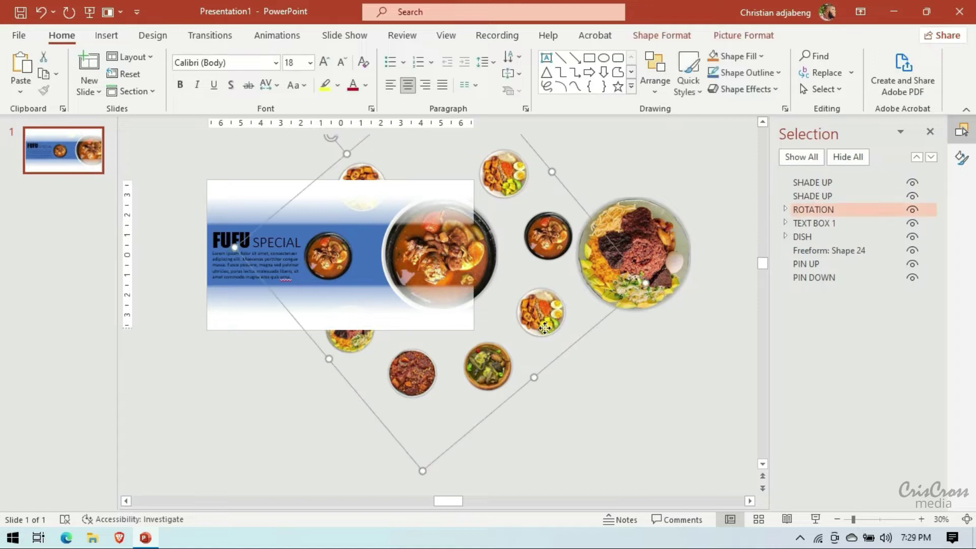
pyautogui.click(810, 252)
pyautogui.click(811, 251)
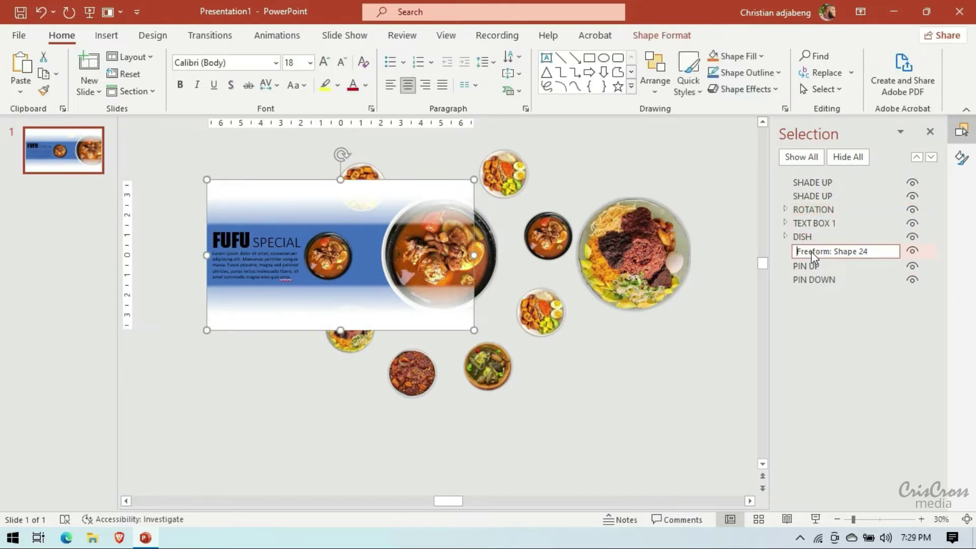
pyautogui.write('BACKGRO')
pyautogui.write('UND 2')
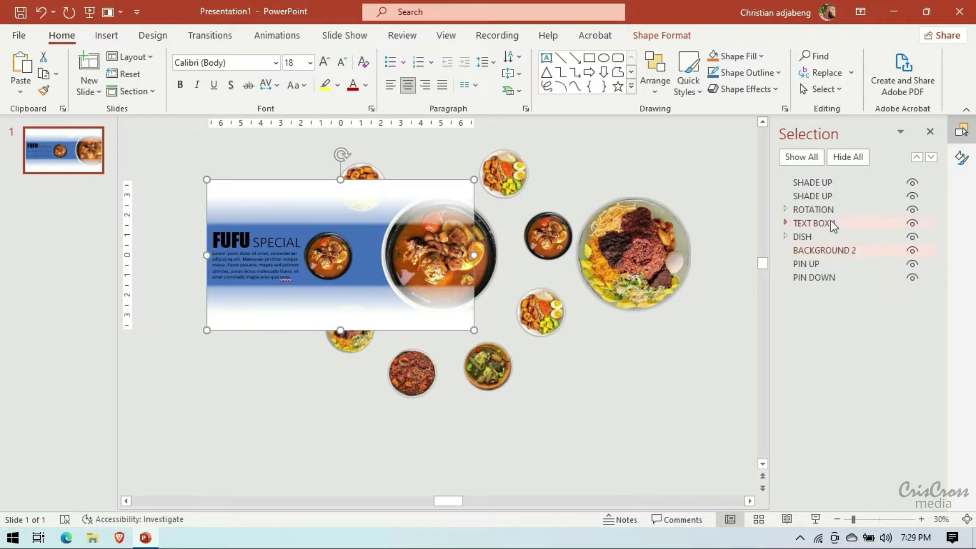
pyautogui.click(961, 157)
pyautogui.click(905, 339)
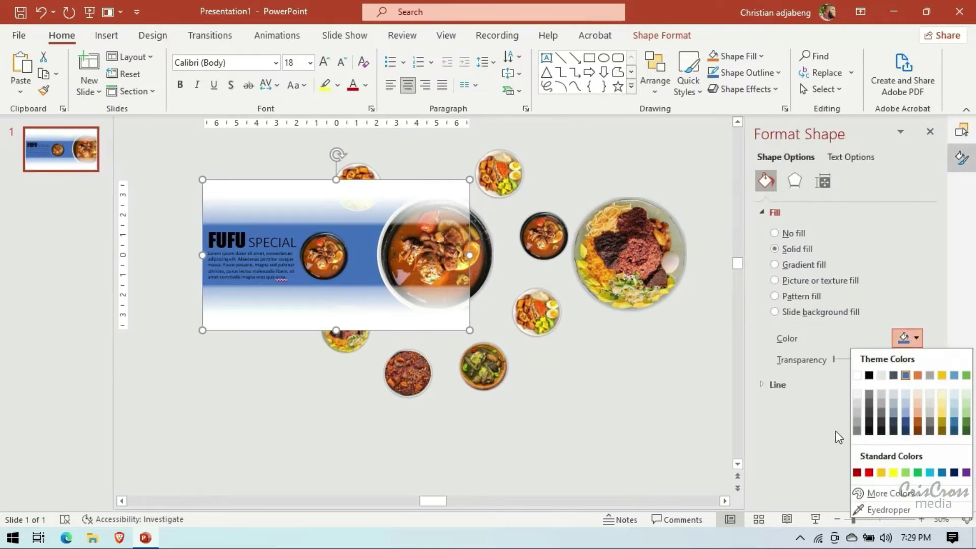
pyautogui.click(864, 382)
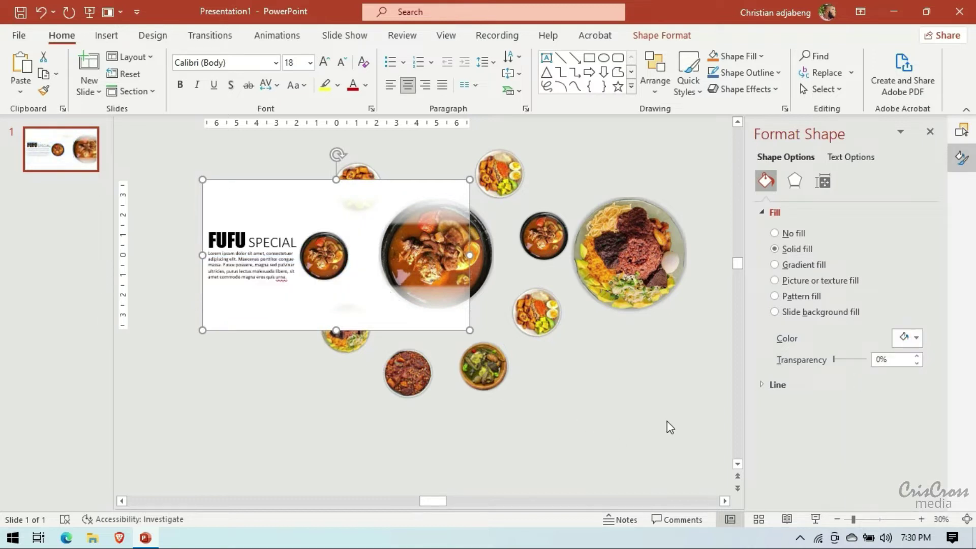
pyautogui.click(634, 294)
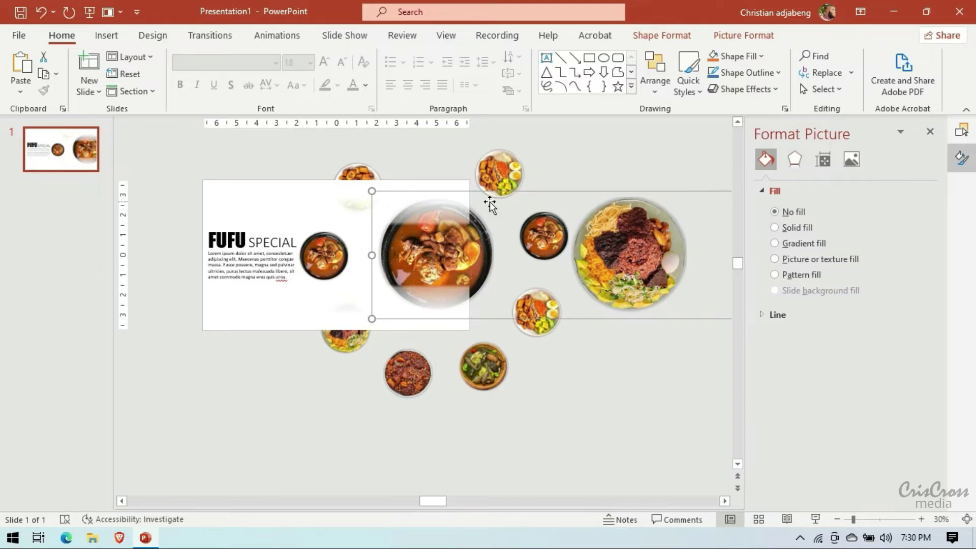
# - Rotate the ring of circular food pictures to -40° after trying larger angles
pyautogui.click(498, 376)
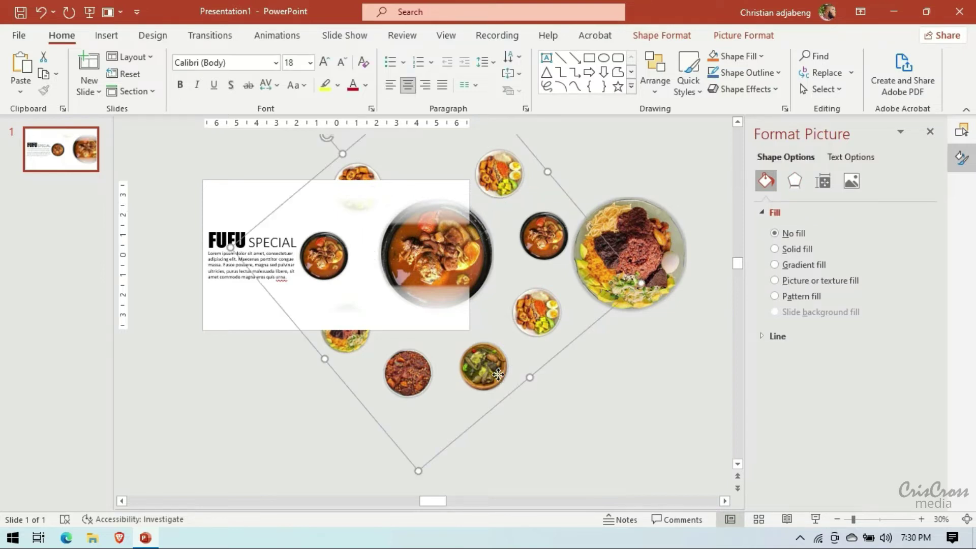
pyautogui.click(824, 181)
pyautogui.click(916, 265)
pyautogui.click(917, 264)
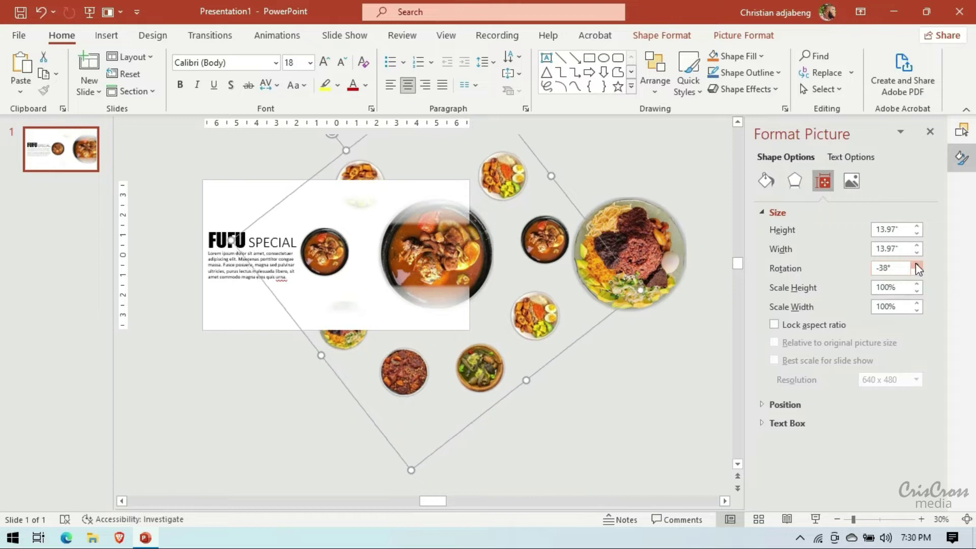
pyautogui.moveTo(916, 265); pyautogui.dragTo(916, 265)
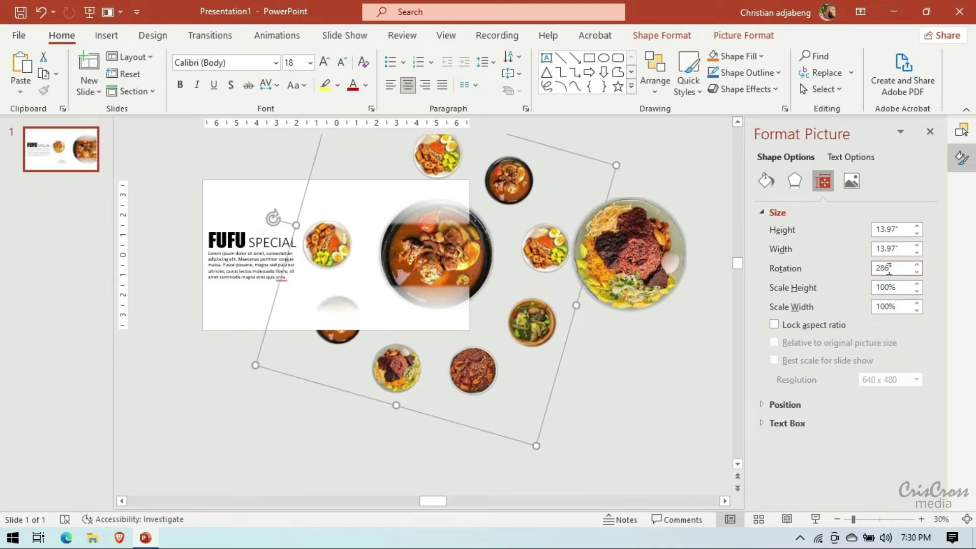
pyautogui.write('-40')
pyautogui.press('Return')
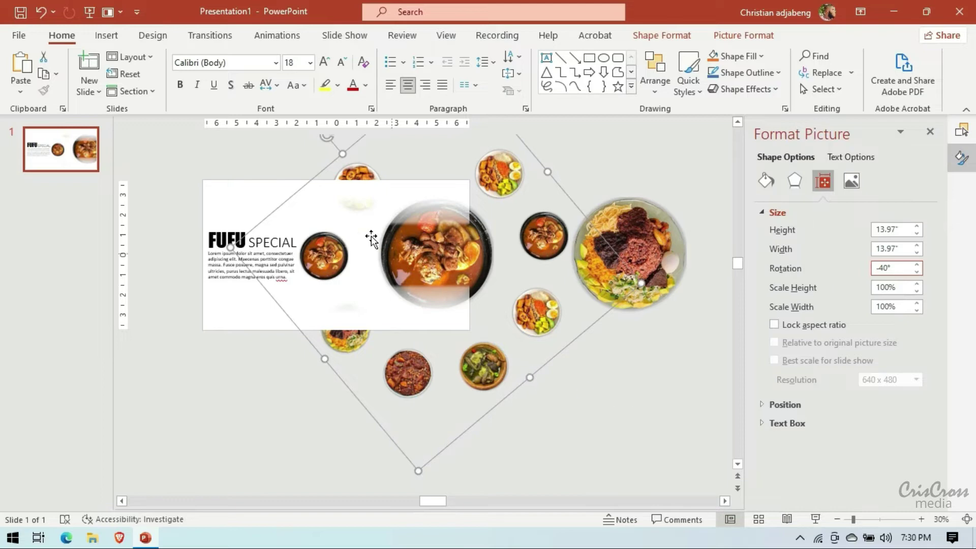
pyautogui.click(229, 193)
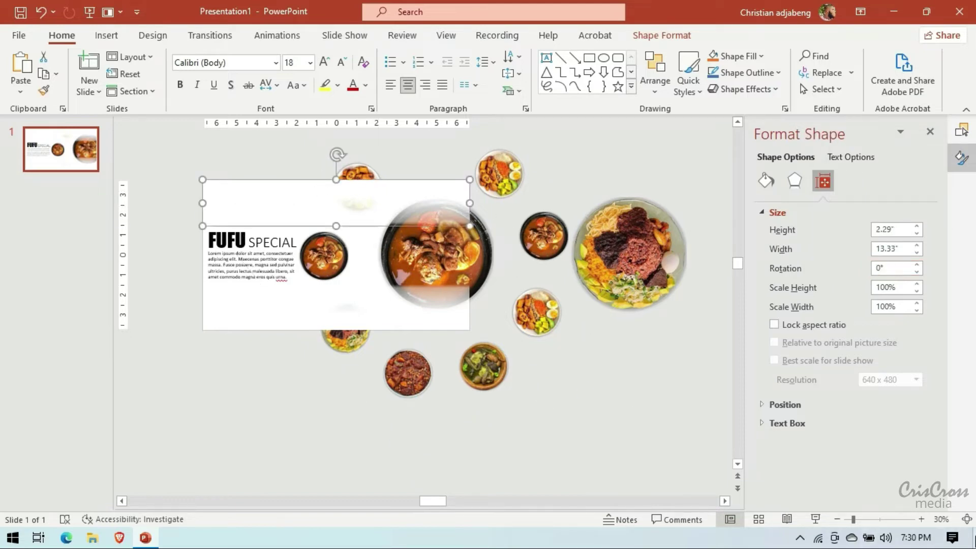
# - Shorten the top white fade strip to about 1.76" tall by raising its bottom edge
pyautogui.click(920, 519)
pyautogui.click(920, 519)
pyautogui.click(921, 519)
pyautogui.click(920, 519)
pyautogui.click(920, 519)
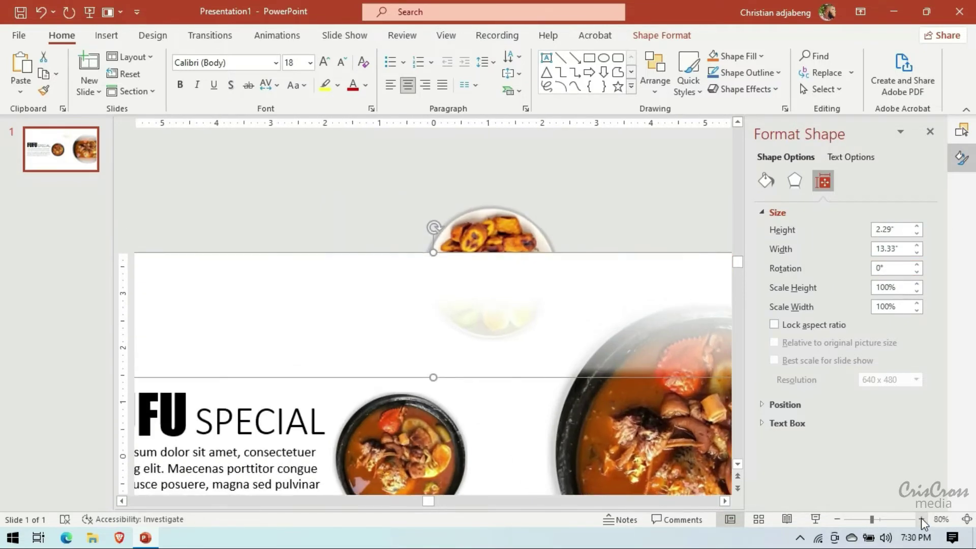
pyautogui.click(920, 518)
pyautogui.click(724, 501)
pyautogui.click(724, 500)
pyautogui.click(724, 500)
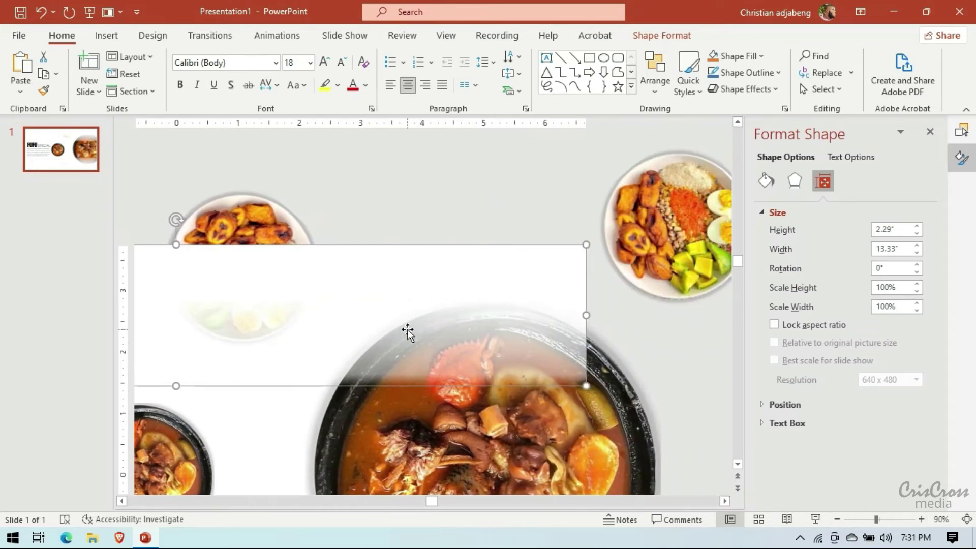
pyautogui.moveTo(177, 384); pyautogui.dragTo(180, 355)
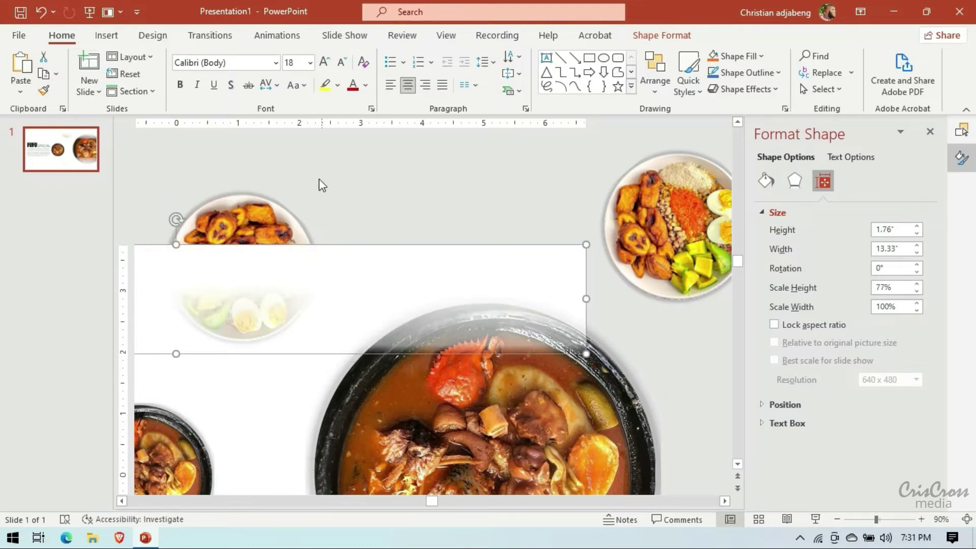
pyautogui.click(663, 37)
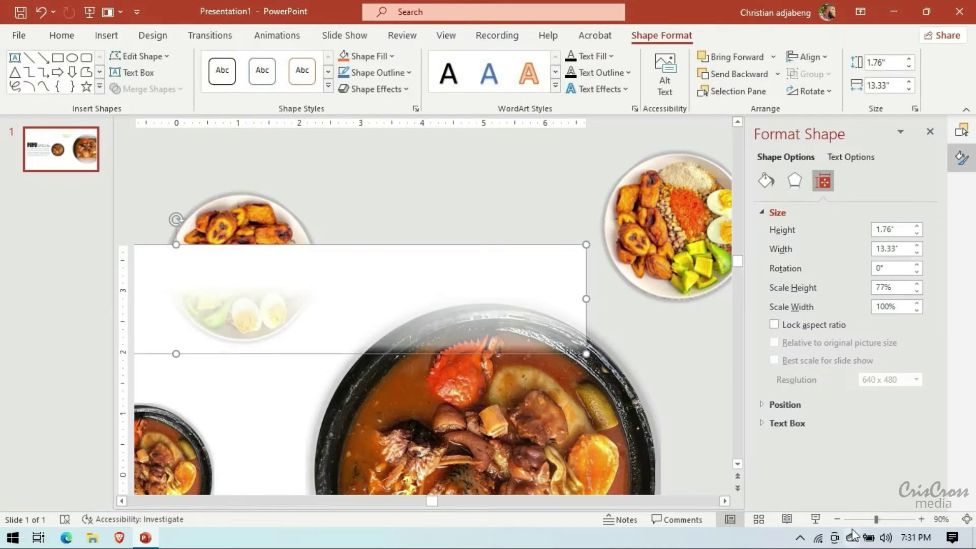
# - Shorten the bottom white fade strip to about 1.65" tall by lowering its top edge
pyautogui.click(837, 519)
pyautogui.click(837, 519)
pyautogui.click(837, 519)
pyautogui.click(837, 519)
pyautogui.click(837, 519)
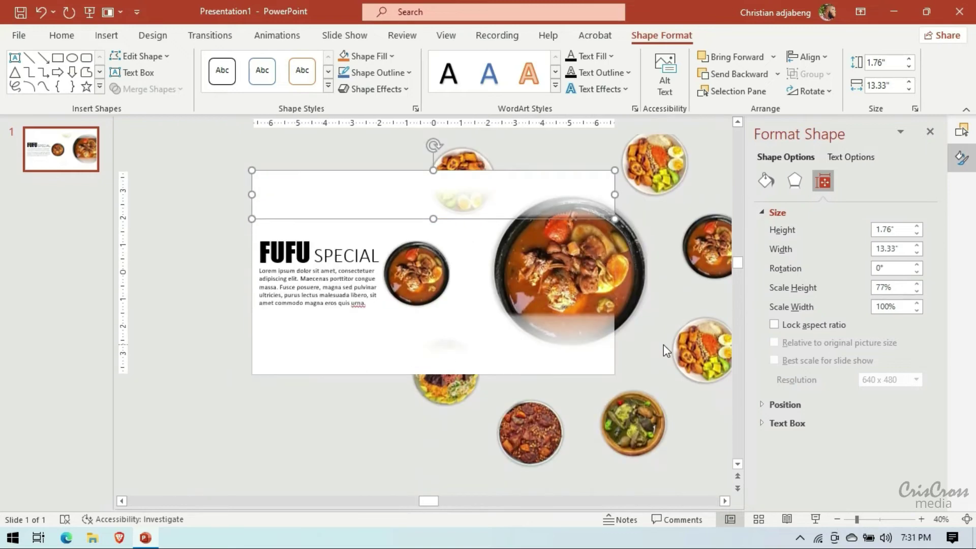
pyautogui.hotkey('ctrl', 'z')
pyautogui.moveTo(433, 312); pyautogui.dragTo(434, 329)
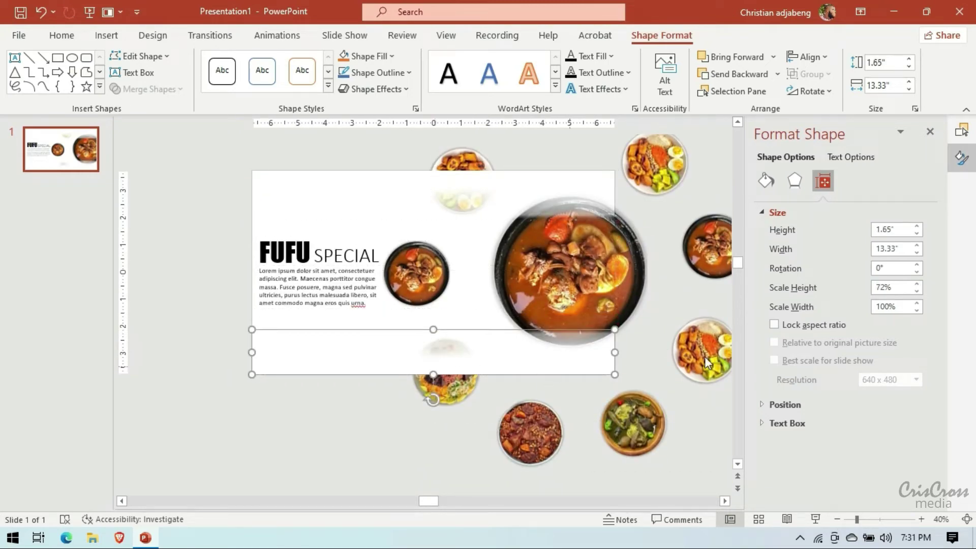
# - Move a gradient stop in the bottom strip's gradient fill to adjust its fade
pyautogui.click(776, 212)
pyautogui.click(794, 181)
pyautogui.click(765, 180)
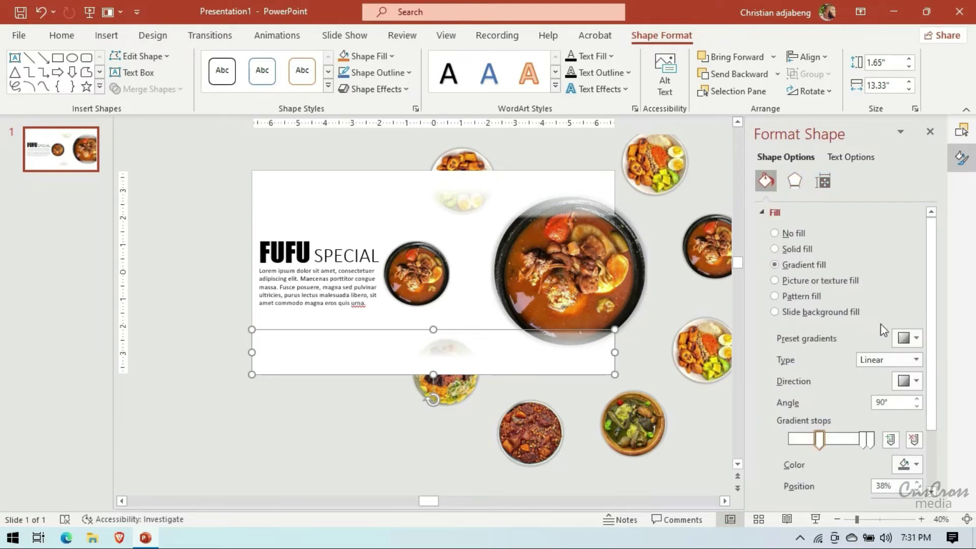
pyautogui.moveTo(864, 449)
pyautogui.mouseDown()
pyautogui.moveTo(809, 440)
pyautogui.moveTo(833, 440)
pyautogui.mouseUp()
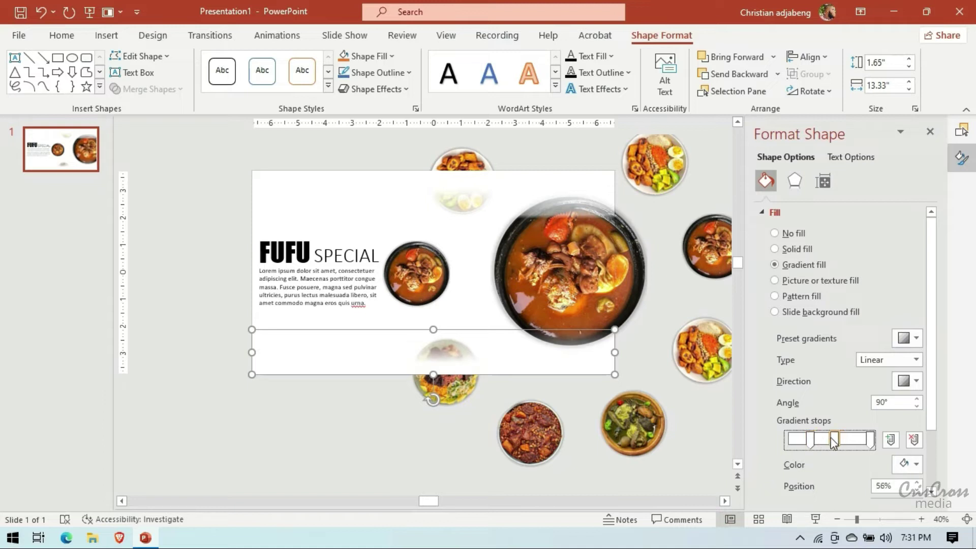
# - Move the top strip's gradient stop to 32% and start editing its outline points
pyautogui.click(494, 191)
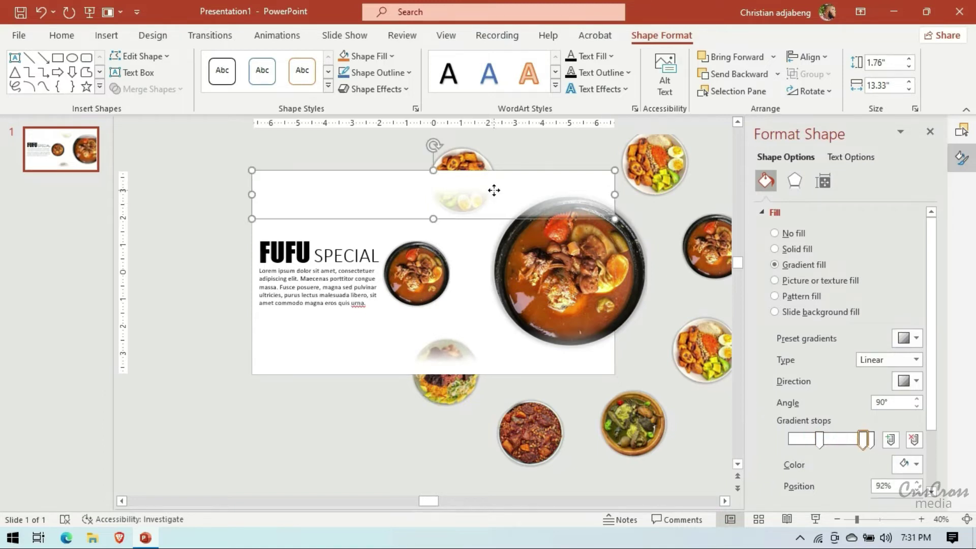
pyautogui.moveTo(852, 445); pyautogui.dragTo(818, 441)
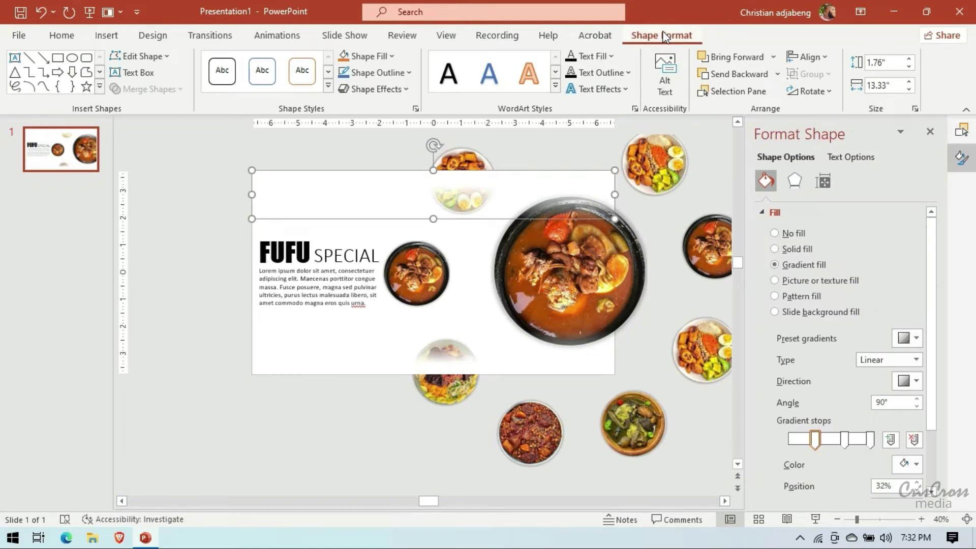
pyautogui.click(139, 55)
pyautogui.click(160, 97)
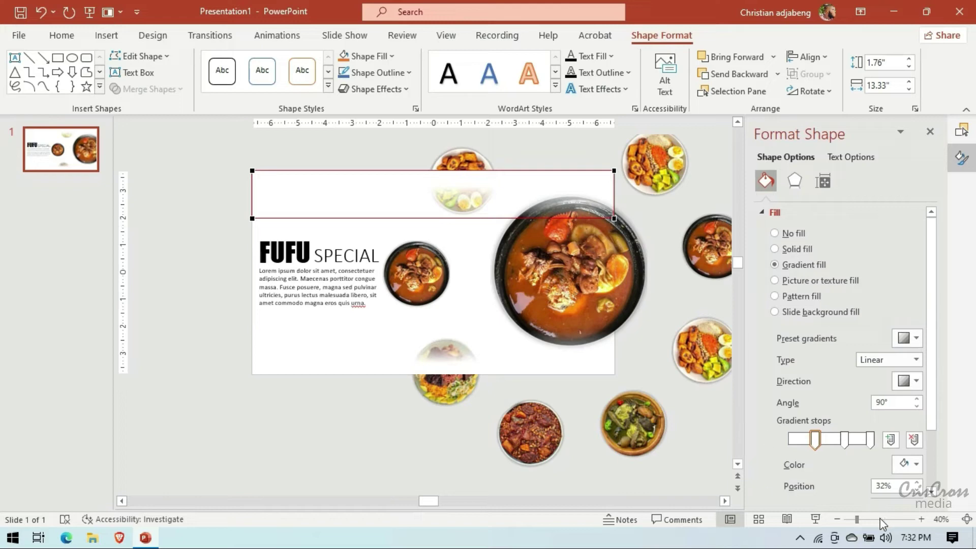
# - Drag the top strip's bottom-right corner point leftward and bend its lower edge upward
pyautogui.click(921, 519)
pyautogui.click(920, 519)
pyautogui.click(921, 519)
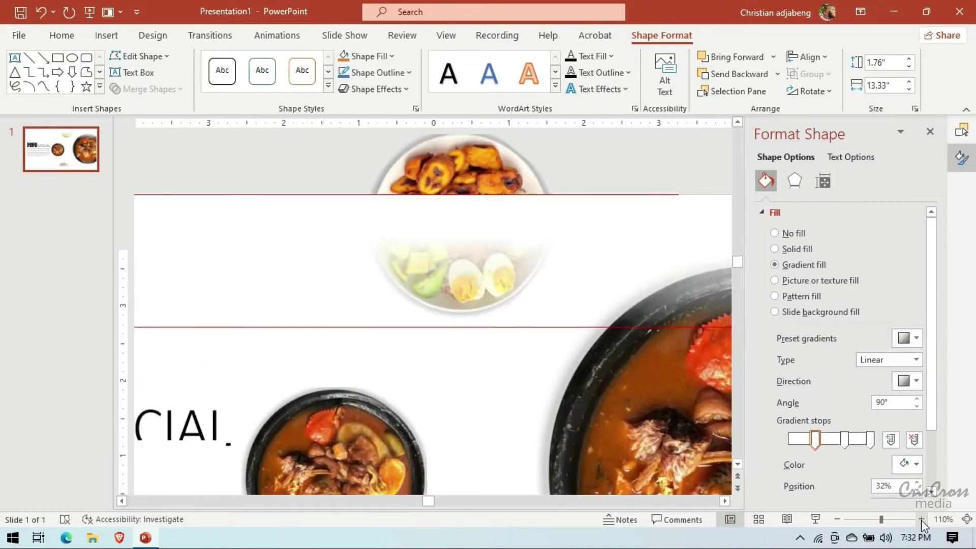
pyautogui.click(921, 519)
pyautogui.click(725, 501)
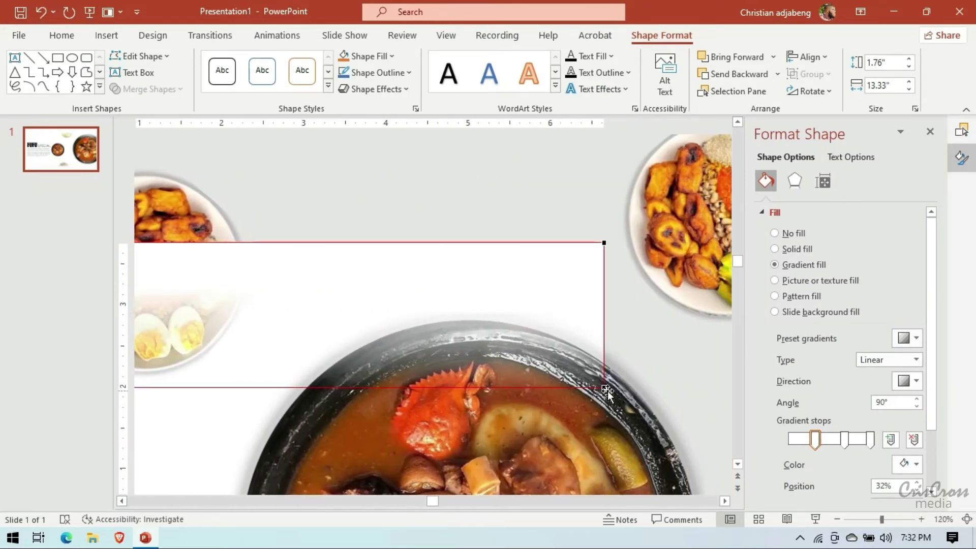
pyautogui.moveTo(604, 387); pyautogui.dragTo(279, 383)
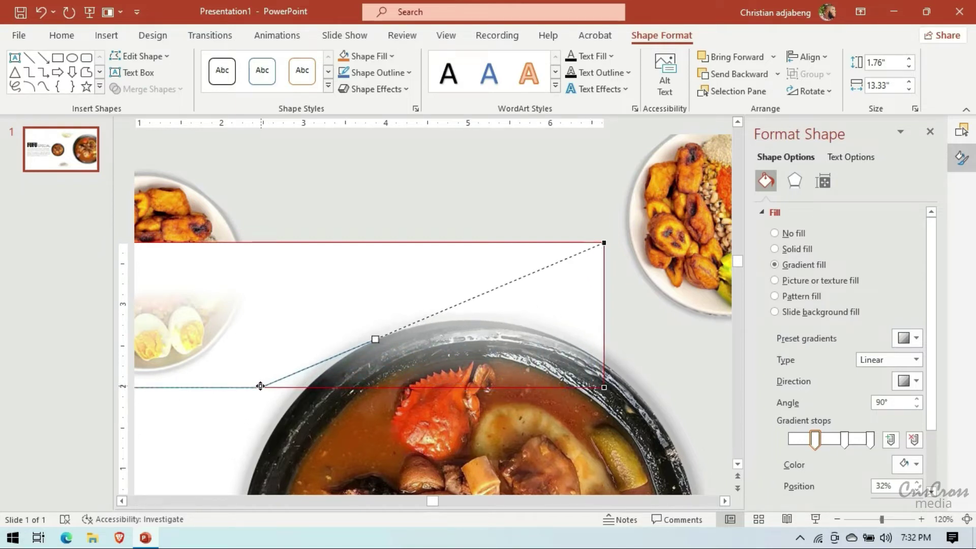
pyautogui.moveTo(280, 383); pyautogui.dragTo(234, 386)
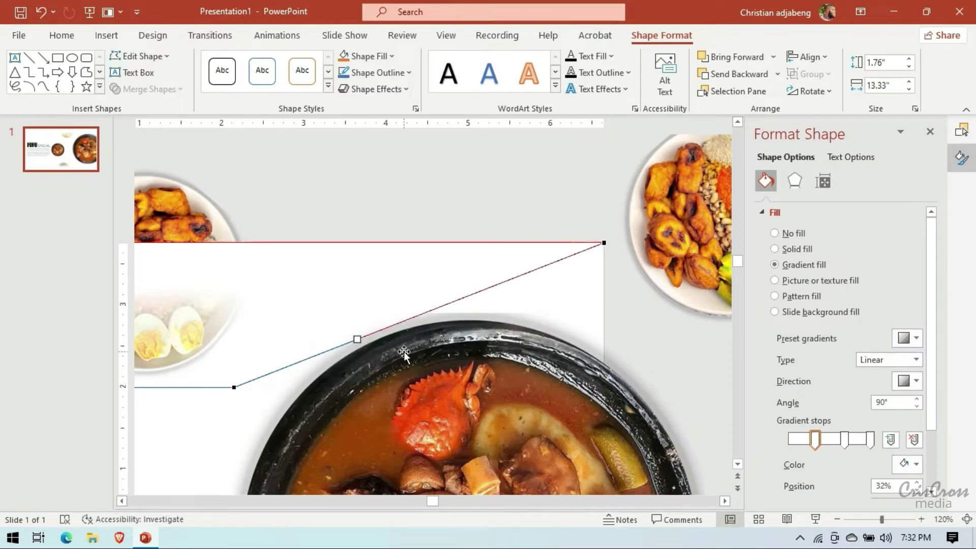
pyautogui.moveTo(232, 387); pyautogui.dragTo(280, 387)
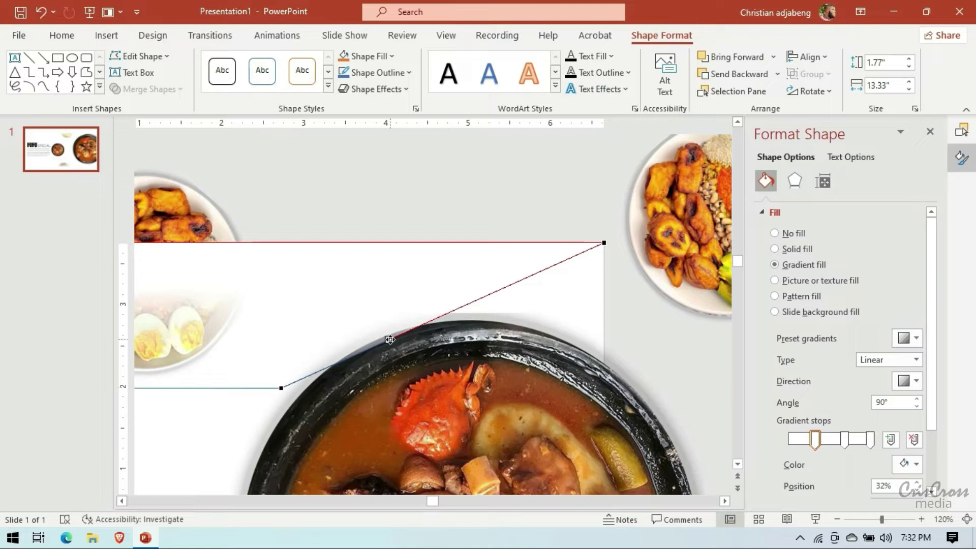
pyautogui.moveTo(390, 340); pyautogui.dragTo(320, 319)
# - Curve the edge near the top-right corner and add a middle point to shape a wave
pyautogui.click(605, 242)
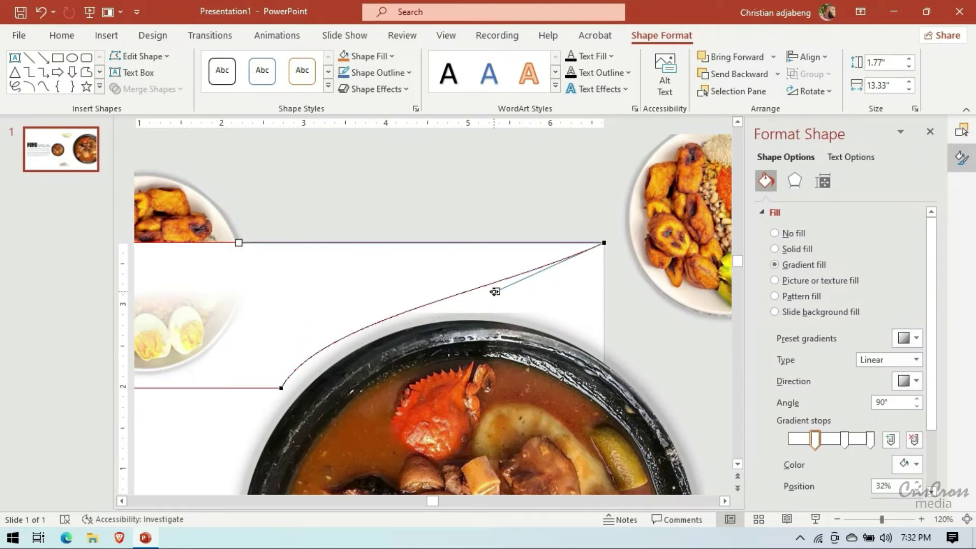
pyautogui.moveTo(495, 289)
pyautogui.mouseDown()
pyautogui.moveTo(475, 272)
pyautogui.moveTo(612, 327)
pyautogui.moveTo(590, 322)
pyautogui.mouseUp()
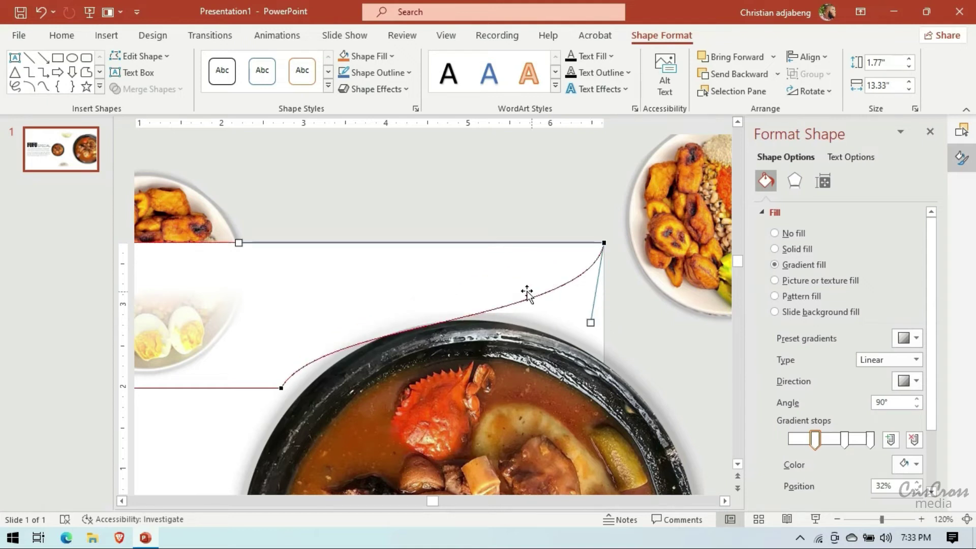
pyautogui.rightClick(530, 298)
pyautogui.click(555, 311)
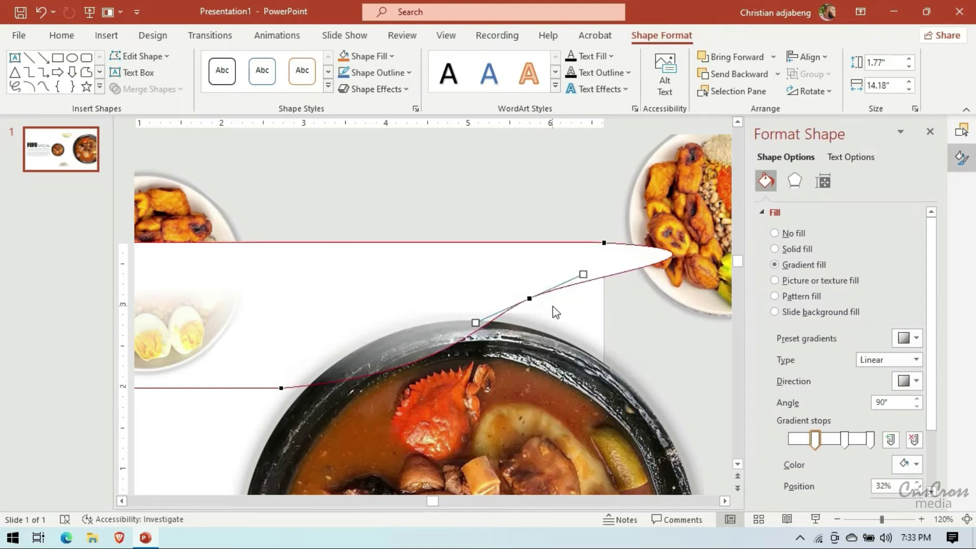
pyautogui.click(283, 387)
pyautogui.moveTo(450, 373)
pyautogui.mouseDown()
pyautogui.moveTo(304, 309)
pyautogui.moveTo(322, 336)
pyautogui.mouseUp()
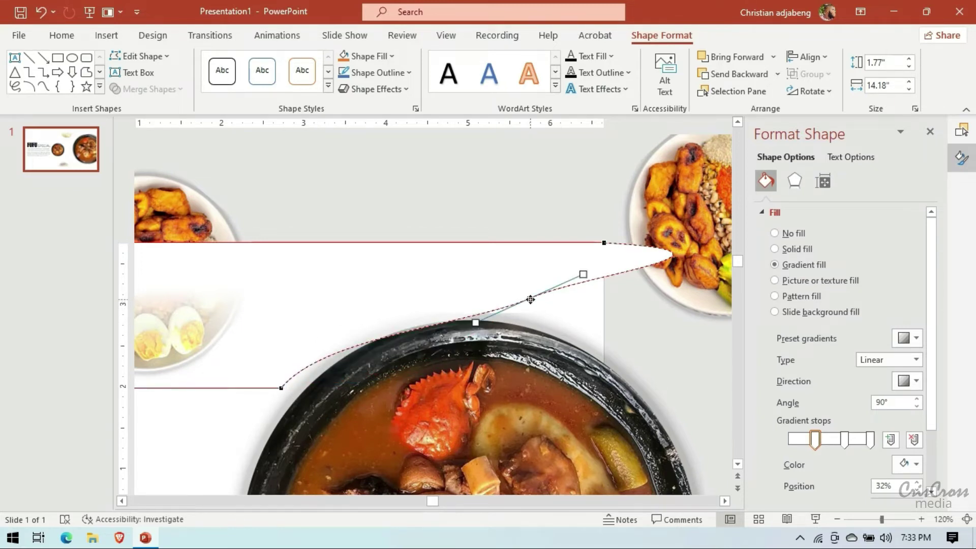
pyautogui.moveTo(530, 300); pyautogui.dragTo(470, 292)
pyautogui.moveTo(524, 269); pyautogui.dragTo(406, 296)
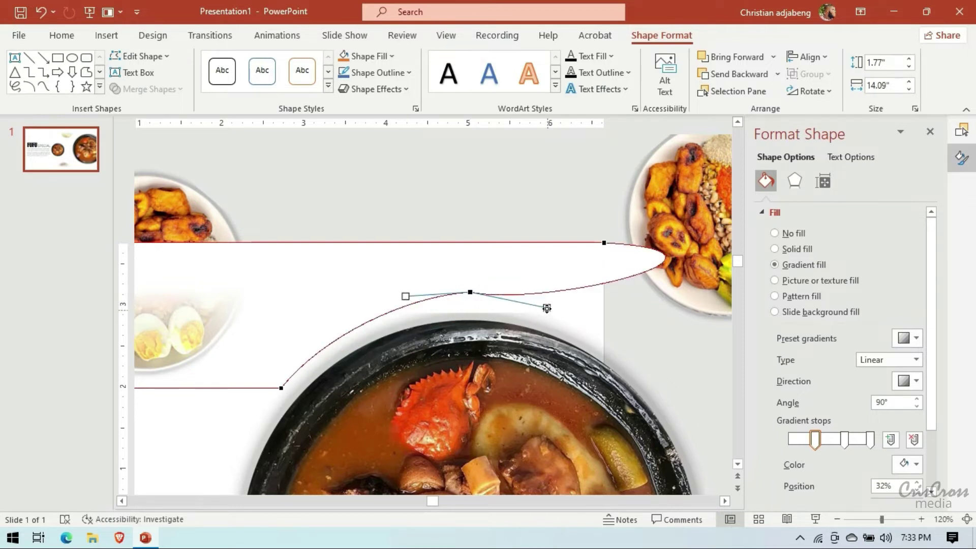
pyautogui.moveTo(546, 308); pyautogui.dragTo(605, 244)
# - Refine the corner, right and left point handles so the edge follows the bowl's rim
pyautogui.click(603, 243)
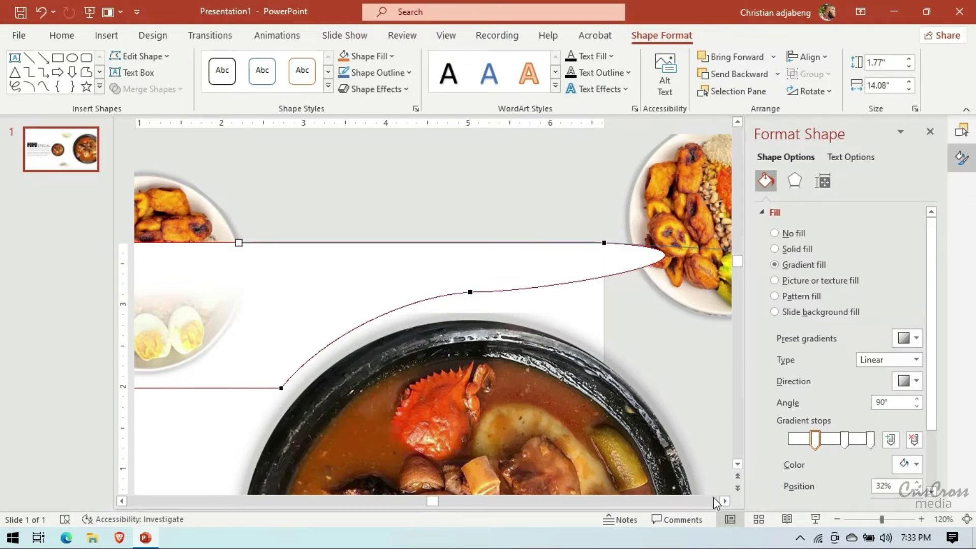
pyautogui.hscroll(3, 714, 500)
pyautogui.moveTo(636, 253); pyautogui.dragTo(465, 344)
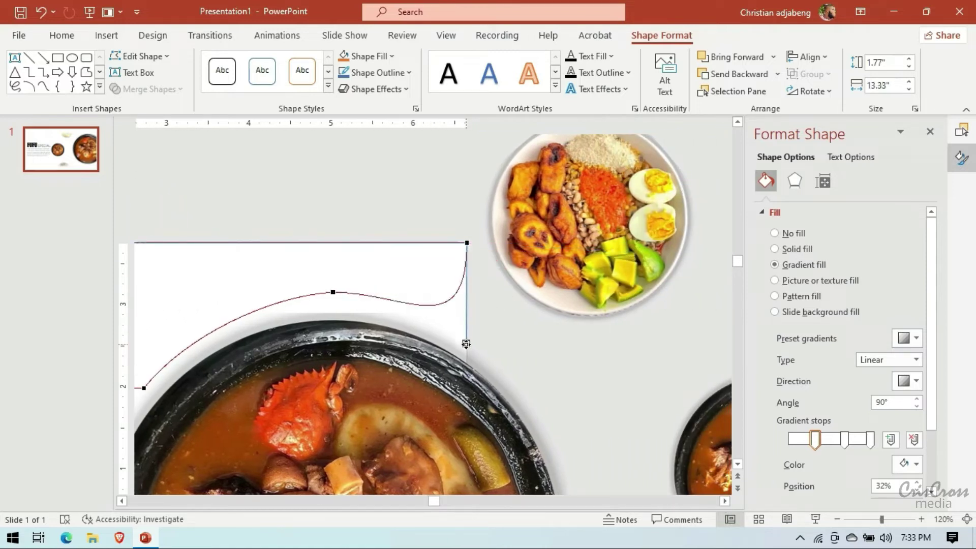
pyautogui.click(334, 292)
pyautogui.moveTo(405, 290); pyautogui.dragTo(465, 332)
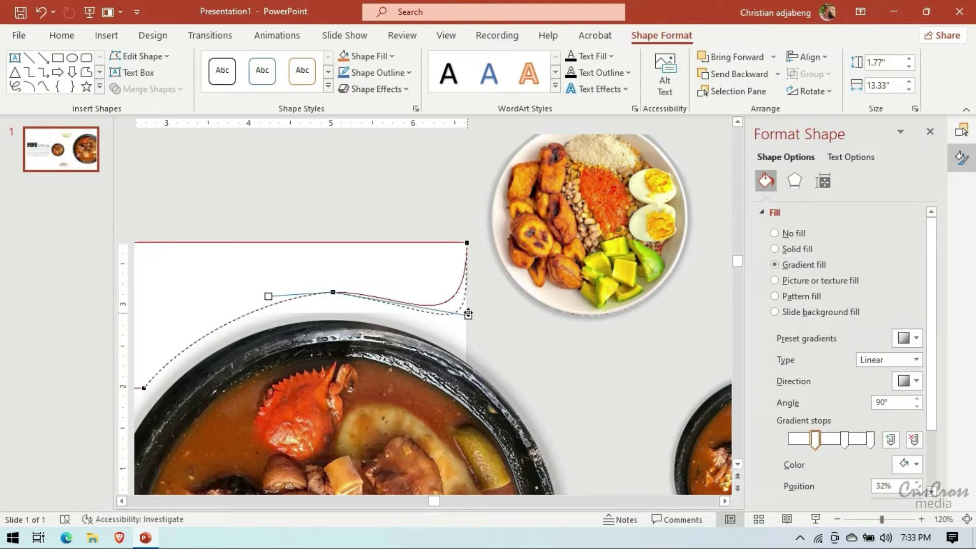
pyautogui.moveTo(465, 331); pyautogui.dragTo(475, 292)
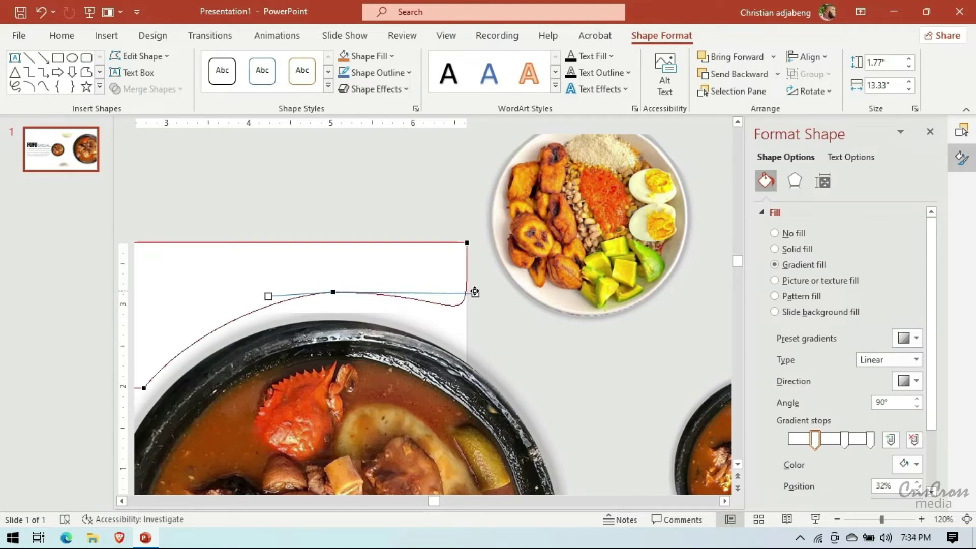
pyautogui.click(144, 387)
pyautogui.moveTo(144, 388); pyautogui.dragTo(148, 388)
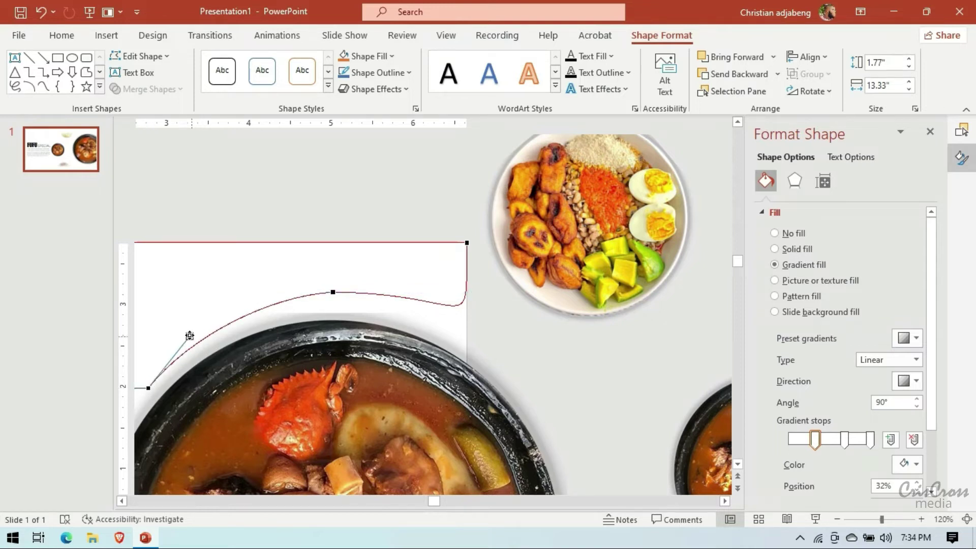
pyautogui.moveTo(190, 336); pyautogui.dragTo(187, 314)
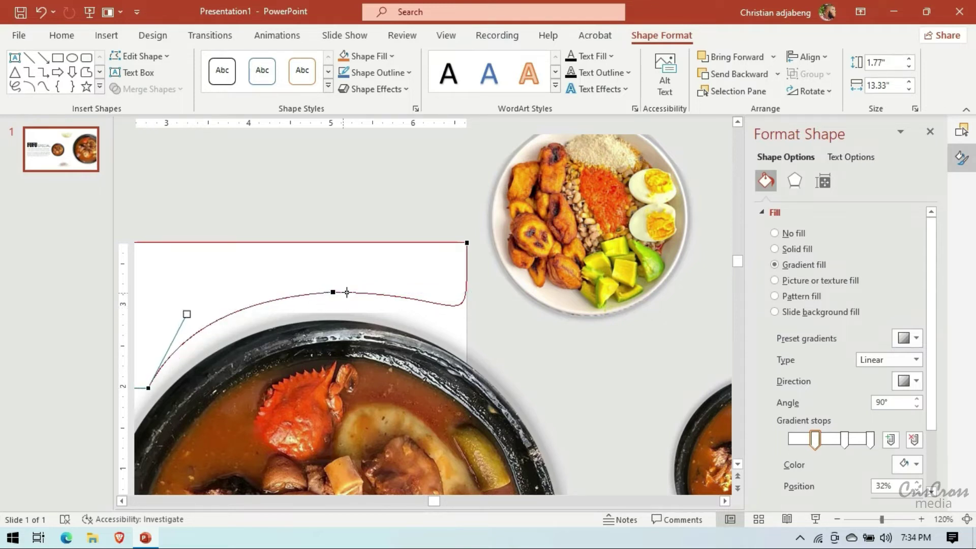
pyautogui.click(546, 349)
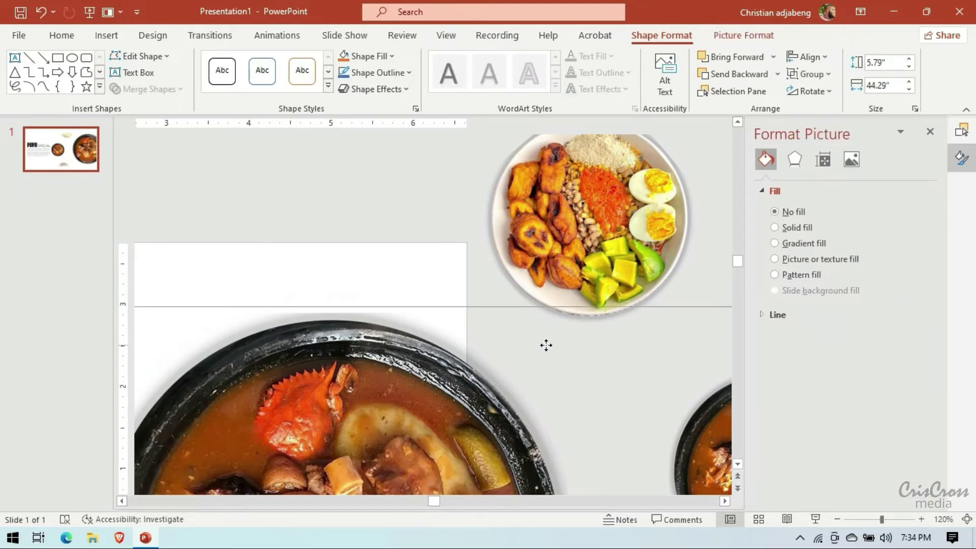
pyautogui.click(251, 257)
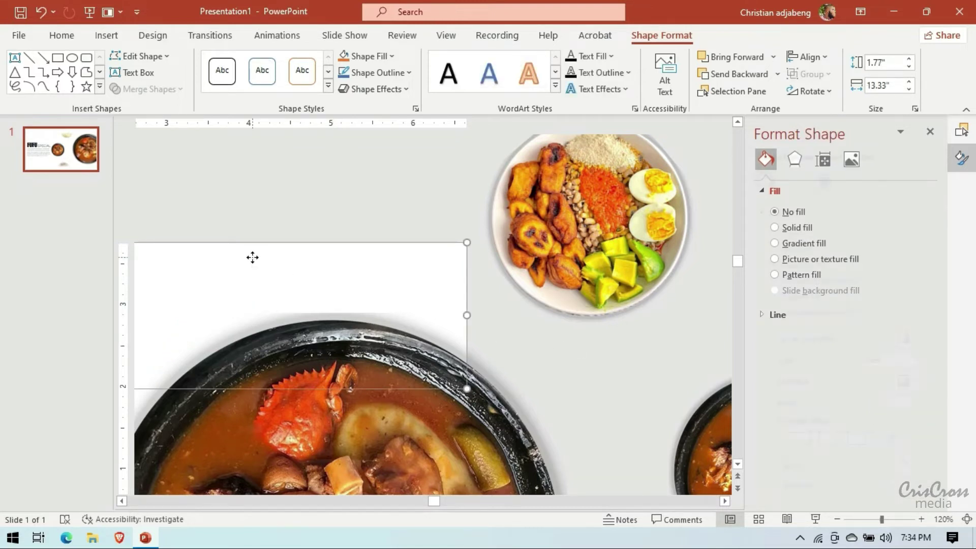
pyautogui.click(837, 519)
pyautogui.click(837, 519)
pyautogui.click(837, 519)
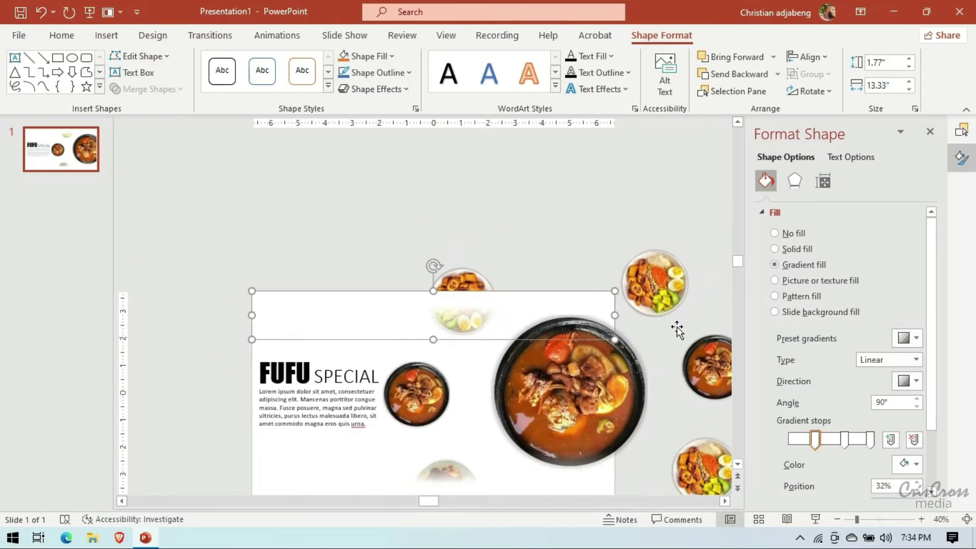
pyautogui.scroll(-3, 677, 330)
pyautogui.click(666, 334)
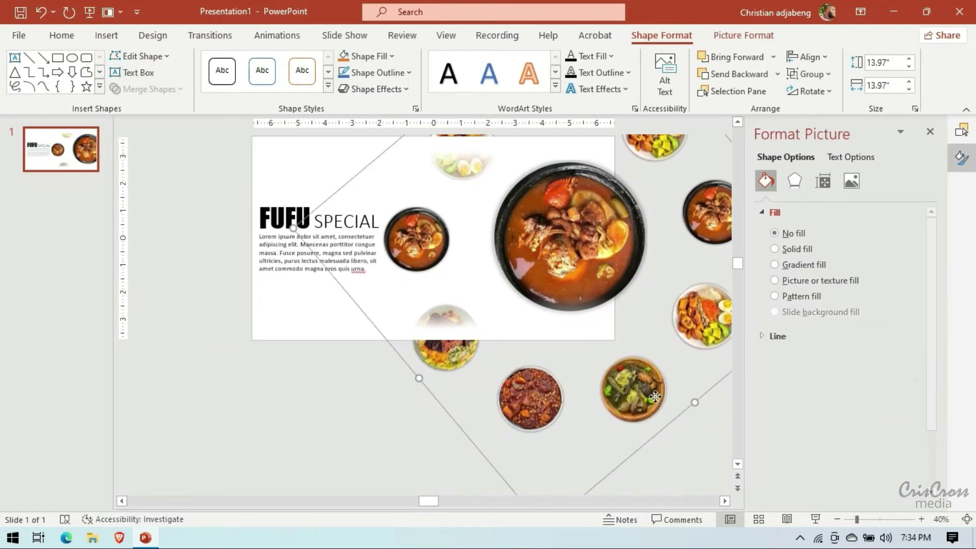
pyautogui.click(837, 518)
pyautogui.click(822, 182)
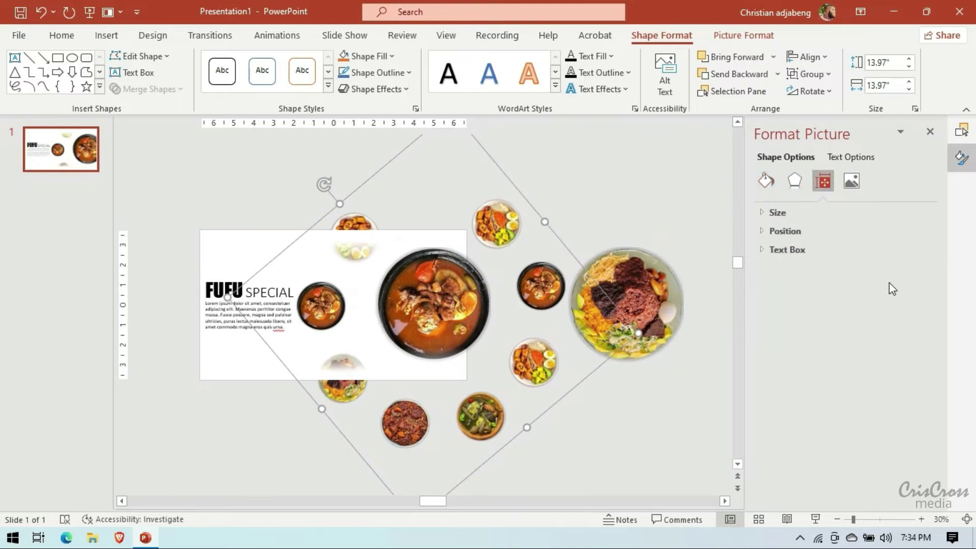
pyautogui.click(762, 231)
pyautogui.click(762, 231)
pyautogui.click(777, 212)
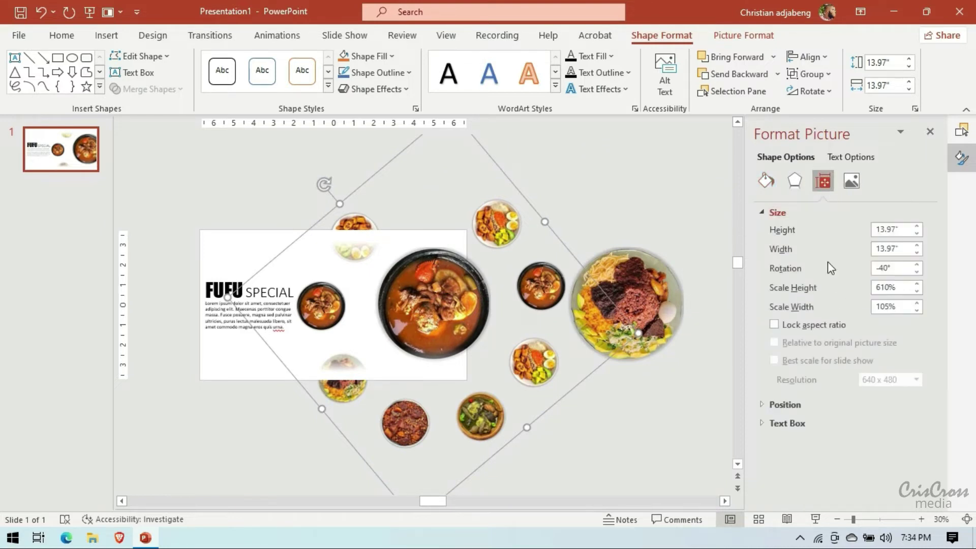
pyautogui.click(920, 264)
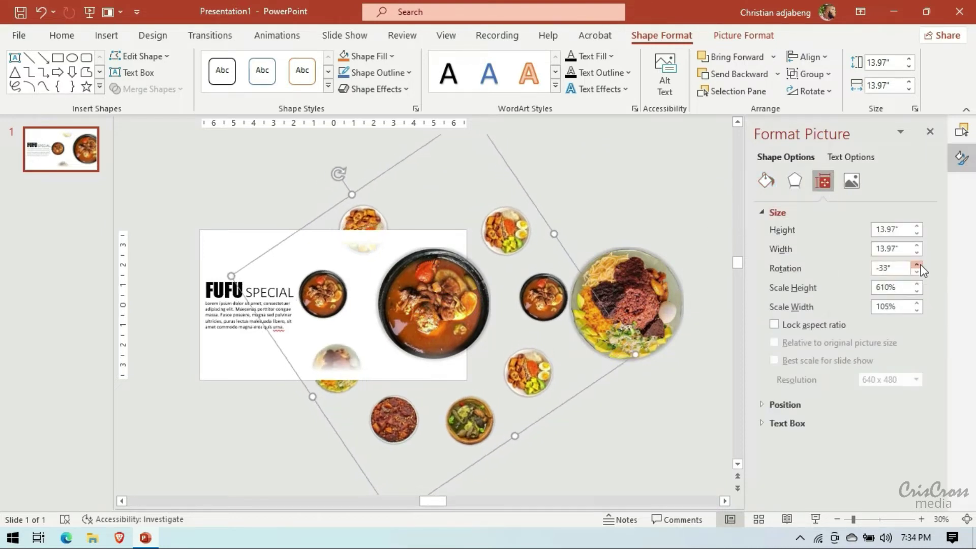
pyautogui.click(919, 264)
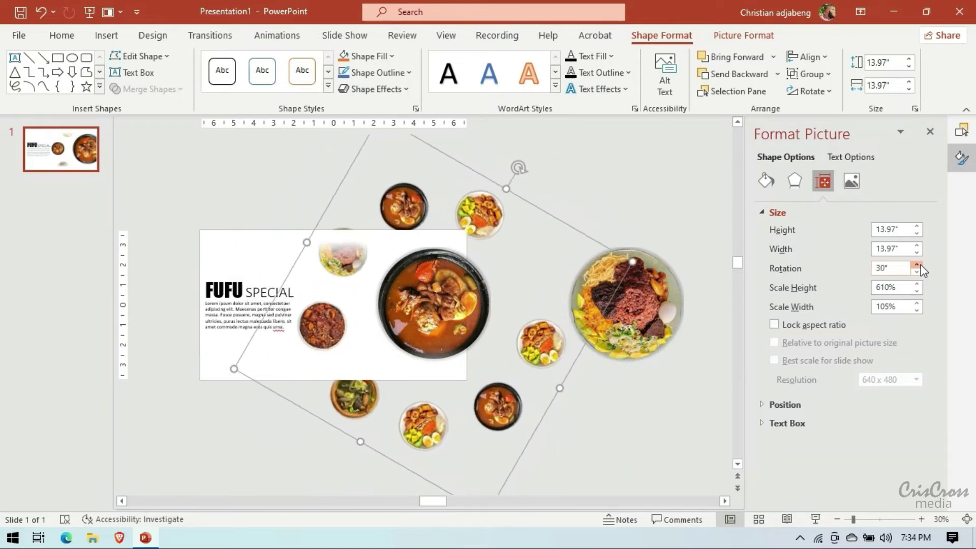
pyautogui.click(919, 264)
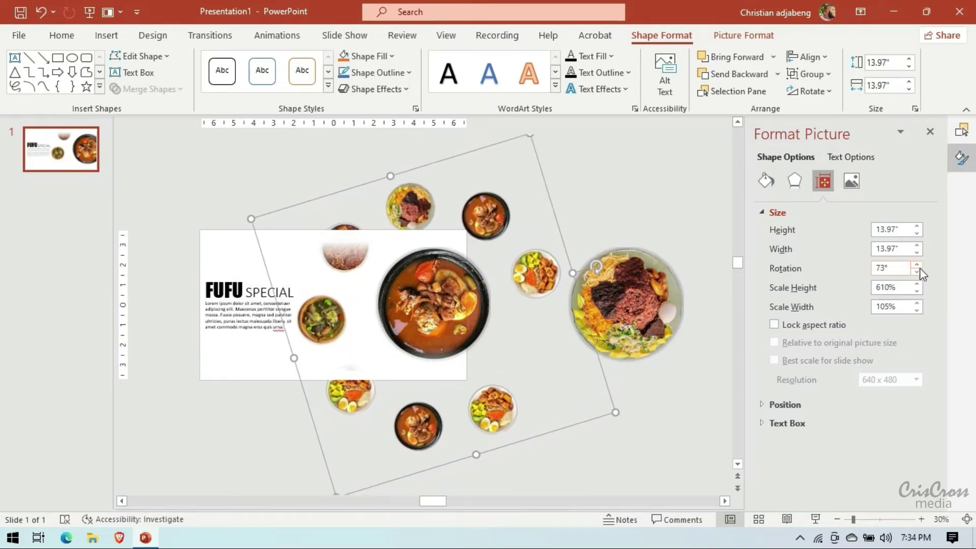
pyautogui.click(917, 270)
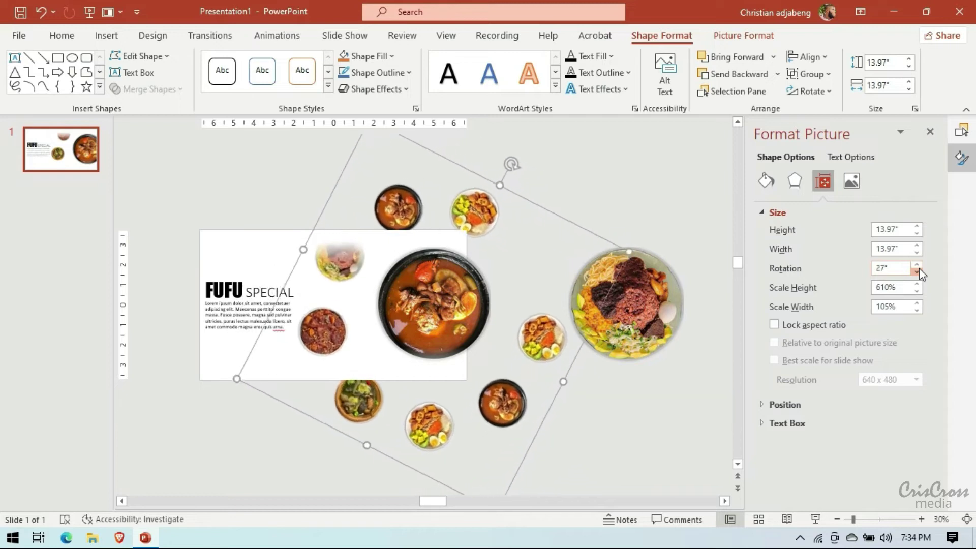
pyautogui.click(917, 271)
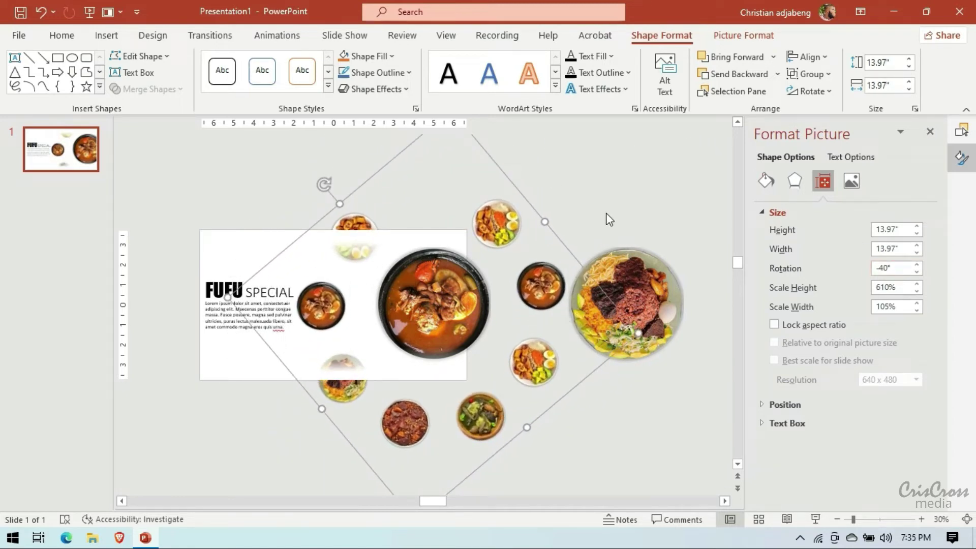
pyautogui.click(778, 212)
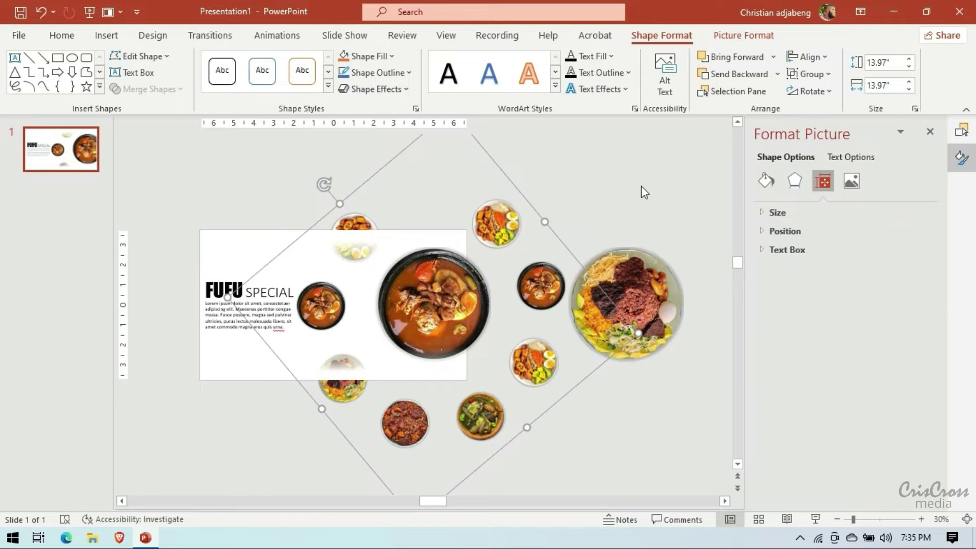
pyautogui.click(645, 190)
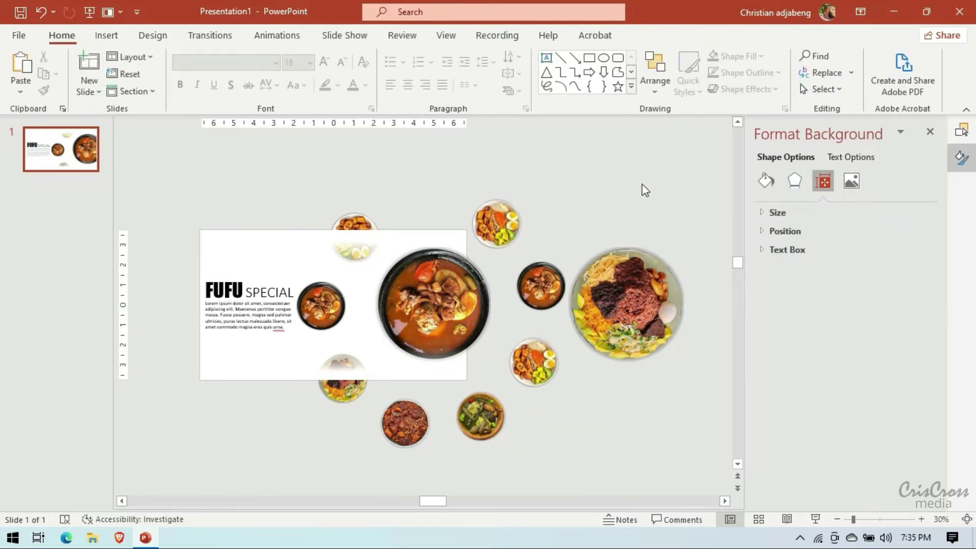
# - In the Selection Pane, drag BACKGROUND 2 above the DISH group
pyautogui.click(486, 248)
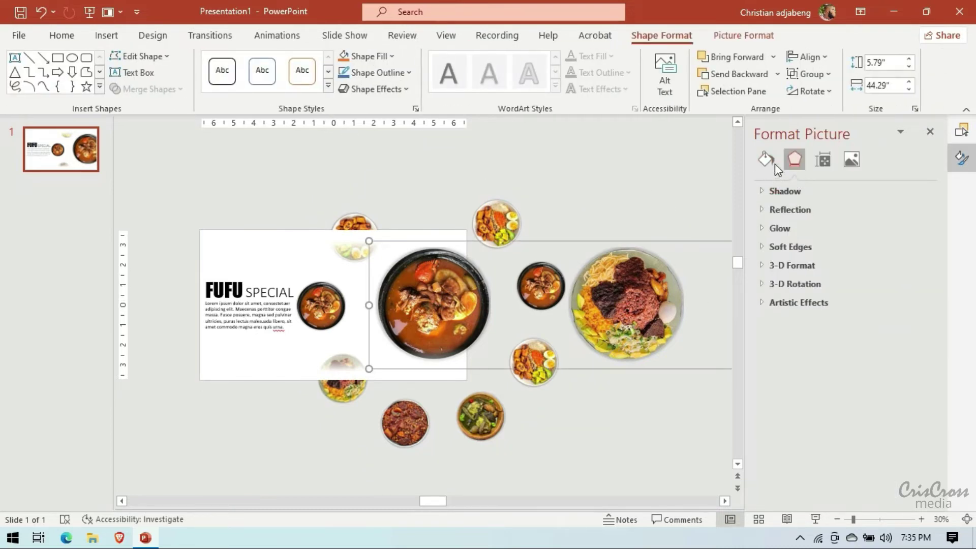
pyautogui.click(961, 130)
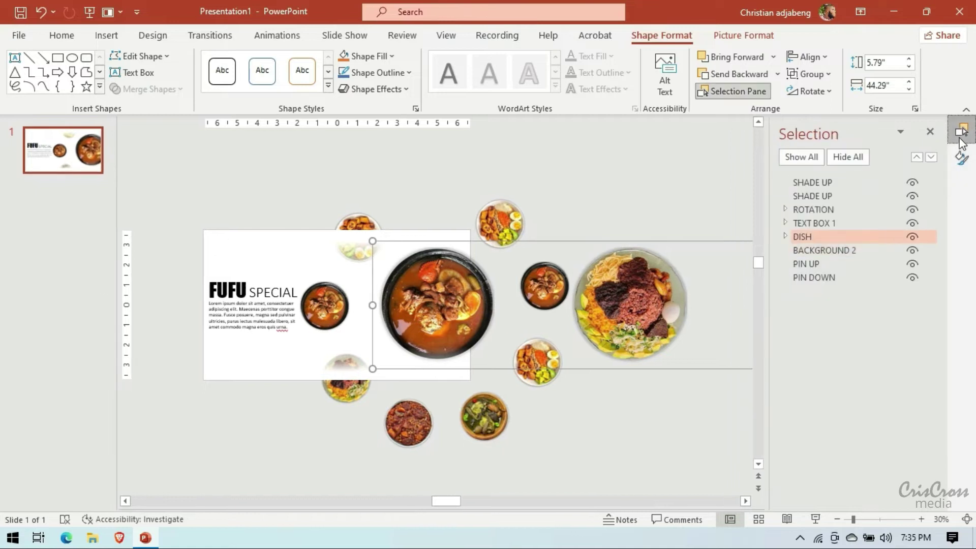
pyautogui.click(808, 251)
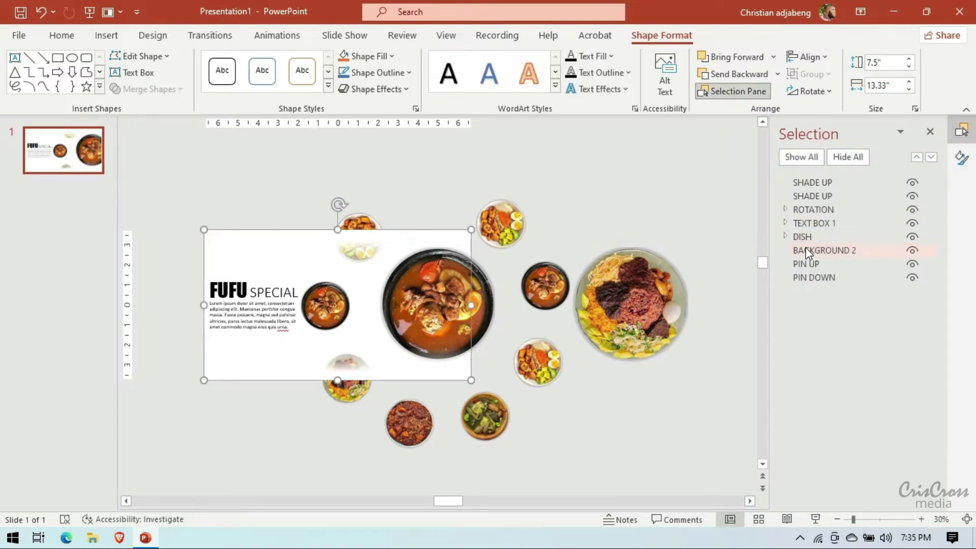
pyautogui.moveTo(806, 251); pyautogui.dragTo(804, 231)
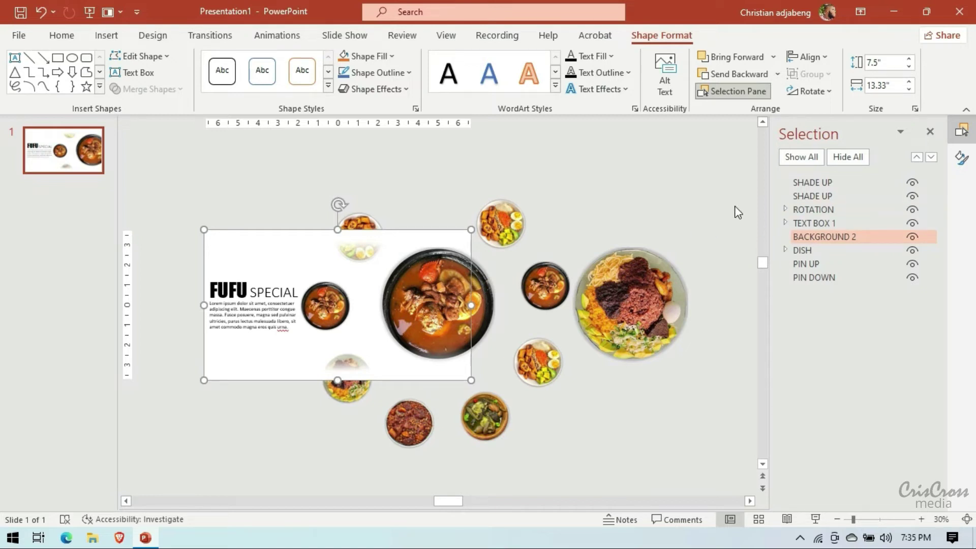
pyautogui.click(802, 223)
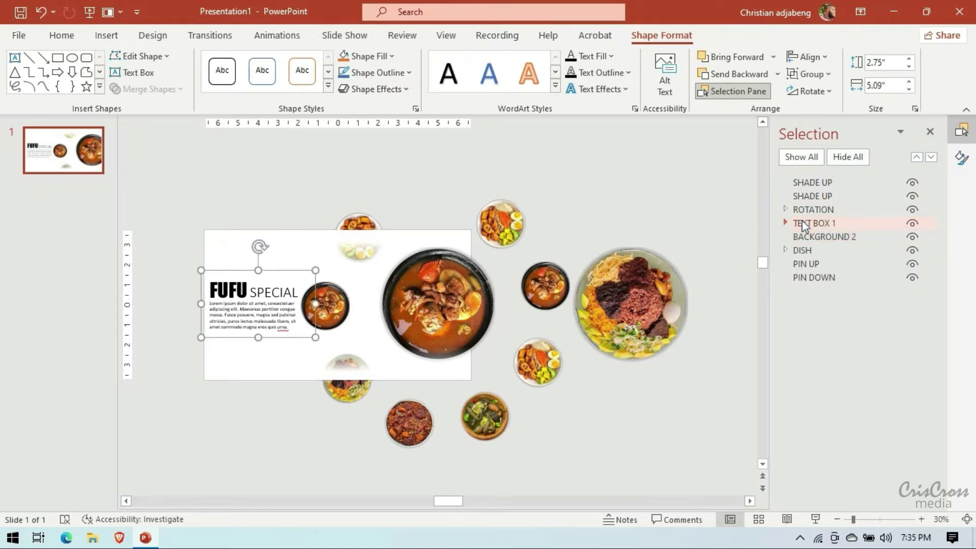
pyautogui.click(434, 192)
# - Draw a small circle centred between the two bowls and fill it black
pyautogui.click(105, 41)
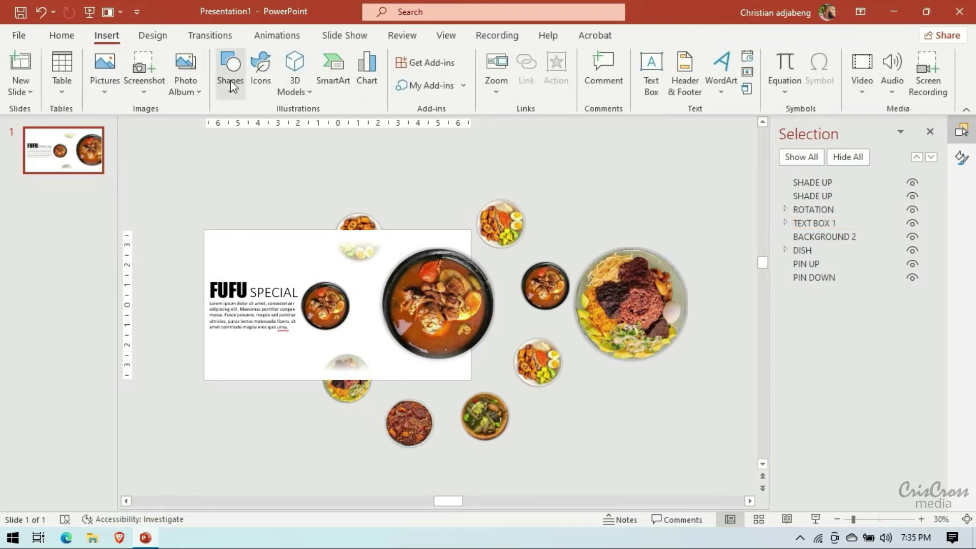
pyautogui.click(230, 80)
pyautogui.click(275, 131)
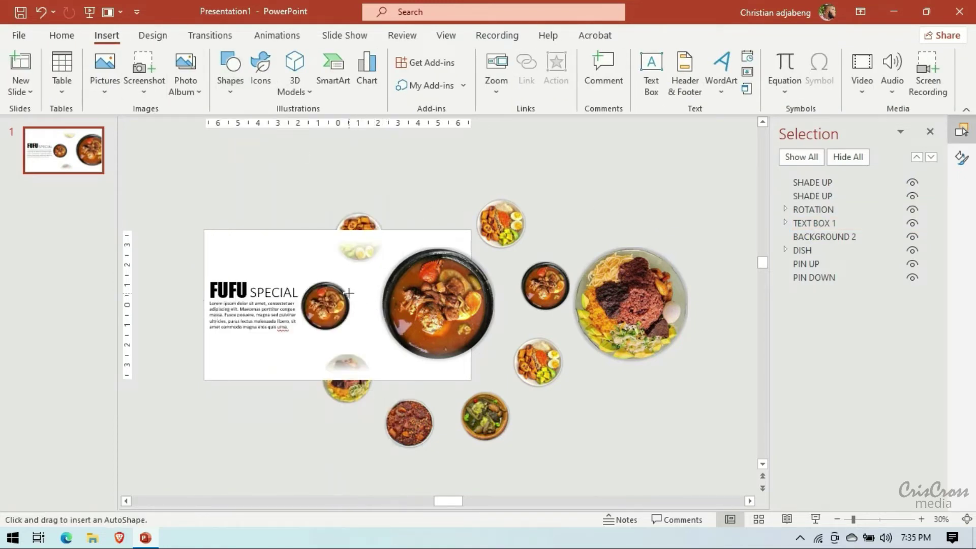
pyautogui.moveTo(357, 297); pyautogui.dragTo(373, 315)
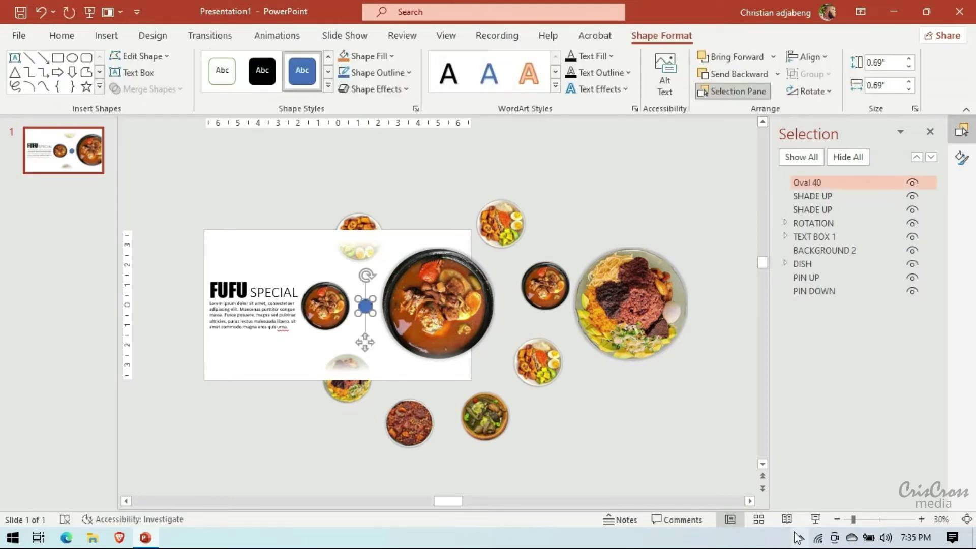
pyautogui.click(961, 157)
pyautogui.click(765, 181)
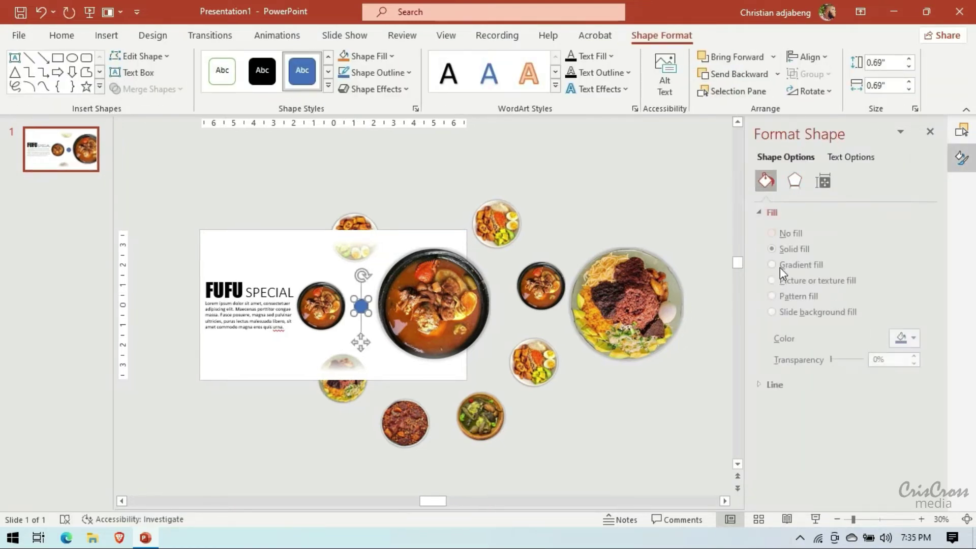
pyautogui.click(767, 384)
pyautogui.click(765, 385)
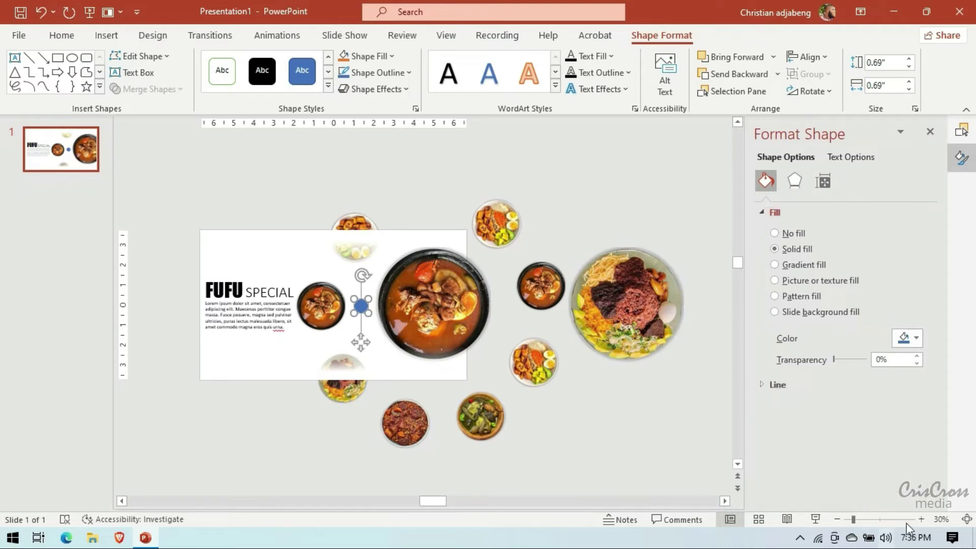
pyautogui.click(922, 519)
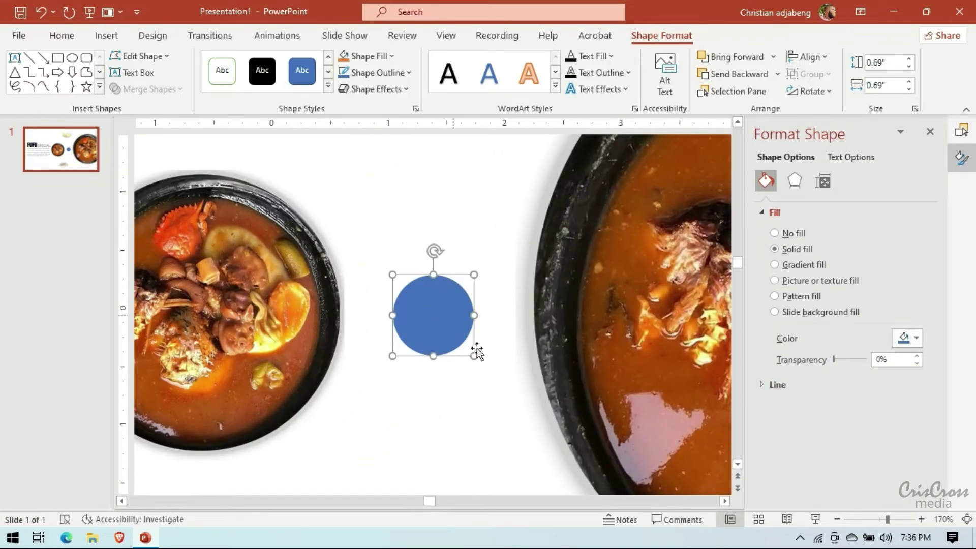
pyautogui.moveTo(473, 354)
pyautogui.mouseDown()
pyautogui.moveTo(420, 304)
pyautogui.moveTo(429, 351)
pyautogui.moveTo(440, 320)
pyautogui.moveTo(430, 308)
pyautogui.mouseUp()
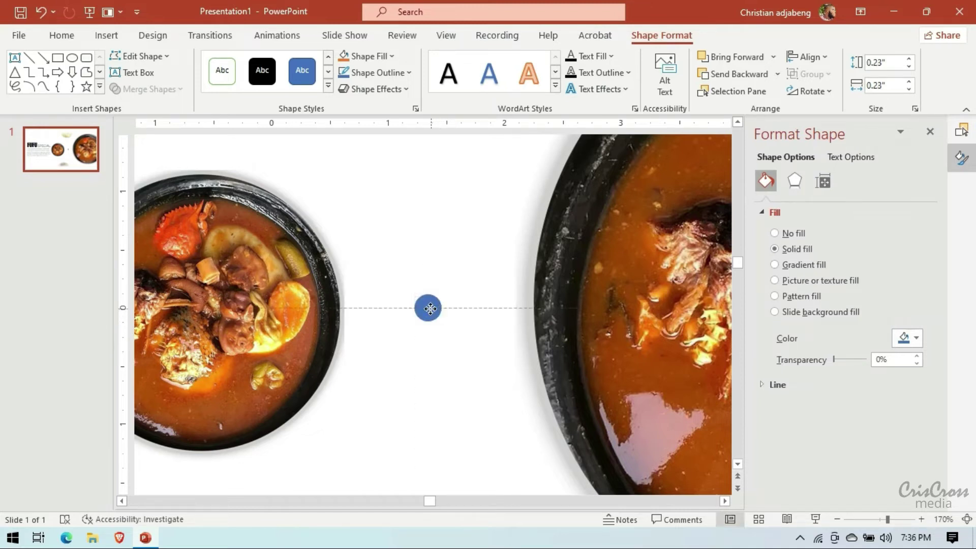
pyautogui.moveTo(433, 309); pyautogui.dragTo(432, 308)
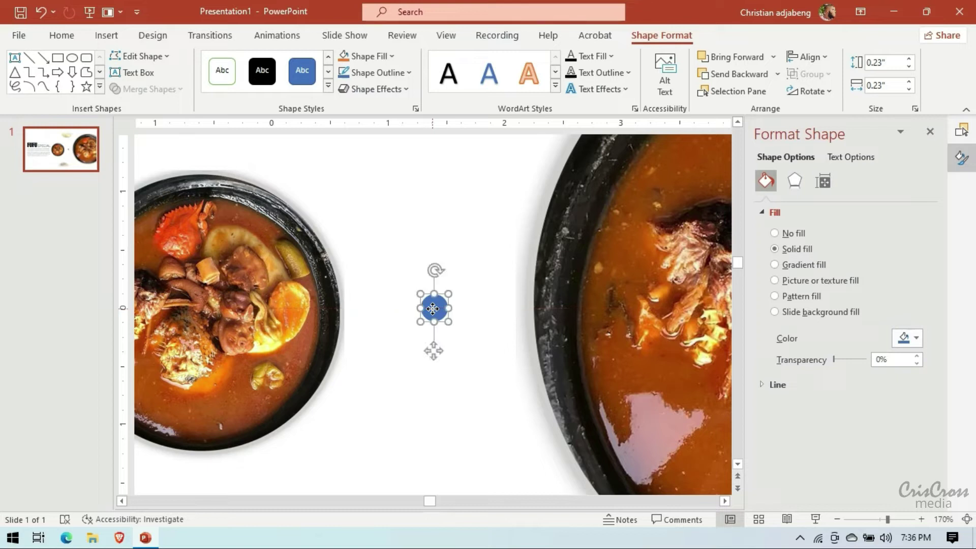
pyautogui.click(904, 338)
pyautogui.click(872, 377)
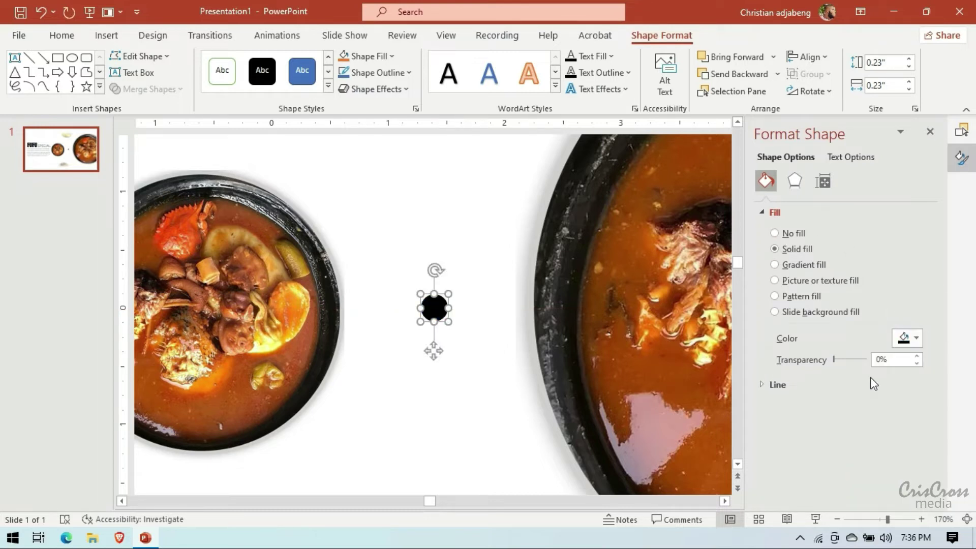
# - Duplicate the black dot into a vertical column of three, shrinking the copies to about 0.17 inches
pyautogui.hotkey('ctrl', 'd')
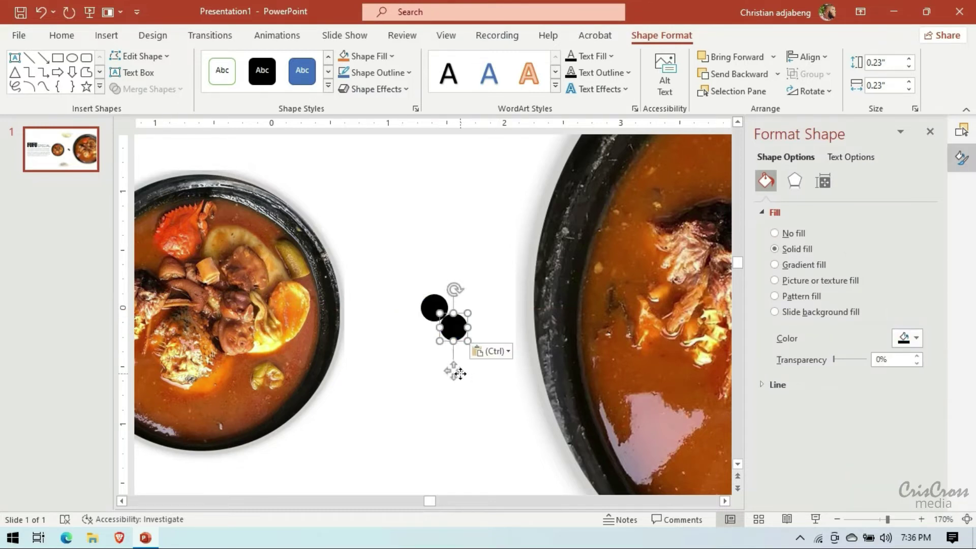
pyautogui.moveTo(467, 341); pyautogui.dragTo(454, 330)
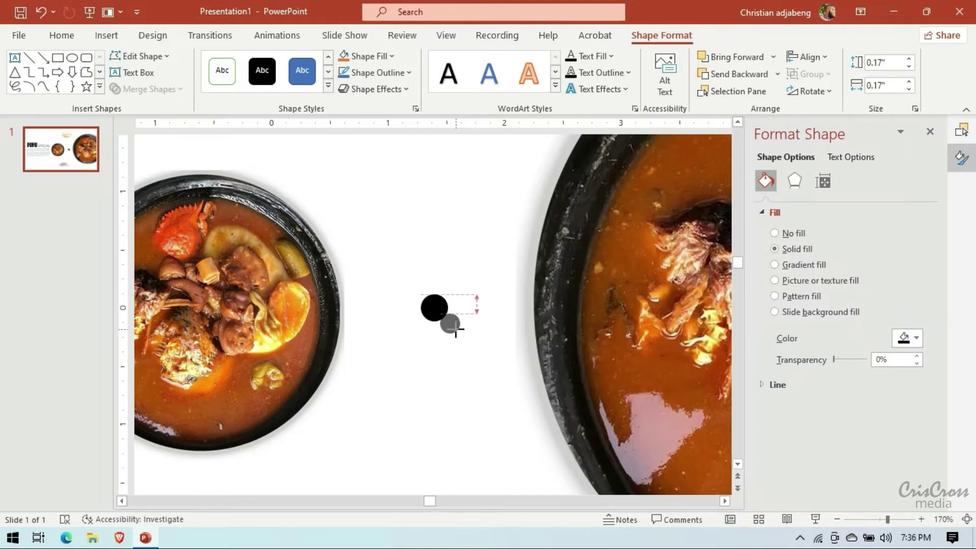
pyautogui.moveTo(453, 328)
pyautogui.mouseDown()
pyautogui.moveTo(457, 340)
pyautogui.moveTo(436, 304)
pyautogui.moveTo(434, 389)
pyautogui.mouseUp()
pyautogui.hotkey('ctrl', 'v')
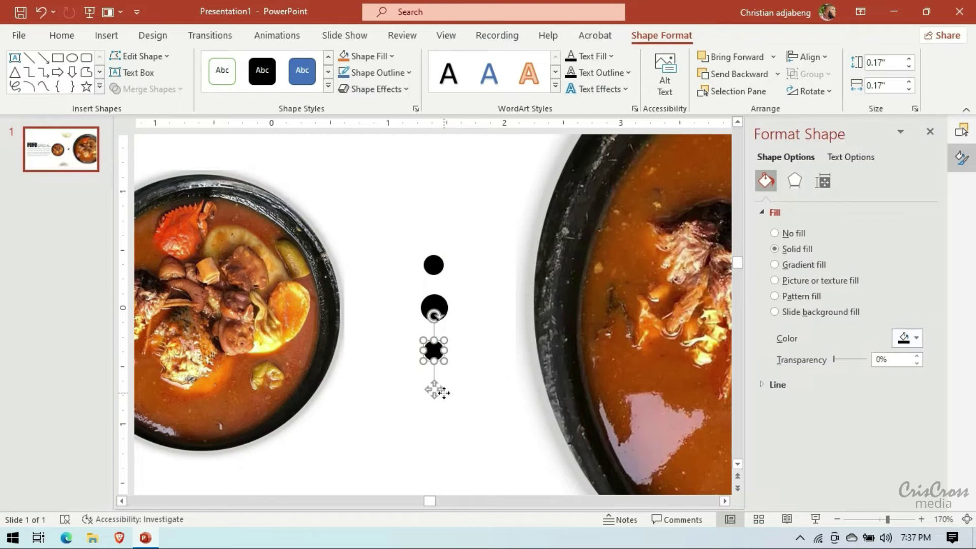
pyautogui.click(485, 423)
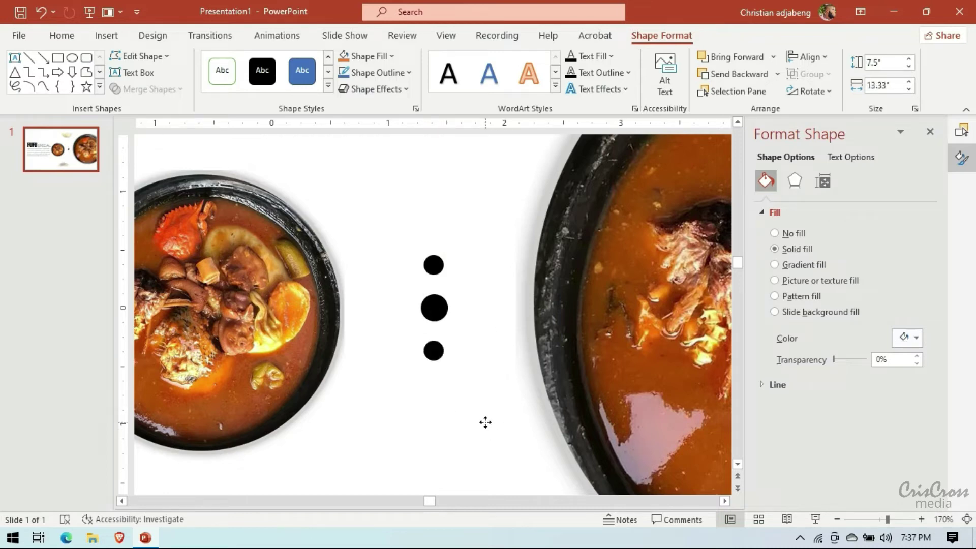
pyautogui.click(842, 522)
pyautogui.click(842, 523)
pyautogui.click(842, 522)
# - Nudge the large fufu bowl picture slightly to the right
pyautogui.click(841, 523)
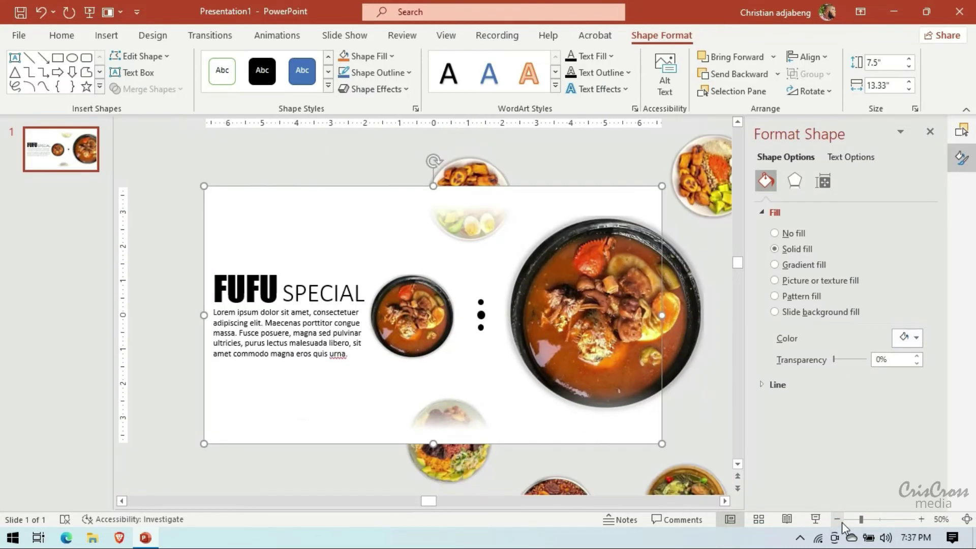
pyautogui.click(841, 523)
pyautogui.click(334, 171)
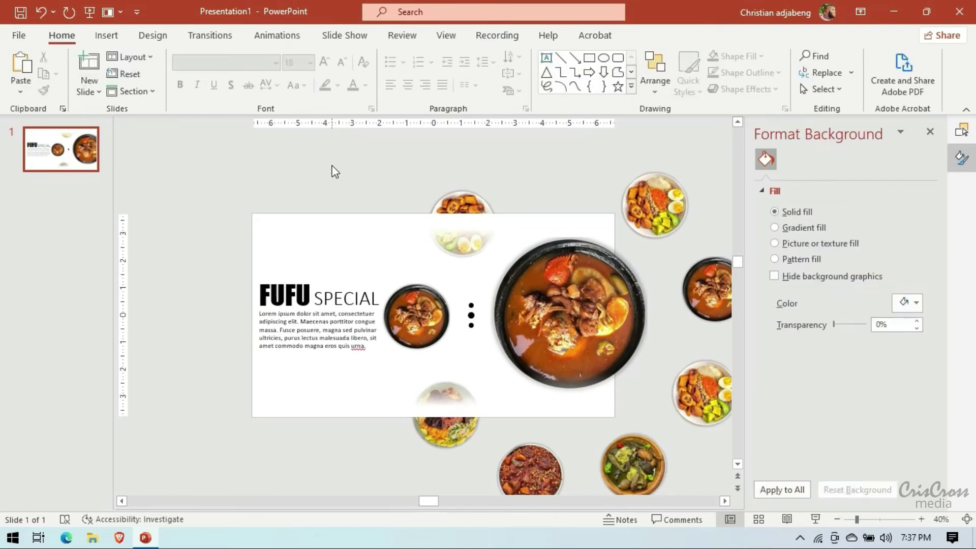
pyautogui.click(530, 308)
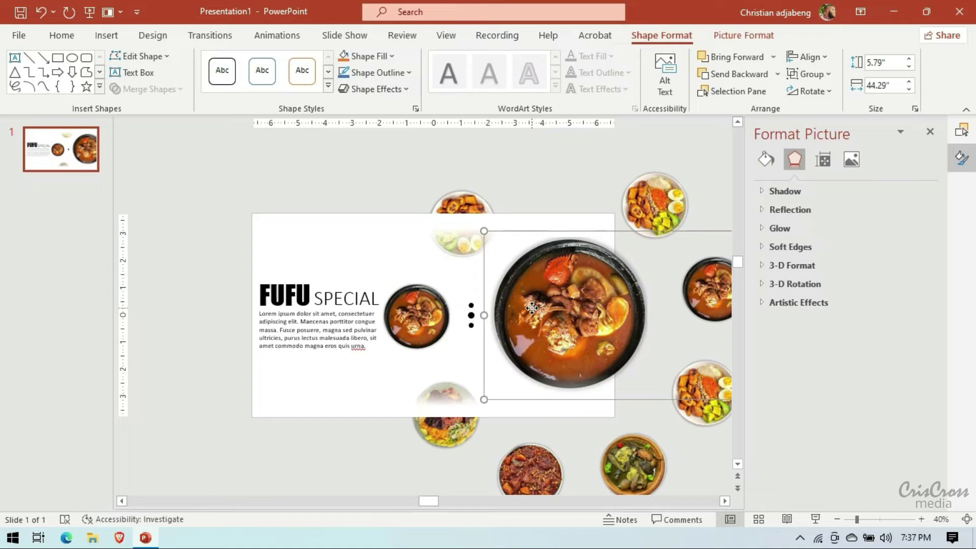
pyautogui.moveTo(531, 309); pyautogui.dragTo(531, 308)
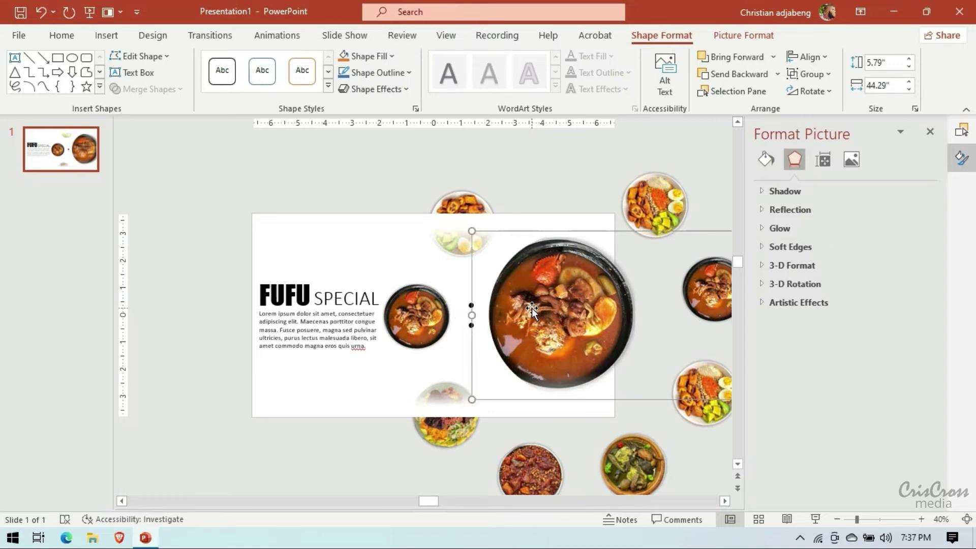
pyautogui.moveTo(531, 308); pyautogui.dragTo(547, 308)
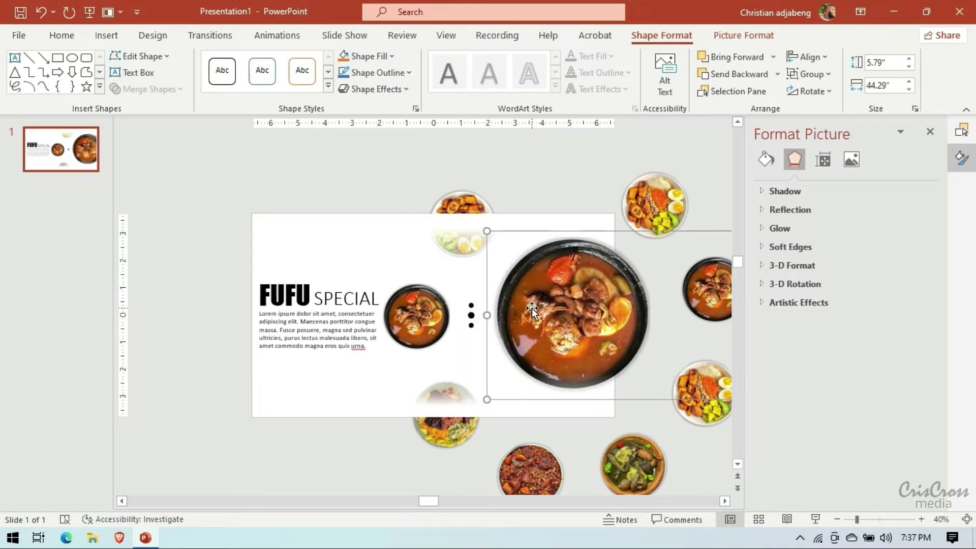
# - Preview the finished slide as a full-screen slide show and return to editing
pyautogui.click(282, 161)
pyautogui.click(88, 11)
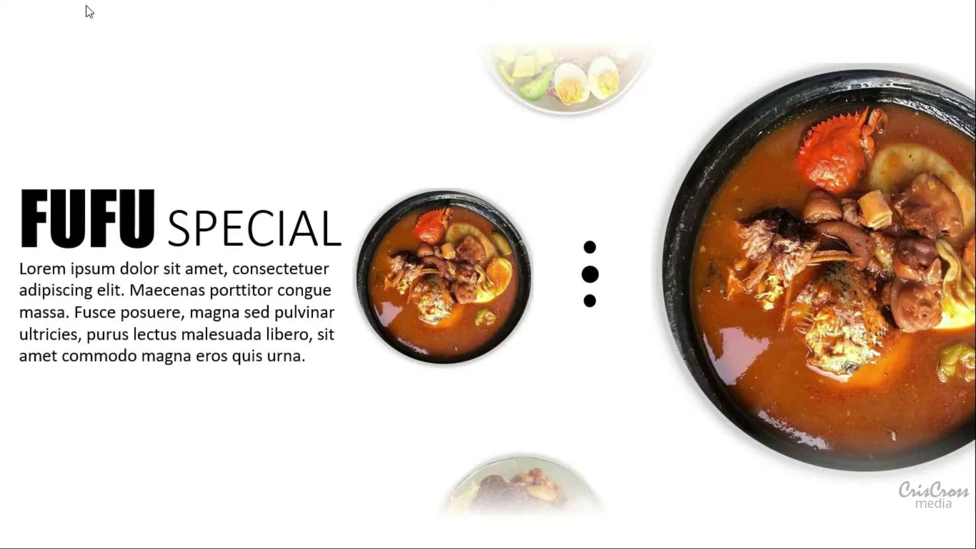
pyautogui.press('Escape')
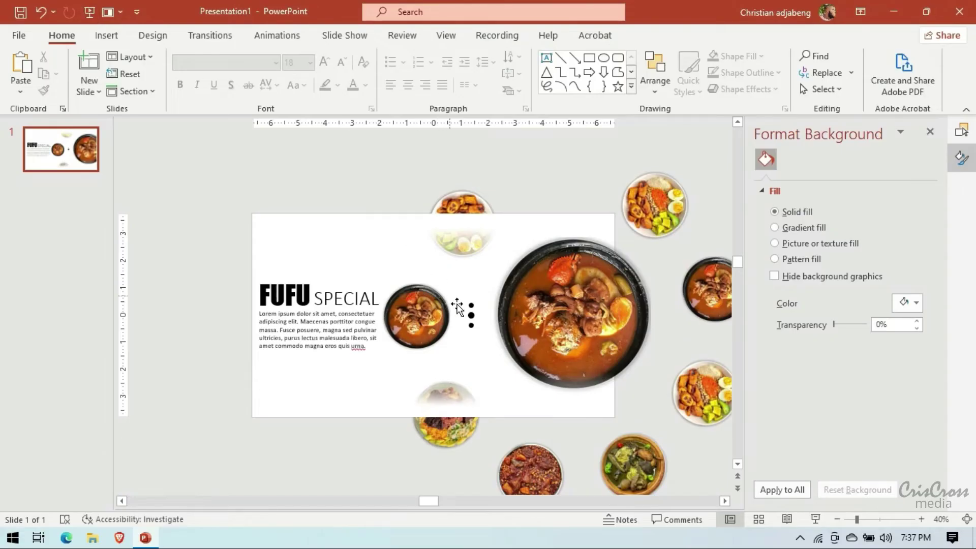
# - Nudge the top dot of the three-dot divider two steps to the right
pyautogui.click(468, 316)
pyautogui.click(468, 315)
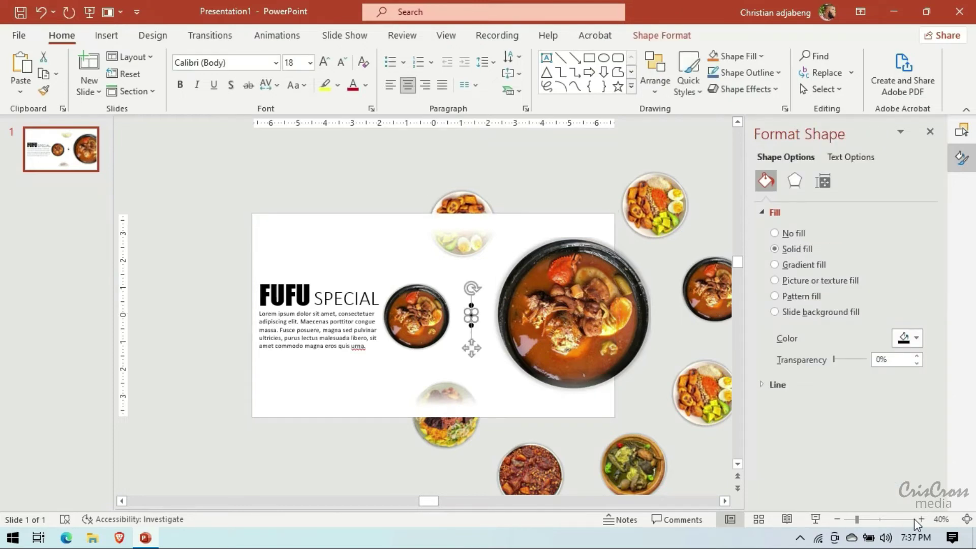
pyautogui.scroll(10, 919, 517)
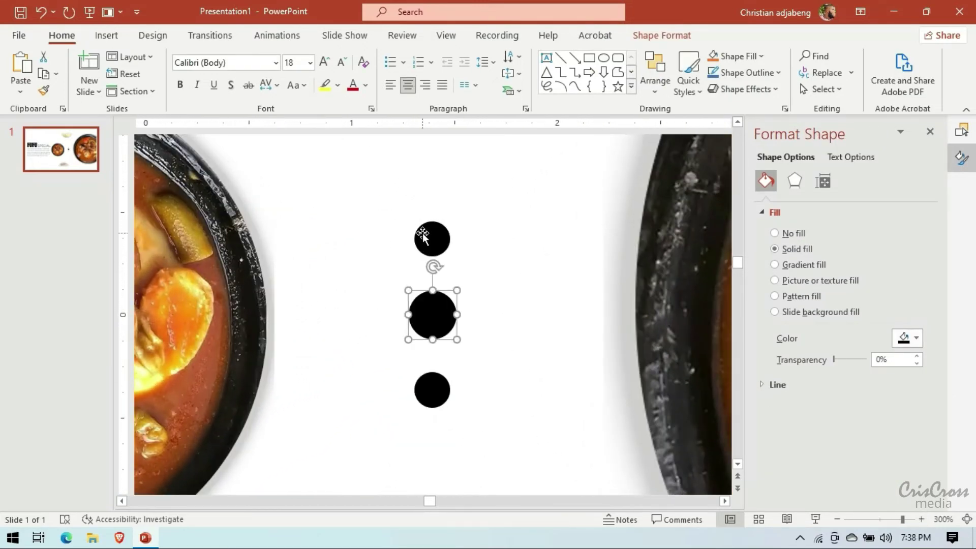
pyautogui.click(423, 235)
pyautogui.press('Right')
pyautogui.press('Right')
pyautogui.press('Right')
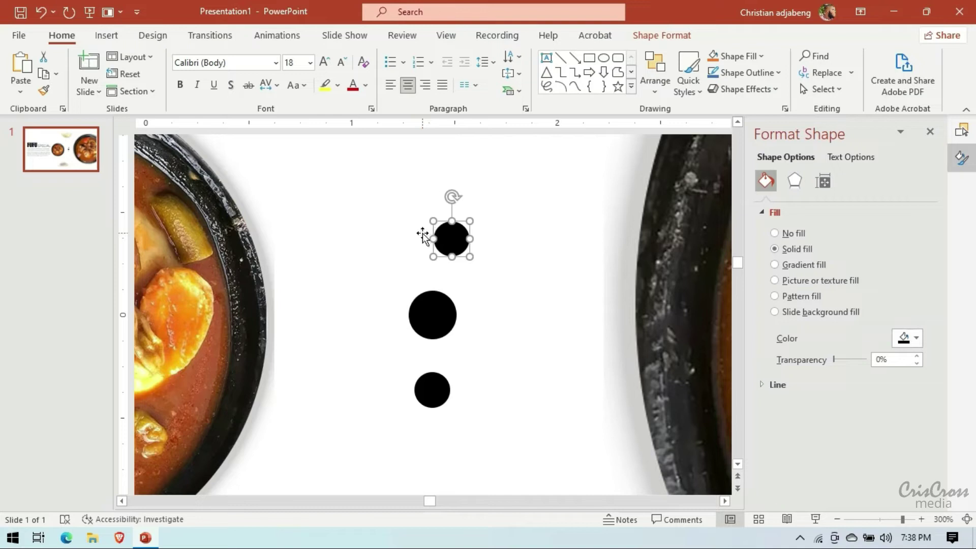
pyautogui.press('Right')
# - Drag the bottom dot right so it lines up under the top dot
pyautogui.moveTo(432, 390); pyautogui.dragTo(445, 392)
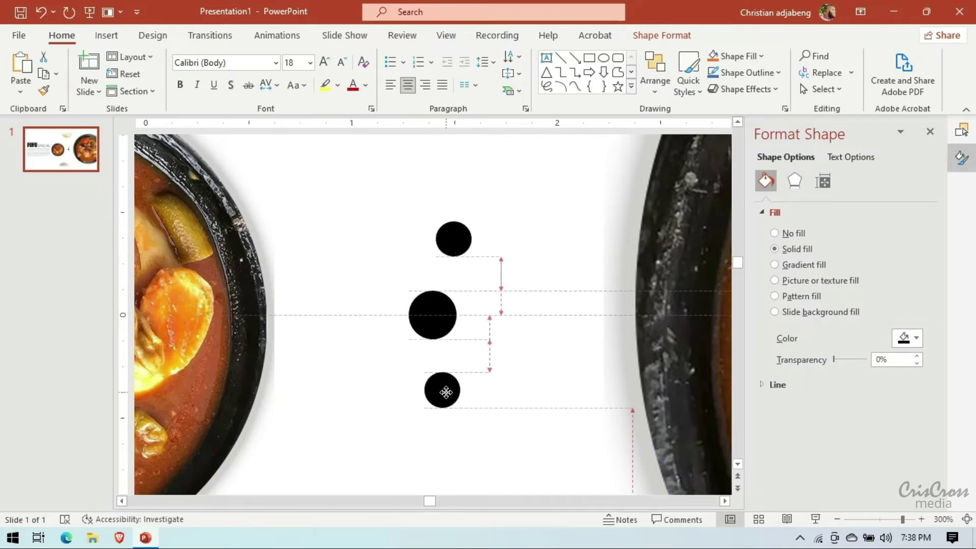
pyautogui.moveTo(445, 392); pyautogui.dragTo(457, 390)
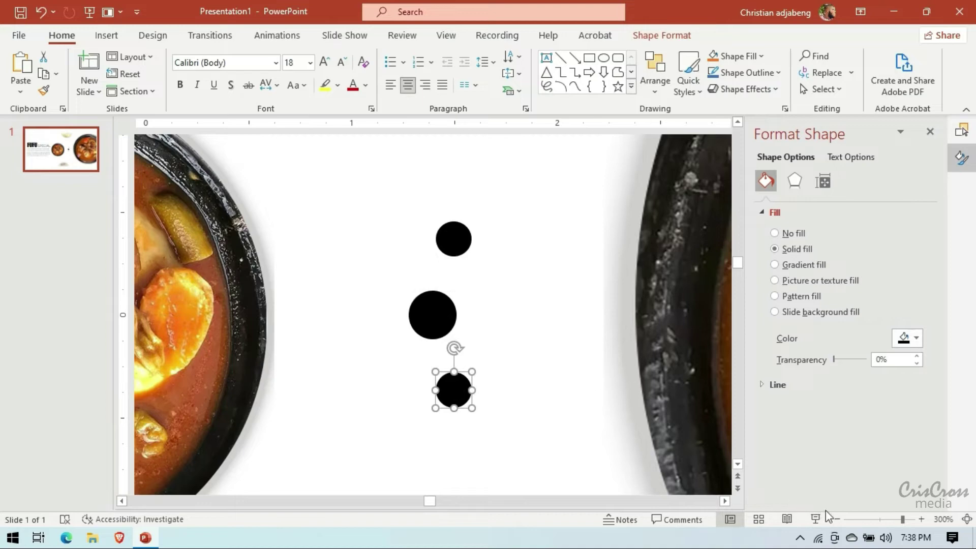
pyautogui.scroll(-20, 828, 513)
pyautogui.click(837, 519)
pyautogui.click(837, 519)
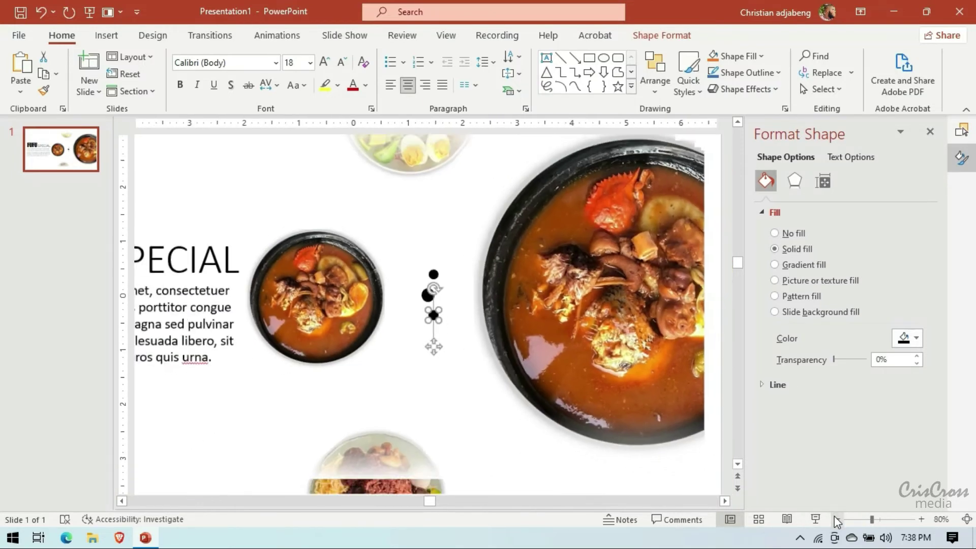
pyautogui.click(836, 519)
pyautogui.click(836, 519)
pyautogui.click(836, 518)
pyautogui.click(287, 160)
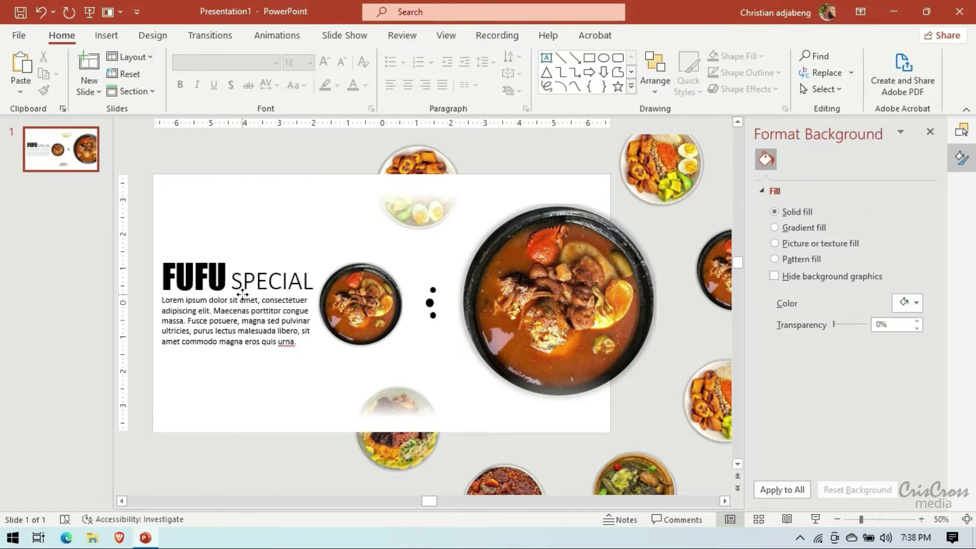
# - Paste a duplicate of the FUFU SPECIAL text block and move it below the slide
pyautogui.click(295, 249)
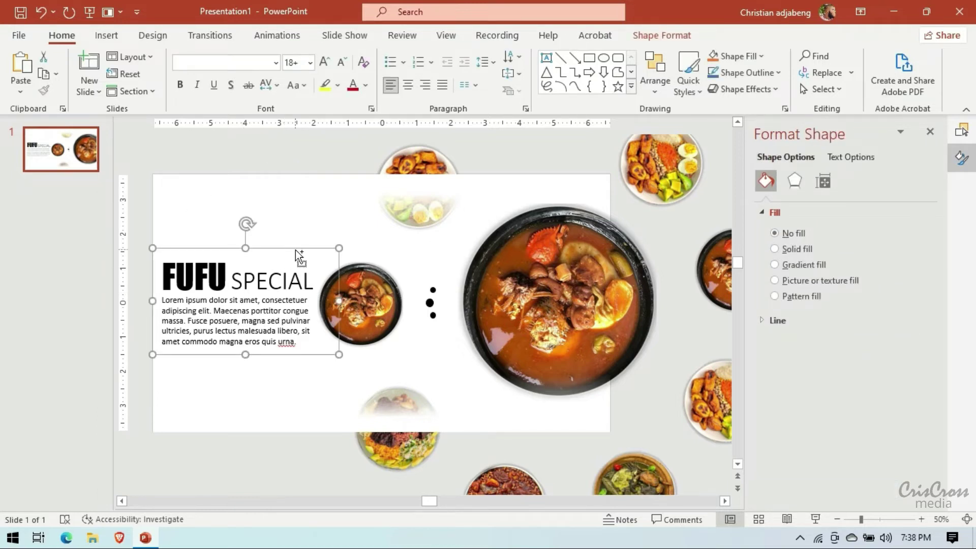
pyautogui.hotkey('ctrl', 'c')
pyautogui.hotkey('ctrl', 'v')
pyautogui.hotkey('ctrl', 'v')
pyautogui.hotkey('ctrl', 'v')
pyautogui.click(288, 254)
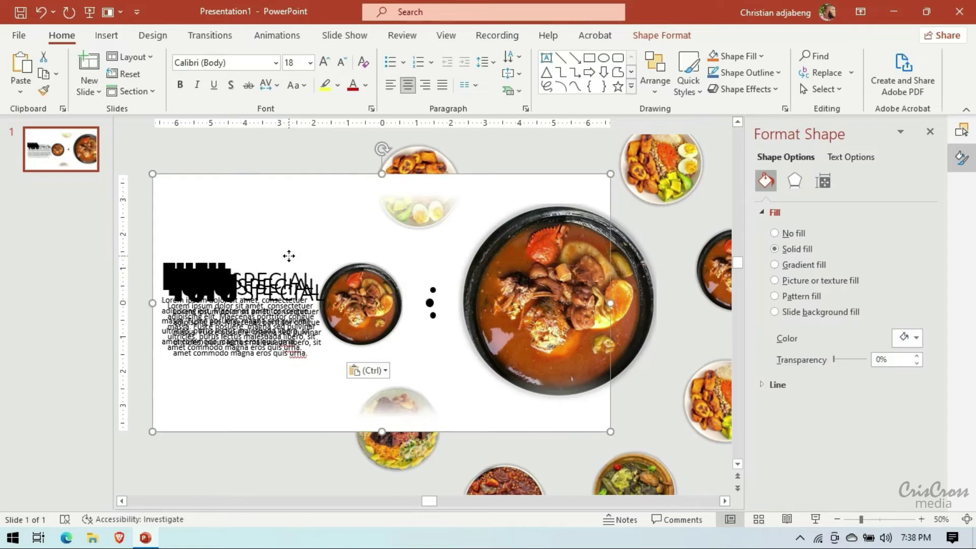
pyautogui.click(40, 14)
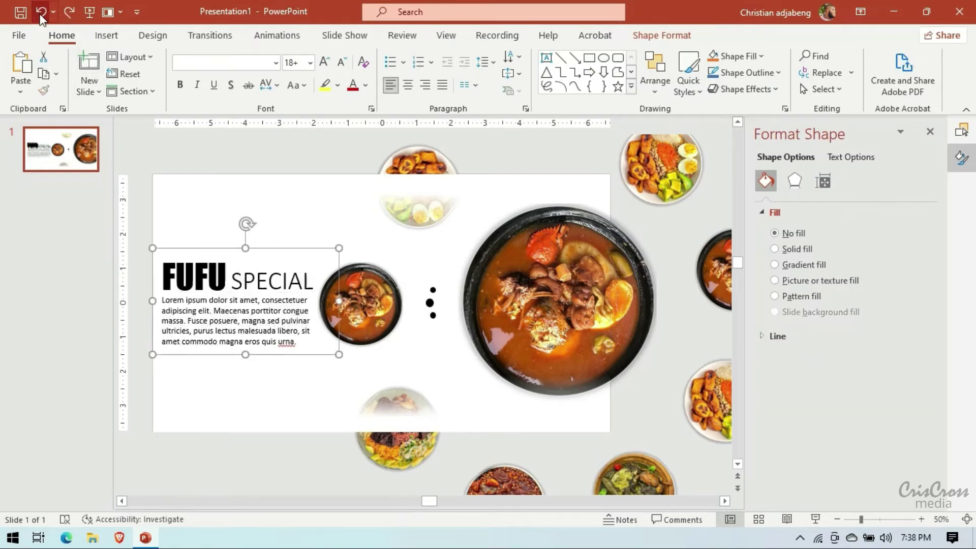
pyautogui.hotkey('ctrl', 'v')
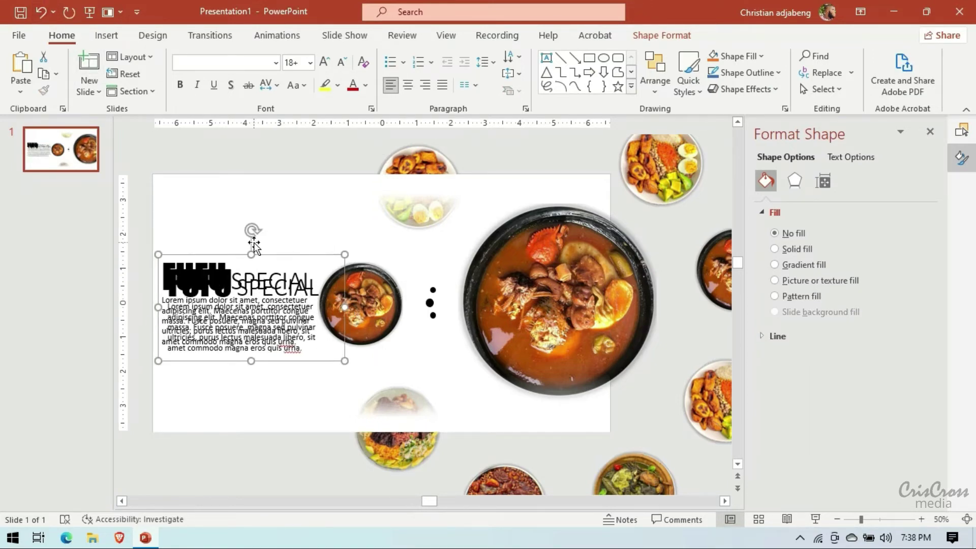
pyautogui.press('Down')
pyautogui.press('Down')
pyautogui.press('Down')
pyautogui.press('Down')
pyautogui.press('Down')
pyautogui.press('Down')
pyautogui.scroll(-5, 254, 245)
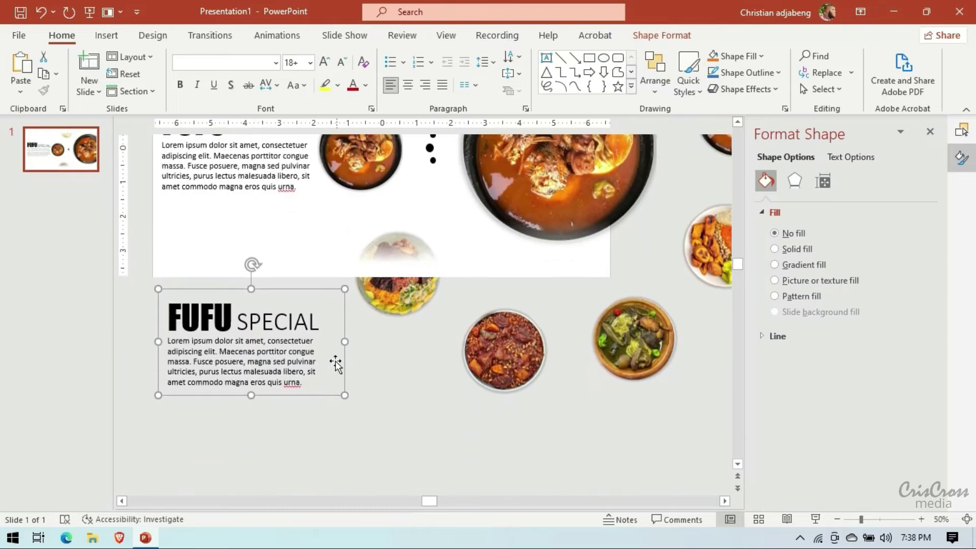
pyautogui.moveTo(311, 396)
pyautogui.mouseDown()
pyautogui.moveTo(299, 399)
pyautogui.moveTo(312, 399)
pyautogui.mouseUp()
pyautogui.scroll(2, 499, 437)
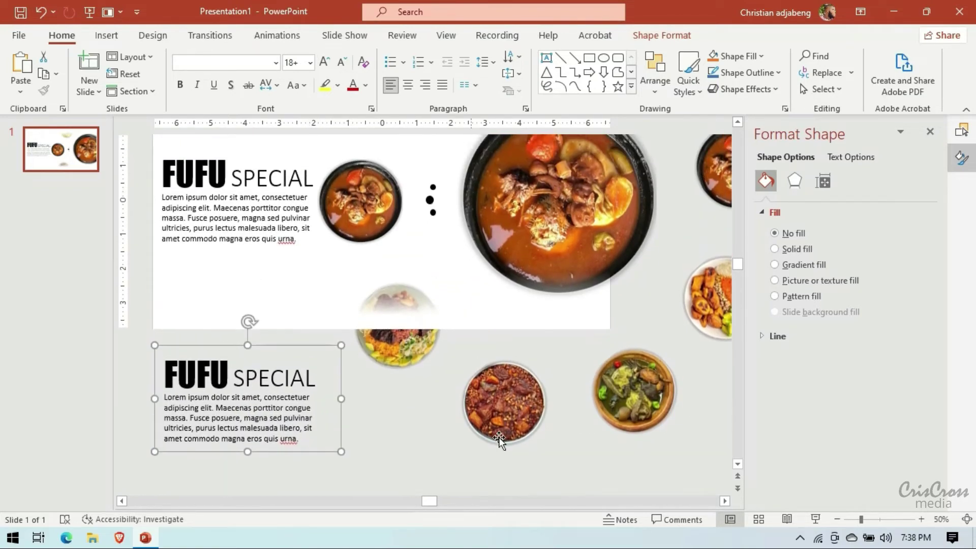
pyautogui.click(836, 517)
pyautogui.click(837, 517)
pyautogui.click(725, 501)
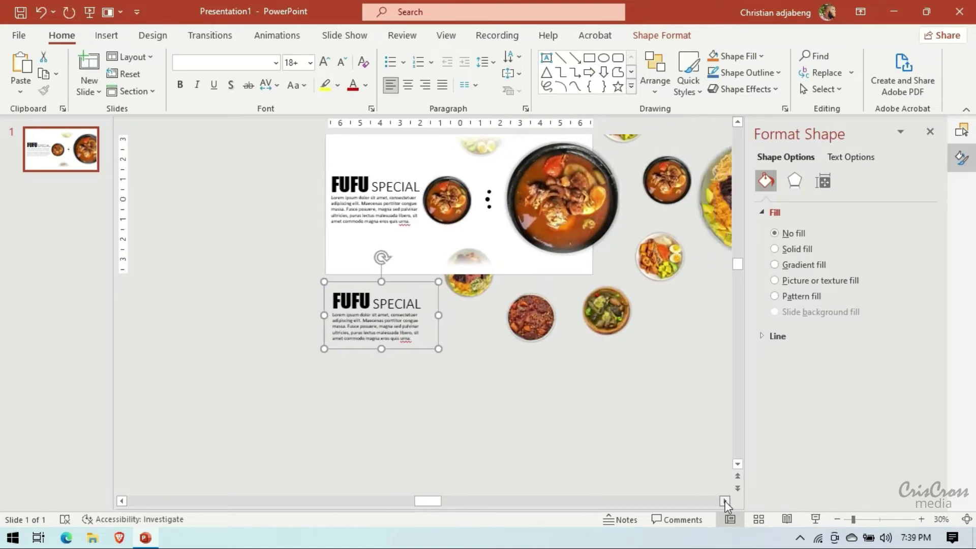
# - Retitle the copy WAAKYE, delete its SPECIAL word, and widen the box to one line
pyautogui.click(232, 301)
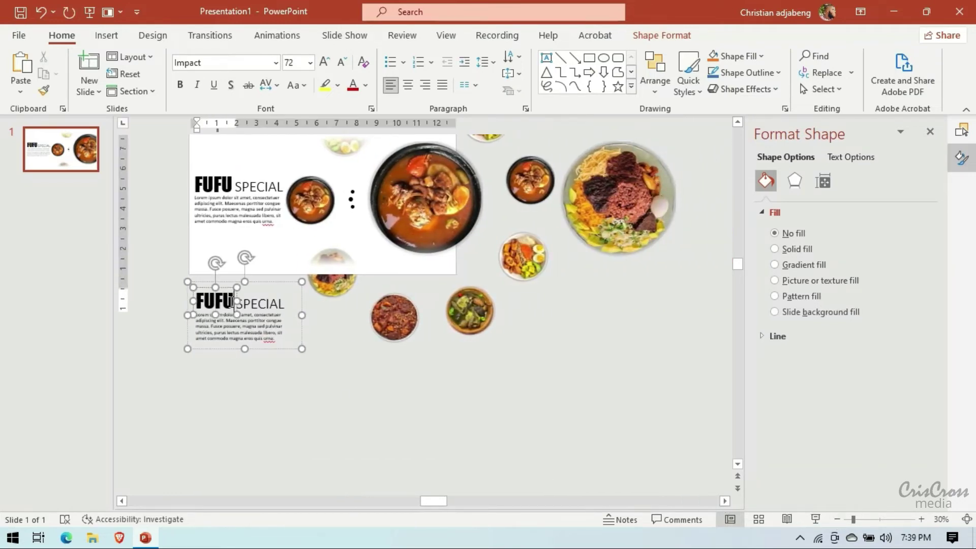
pyautogui.press('BackSpace')
pyautogui.press('BackSpace')
pyautogui.press('BackSpace')
pyautogui.write('WAA')
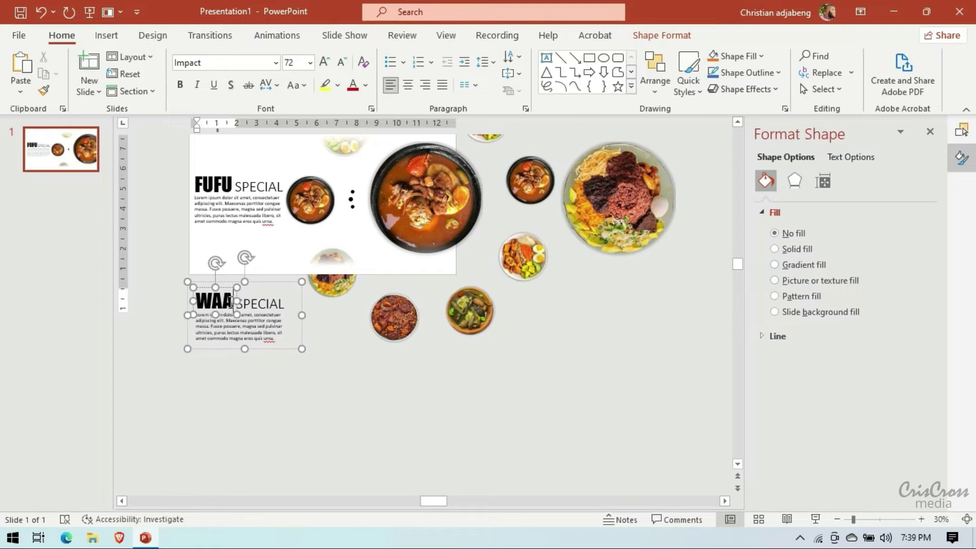
pyautogui.write('KYE')
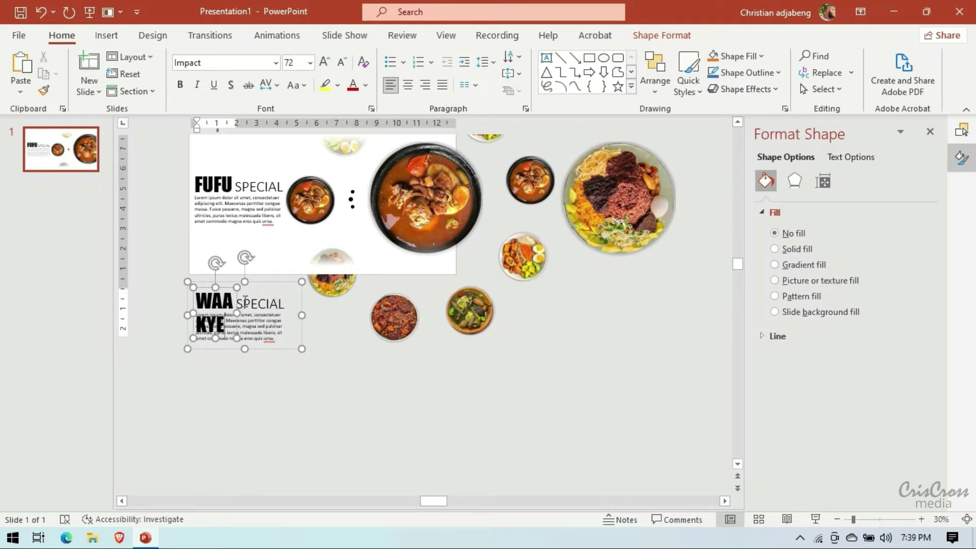
pyautogui.click(256, 302)
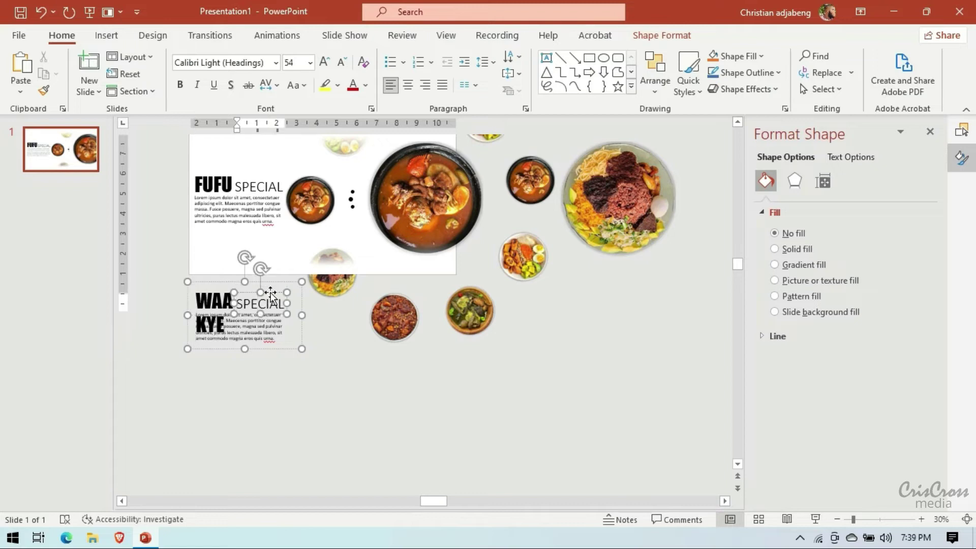
pyautogui.click(270, 293)
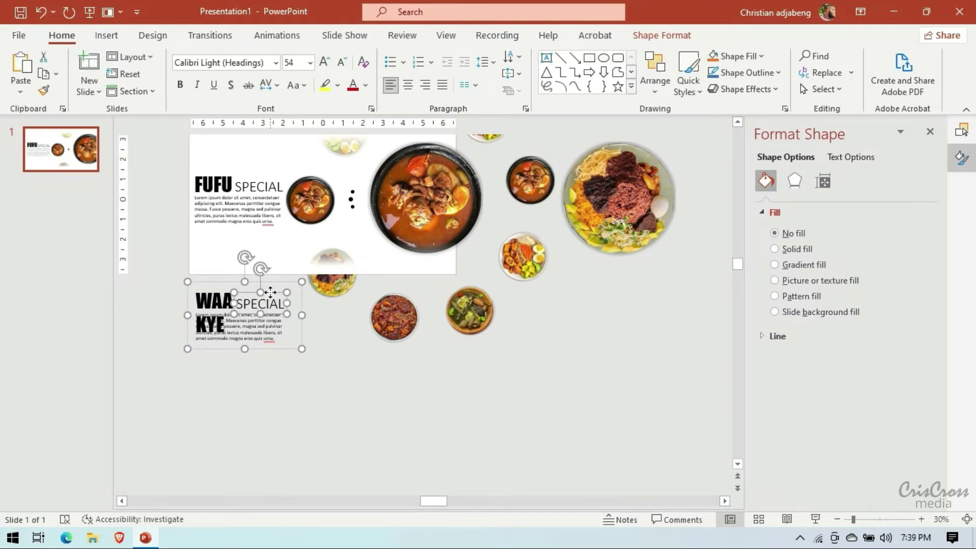
pyautogui.press('Delete')
pyautogui.click(260, 307)
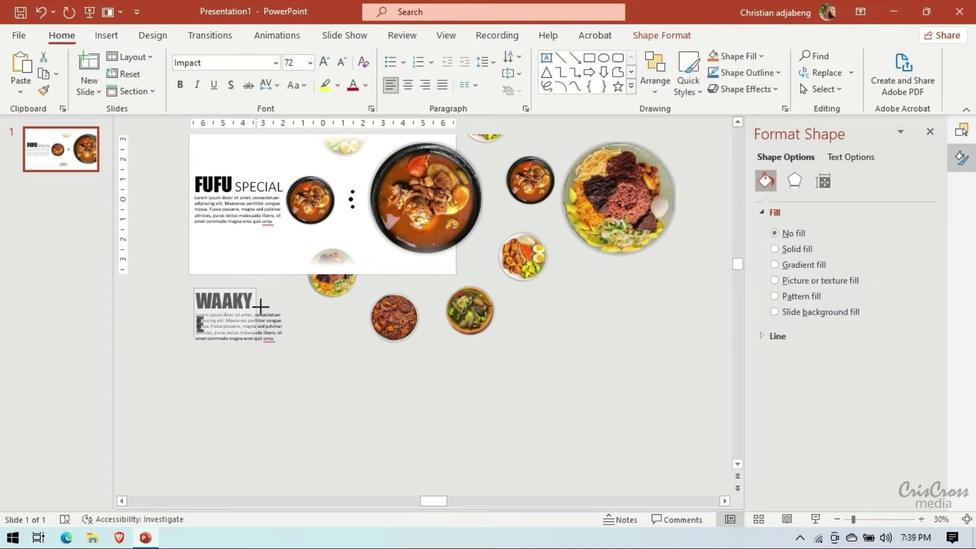
pyautogui.moveTo(260, 306); pyautogui.dragTo(302, 306)
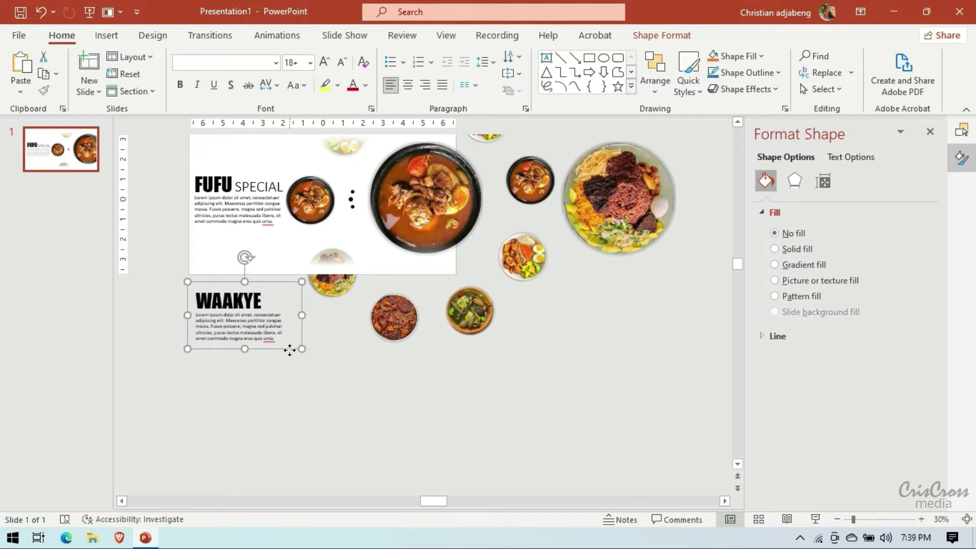
# - Select the original FUFU SPECIAL text group and show the Selection Pane
pyautogui.click(263, 205)
pyautogui.click(277, 164)
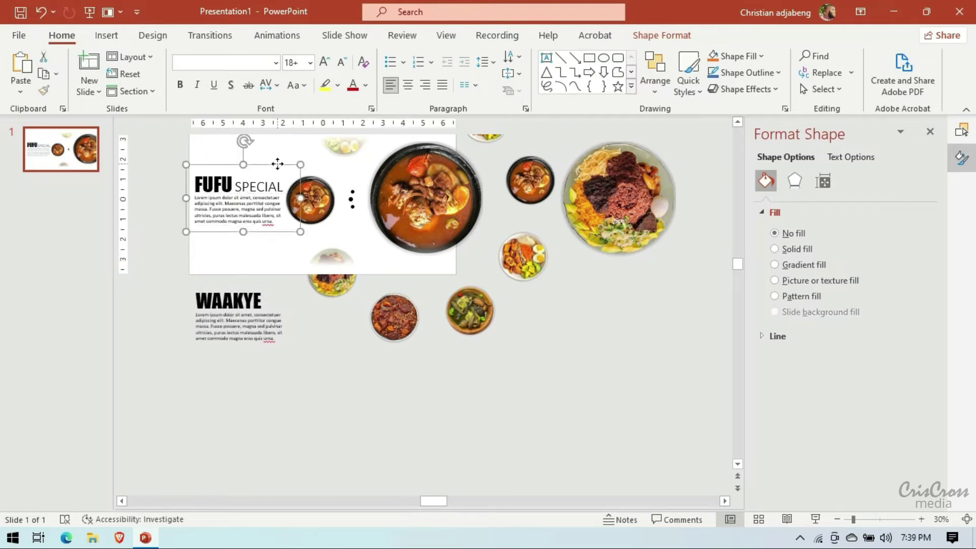
pyautogui.click(961, 129)
# - Name the WAAKYE group TEXT BOX 2 and place it just below TEXT BOX 1 in the layer list
pyautogui.click(783, 182)
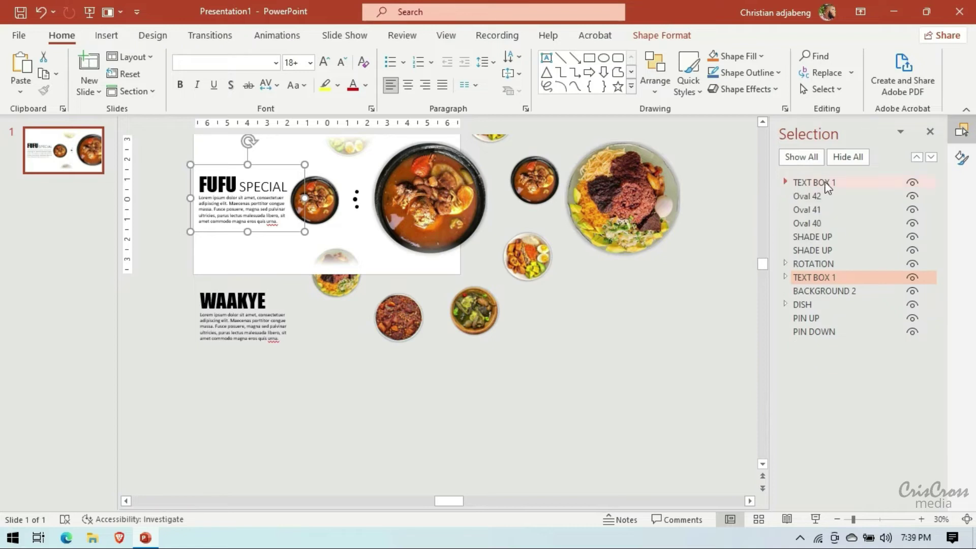
pyautogui.click(836, 184)
pyautogui.click(836, 184)
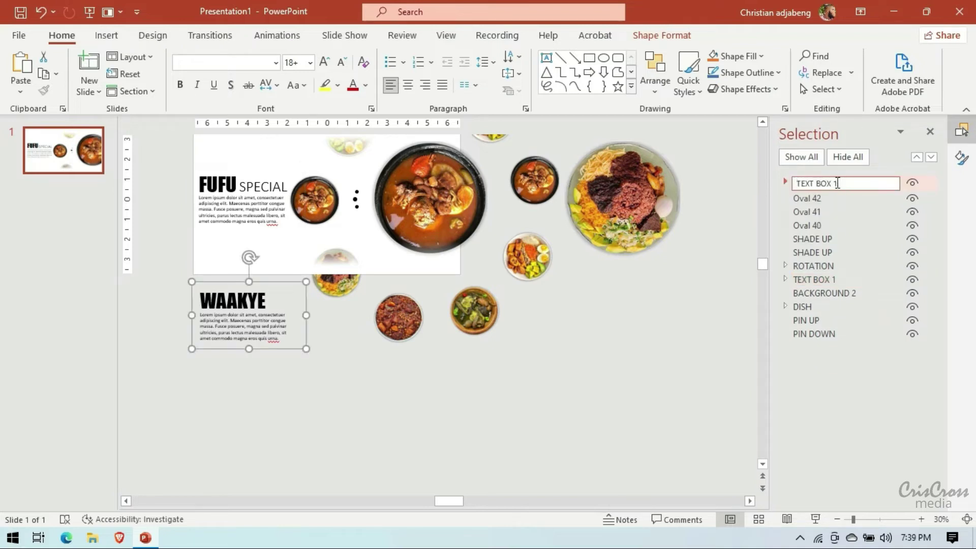
pyautogui.write('2')
pyautogui.press('Return')
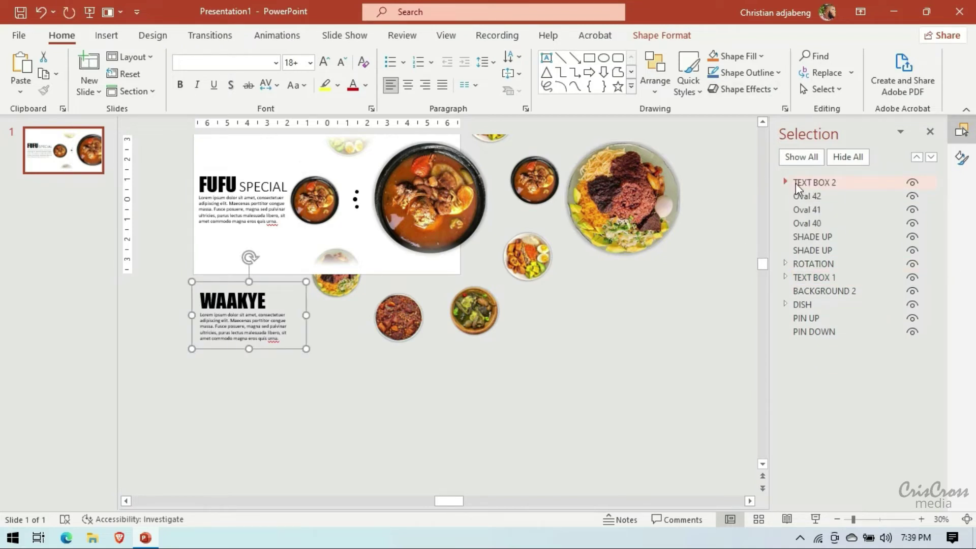
pyautogui.moveTo(795, 183); pyautogui.dragTo(795, 276)
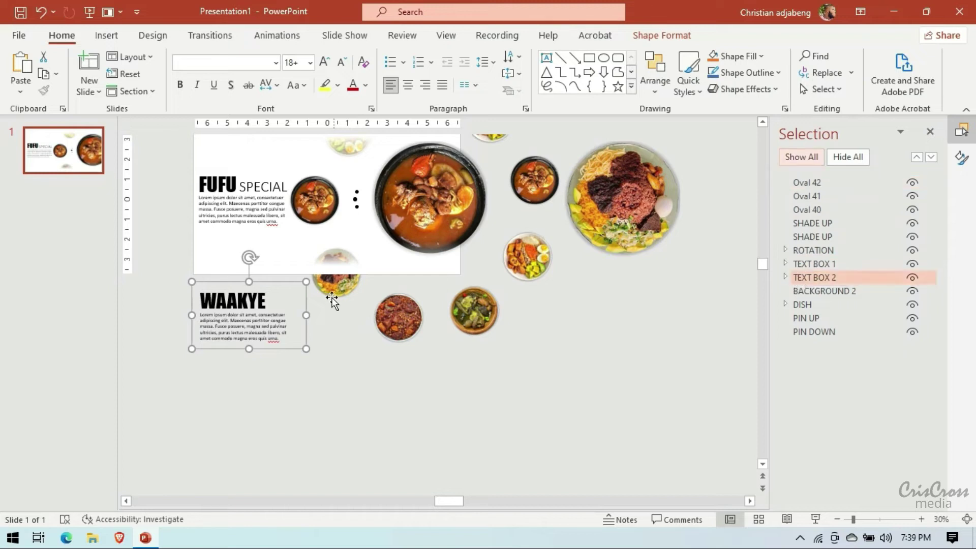
pyautogui.keyDown('ctrl'); pyautogui.click(797, 265); pyautogui.keyUp('ctrl')
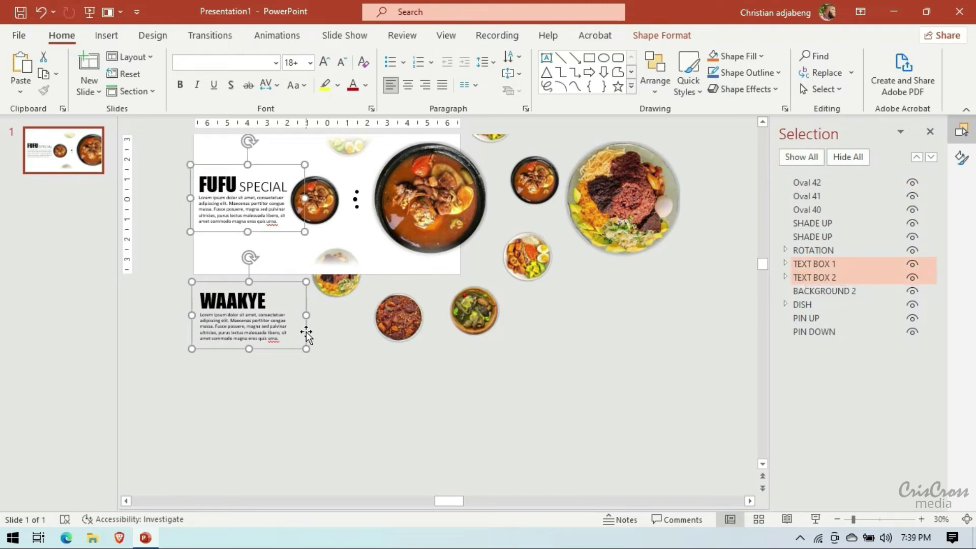
pyautogui.rightClick(306, 334)
pyautogui.press('Escape')
pyautogui.click(297, 383)
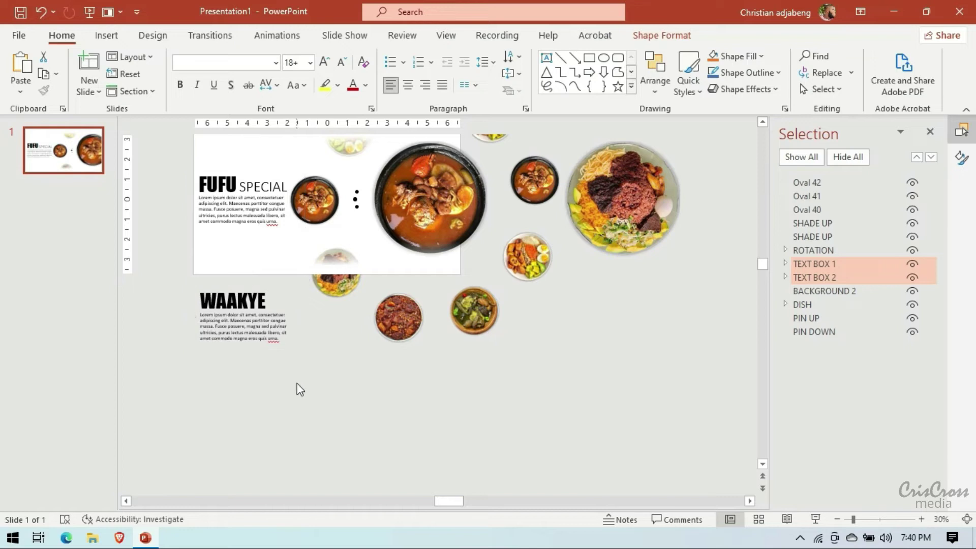
# - Paste a FUFU SPECIAL copy and align it just below the WAAKYE text group
pyautogui.click(274, 338)
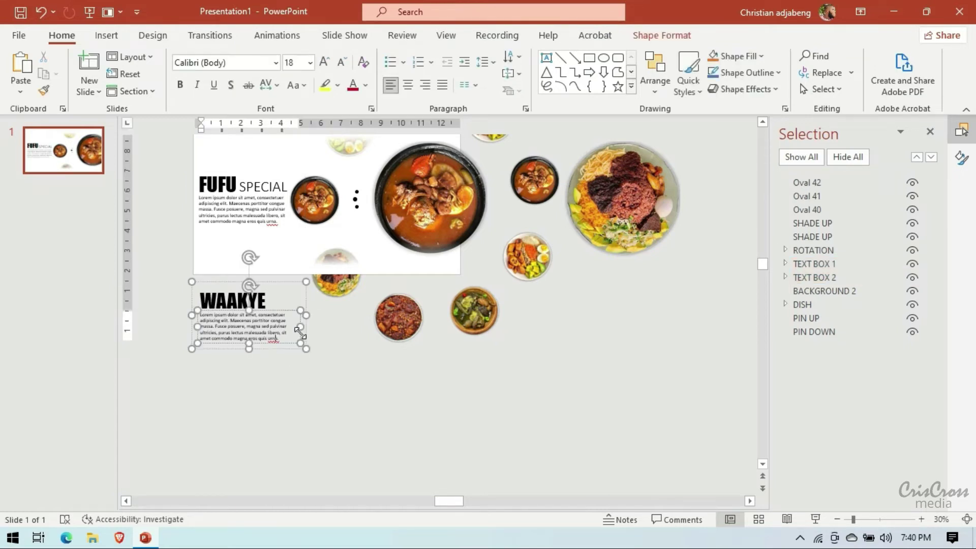
pyautogui.hotkey('ctrl', 'v')
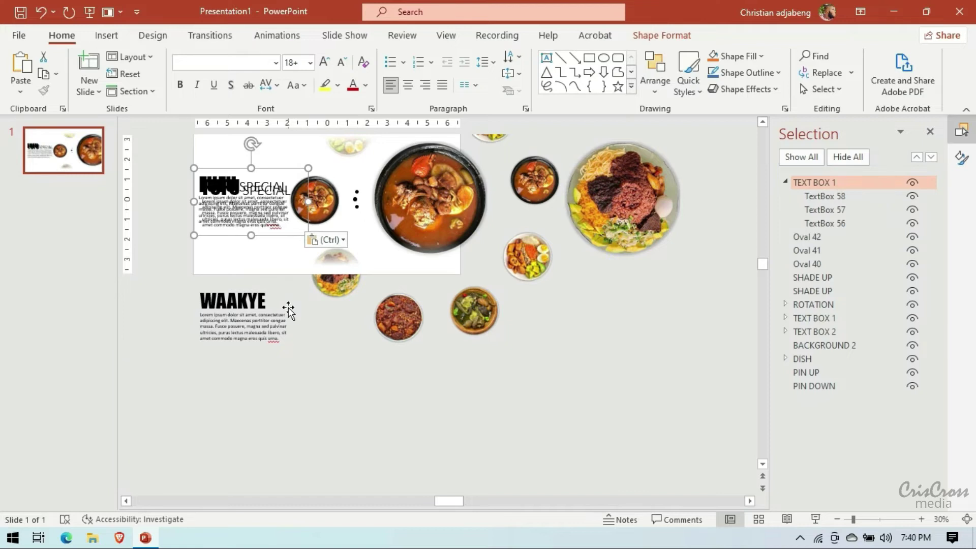
pyautogui.press('Down')
pyautogui.press('Down')
pyautogui.press('Down')
pyautogui.press('Down')
pyautogui.press('Down')
pyautogui.press('Down')
pyautogui.press('Down')
pyautogui.press('Down')
pyautogui.press('Down')
pyautogui.click(256, 327)
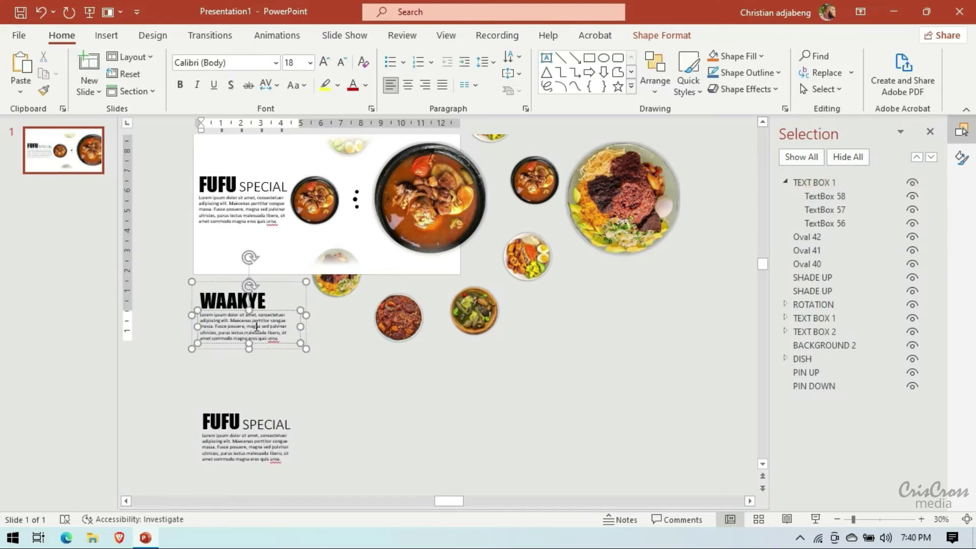
pyautogui.moveTo(277, 353); pyautogui.dragTo(281, 346)
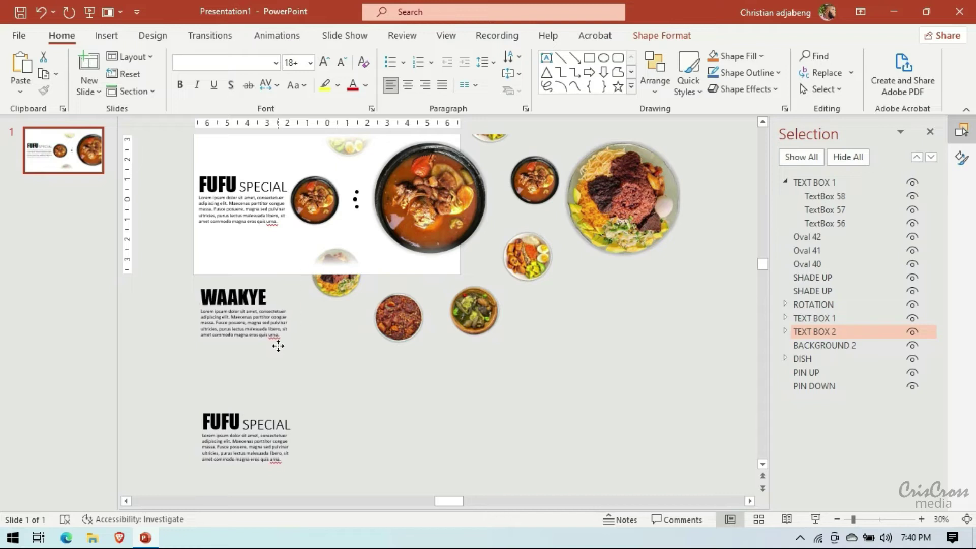
pyautogui.moveTo(281, 346); pyautogui.dragTo(276, 349)
pyautogui.click(279, 420)
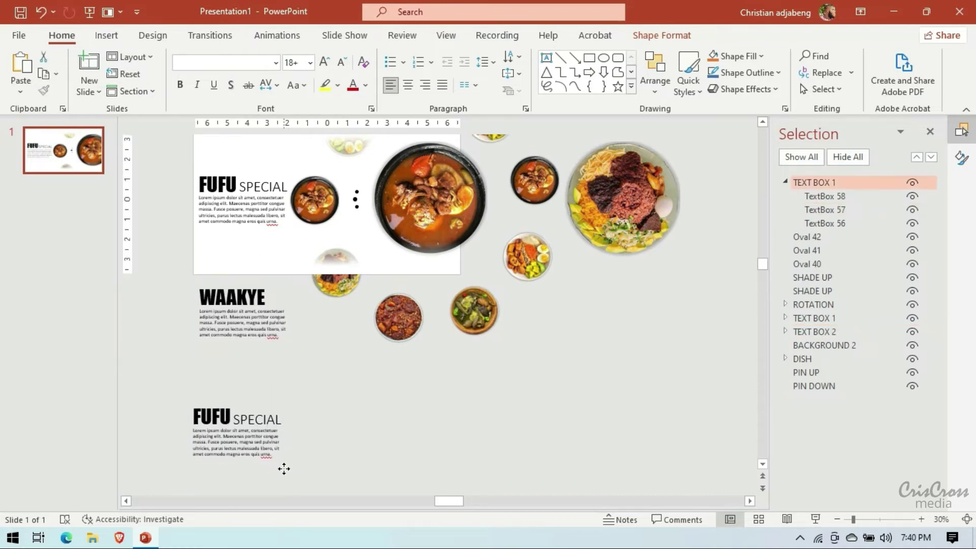
pyautogui.moveTo(283, 467); pyautogui.dragTo(280, 464)
pyautogui.scroll(-3, 361, 391)
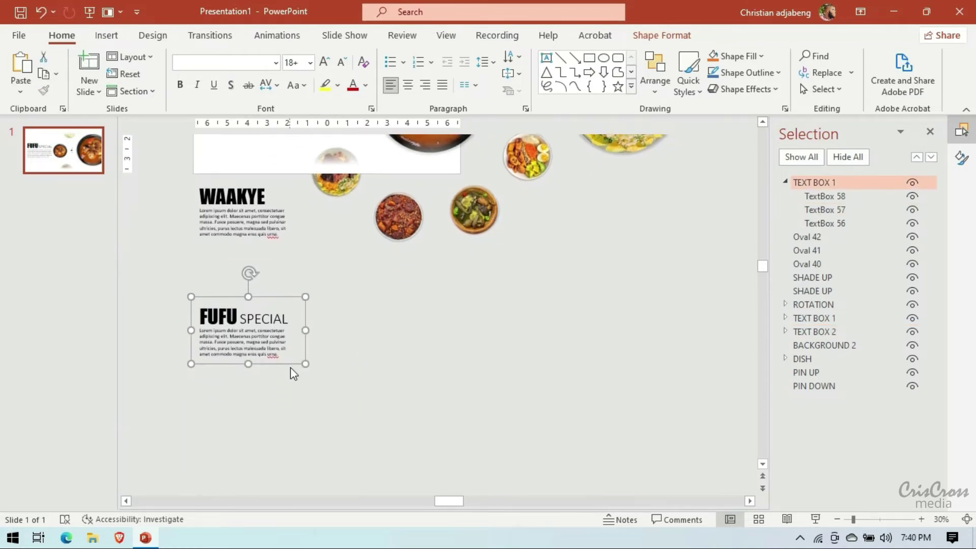
pyautogui.moveTo(289, 366); pyautogui.dragTo(283, 451)
# - Paste more FUFU SPECIAL copies and drag them into the stack below the slide
pyautogui.hotkey('ctrl', 'v')
pyautogui.scroll(-2, 359, 356)
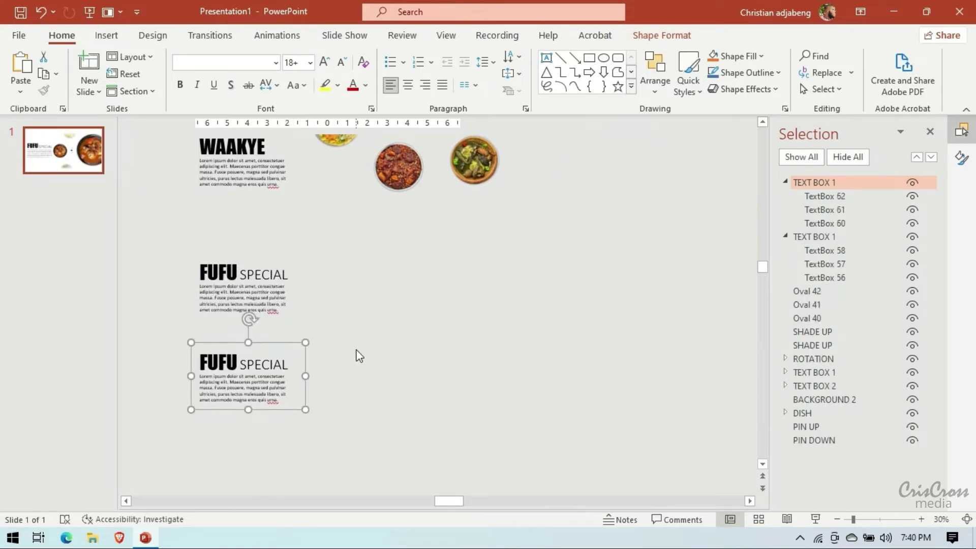
pyautogui.scroll(-4, 359, 356)
pyautogui.moveTo(286, 284); pyautogui.dragTo(283, 468)
pyautogui.hotkey('ctrl', 'v')
pyautogui.scroll(2, 456, 346)
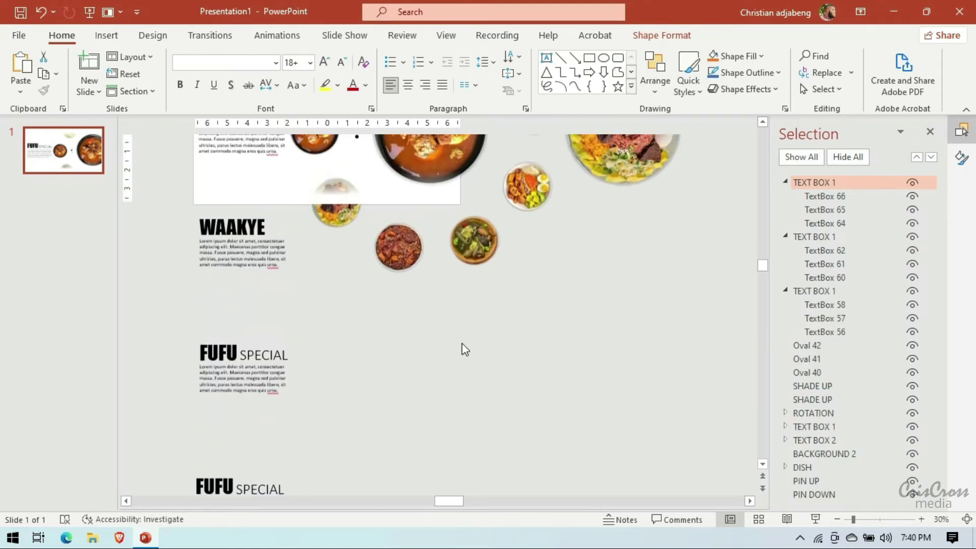
pyautogui.scroll(3, 458, 344)
pyautogui.scroll(-3, 336, 346)
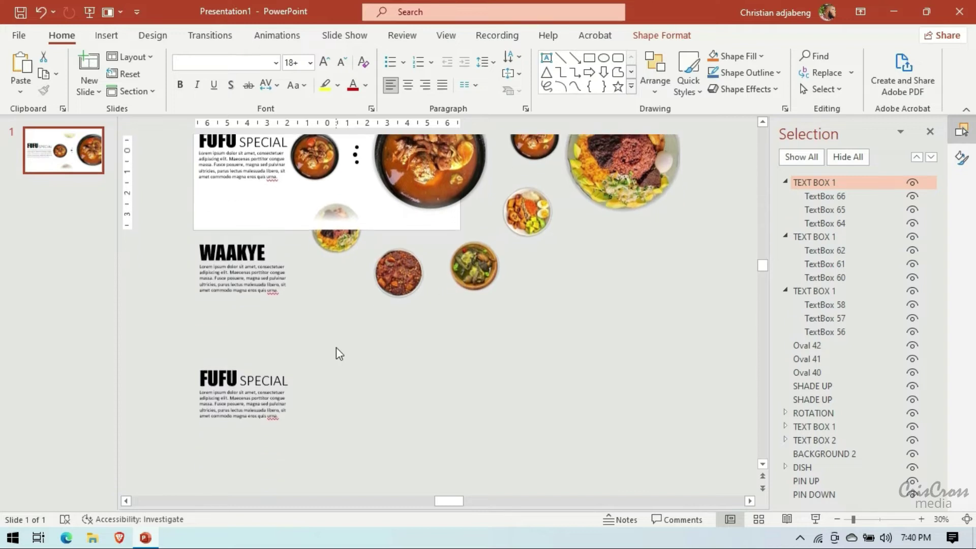
pyautogui.scroll(-2, 336, 347)
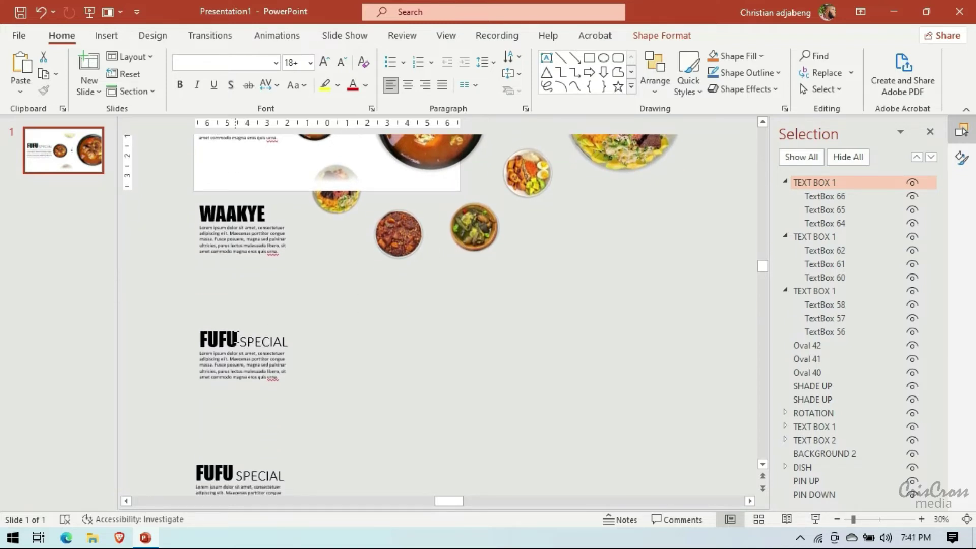
# - Change FUFU to BEANS in one copy, widen its box and move SPECIAL alongside
pyautogui.click(234, 339)
pyautogui.press('BackSpace')
pyautogui.press('BackSpace')
pyautogui.press('BackSpace')
pyautogui.write('BE')
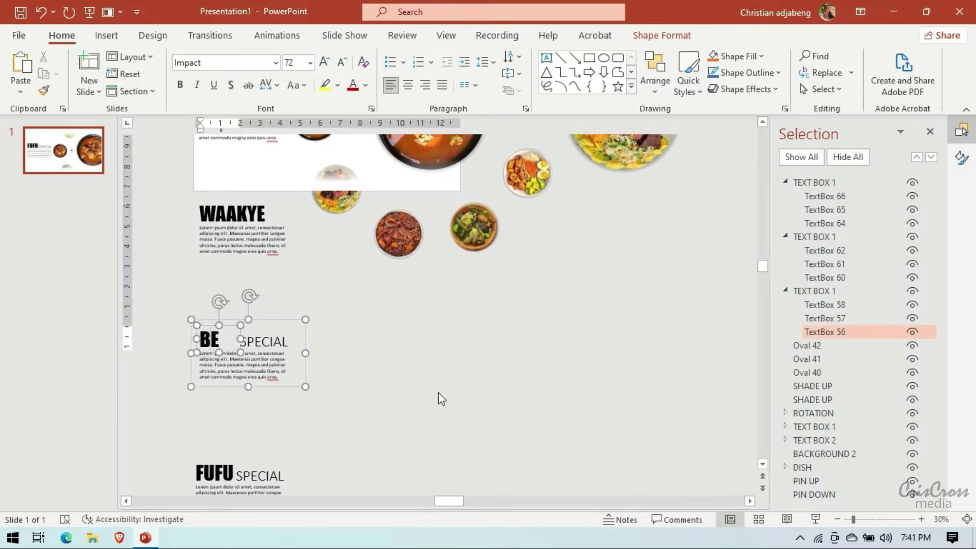
pyautogui.write('ANS')
pyautogui.moveTo(241, 352); pyautogui.dragTo(257, 351)
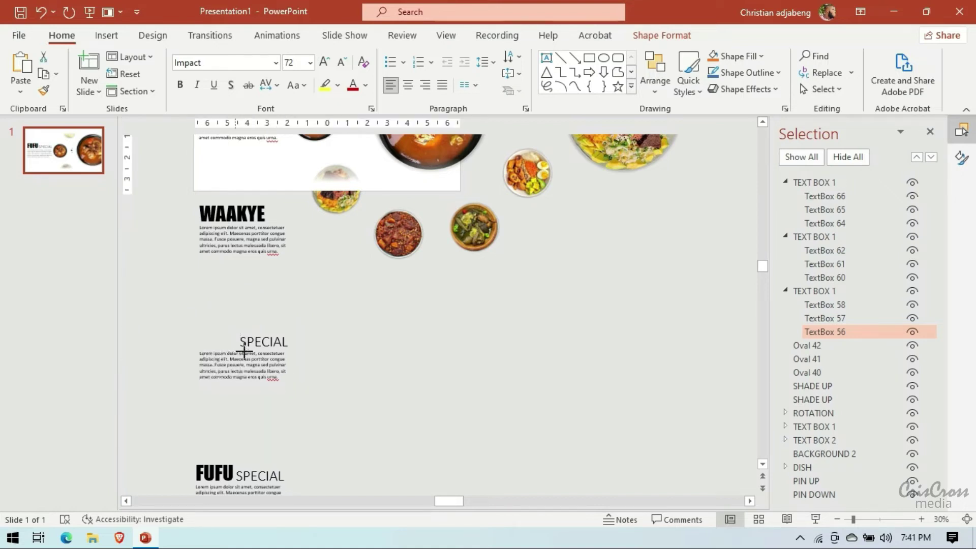
pyautogui.click(279, 346)
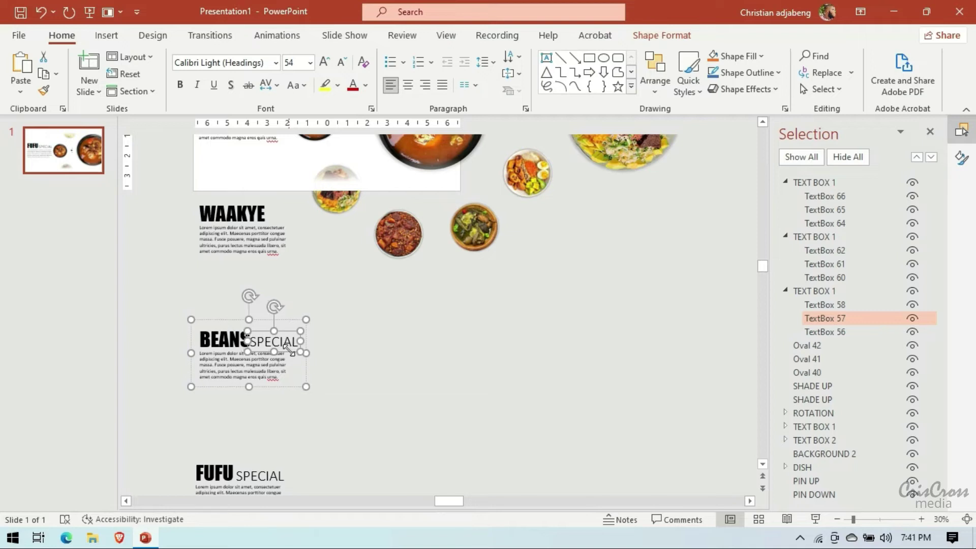
pyautogui.moveTo(289, 349); pyautogui.dragTo(300, 349)
pyautogui.click(358, 343)
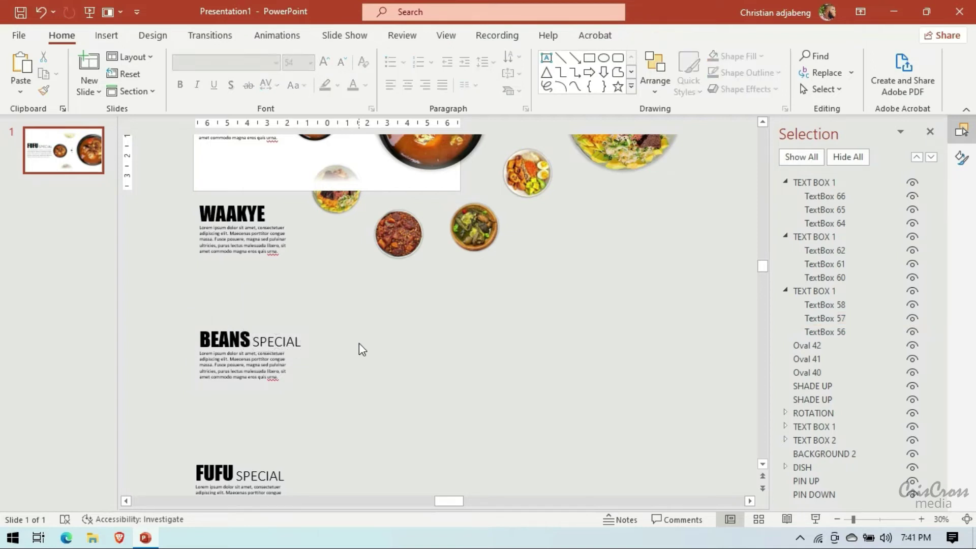
# - Remove the extra bottom FUFU SPECIAL copy
pyautogui.scroll(-3, 312, 438)
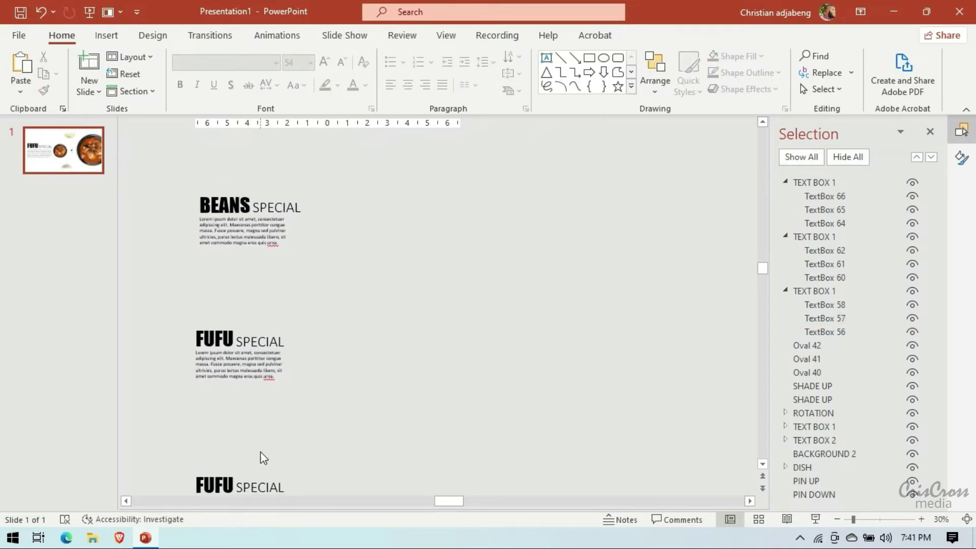
pyautogui.press('Tab')
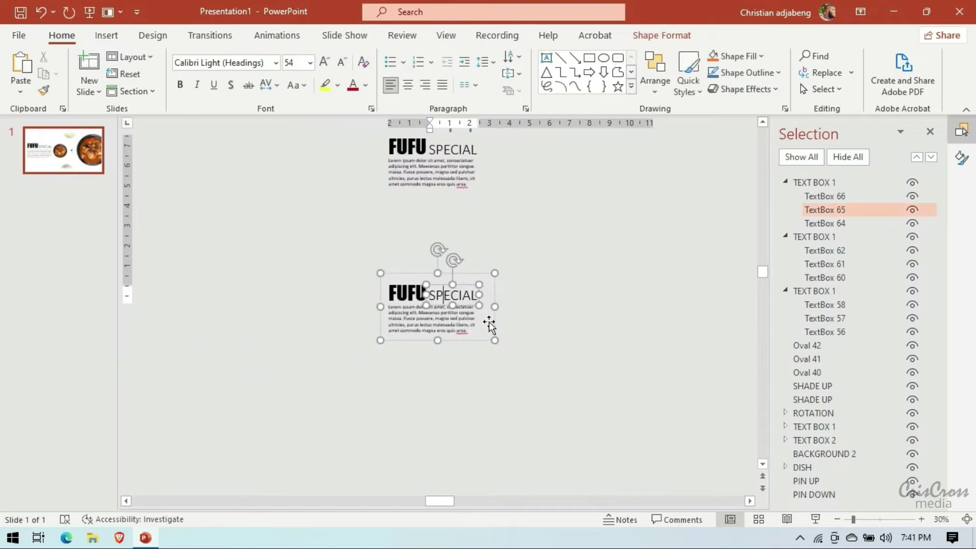
pyautogui.press('Tab')
pyautogui.hotkey('ctrl', 'z')
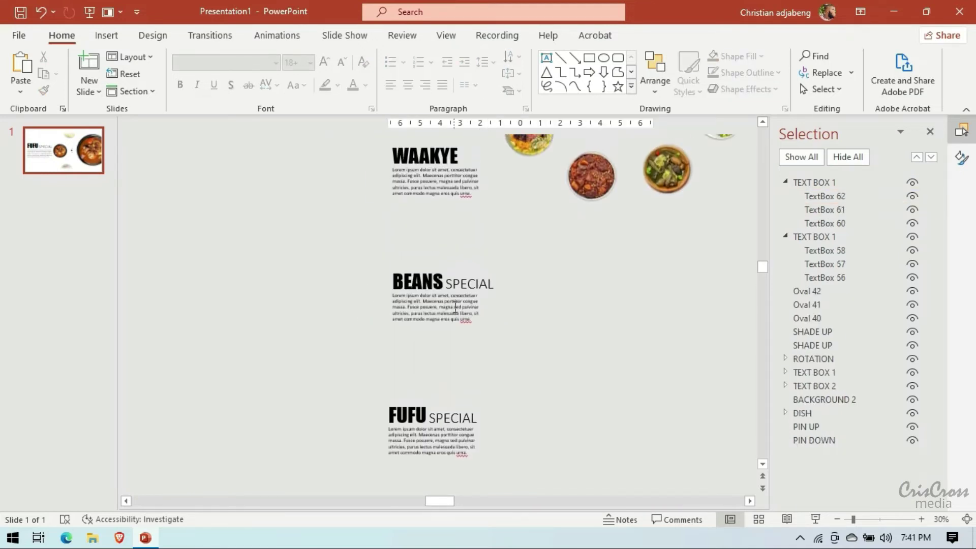
# - Duplicate the BEANS SPECIAL group below the FUFU heading and begin renaming it
pyautogui.click(502, 328)
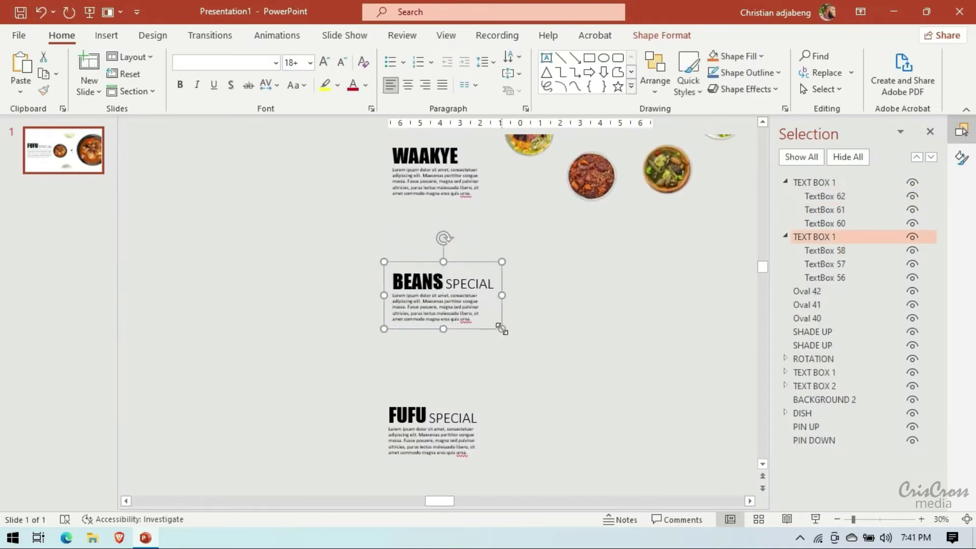
pyautogui.hotkey('ctrl', 'd')
pyautogui.moveTo(477, 332); pyautogui.dragTo(487, 462)
pyautogui.scroll(-3, 496, 288)
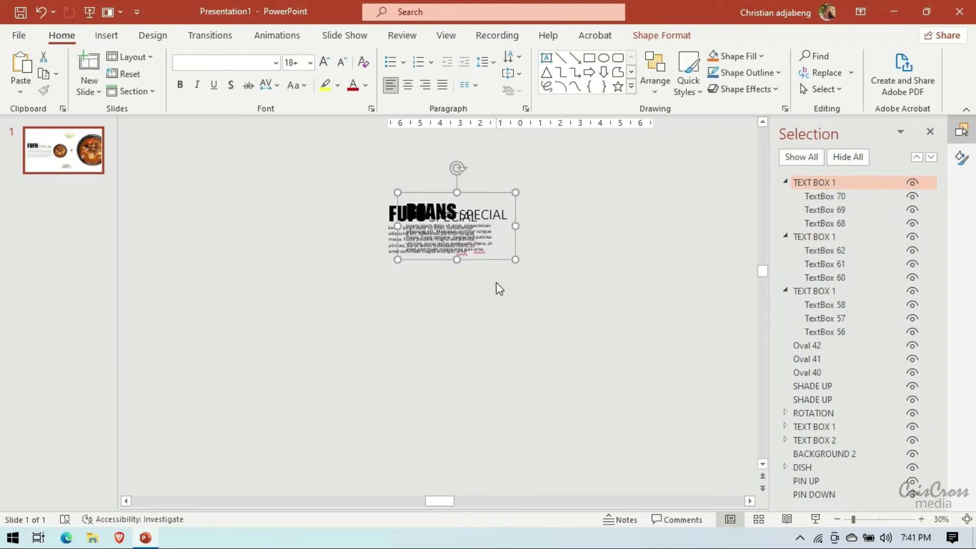
pyautogui.moveTo(494, 272); pyautogui.dragTo(482, 394)
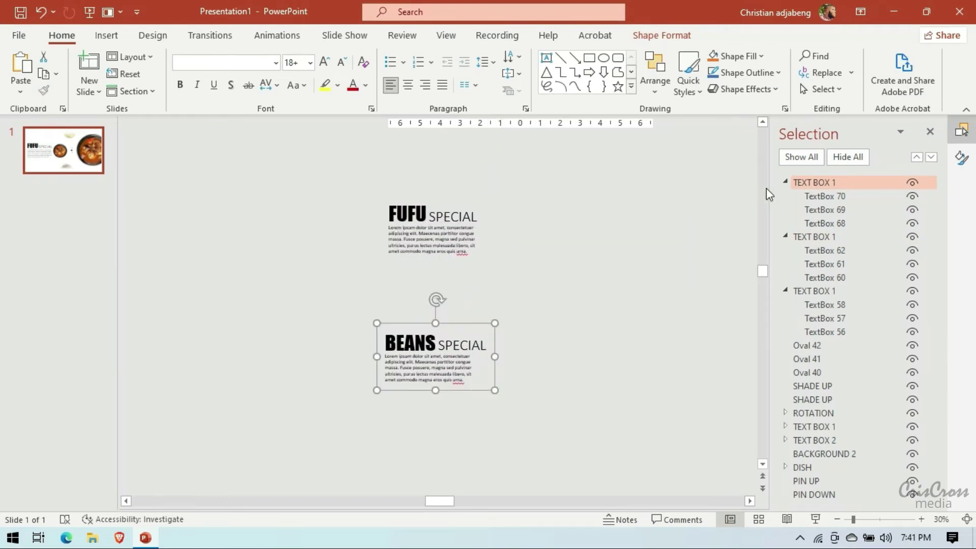
pyautogui.click(785, 181)
pyautogui.click(836, 183)
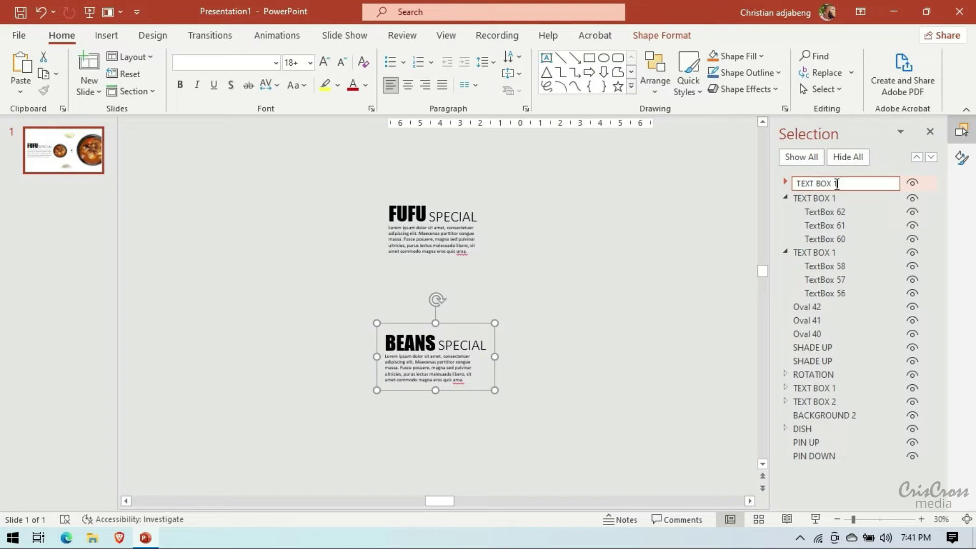
# - Confirm the name TEXT BOX 5 and rename the FUFU copy group TEXT BOX 4
pyautogui.press('Return')
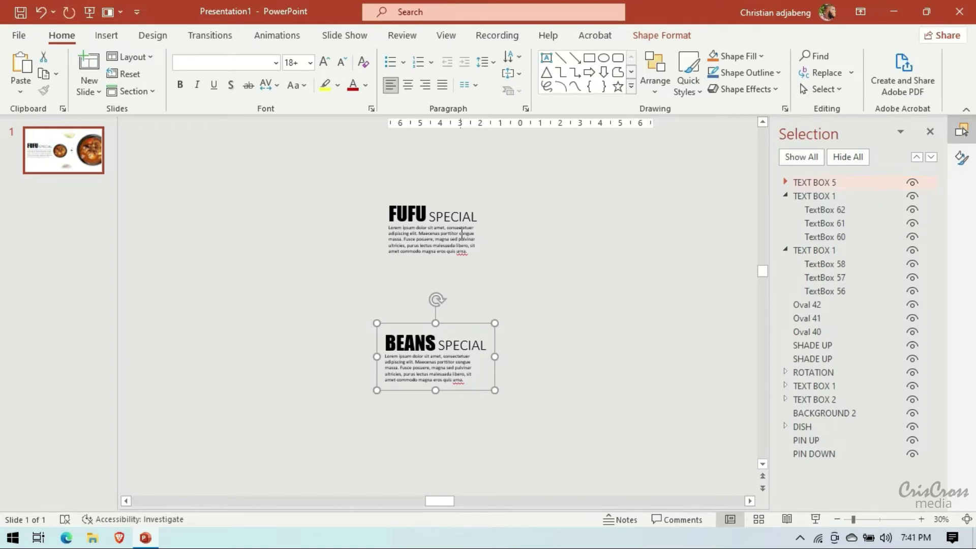
pyautogui.click(461, 234)
pyautogui.click(778, 196)
pyautogui.click(784, 196)
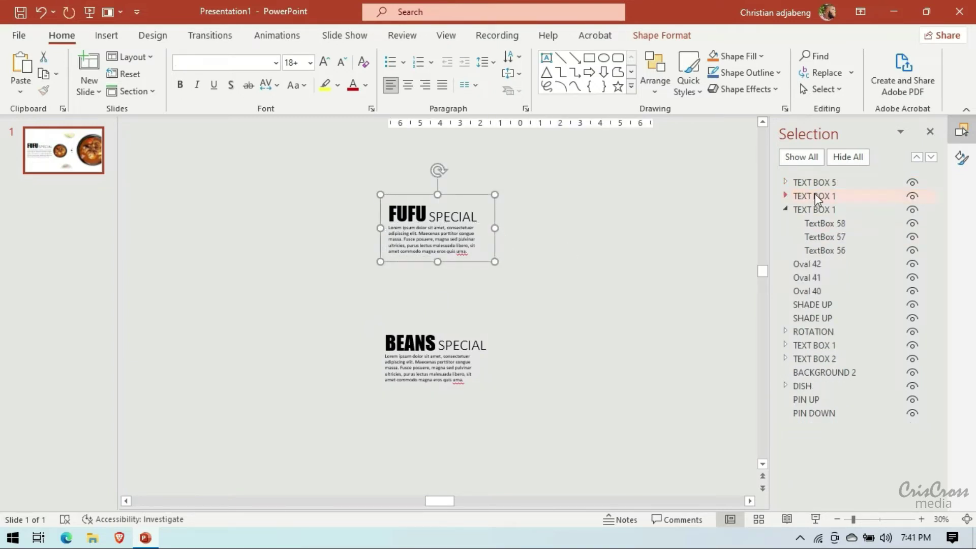
pyautogui.click(837, 197)
pyautogui.write('4')
pyautogui.press('Return')
# - Rename the top BEANS SPECIAL copy group TEXT BOX 3
pyautogui.click(785, 209)
pyautogui.click(450, 217)
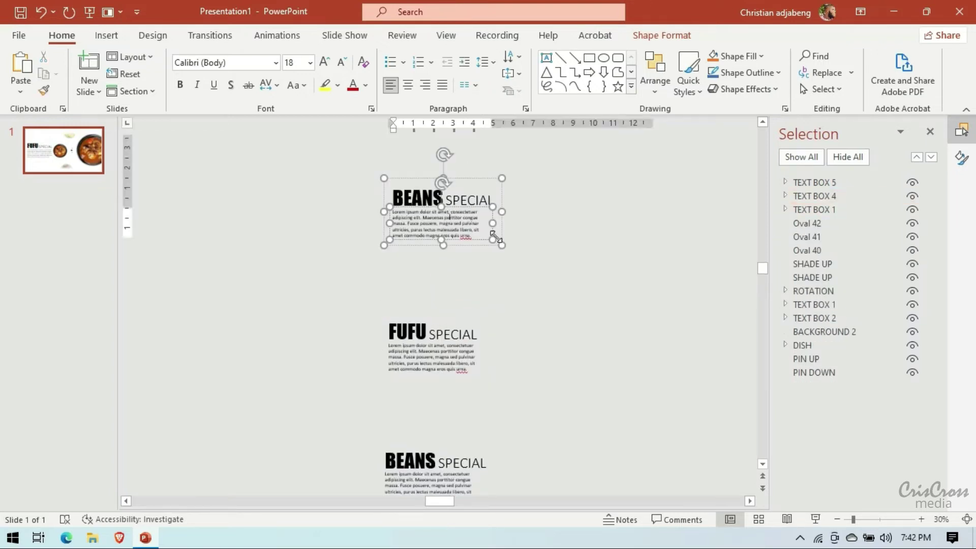
pyautogui.click(845, 209)
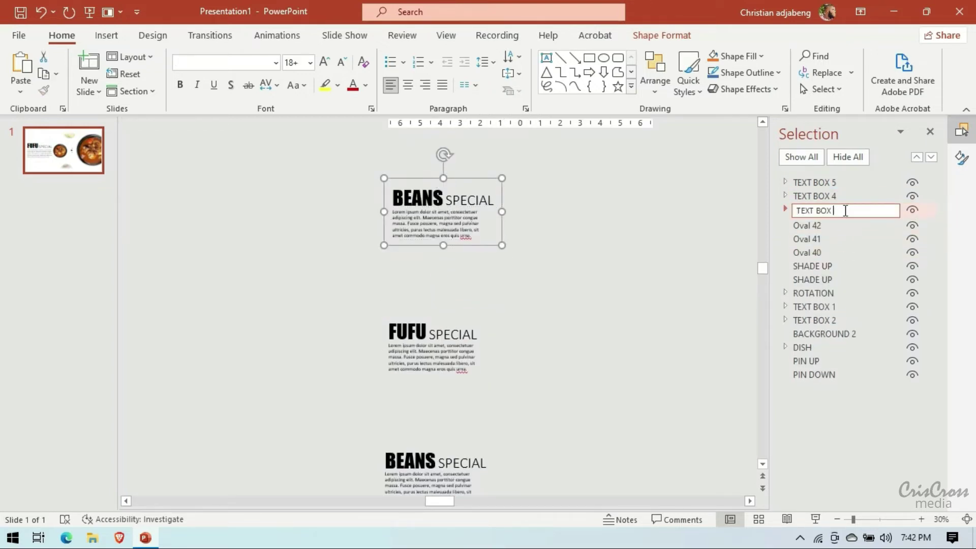
pyautogui.write('3')
pyautogui.press('Return')
pyautogui.scroll(3, 499, 223)
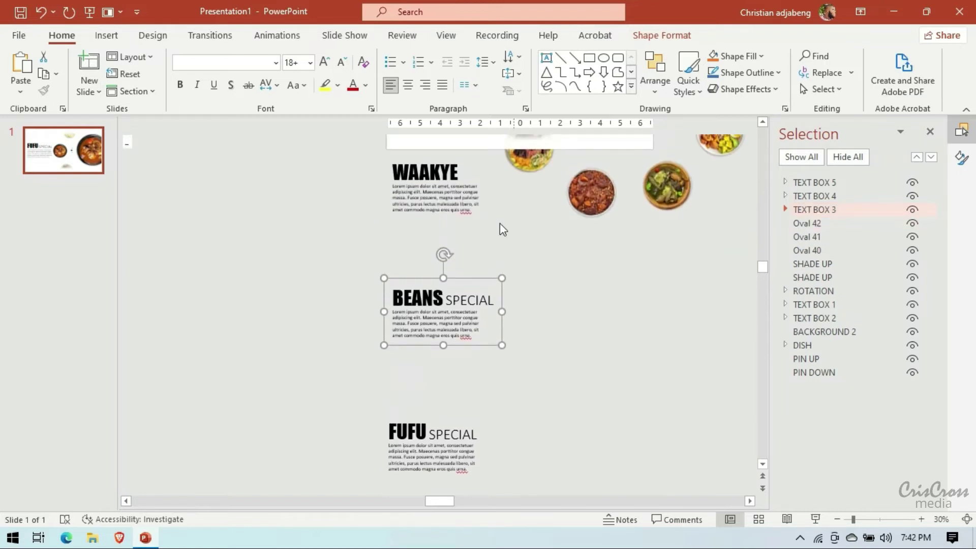
pyautogui.scroll(2, 560, 233)
# - Move TEXT BOX 5, 4 and 3 below TEXT BOX 2 in the Selection pane order
pyautogui.keyDown('ctrl'); pyautogui.click(803, 198); pyautogui.keyUp('ctrl')
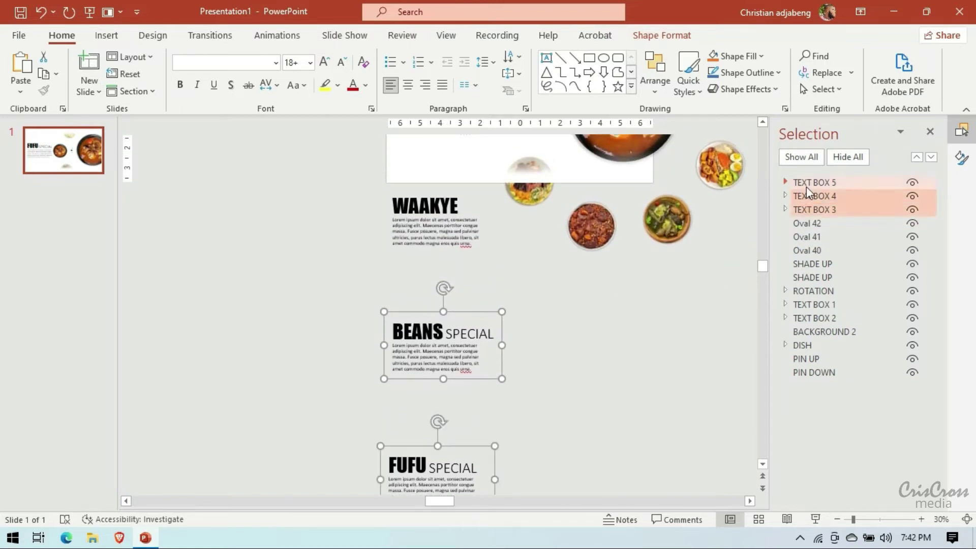
pyautogui.moveTo(806, 184); pyautogui.dragTo(805, 324)
pyautogui.keyDown('ctrl'); pyautogui.click(805, 320); pyautogui.keyUp('ctrl')
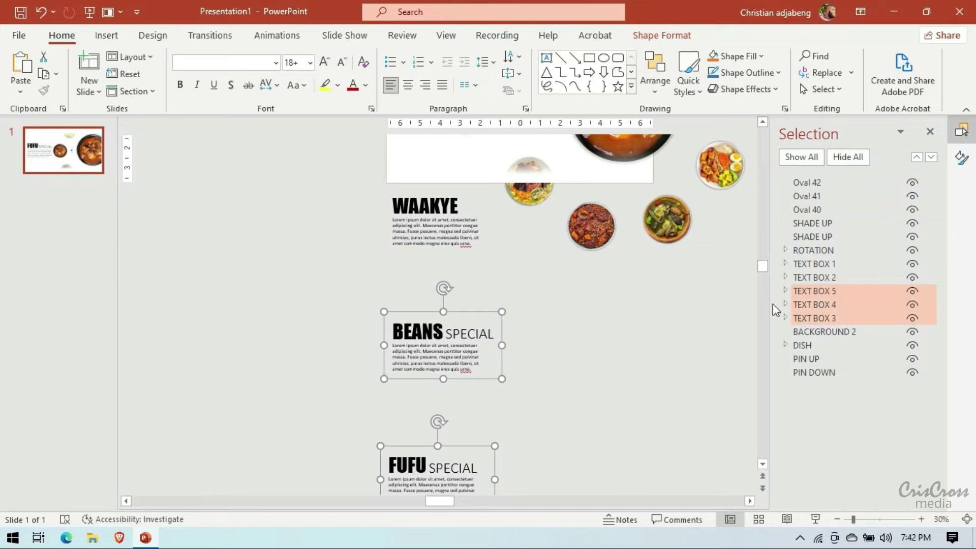
pyautogui.scroll(2, 559, 359)
pyautogui.scroll(2, 503, 350)
pyautogui.scroll(1, 488, 350)
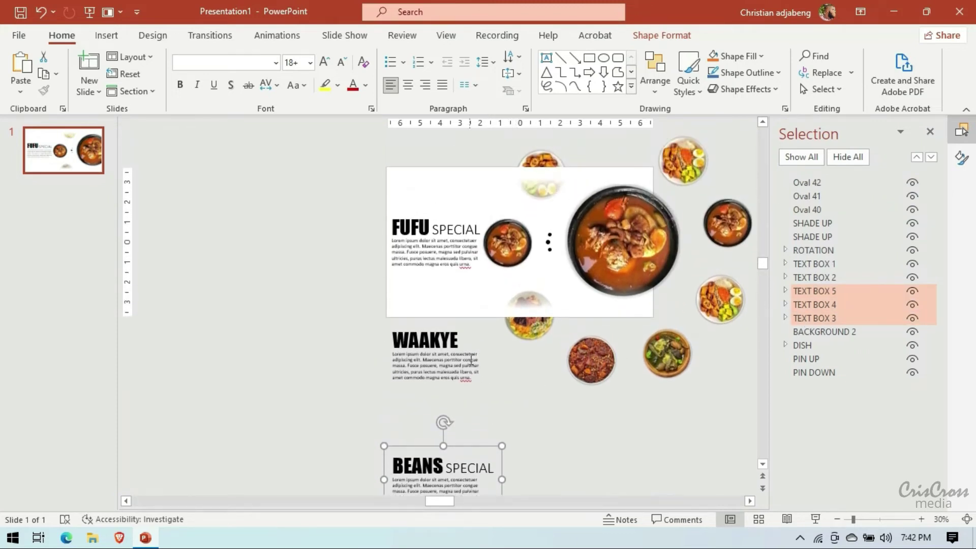
pyautogui.keyDown('ctrl'); pyautogui.click(468, 358); pyautogui.keyUp('ctrl')
pyautogui.keyDown('ctrl'); pyautogui.click(466, 245); pyautogui.keyUp('ctrl')
# - Group the five selected dish text boxes into Group 71
pyautogui.rightClick(478, 209)
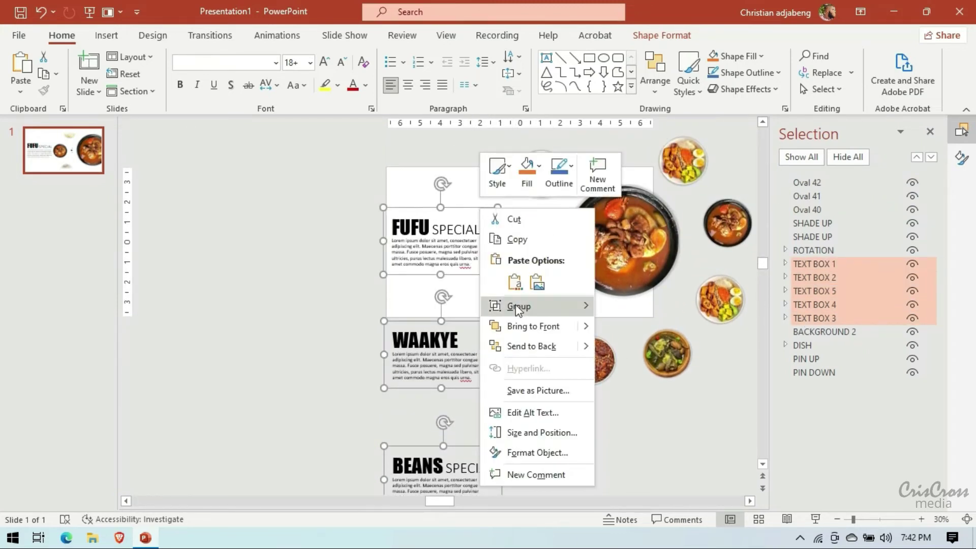
pyautogui.click(620, 305)
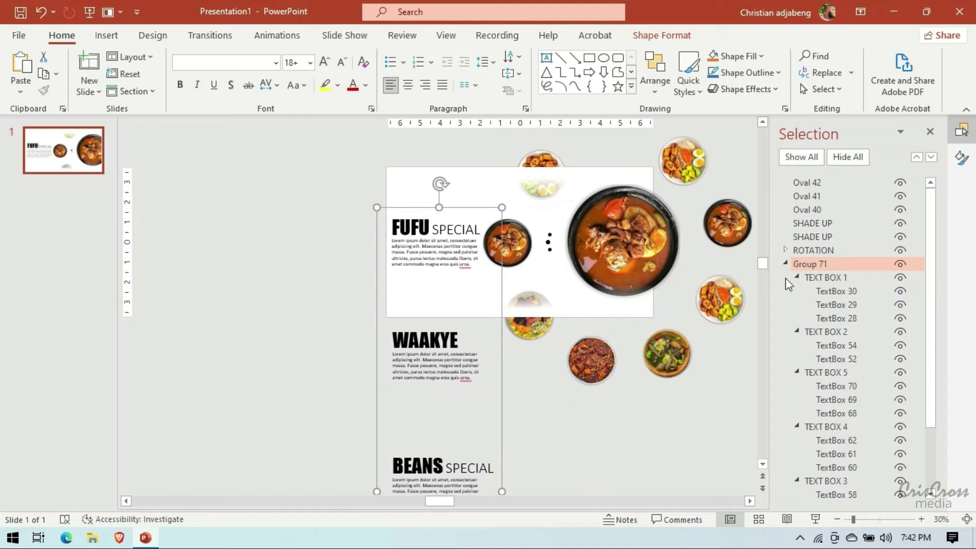
pyautogui.click(784, 263)
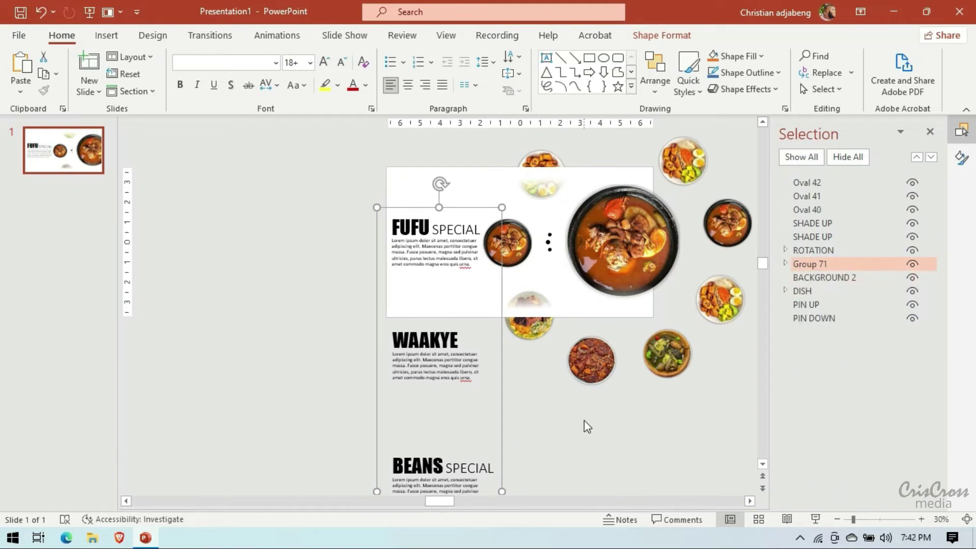
# - Nudge Group 71 upward with the arrow keys until WAAKYE fills the slide
pyautogui.press('Up')
pyautogui.press('Up')
pyautogui.press('Up')
pyautogui.press('Up')
pyautogui.press('Up')
pyautogui.press('Up')
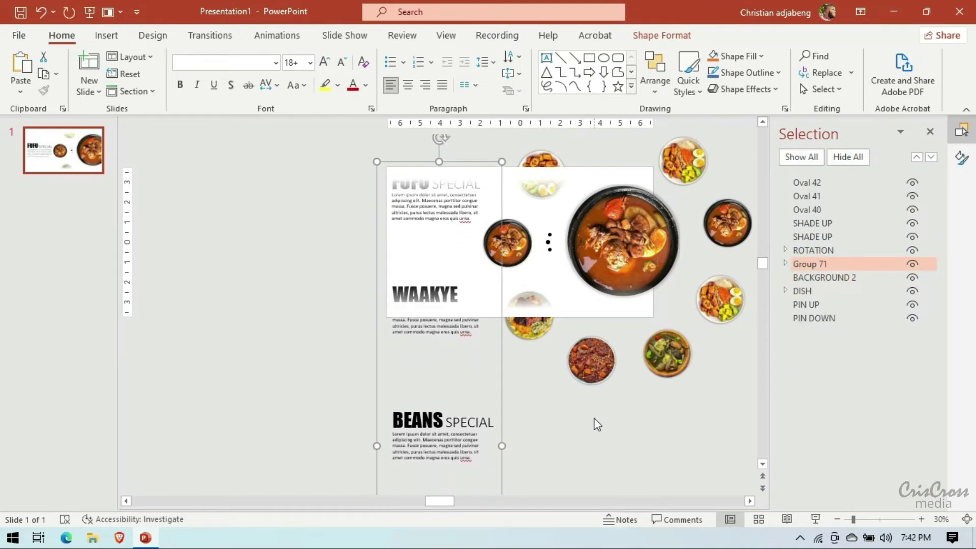
pyautogui.press('Up')
pyautogui.press('Up')
pyautogui.press('Up')
pyautogui.press('Up')
pyautogui.press('Up')
pyautogui.press('Up')
pyautogui.press('Up')
pyautogui.press('Up')
pyautogui.press('Up')
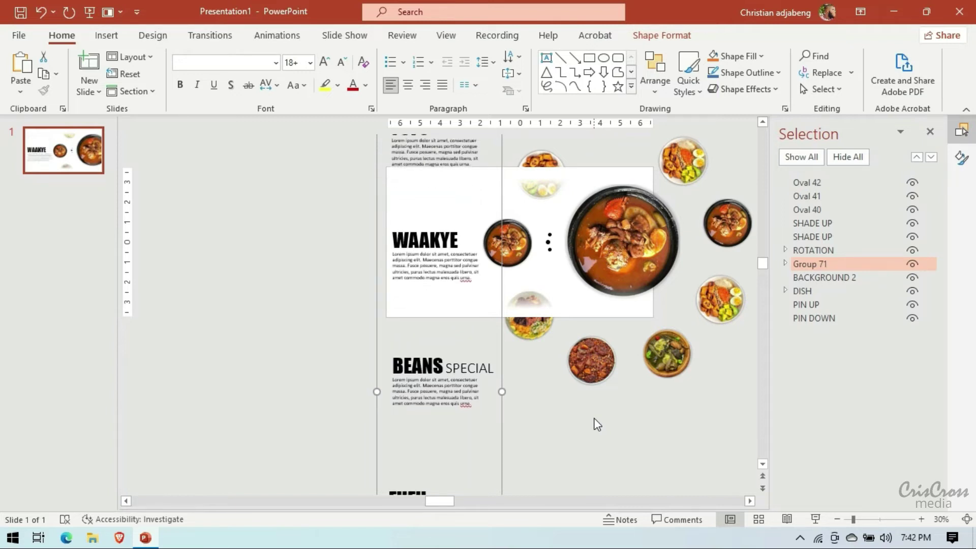
pyautogui.press('Down')
pyautogui.press('Down')
pyautogui.press('Down')
pyautogui.press('Down')
pyautogui.press('Down')
pyautogui.press('Down')
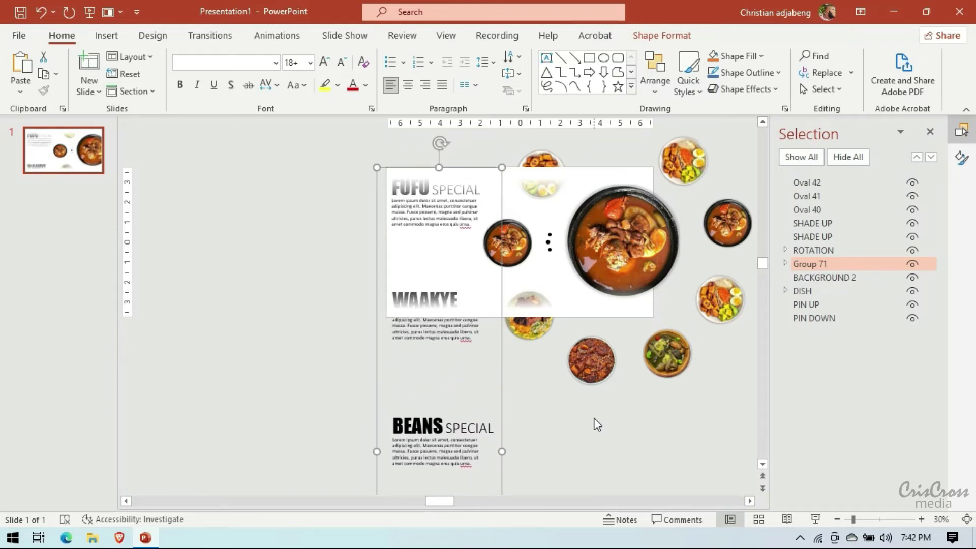
pyautogui.press('Up')
pyautogui.press('Up')
pyautogui.press('Up')
pyautogui.press('Up')
pyautogui.press('Up')
pyautogui.press('Up')
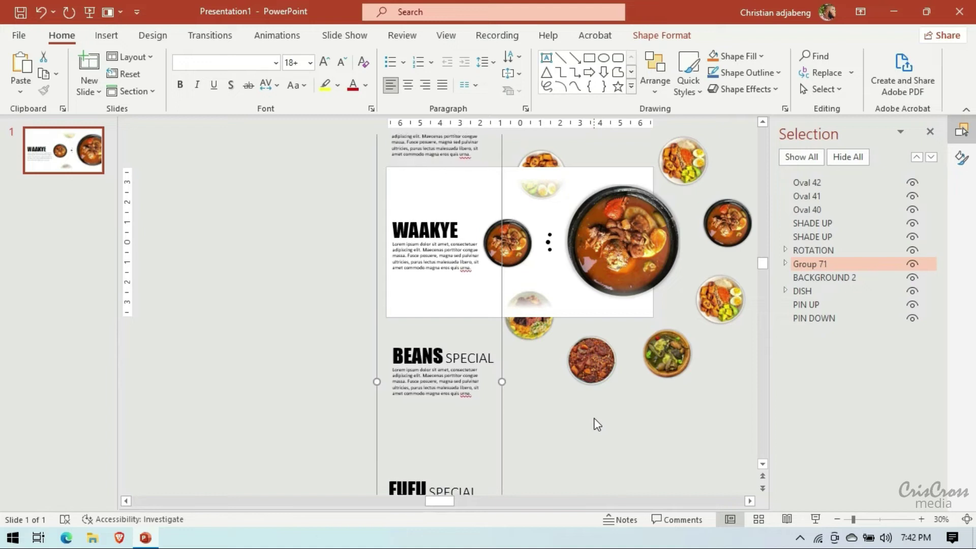
pyautogui.press('Up')
pyautogui.press('Up')
pyautogui.press('Up')
pyautogui.press('Up')
pyautogui.press('Up')
pyautogui.press('Up')
pyautogui.press('Up')
pyautogui.press('Up')
pyautogui.press('Up')
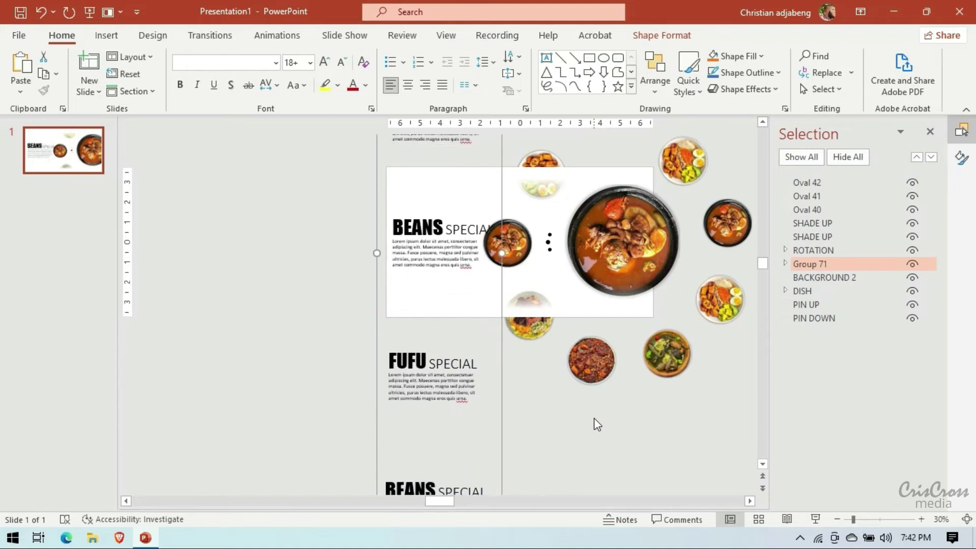
# - Reduce the SPECIAL label beside BEANS from 54 to 40 pt
pyautogui.click(463, 230)
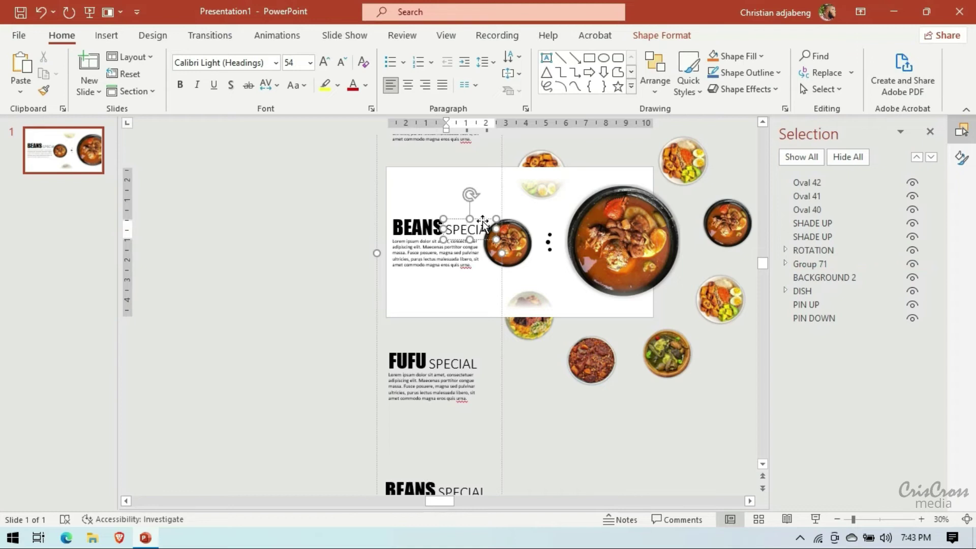
pyautogui.click(496, 241)
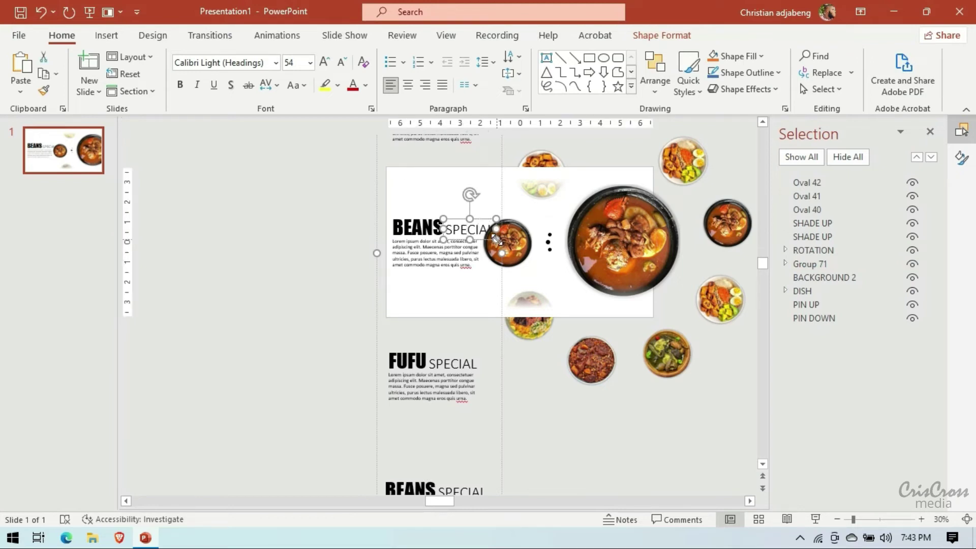
pyautogui.click(342, 63)
pyautogui.click(342, 63)
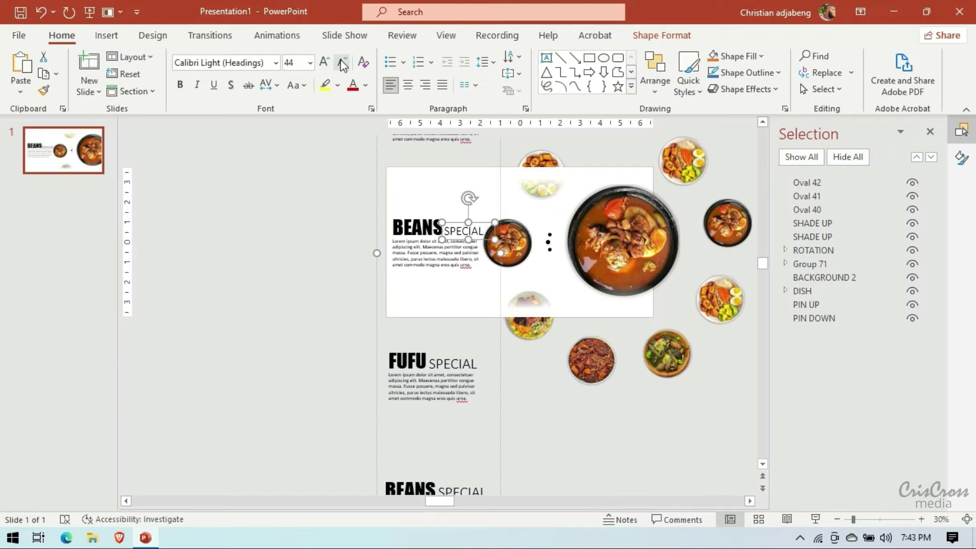
pyautogui.click(343, 63)
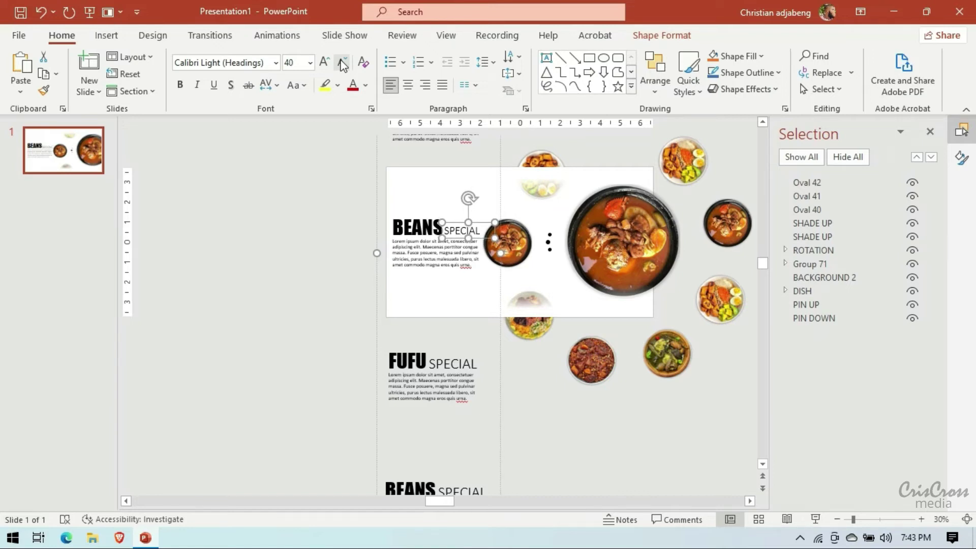
pyautogui.click(557, 431)
# - Reduce the SPECIAL label beside FUFU from 54 to 40 pt
pyautogui.scroll(3, 483, 335)
pyautogui.click(480, 336)
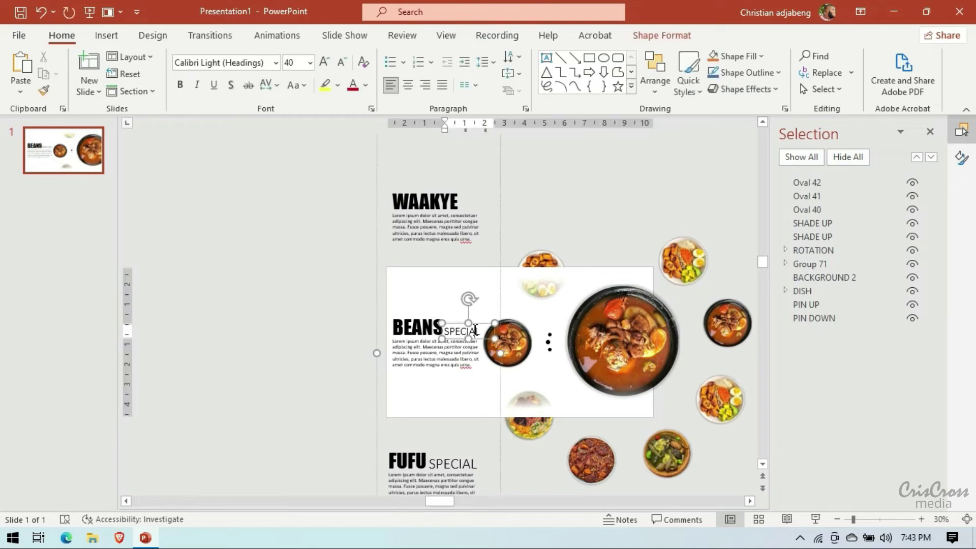
pyautogui.scroll(5, 474, 305)
pyautogui.scroll(3, 474, 305)
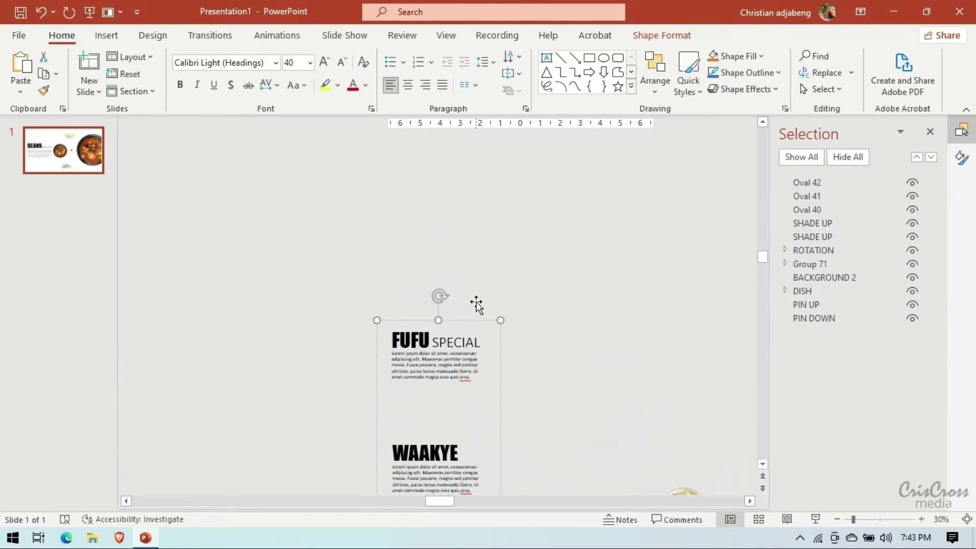
pyautogui.click(472, 338)
pyautogui.click(483, 342)
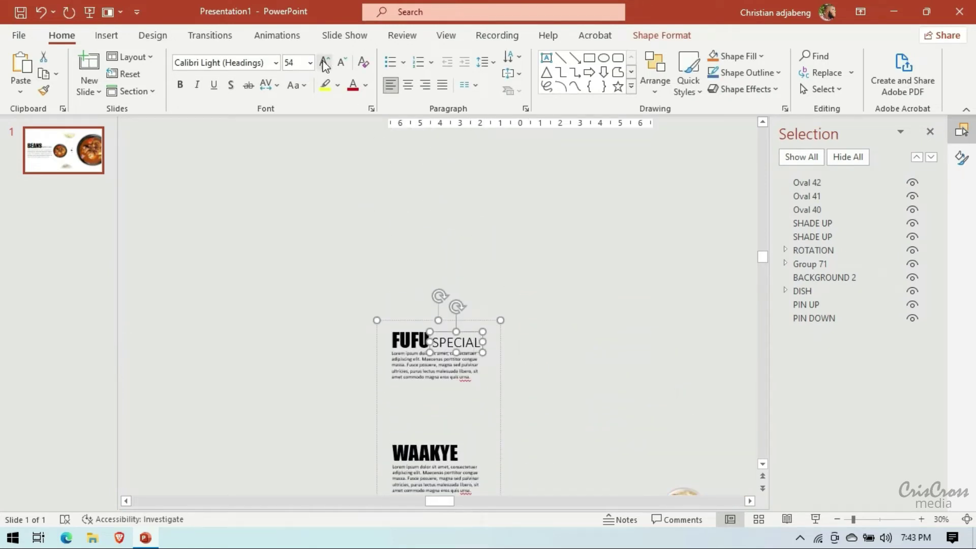
pyautogui.click(342, 63)
pyautogui.click(342, 64)
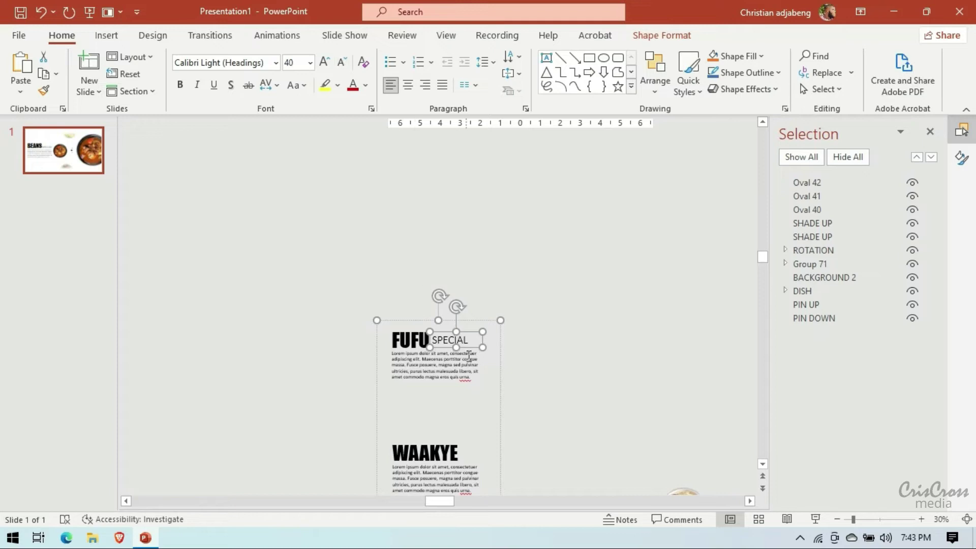
pyautogui.click(537, 327)
pyautogui.scroll(-2, 532, 251)
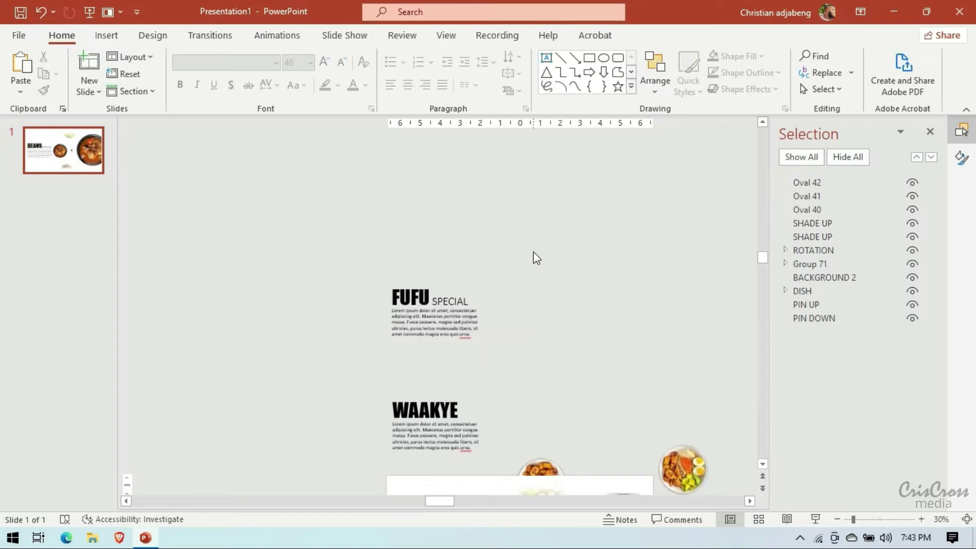
pyautogui.scroll(-5, 533, 251)
pyautogui.scroll(-5, 532, 251)
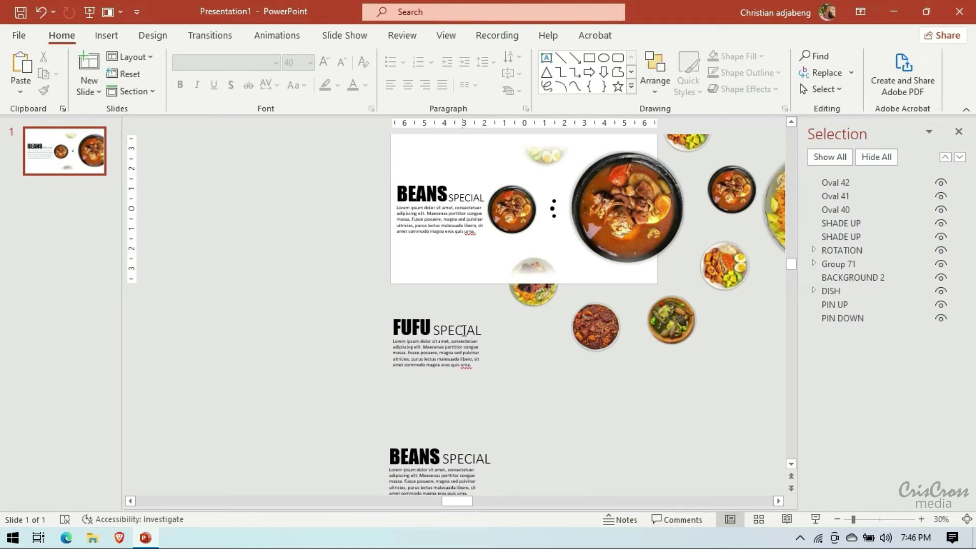
# - Move Group 71 up so FUFU SPECIAL fills the slide's text area
pyautogui.click(463, 331)
pyautogui.click(502, 341)
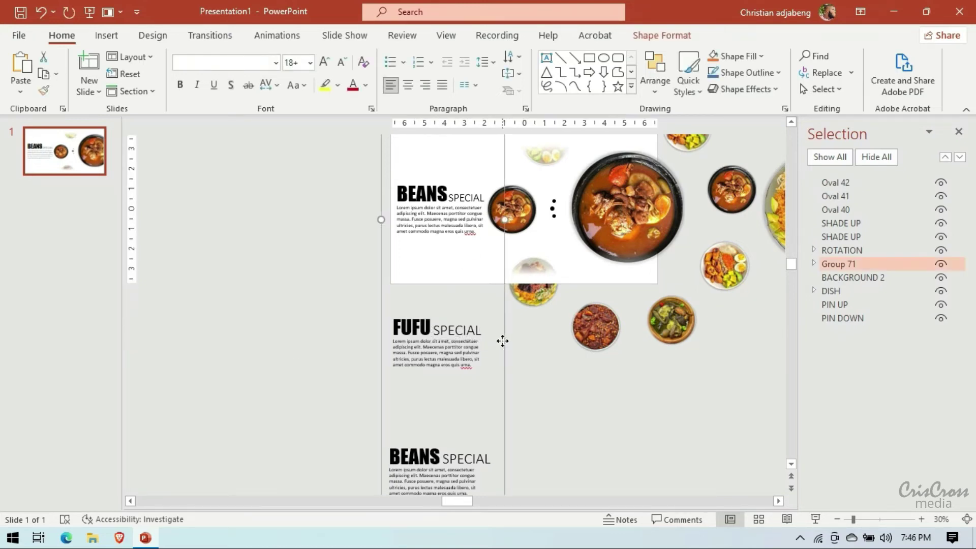
pyautogui.press('Up')
pyautogui.press('Up')
pyautogui.press('Up')
pyautogui.press('Up')
pyautogui.press('Up')
pyautogui.press('Up')
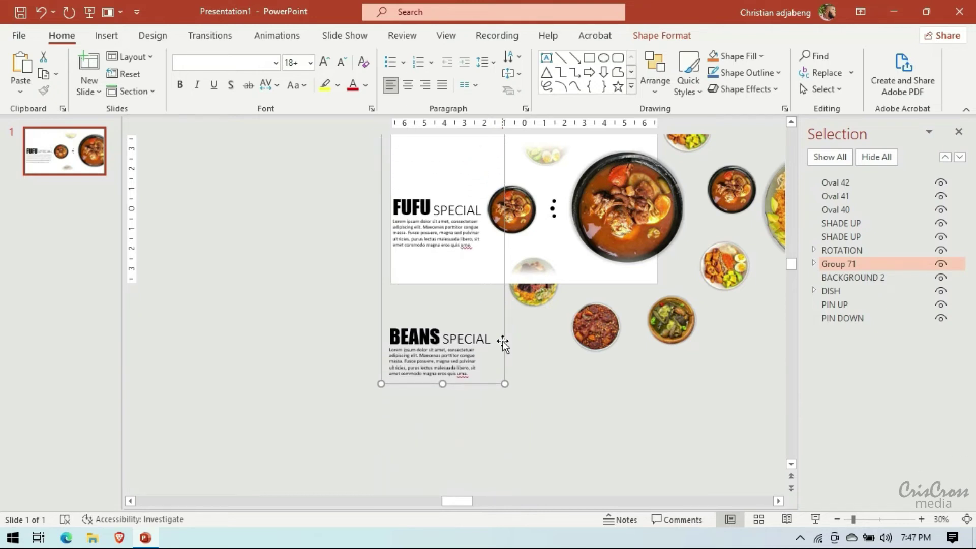
pyautogui.scroll(2, 544, 371)
pyautogui.scroll(2, 468, 351)
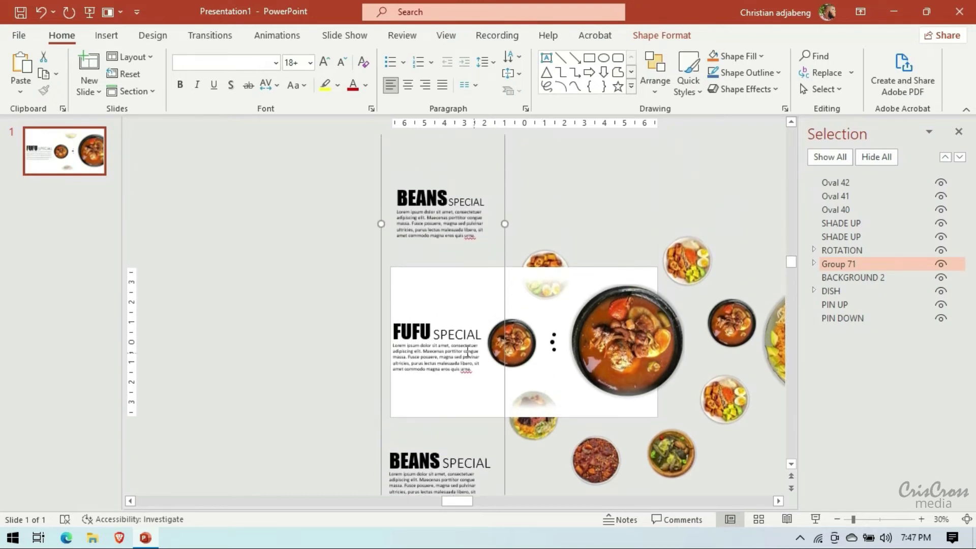
# - Nudge the lorem body text under FUFU slightly to the right
pyautogui.click(457, 356)
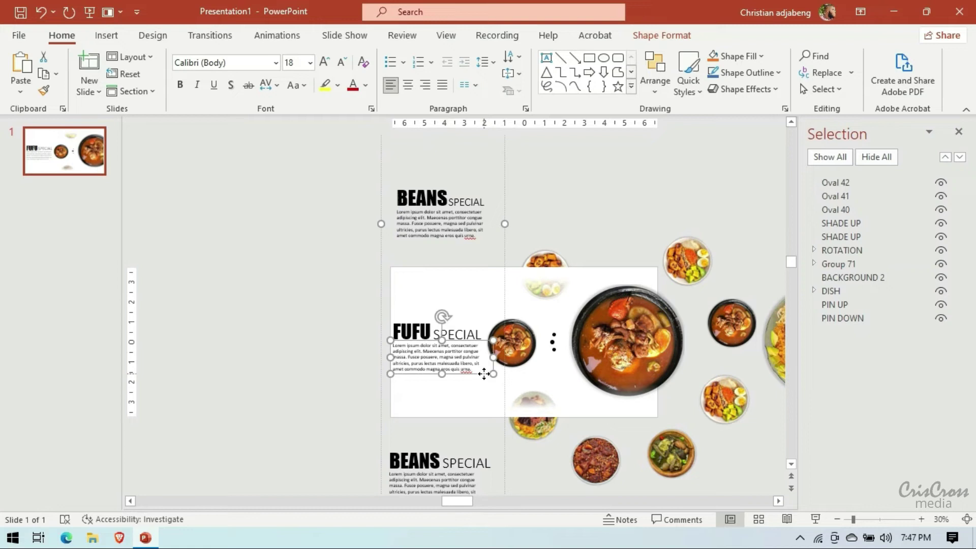
pyautogui.click(473, 333)
pyautogui.click(467, 356)
pyautogui.click(406, 330)
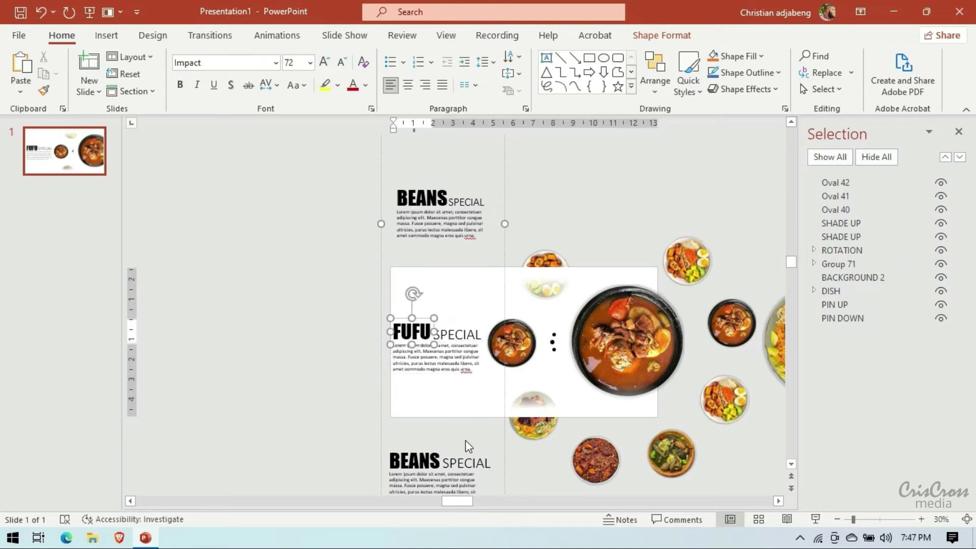
pyautogui.click(467, 370)
pyautogui.click(534, 444)
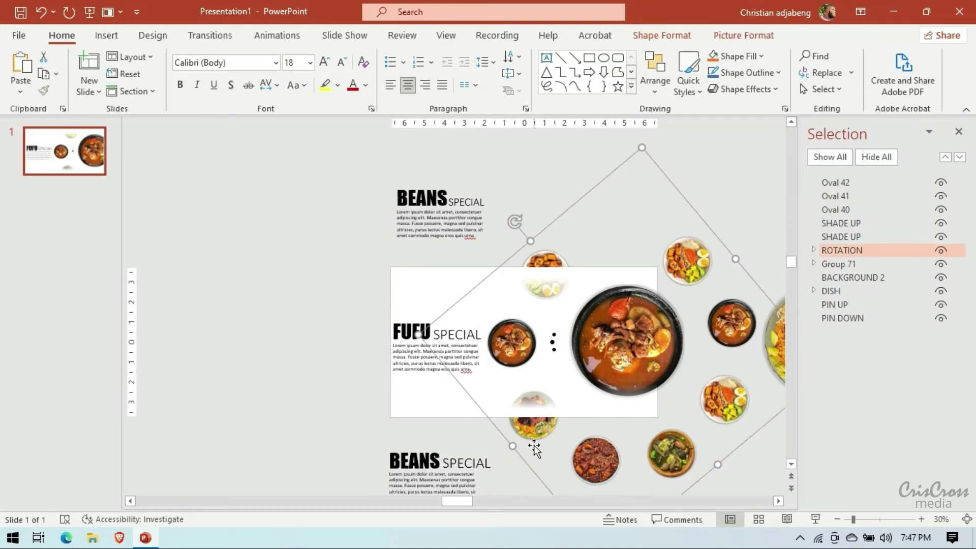
pyautogui.click(412, 357)
pyautogui.click(401, 331)
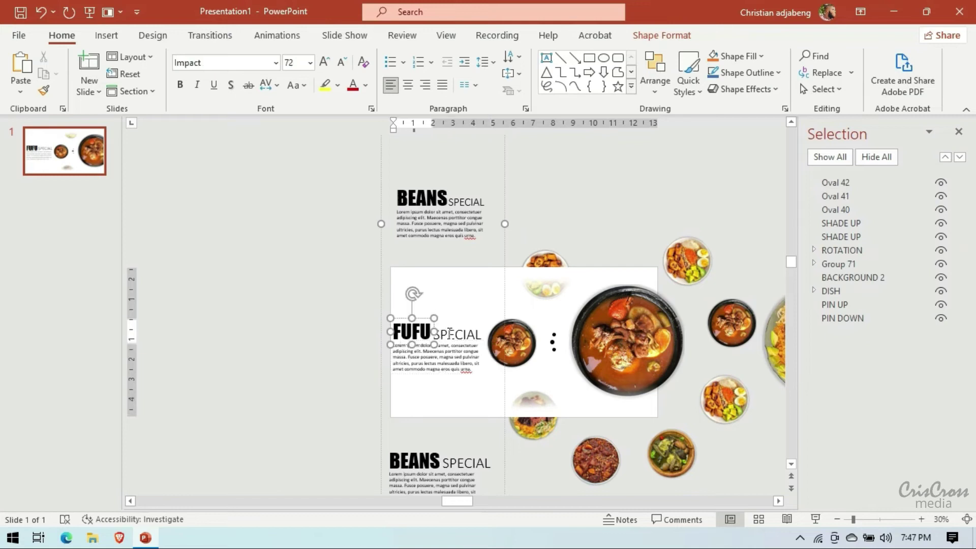
pyautogui.click(447, 334)
pyautogui.click(411, 331)
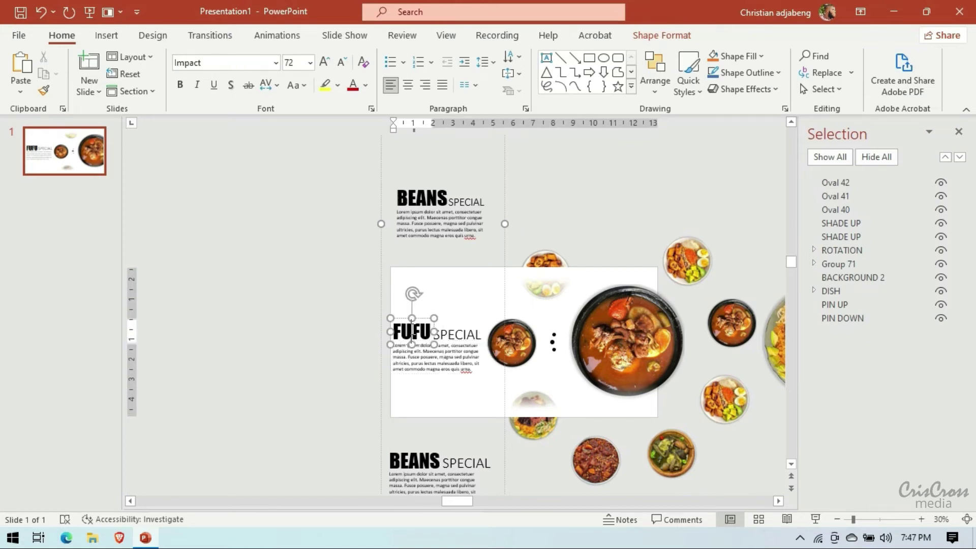
pyautogui.click(448, 351)
pyautogui.moveTo(490, 370); pyautogui.dragTo(492, 372)
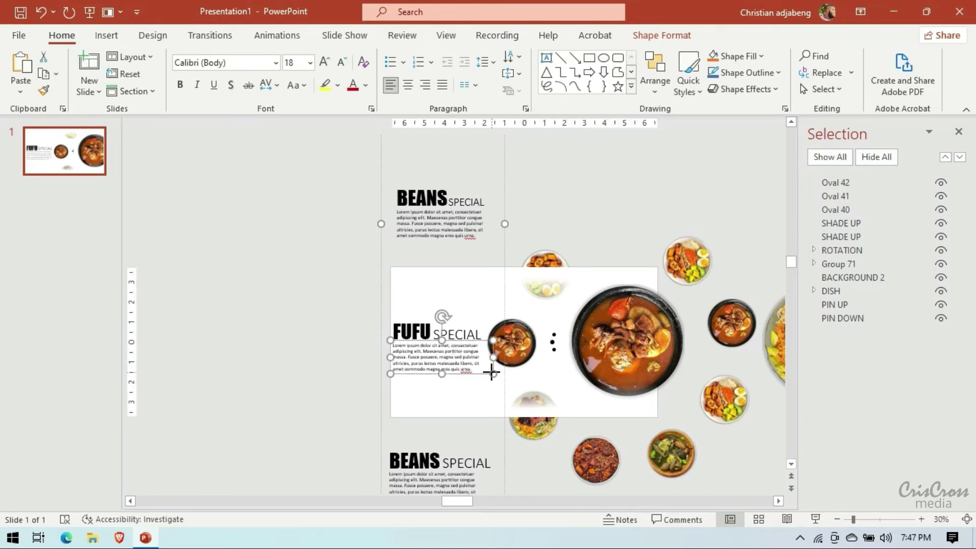
# - Set FUFU's SPECIAL label to 40 pt and shift it slightly right and down
pyautogui.click(422, 330)
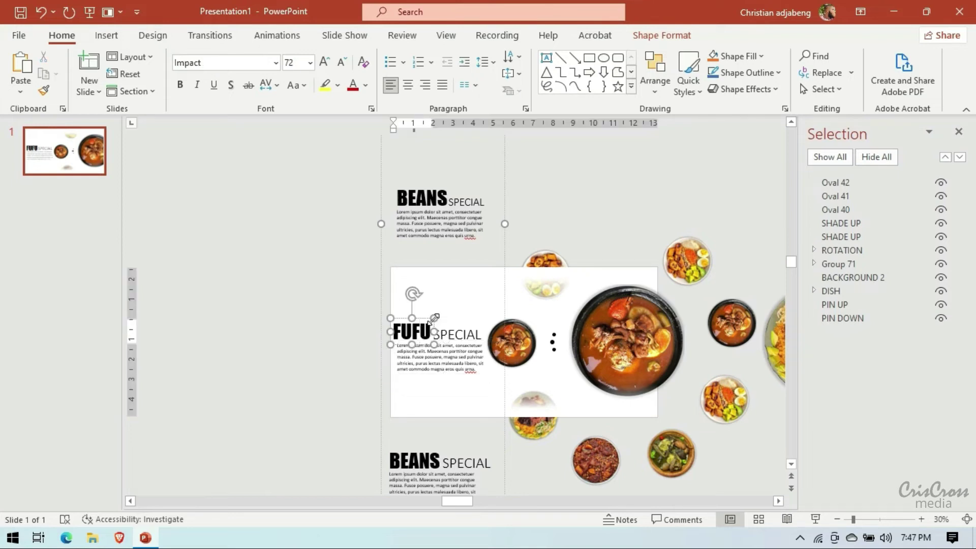
pyautogui.click(457, 333)
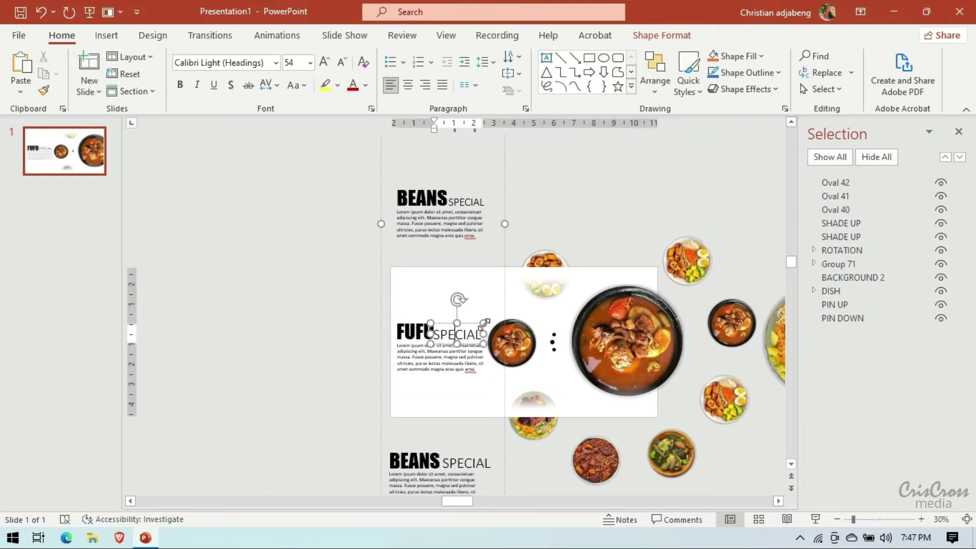
pyautogui.click(300, 62)
pyautogui.write('40')
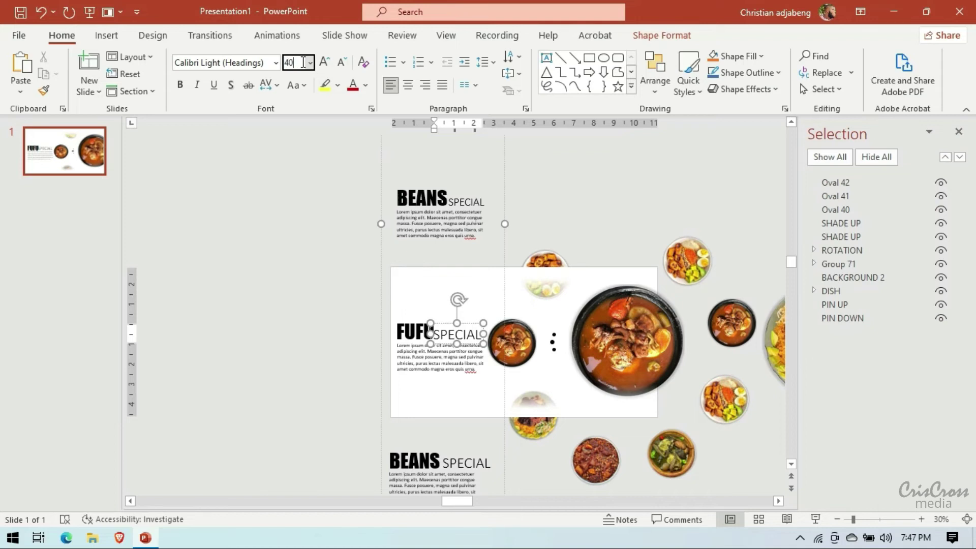
pyautogui.press('Return')
pyautogui.scroll(-1, 302, 62)
pyautogui.scroll(-3, 457, 254)
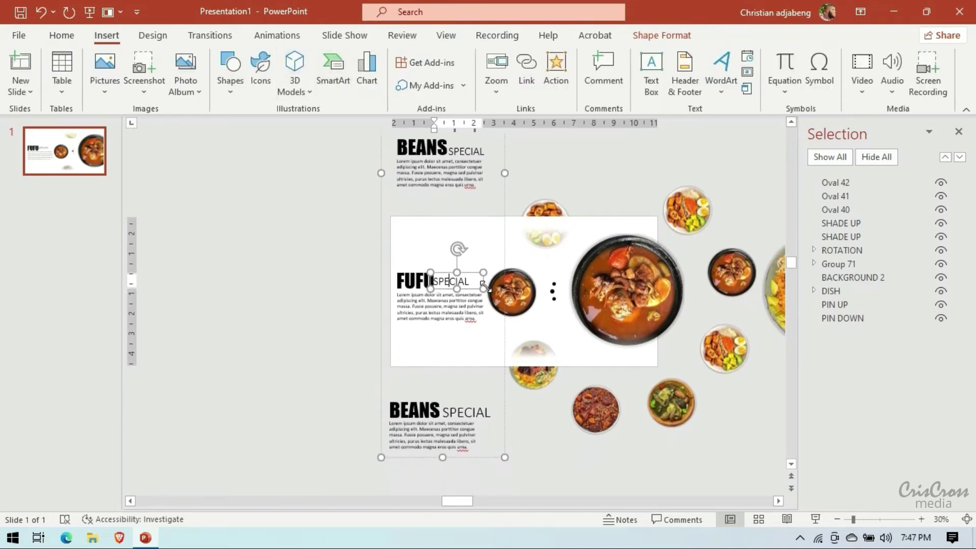
pyautogui.click(482, 252)
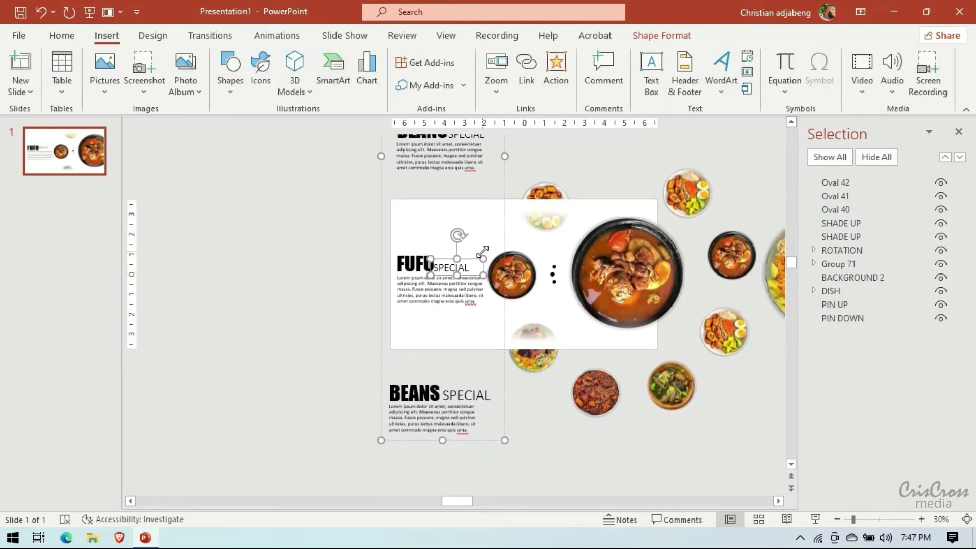
pyautogui.moveTo(482, 250); pyautogui.dragTo(485, 253)
# - Nudge the BEANS body text right and the BEANS title slightly left
pyautogui.click(449, 406)
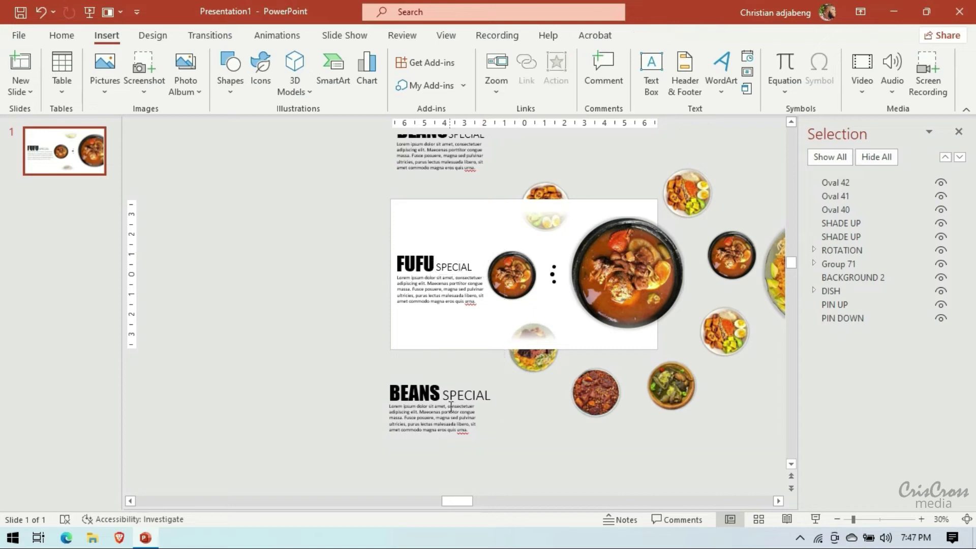
pyautogui.click(489, 416)
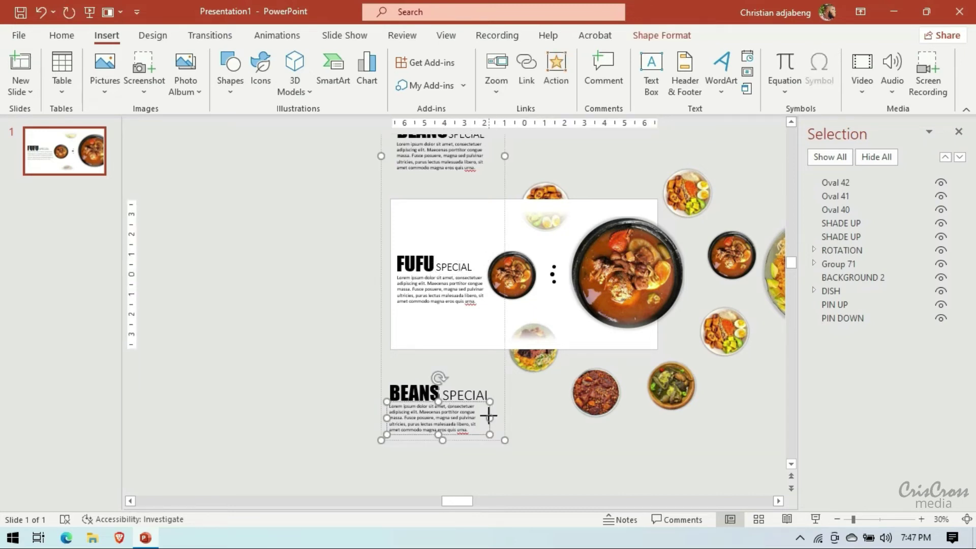
pyautogui.press('Right')
pyautogui.press('Right')
pyautogui.press('Right')
pyautogui.press('Right')
pyautogui.press('Right')
pyautogui.press('Right')
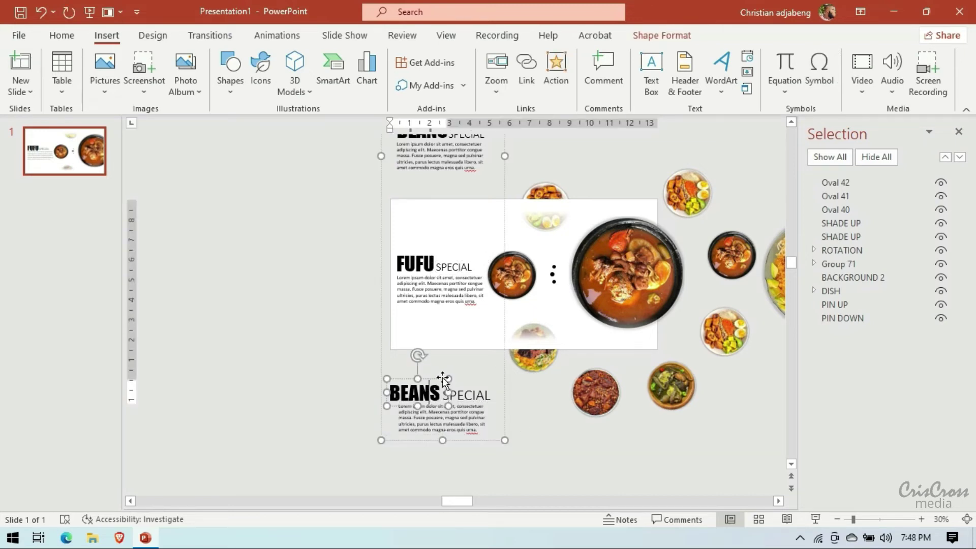
pyautogui.click(443, 387)
pyautogui.press('Right')
pyautogui.press('Right')
pyautogui.press('Right')
pyautogui.press('Right')
pyautogui.press('Right')
pyautogui.press('Right')
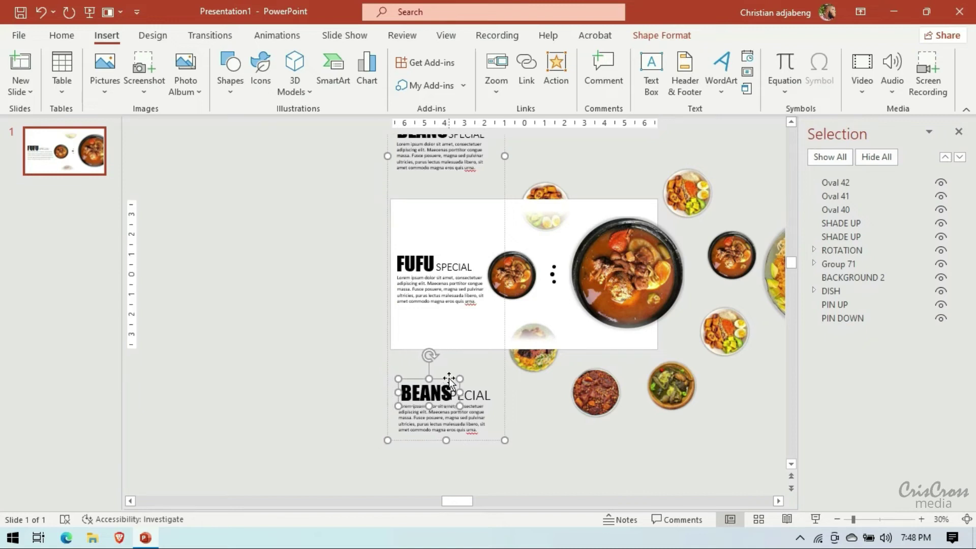
pyautogui.press('Left')
pyautogui.press('Left')
pyautogui.press('Left')
# - Set the SPECIAL word beside BEANS to 36 pt
pyautogui.click(485, 390)
pyautogui.click(485, 390)
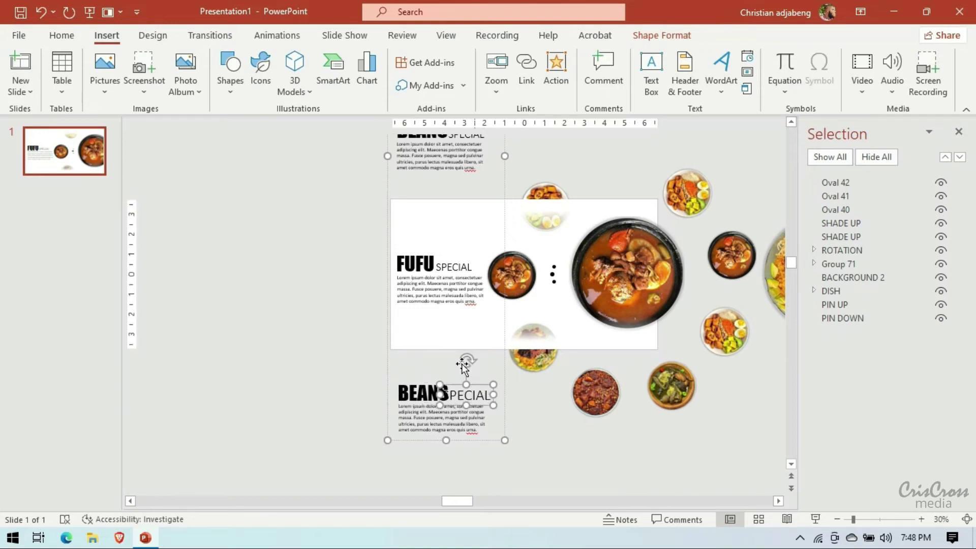
pyautogui.click(64, 35)
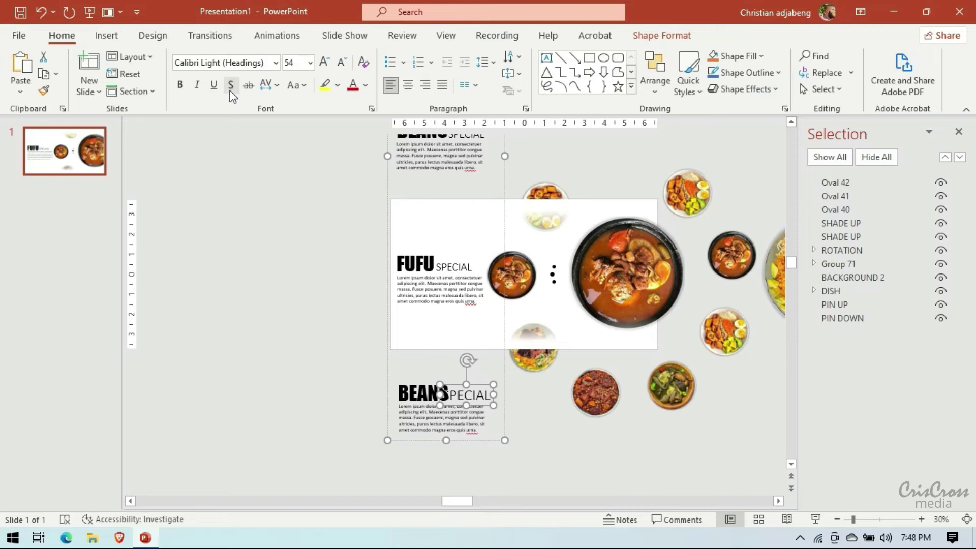
pyautogui.click(261, 62)
pyautogui.write('40')
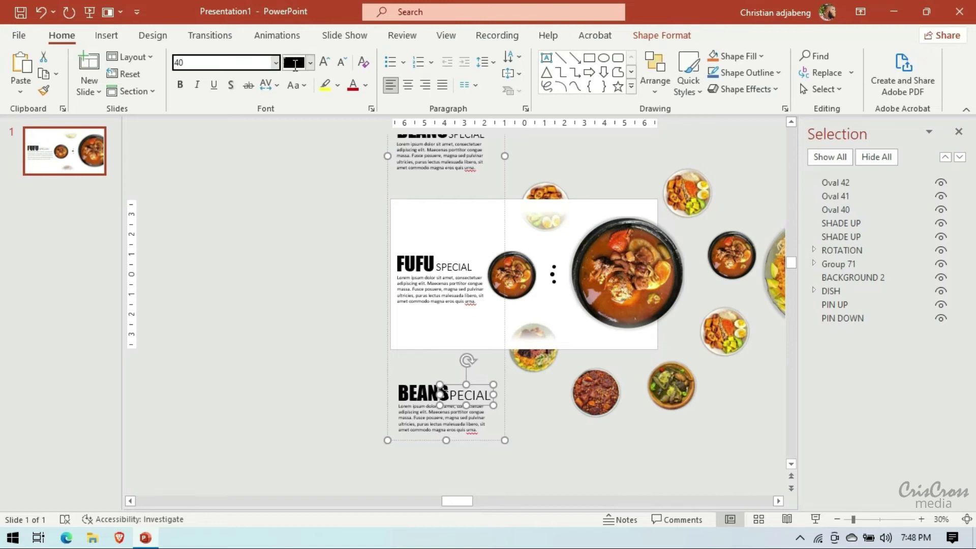
pyautogui.press('Return')
pyautogui.press('Escape')
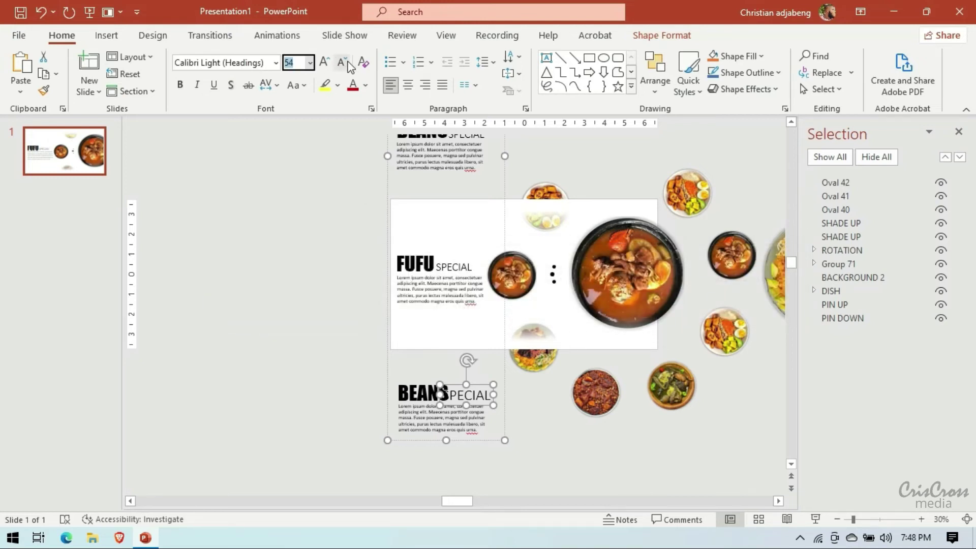
pyautogui.click(343, 62)
pyautogui.click(343, 62)
pyautogui.click(343, 62)
pyautogui.click(343, 62)
pyautogui.click(343, 62)
pyautogui.click(330, 62)
# - Nudge the BEANS SPECIAL box down and right into place
pyautogui.press('Down')
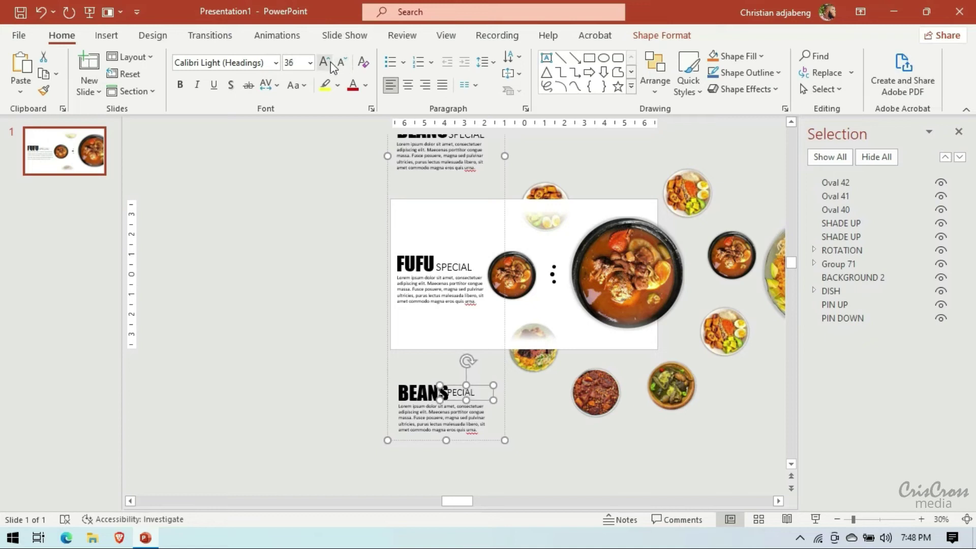
pyautogui.press('Down')
pyautogui.press('Down')
pyautogui.press('Right')
pyautogui.press('Right')
pyautogui.press('Right')
pyautogui.press('Right')
pyautogui.press('Right')
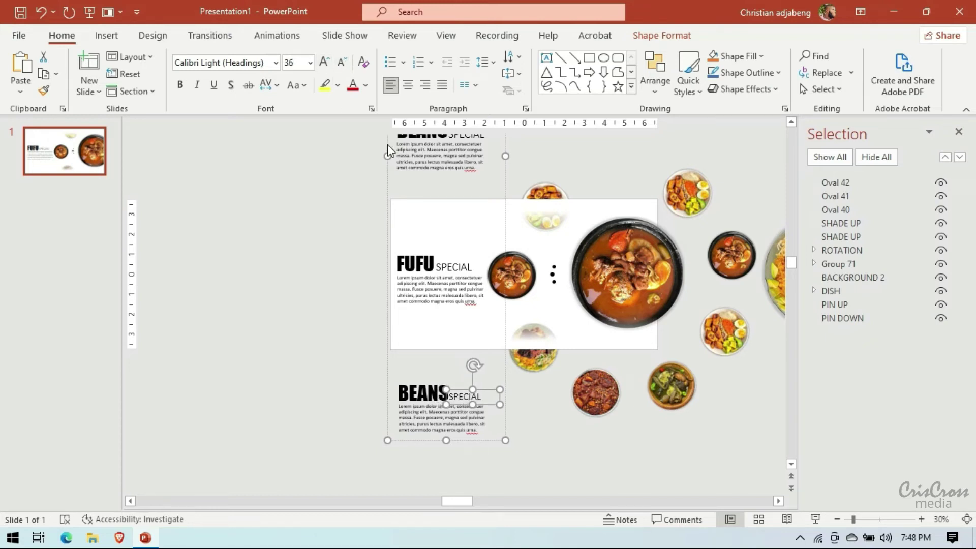
pyautogui.click(551, 457)
# - Undo three recent edits to the dish text column
pyautogui.scroll(3, 503, 460)
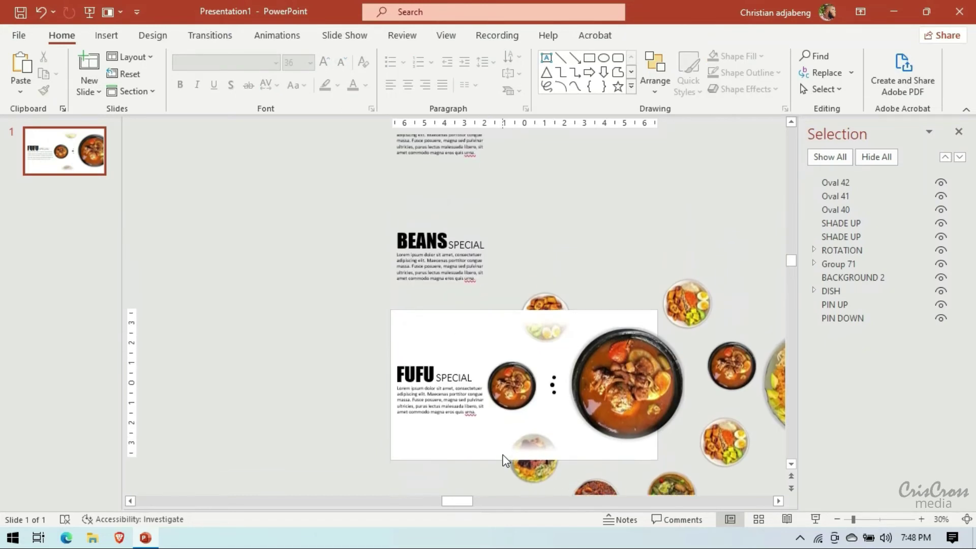
pyautogui.click(451, 262)
pyautogui.hotkey('ctrl', 'z')
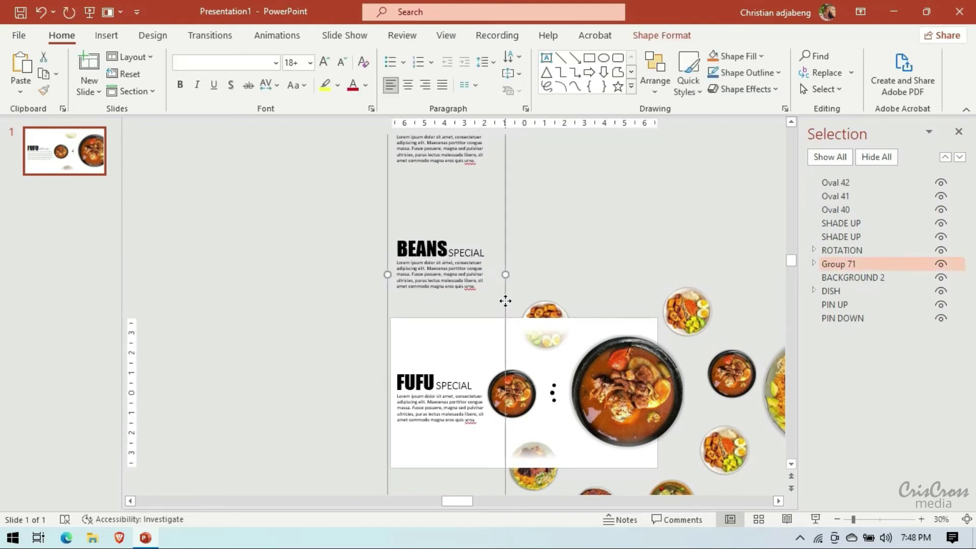
pyautogui.hotkey('ctrl', 'z')
pyautogui.hotkey('ctrl', 'z')
pyautogui.hotkey('ctrl', 'z')
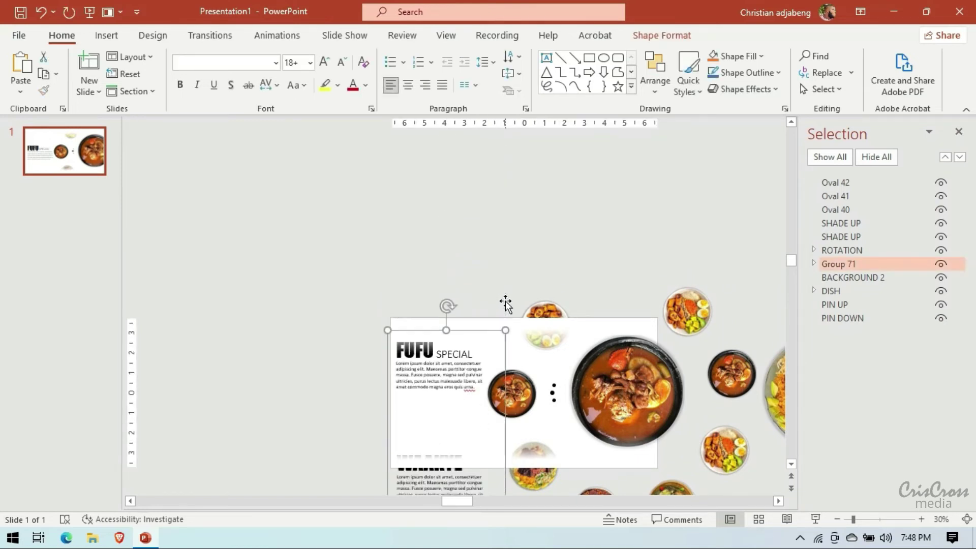
pyautogui.hotkey('ctrl', 'z')
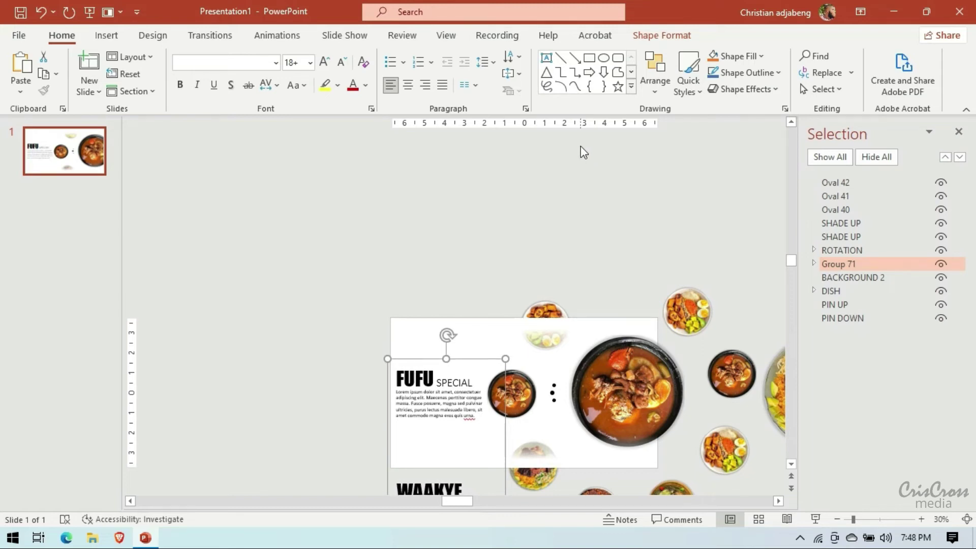
pyautogui.click(632, 245)
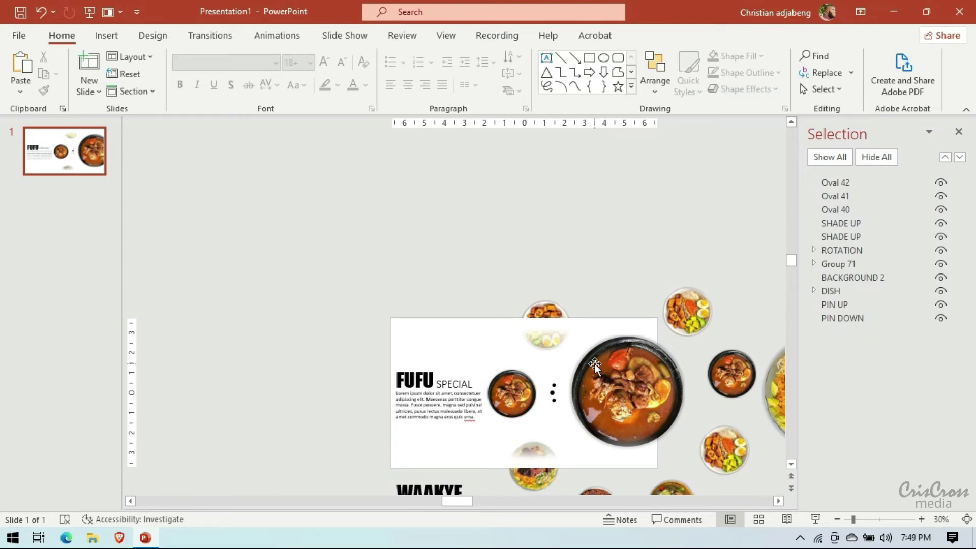
pyautogui.click(438, 331)
# - Add a centred 'Ghanaian Foods' text box at the slide's top-left
pyautogui.click(920, 518)
pyautogui.click(920, 518)
pyautogui.click(921, 519)
pyautogui.click(920, 518)
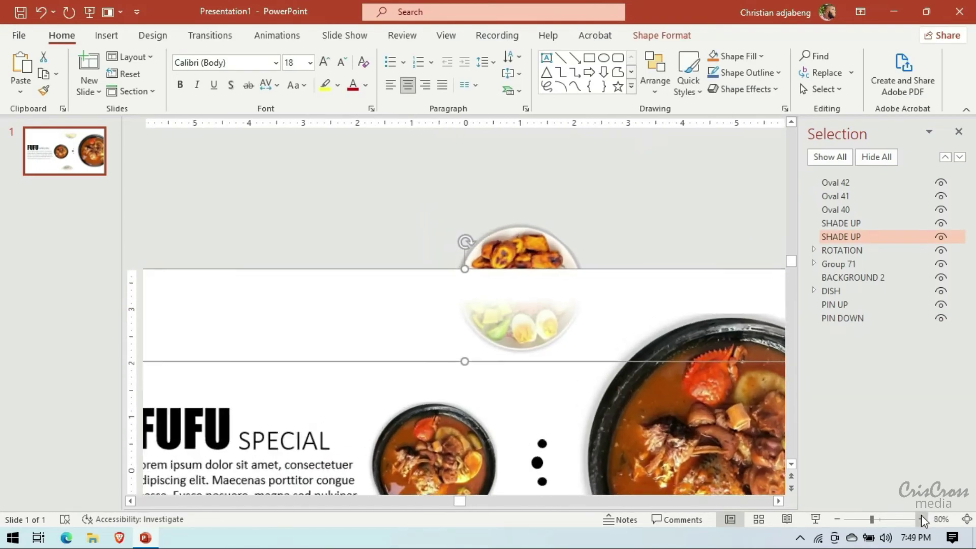
pyautogui.click(921, 519)
pyautogui.click(130, 501)
pyautogui.click(364, 258)
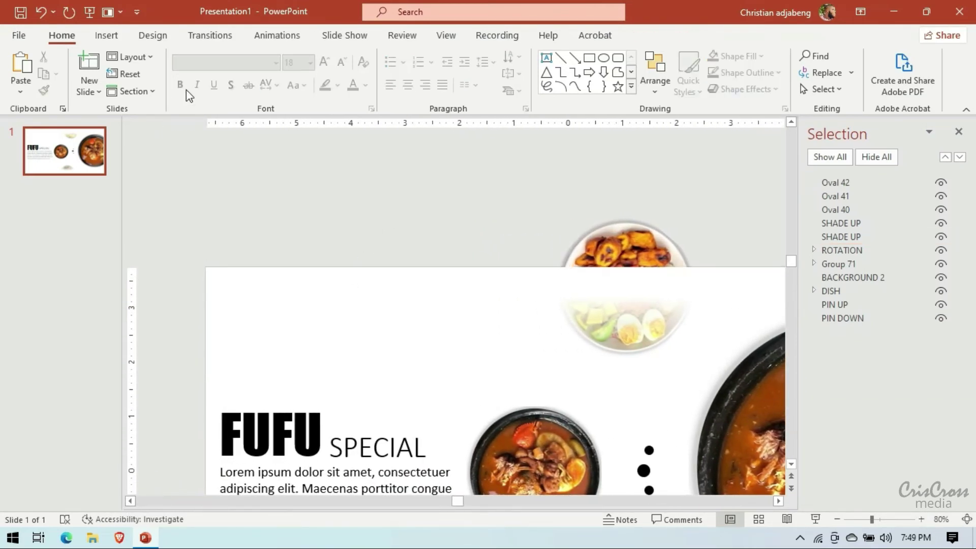
pyautogui.click(119, 41)
pyautogui.click(649, 71)
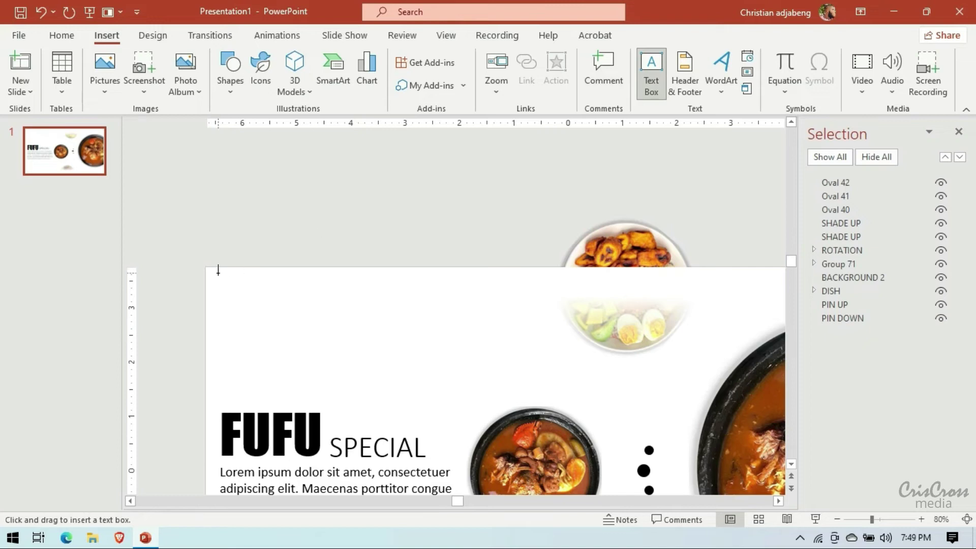
pyautogui.moveTo(218, 273)
pyautogui.mouseDown()
pyautogui.moveTo(373, 313)
pyautogui.moveTo(384, 300)
pyautogui.mouseUp()
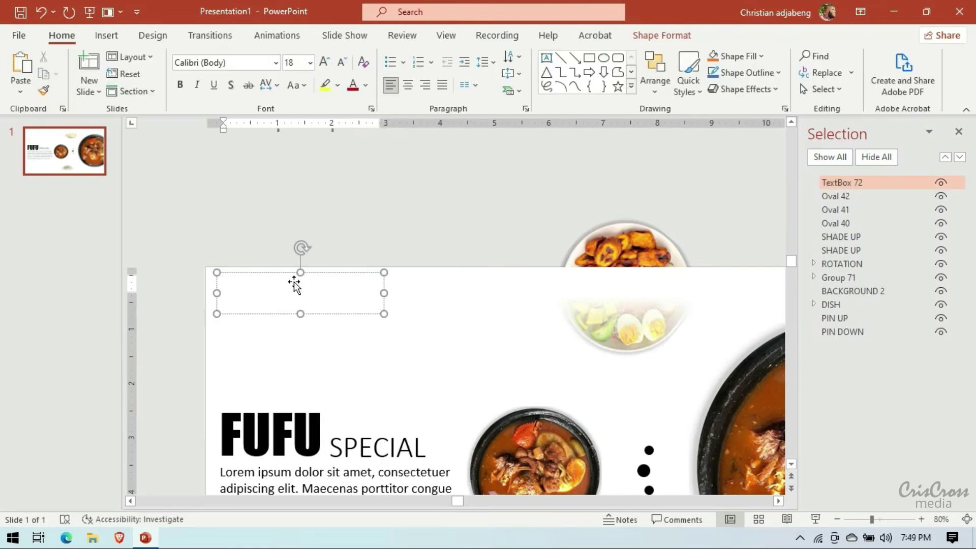
pyautogui.write('Ghanaian F')
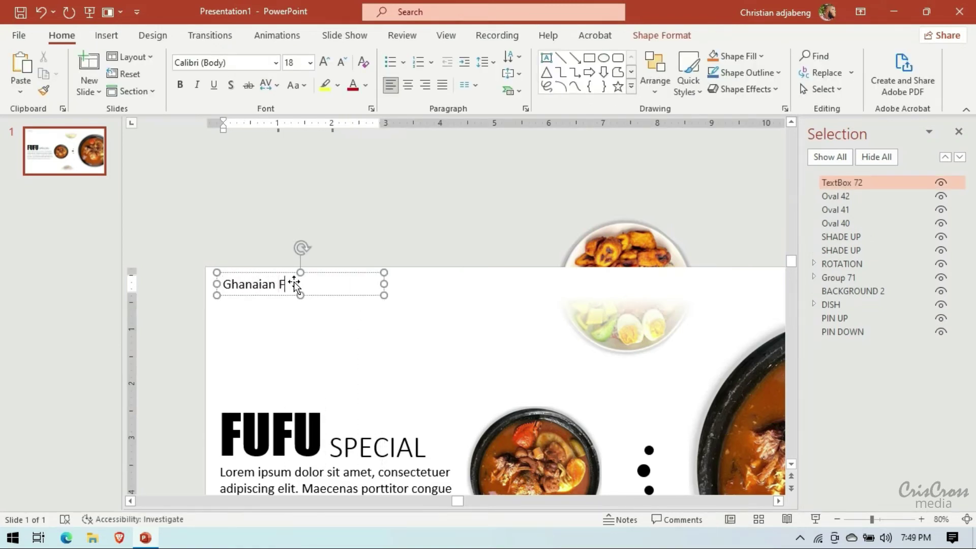
pyautogui.write('oods')
pyautogui.click(382, 285)
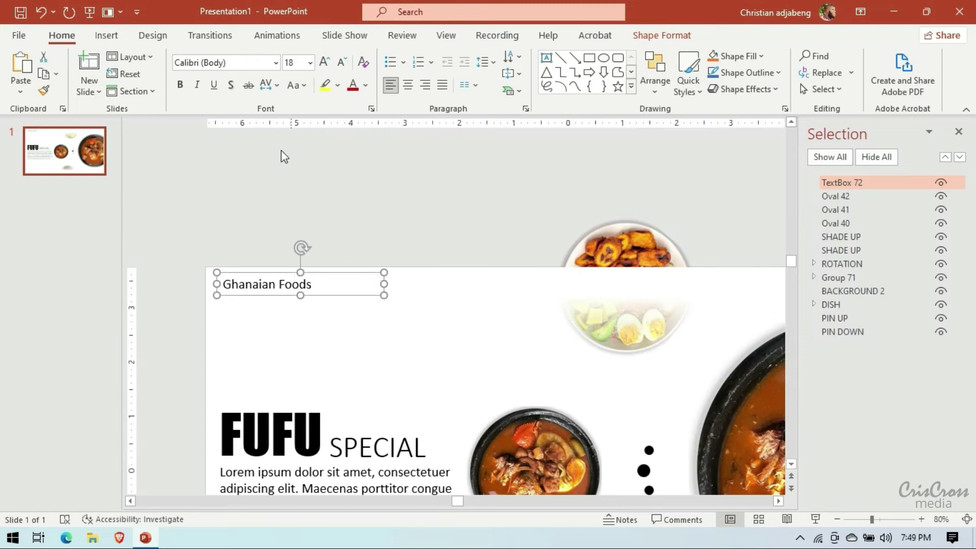
pyautogui.click(406, 87)
# - Narrow the Ghanaian Foods box and set its font to Brush Script MT
pyautogui.moveTo(384, 284); pyautogui.dragTo(323, 285)
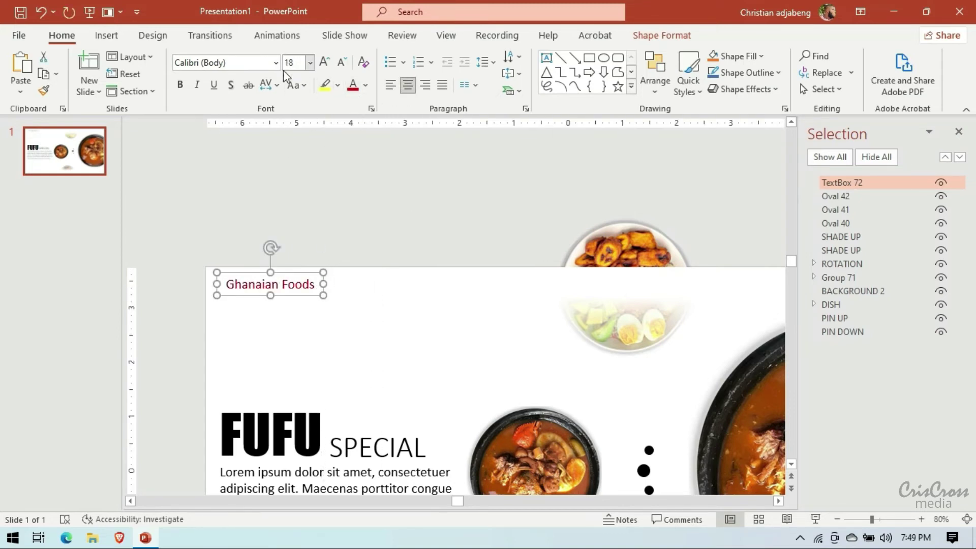
pyautogui.click(276, 62)
pyautogui.scroll(-5, 293, 163)
pyautogui.scroll(-5, 294, 165)
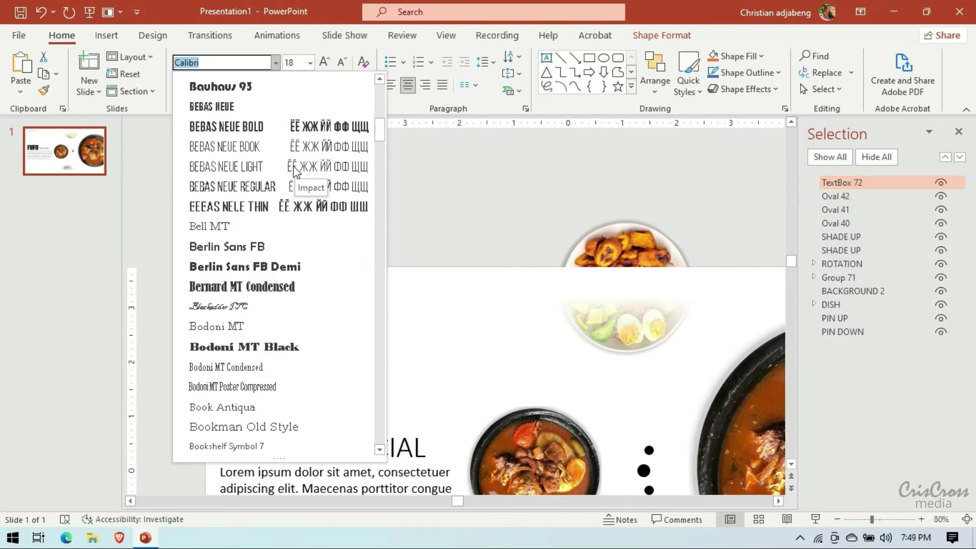
pyautogui.scroll(-5, 295, 171)
pyautogui.click(239, 346)
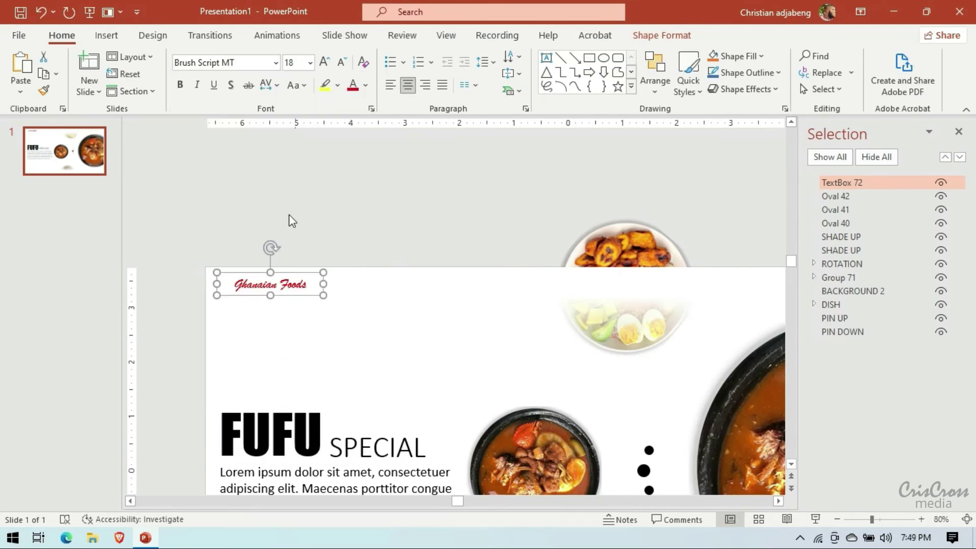
# - Change the Ghanaian Foods font to Mistral
pyautogui.click(276, 62)
pyautogui.scroll(-6, 296, 256)
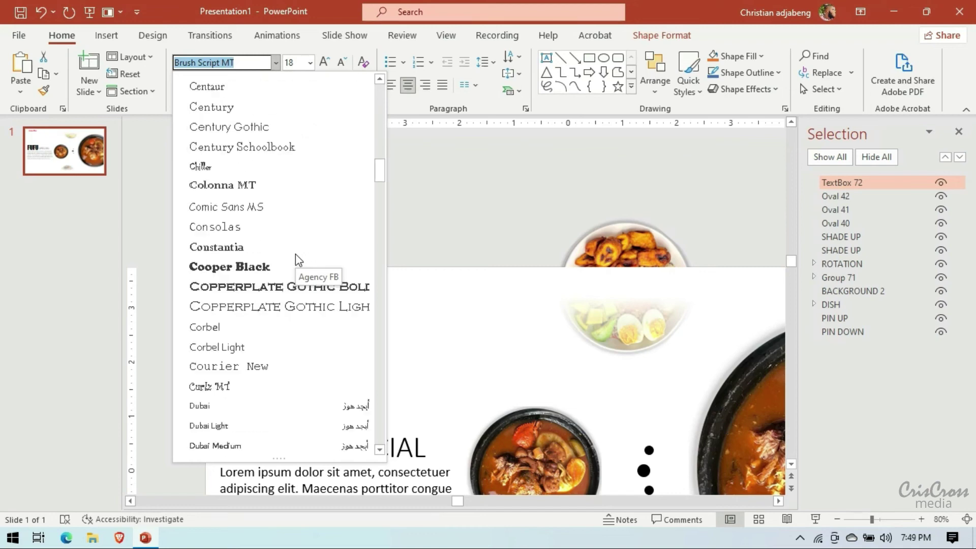
pyautogui.scroll(-6, 295, 256)
pyautogui.scroll(-6, 296, 257)
pyautogui.scroll(-4, 296, 256)
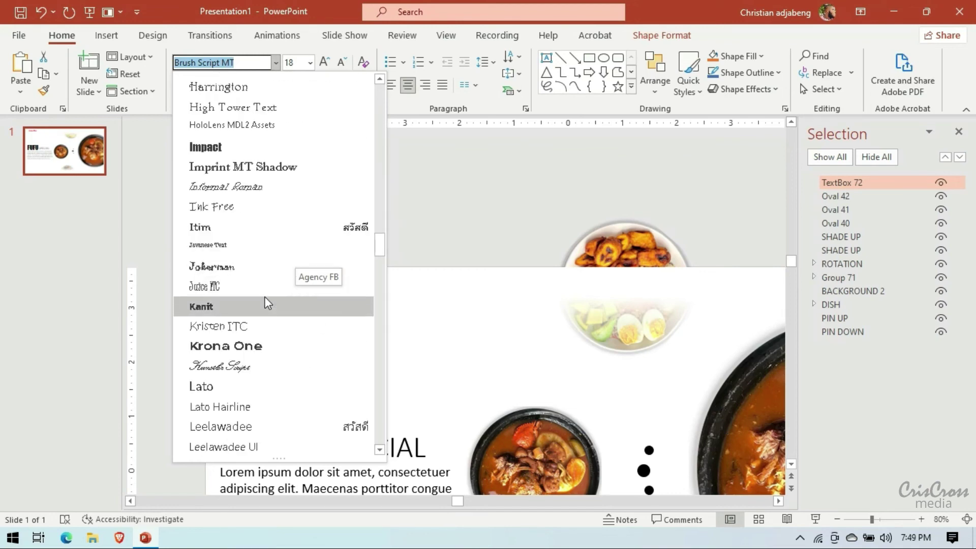
pyautogui.scroll(-2, 265, 260)
pyautogui.scroll(-6, 265, 257)
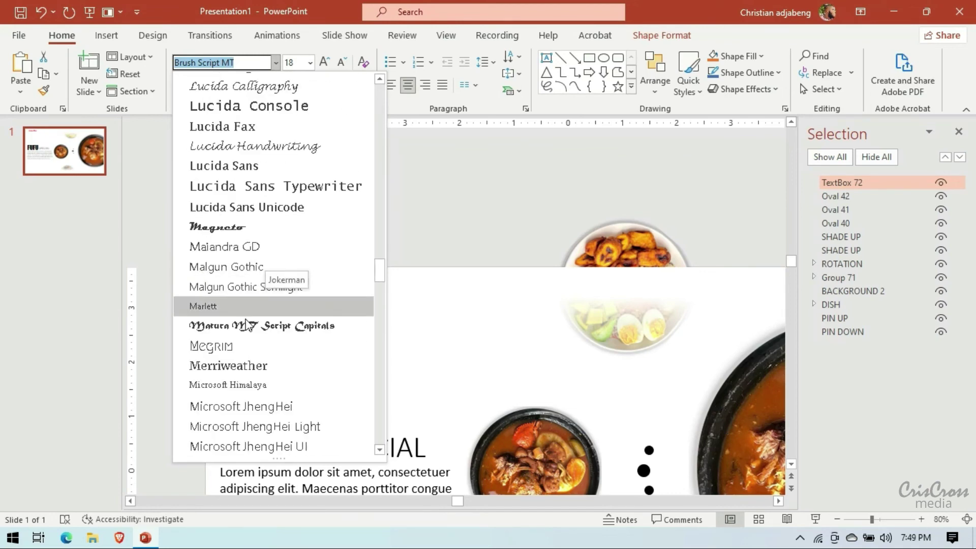
pyautogui.scroll(-1, 261, 235)
pyautogui.scroll(-2, 262, 238)
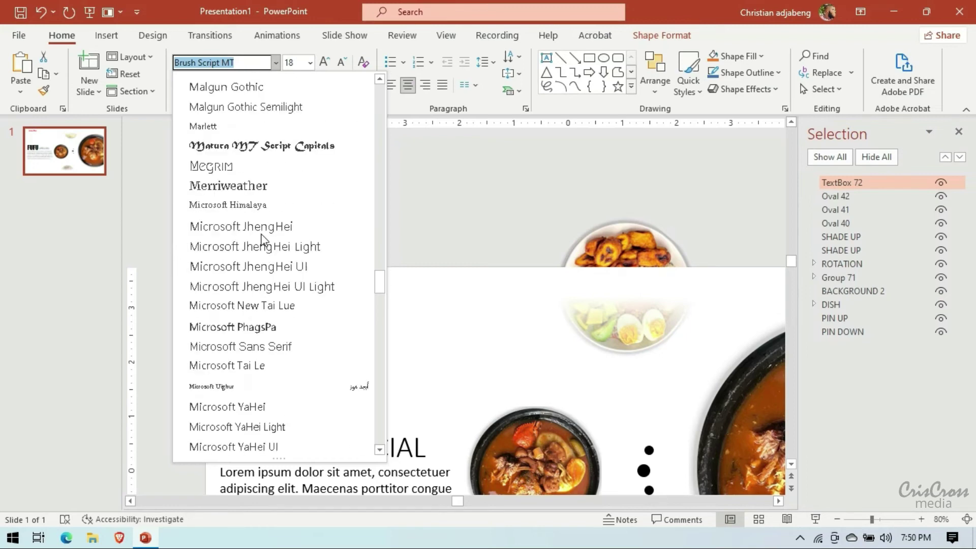
pyautogui.scroll(-1, 273, 207)
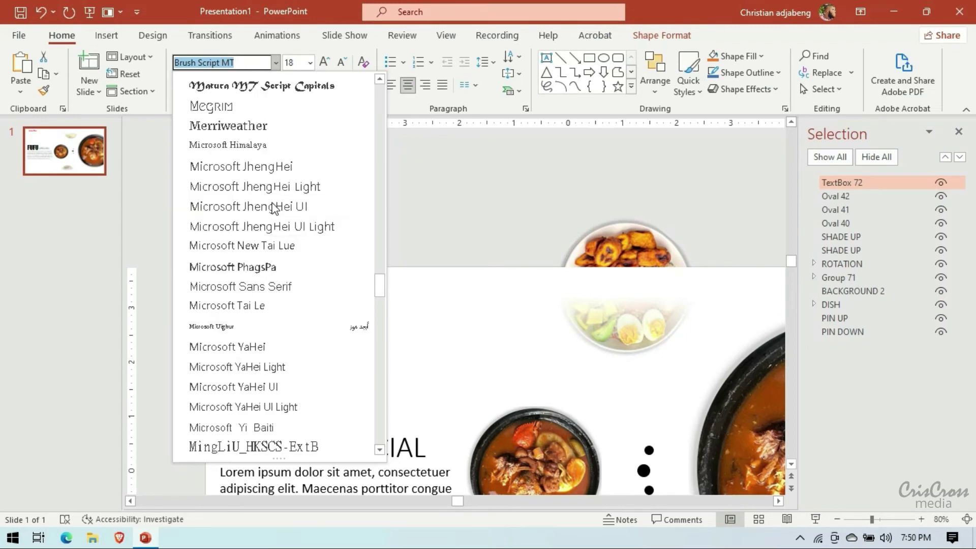
pyautogui.scroll(-2, 273, 207)
pyautogui.click(232, 366)
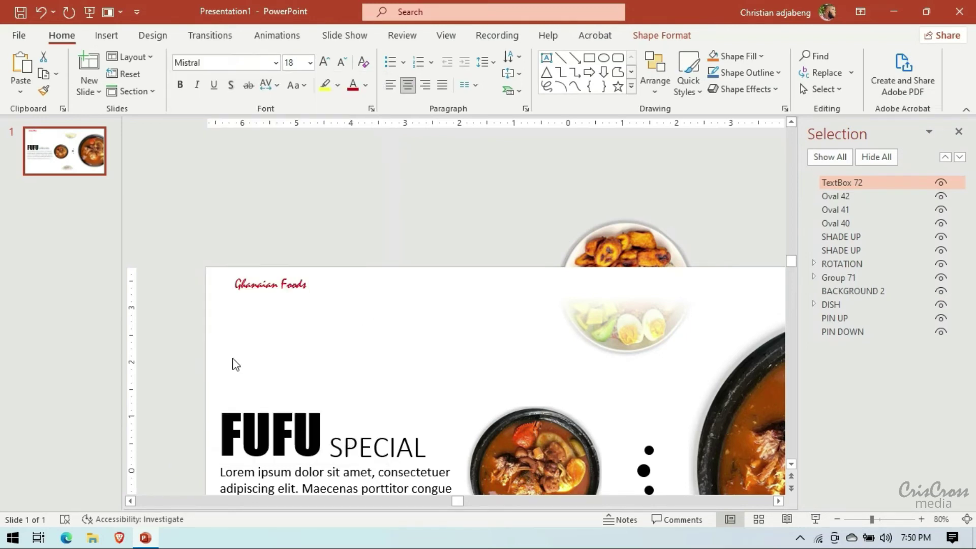
# - Enlarge the text to 28 pt and widen the box so it fits one line
pyautogui.click(324, 62)
pyautogui.click(325, 62)
pyautogui.click(324, 62)
pyautogui.moveTo(323, 300)
pyautogui.mouseDown()
pyautogui.moveTo(359, 297)
pyautogui.moveTo(322, 306)
pyautogui.moveTo(330, 308)
pyautogui.mouseUp()
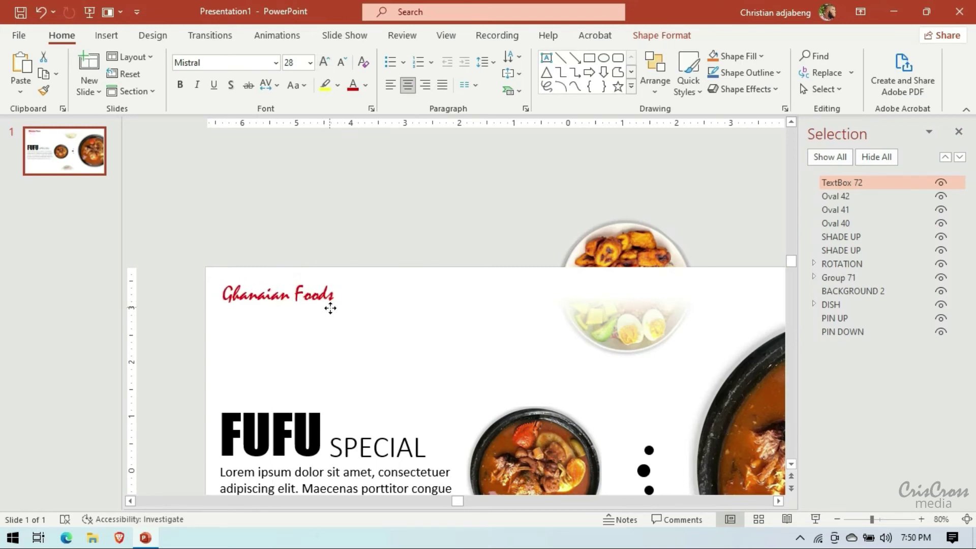
pyautogui.click(400, 235)
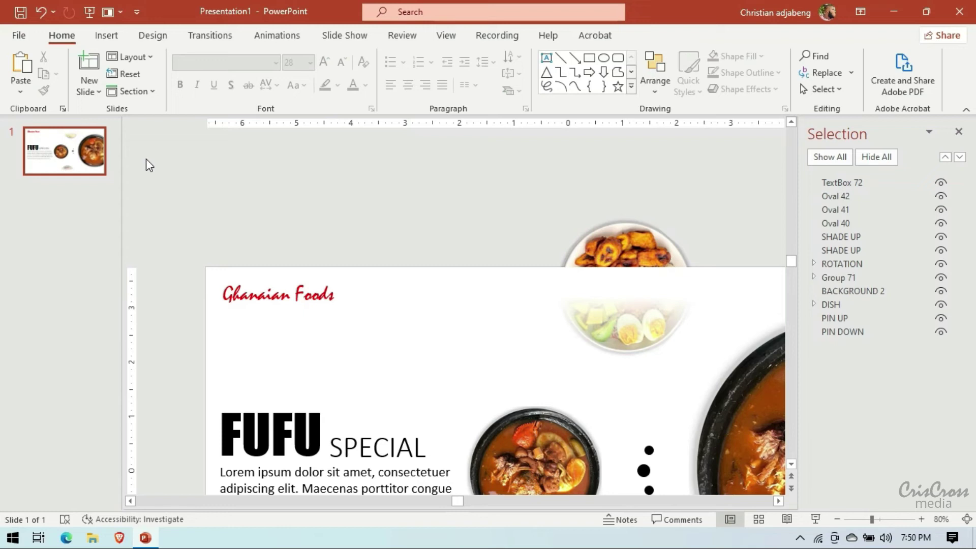
# - Add a HOME text box at the top of the slide and set it to Arial
pyautogui.click(106, 35)
pyautogui.click(651, 76)
pyautogui.moveTo(471, 267); pyautogui.dragTo(550, 290)
pyautogui.write('HOME')
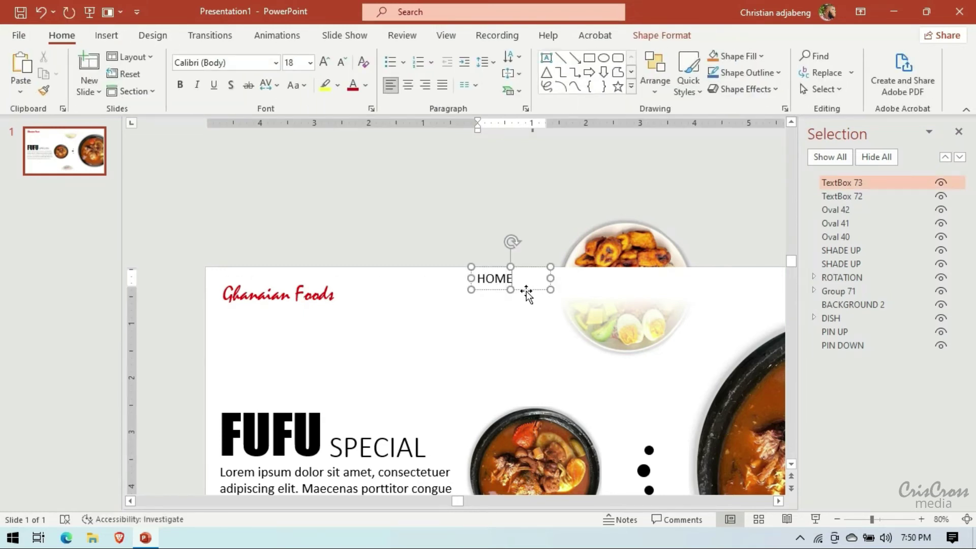
pyautogui.click(545, 286)
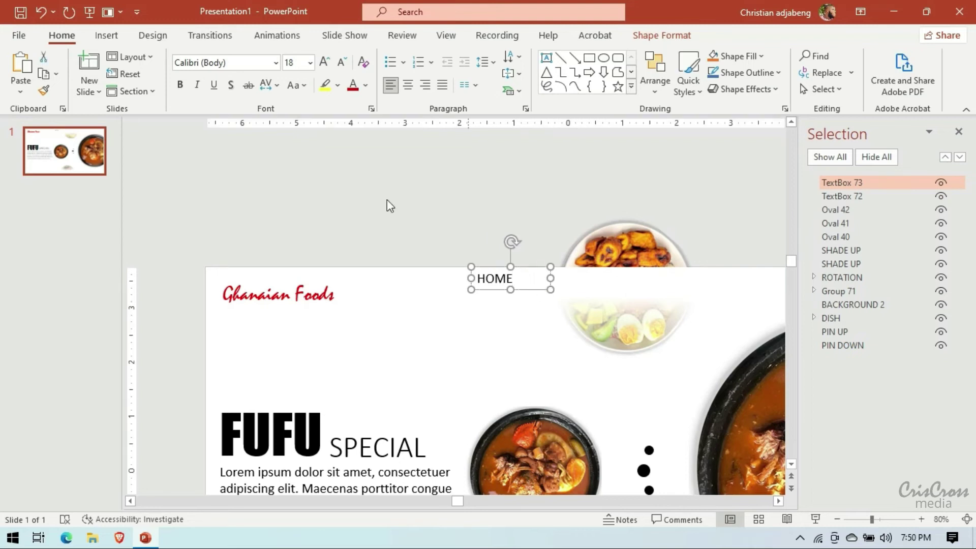
pyautogui.click(247, 64)
pyautogui.write('AA')
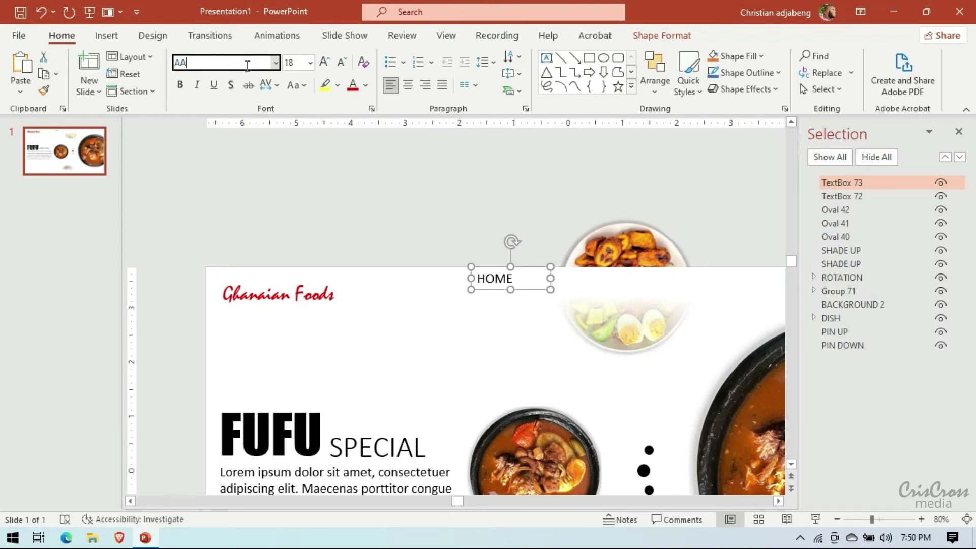
pyautogui.press('Return')
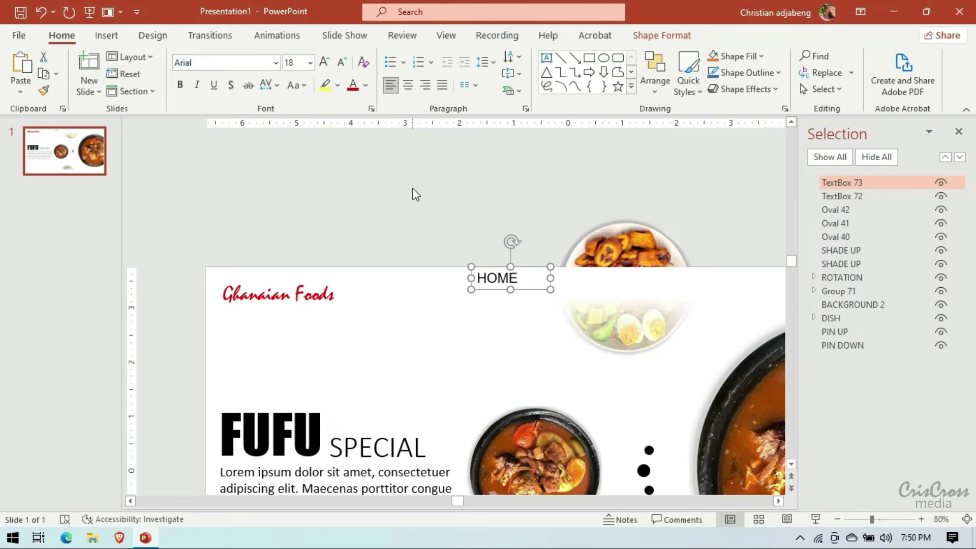
# - Move the HOME label level with the logo and shrink its text to 12 pt
pyautogui.moveTo(540, 294); pyautogui.dragTo(730, 303)
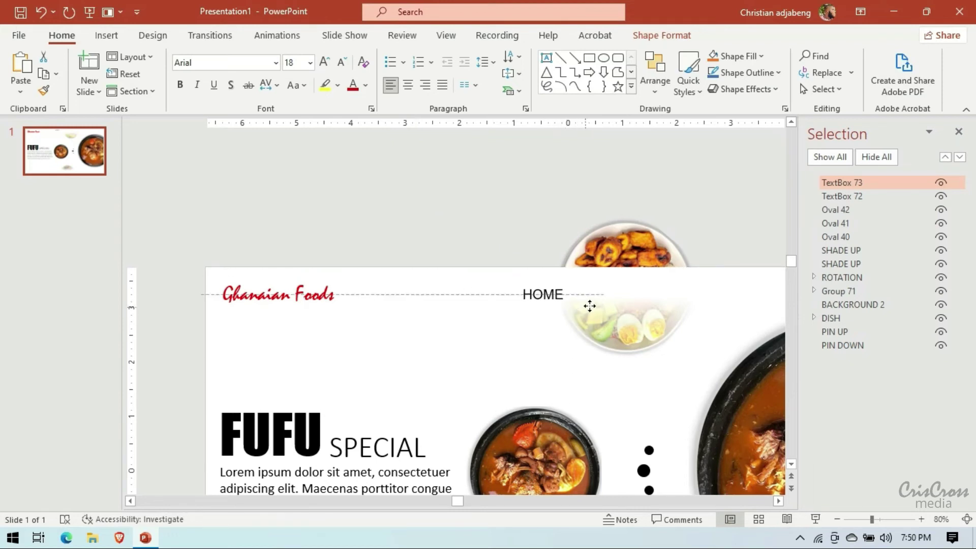
pyautogui.click(779, 500)
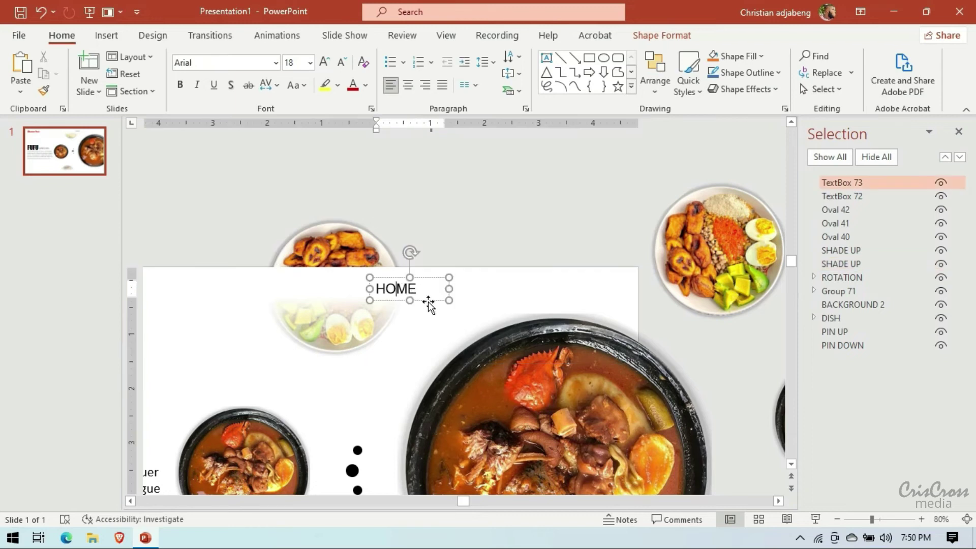
pyautogui.moveTo(423, 300); pyautogui.dragTo(305, 294)
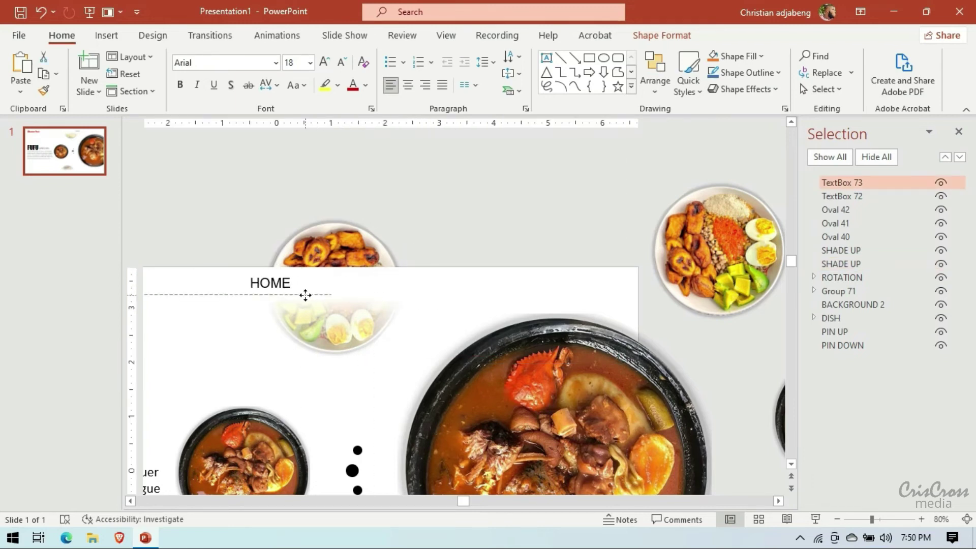
pyautogui.click(342, 62)
pyautogui.click(342, 62)
pyautogui.click(342, 62)
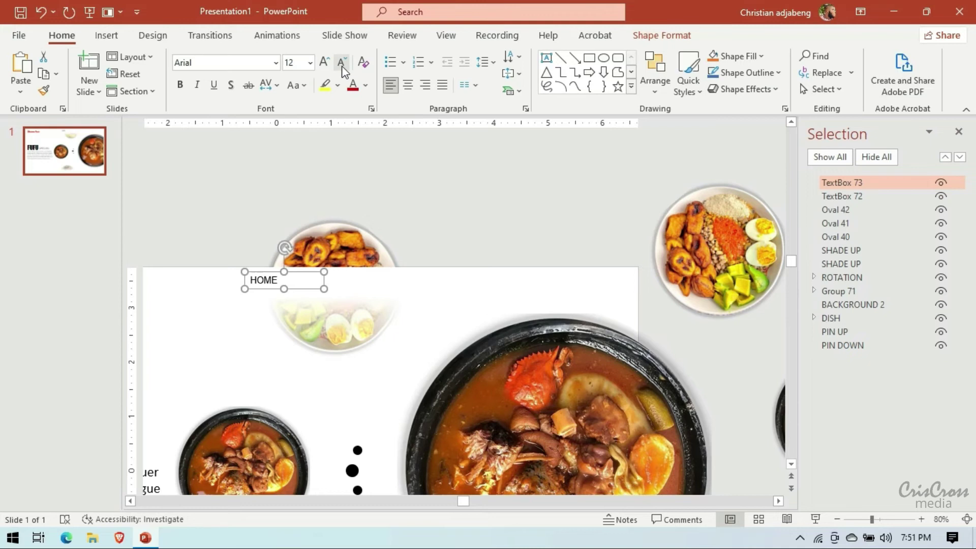
# - Tidy the label to read 'Home', centre its text and narrow its box
pyautogui.click(276, 280)
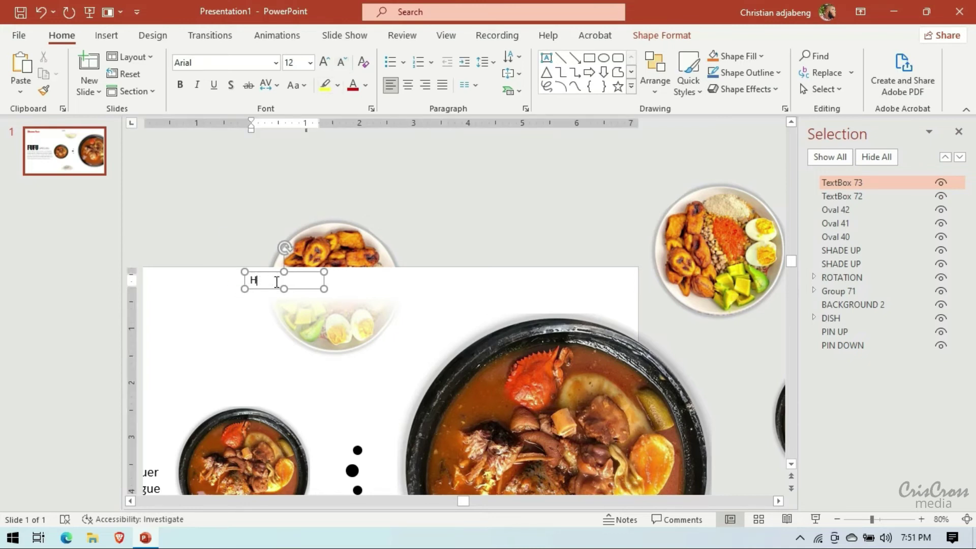
pyautogui.press('Return')
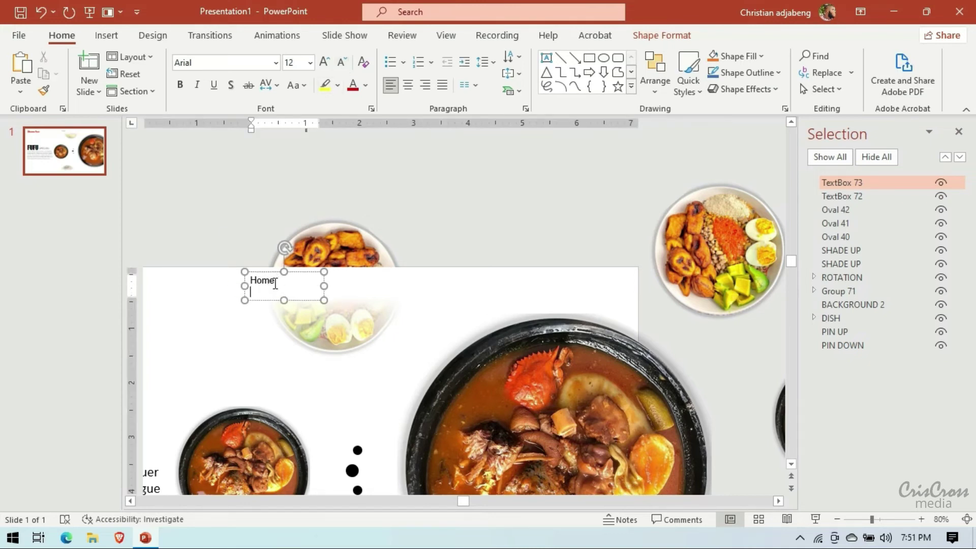
pyautogui.press('BackSpace')
pyautogui.click(310, 289)
pyautogui.click(408, 84)
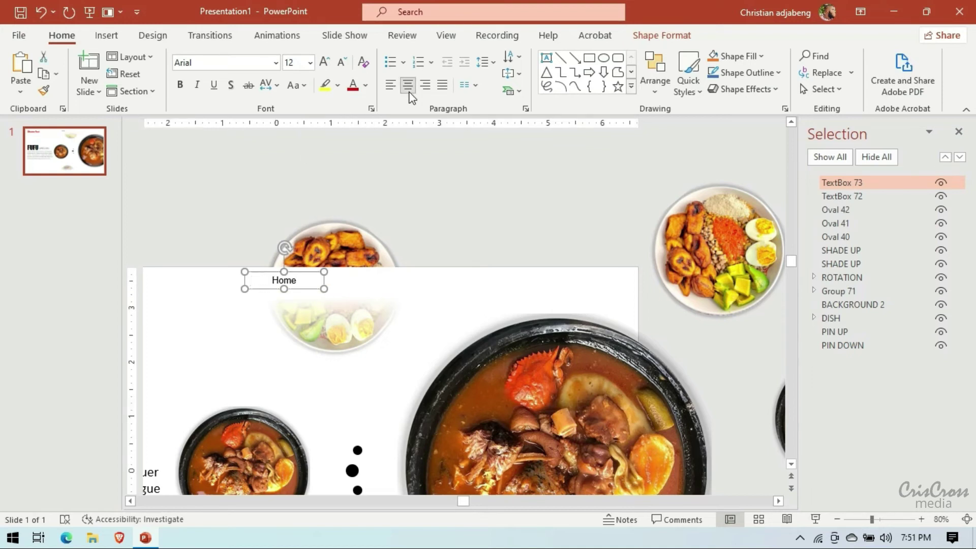
pyautogui.moveTo(324, 289); pyautogui.dragTo(300, 288)
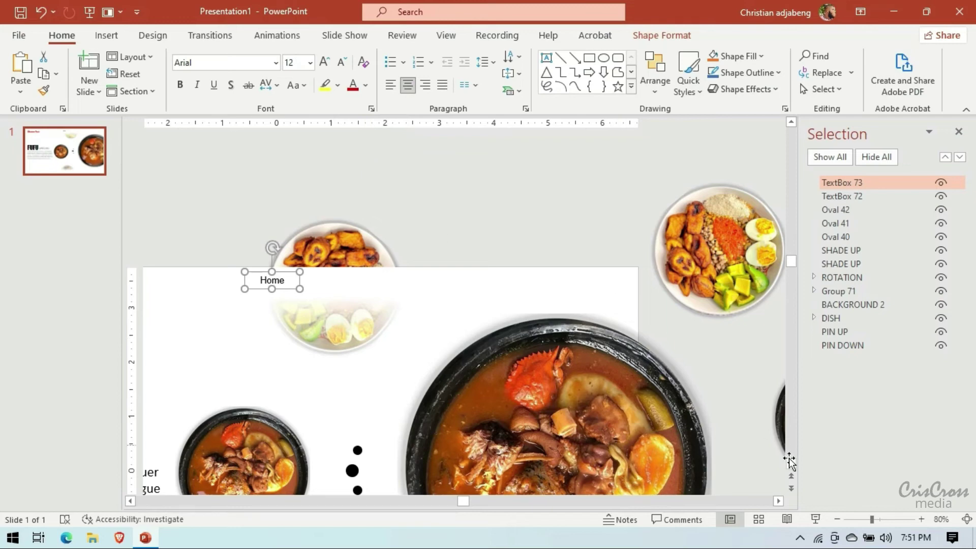
# - Draw a fully rounded rectangle bar near the slide's top-right
pyautogui.click(919, 520)
pyautogui.click(920, 520)
pyautogui.click(919, 520)
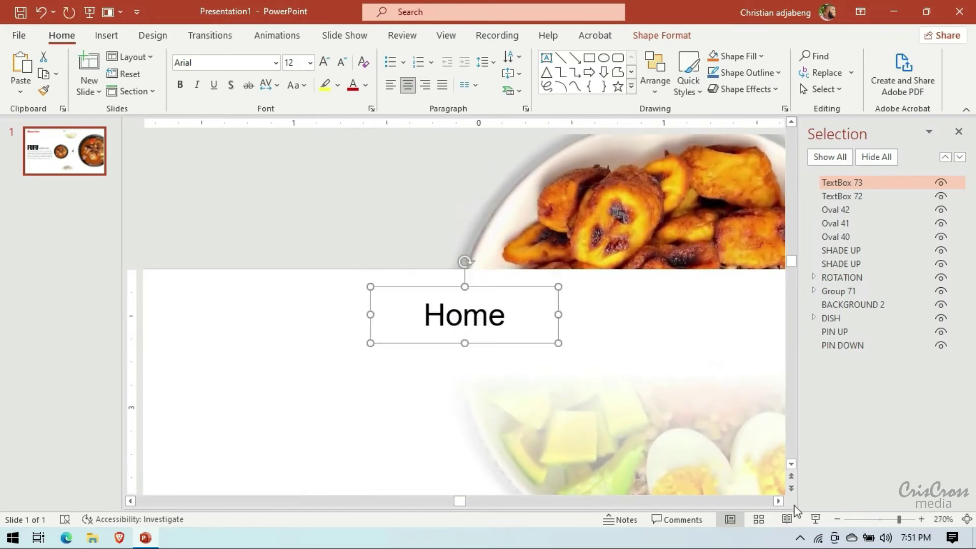
pyautogui.hscroll(3, 785, 502)
pyautogui.hscroll(3, 784, 501)
pyautogui.hscroll(3, 785, 502)
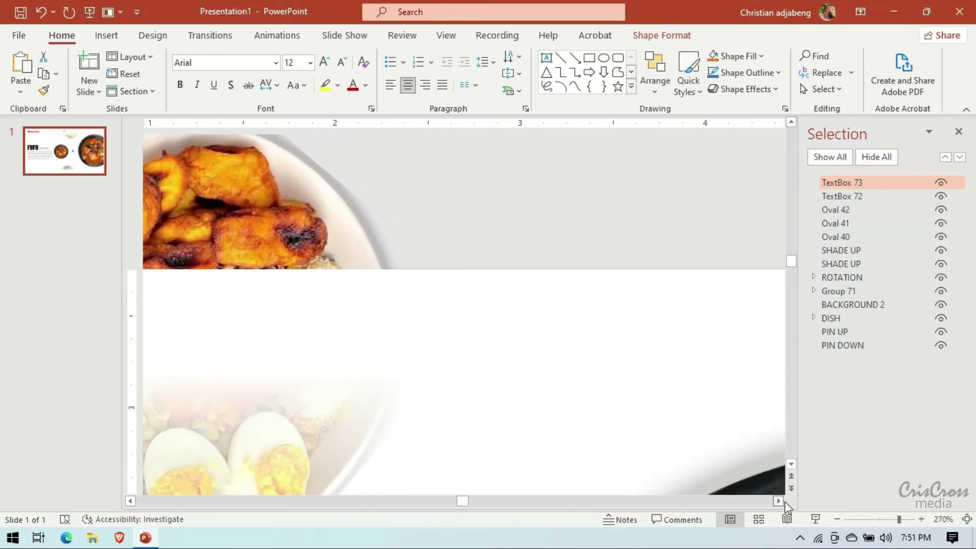
pyautogui.hscroll(3, 784, 502)
pyautogui.hscroll(3, 785, 502)
pyautogui.click(106, 36)
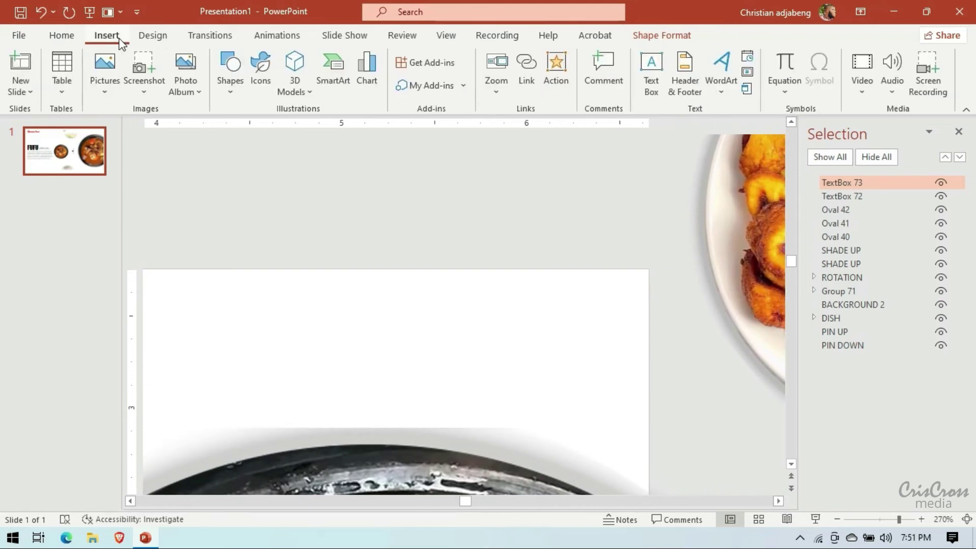
pyautogui.click(229, 94)
pyautogui.click(296, 130)
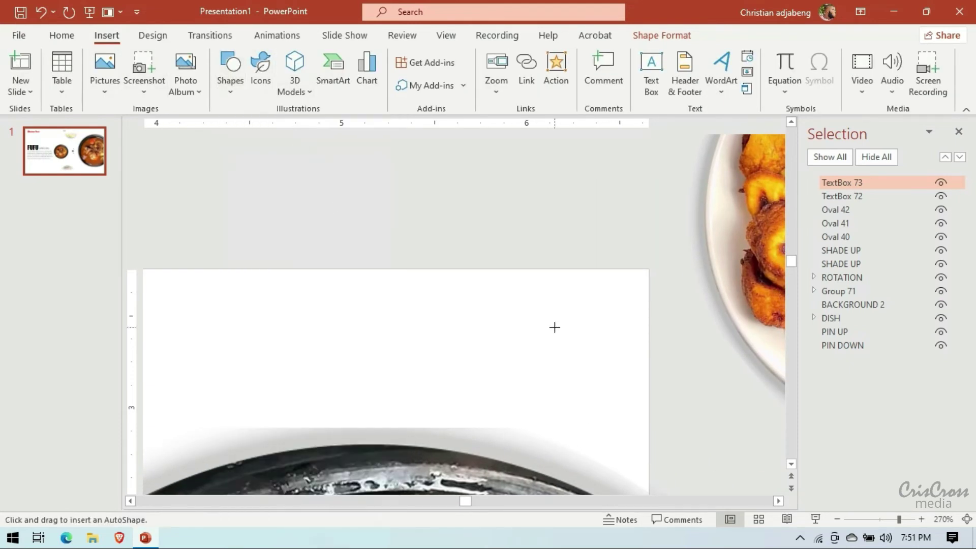
pyautogui.moveTo(493, 292); pyautogui.dragTo(613, 309)
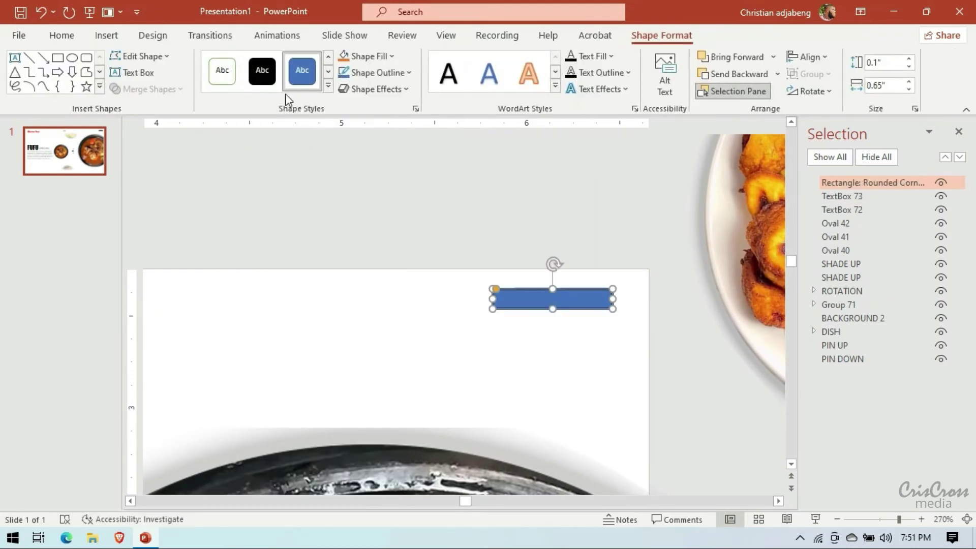
pyautogui.moveTo(497, 290); pyautogui.dragTo(503, 290)
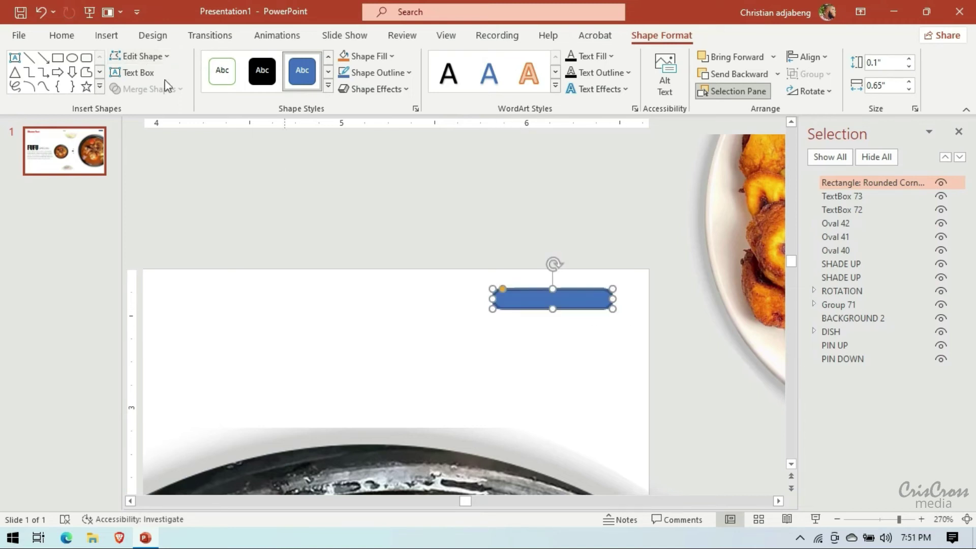
# - Fill the bar with black and make it shorter
pyautogui.rightClick(588, 322)
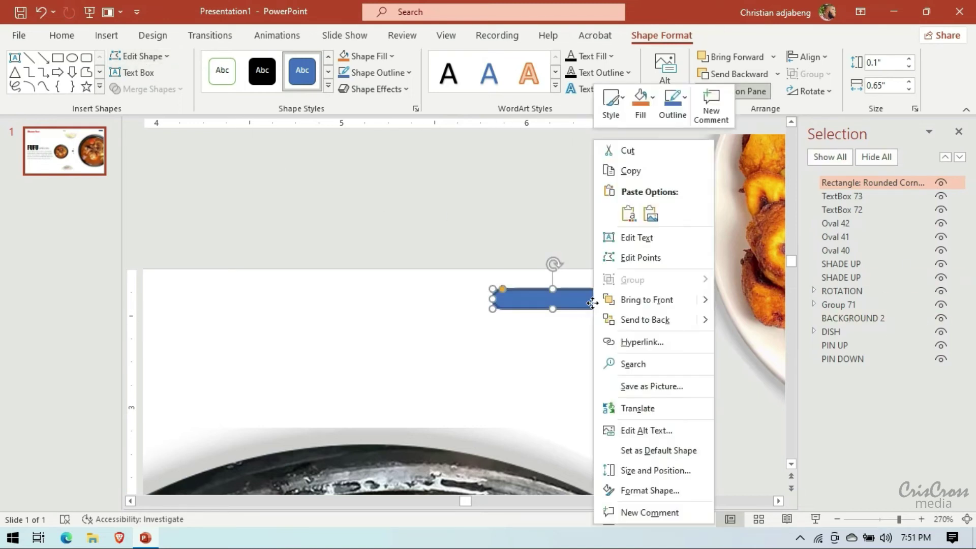
pyautogui.click(645, 489)
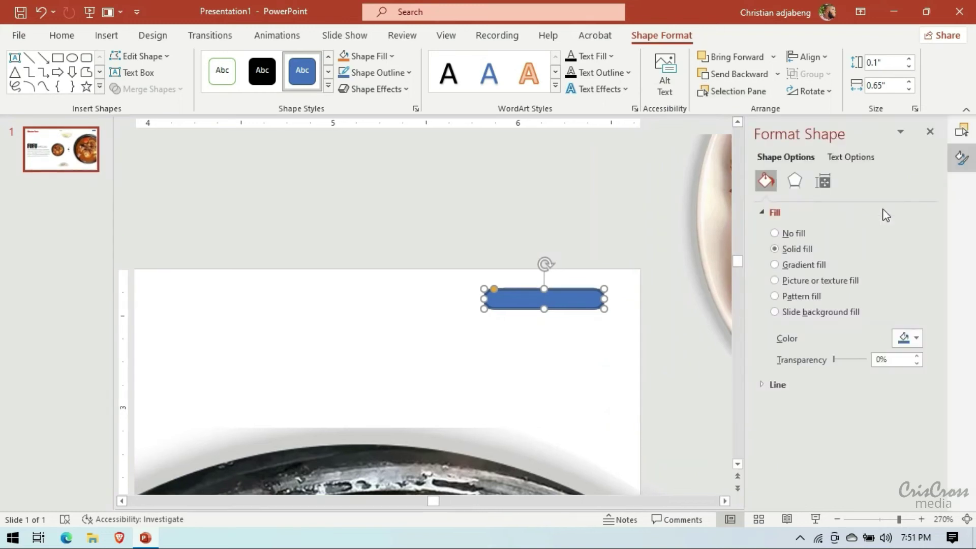
pyautogui.click(798, 387)
pyautogui.click(775, 384)
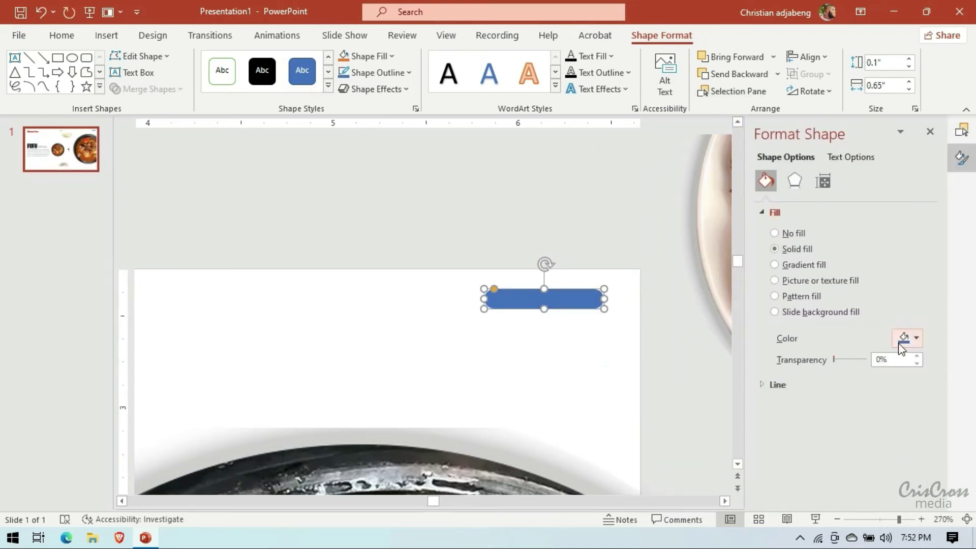
pyautogui.click(907, 338)
pyautogui.click(868, 375)
pyautogui.moveTo(484, 299)
pyautogui.mouseDown()
pyautogui.moveTo(532, 303)
pyautogui.moveTo(583, 289)
pyautogui.moveTo(541, 302)
pyautogui.moveTo(550, 304)
pyautogui.moveTo(544, 316)
pyautogui.mouseUp()
# - Duplicate the bar twice, stack the three bars, group them and shrink the icon
pyautogui.hotkey('ctrl', 'd')
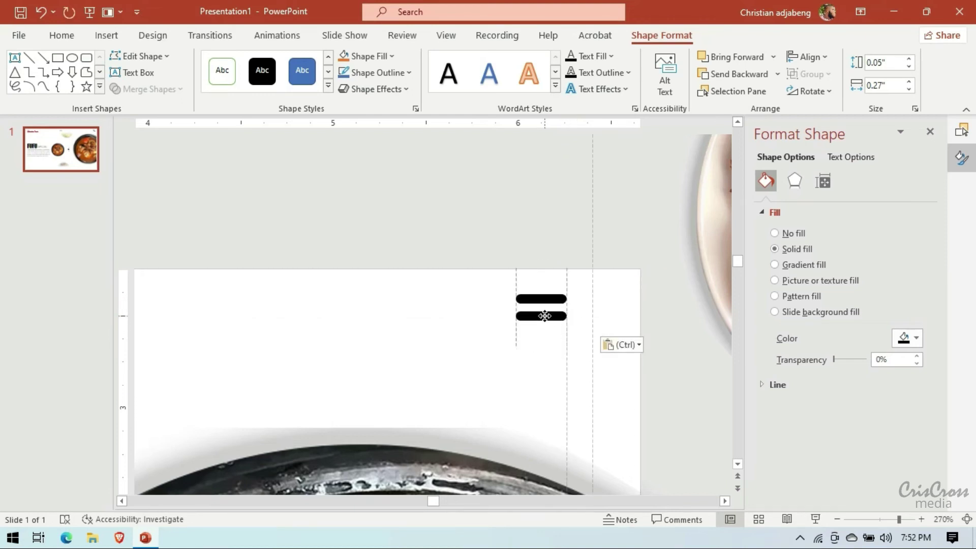
pyautogui.hotkey('ctrl', 'd')
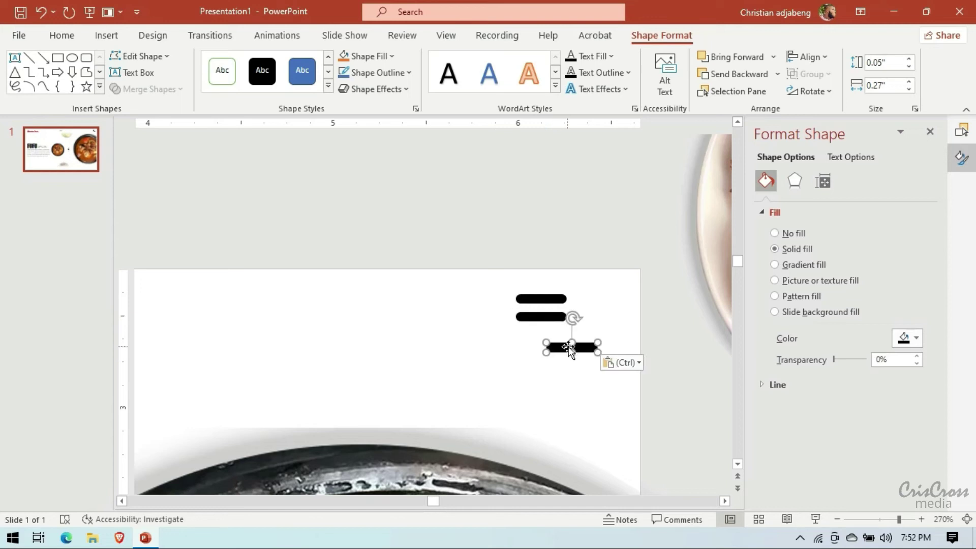
pyautogui.moveTo(585, 349); pyautogui.dragTo(553, 336)
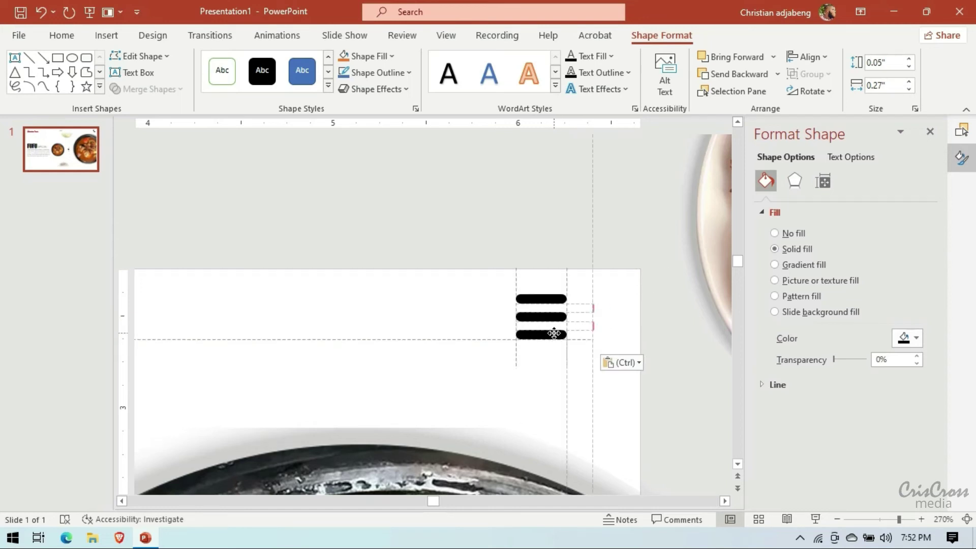
pyautogui.moveTo(514, 259); pyautogui.dragTo(593, 373)
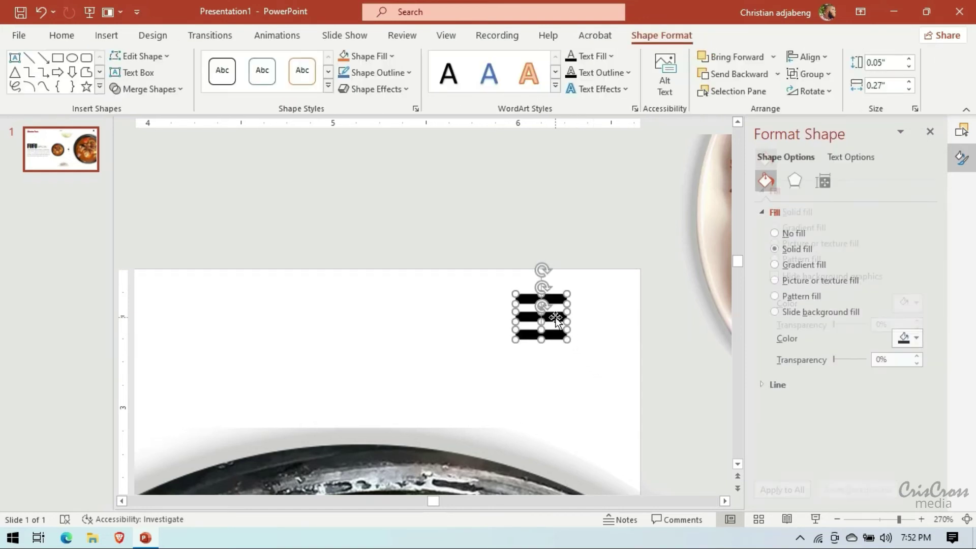
pyautogui.rightClick(557, 321)
pyautogui.click(685, 139)
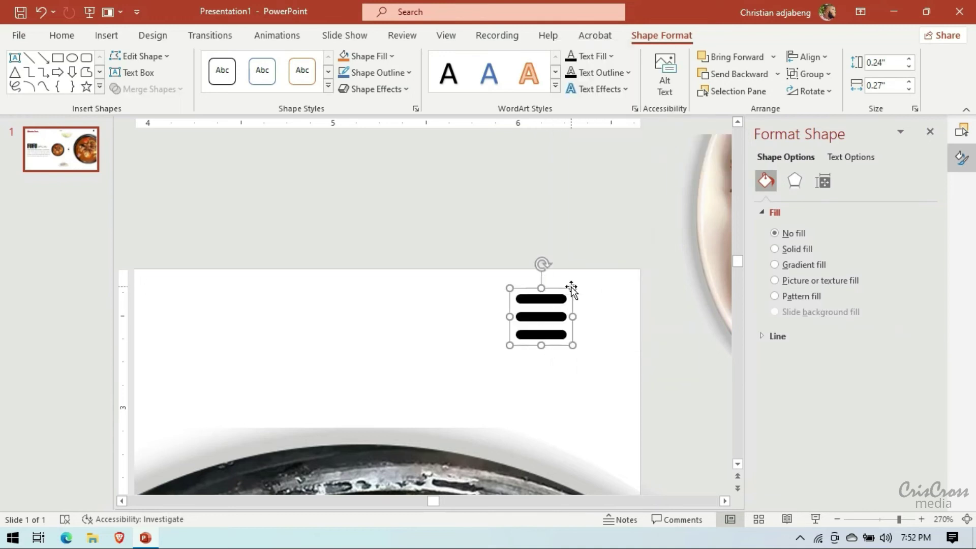
pyautogui.moveTo(572, 288); pyautogui.dragTo(557, 302)
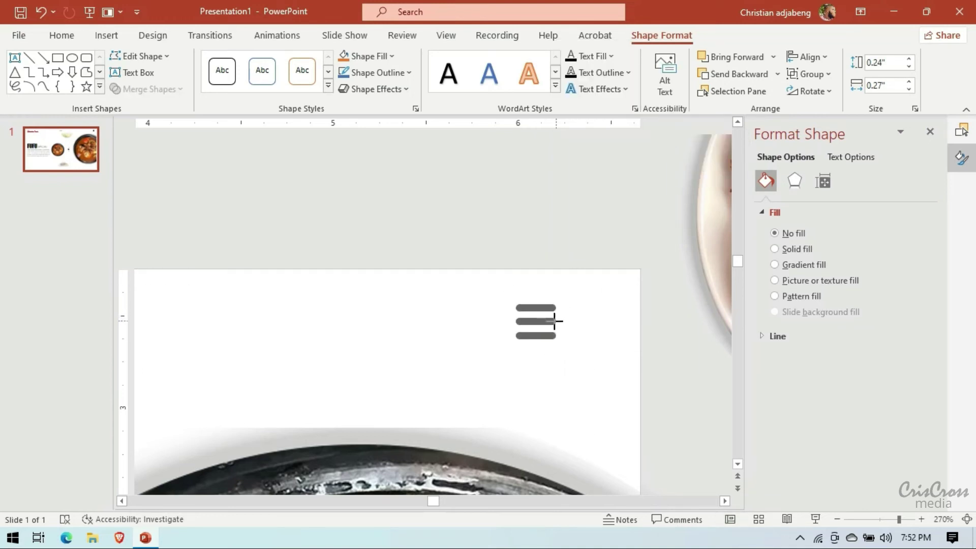
pyautogui.moveTo(543, 350); pyautogui.dragTo(552, 347)
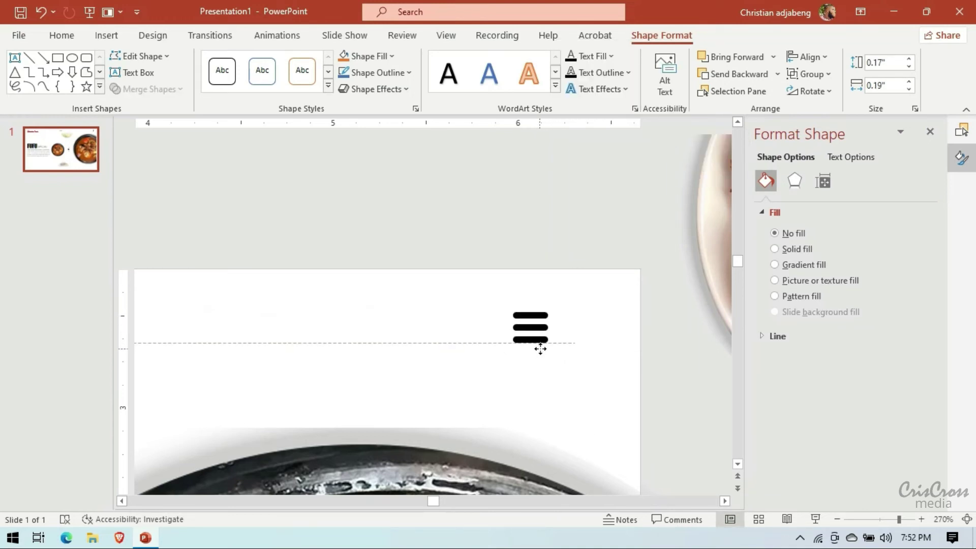
pyautogui.click(109, 39)
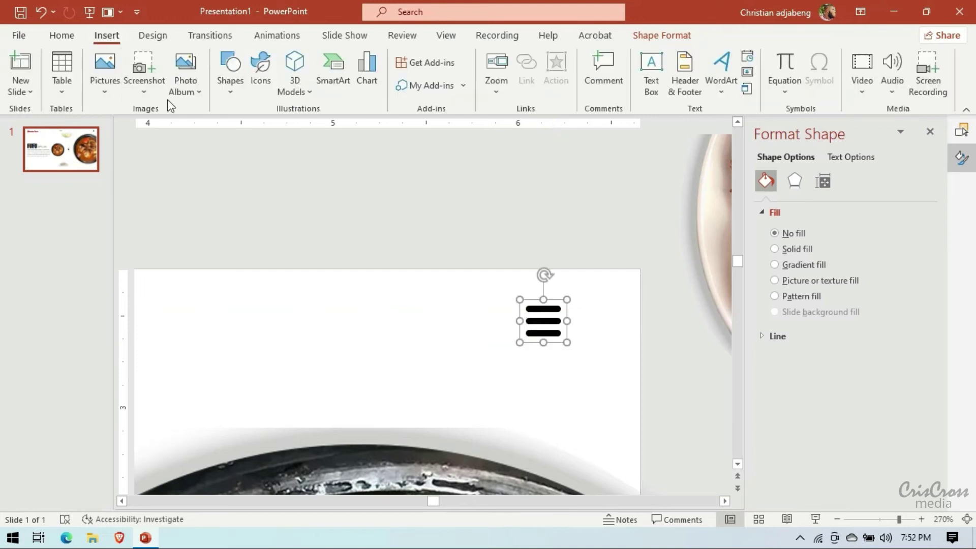
# - Open the stock Icons library and click into its search box
pyautogui.click(260, 71)
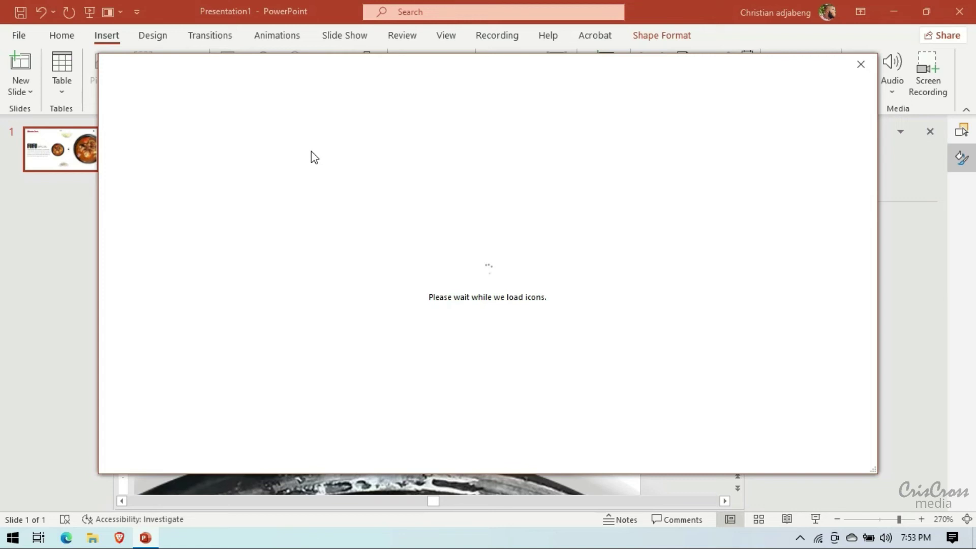
pyautogui.click(194, 173)
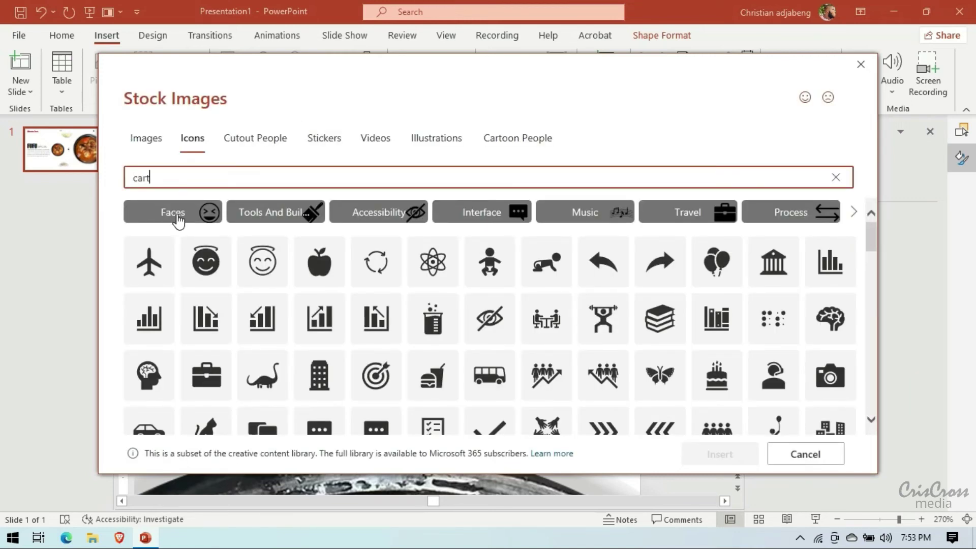
# - Insert the shopping cart and magnifier search icons from the Icons gallery
pyautogui.click(148, 226)
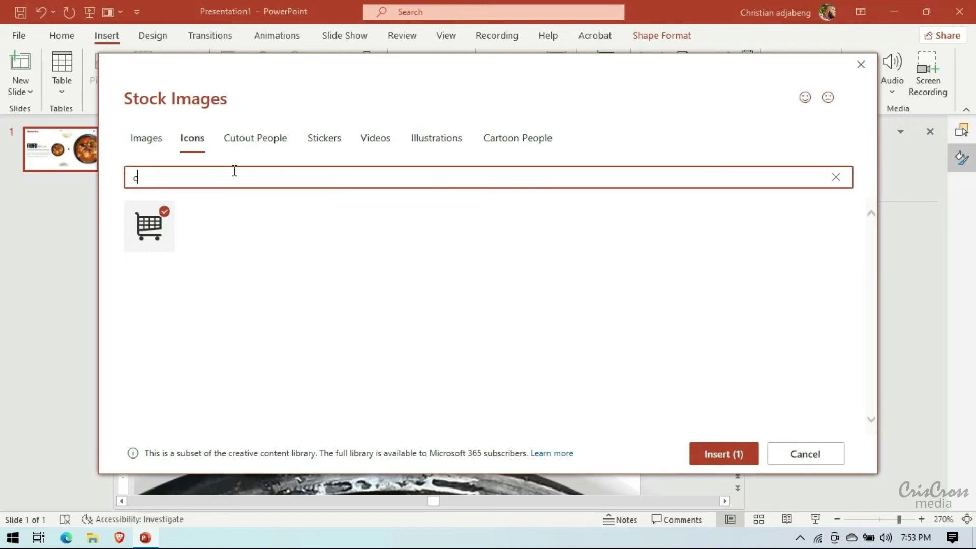
pyautogui.press('BackSpace')
pyautogui.write('search')
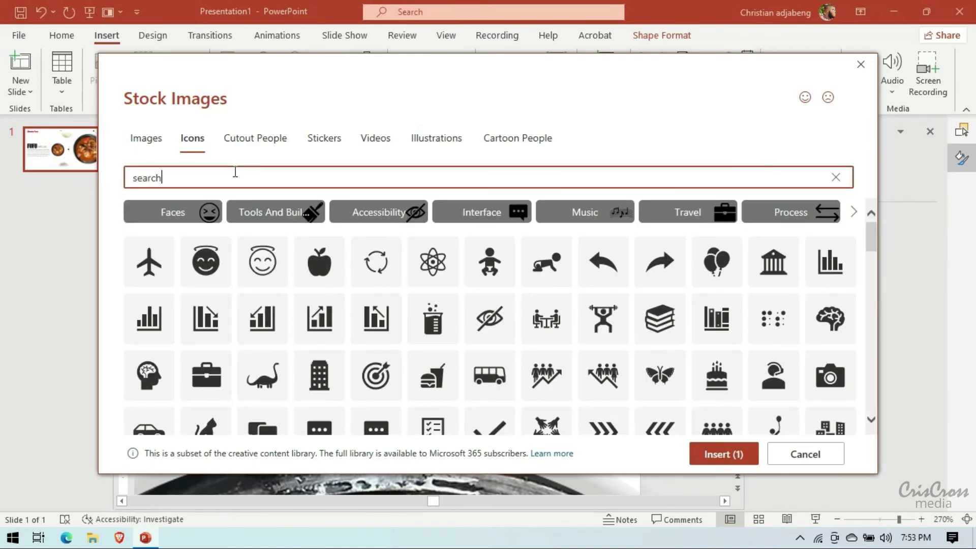
pyautogui.click(215, 246)
pyautogui.click(712, 452)
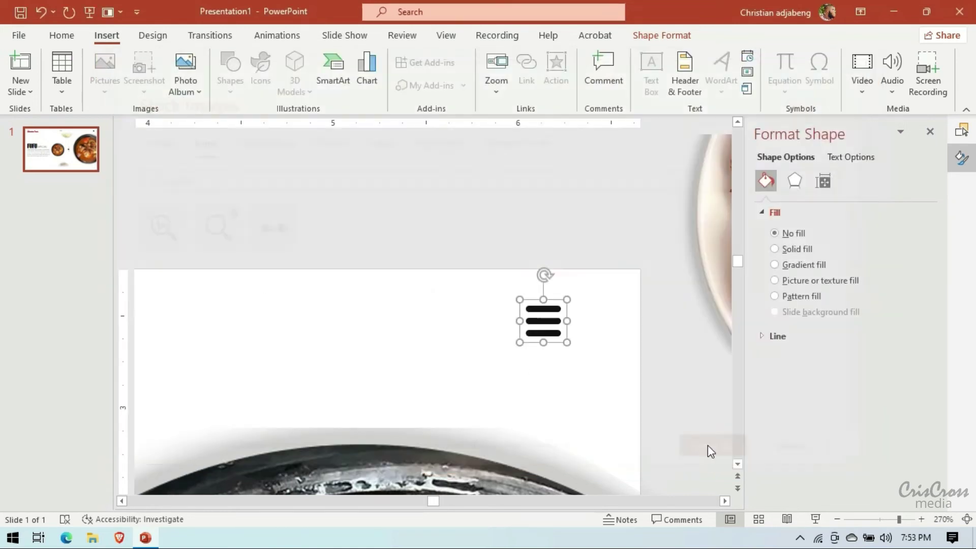
# - Shrink the cart icon to header size and place it beside the top-right menu icon
pyautogui.click(836, 519)
pyautogui.click(836, 518)
pyautogui.click(837, 519)
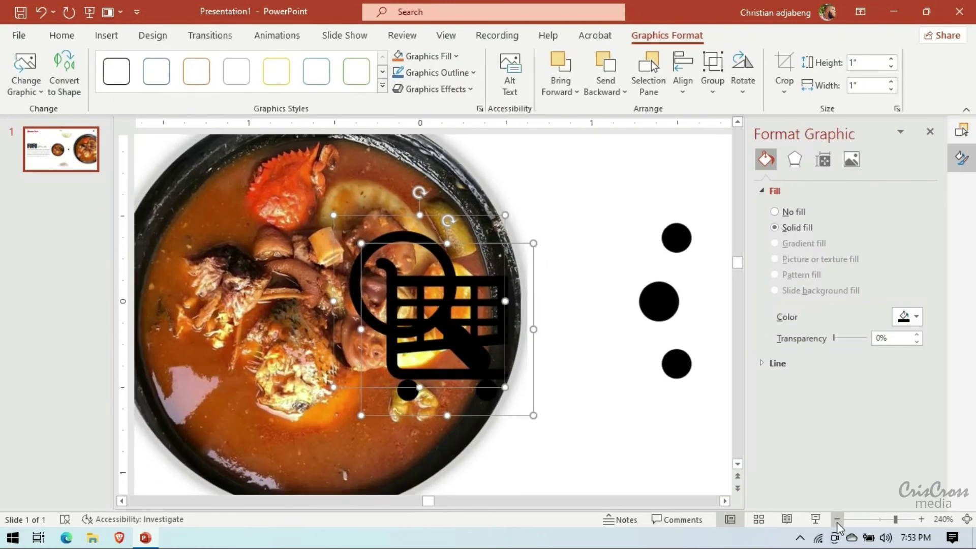
pyautogui.click(836, 519)
pyautogui.click(836, 518)
pyautogui.click(837, 518)
pyautogui.click(836, 518)
pyautogui.click(836, 519)
pyautogui.click(836, 519)
pyautogui.click(837, 519)
pyautogui.click(837, 518)
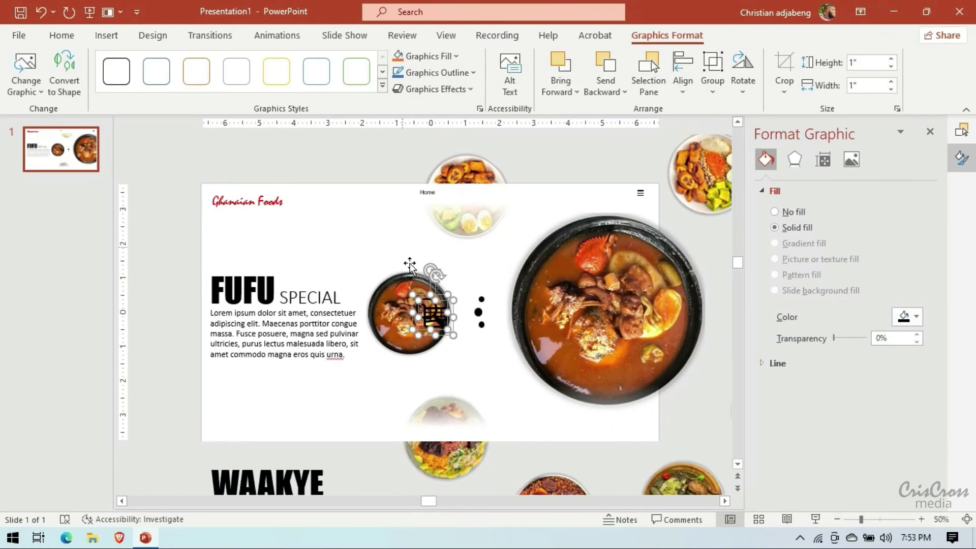
pyautogui.moveTo(483, 265); pyautogui.dragTo(643, 178)
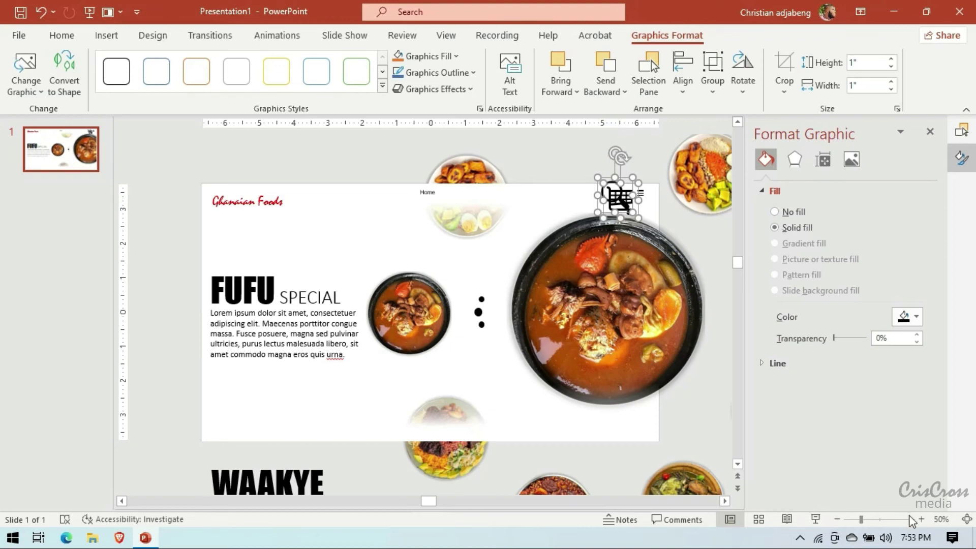
pyautogui.click(922, 519)
pyautogui.click(922, 519)
pyautogui.scroll(5, 558, 225)
pyautogui.scroll(4, 557, 225)
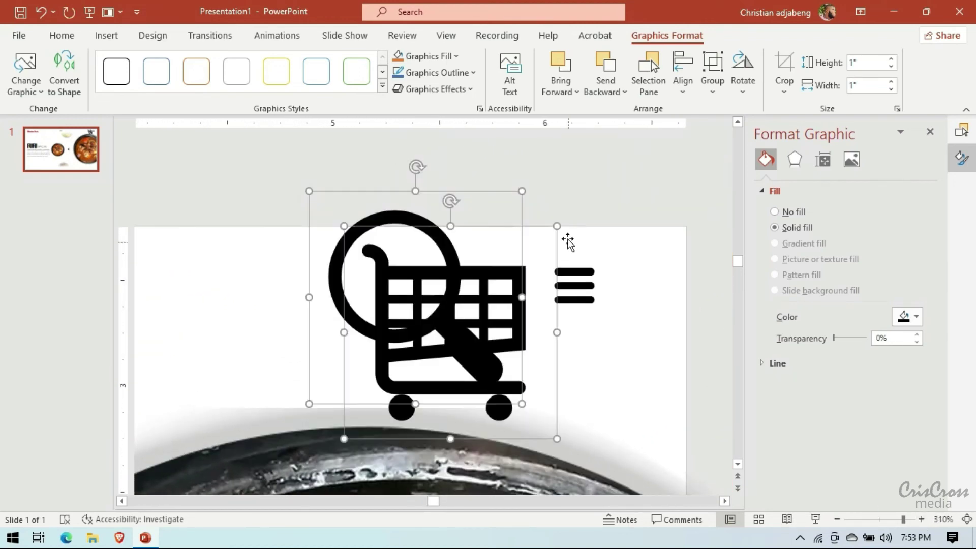
pyautogui.moveTo(557, 225); pyautogui.dragTo(358, 360)
pyautogui.moveTo(382, 391)
pyautogui.mouseDown()
pyautogui.moveTo(370, 298)
pyautogui.moveTo(477, 269)
pyautogui.moveTo(461, 285)
pyautogui.mouseUp()
pyautogui.click(483, 224)
# - Line up the menu, cart and magnifier icons in one row, sizing the magnifier to match the cart
pyautogui.click(573, 284)
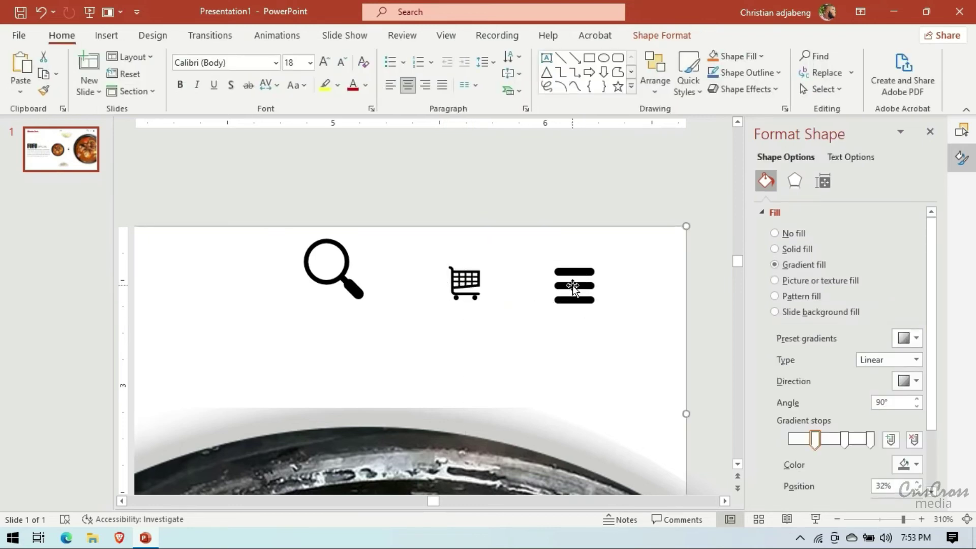
pyautogui.moveTo(595, 260)
pyautogui.mouseDown()
pyautogui.moveTo(574, 279)
pyautogui.moveTo(588, 276)
pyautogui.mouseUp()
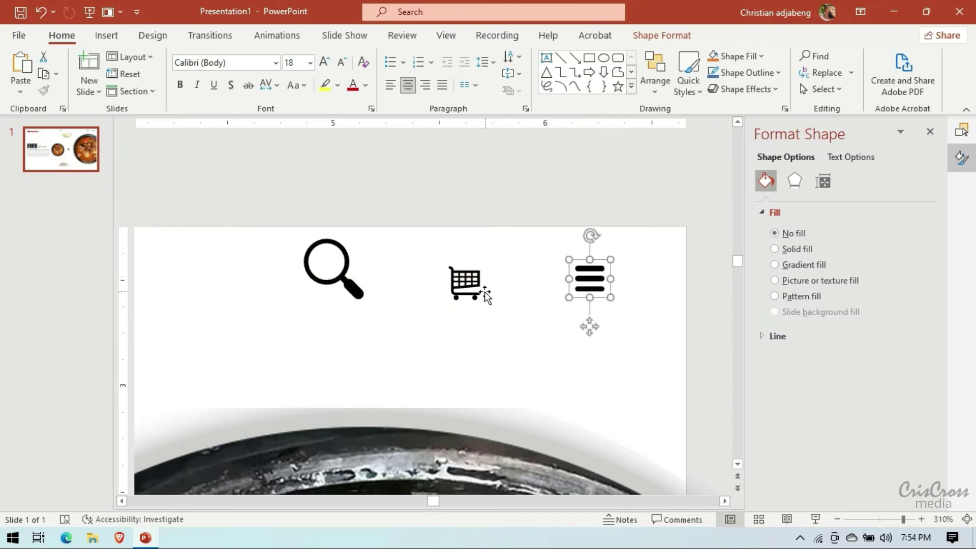
pyautogui.moveTo(469, 284); pyautogui.dragTo(508, 279)
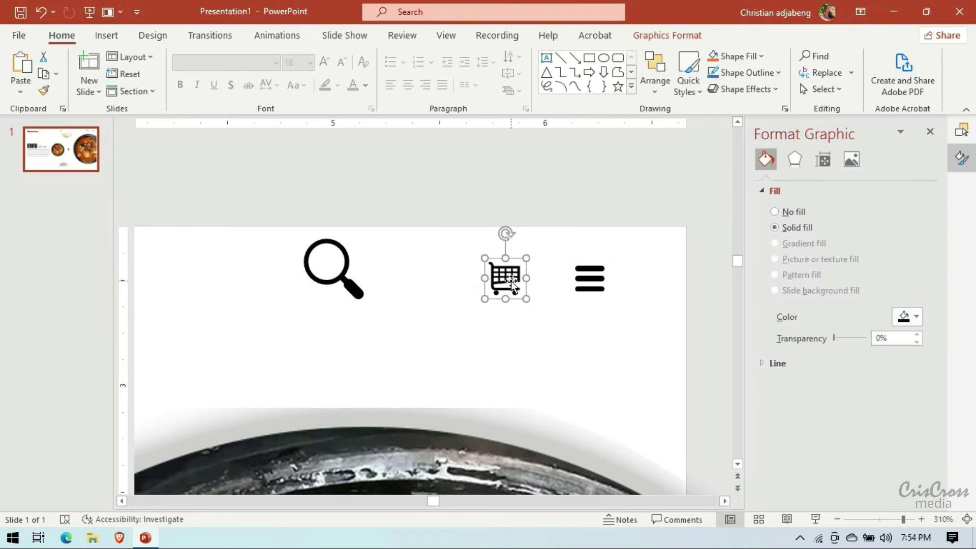
pyautogui.moveTo(344, 271); pyautogui.dragTo(405, 278)
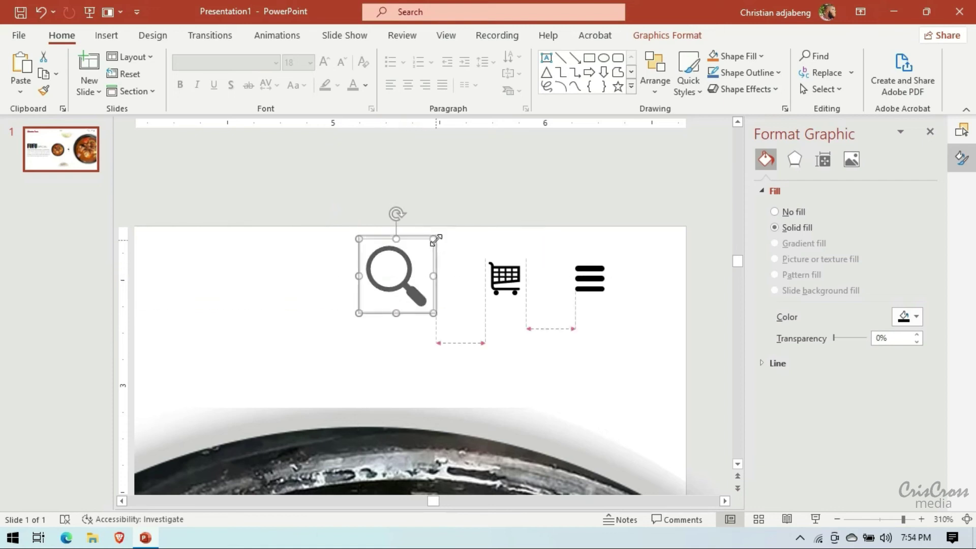
pyautogui.moveTo(429, 240); pyautogui.dragTo(394, 301)
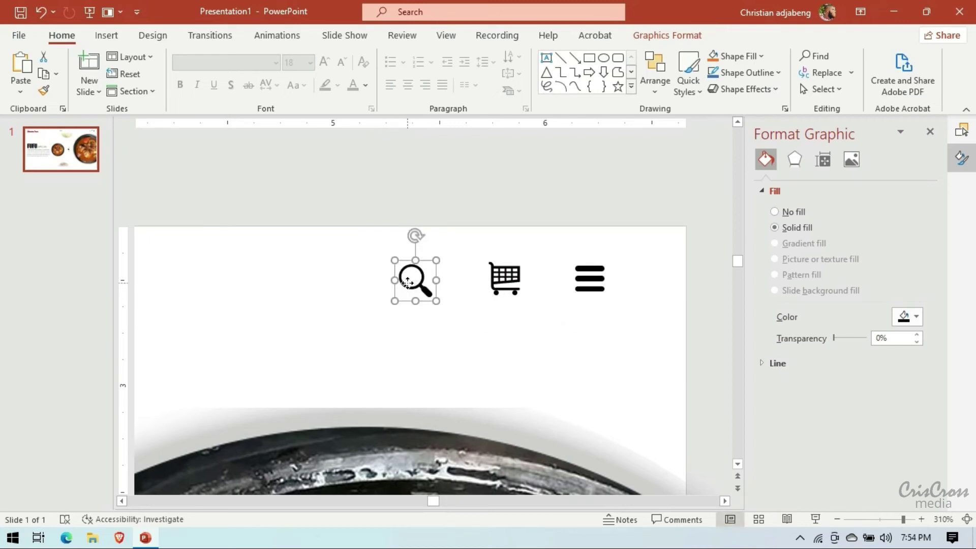
pyautogui.click(511, 205)
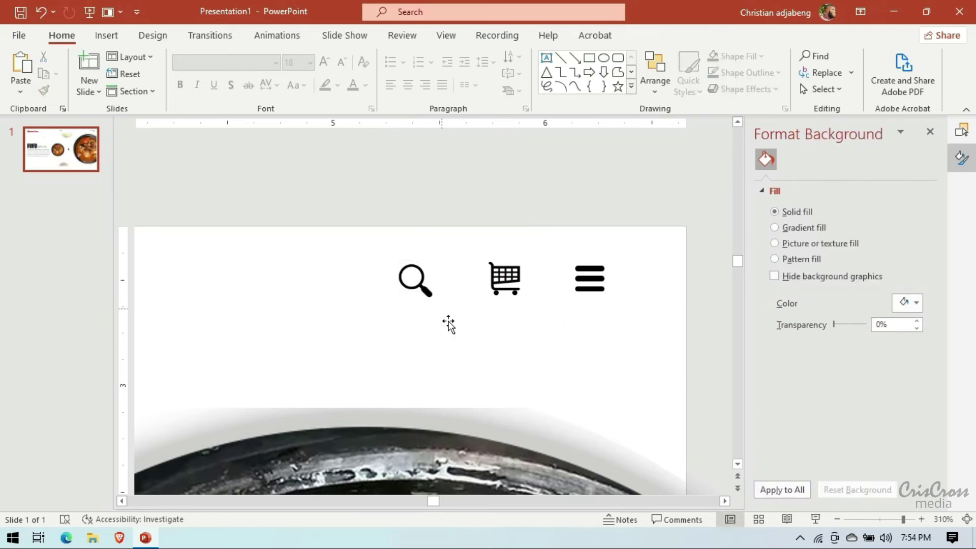
pyautogui.click(837, 519)
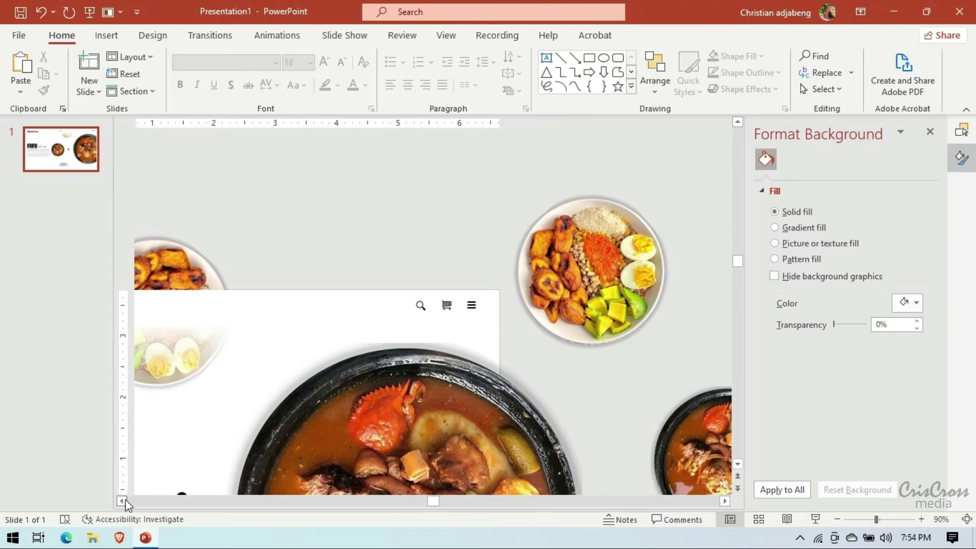
# - Duplicate the Home label near the right icons and change the copy to 'Contact Us' on one line
pyautogui.click(123, 501)
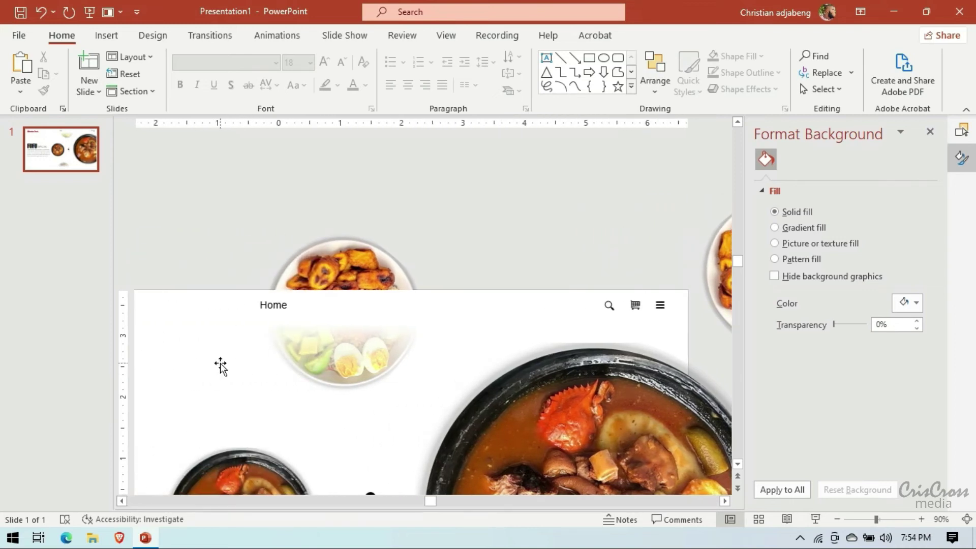
pyautogui.click(269, 307)
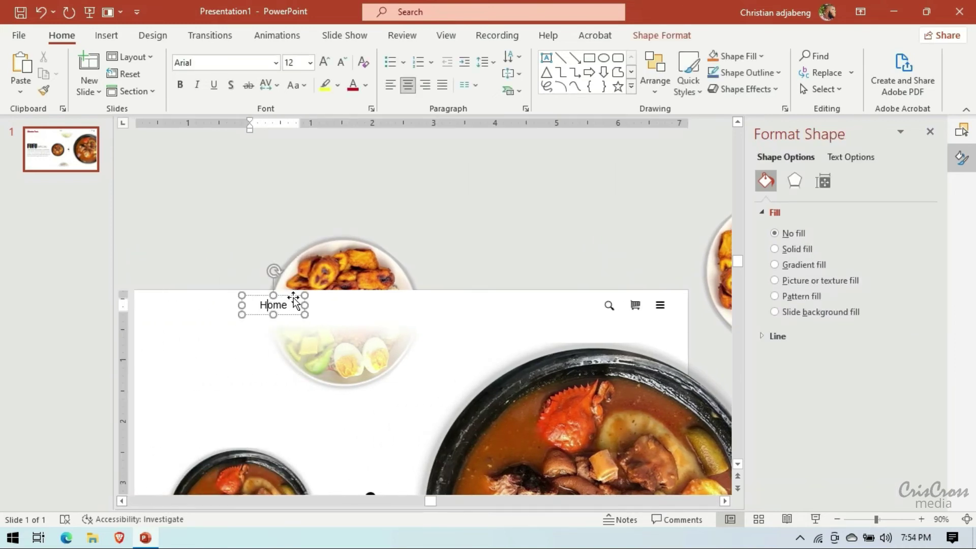
pyautogui.click(295, 297)
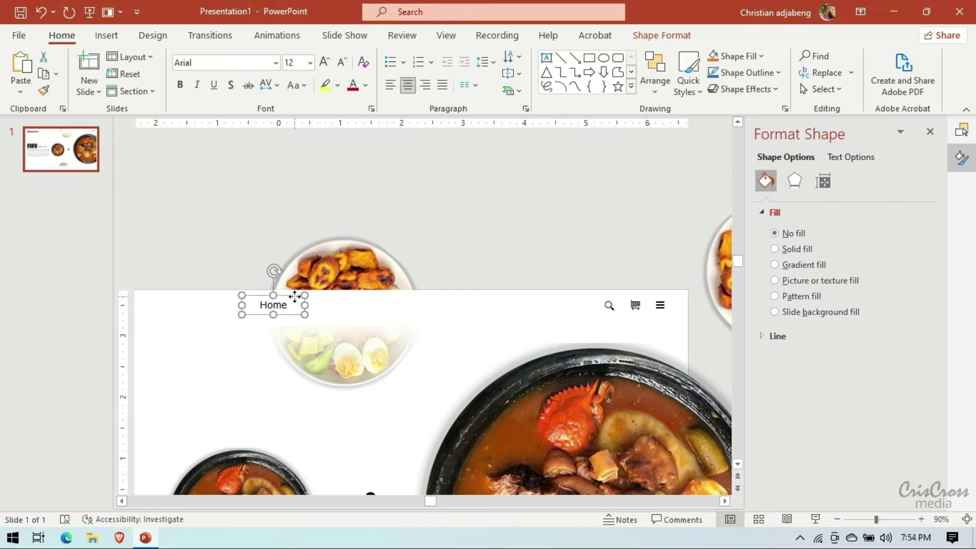
pyautogui.moveTo(294, 296)
pyautogui.mouseDown()
pyautogui.moveTo(529, 313)
pyautogui.moveTo(504, 316)
pyautogui.mouseUp()
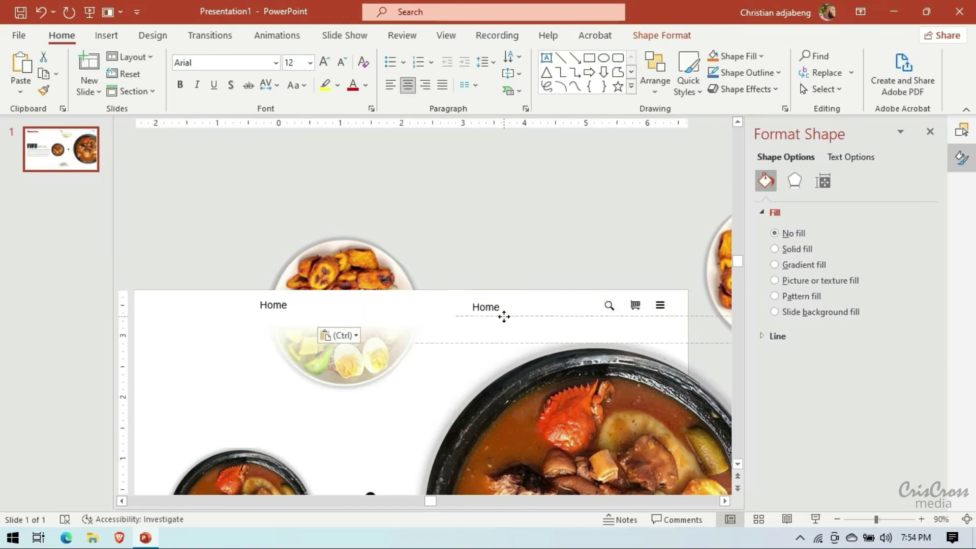
pyautogui.click(493, 307)
pyautogui.doubleClick(496, 308)
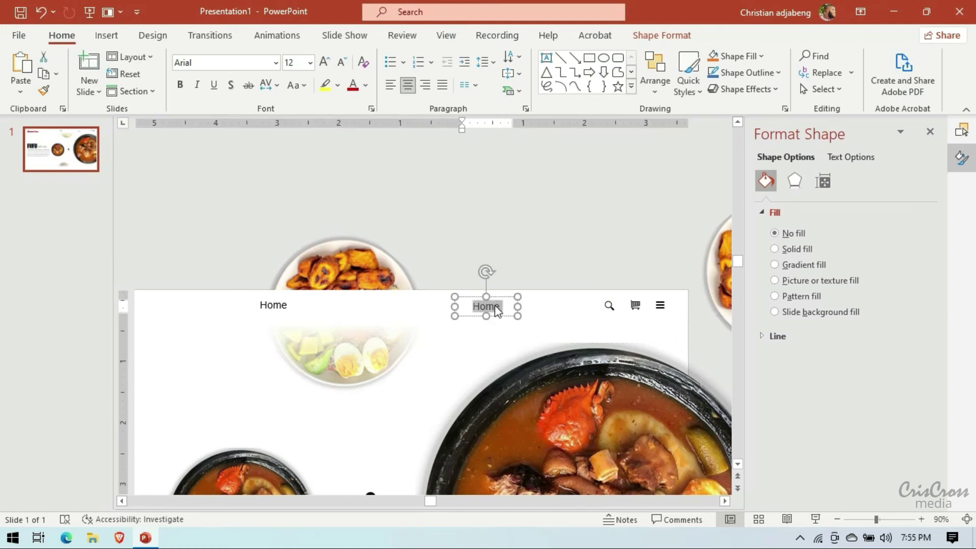
pyautogui.write('Contact')
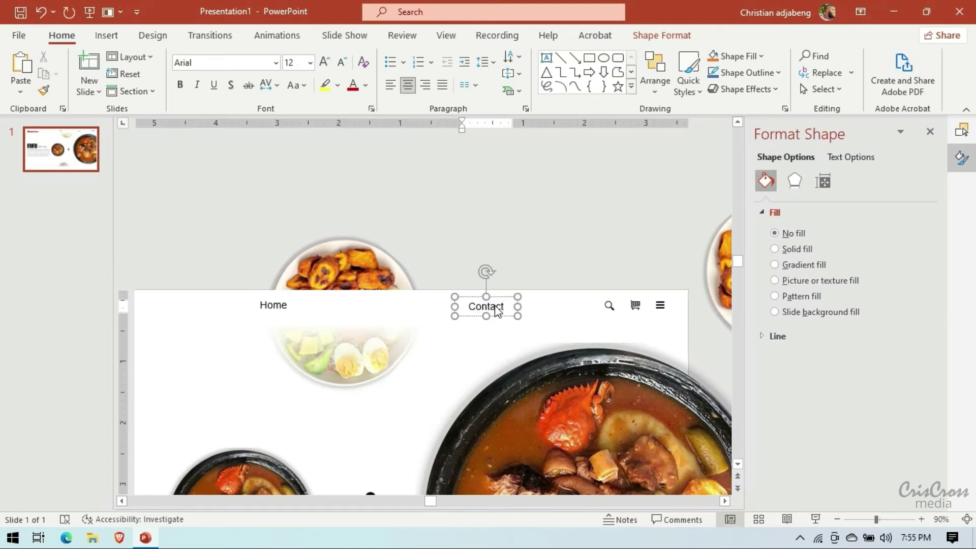
pyautogui.write(' Us')
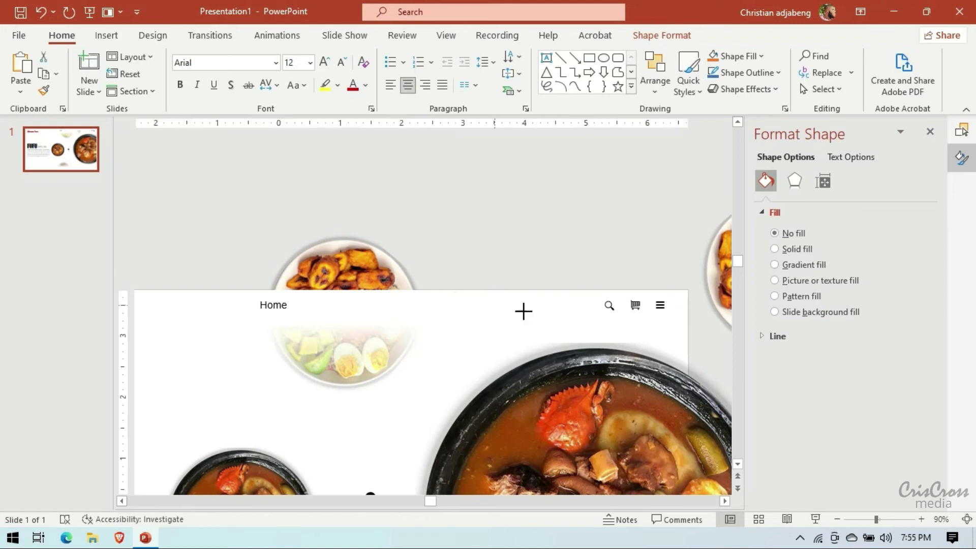
pyautogui.moveTo(518, 313)
pyautogui.mouseDown()
pyautogui.moveTo(536, 307)
pyautogui.moveTo(506, 316)
pyautogui.mouseUp()
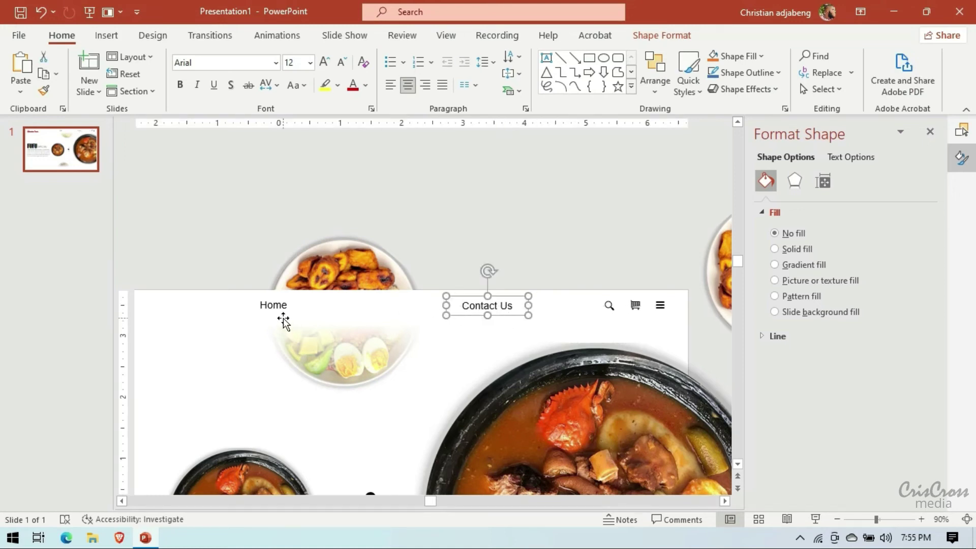
# - Add a Branch label from another copy of Home, placed beside Contact Us
pyautogui.moveTo(283, 320); pyautogui.dragTo(415, 317)
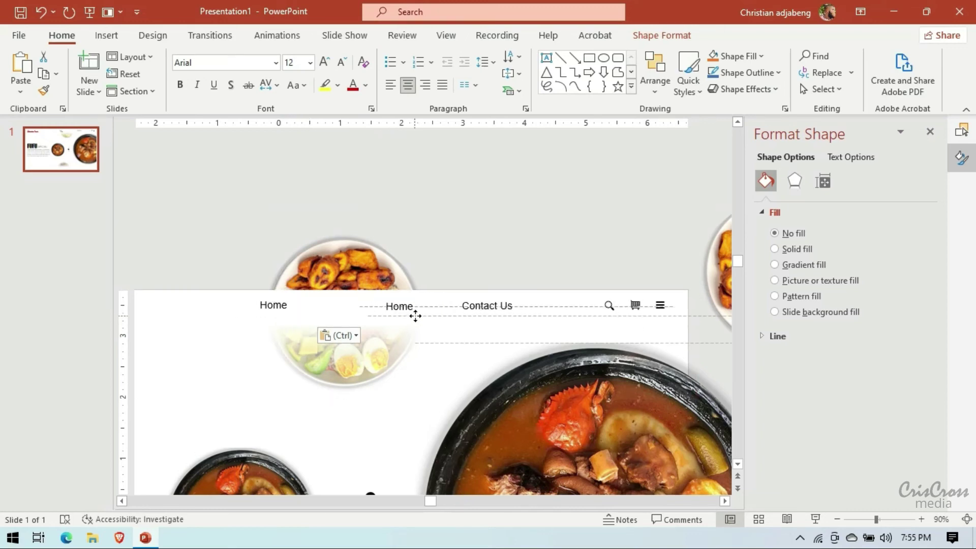
pyautogui.click(412, 306)
pyautogui.doubleClick(413, 305)
pyautogui.write('Branch')
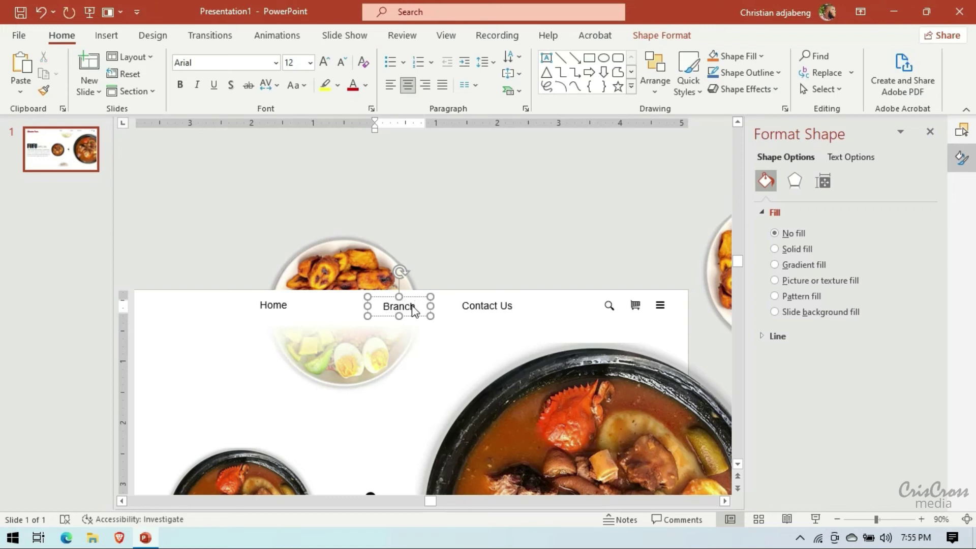
pyautogui.moveTo(420, 315); pyautogui.dragTo(429, 311)
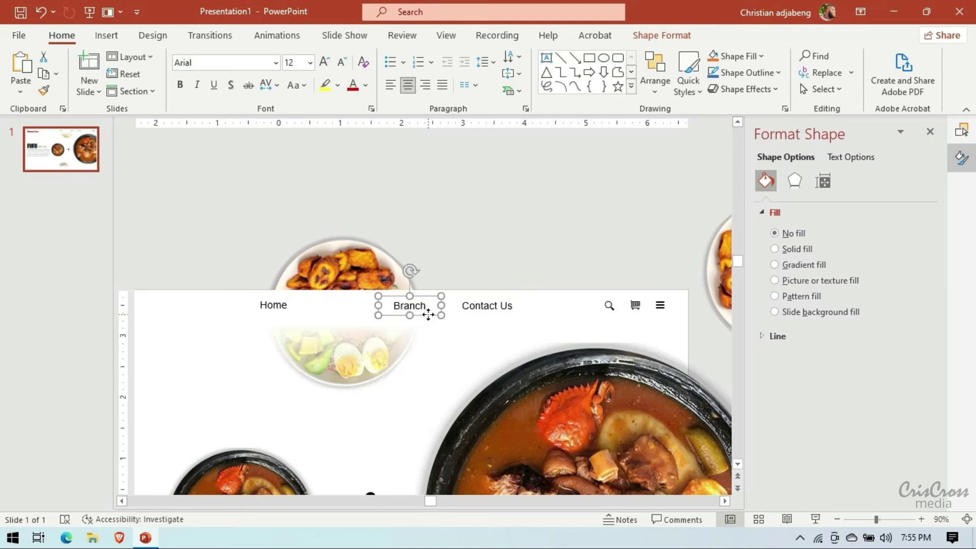
# - Paste another Home copy right of Home and rename it 'Menu'
pyautogui.hotkey('ctrl', 'v')
pyautogui.moveTo(297, 307); pyautogui.dragTo(348, 315)
pyautogui.click(354, 310)
pyautogui.doubleClick(354, 309)
pyautogui.write('M')
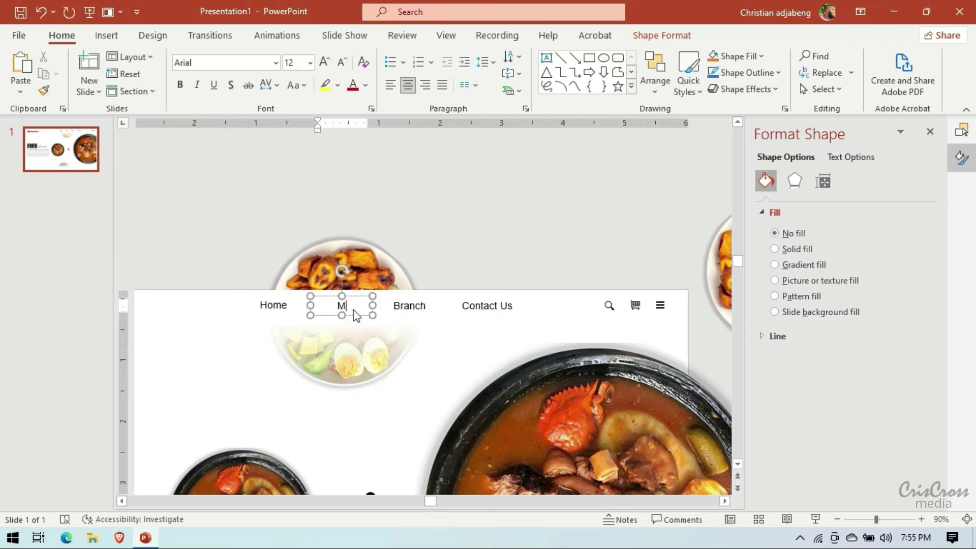
pyautogui.write('enus')
pyautogui.press('Escape')
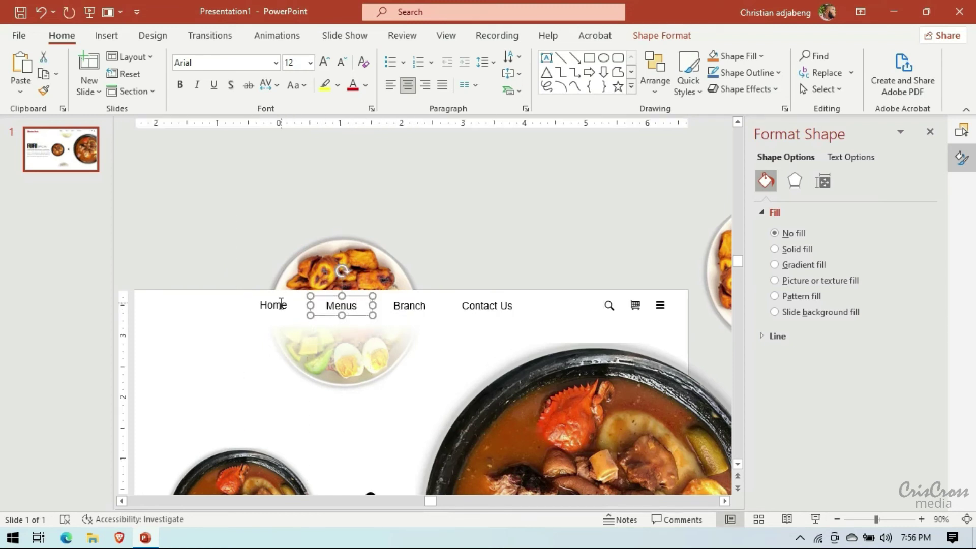
# - Align the Home label level and evenly spaced with Menu, Branch and Contact Us
pyautogui.click(281, 304)
pyautogui.moveTo(279, 307); pyautogui.dragTo(283, 312)
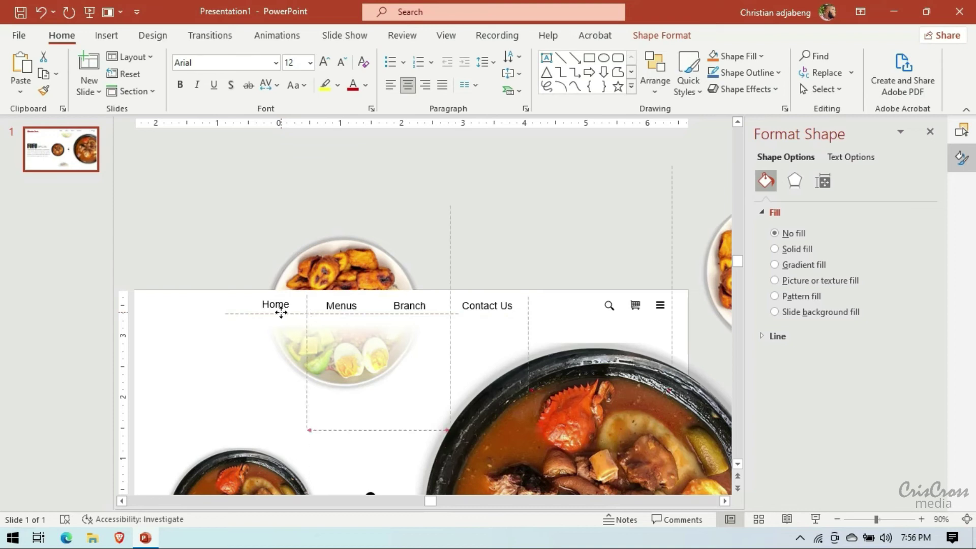
pyautogui.moveTo(284, 311); pyautogui.dragTo(283, 315)
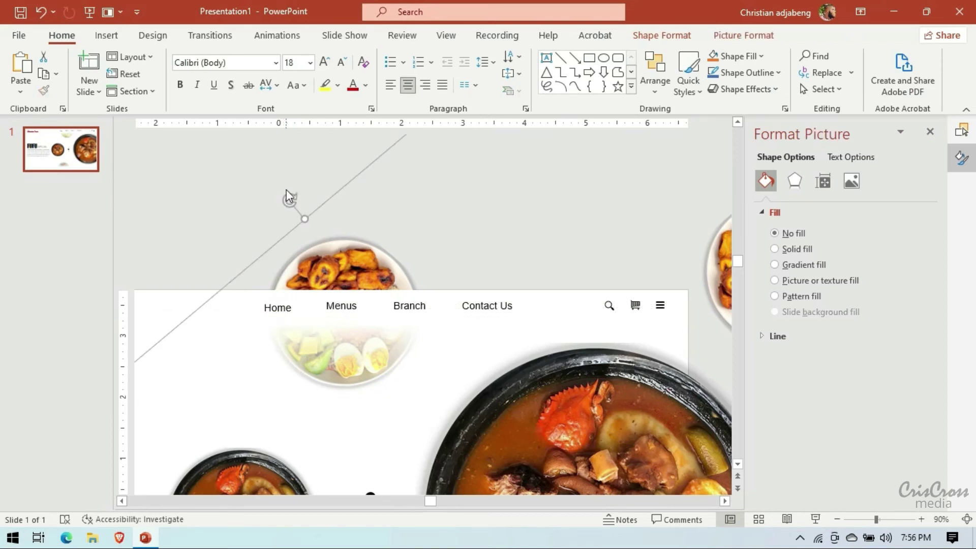
pyautogui.click(252, 294)
pyautogui.moveTo(289, 297); pyautogui.dragTo(293, 316)
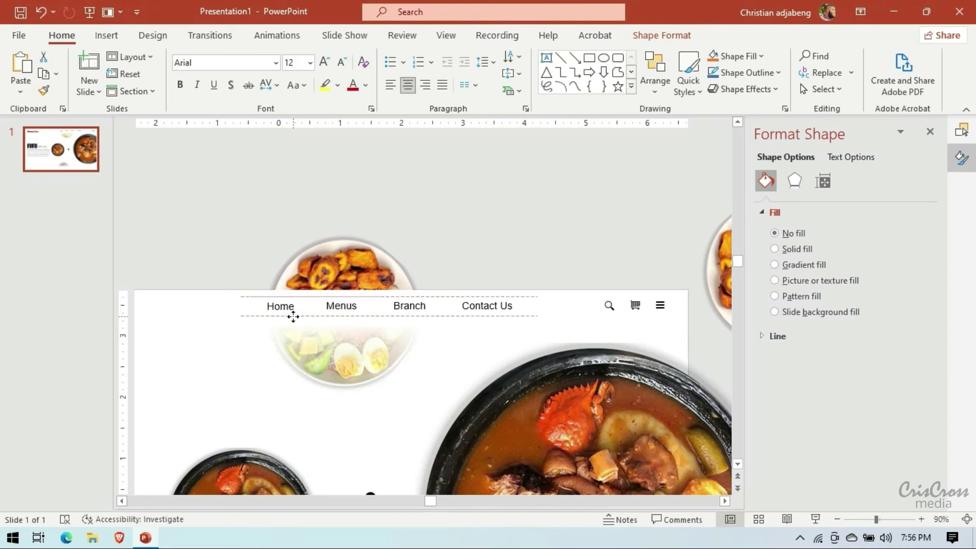
pyautogui.click(236, 240)
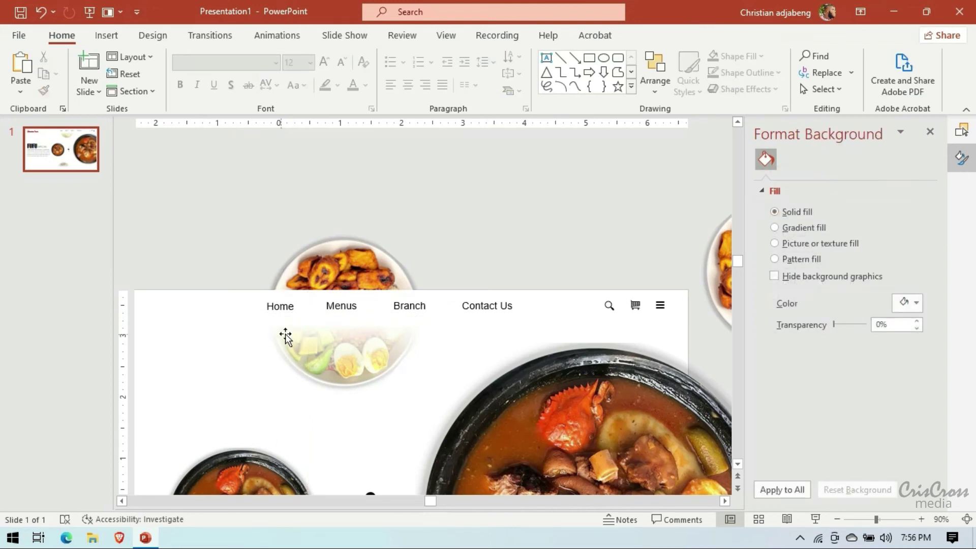
pyautogui.click(837, 519)
pyautogui.click(837, 519)
pyautogui.click(837, 519)
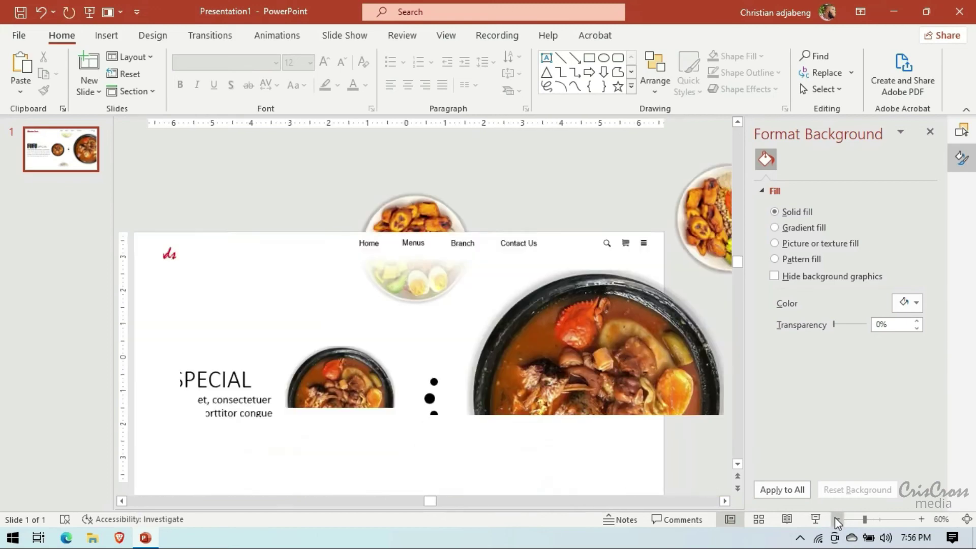
pyautogui.click(837, 519)
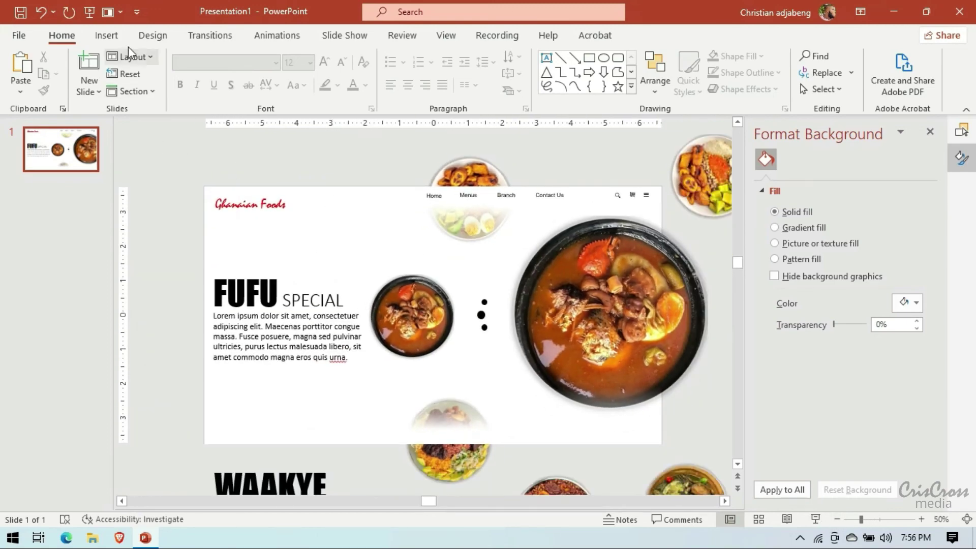
# - Open the Pictures > ICONS folder in the Insert Picture from This Device dialog
pyautogui.click(106, 35)
pyautogui.click(105, 71)
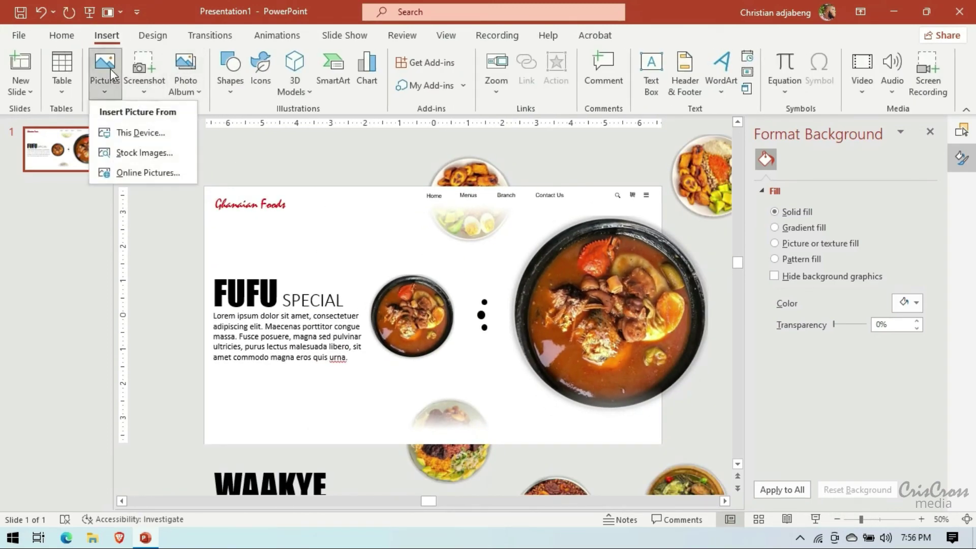
pyautogui.click(124, 133)
pyautogui.click(59, 265)
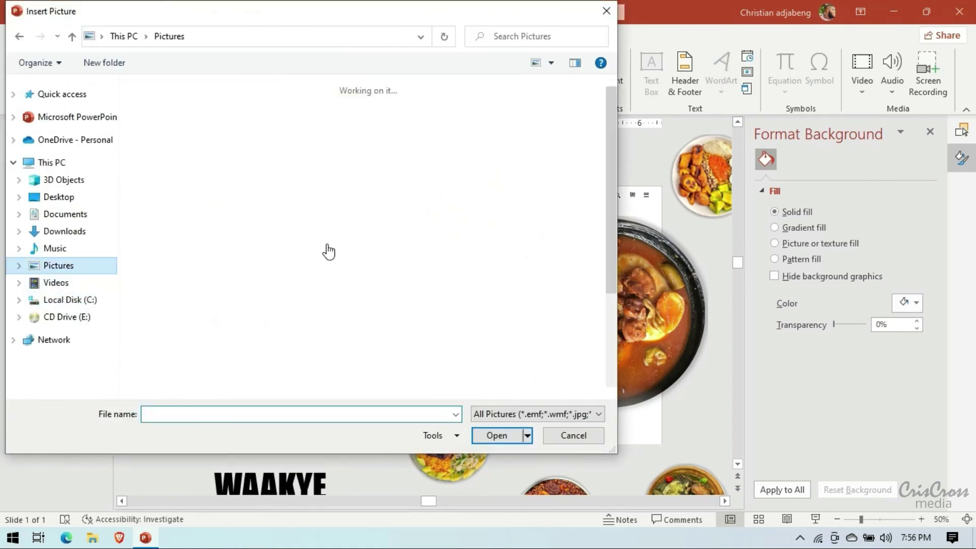
pyautogui.doubleClick(412, 201)
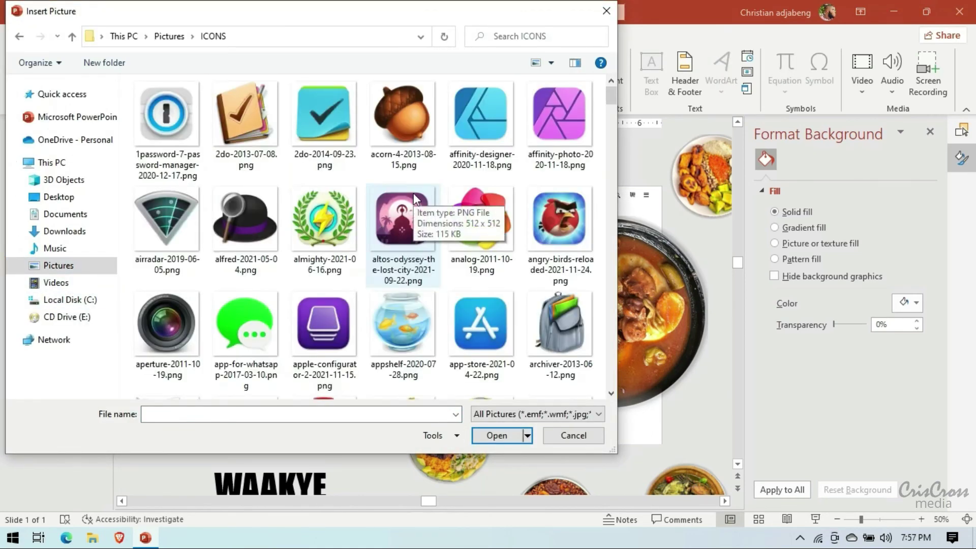
# - Select facebook.png, google plus.png and twitter.png together in the ICONS folder
pyautogui.scroll(-2, 413, 194)
pyautogui.scroll(-2, 414, 193)
pyautogui.scroll(-3, 413, 193)
pyautogui.scroll(-2, 414, 193)
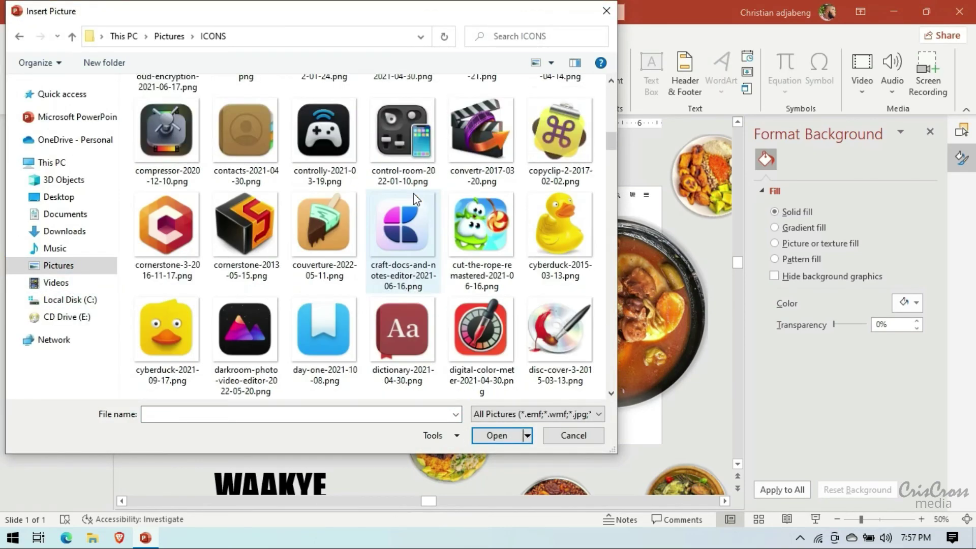
pyautogui.scroll(-2, 414, 193)
pyautogui.scroll(-2, 413, 193)
pyautogui.click(350, 262)
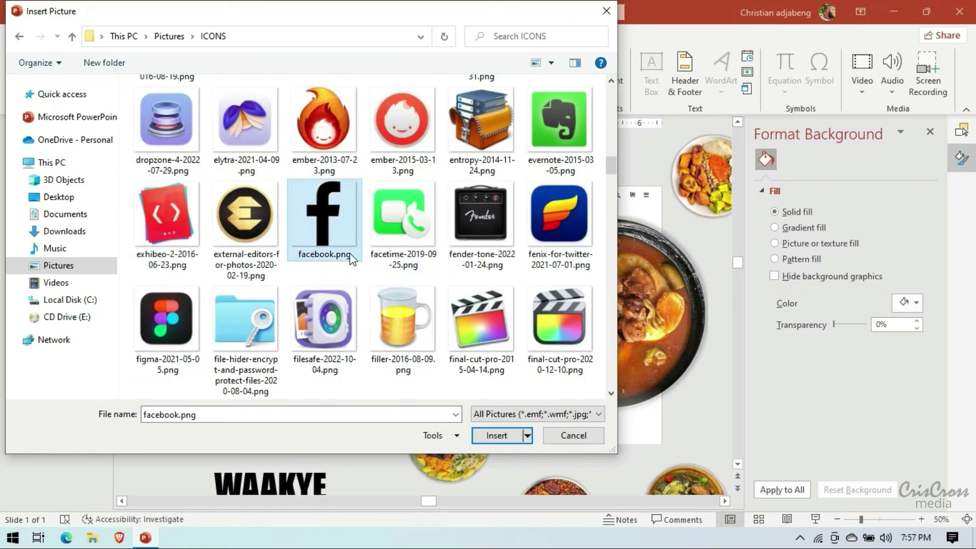
pyautogui.scroll(-2, 350, 259)
pyautogui.scroll(-1, 351, 260)
pyautogui.scroll(-4, 351, 260)
pyautogui.scroll(2, 411, 260)
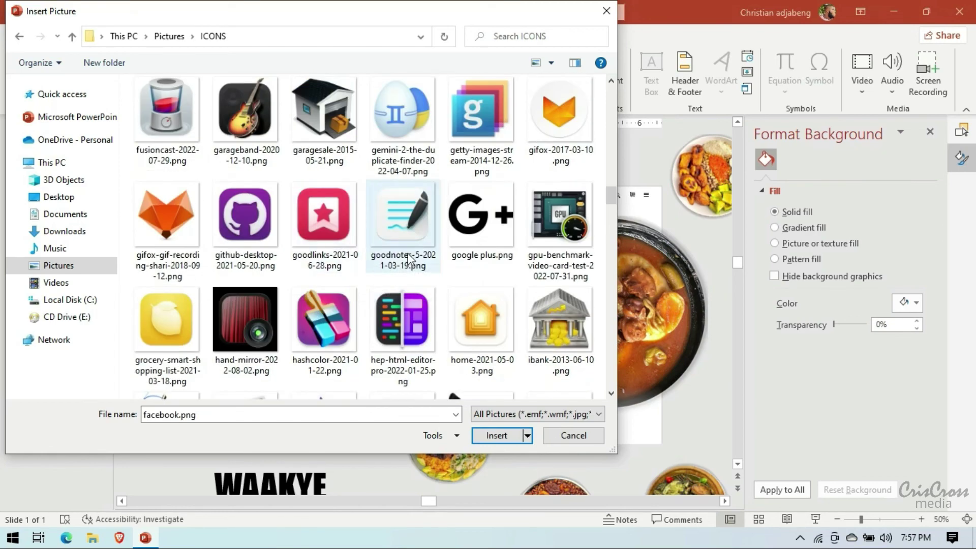
pyautogui.keyDown('ctrl'); pyautogui.click(480, 216); pyautogui.keyUp('ctrl')
pyautogui.scroll(-4, 328, 251)
pyautogui.scroll(-3, 328, 251)
pyautogui.scroll(-3, 328, 251)
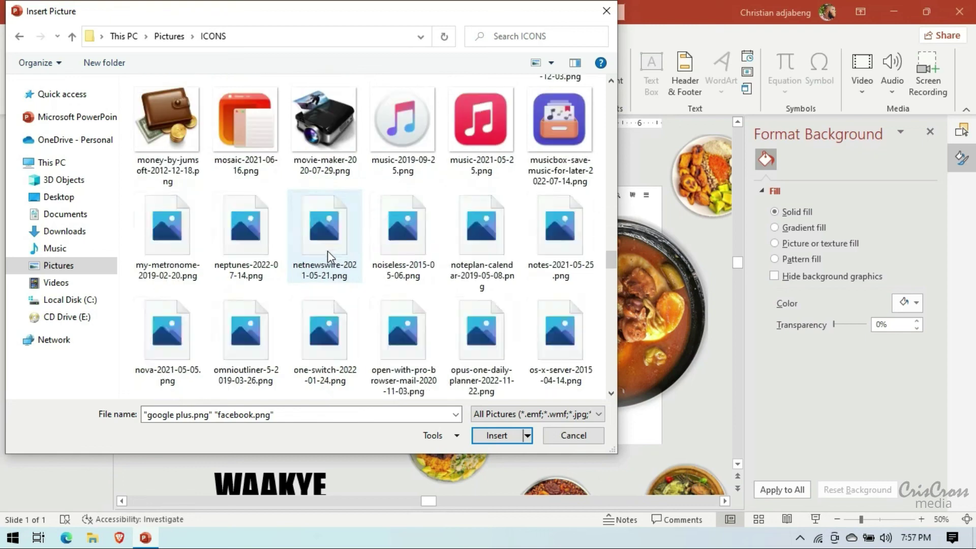
pyautogui.scroll(-3, 327, 251)
pyautogui.scroll(-3, 327, 251)
pyautogui.scroll(-3, 327, 251)
pyautogui.scroll(-2, 328, 251)
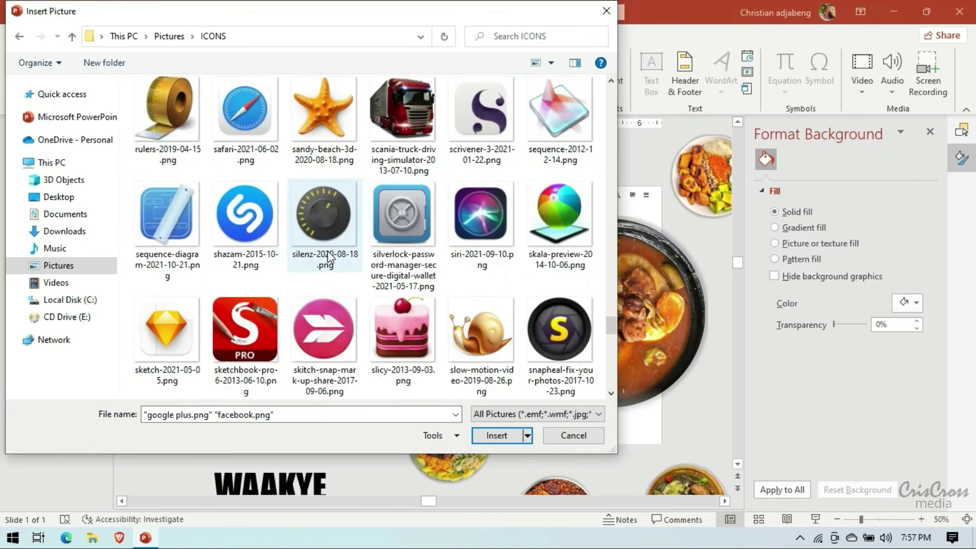
pyautogui.scroll(-3, 327, 251)
pyautogui.scroll(-3, 328, 251)
pyautogui.scroll(-3, 327, 251)
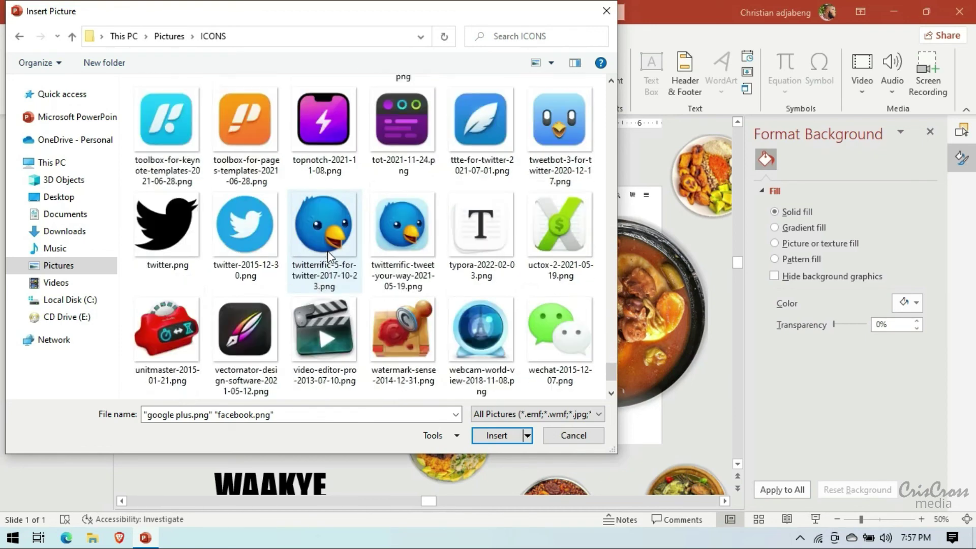
pyautogui.keyDown('ctrl'); pyautogui.click(187, 252); pyautogui.keyUp('ctrl')
# - Insert the three social icons onto the slide and shrink them to a small size
pyautogui.click(487, 435)
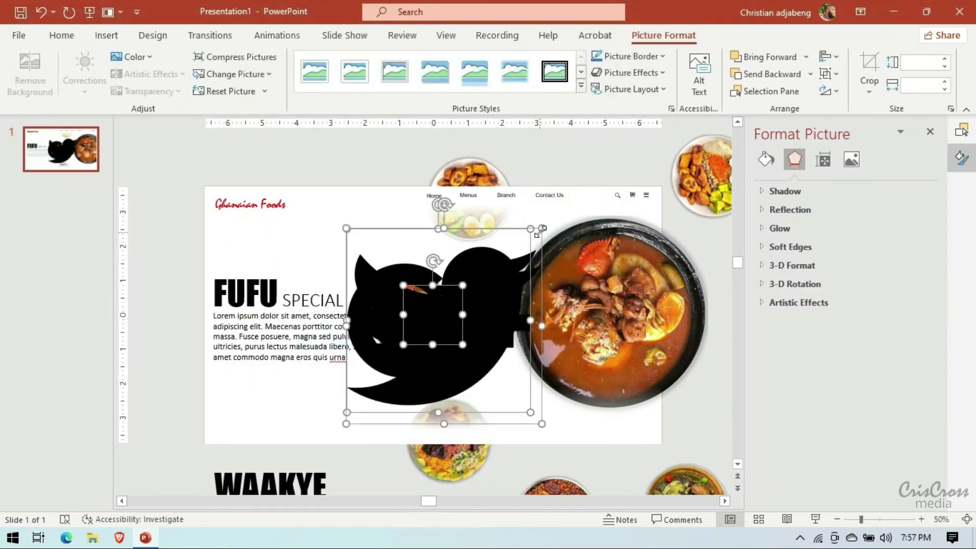
pyautogui.moveTo(542, 230)
pyautogui.mouseDown()
pyautogui.moveTo(388, 373)
pyautogui.moveTo(632, 426)
pyautogui.mouseUp()
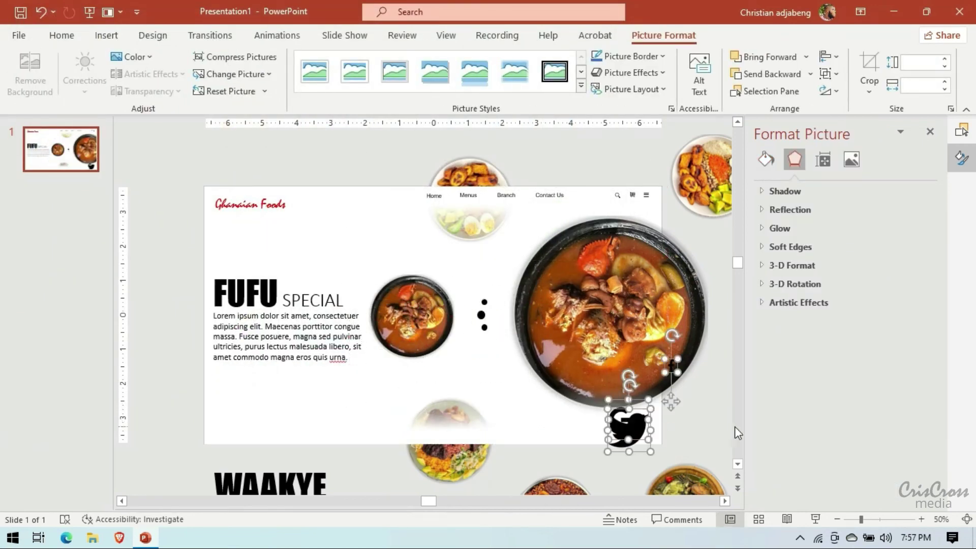
pyautogui.click(915, 519)
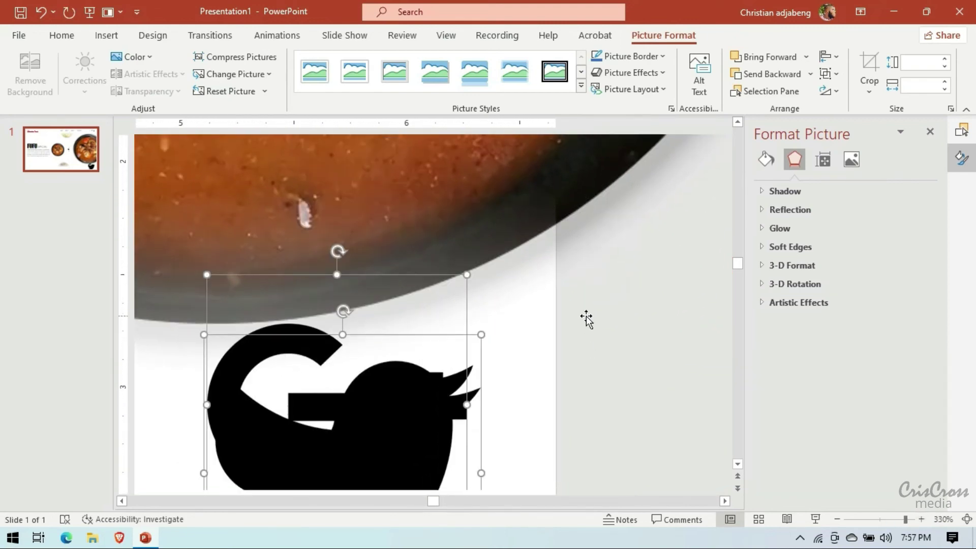
pyautogui.scroll(-3, 587, 316)
pyautogui.scroll(2, 632, 328)
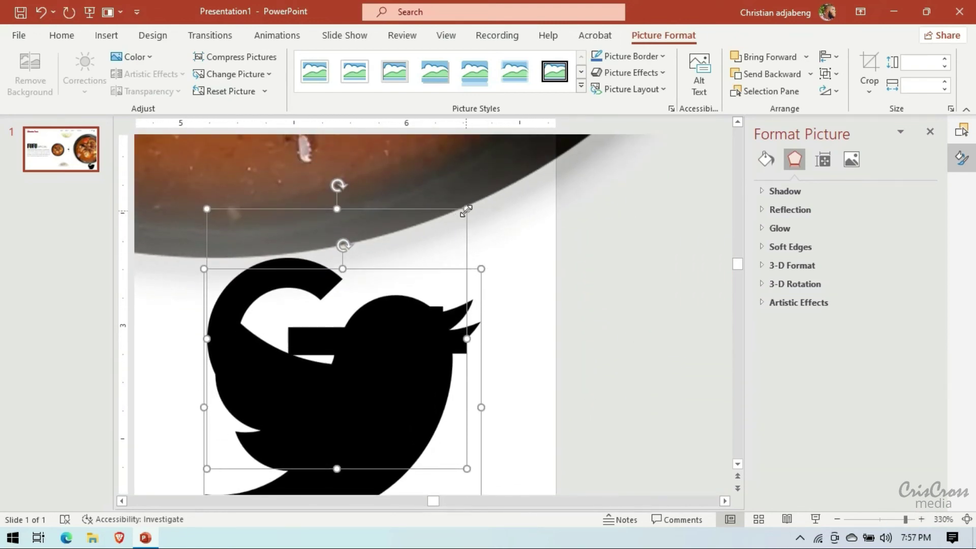
pyautogui.moveTo(466, 210); pyautogui.dragTo(377, 299)
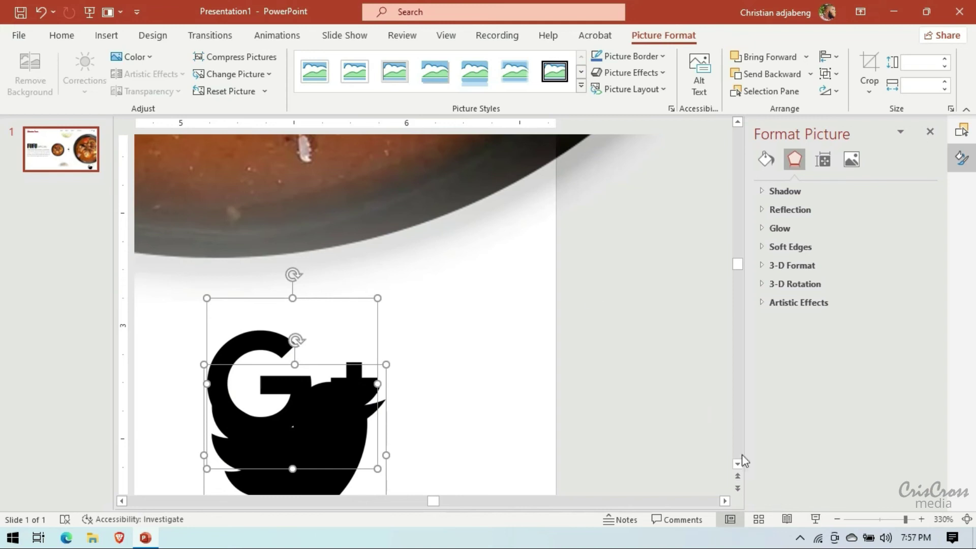
pyautogui.scroll(-3, 632, 311)
pyautogui.click(632, 312)
pyautogui.hotkey('ctrl', 'z')
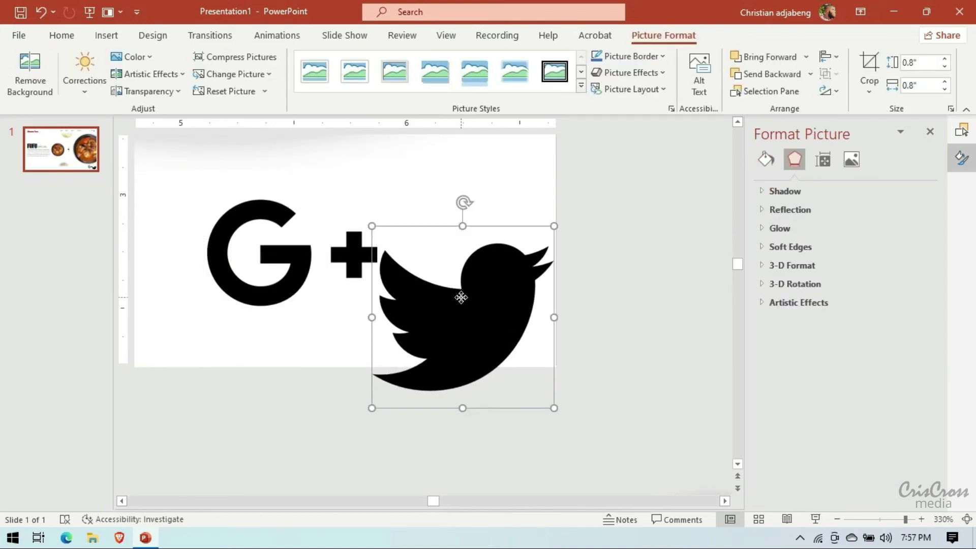
# - Resize the G+ icon to 0.29" and the Twitter bird to 0.3", with the bird left of G+
pyautogui.moveTo(461, 298); pyautogui.dragTo(244, 395)
pyautogui.moveTo(294, 272); pyautogui.dragTo(458, 285)
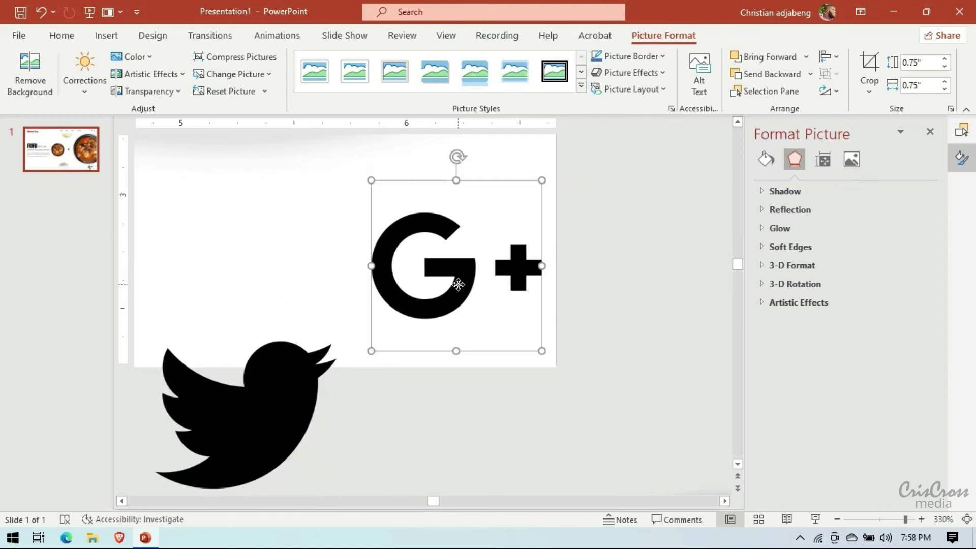
pyautogui.moveTo(542, 179); pyautogui.dragTo(435, 286)
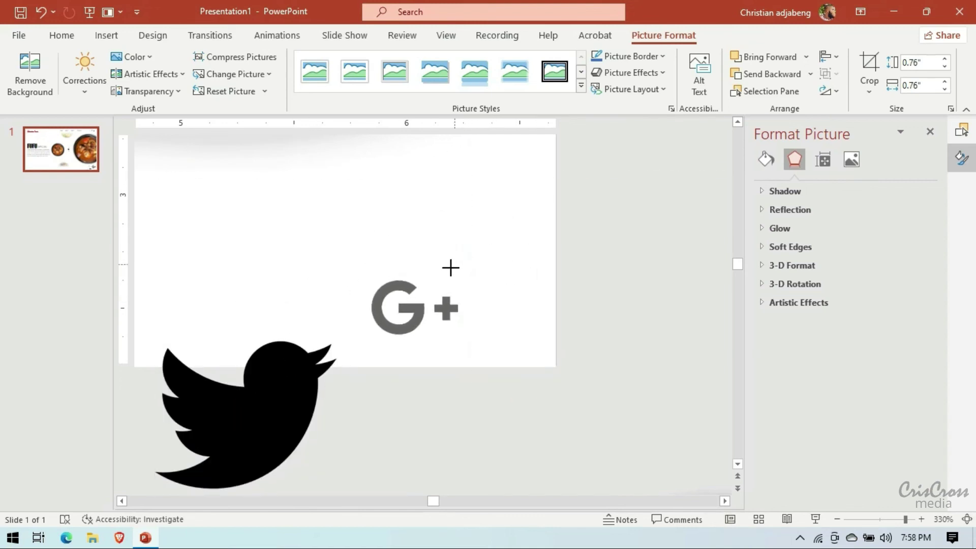
pyautogui.moveTo(396, 336); pyautogui.dragTo(471, 329)
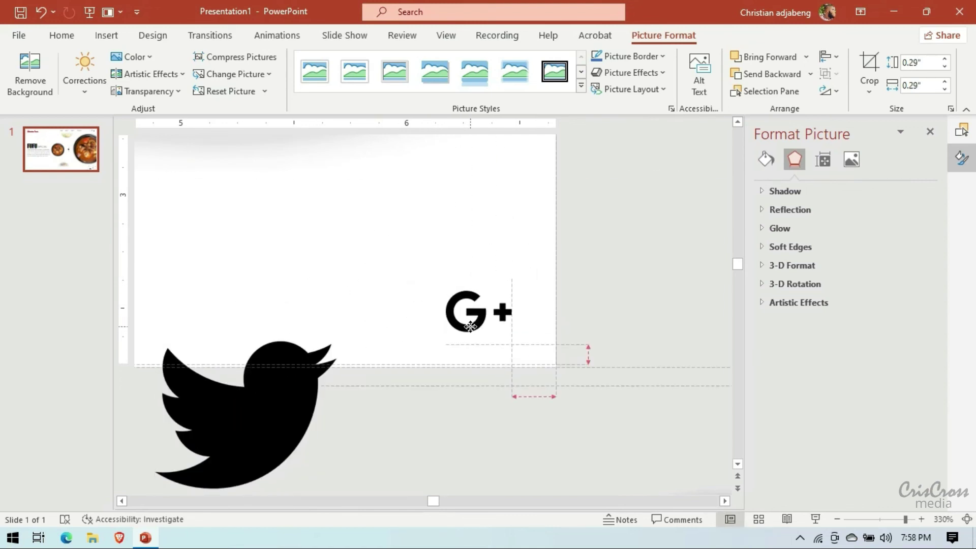
pyautogui.moveTo(287, 416); pyautogui.dragTo(365, 281)
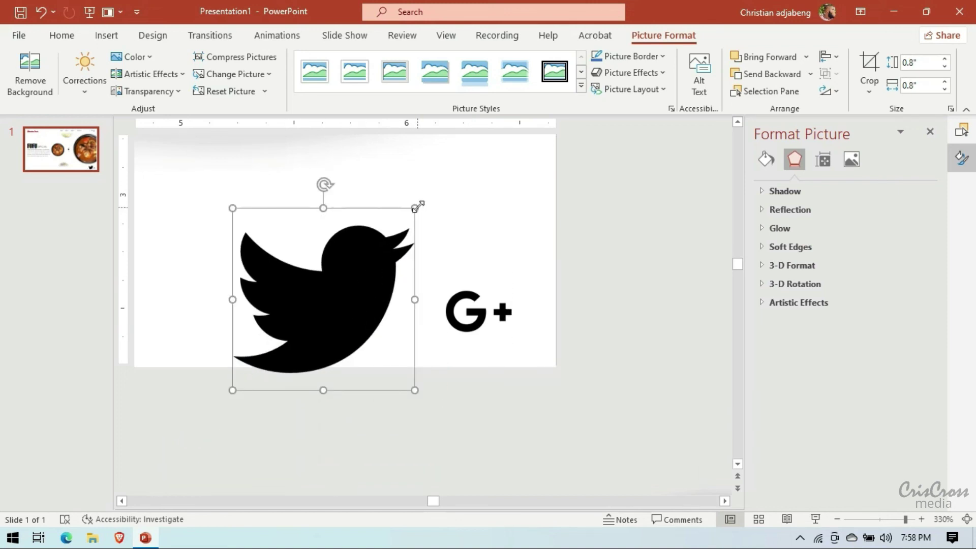
pyautogui.moveTo(422, 208); pyautogui.dragTo(298, 323)
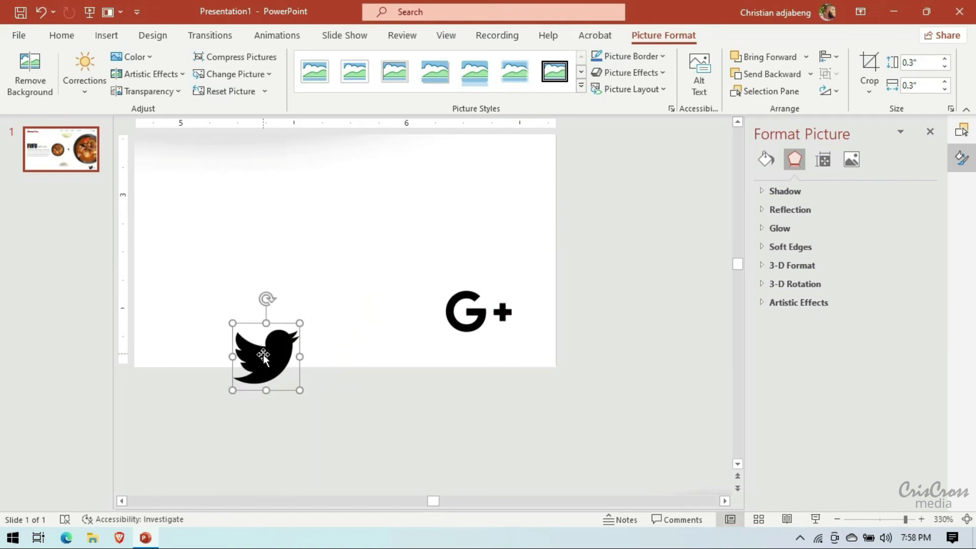
pyautogui.moveTo(263, 354)
pyautogui.mouseDown()
pyautogui.moveTo(217, 291)
pyautogui.moveTo(208, 310)
pyautogui.mouseUp()
# - Place the Facebook icon between the Twitter bird and G+ at the slide's bottom right
pyautogui.click(122, 500)
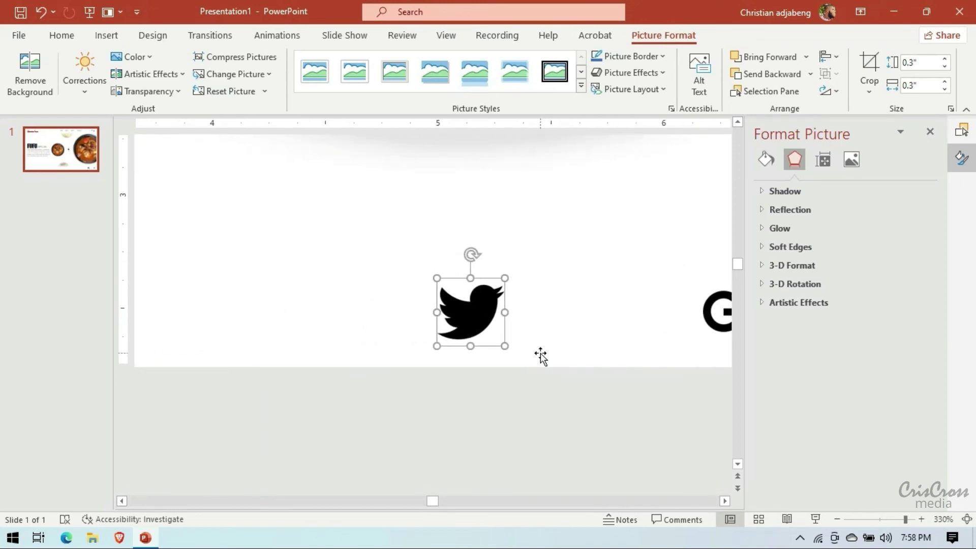
pyautogui.scroll(3, 541, 356)
pyautogui.scroll(1, 541, 356)
pyautogui.click(839, 518)
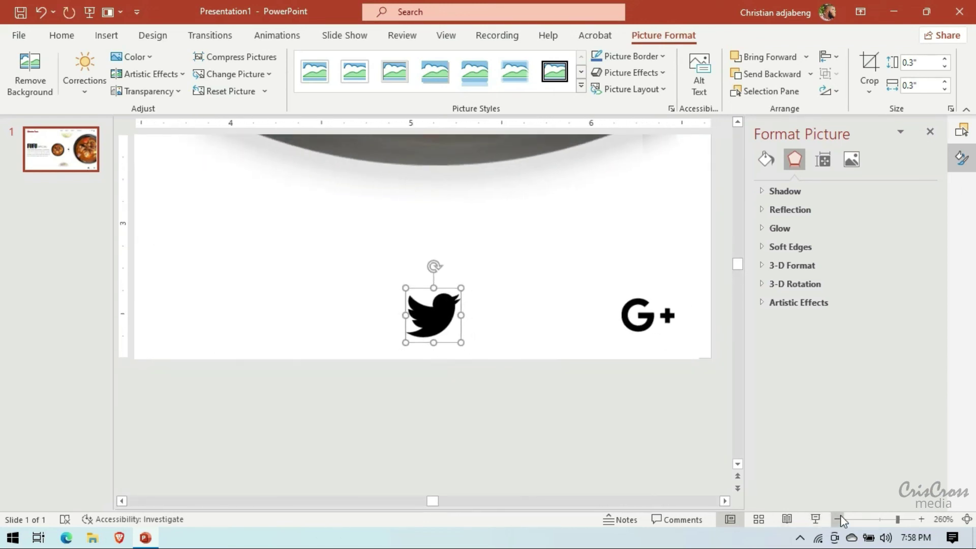
pyautogui.scroll(3, 612, 318)
pyautogui.moveTo(623, 238); pyautogui.dragTo(500, 445)
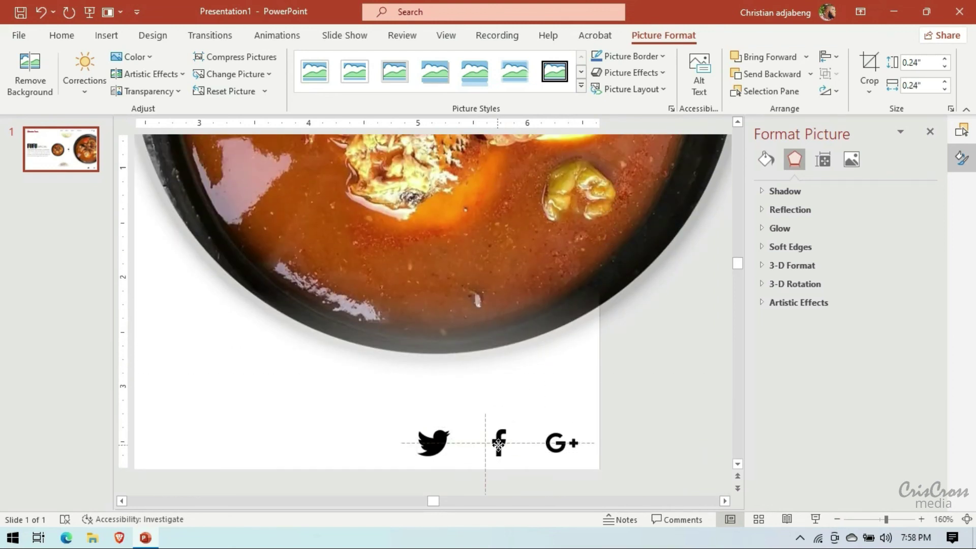
pyautogui.moveTo(498, 444); pyautogui.dragTo(497, 450)
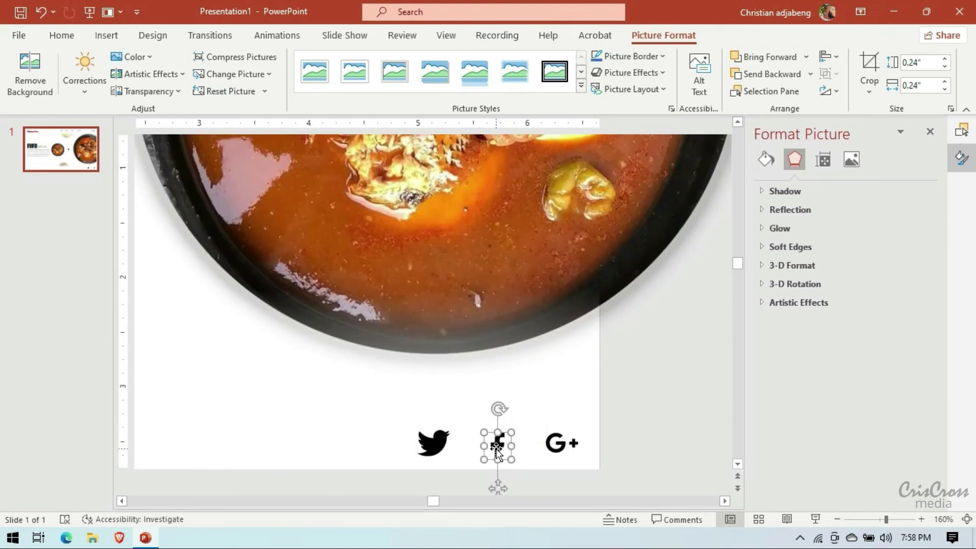
pyautogui.click(641, 399)
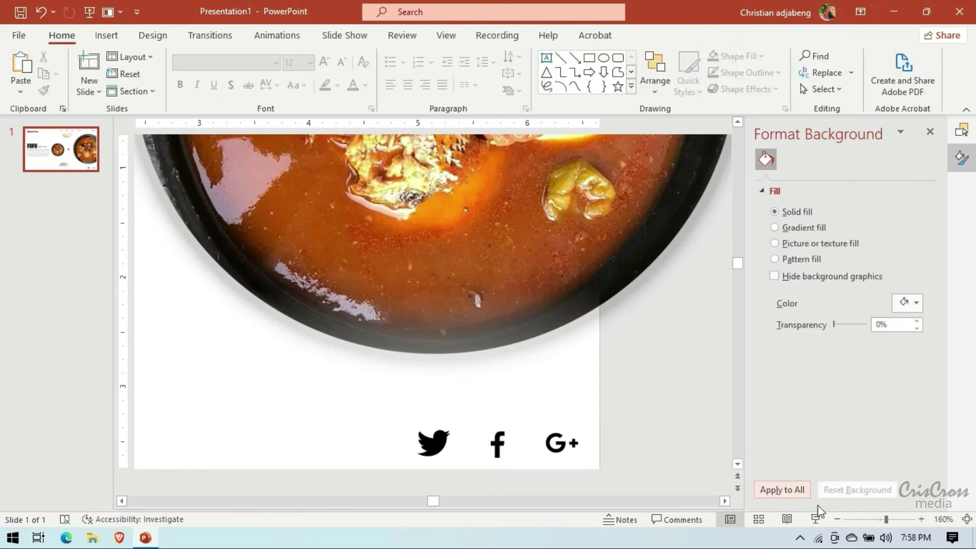
# - Preview the finished Fufu slide as a slide show from the beginning
pyautogui.scroll(-4, 841, 521)
pyautogui.scroll(-4, 841, 521)
pyautogui.scroll(-4, 841, 521)
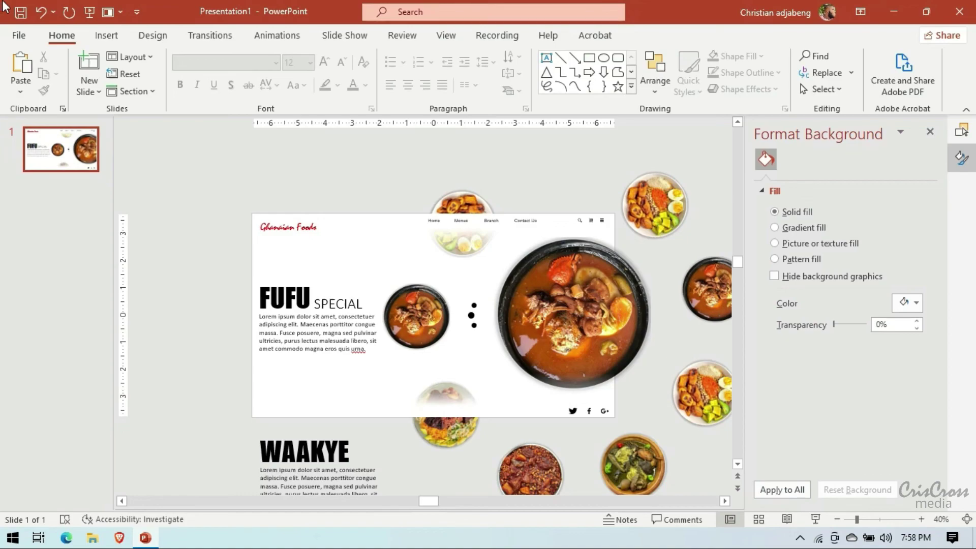
pyautogui.click(91, 13)
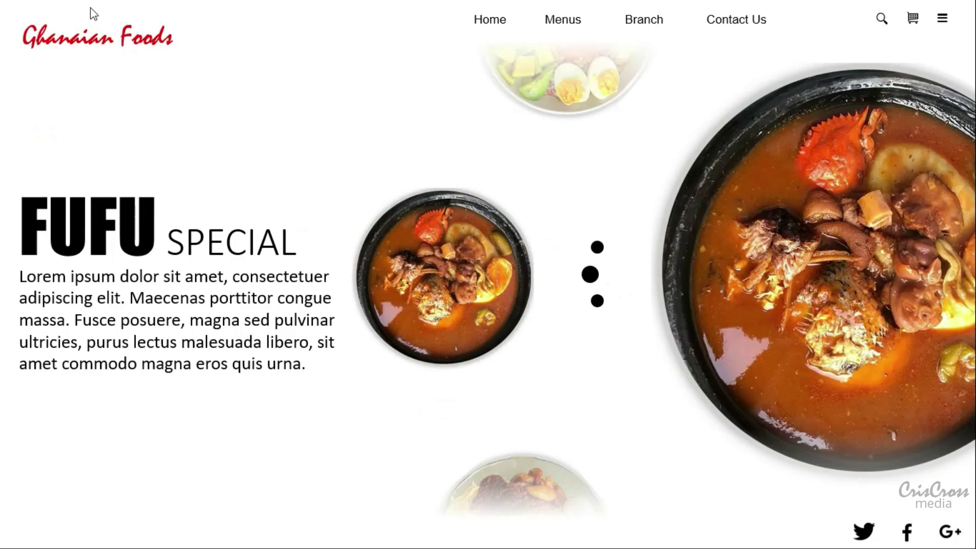
pyautogui.press('Escape')
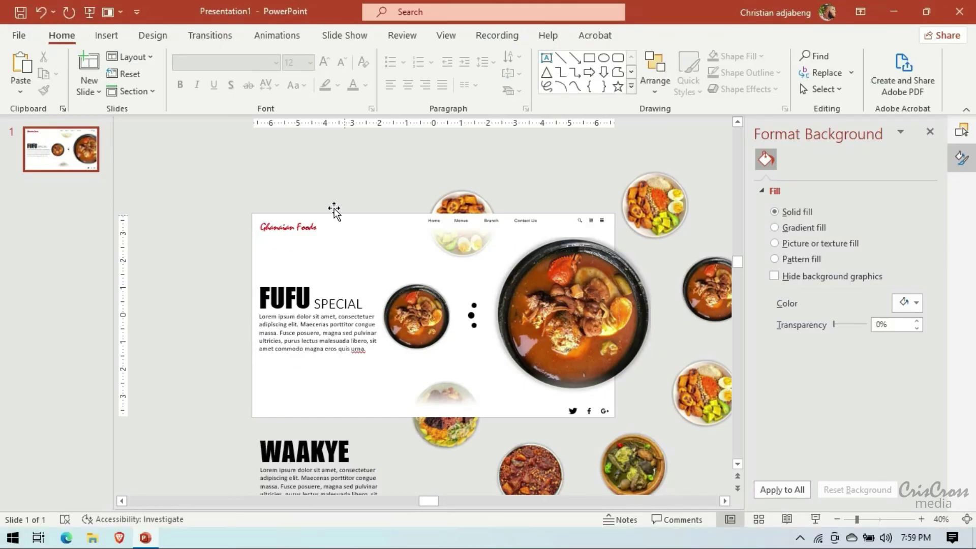
# - Apply a Morph transition to slide 1 with a duration of 01.50
pyautogui.click(203, 36)
pyautogui.click(148, 75)
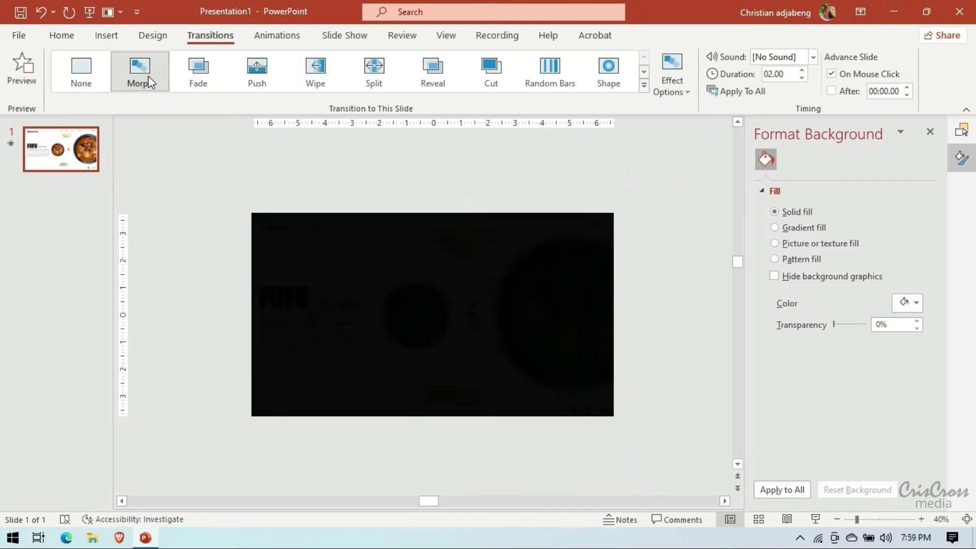
pyautogui.click(802, 77)
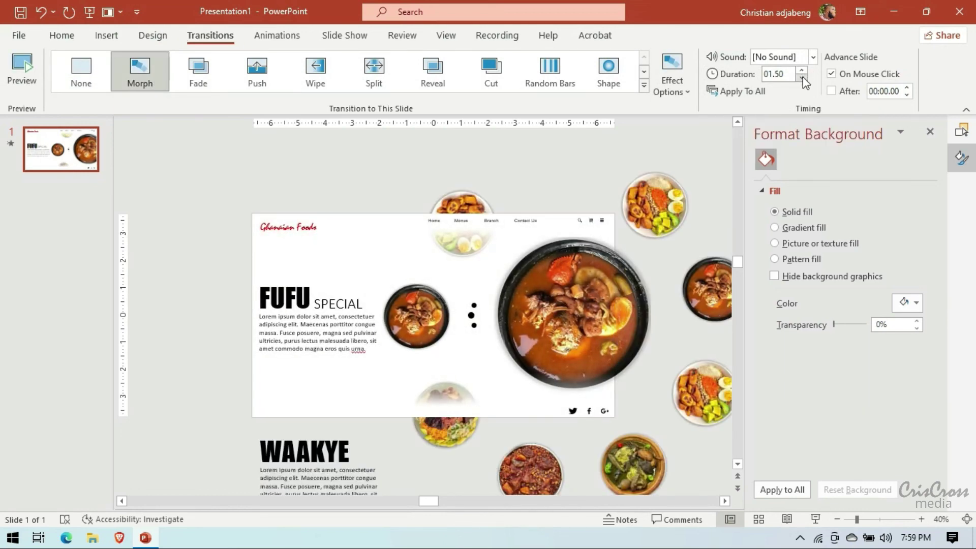
# - Duplicate slide 1 and set the food-photo ring's rotation to 0°
pyautogui.rightClick(61, 151)
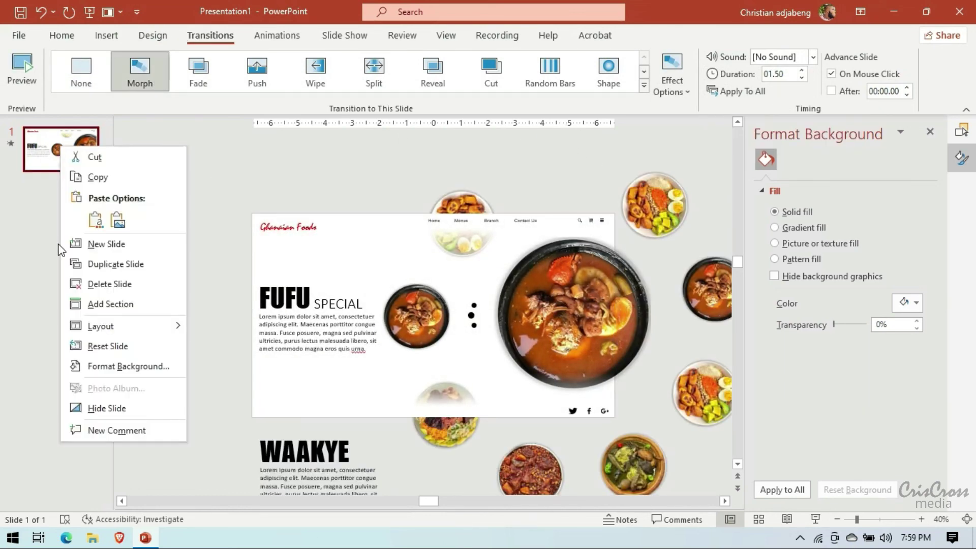
pyautogui.click(103, 265)
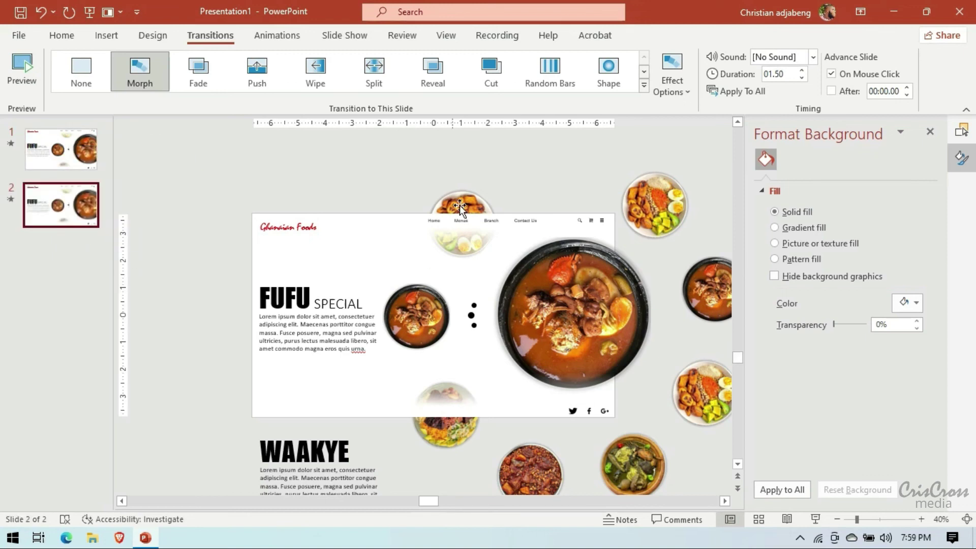
pyautogui.click(645, 189)
pyautogui.click(823, 180)
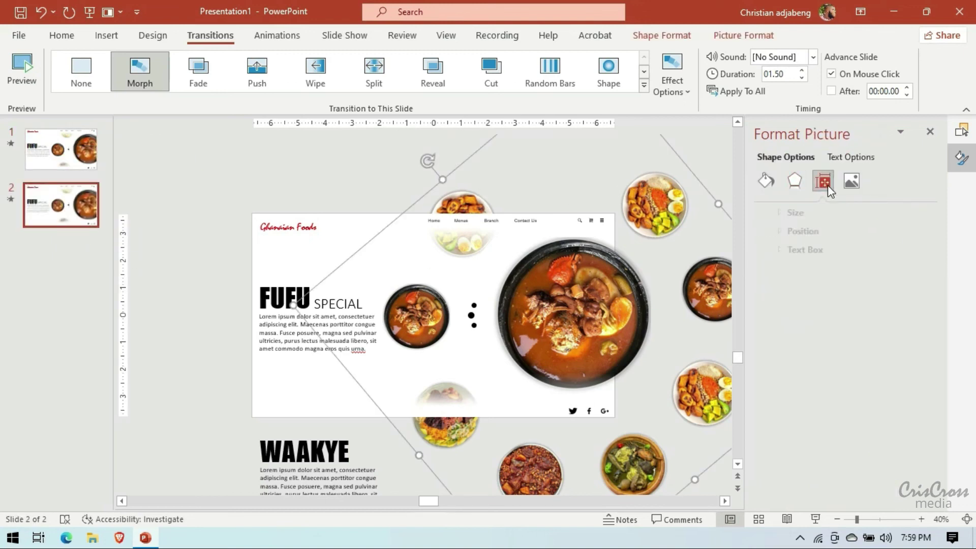
pyautogui.click(777, 213)
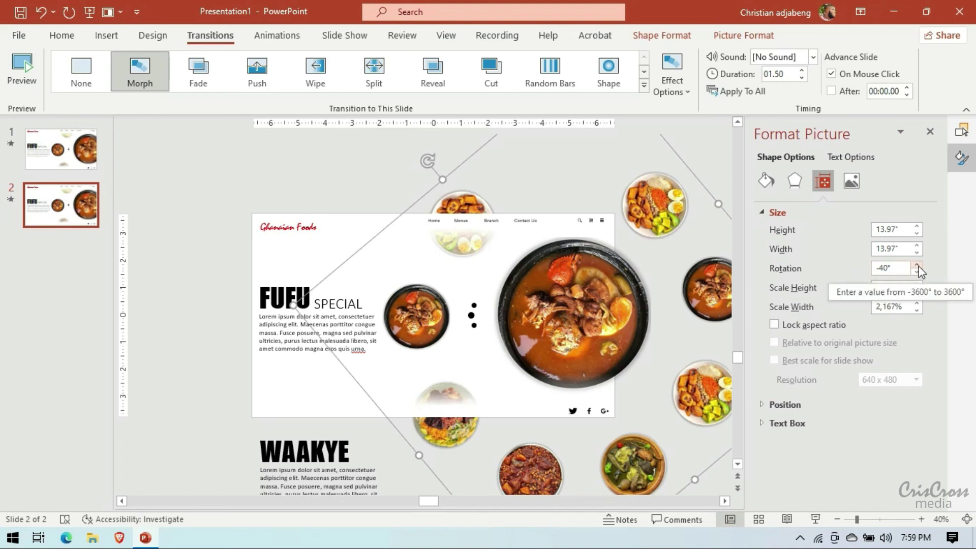
pyautogui.write('0')
pyautogui.press('Return')
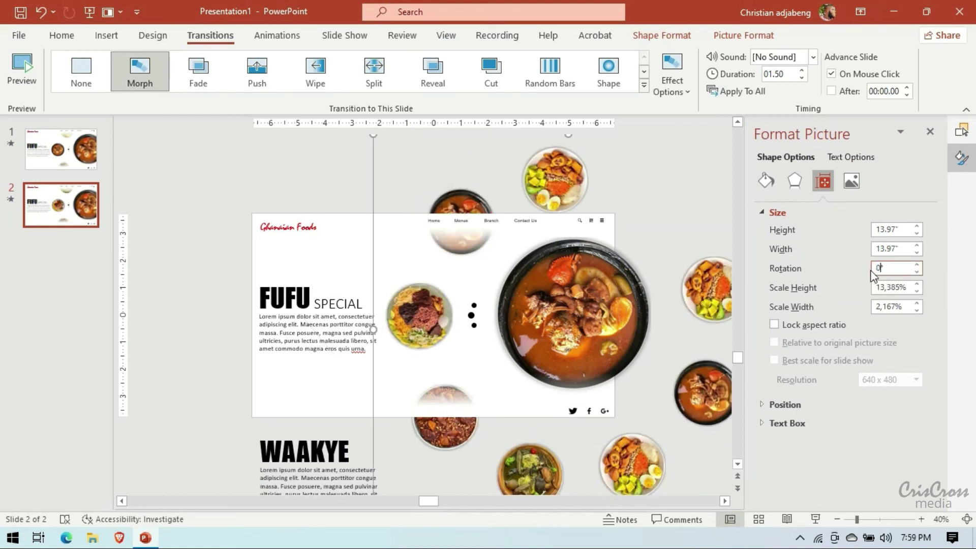
# - Nudge the wide plate strip with arrow keys so the Waakye plate fills the centre circle
pyautogui.click(603, 303)
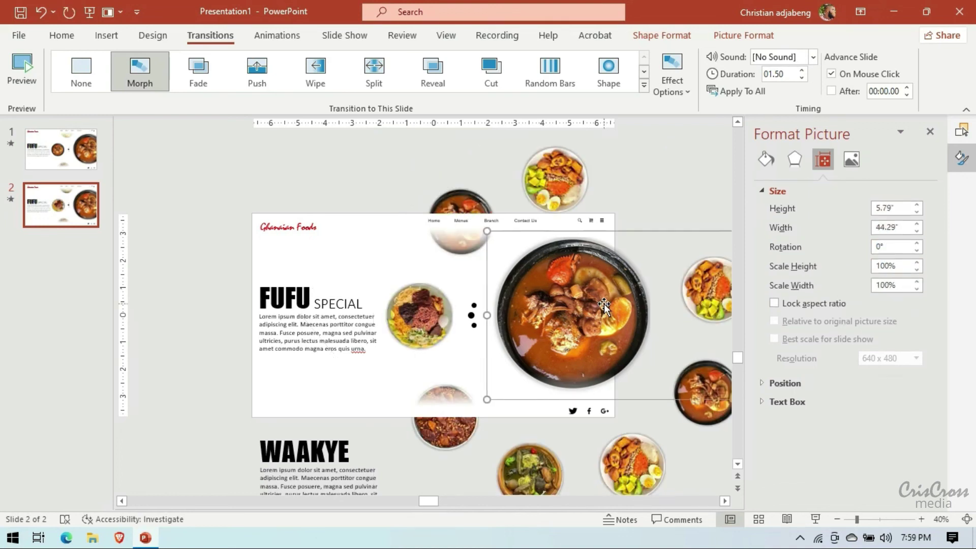
pyautogui.press('Left')
pyautogui.press('Left')
pyautogui.press('Left')
pyautogui.press('Left')
pyautogui.press('Left')
pyautogui.press('Left')
pyautogui.press('Left')
pyautogui.press('Left')
pyautogui.press('Left')
pyautogui.press('Left')
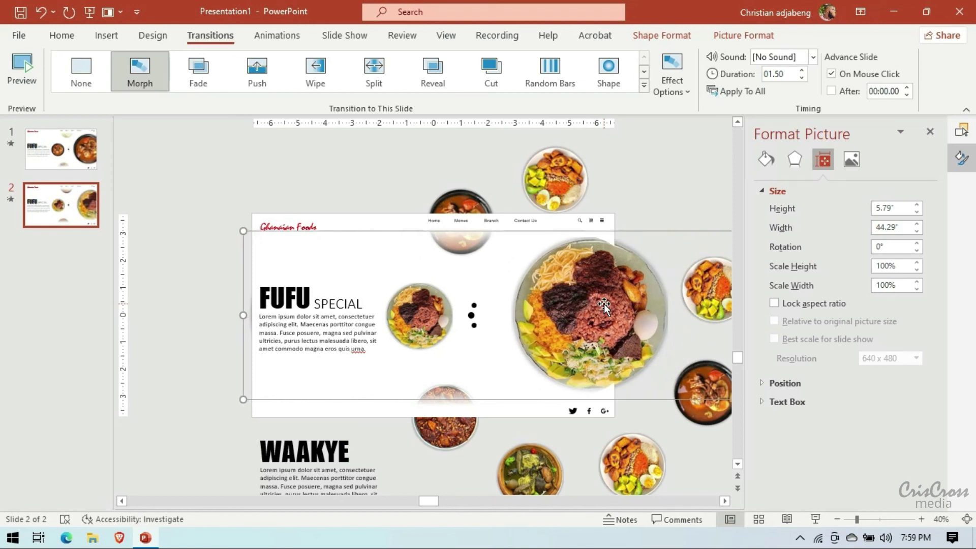
pyautogui.press('Left')
pyautogui.press('Left')
pyautogui.press('Left')
pyautogui.press('Left')
pyautogui.press('Left')
pyautogui.press('Left')
pyautogui.press('Left')
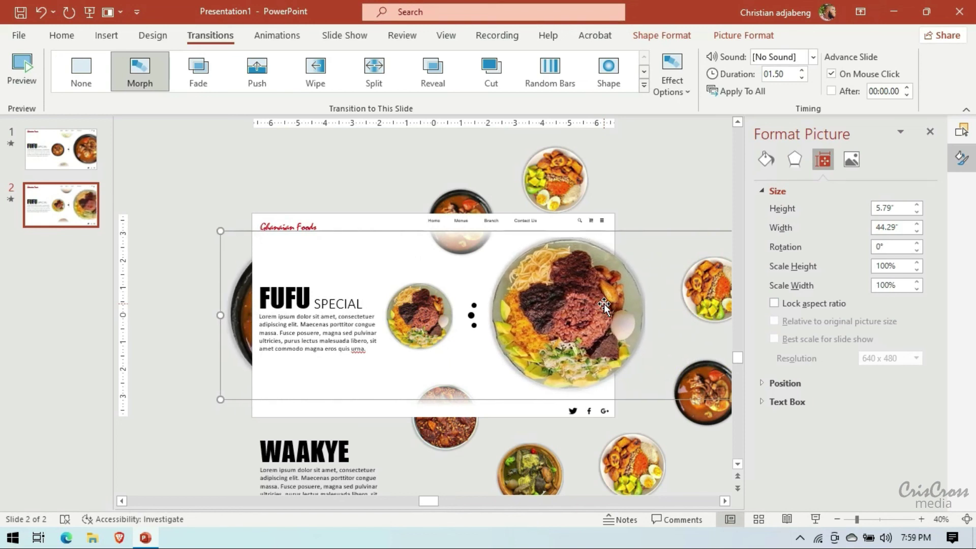
pyautogui.press('Right')
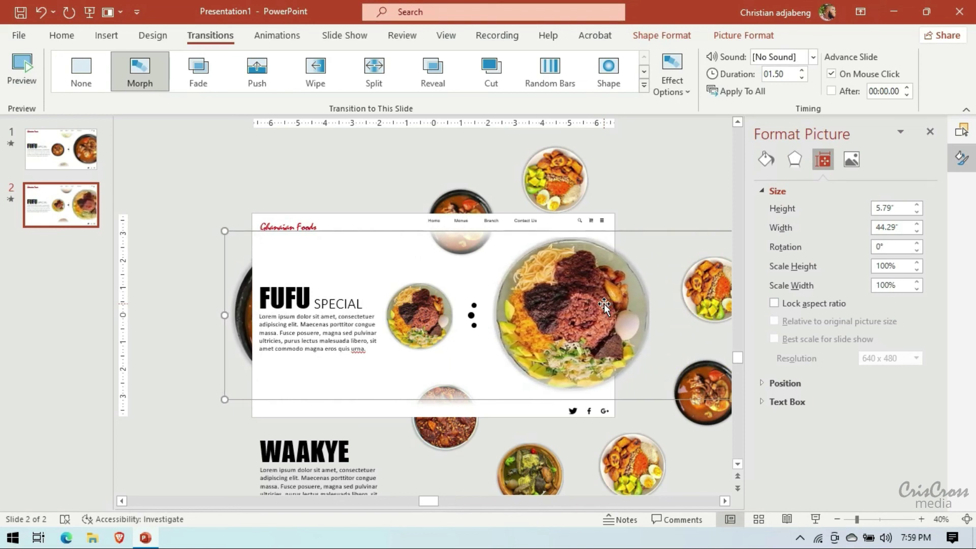
pyautogui.press('Right')
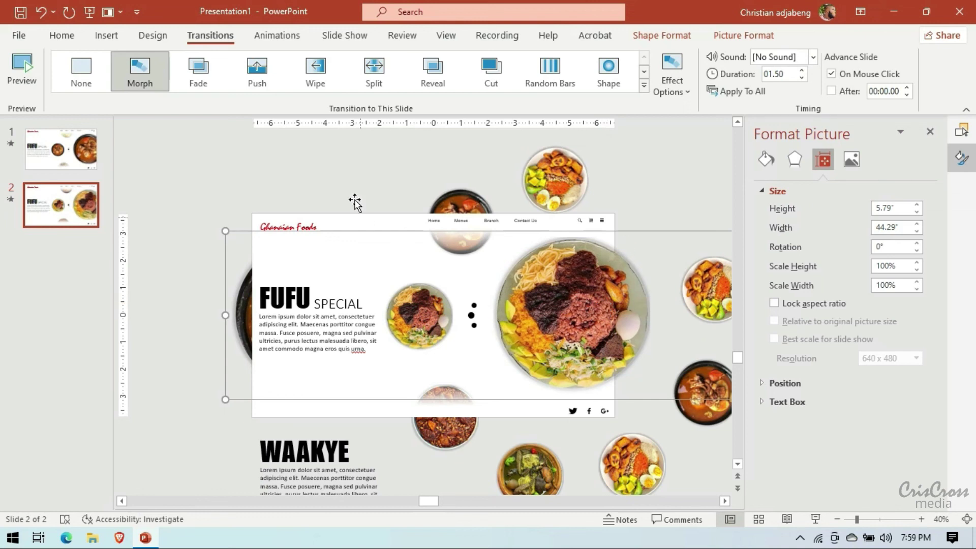
pyautogui.rightClick(66, 203)
# - Duplicate slide 2 and rotate the new slide's food-photo ring to 40°
pyautogui.click(77, 319)
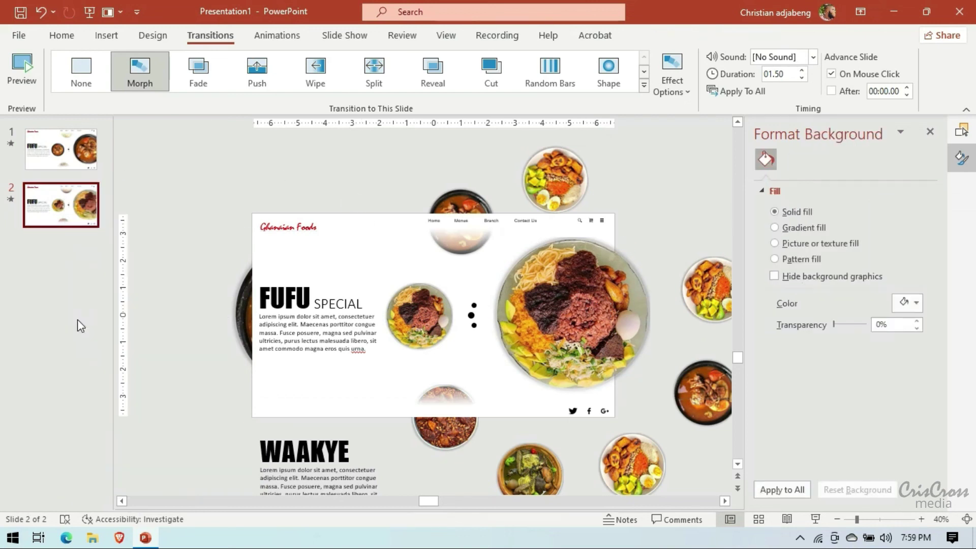
pyautogui.click(581, 238)
pyautogui.click(794, 180)
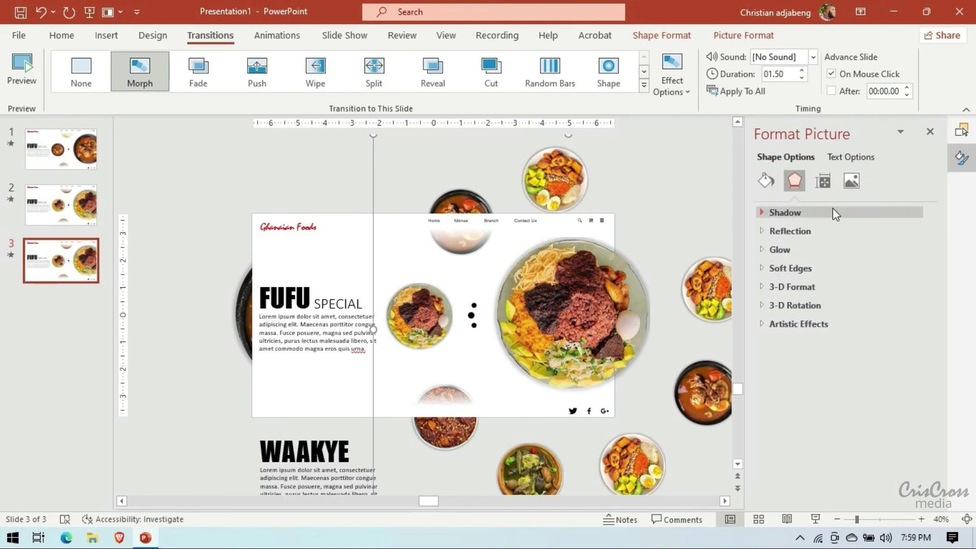
pyautogui.click(823, 181)
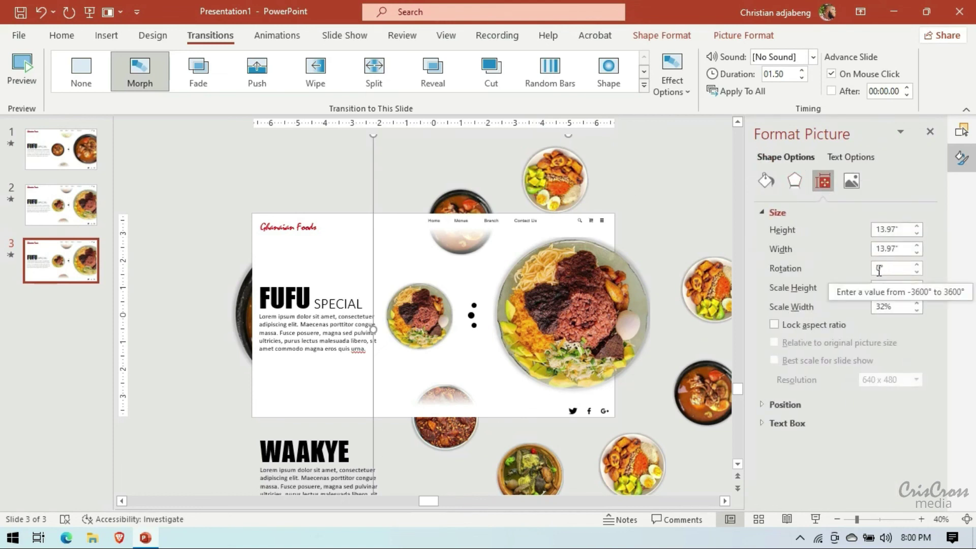
pyautogui.click(879, 269)
pyautogui.write('40')
pyautogui.press('Return')
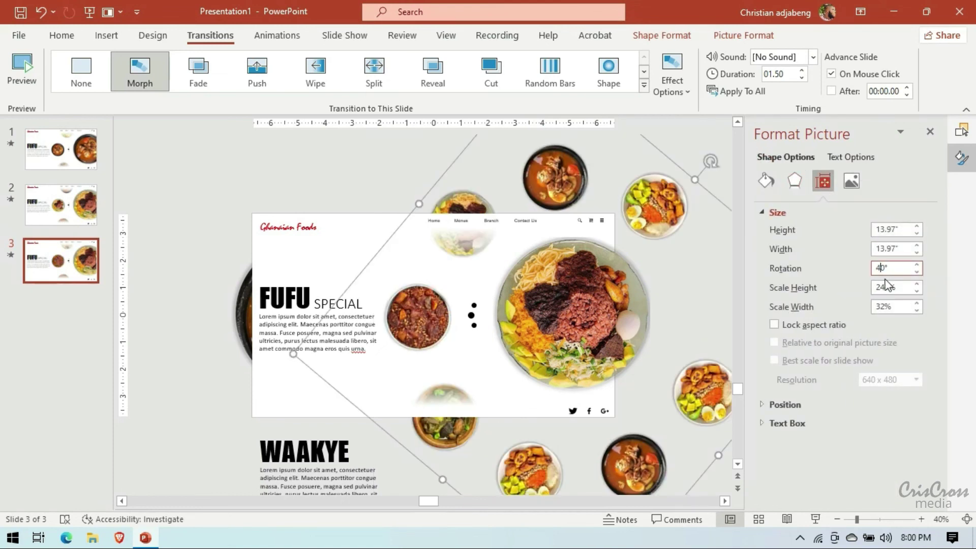
# - Shift the plate strip so the beans dish is featured large, then return to slide 2
pyautogui.click(633, 312)
pyautogui.hotkey('ctrl', 'z')
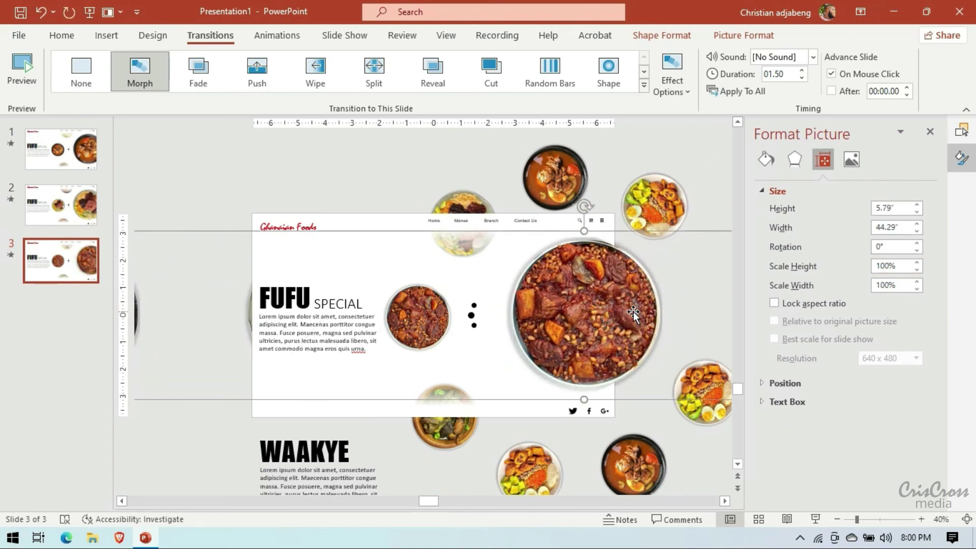
pyautogui.hotkey('ctrl', 'z')
pyautogui.hotkey('ctrl', 'z')
pyautogui.hotkey('ctrl', 'z')
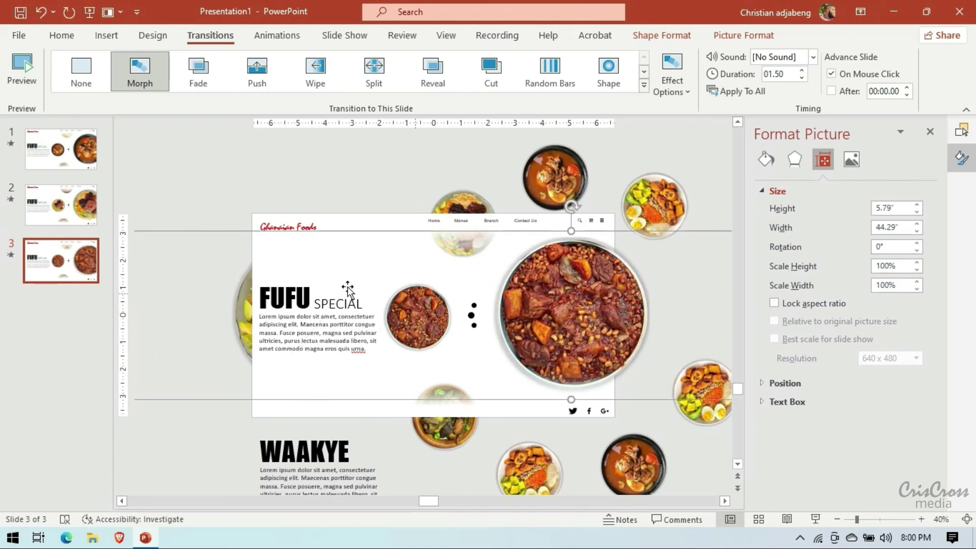
pyautogui.click(61, 204)
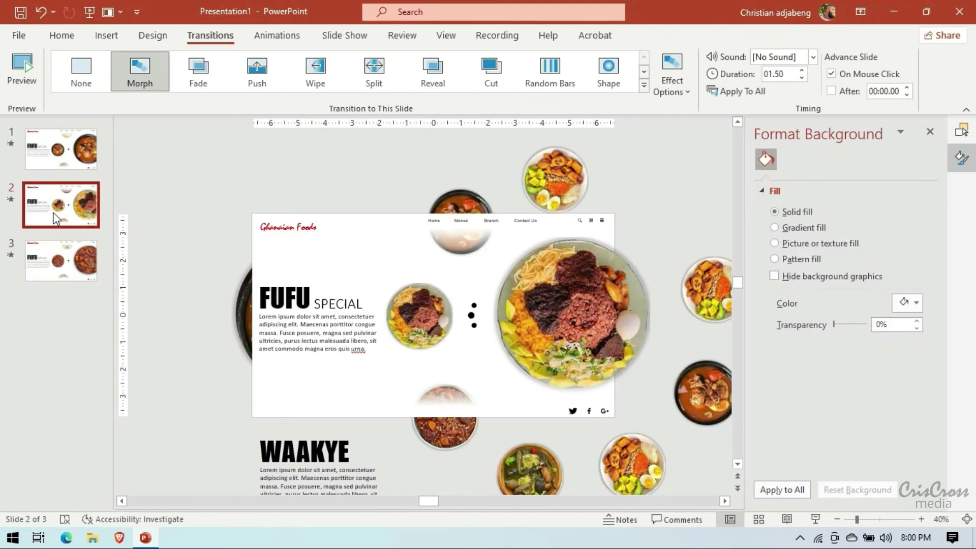
# - Nudge slide 2's dish heading group upward until WAAKYE is the featured heading
pyautogui.click(309, 293)
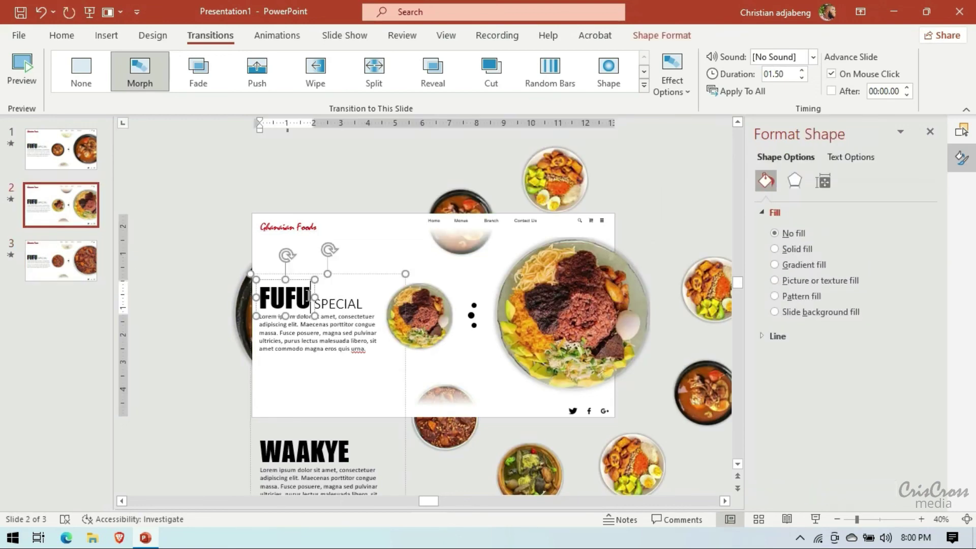
pyautogui.click(359, 277)
pyautogui.press('Up')
pyautogui.press('Up')
pyautogui.press('Up')
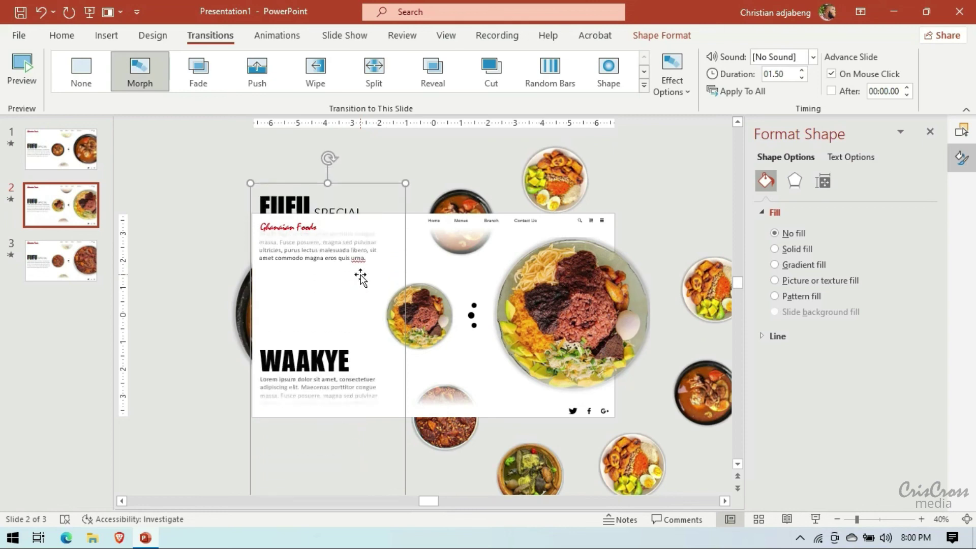
pyautogui.press('Up')
pyautogui.press('Up')
pyautogui.press('Up')
pyautogui.press('Down')
pyautogui.press('Down')
pyautogui.press('Down')
pyautogui.press('Up')
pyautogui.press('Up')
pyautogui.press('Up')
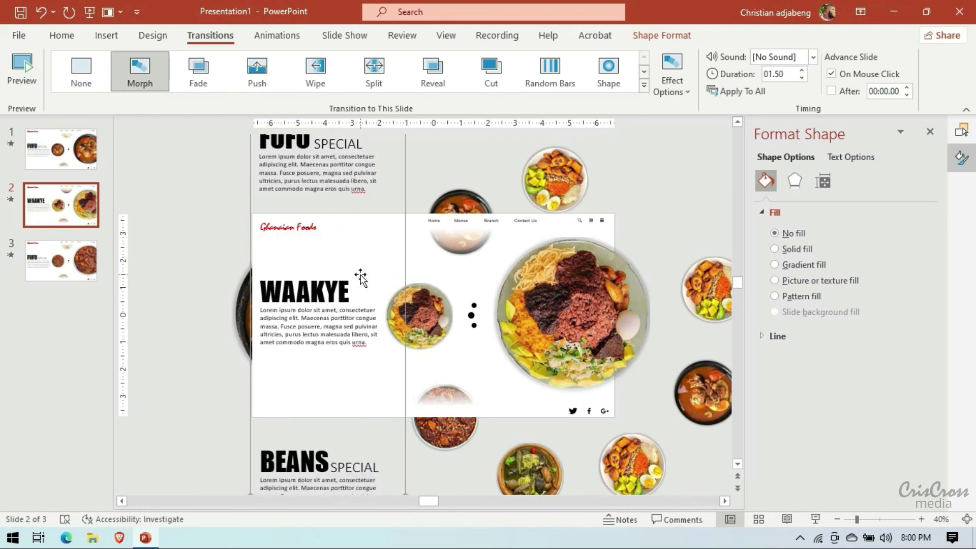
pyautogui.press('Up')
pyautogui.press('Up')
# - On slide 3, nudge the heading group up until BEANS SPECIAL is featured
pyautogui.click(42, 261)
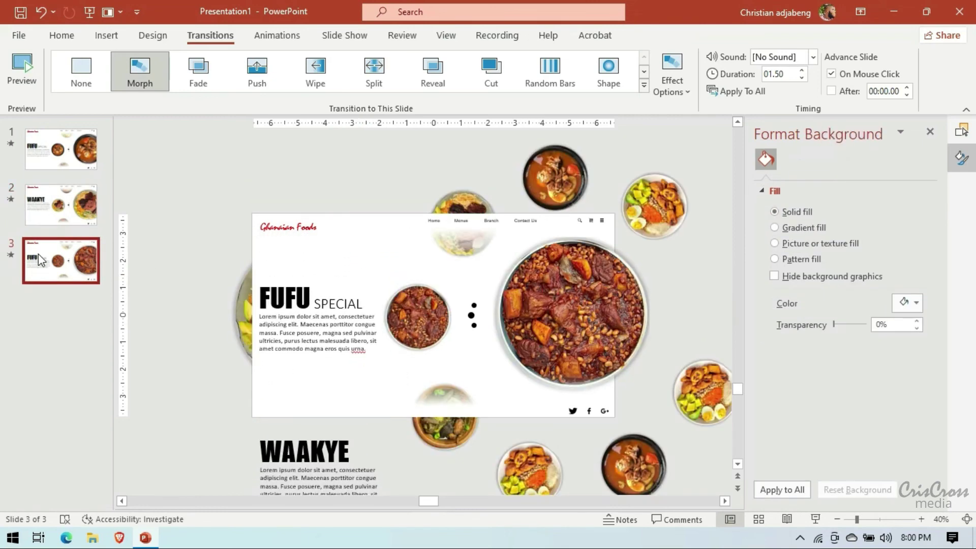
pyautogui.click(344, 294)
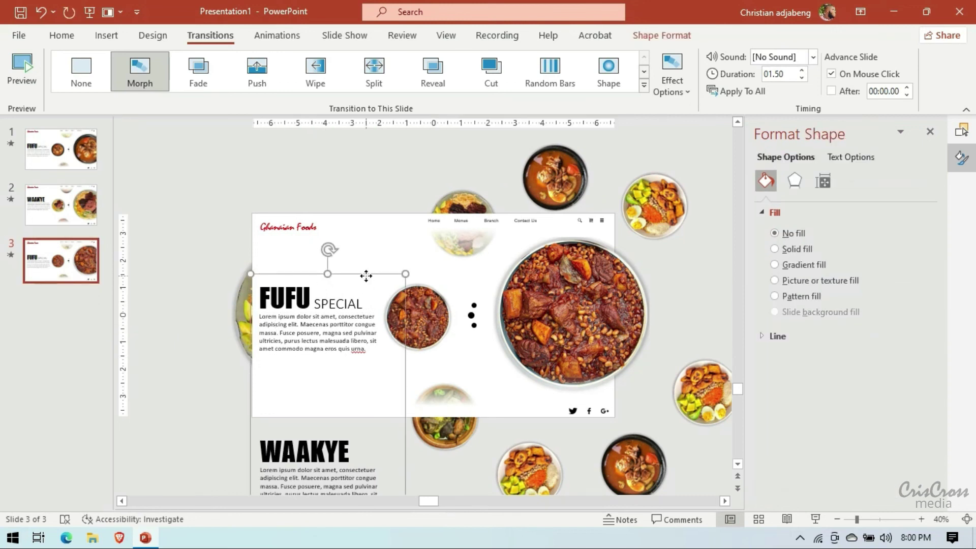
pyautogui.press('Up')
pyautogui.press('Up')
pyautogui.press('Up')
pyautogui.press('Up')
pyautogui.press('Up')
pyautogui.press('Up')
pyautogui.press('Up')
pyautogui.press('Up')
pyautogui.press('Up')
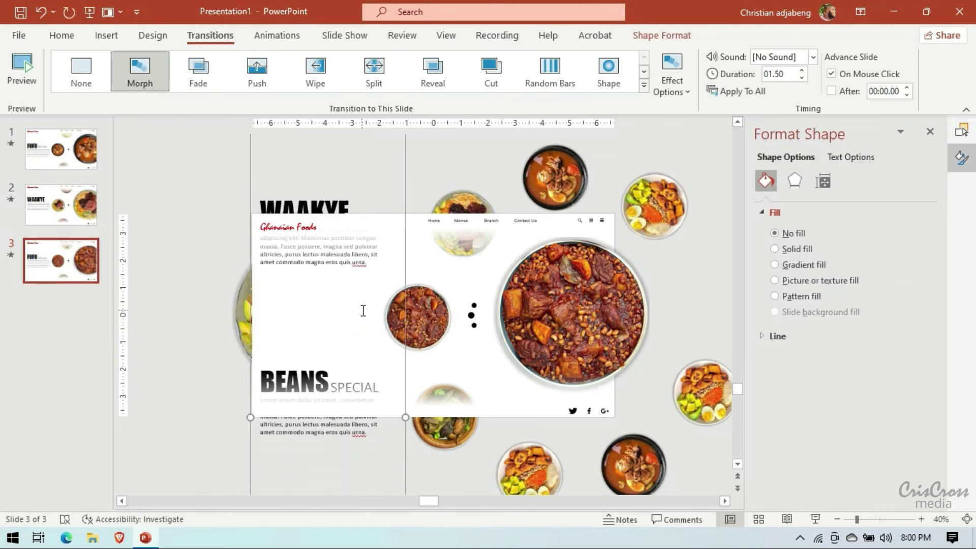
pyautogui.press('Up')
pyautogui.press('Up')
pyautogui.press('Up')
pyautogui.press('Up')
pyautogui.press('Up')
pyautogui.press('Up')
pyautogui.press('Up')
pyautogui.press('Up')
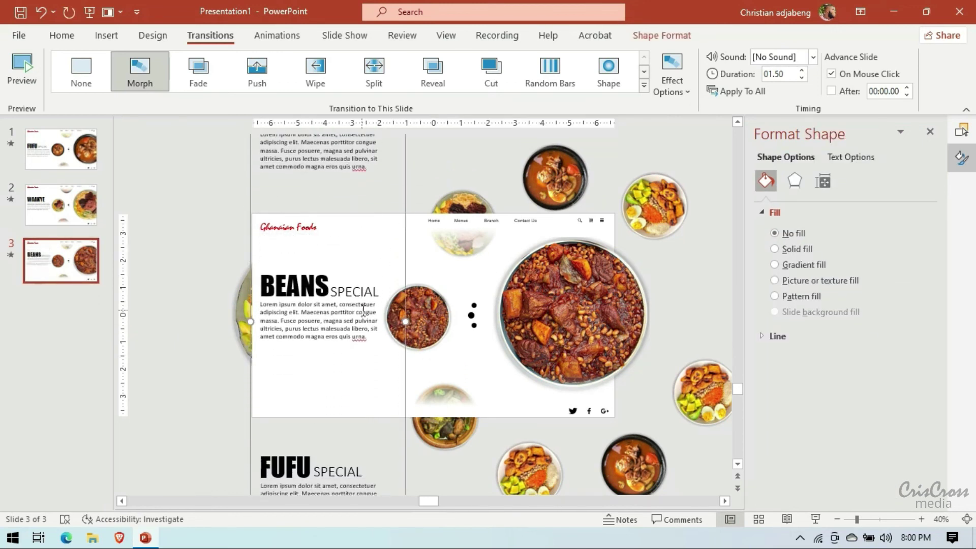
pyautogui.press('Down')
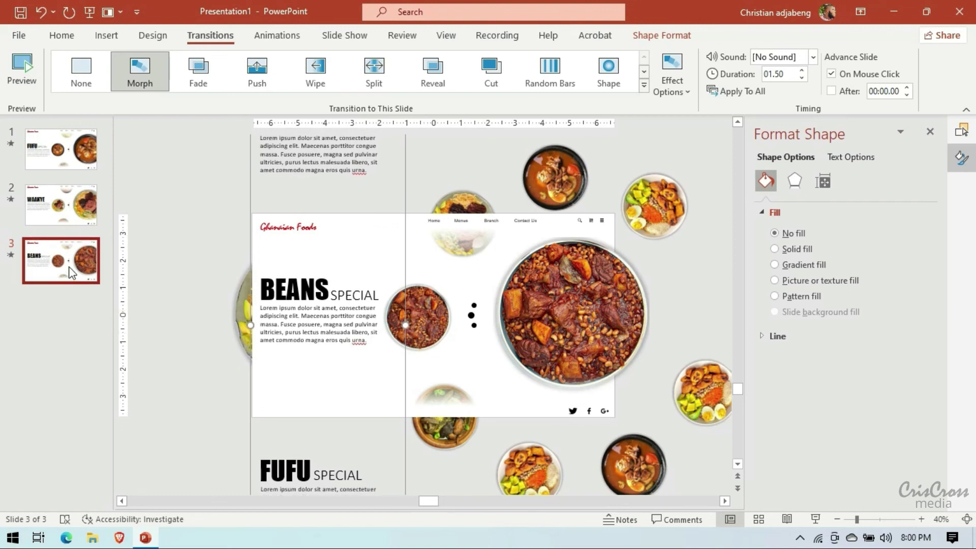
# - Duplicate slide 3 as a new slide 4 and rotate its food ring to 80°
pyautogui.rightClick(72, 266)
pyautogui.click(142, 344)
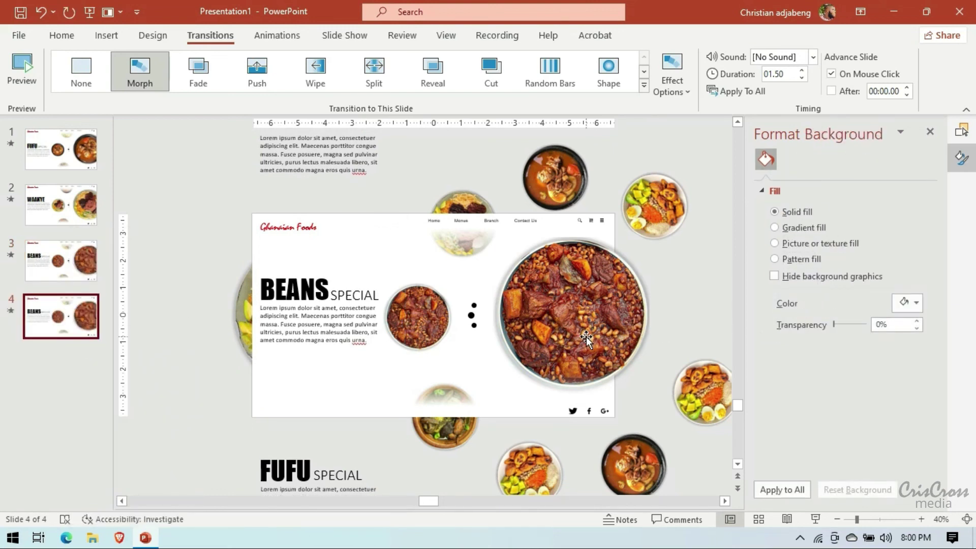
pyautogui.click(436, 331)
pyautogui.click(823, 180)
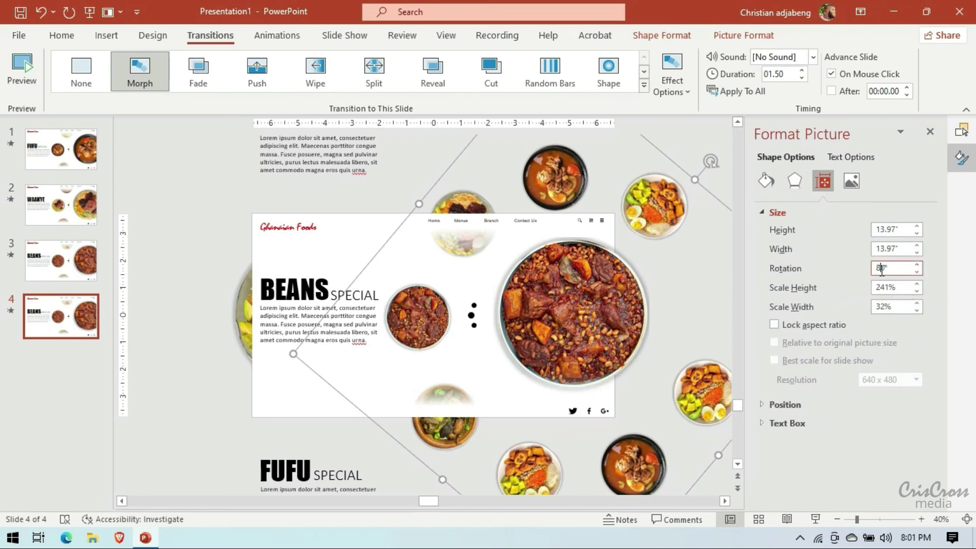
pyautogui.press('Return')
# - Move the dish heading column up so FUFU SPECIAL is featured
pyautogui.click(290, 332)
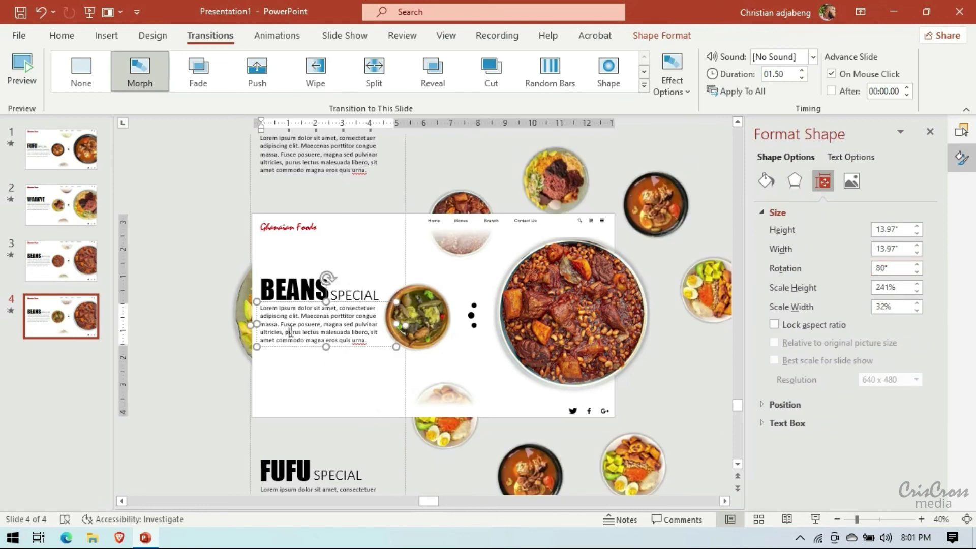
pyautogui.click(406, 235)
pyautogui.press('Up')
pyautogui.press('Up')
pyautogui.press('Up')
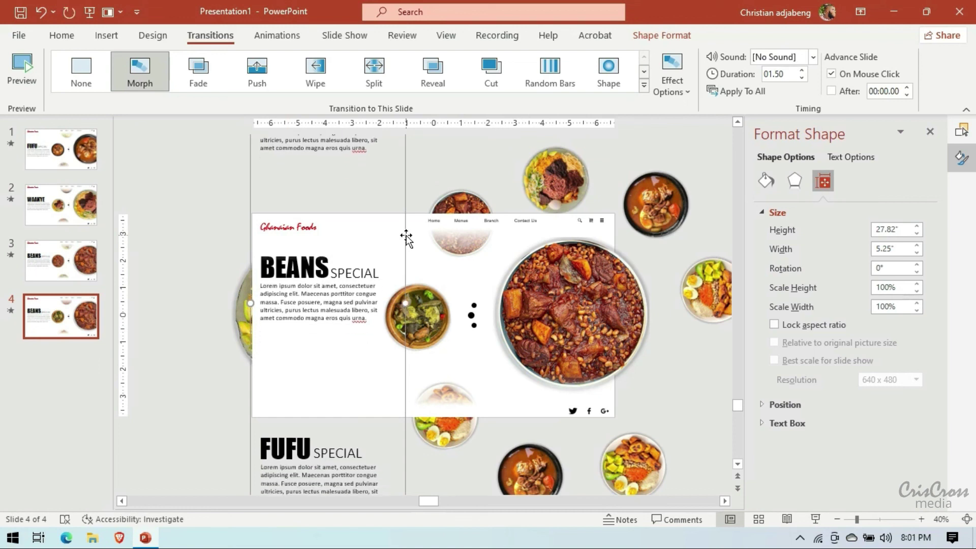
pyautogui.press('Up')
pyautogui.press('Up')
pyautogui.press('Up')
pyautogui.press('Up')
pyautogui.press('Up')
pyautogui.press('Up')
pyautogui.press('Up')
pyautogui.press('Up')
pyautogui.press('Up')
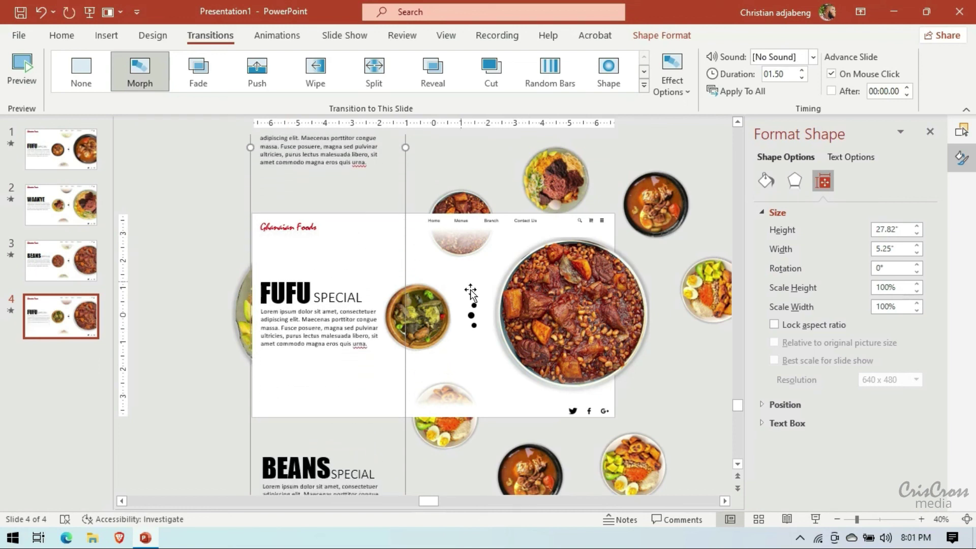
# - Slide the food picture strip left until the fufu plate fills the large circle
pyautogui.click(562, 331)
pyautogui.press('Left')
pyautogui.press('Left')
pyautogui.press('Left')
pyautogui.press('Left')
pyautogui.press('Left')
pyautogui.press('Left')
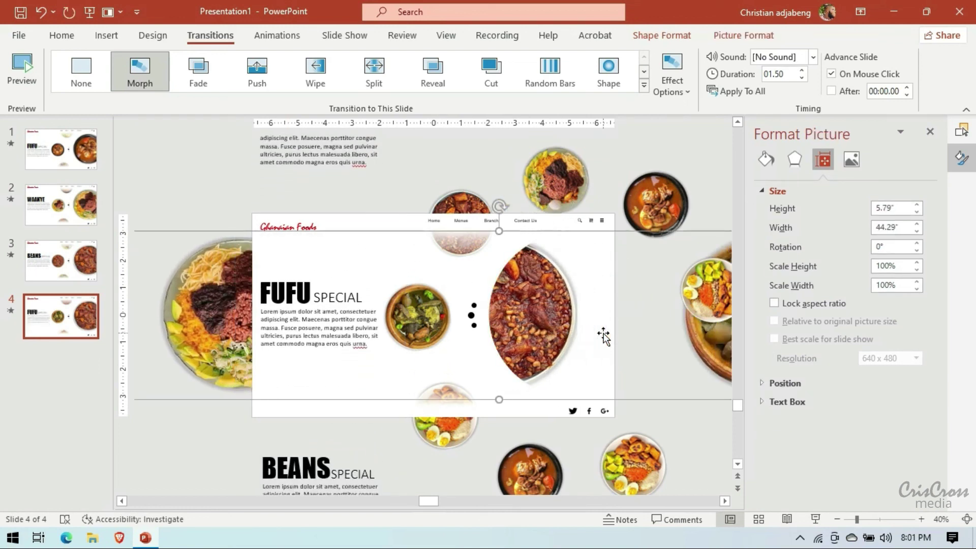
pyautogui.press('Left')
pyautogui.press('Left')
pyautogui.press('Left')
pyautogui.press('Left')
pyautogui.press('Left')
pyautogui.press('Left')
pyautogui.press('Left')
pyautogui.press('Left')
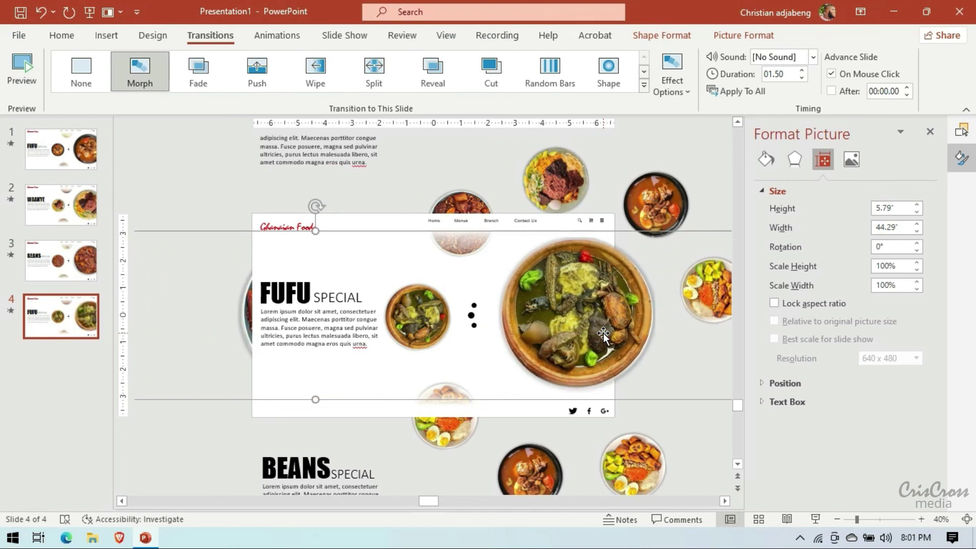
pyautogui.press('Left')
pyautogui.press('Left')
pyautogui.press('Left')
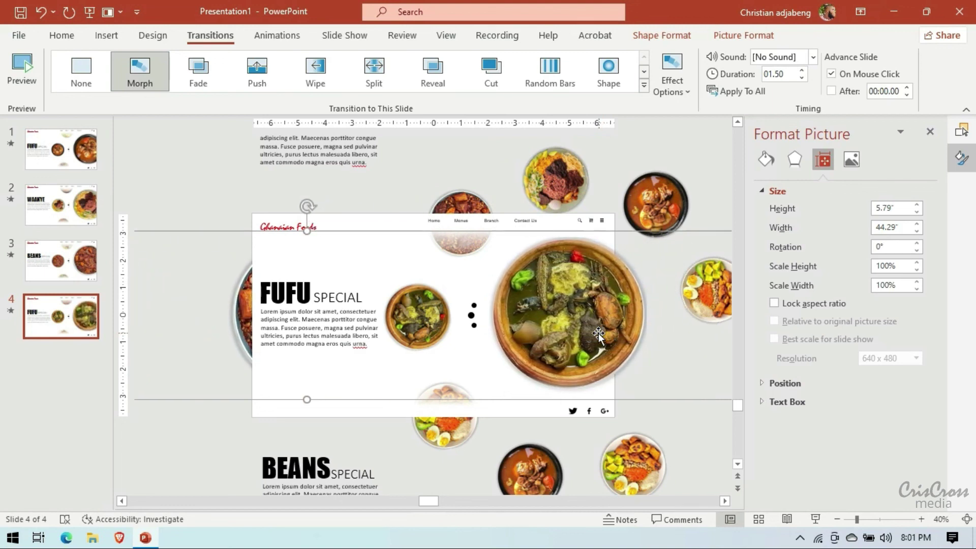
# - Duplicate slide 4 as slide 5 and shift the picture strip left to feature the plantain-and-egg plate
pyautogui.rightClick(60, 322)
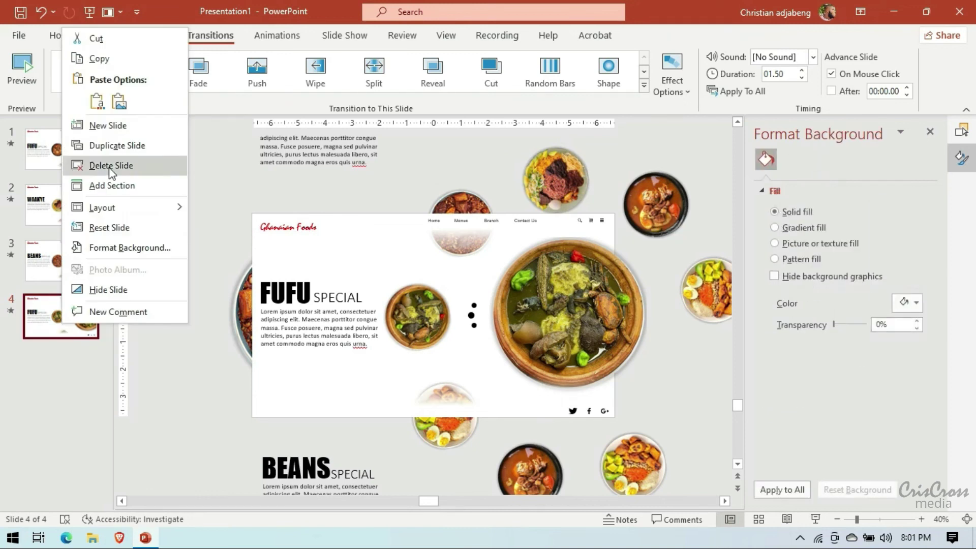
pyautogui.click(110, 144)
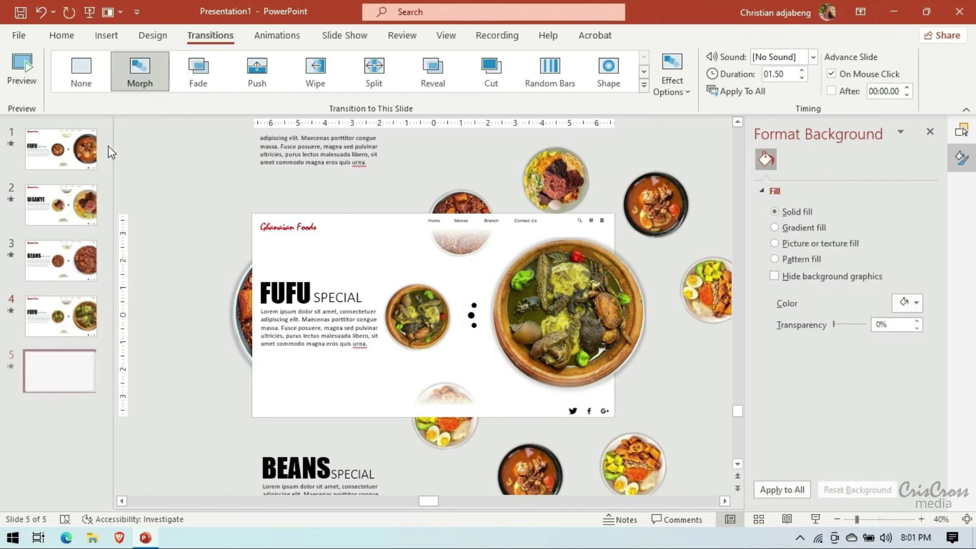
pyautogui.click(543, 343)
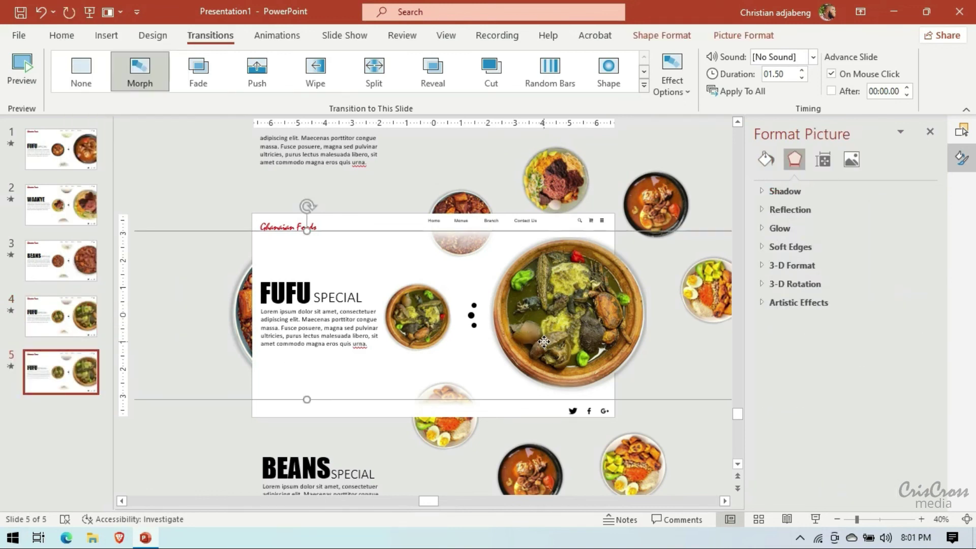
pyautogui.press('Left')
pyautogui.press('Left')
pyautogui.press('Left')
pyautogui.press('Left')
pyautogui.press('Left')
pyautogui.press('Left')
pyautogui.press('Left')
pyautogui.press('Left')
pyautogui.press('Left')
pyautogui.press('Left')
pyautogui.press('Left')
pyautogui.press('Left')
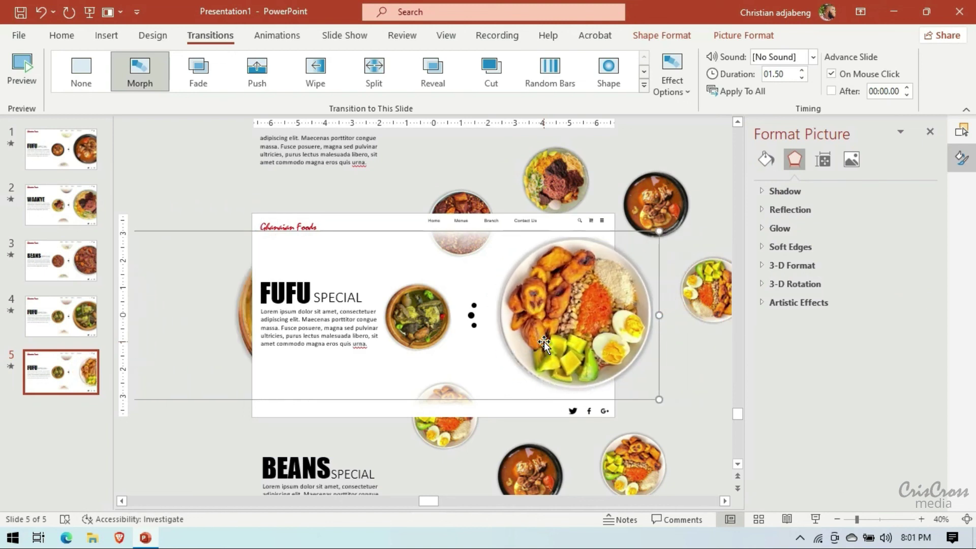
pyautogui.press('Left')
pyautogui.press('Left')
pyautogui.press('Left')
pyautogui.press('Left')
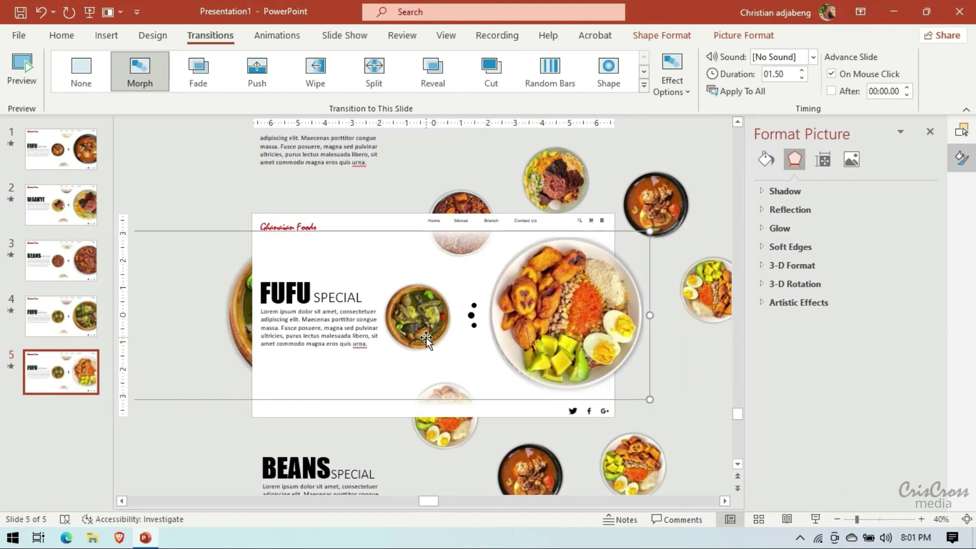
# - Rotate slide 5's food ring to 120°
pyautogui.click(668, 329)
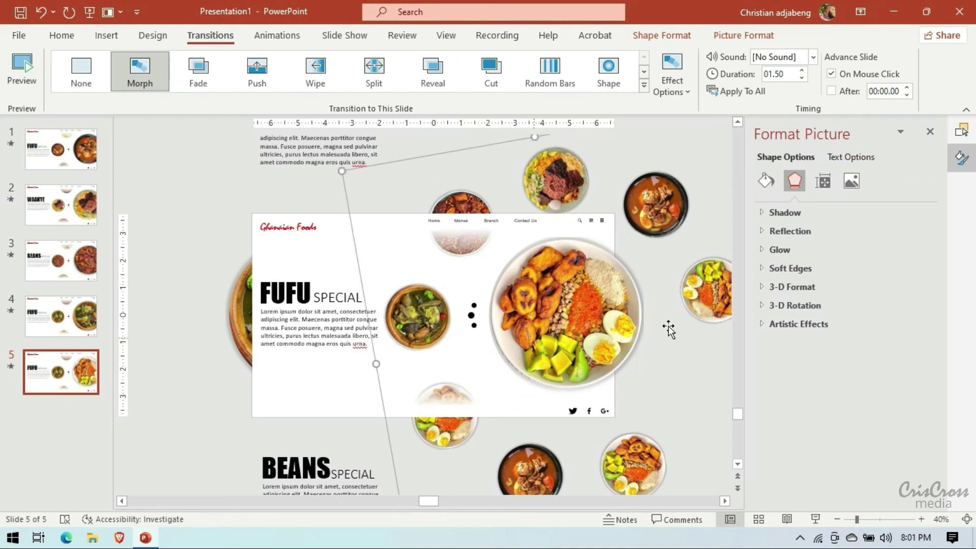
pyautogui.click(828, 187)
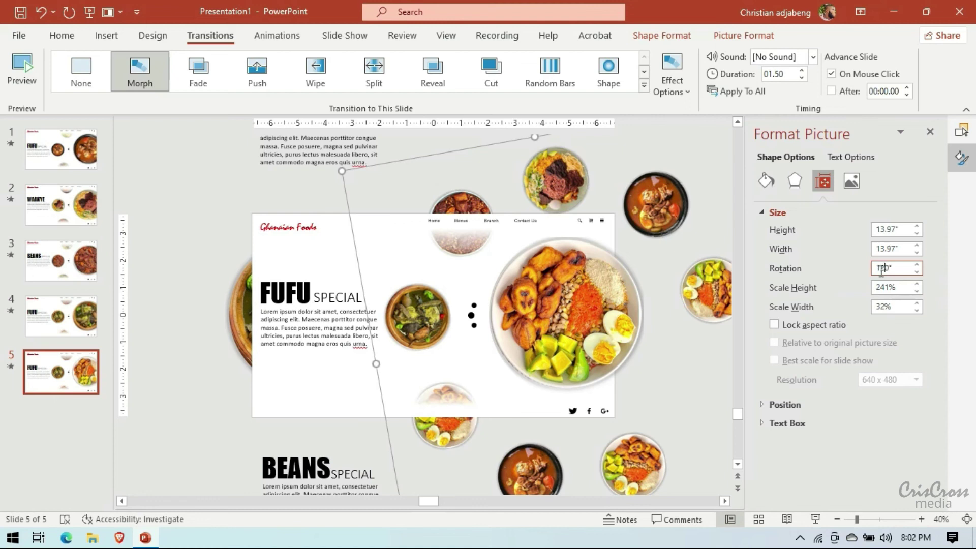
pyautogui.press('Return')
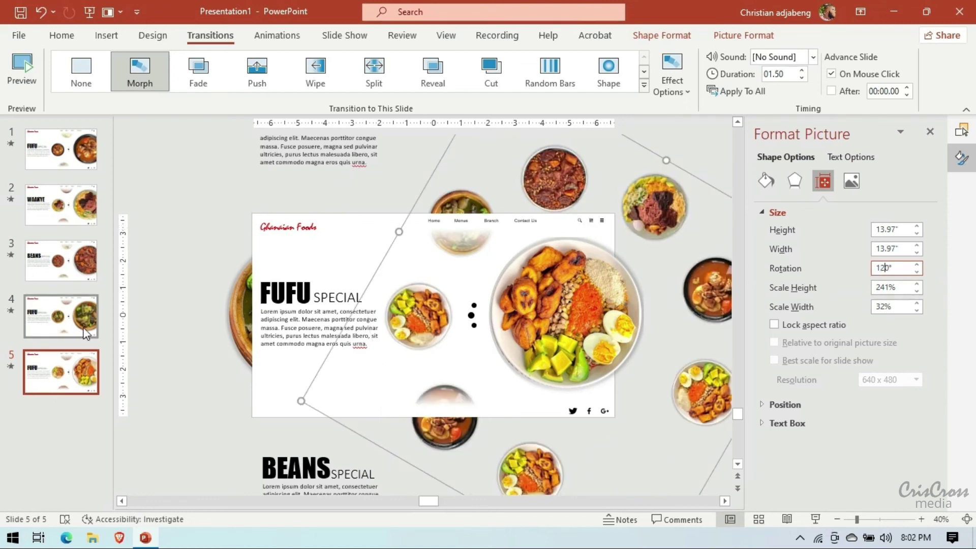
# - Preview the slideshow through WAAKYE, BEANS SPECIAL, FUFU SPECIAL and the plantain slide, then exit
pyautogui.click(92, 14)
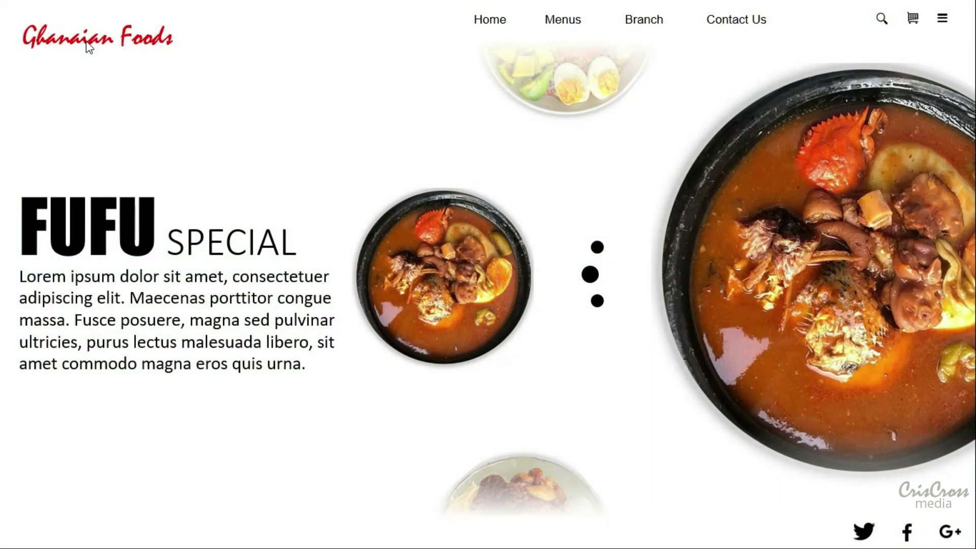
pyautogui.click(89, 47)
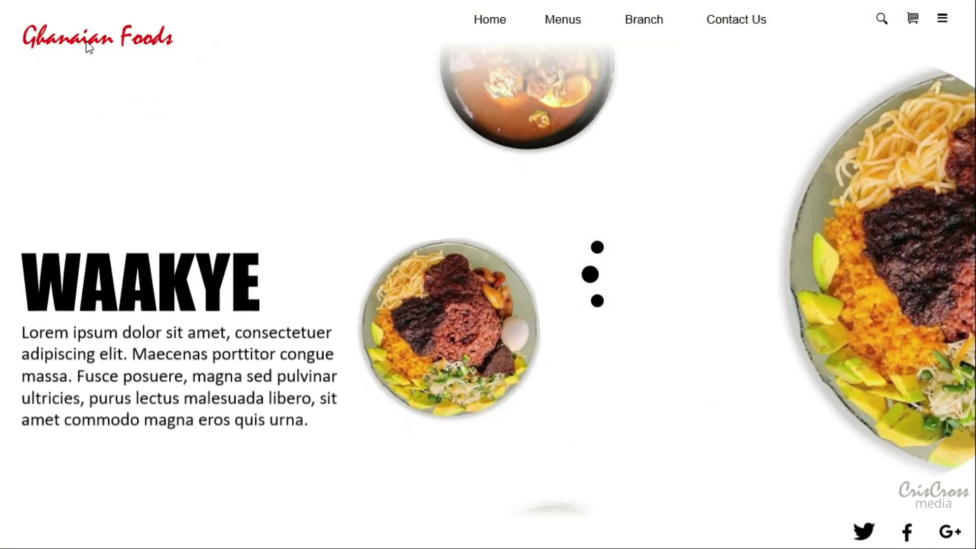
pyautogui.click(89, 47)
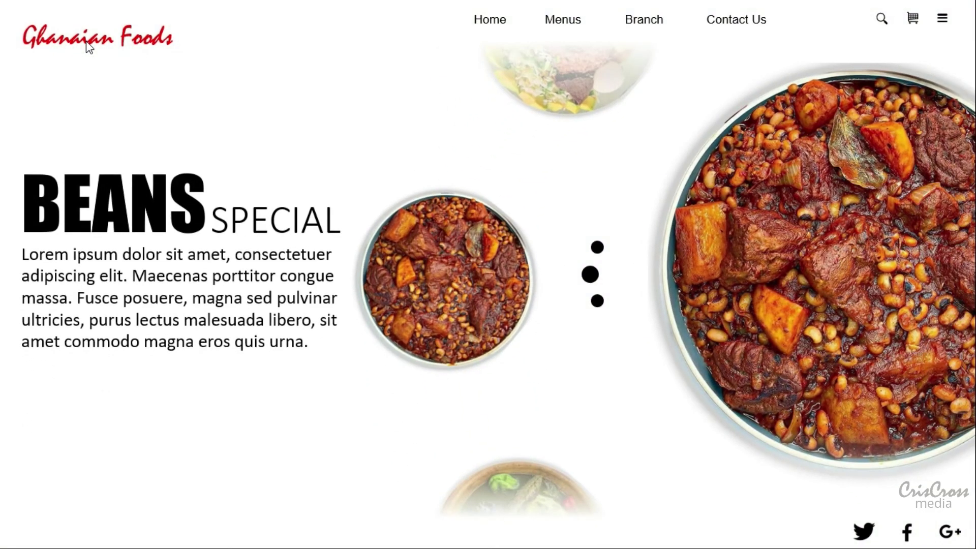
pyautogui.click(89, 46)
pyautogui.click(89, 47)
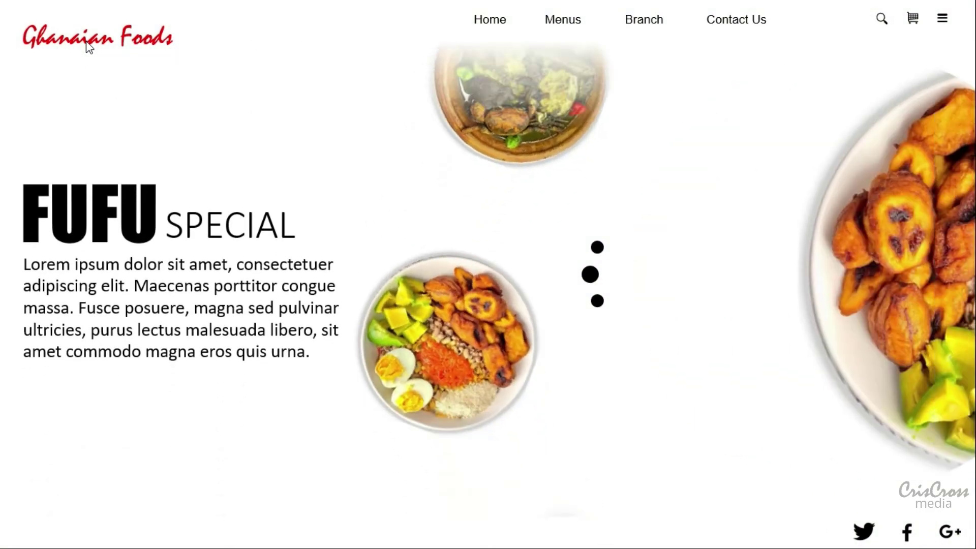
pyautogui.press('Escape')
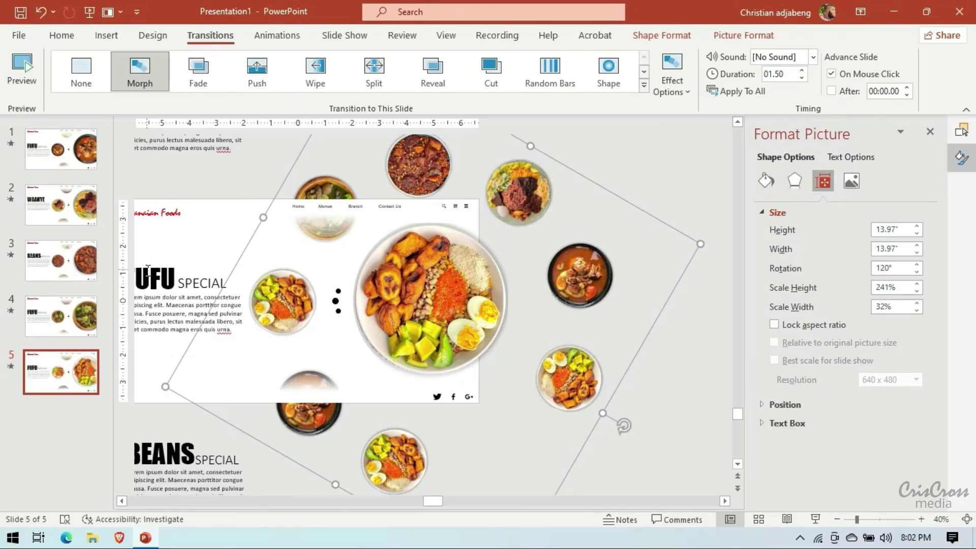
# - On slide 5, move the heading column up so BEANS SPECIAL sits beside the plantain plate
pyautogui.click(65, 268)
pyautogui.click(63, 328)
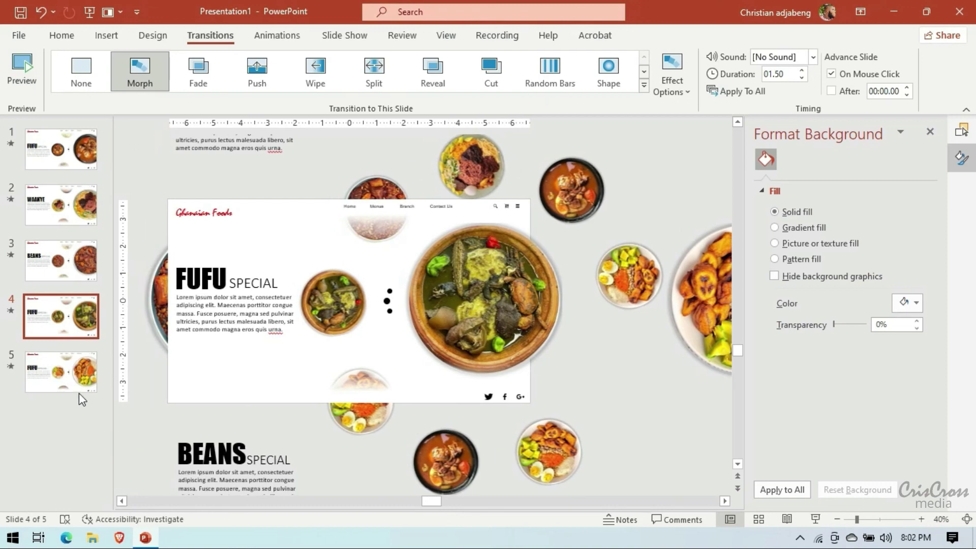
pyautogui.click(87, 384)
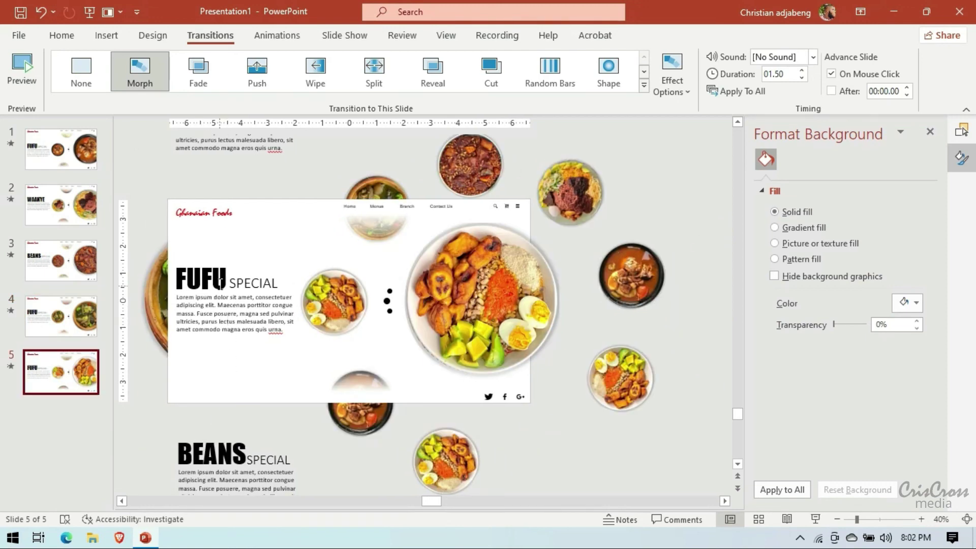
pyautogui.click(220, 278)
pyautogui.click(321, 231)
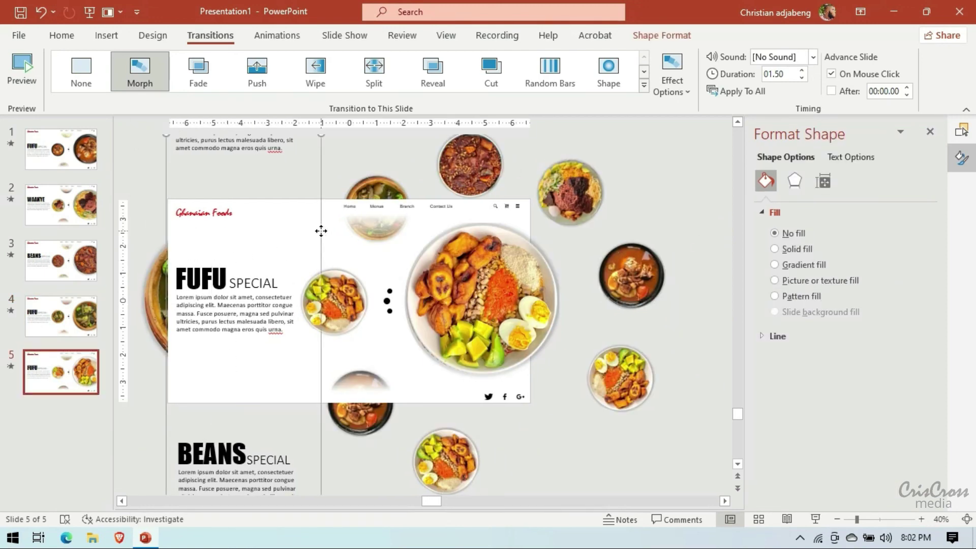
pyautogui.press('Up')
pyautogui.press('Up')
pyautogui.press('Up')
pyautogui.press('Up')
pyautogui.press('Up')
pyautogui.press('Up')
pyautogui.press('Up')
pyautogui.press('Up')
pyautogui.press('Up')
pyautogui.press('Up')
pyautogui.press('Up')
pyautogui.press('Up')
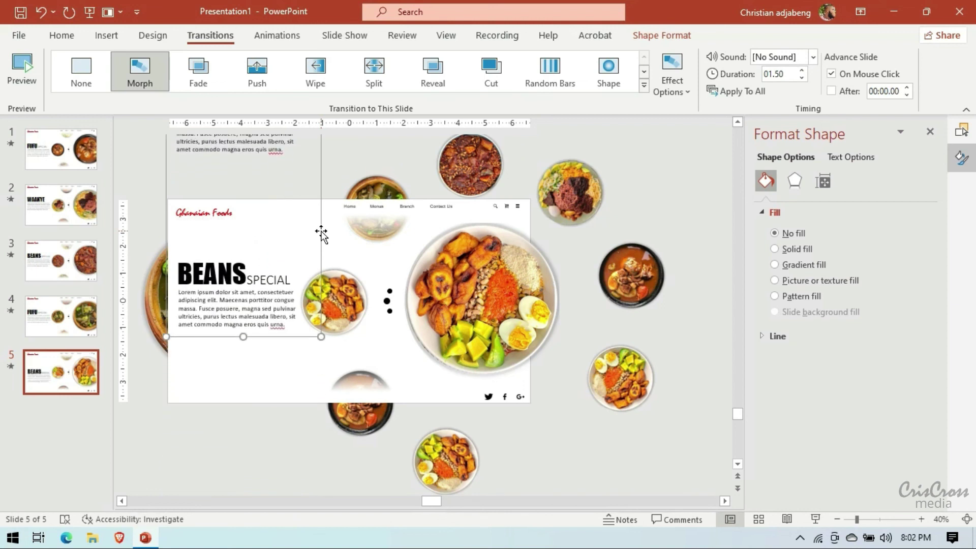
pyautogui.press('Down')
pyautogui.press('Down')
pyautogui.press('Down')
pyautogui.press('Down')
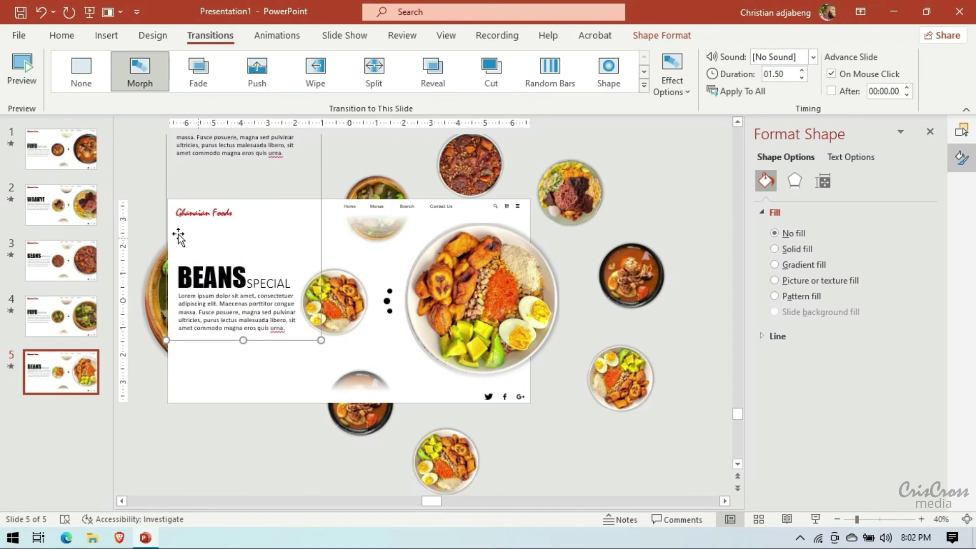
# - Run the slideshow from the beginning and advance from FUFU SPECIAL to the WAAKYE slide
pyautogui.click(89, 14)
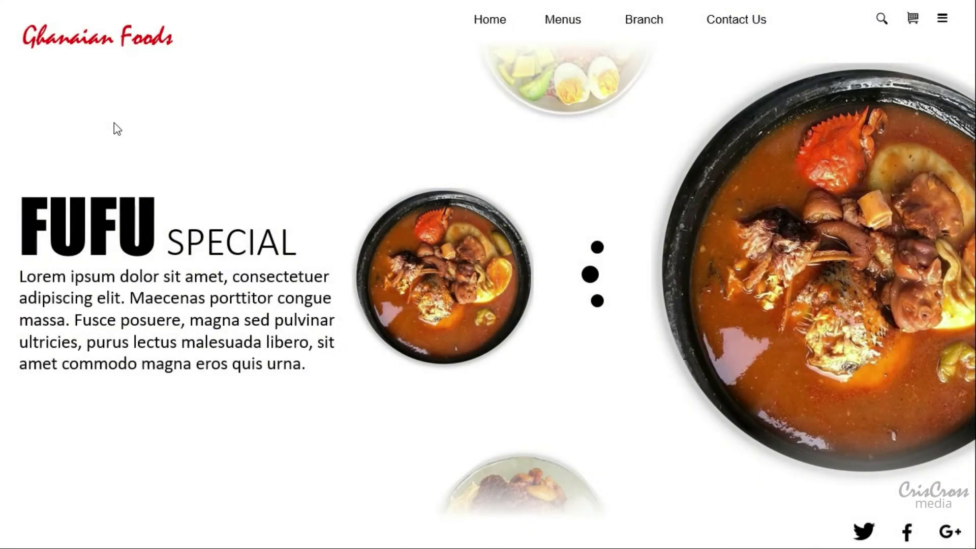
pyautogui.click(117, 123)
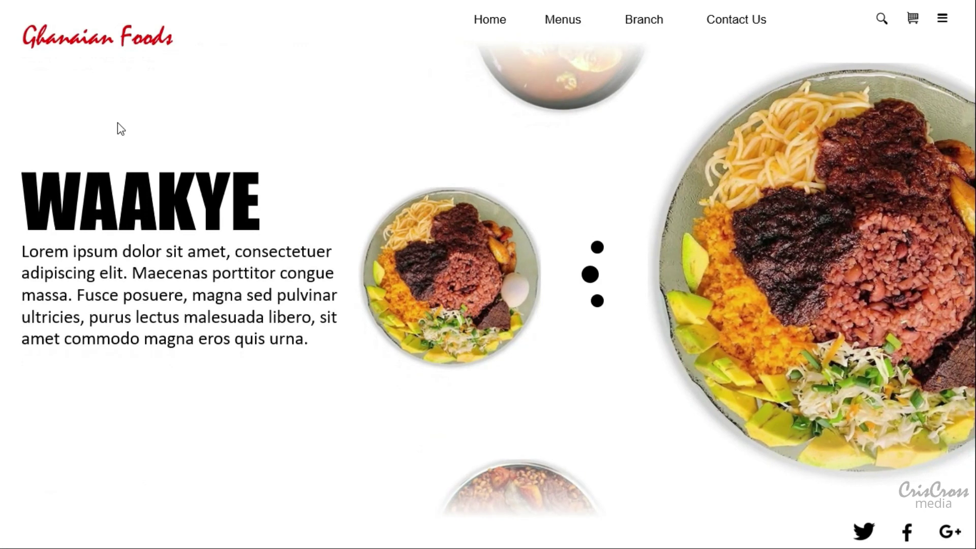